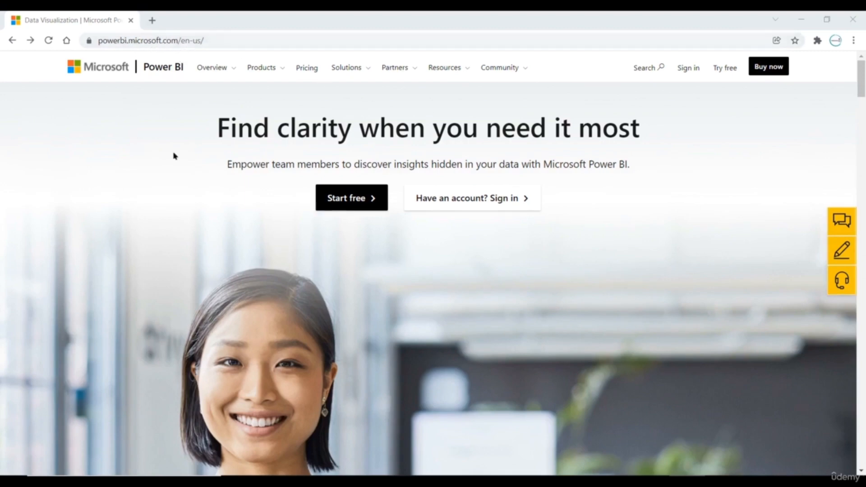
Look through the product overview and customer sections of the Power BI home page
{"action": "scroll", "coordinate": [164, 170], "scroll_direction": "down", "scroll_amount": 6}
{"action": "scroll", "coordinate": [161, 170], "scroll_direction": "down", "scroll_amount": 12}
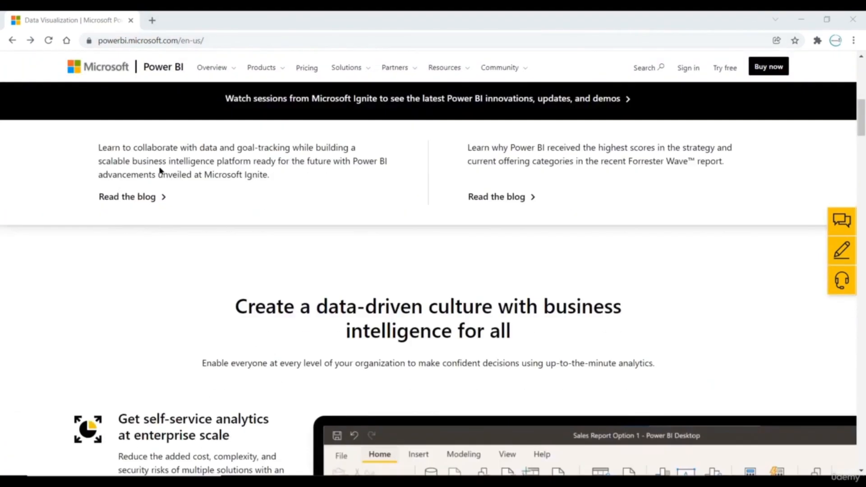
{"action": "scroll", "coordinate": [159, 173], "scroll_direction": "down", "scroll_amount": 9}
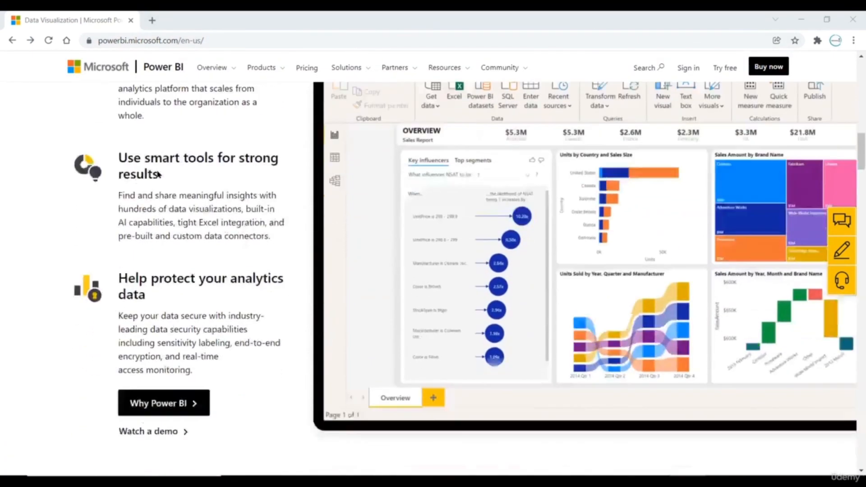
{"action": "scroll", "coordinate": [154, 177], "scroll_direction": "down", "scroll_amount": 15}
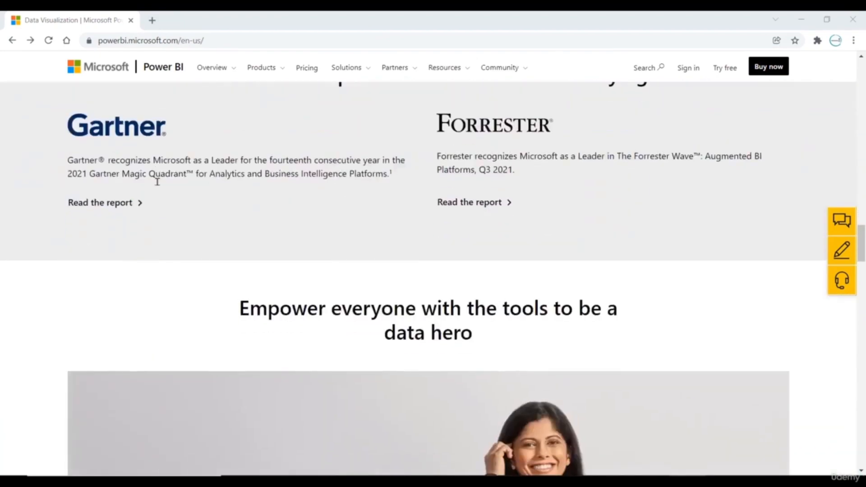
{"action": "scroll", "coordinate": [151, 178], "scroll_direction": "up", "scroll_amount": 15}
{"action": "scroll", "coordinate": [150, 179], "scroll_direction": "up", "scroll_amount": 19}
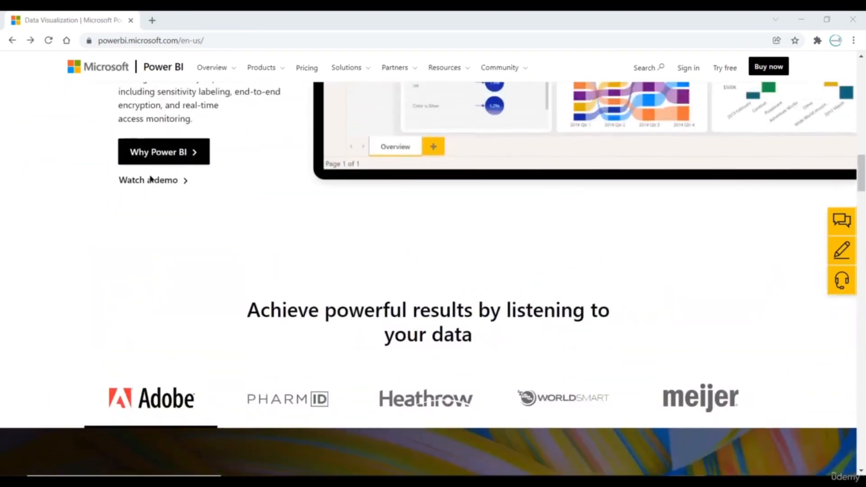
{"action": "scroll", "coordinate": [150, 179], "scroll_direction": "up", "scroll_amount": 8}
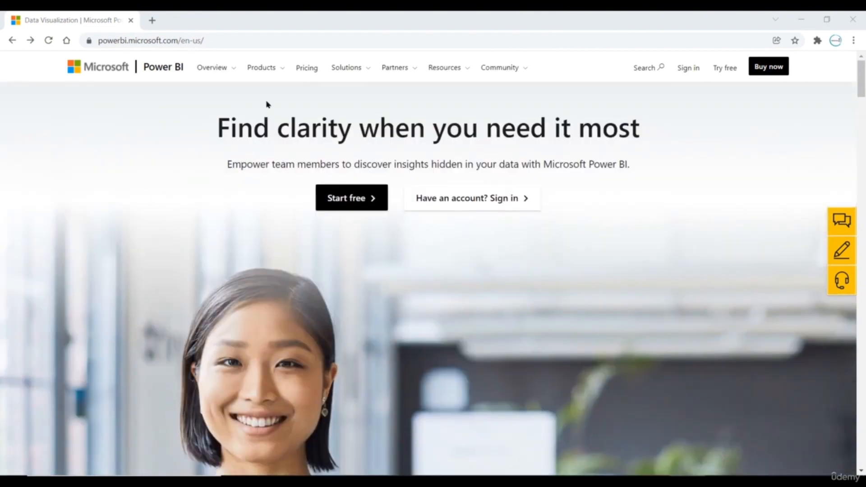
Open the Power BI Desktop product page and review its feature descriptions
{"action": "left_click", "coordinate": [280, 73]}
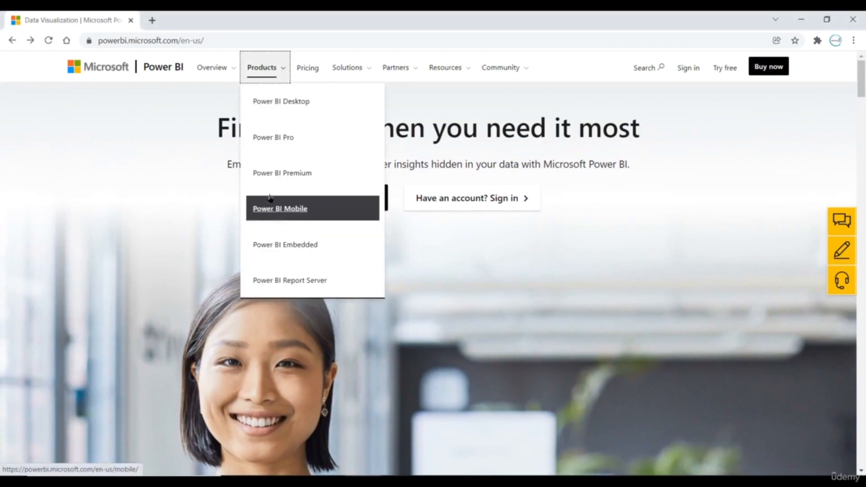
{"action": "left_click", "coordinate": [281, 104]}
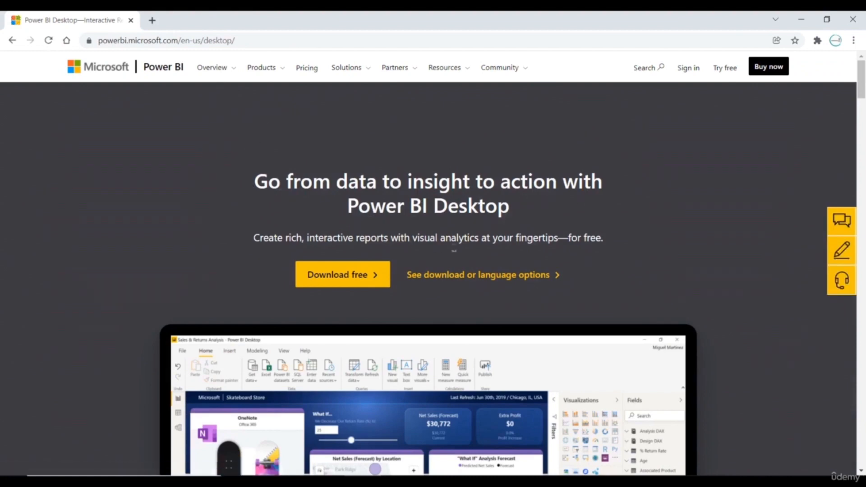
{"action": "scroll", "coordinate": [198, 290], "scroll_direction": "down", "scroll_amount": 1}
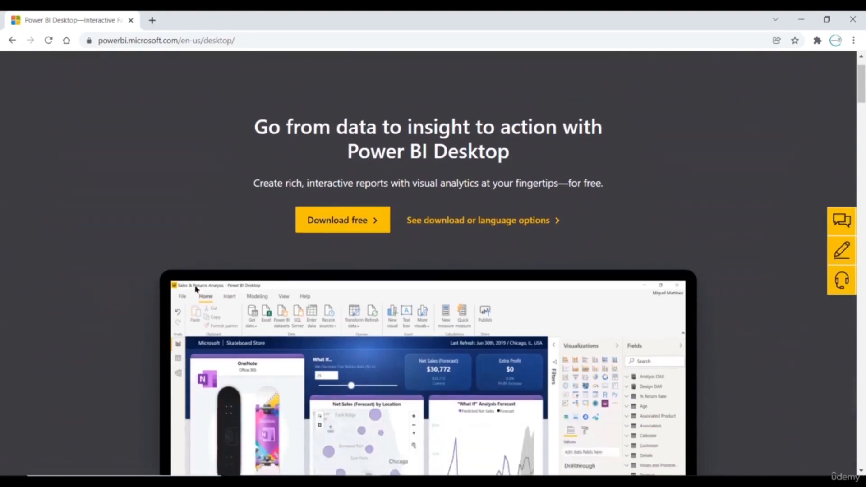
{"action": "scroll", "coordinate": [143, 263], "scroll_direction": "down", "scroll_amount": 7}
{"action": "scroll", "coordinate": [128, 265], "scroll_direction": "down", "scroll_amount": 8}
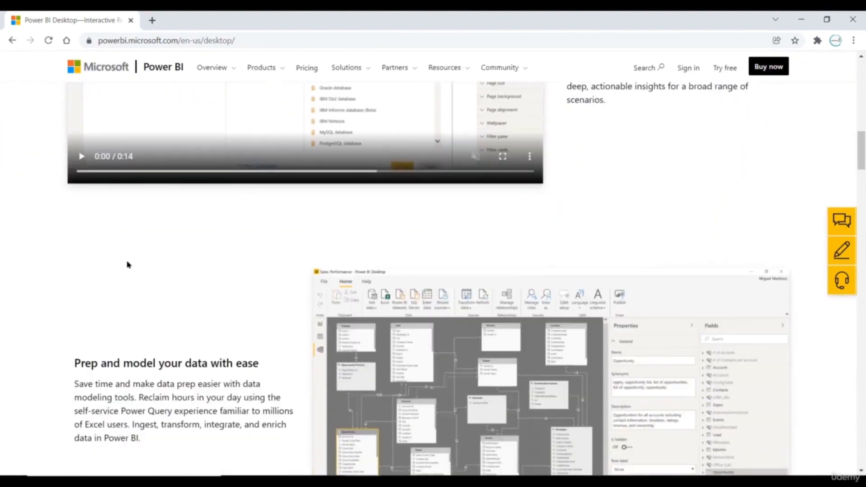
{"action": "scroll", "coordinate": [128, 265], "scroll_direction": "down", "scroll_amount": 6}
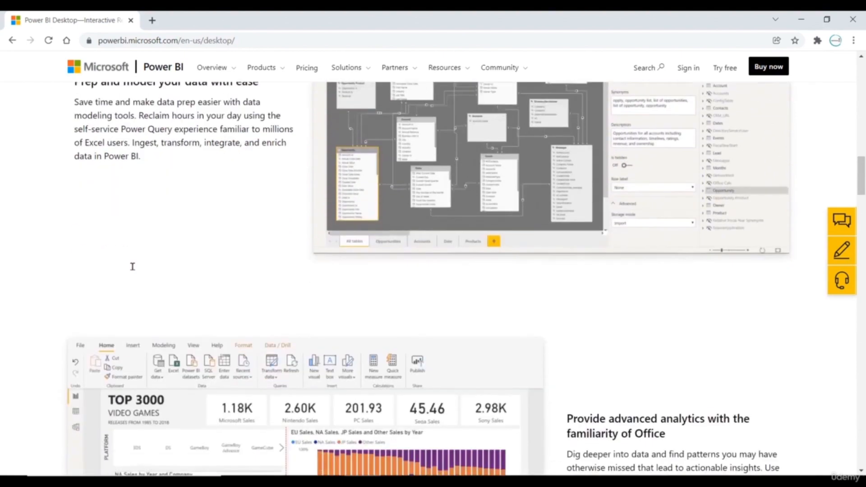
{"action": "scroll", "coordinate": [132, 266], "scroll_direction": "down", "scroll_amount": 6}
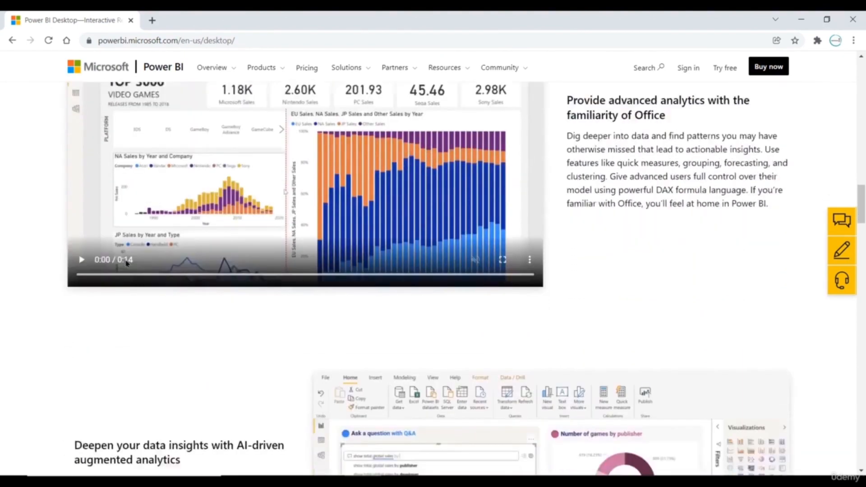
{"action": "scroll", "coordinate": [129, 265], "scroll_direction": "down", "scroll_amount": 8}
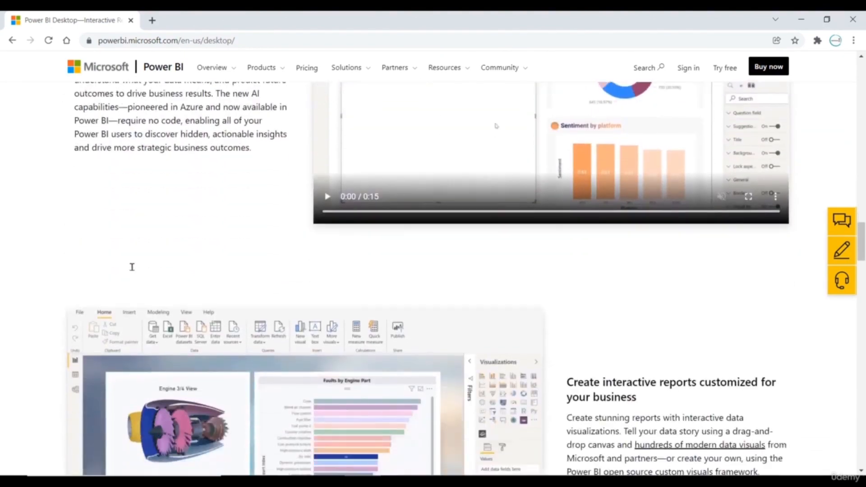
{"action": "scroll", "coordinate": [131, 267], "scroll_direction": "down", "scroll_amount": 5}
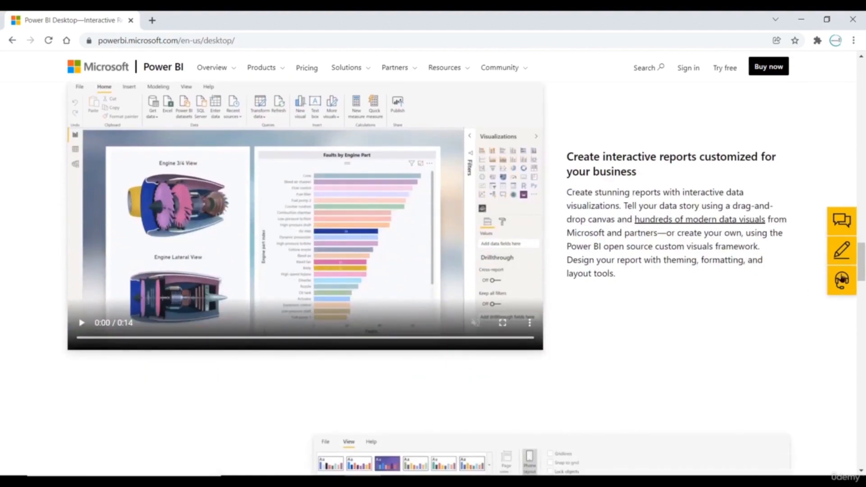
{"action": "left_click_drag", "start_coordinate": [860, 261], "coordinate": [854, 64]}
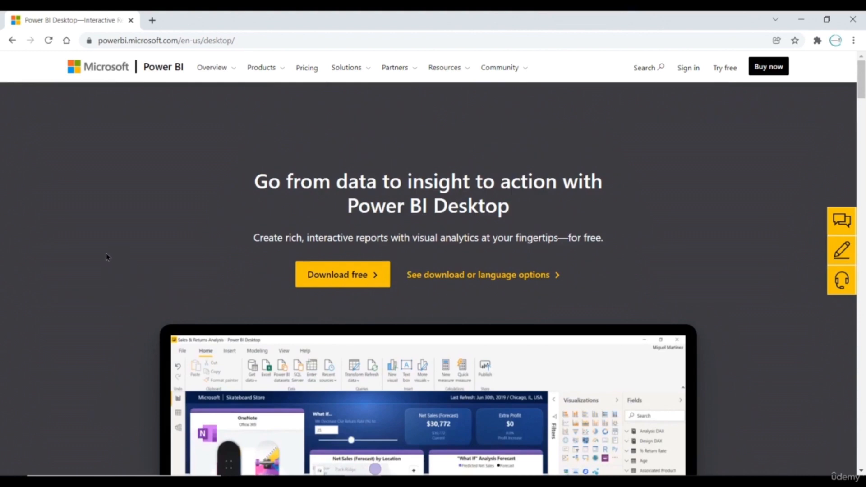
{"action": "left_click", "coordinate": [282, 68]}
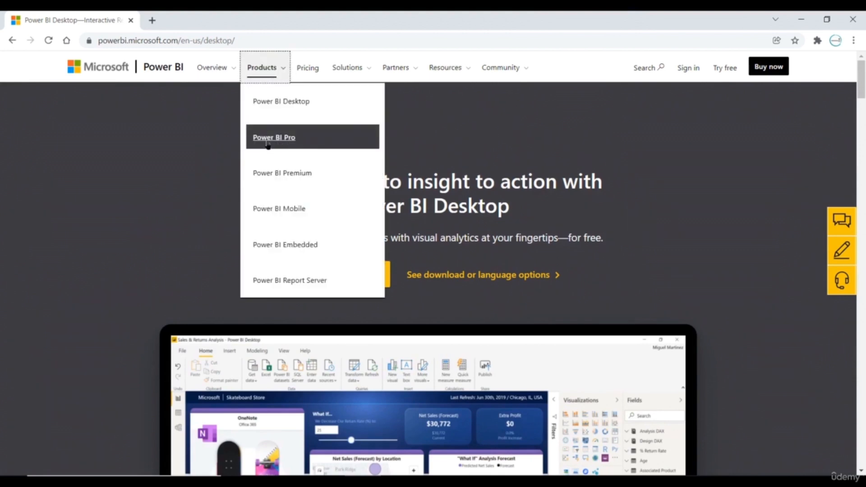
{"action": "left_click", "coordinate": [203, 165]}
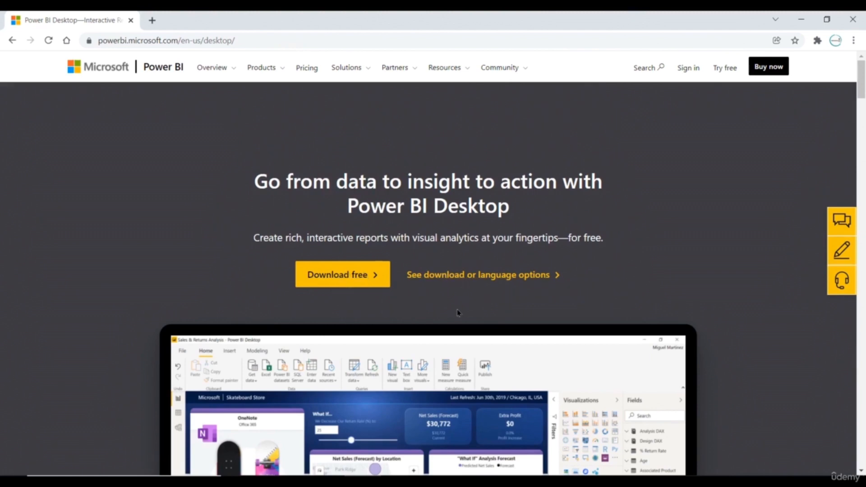
Open the download and language options for Power BI Desktop and choose English as the language
{"action": "left_click", "coordinate": [458, 276]}
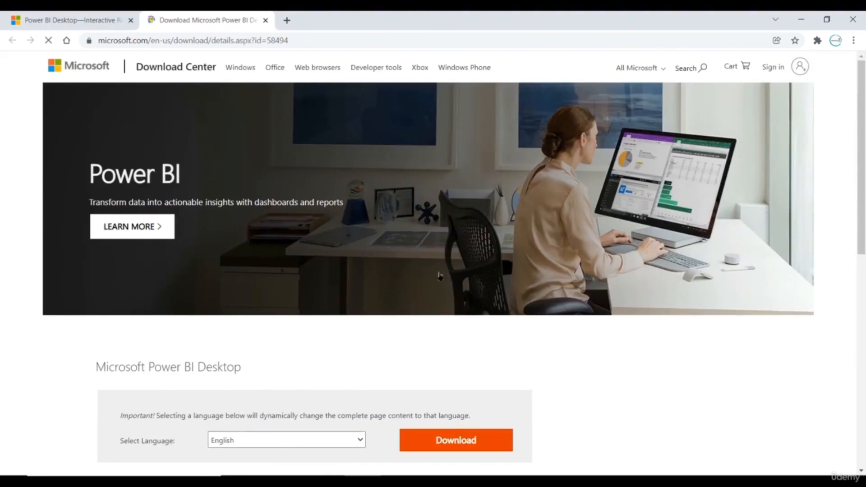
{"action": "scroll", "coordinate": [121, 275], "scroll_direction": "down", "scroll_amount": 5}
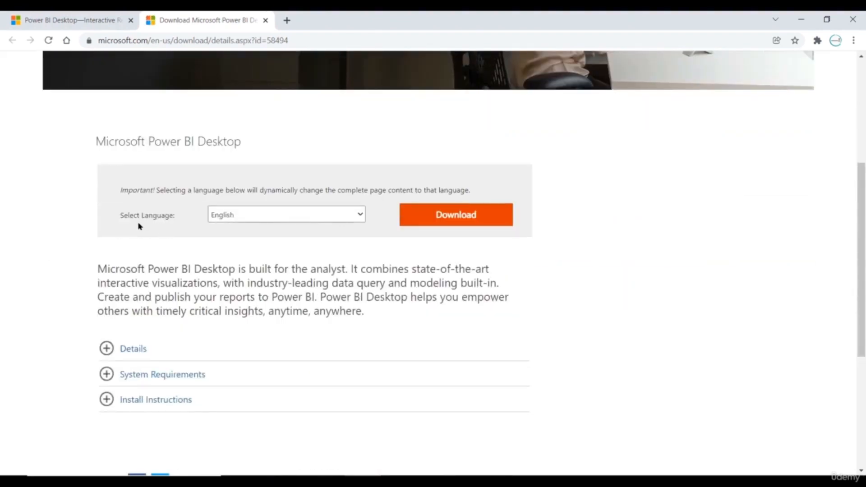
{"action": "left_click", "coordinate": [240, 218]}
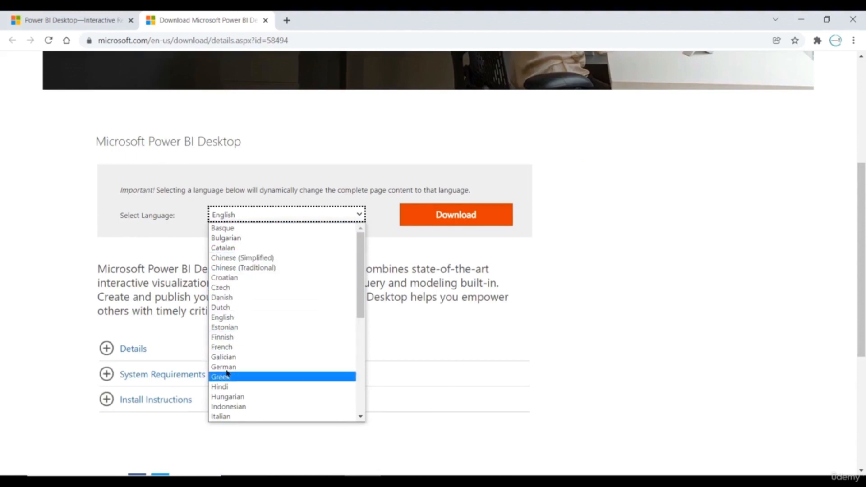
{"action": "left_click", "coordinate": [225, 322]}
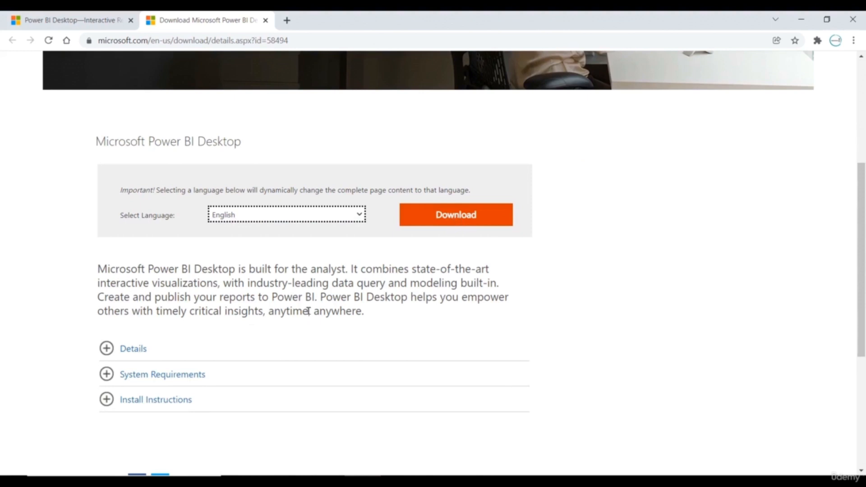
Expand and read the System Requirements, Details and Install Instructions sections of the Power BI Desktop download page
{"action": "left_click", "coordinate": [113, 382]}
{"action": "scroll", "coordinate": [547, 348], "scroll_direction": "down", "scroll_amount": 3}
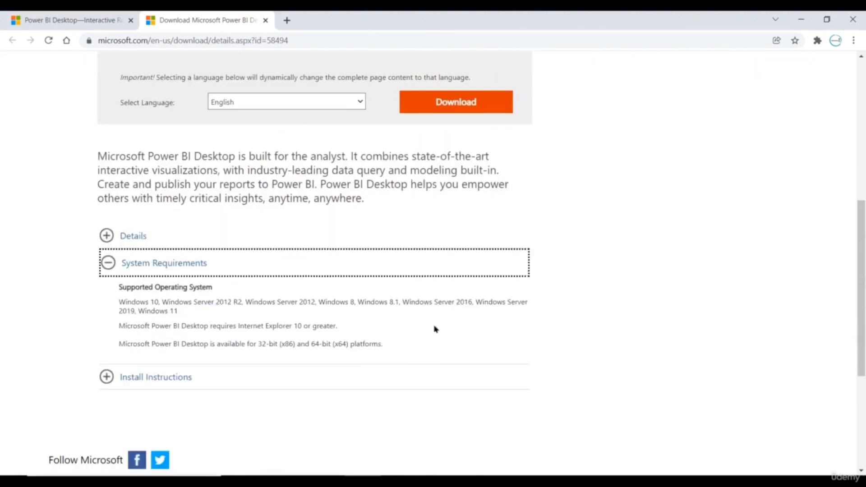
{"action": "left_click", "coordinate": [139, 247]}
{"action": "scroll", "coordinate": [631, 294], "scroll_direction": "down", "scroll_amount": 5}
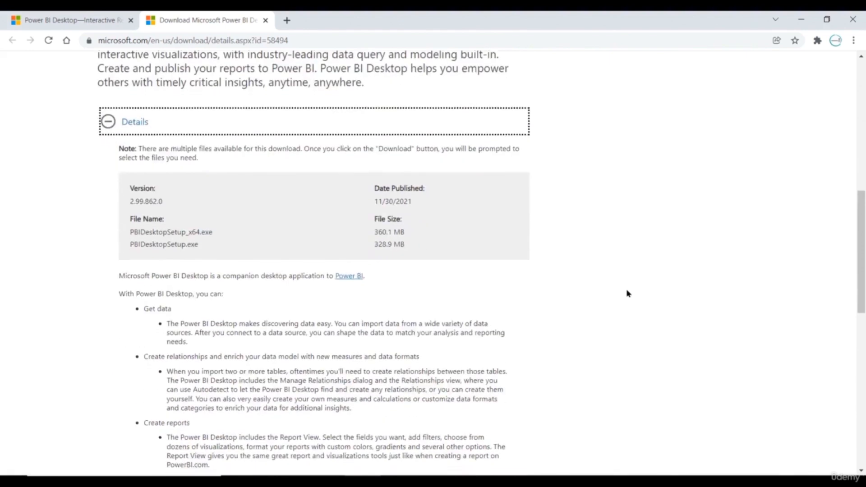
{"action": "scroll", "coordinate": [617, 293], "scroll_direction": "down", "scroll_amount": 5}
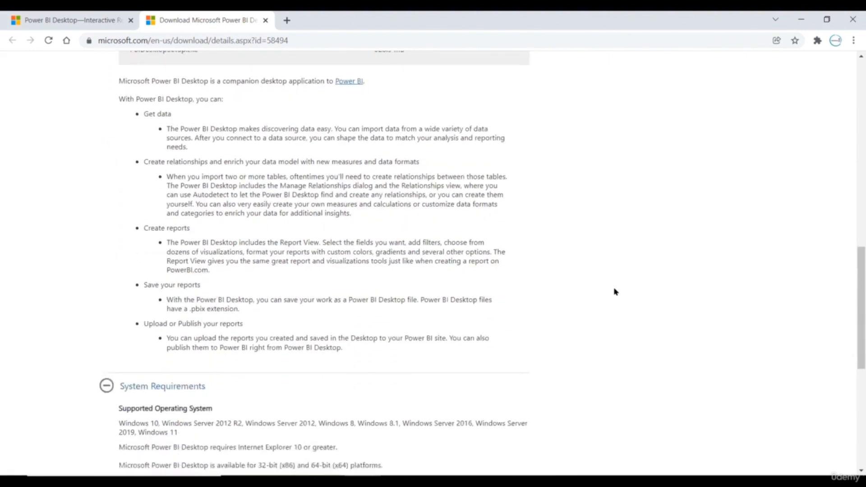
{"action": "scroll", "coordinate": [611, 290], "scroll_direction": "down", "scroll_amount": 2}
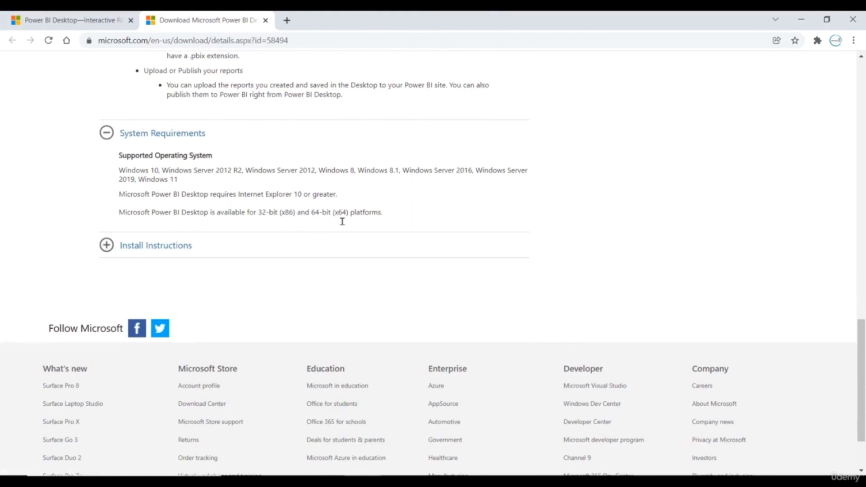
{"action": "left_click", "coordinate": [121, 246]}
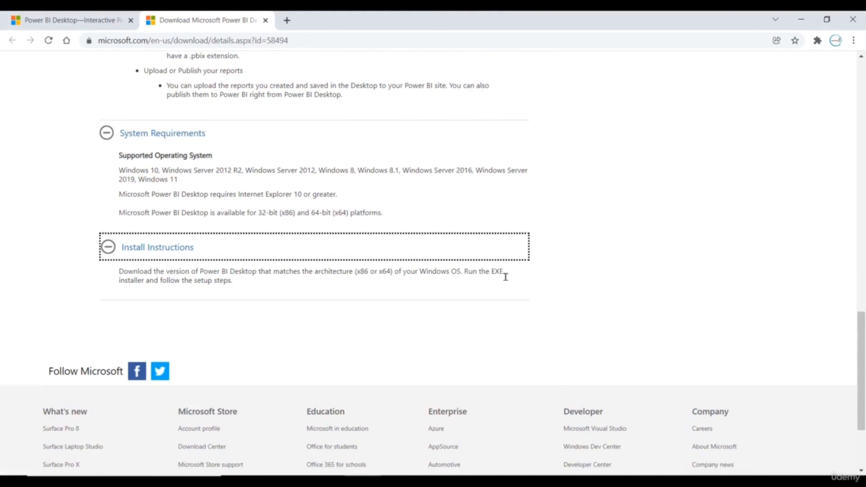
Request the download of both PBIDesktopSetup_x64.exe and PBIDesktopSetup.exe, and dismiss the browser's multiple-file permission request
{"action": "scroll", "coordinate": [663, 267], "scroll_direction": "up", "scroll_amount": 15}
{"action": "scroll", "coordinate": [660, 267], "scroll_direction": "up", "scroll_amount": 3}
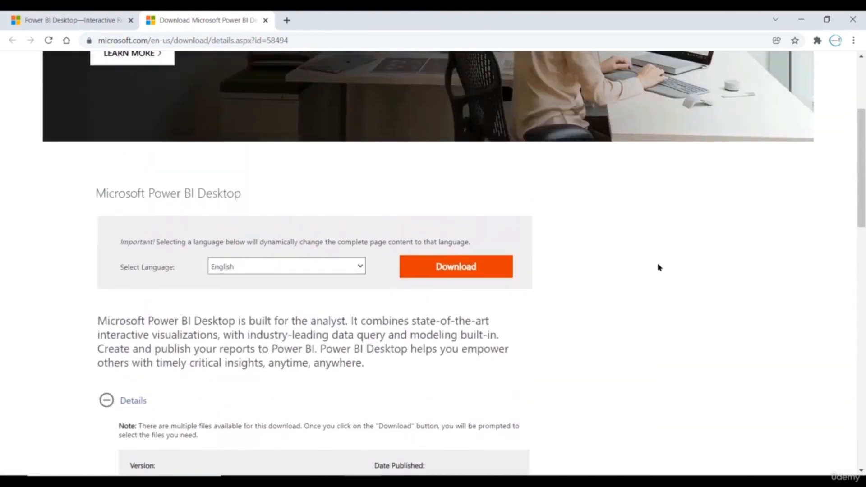
{"action": "left_click", "coordinate": [464, 278]}
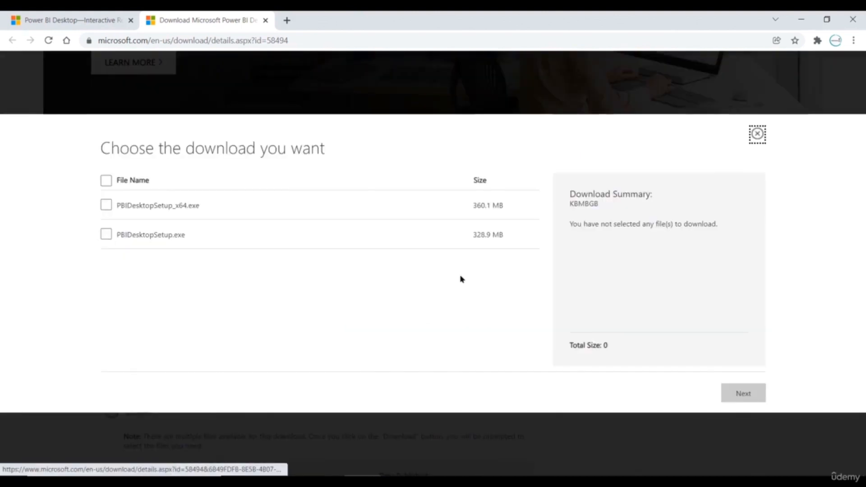
{"action": "left_click", "coordinate": [107, 181]}
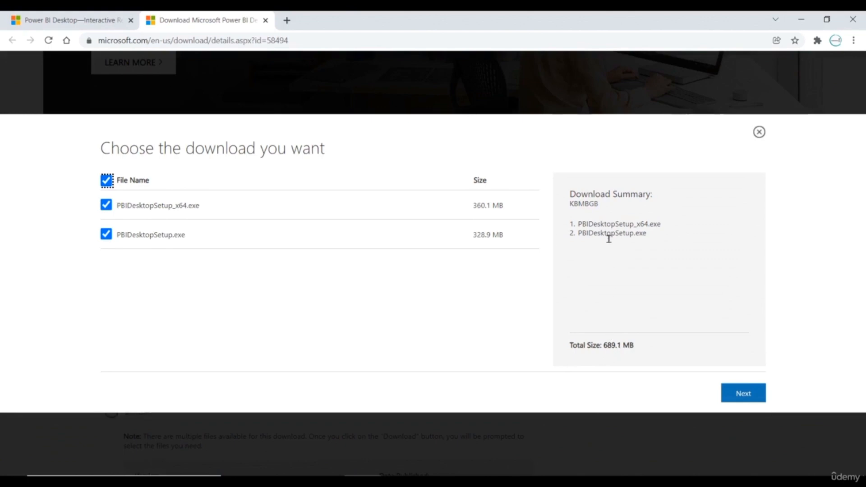
{"action": "left_click", "coordinate": [740, 394]}
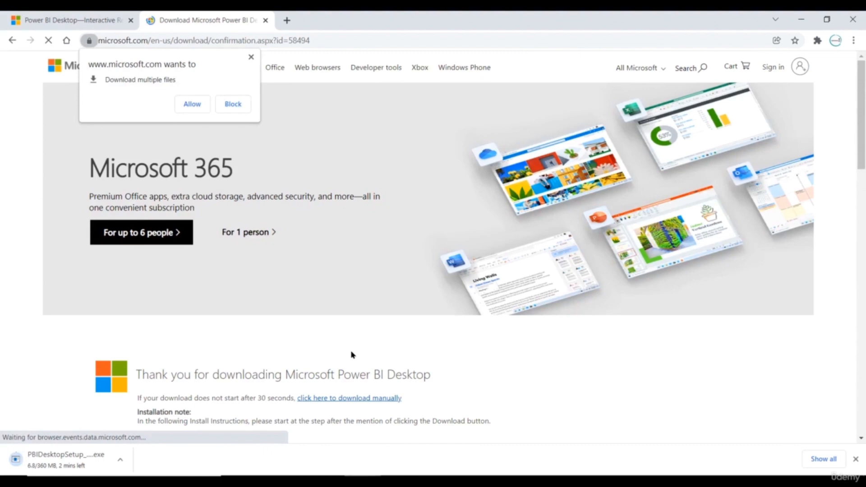
{"action": "left_click", "coordinate": [251, 57]}
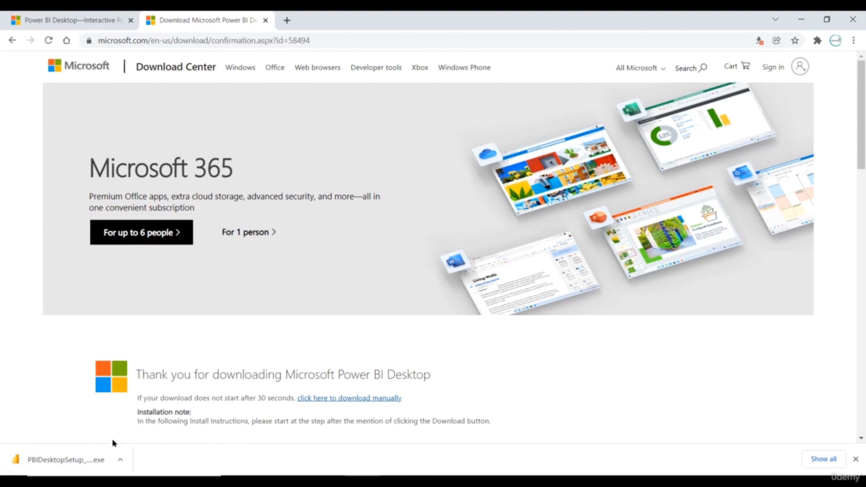
Launch the downloaded Power BI Desktop (x64) installer and cancel its setup wizard without installing
{"action": "left_click", "coordinate": [65, 460]}
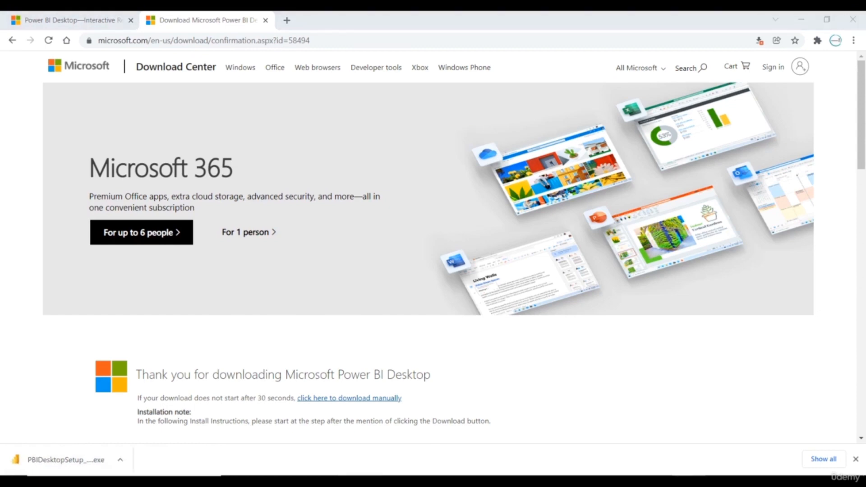
{"action": "left_click_drag", "start_coordinate": [609, 266], "coordinate": [315, 160]}
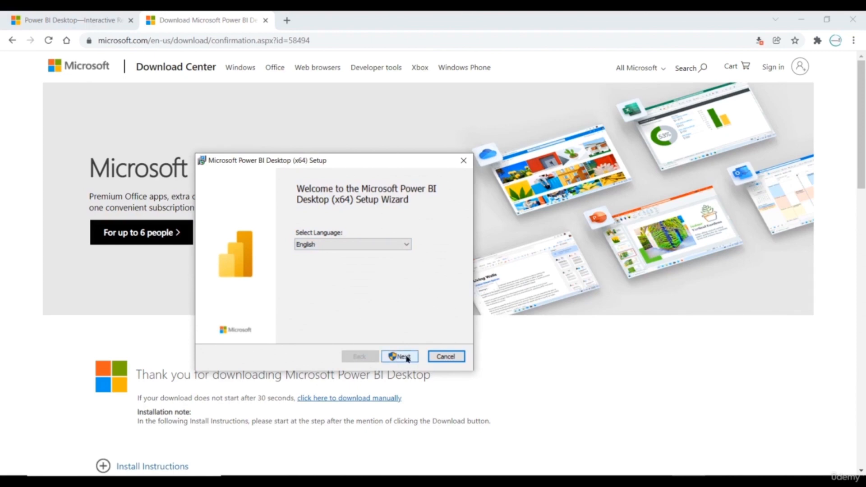
{"action": "left_click", "coordinate": [451, 358]}
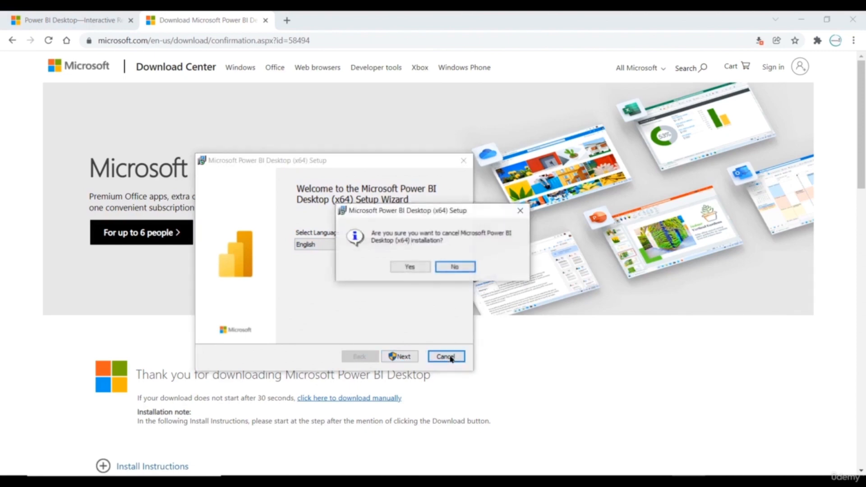
{"action": "left_click", "coordinate": [414, 270]}
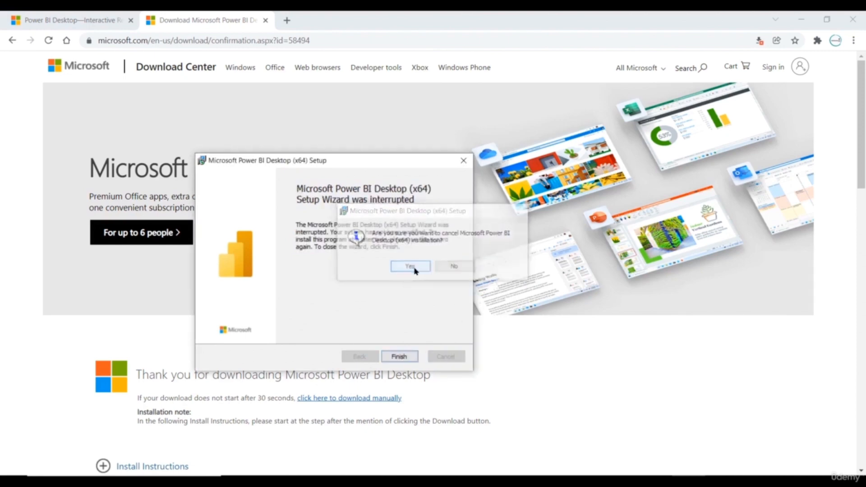
{"action": "left_click", "coordinate": [399, 356]}
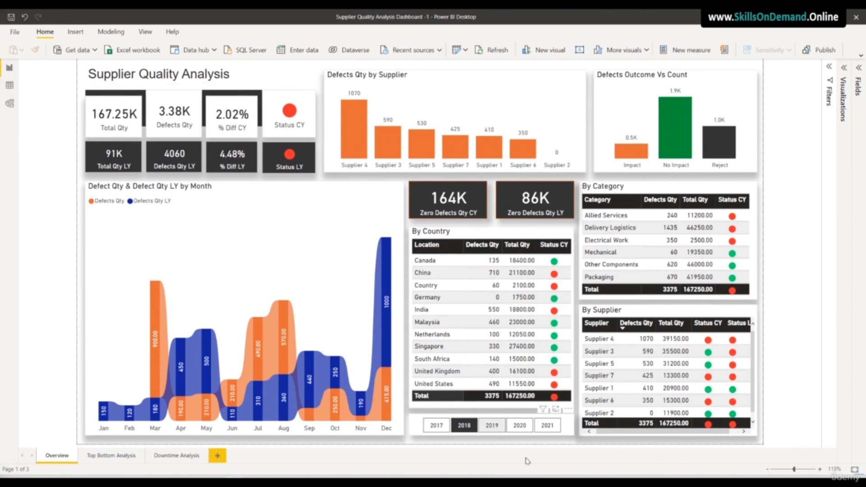
Switch the Overview page's year filter through 2019, 2020 and 2021, and leave it set to 2019
{"action": "left_click", "coordinate": [495, 430]}
{"action": "left_click", "coordinate": [520, 426]}
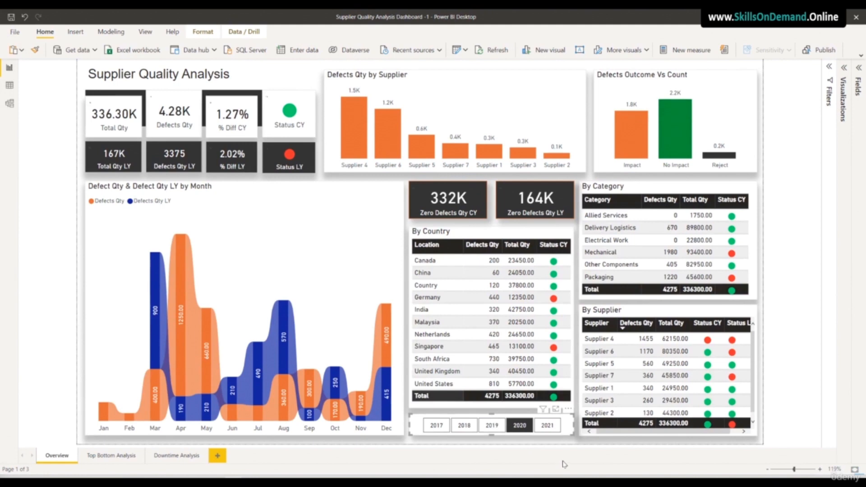
{"action": "left_click", "coordinate": [547, 426]}
{"action": "left_click", "coordinate": [491, 425]}
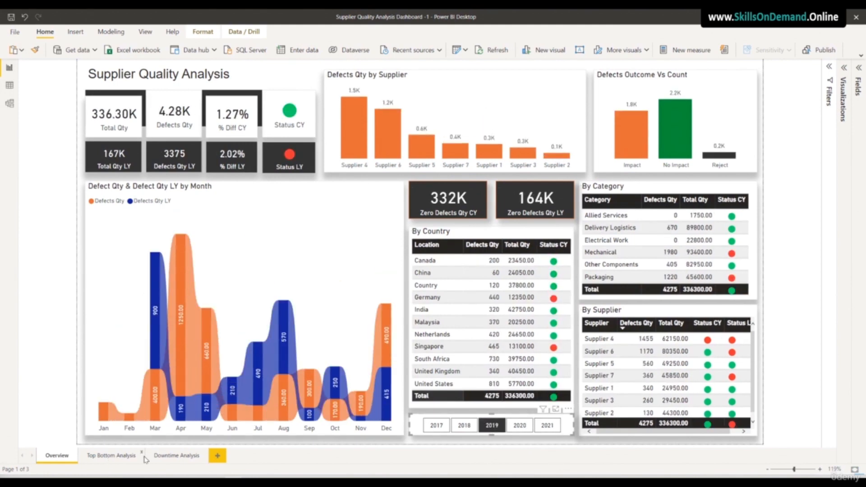
On the Top Bottom Analysis page, filter by Mechanical and by Other Components in turn, and clear the Category filter
{"action": "left_click", "coordinate": [109, 457]}
{"action": "left_click", "coordinate": [677, 308]}
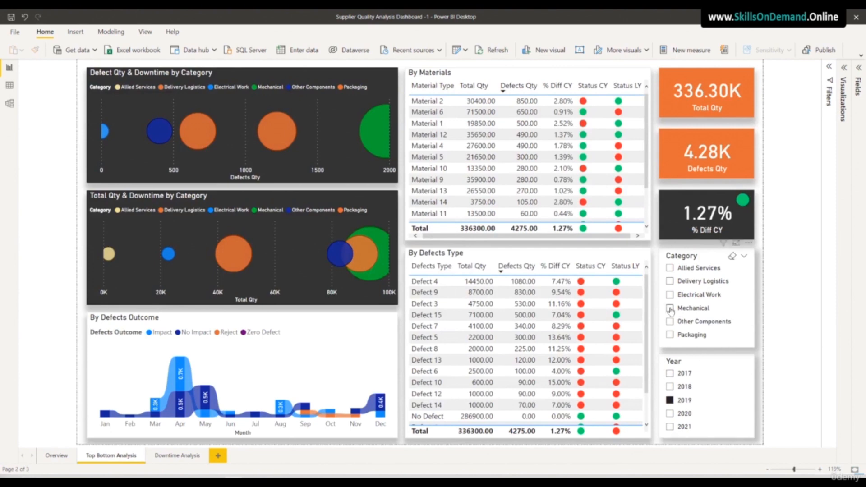
{"action": "left_click", "coordinate": [685, 323]}
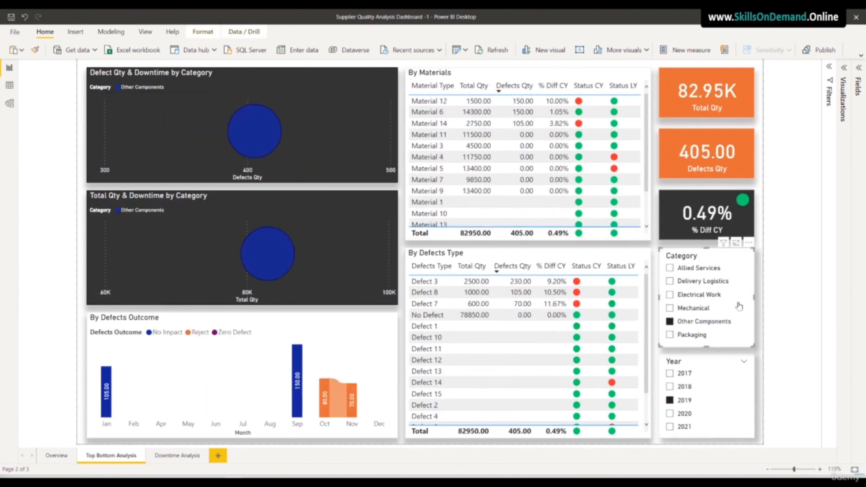
{"action": "left_click", "coordinate": [732, 256]}
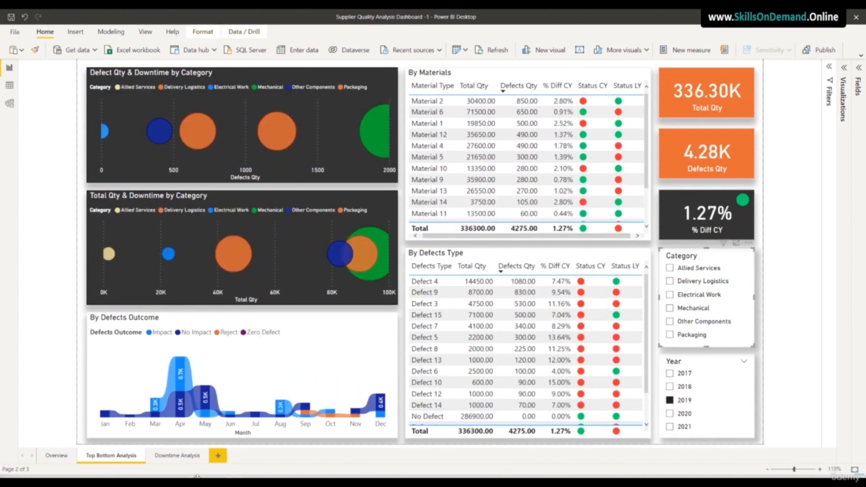
Open the Downtime Analysis page and compare its charts for 2020 and 2019, leaving the year filter on 2019
{"action": "left_click", "coordinate": [190, 458]}
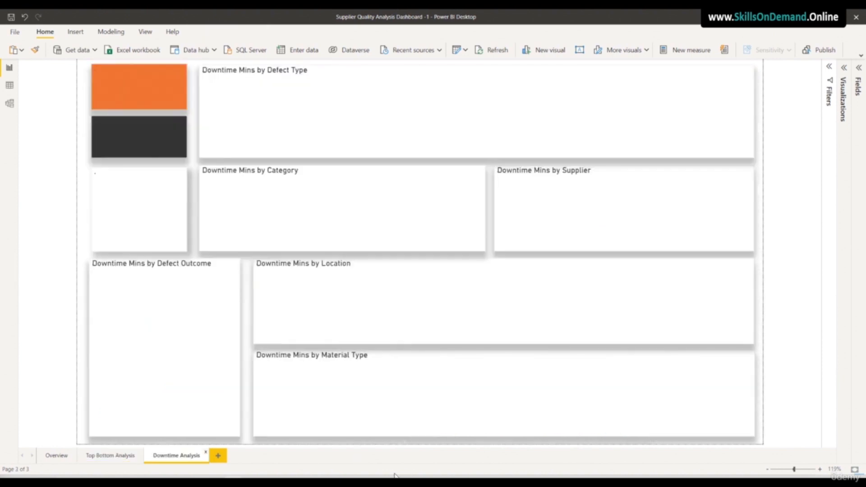
{"action": "left_click", "coordinate": [108, 233]}
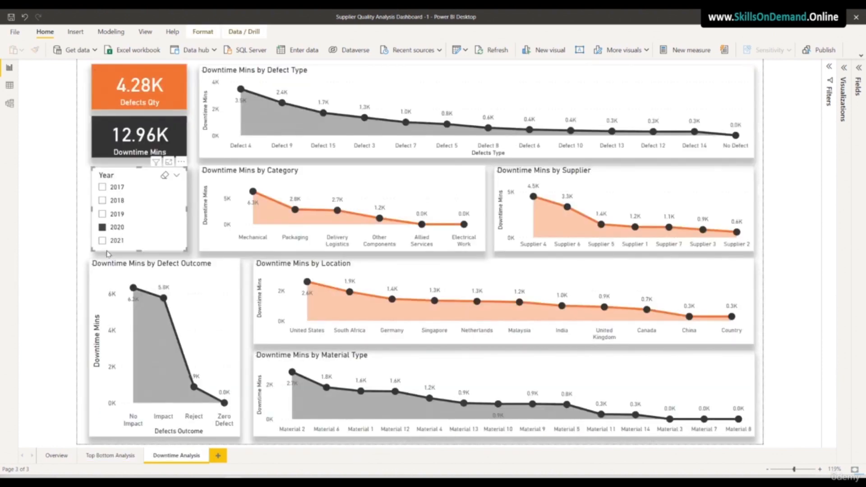
{"action": "left_click", "coordinate": [102, 214]}
Return to the Overview page and read the details of each supplier's bar in the Defects Qty by Supplier chart
{"action": "left_click", "coordinate": [56, 456]}
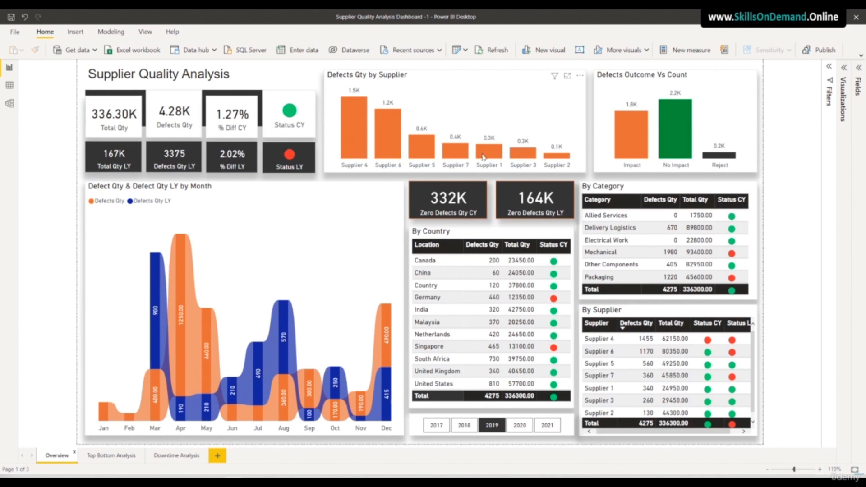
{"action": "mouse_move", "coordinate": [356, 148]}
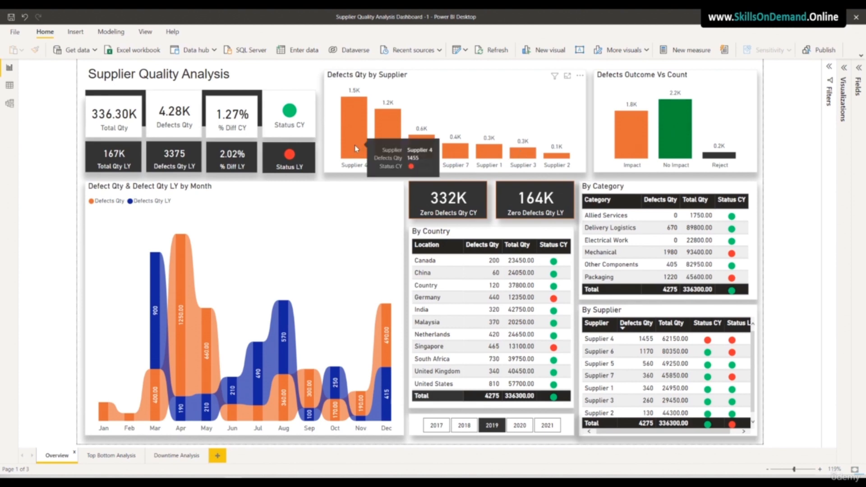
{"action": "mouse_move", "coordinate": [387, 130]}
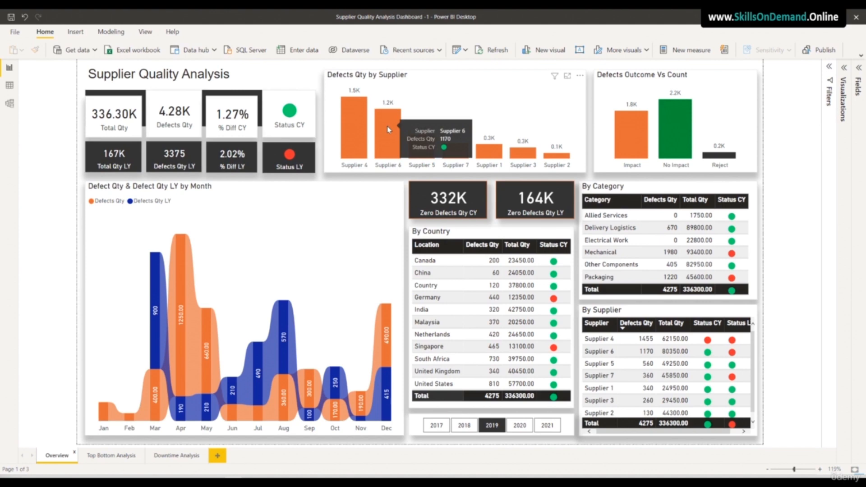
{"action": "mouse_move", "coordinate": [426, 143]}
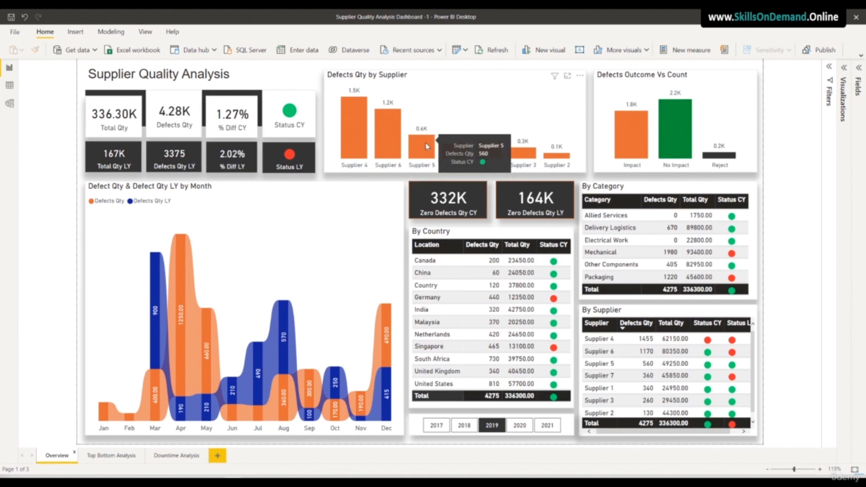
{"action": "mouse_move", "coordinate": [460, 155]}
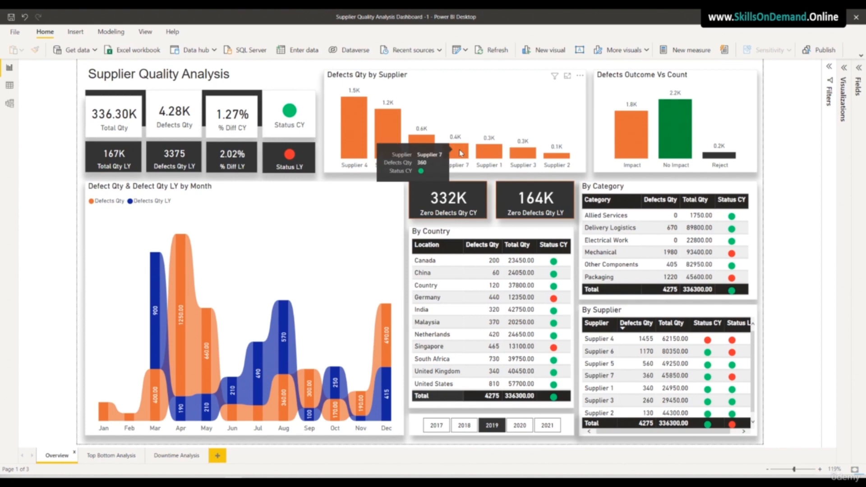
{"action": "mouse_move", "coordinate": [558, 156]}
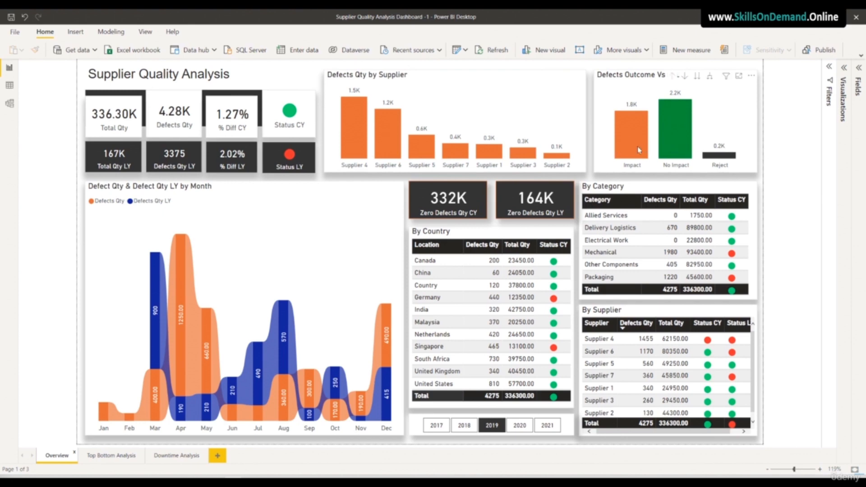
Examine the Impact, No Impact and Reject bars in Defects Outcome Vs Count and the March and April values in the monthly defect chart
{"action": "mouse_move", "coordinate": [639, 150]}
{"action": "mouse_move", "coordinate": [679, 151]}
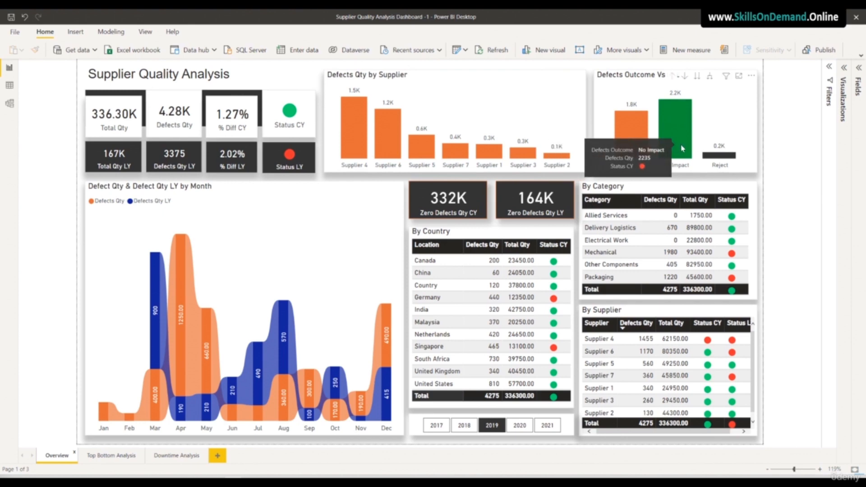
{"action": "mouse_move", "coordinate": [722, 157]}
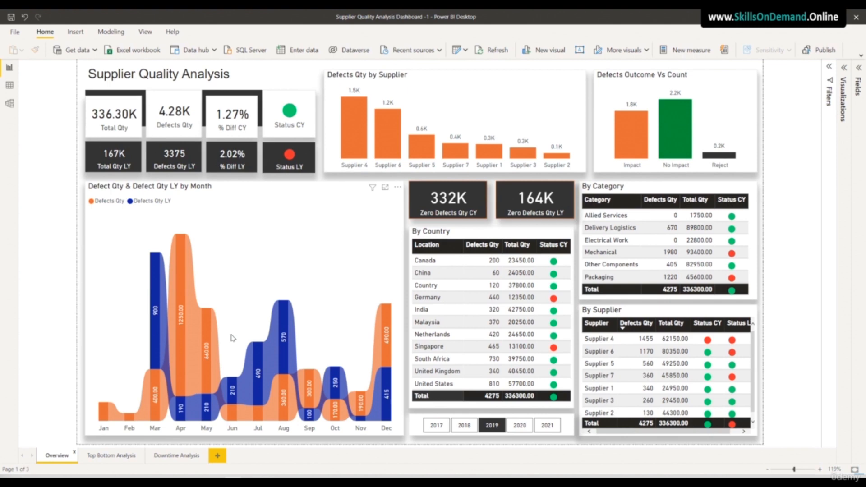
{"action": "mouse_move", "coordinate": [145, 408]}
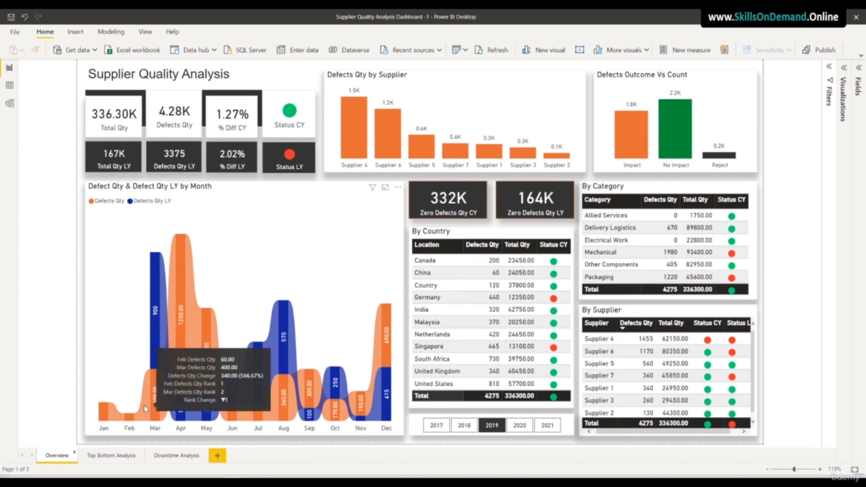
{"action": "mouse_move", "coordinate": [177, 357]}
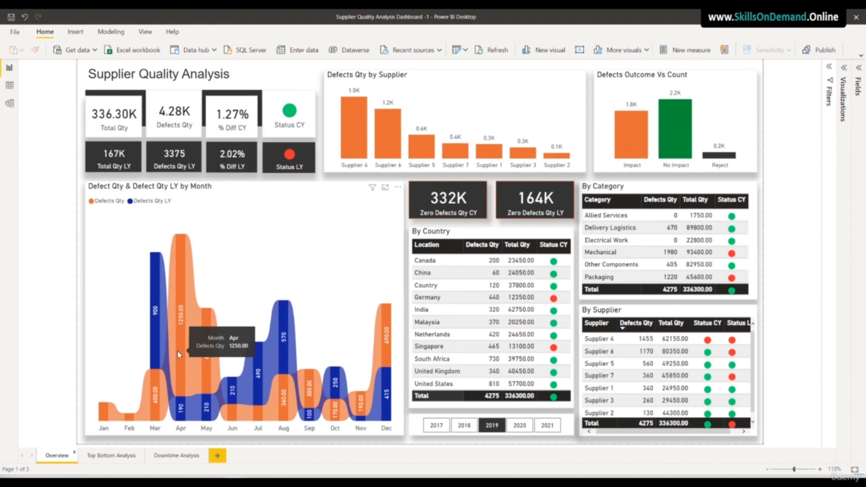
{"action": "mouse_move", "coordinate": [183, 372]}
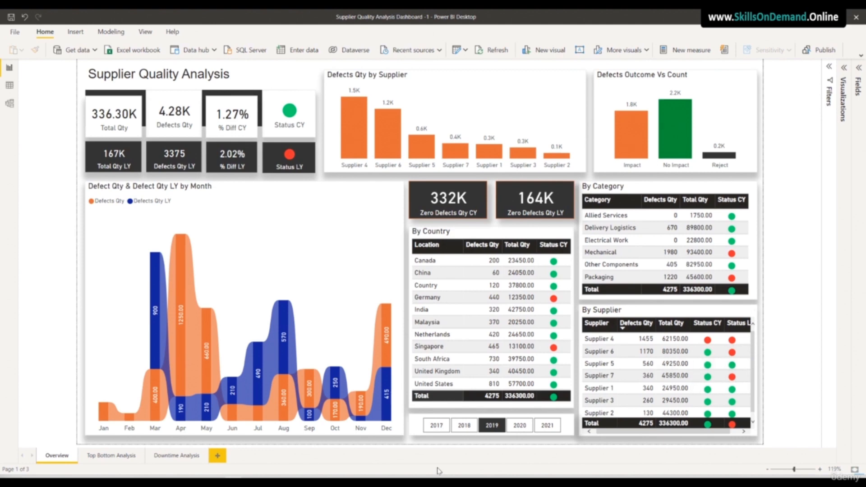
Compare the Overview page for 2020, 2021, 2018 and 2019, and leave its year filter set to 2020
{"action": "left_click", "coordinate": [520, 425]}
{"action": "left_click", "coordinate": [546, 425]}
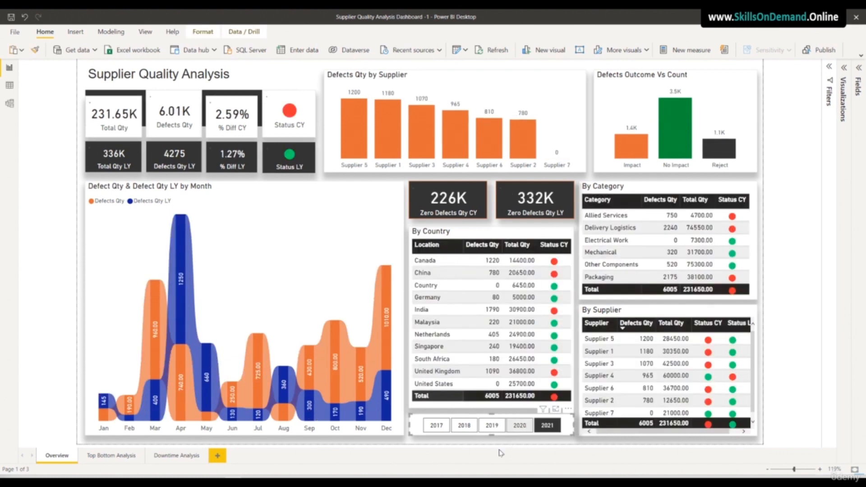
{"action": "left_click", "coordinate": [464, 426]}
{"action": "left_click", "coordinate": [492, 426]}
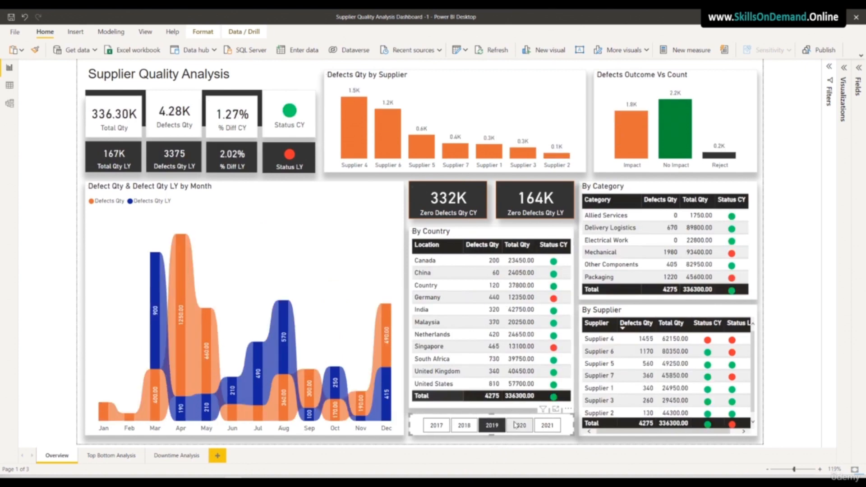
{"action": "left_click", "coordinate": [516, 425]}
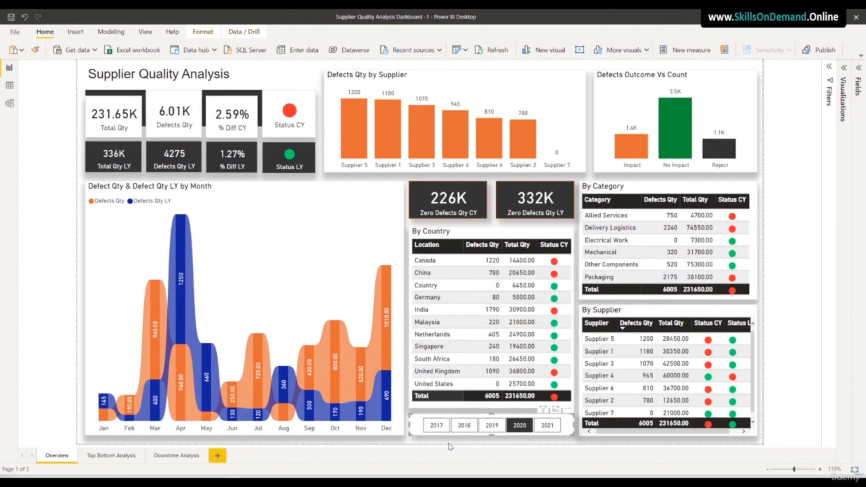
Open the Top Bottom Analysis page and read the category bubbles in the Defect Qty & Downtime by Category chart
{"action": "left_click", "coordinate": [112, 457]}
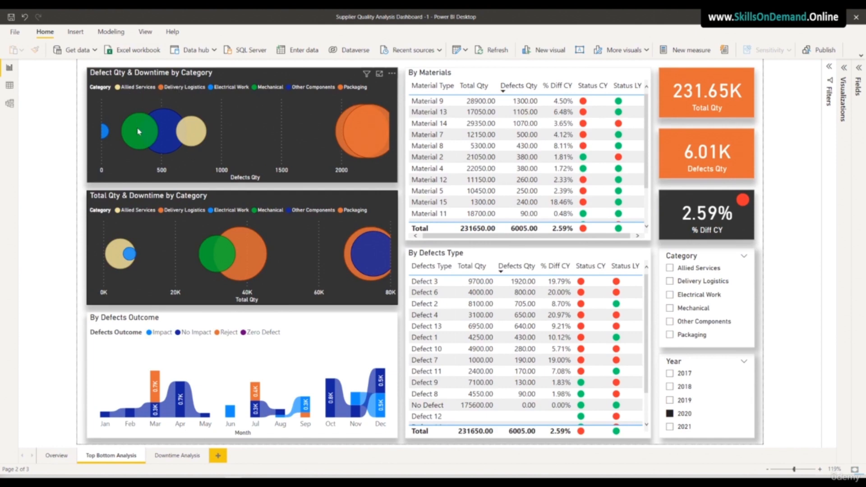
{"action": "mouse_move", "coordinate": [138, 132]}
{"action": "mouse_move", "coordinate": [167, 115]}
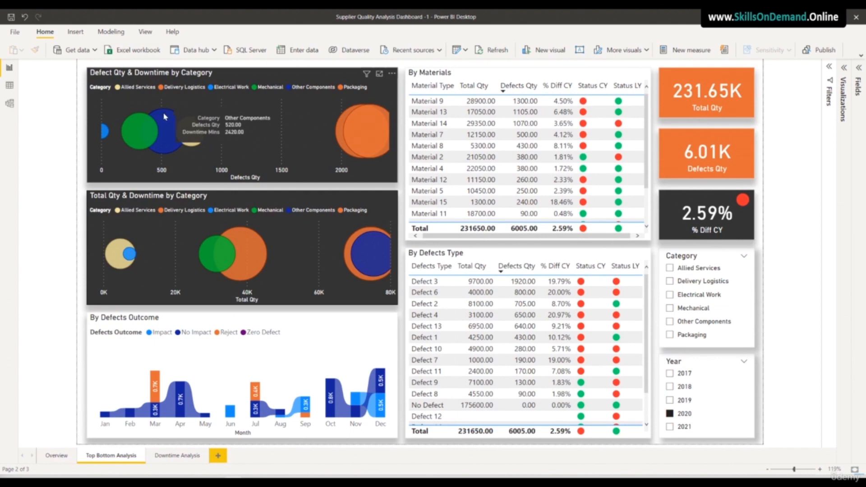
{"action": "mouse_move", "coordinate": [193, 130]}
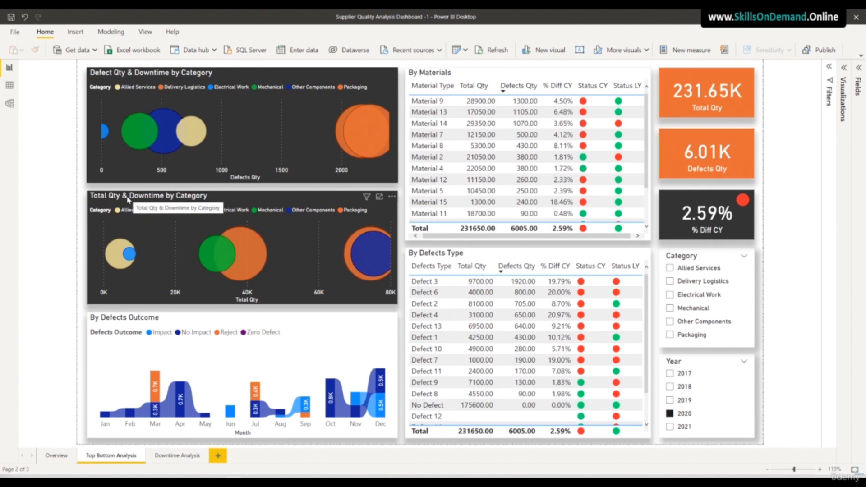
Examine the category bubbles in Total Qty & Downtime by Category and the March values in the By Defects Outcome chart
{"action": "mouse_move", "coordinate": [108, 248]}
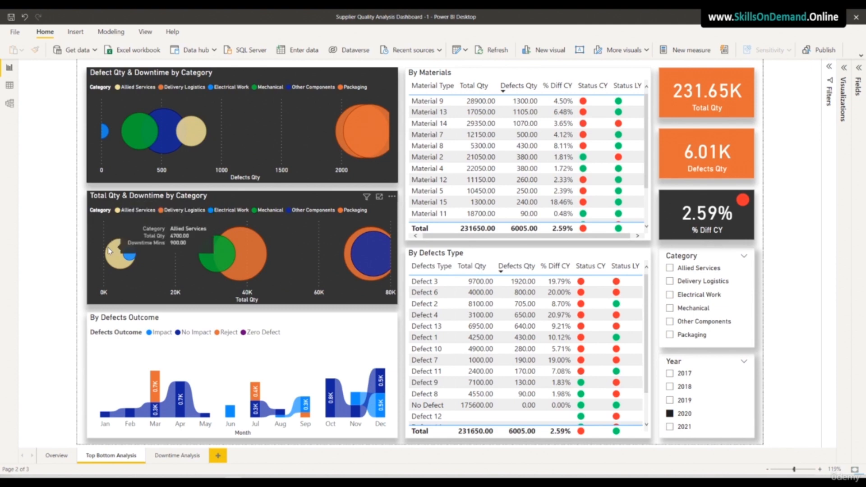
{"action": "mouse_move", "coordinate": [130, 258]}
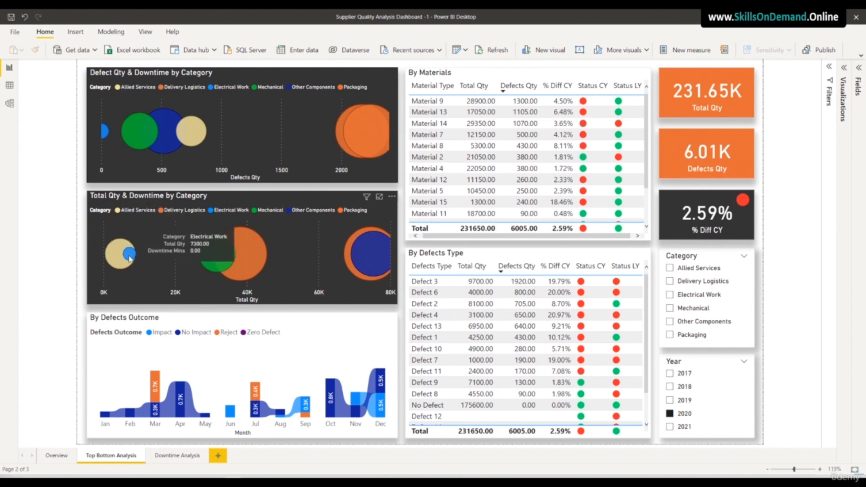
{"action": "mouse_move", "coordinate": [219, 263]}
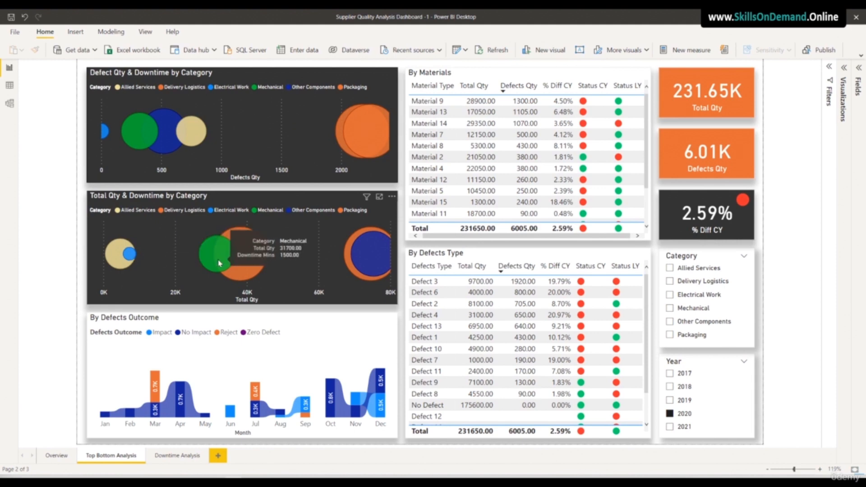
{"action": "mouse_move", "coordinate": [256, 266]}
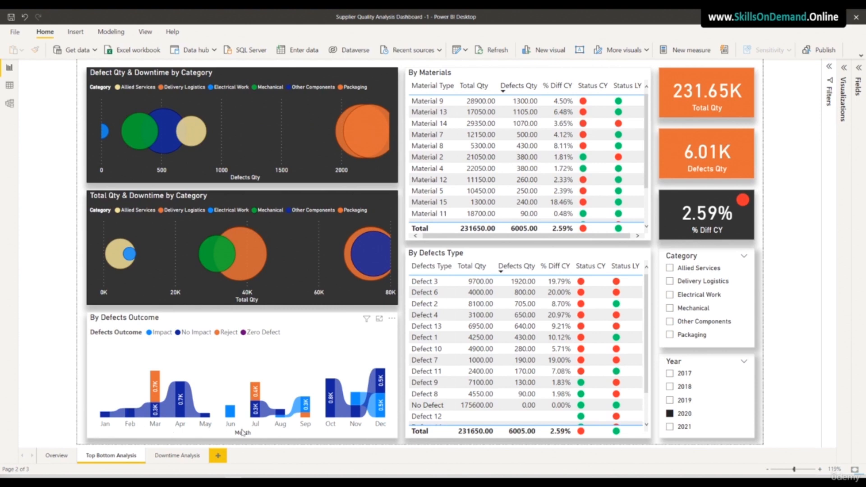
{"action": "mouse_move", "coordinate": [155, 408]}
Filter the page by Allied Services, Delivery Logistics, Electrical Work and Mechanical in turn, and clear the Category filter
{"action": "left_click", "coordinate": [670, 280]}
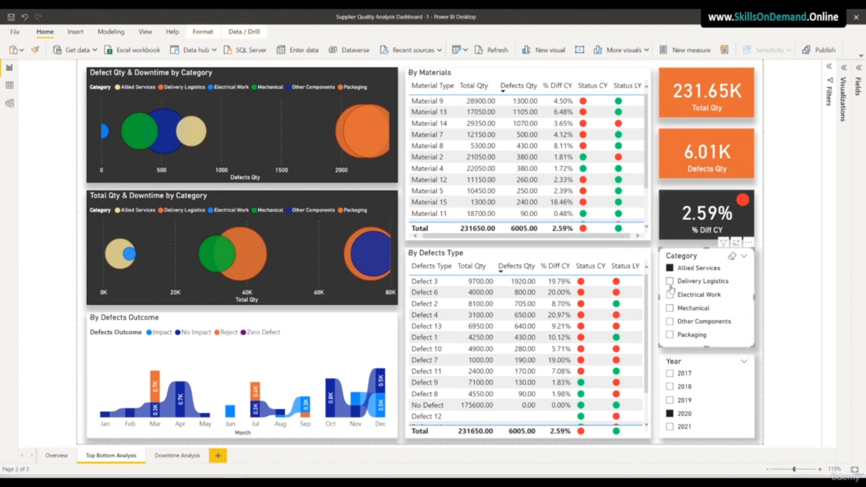
{"action": "left_click", "coordinate": [670, 294]}
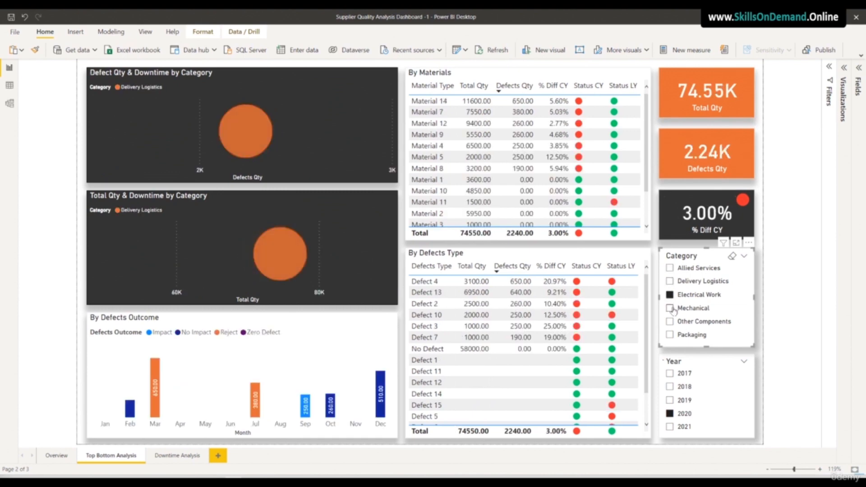
{"action": "left_click", "coordinate": [670, 308]}
{"action": "left_click", "coordinate": [731, 255]}
Compare the Top Bottom Analysis page across the years 2017 to 2021, and leave the Year filter set to 2020
{"action": "left_click", "coordinate": [669, 400]}
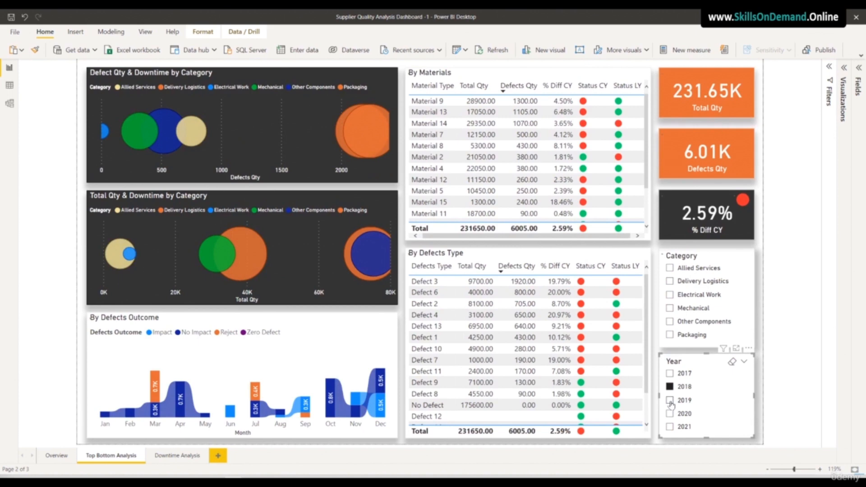
{"action": "left_click", "coordinate": [669, 413]}
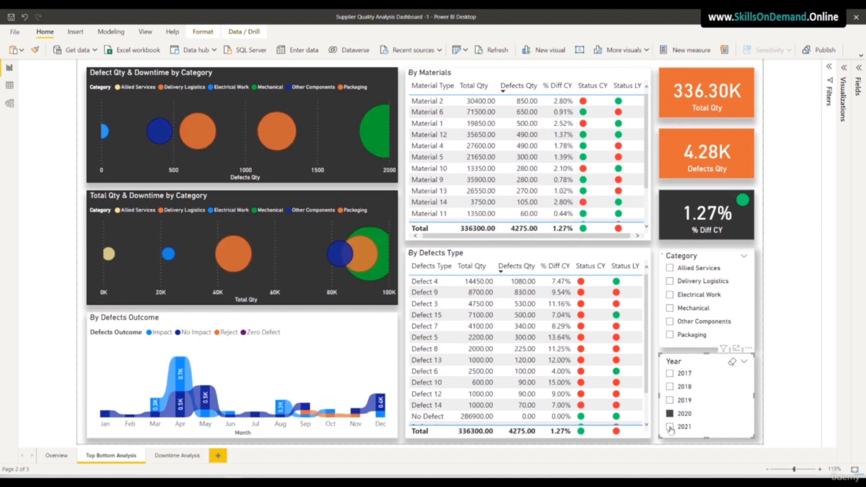
{"action": "left_click", "coordinate": [669, 426]}
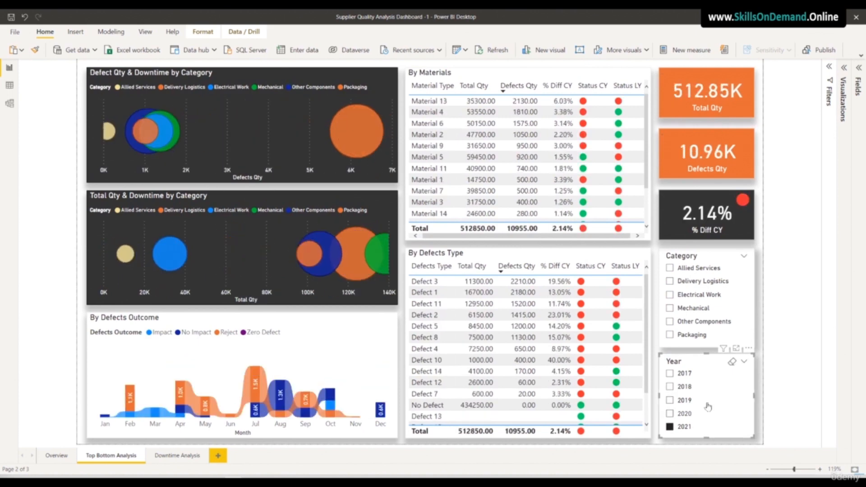
{"action": "left_click", "coordinate": [670, 374]}
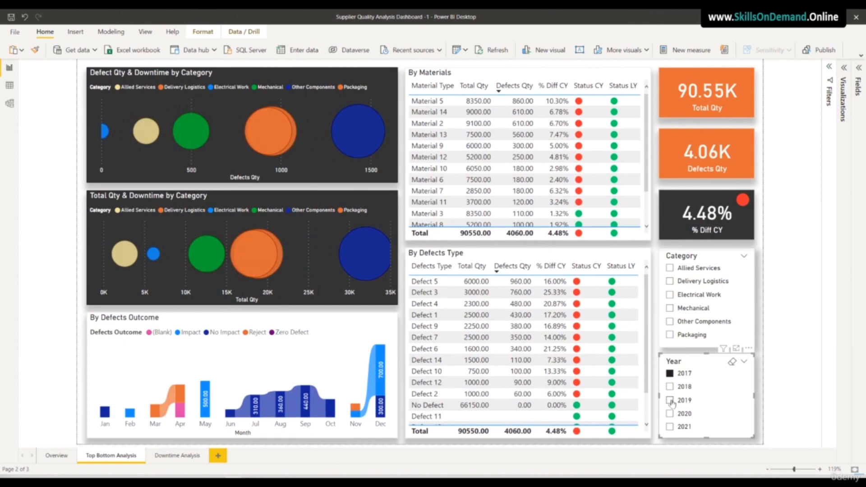
{"action": "left_click", "coordinate": [669, 400]}
{"action": "left_click", "coordinate": [670, 413]}
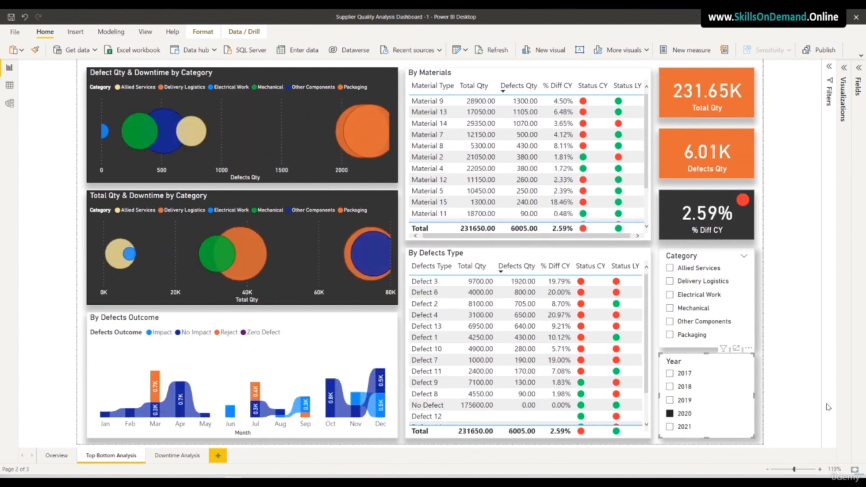
Compare the Top Bottom Analysis page for 2018 and 2019, leaving the Year filter set to 2019
{"action": "left_click", "coordinate": [669, 386]}
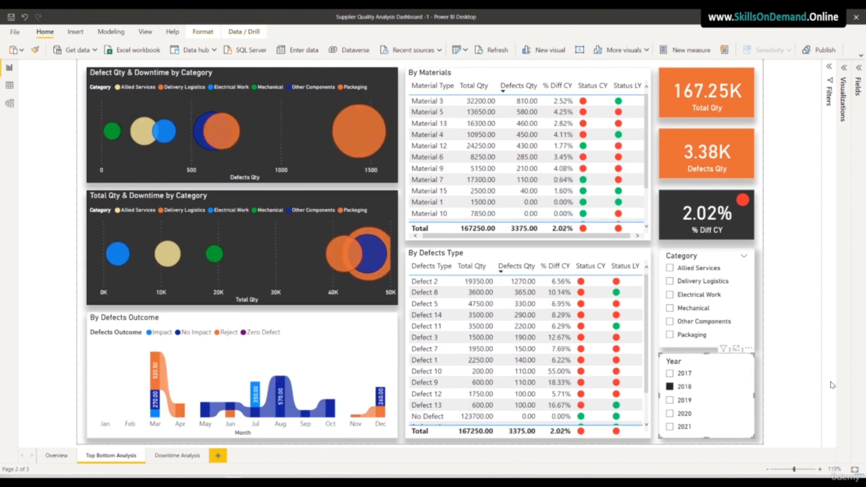
{"action": "left_click", "coordinate": [669, 400]}
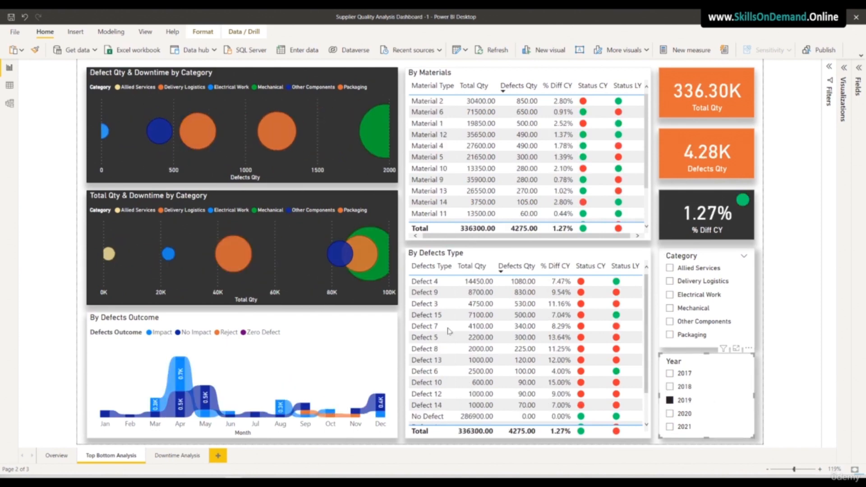
Open the Downtime Analysis page and examine the downtime minutes by supplier, location and material type
{"action": "left_click", "coordinate": [173, 456]}
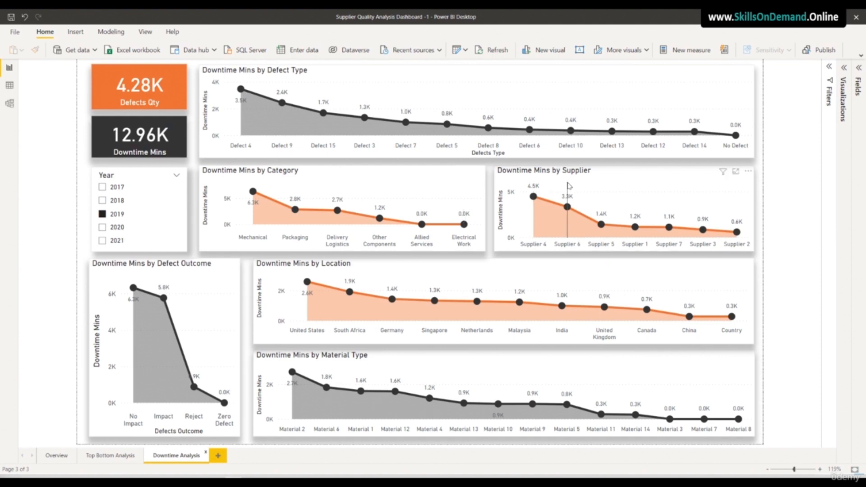
{"action": "mouse_move", "coordinate": [570, 186]}
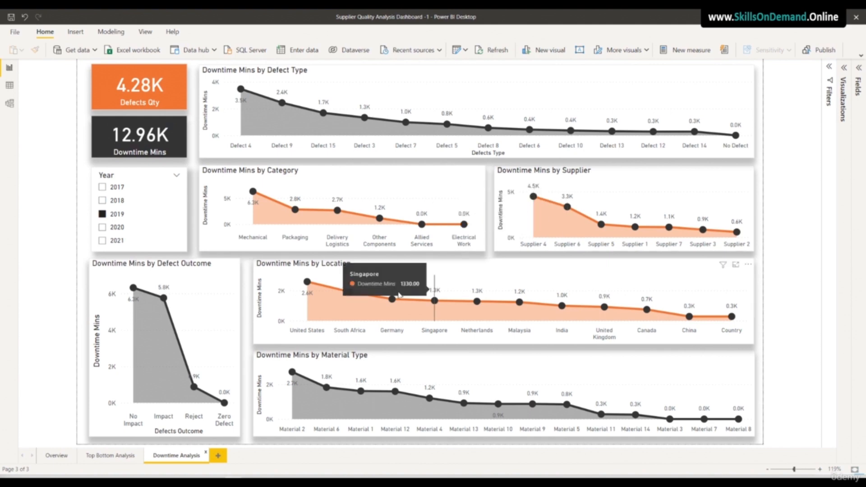
{"action": "mouse_move", "coordinate": [390, 300]}
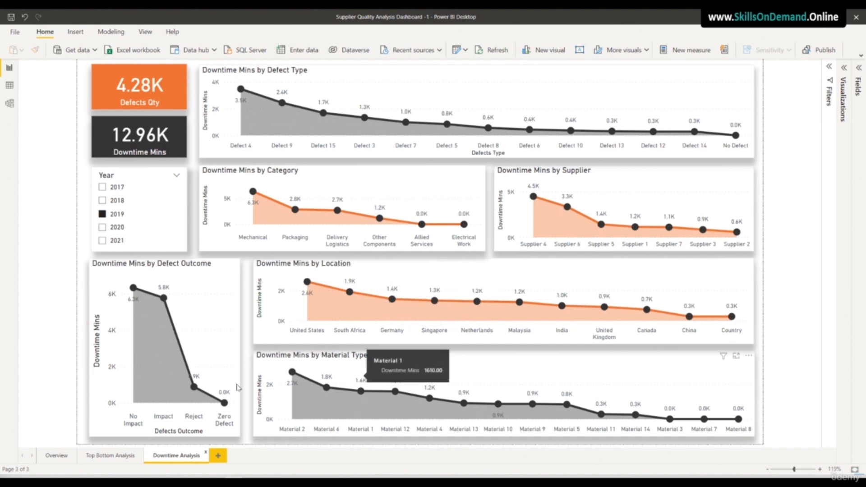
{"action": "mouse_move", "coordinate": [327, 383]}
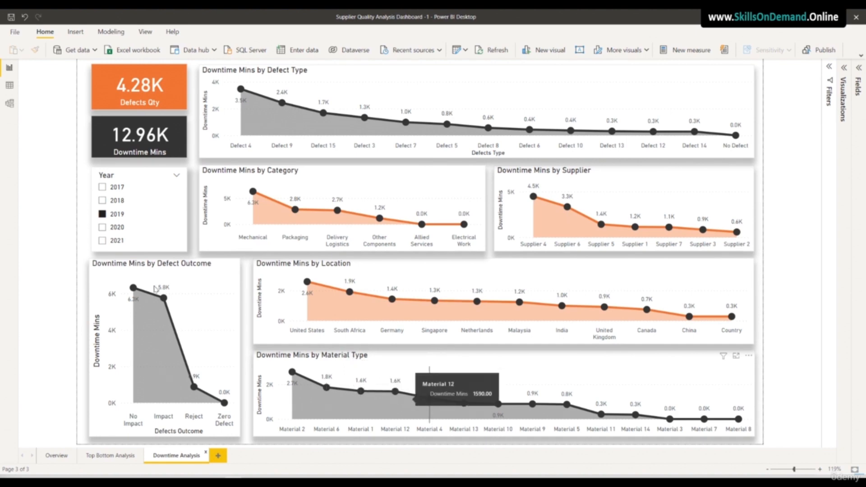
Compare the Downtime Analysis page across the years 2017 to 2021, and clear the Year filter
{"action": "left_click", "coordinate": [102, 201]}
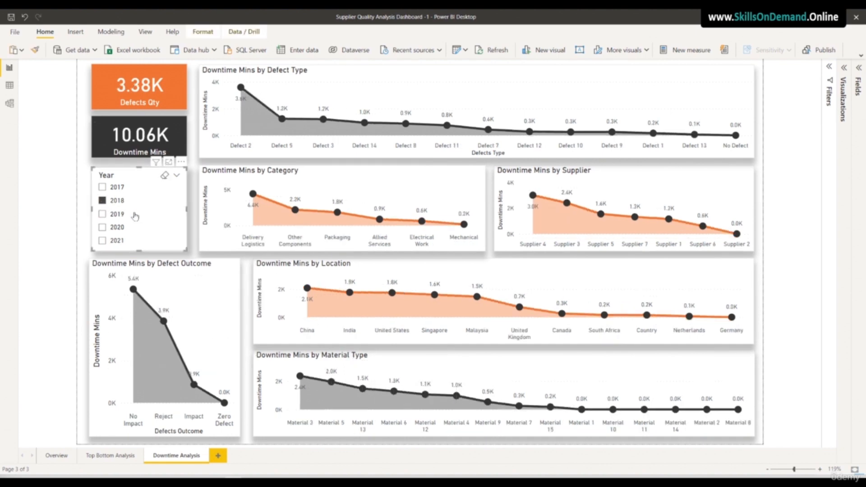
{"action": "left_click", "coordinate": [102, 213]}
{"action": "left_click", "coordinate": [102, 227]}
{"action": "left_click", "coordinate": [102, 240]}
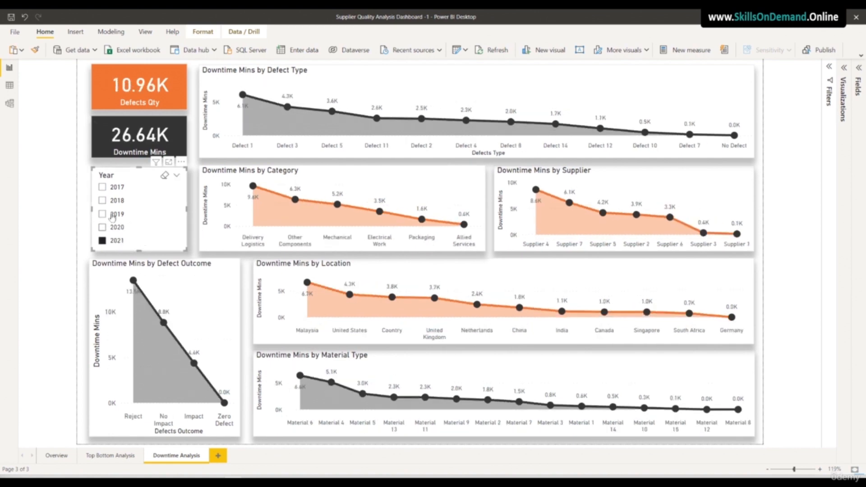
{"action": "left_click", "coordinate": [101, 187]}
{"action": "left_click", "coordinate": [102, 200]}
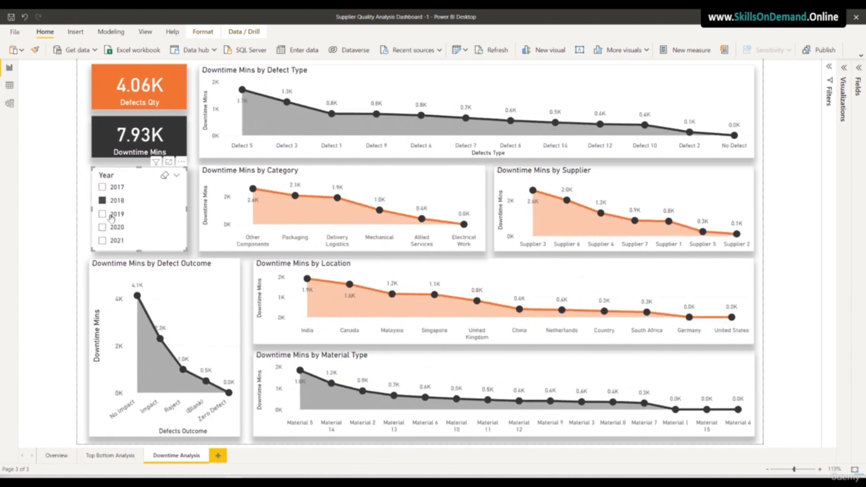
{"action": "left_click", "coordinate": [102, 214]}
{"action": "left_click", "coordinate": [164, 176]}
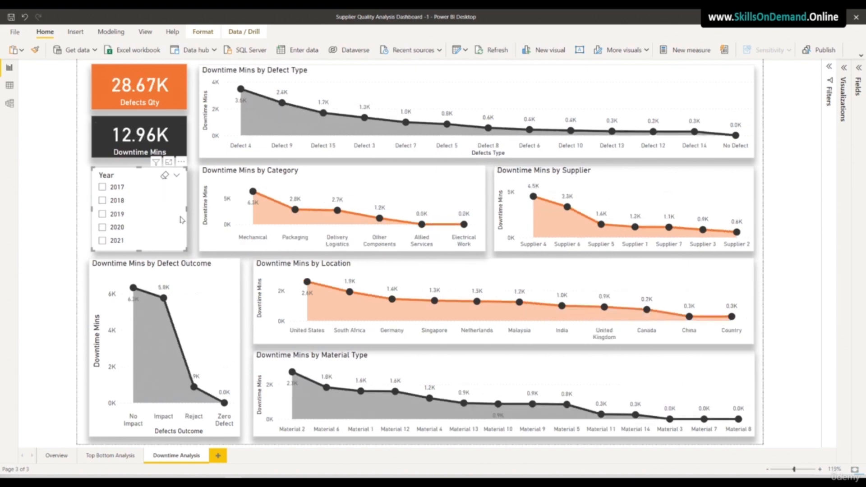
{"action": "left_click", "coordinate": [61, 255]}
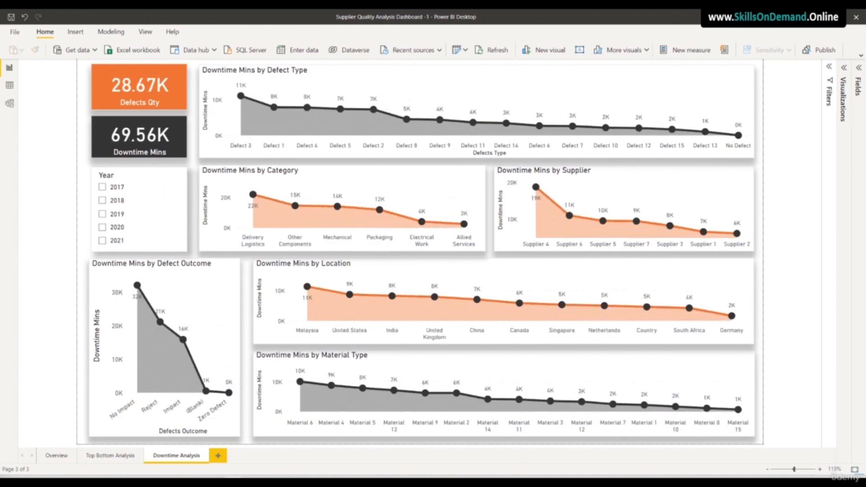
Open the Overview page and filter it by 2018, 2019, 2020, 2017 and 2021 in turn
{"action": "left_click", "coordinate": [57, 455]}
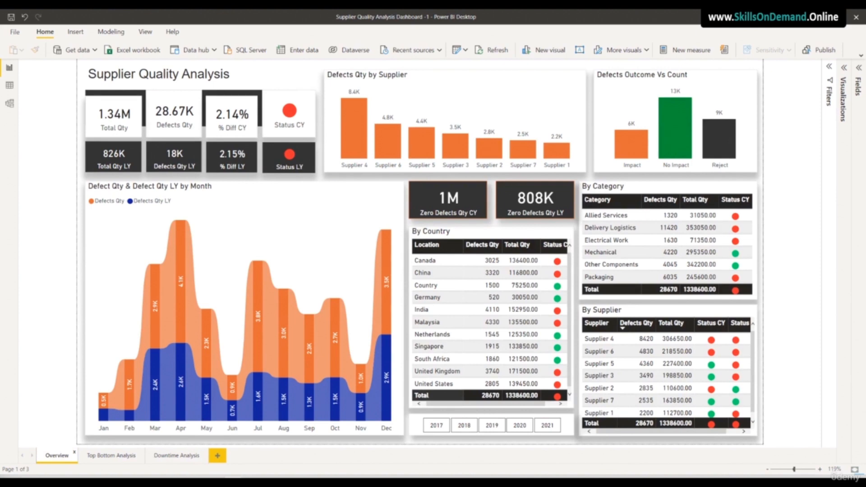
{"action": "left_click", "coordinate": [464, 425]}
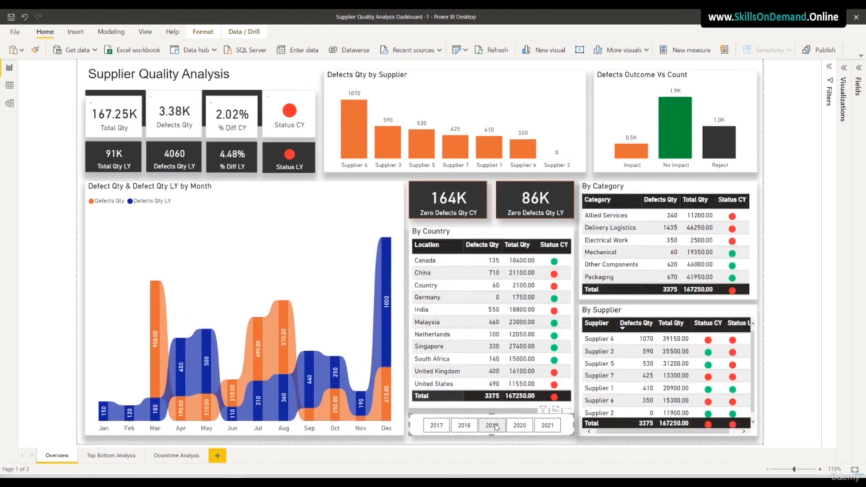
{"action": "left_click", "coordinate": [492, 427]}
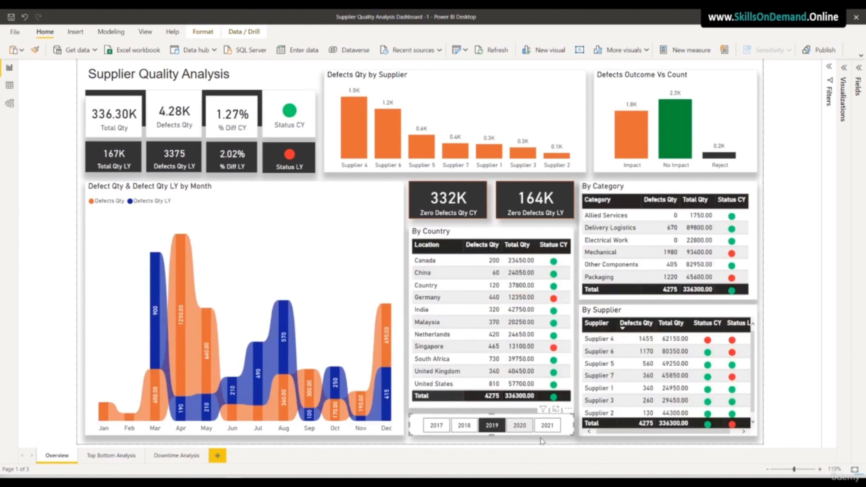
{"action": "left_click", "coordinate": [521, 427]}
{"action": "left_click", "coordinate": [433, 425]}
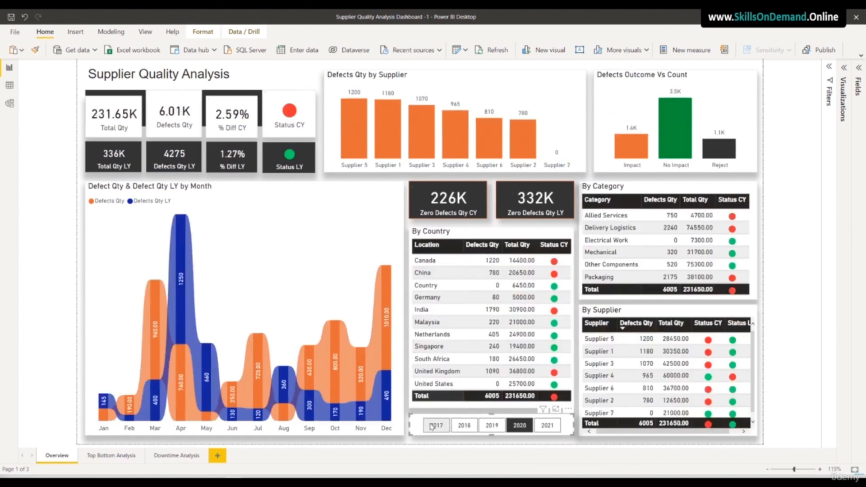
{"action": "left_click", "coordinate": [541, 430]}
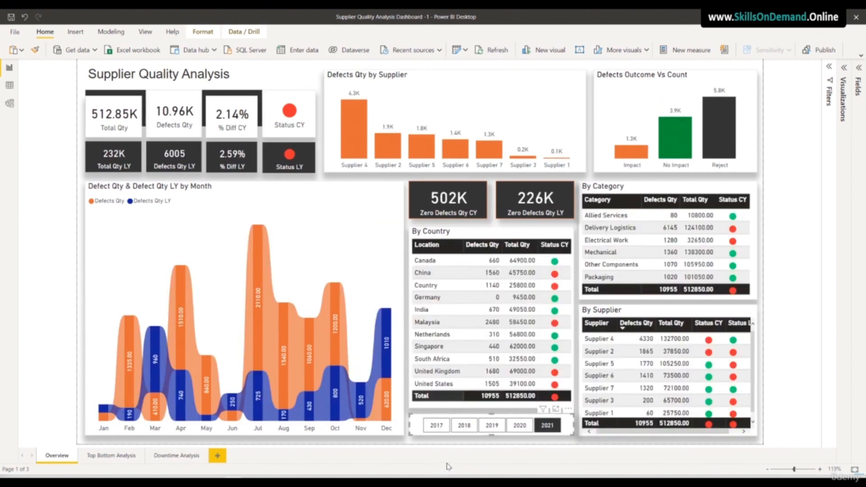
Clear the Year filter on the Top Bottom Analysis page and return to the Overview page
{"action": "left_click", "coordinate": [110, 460]}
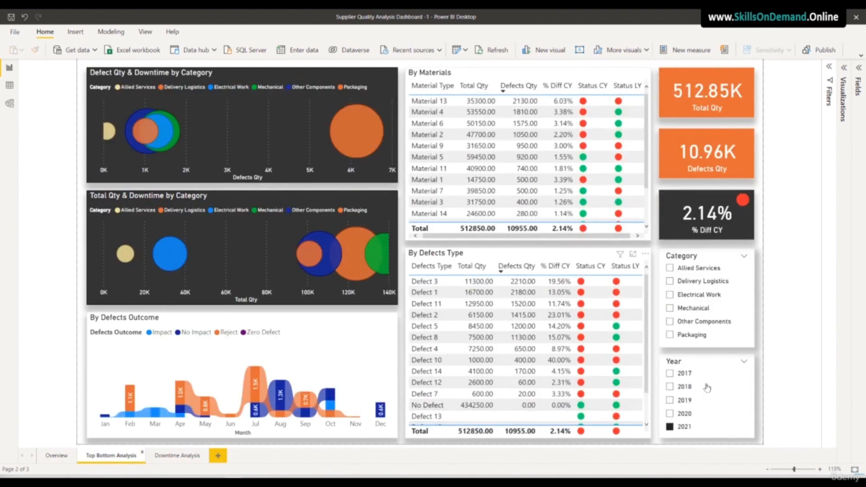
{"action": "left_click", "coordinate": [731, 363]}
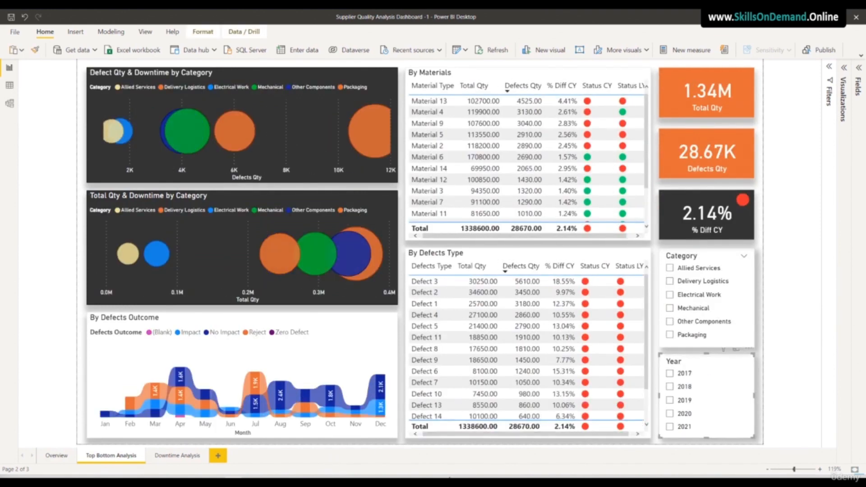
{"action": "left_click", "coordinate": [72, 457]}
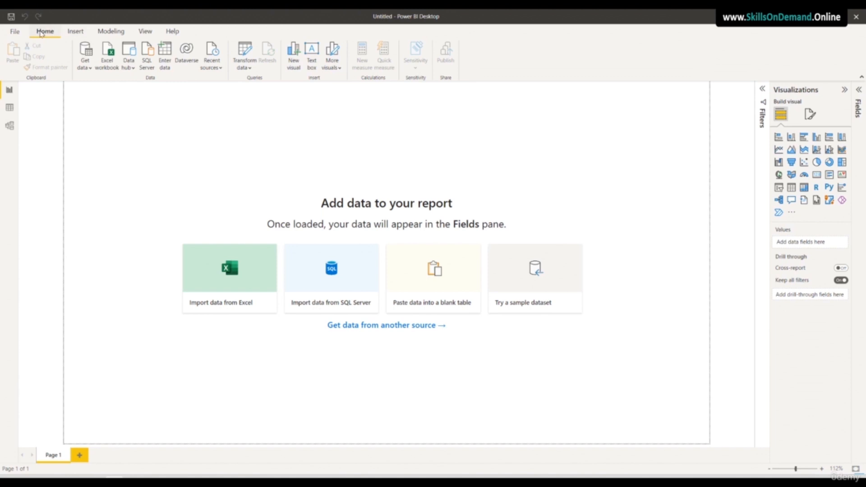
In a new blank report, browse the full list of available data sources and connect to an Excel Workbook
{"action": "left_click", "coordinate": [88, 68]}
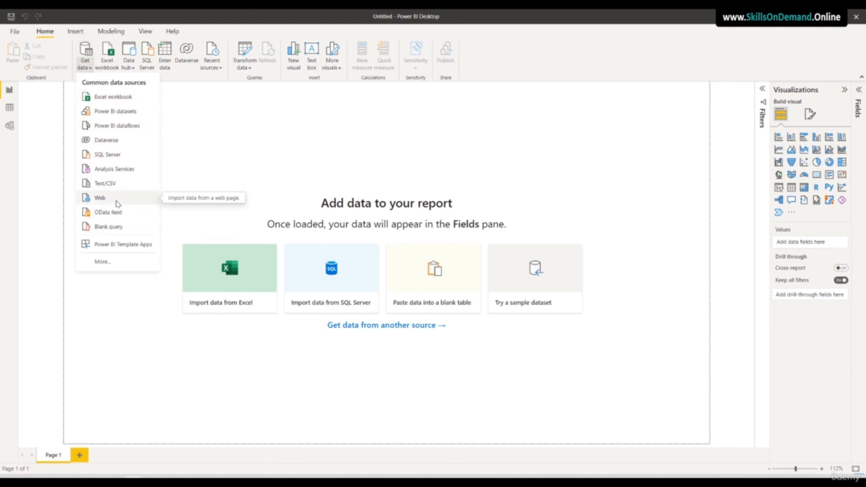
{"action": "left_click", "coordinate": [102, 262]}
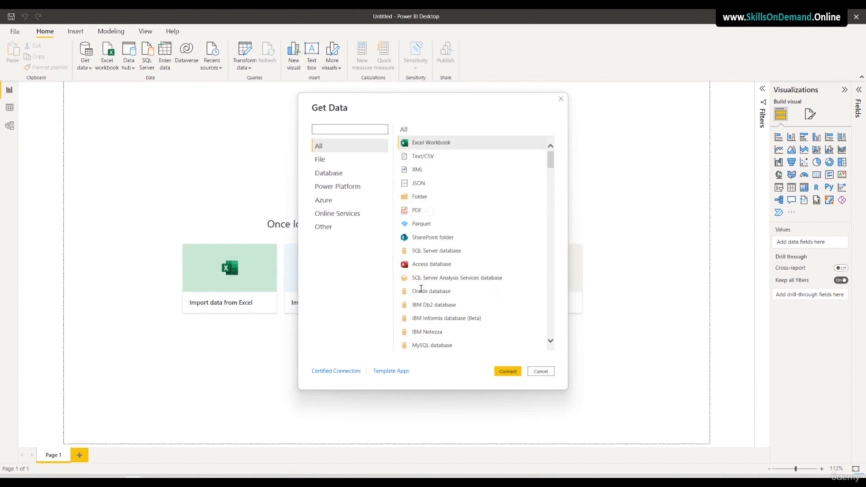
{"action": "left_click_drag", "start_coordinate": [553, 160], "coordinate": [559, 332]}
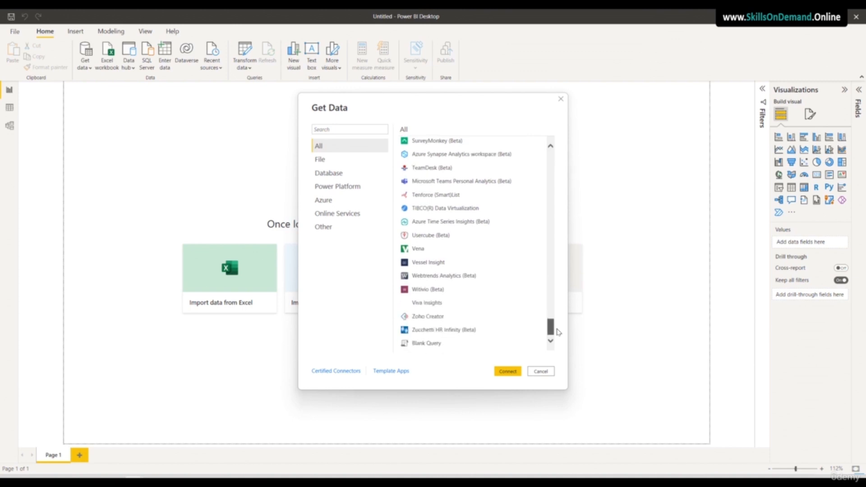
{"action": "left_click_drag", "start_coordinate": [557, 338], "coordinate": [553, 152]}
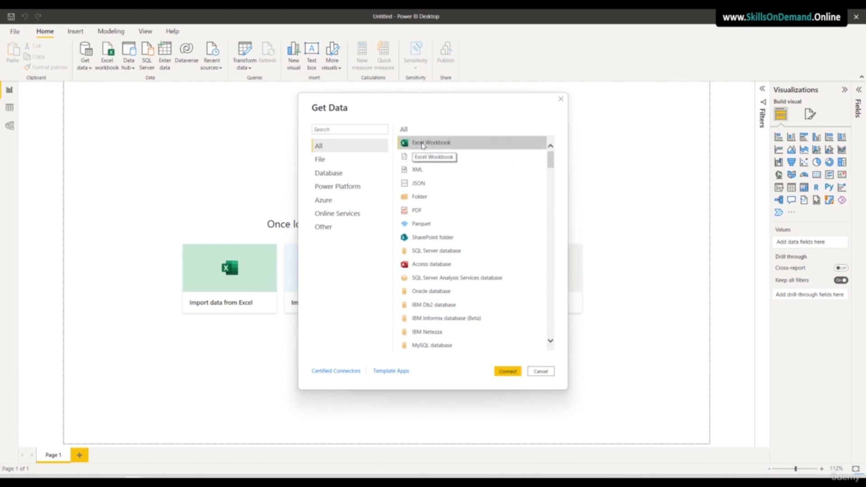
{"action": "left_click", "coordinate": [515, 372]}
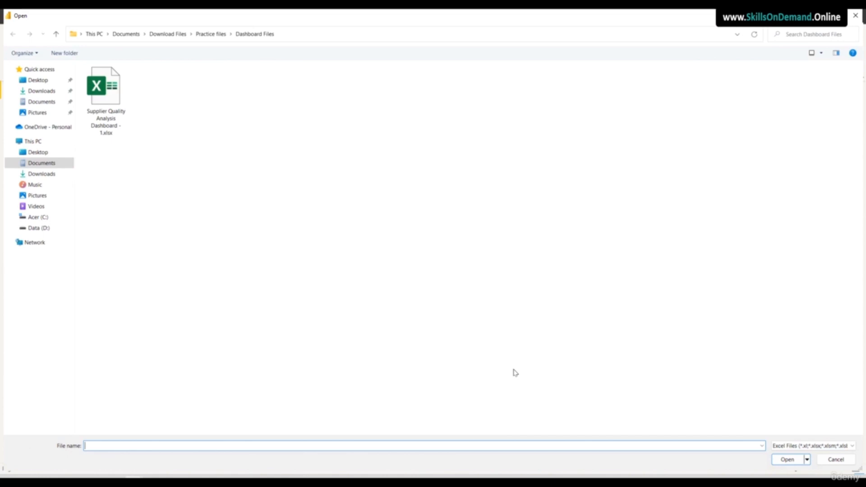
Open Supplier Quality Analysis Dashboard - 1.xlsx from Documents > Download Files > Practice files > Dashboard Files
{"action": "left_click", "coordinate": [129, 34]}
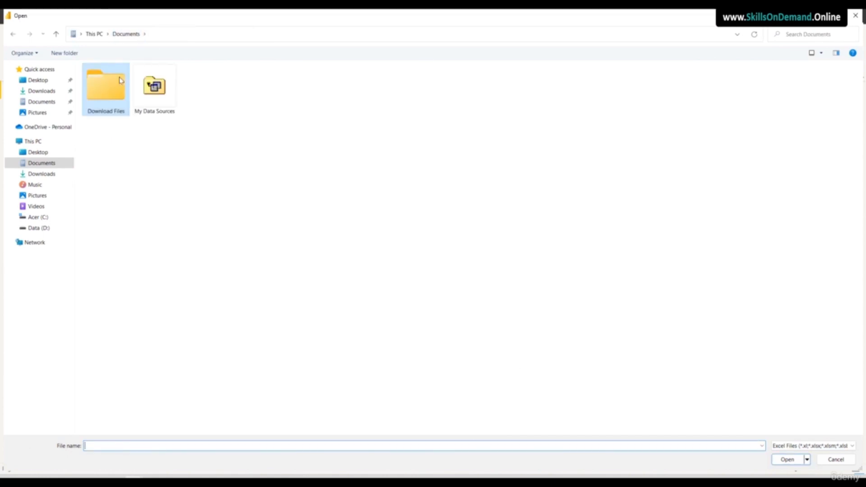
{"action": "double_click", "coordinate": [115, 91]}
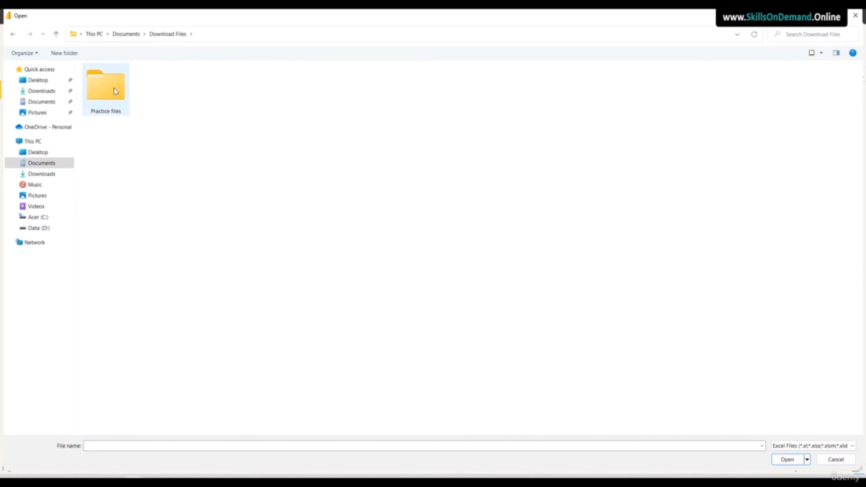
{"action": "double_click", "coordinate": [115, 91]}
{"action": "double_click", "coordinate": [116, 90]}
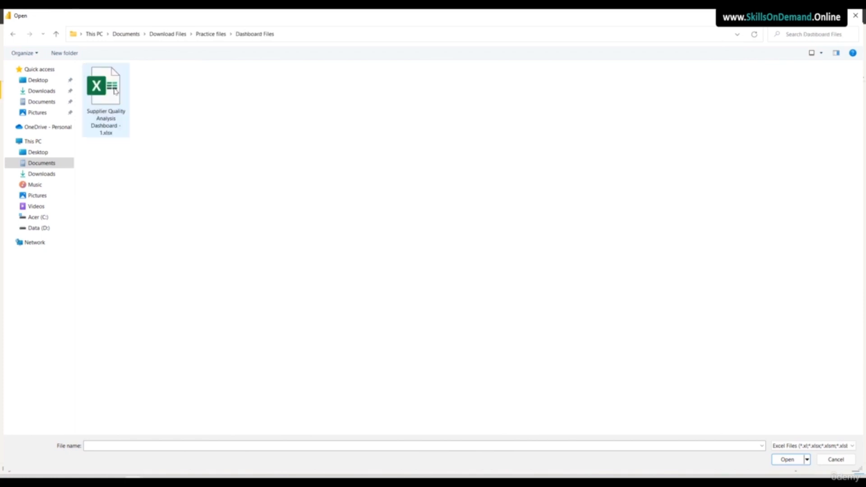
{"action": "left_click", "coordinate": [102, 95]}
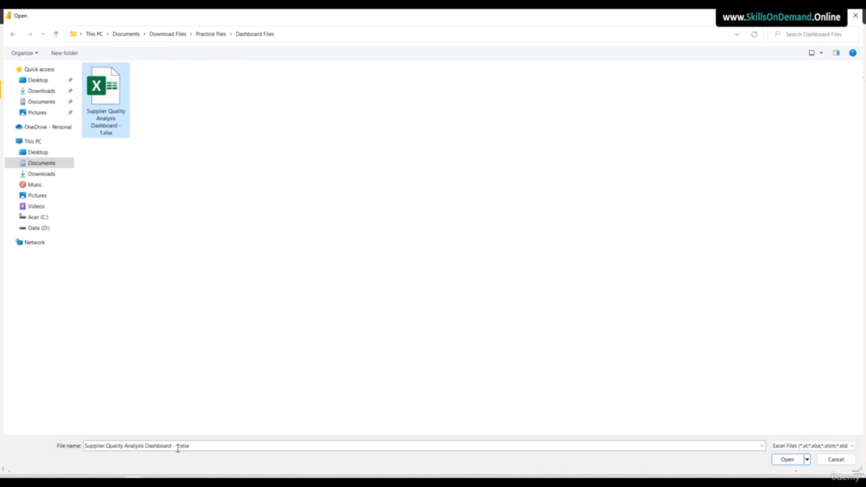
{"action": "left_click", "coordinate": [787, 459]}
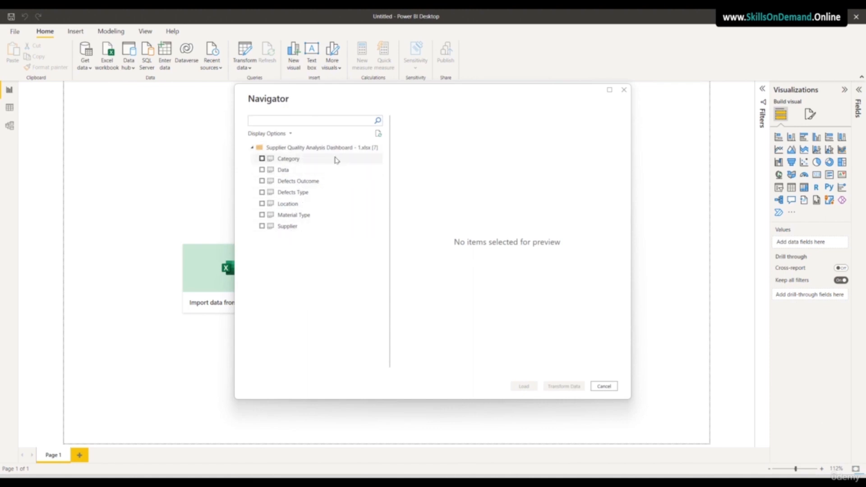
Select the Category, Data, Defects Outcome, Defects Type, Location, Material Type and Supplier tables and open them for transformation in Power Query Editor
{"action": "left_click", "coordinate": [262, 158]}
{"action": "left_click", "coordinate": [262, 170]}
{"action": "left_click", "coordinate": [262, 181]}
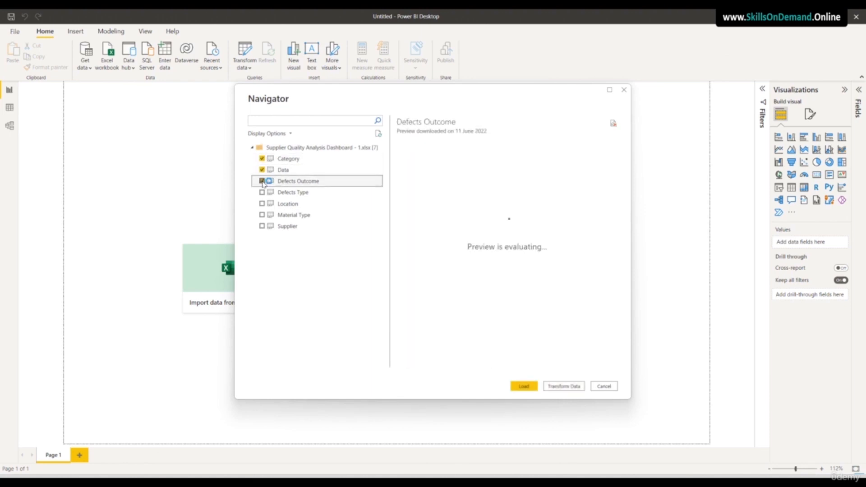
{"action": "left_click", "coordinate": [262, 192]}
{"action": "left_click", "coordinate": [262, 204]}
{"action": "left_click", "coordinate": [262, 214]}
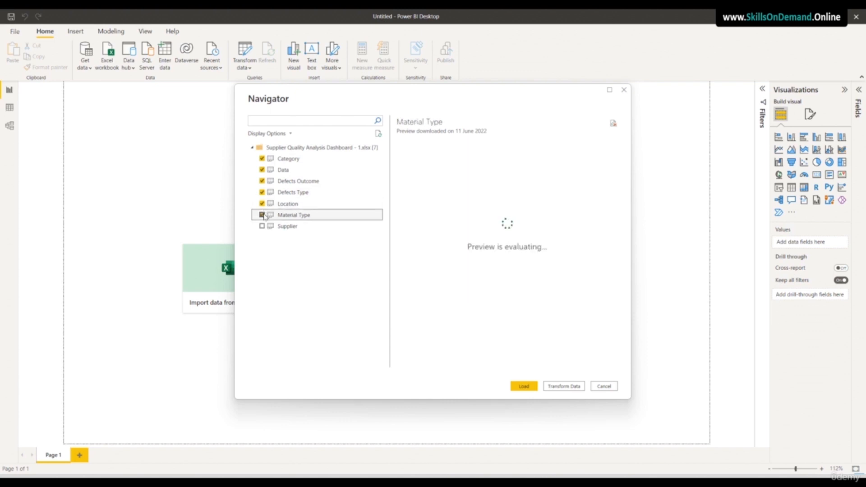
{"action": "left_click", "coordinate": [262, 226]}
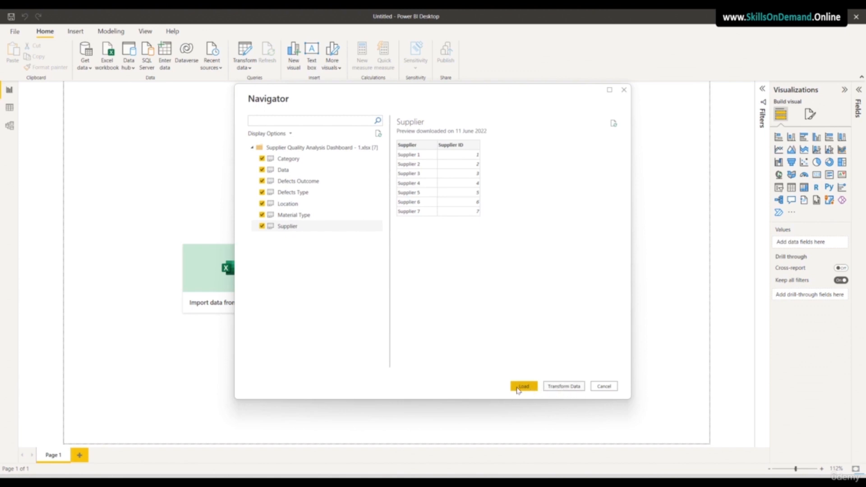
{"action": "left_click", "coordinate": [563, 388]}
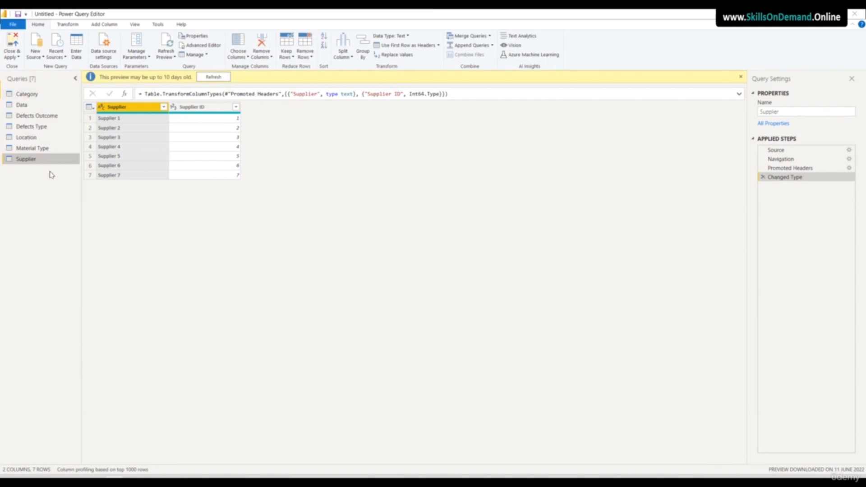
Review the preview data of each imported query in order, from Category through Supplier
{"action": "left_click", "coordinate": [30, 96]}
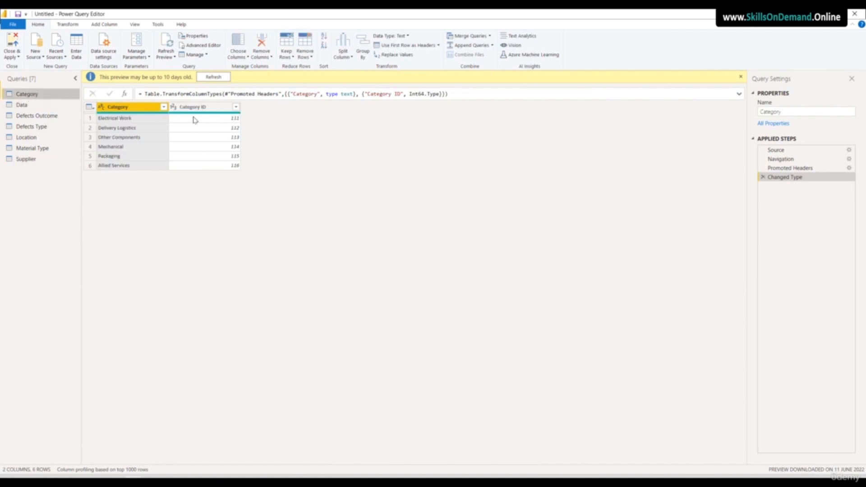
{"action": "left_click", "coordinate": [22, 105]}
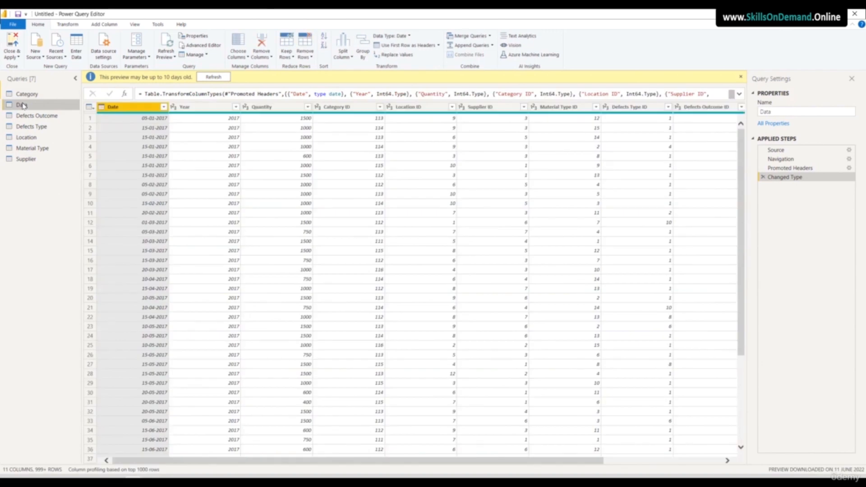
{"action": "left_click", "coordinate": [24, 117]}
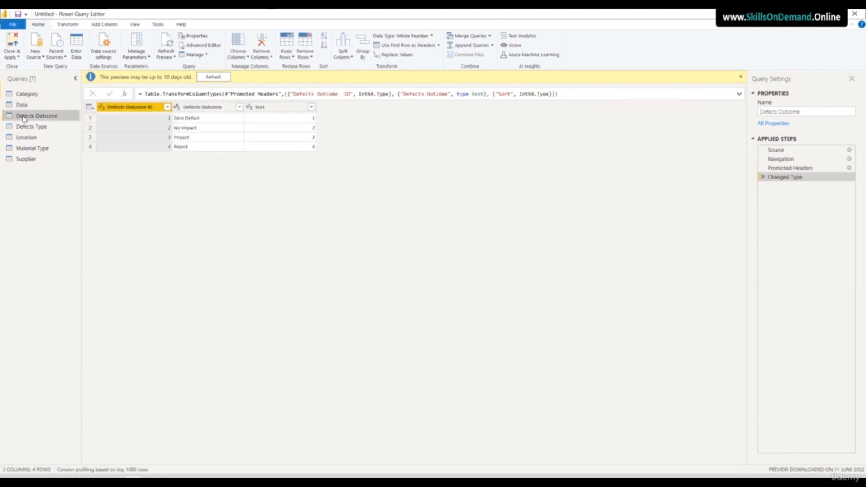
{"action": "left_click", "coordinate": [24, 128]}
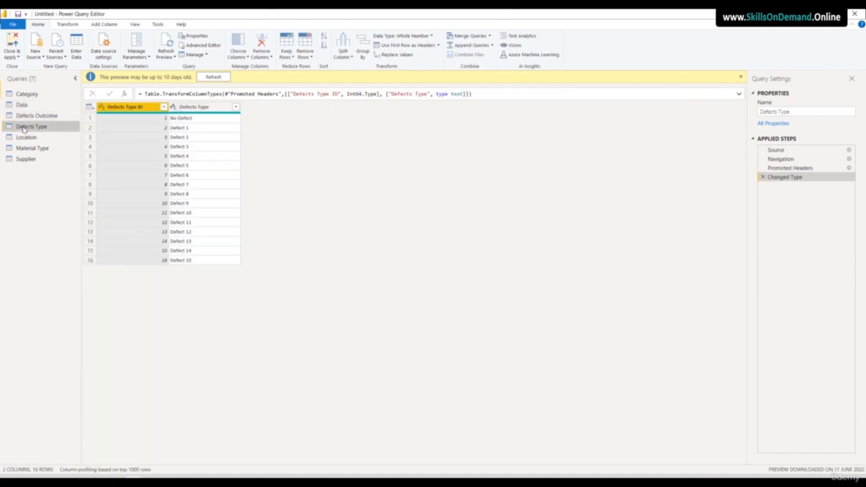
{"action": "left_click", "coordinate": [24, 139]}
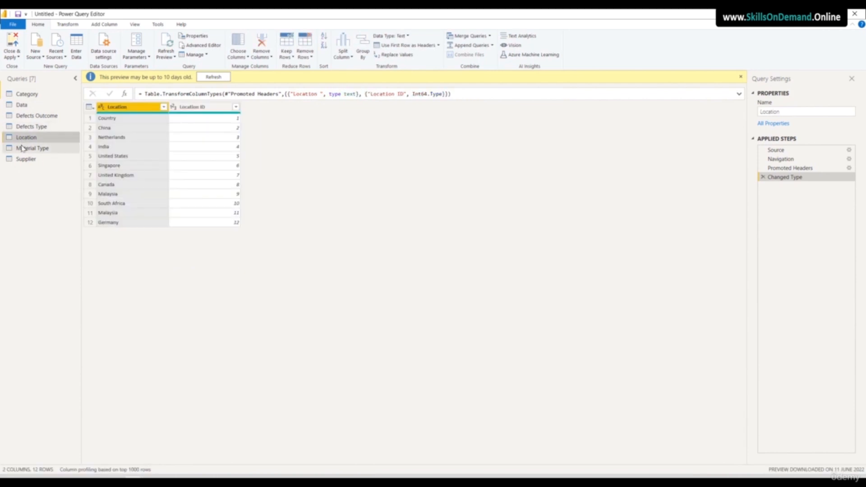
{"action": "left_click", "coordinate": [25, 149]}
{"action": "left_click", "coordinate": [23, 161]}
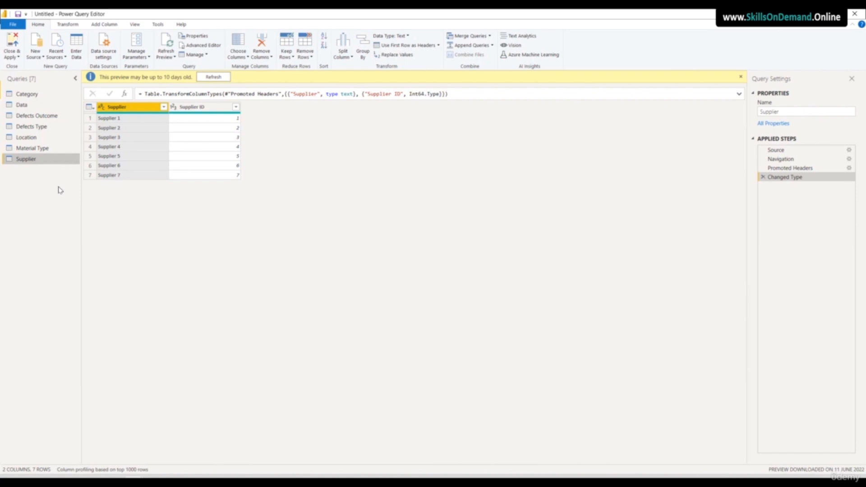
Go back through the query previews in reverse order, from Material Type up to Data
{"action": "left_click", "coordinate": [41, 149]}
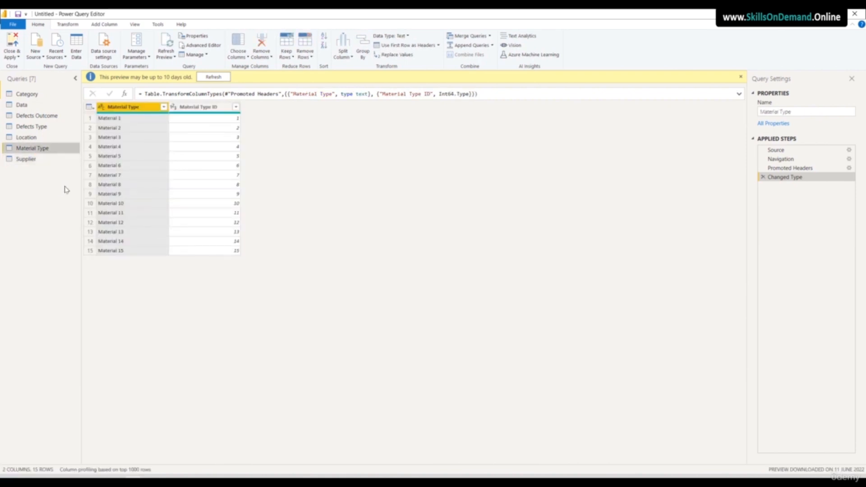
{"action": "left_click", "coordinate": [39, 137]}
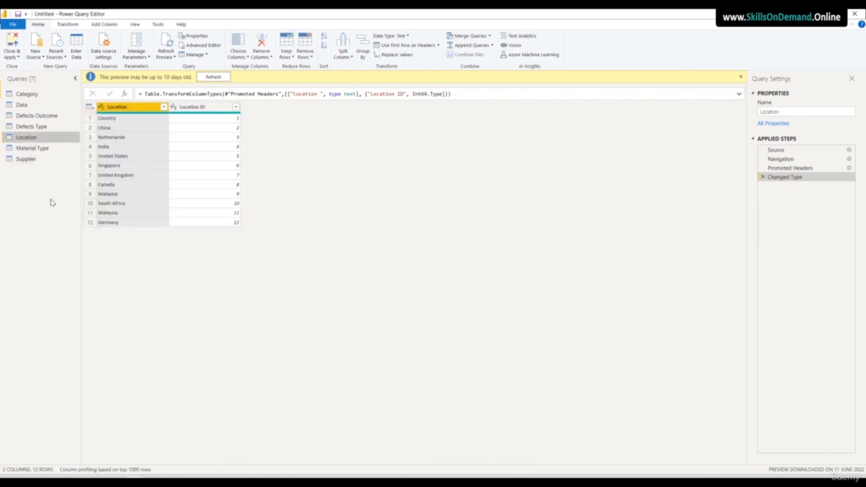
{"action": "left_click", "coordinate": [41, 126]}
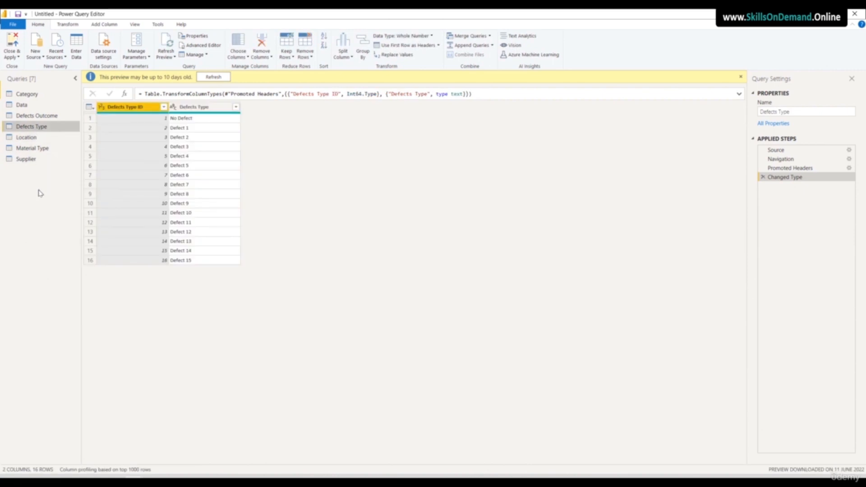
{"action": "left_click", "coordinate": [41, 115]}
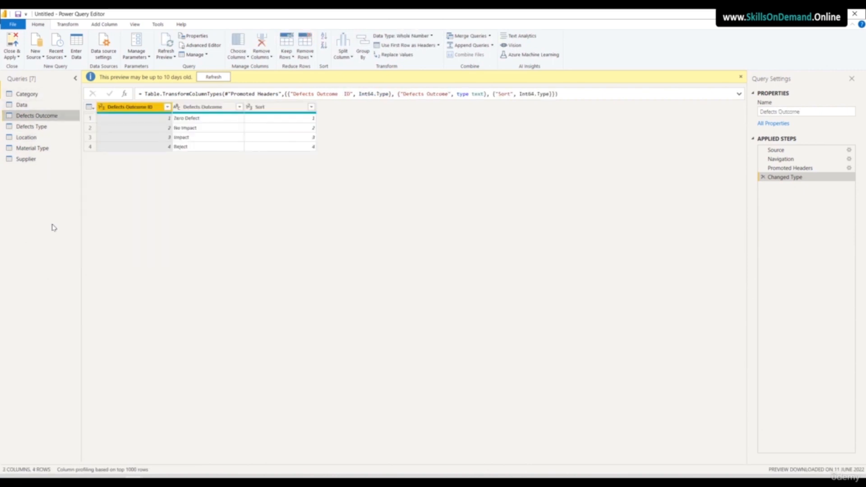
{"action": "left_click", "coordinate": [22, 105]}
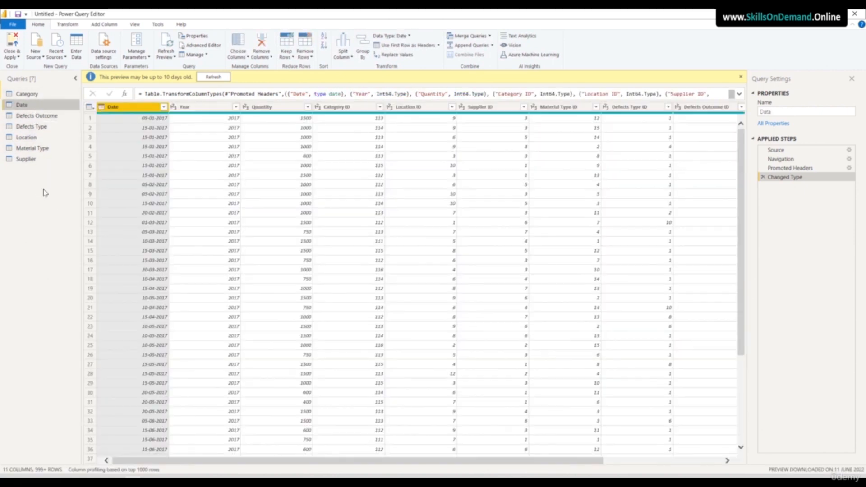
Examine the Category query at each applied step: Source, Navigation, Promoted Headers and Changed Type
{"action": "left_click", "coordinate": [31, 94]}
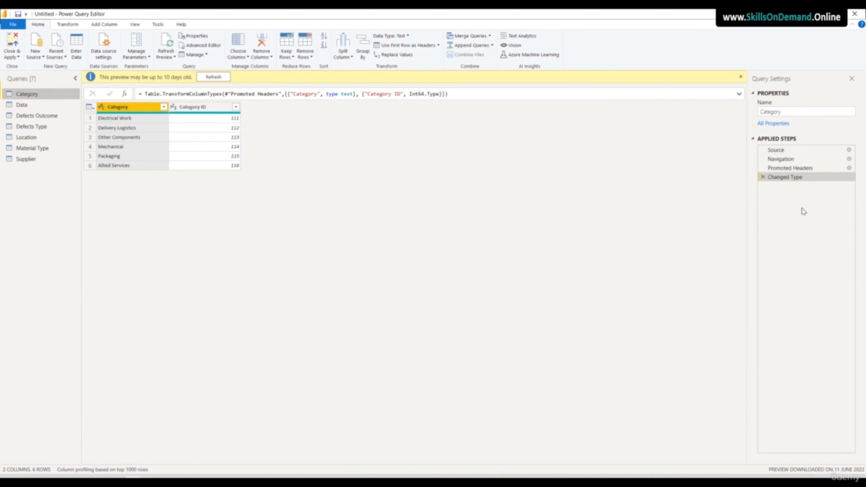
{"action": "left_click", "coordinate": [790, 152]}
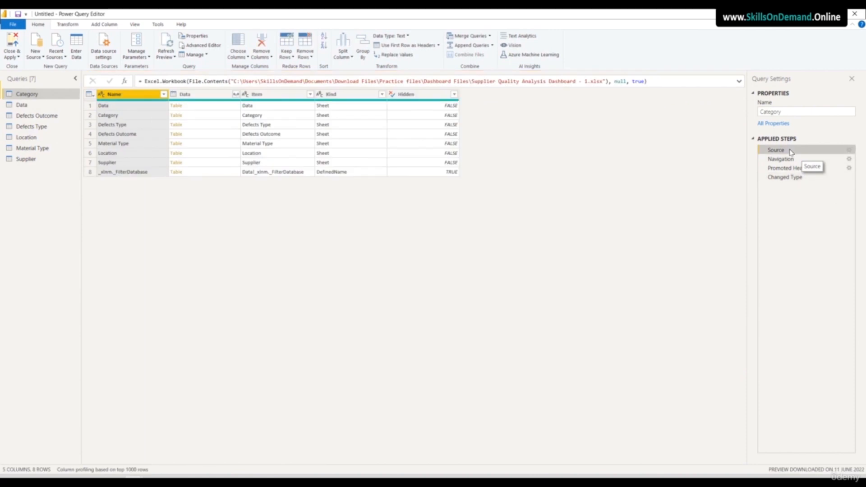
{"action": "left_click", "coordinate": [787, 159]}
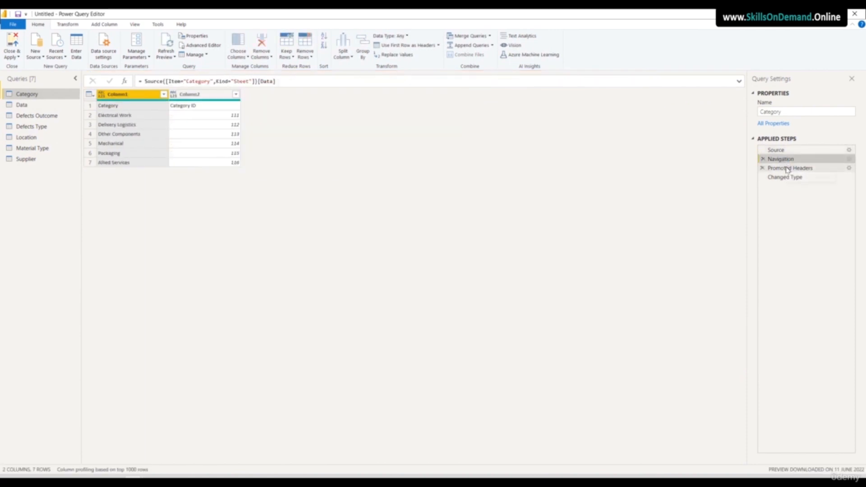
{"action": "left_click", "coordinate": [787, 169]}
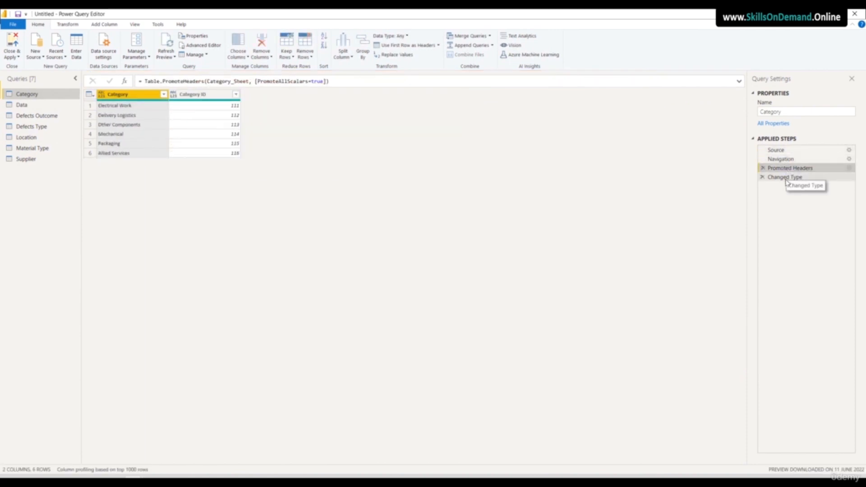
{"action": "left_click", "coordinate": [786, 177]}
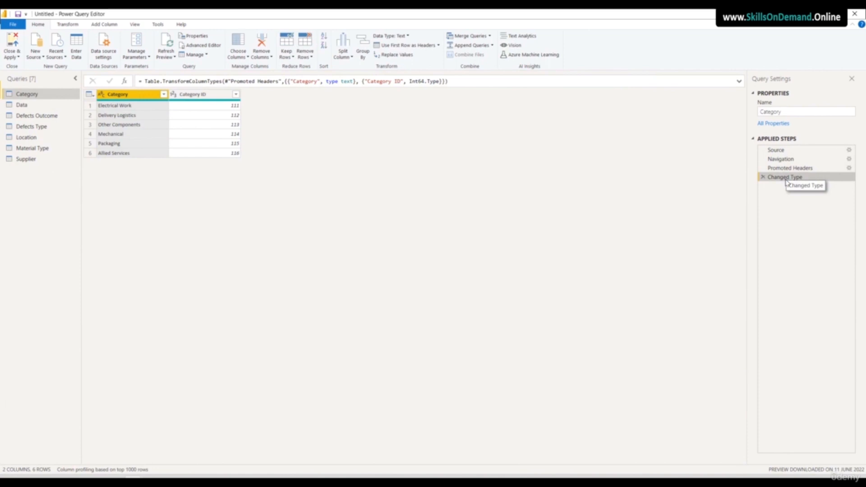
Examine the Data query's applied steps from Source to Changed Type
{"action": "left_click", "coordinate": [27, 105]}
{"action": "left_click", "coordinate": [780, 150]}
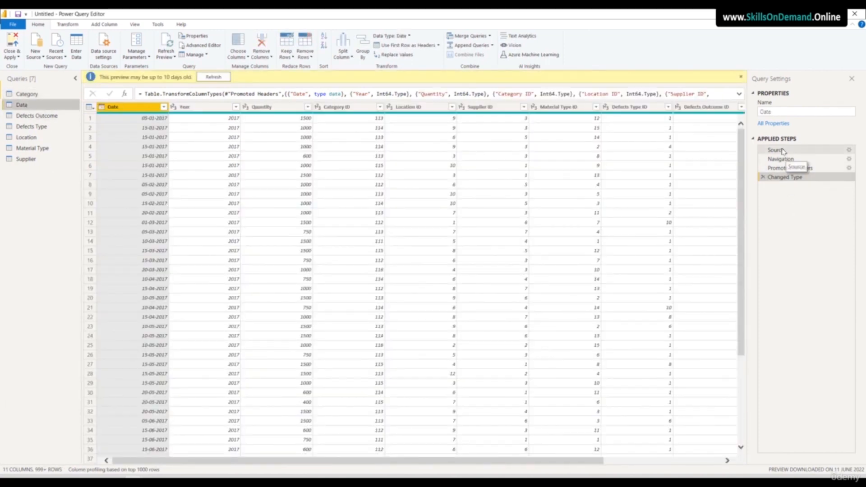
{"action": "left_click", "coordinate": [782, 160]}
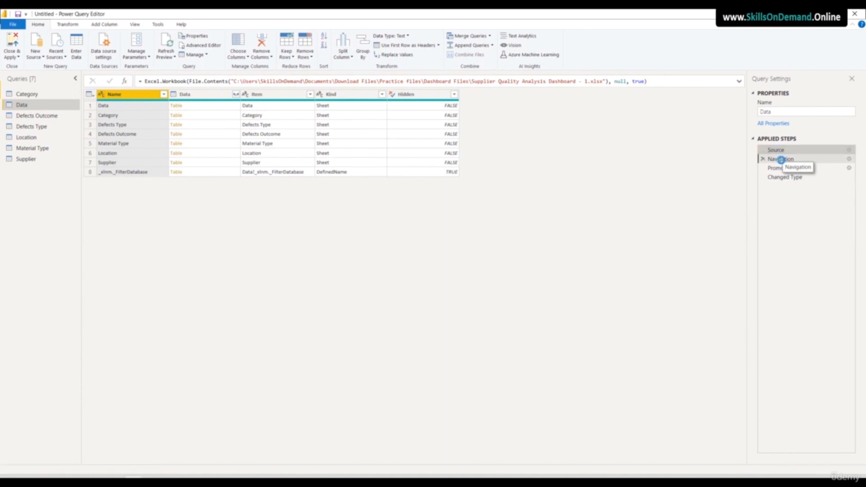
{"action": "left_click", "coordinate": [781, 169]}
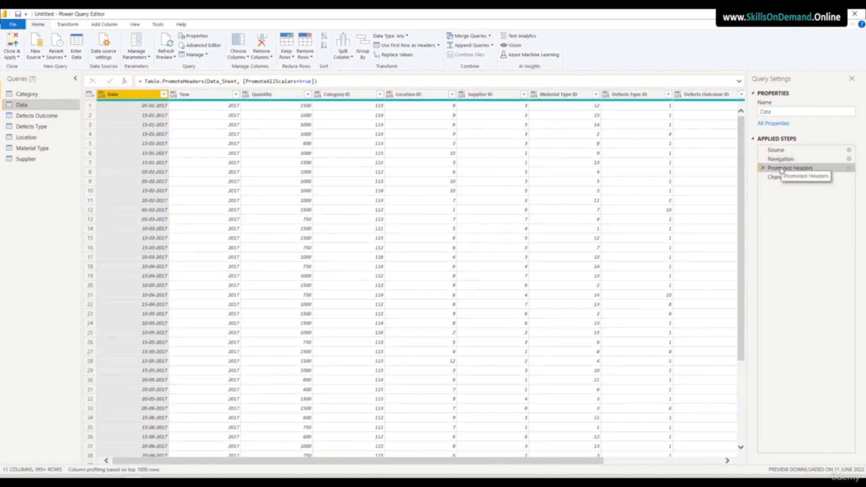
{"action": "left_click", "coordinate": [782, 177]}
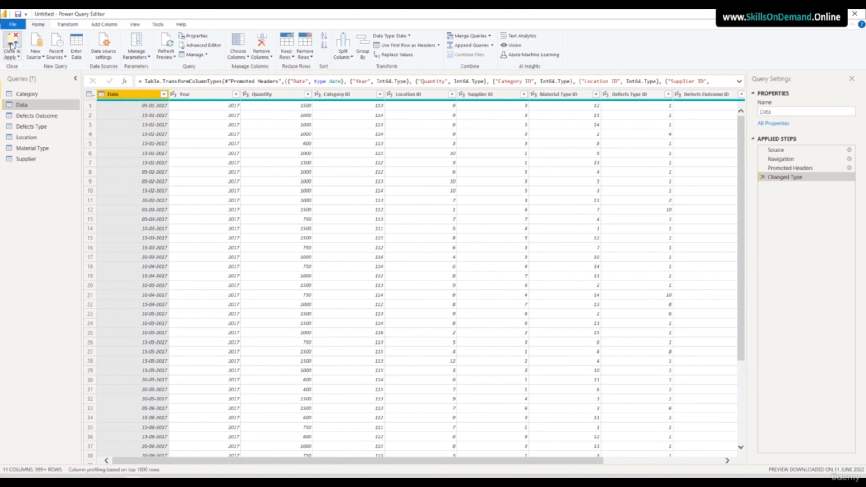
Close Power Query Editor, apply the queries to load all tables, and show the report view
{"action": "left_click", "coordinate": [12, 45]}
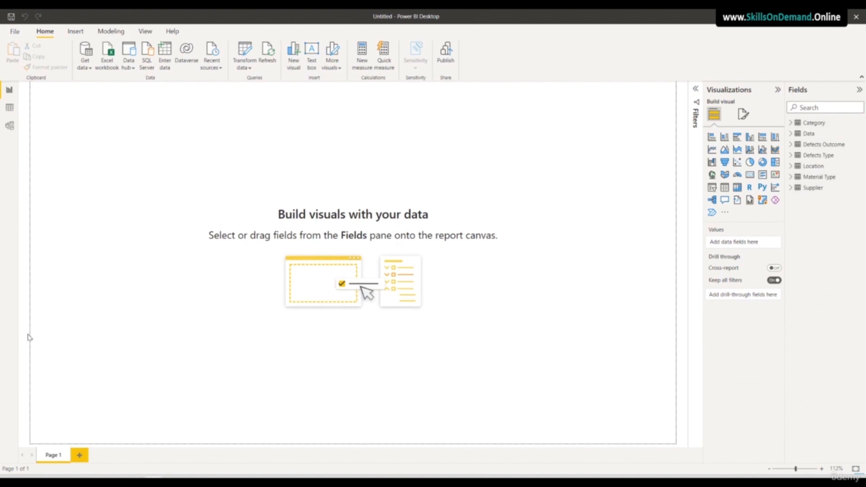
{"action": "left_click", "coordinate": [9, 92]}
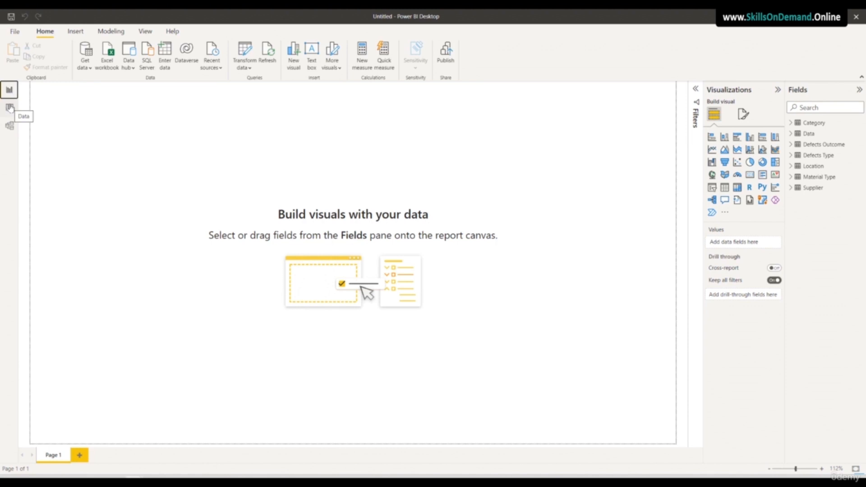
Inspect the loaded tables from Category to Supplier in Data view, and their relationships in Model view
{"action": "left_click", "coordinate": [10, 107]}
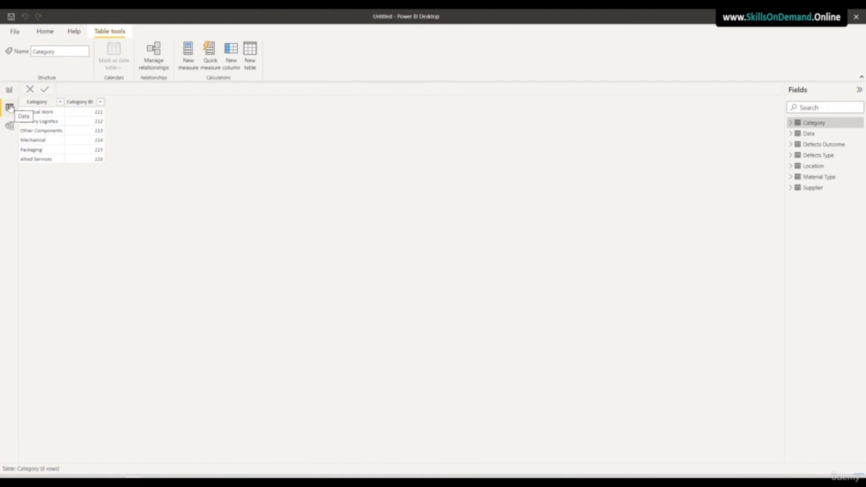
{"action": "left_click", "coordinate": [809, 133]}
{"action": "left_click", "coordinate": [811, 144]}
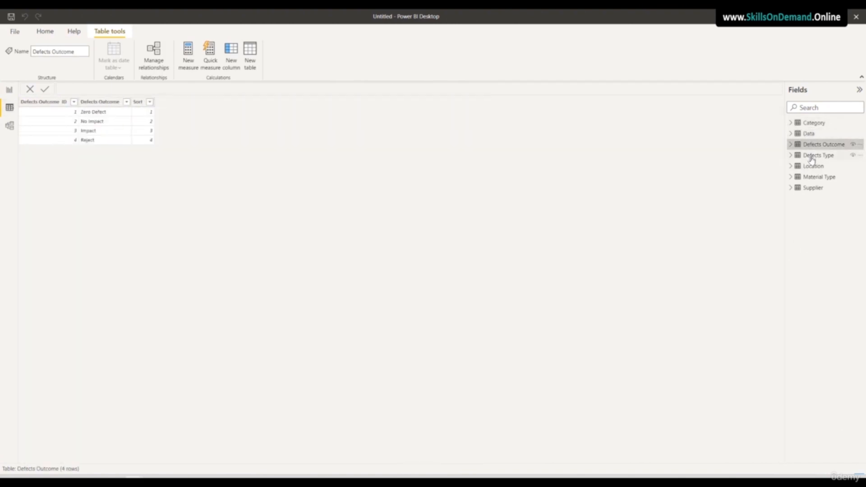
{"action": "left_click", "coordinate": [811, 156]}
{"action": "left_click", "coordinate": [812, 167]}
{"action": "left_click", "coordinate": [812, 177]}
{"action": "left_click", "coordinate": [811, 188]}
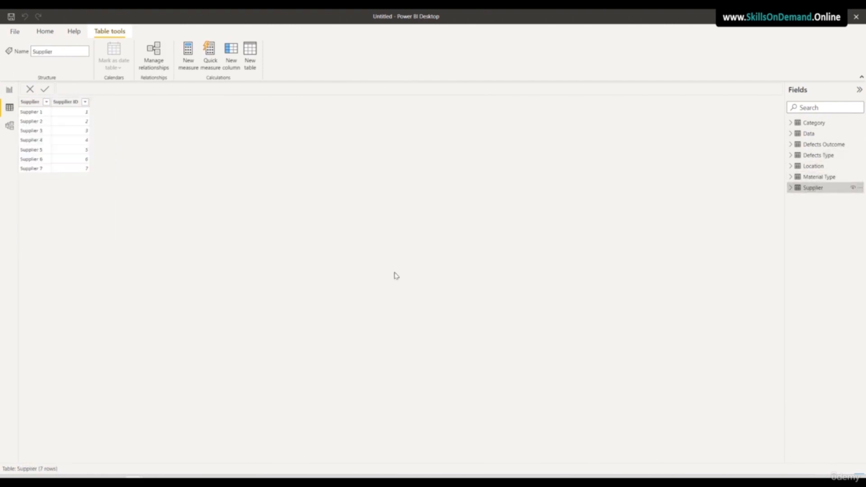
{"action": "left_click", "coordinate": [8, 129]}
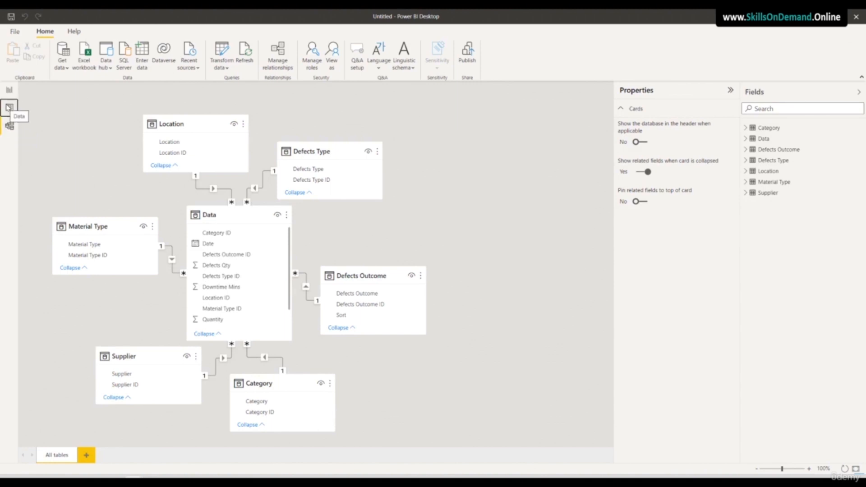
Return to Data view and review the contents of the Data table and the six lookup tables
{"action": "left_click", "coordinate": [8, 107]}
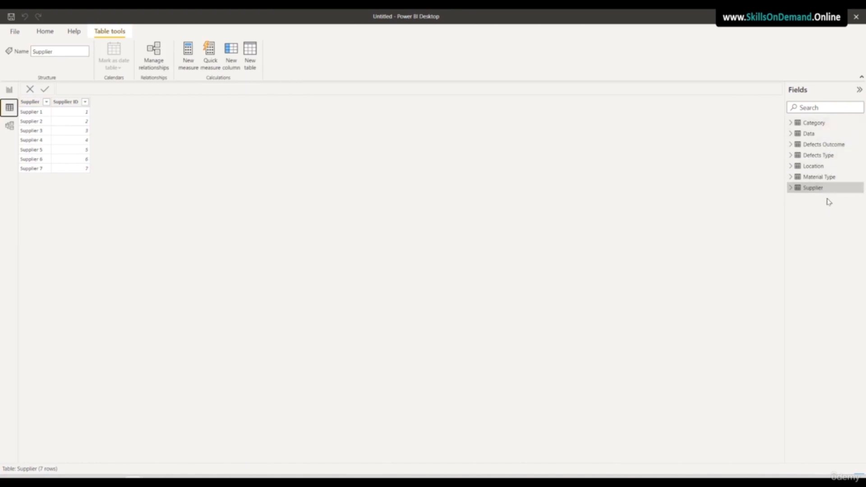
{"action": "left_click", "coordinate": [813, 134]}
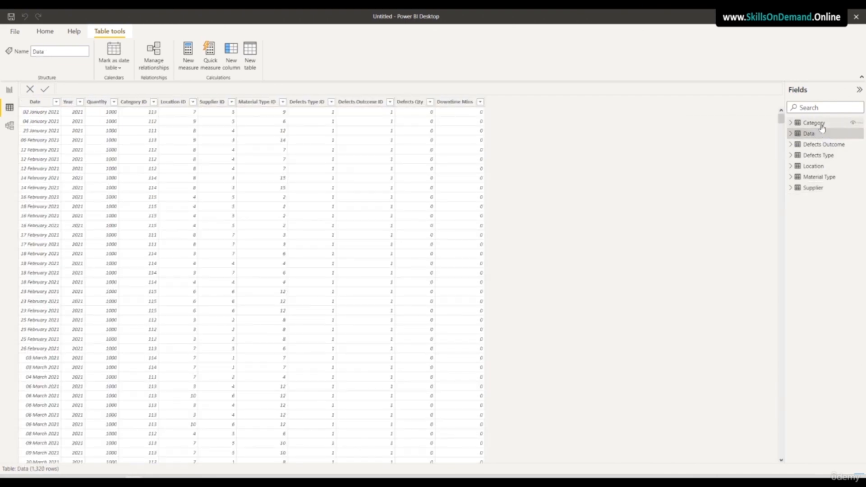
{"action": "left_click", "coordinate": [819, 126]}
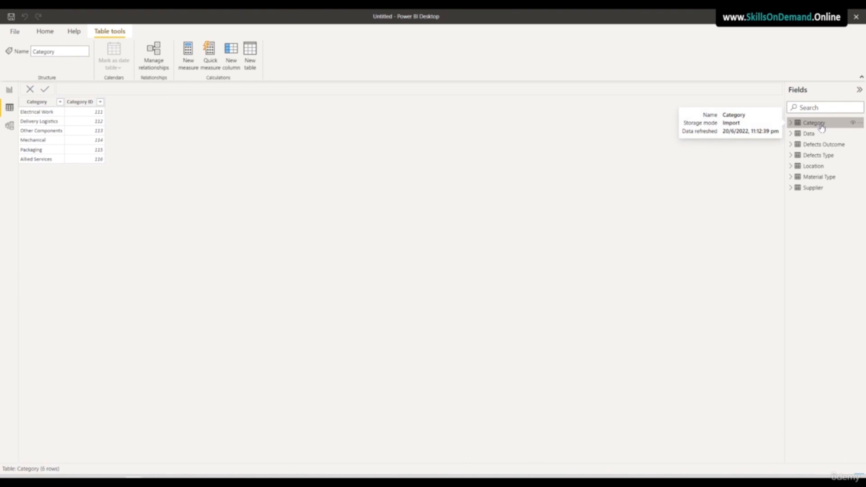
{"action": "left_click", "coordinate": [822, 146]}
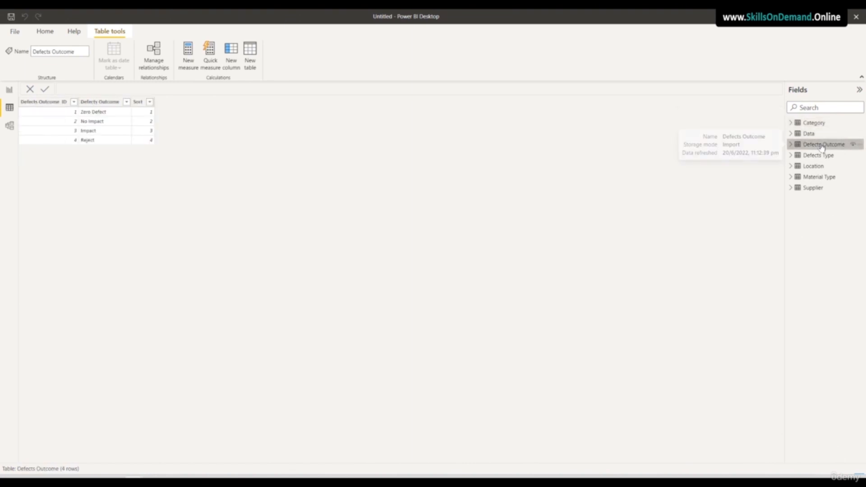
{"action": "left_click", "coordinate": [819, 156]}
{"action": "left_click", "coordinate": [814, 168]}
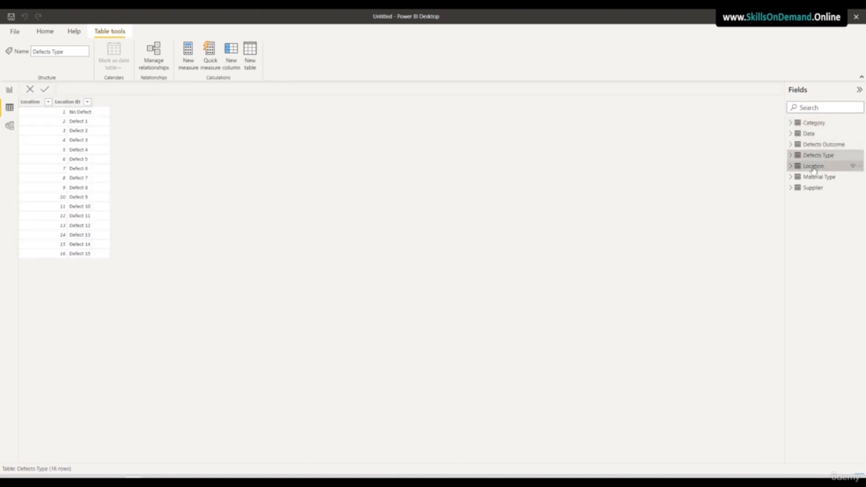
{"action": "left_click", "coordinate": [815, 177]}
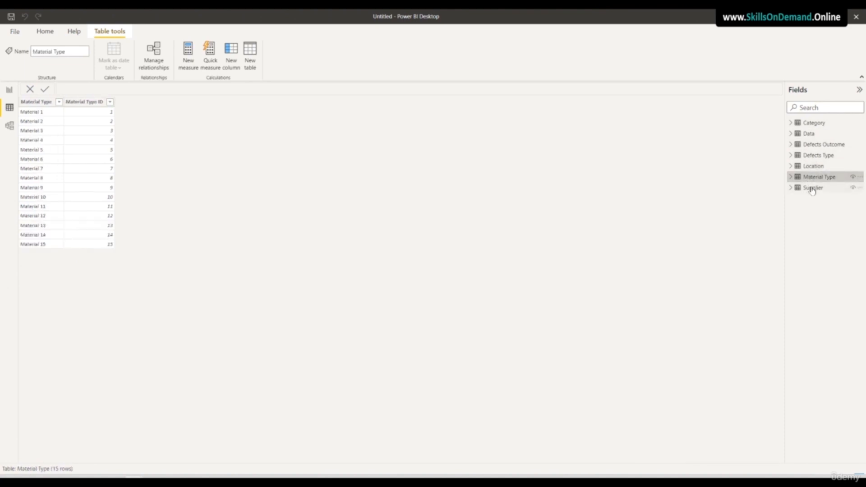
{"action": "left_click", "coordinate": [812, 189]}
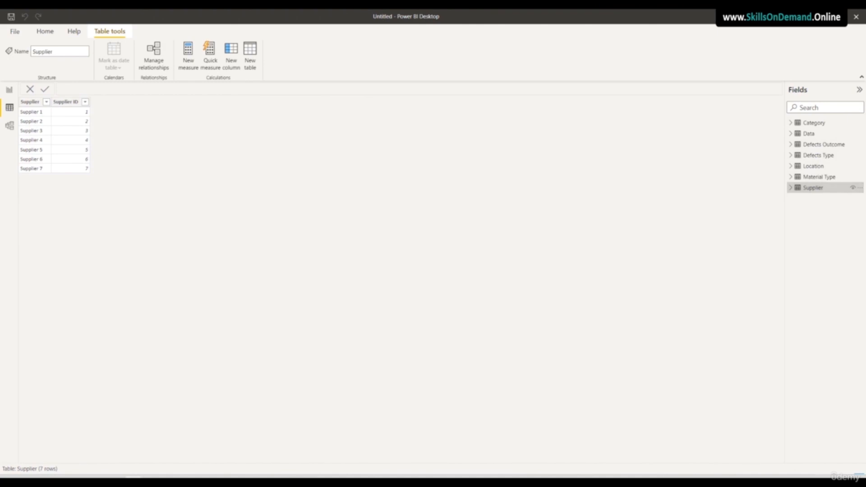
Review the Data table, and start a new calculated table named Calendar with an empty line under the name
{"action": "left_click", "coordinate": [809, 135]}
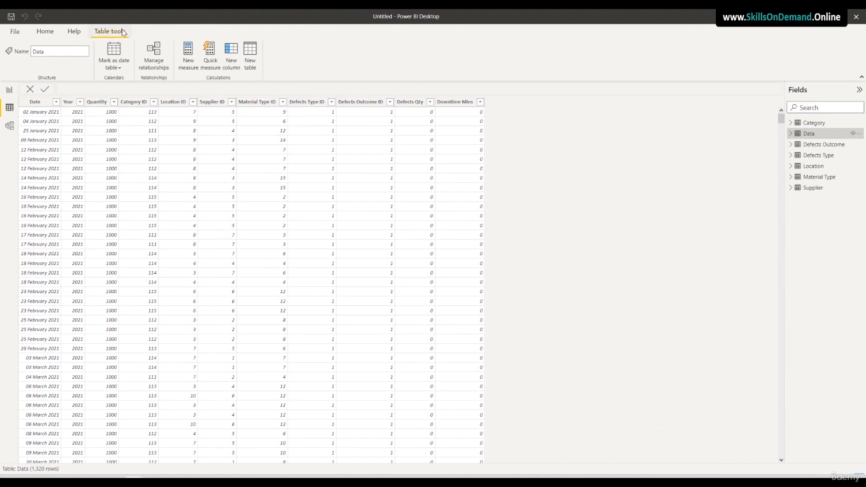
{"action": "left_click", "coordinate": [248, 53]}
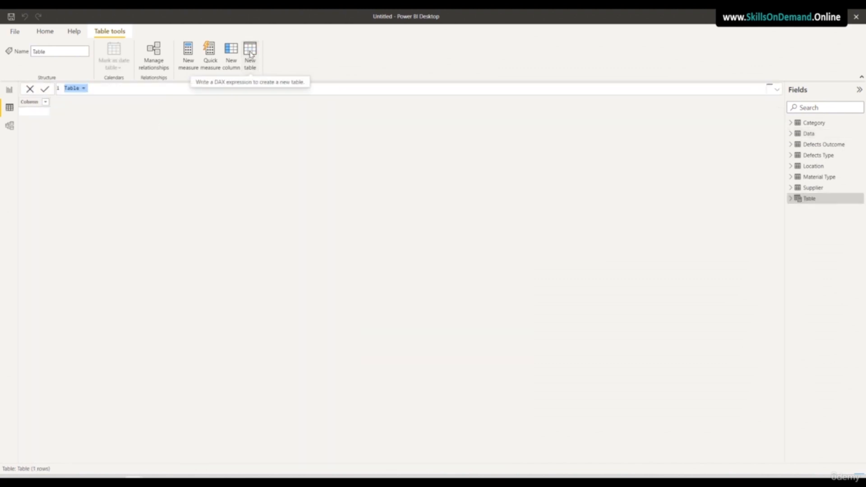
{"action": "type", "text": "Calendar ="}
{"action": "key", "text": "shift+Return"}
{"action": "key", "text": "shift+Return"}
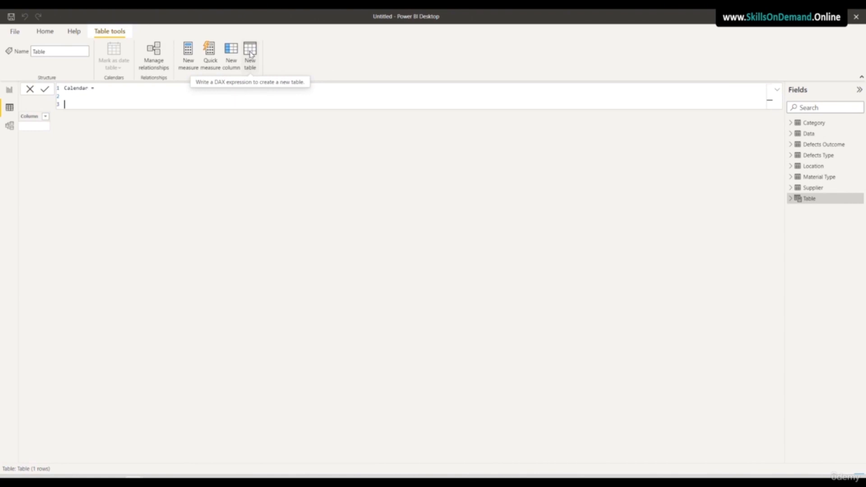
Define the variable CALTable as CALENDARAUTO() in the Calendar table formula
{"action": "type", "text": "V"}
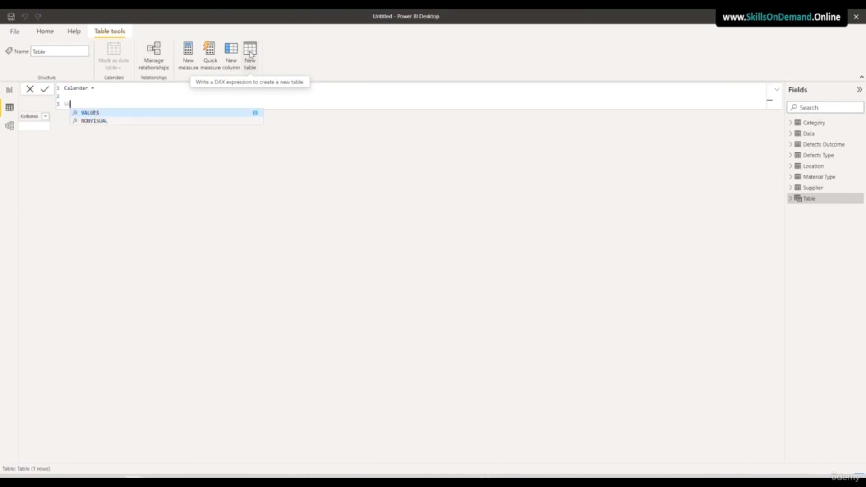
{"action": "type", "text": "AR CA"}
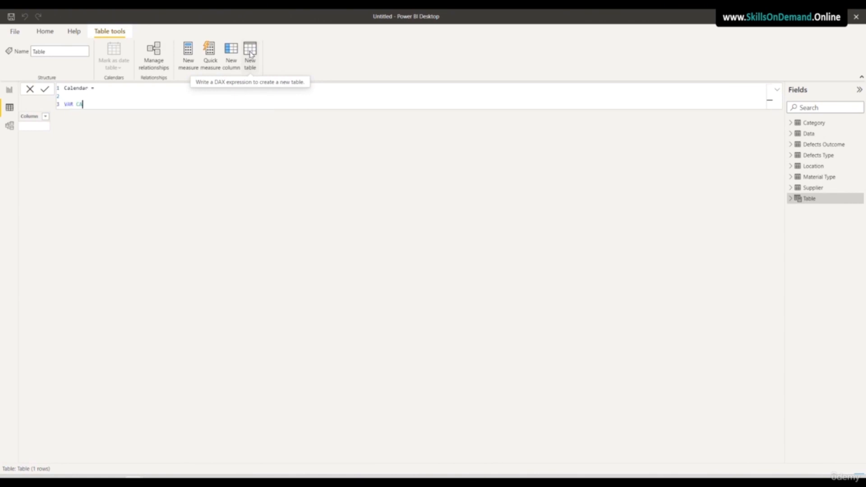
{"action": "type", "text": "LTable = Cale"}
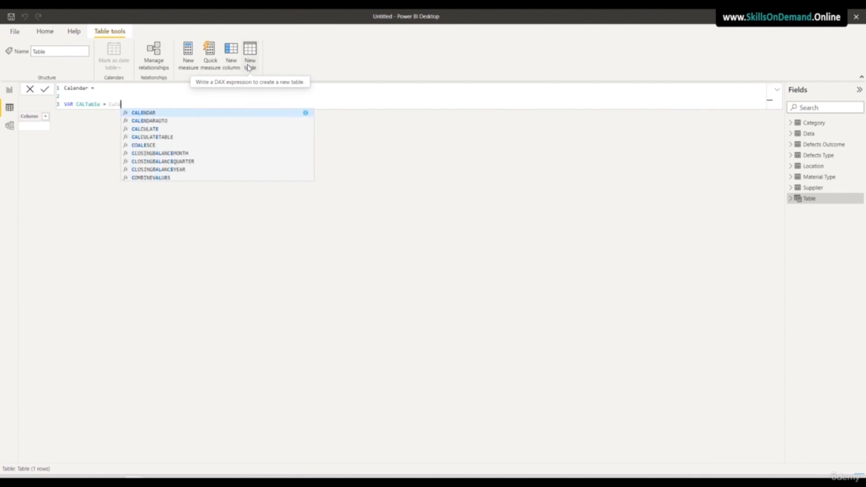
{"action": "left_click", "coordinate": [166, 121]}
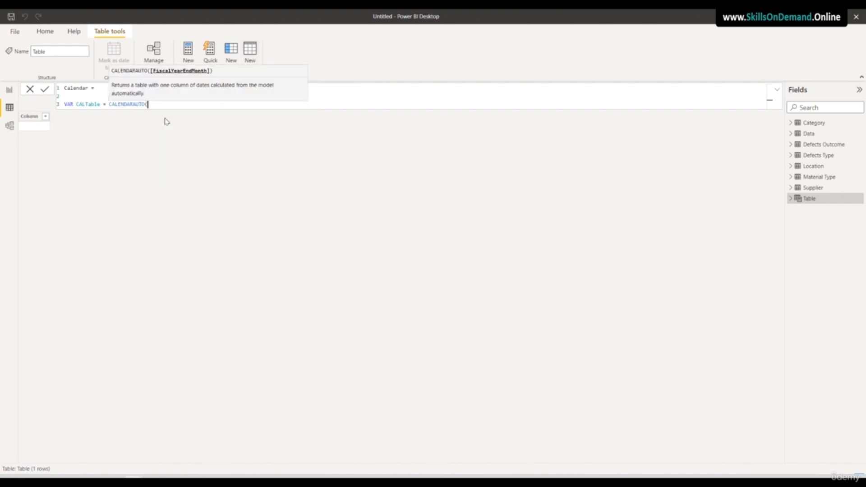
{"action": "type", "text": ")"}
{"action": "key", "text": "shift+Return"}
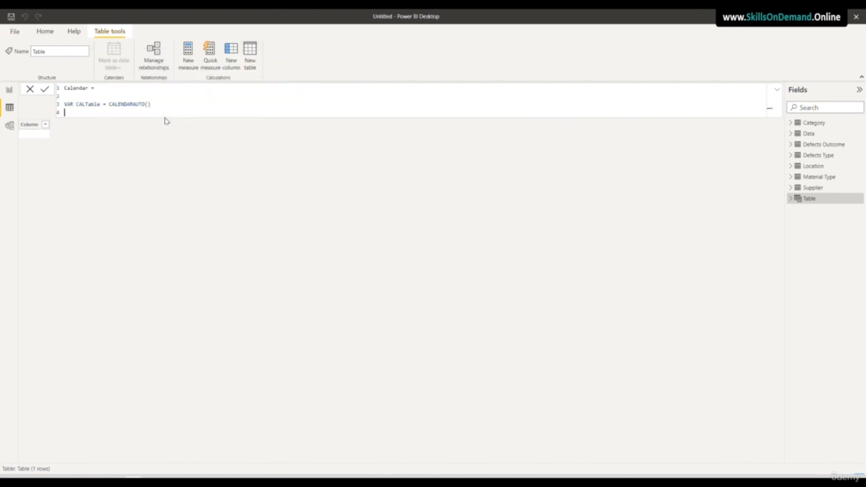
Define a second variable, CalendarTable, as an ADDCOLUMNS function with CALTable as its table argument
{"action": "type", "text": "VAR CalendarTable ="}
{"action": "key", "text": "shift+Return"}
{"action": "type", "text": "Add"}
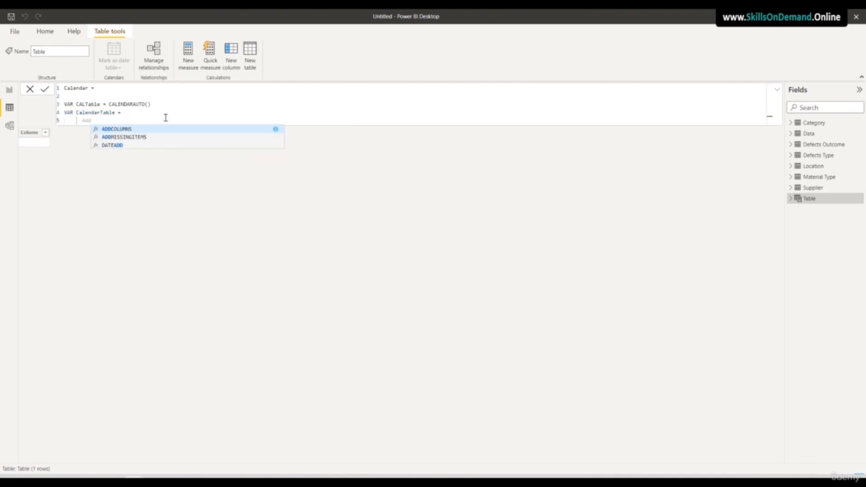
{"action": "left_click", "coordinate": [134, 129]}
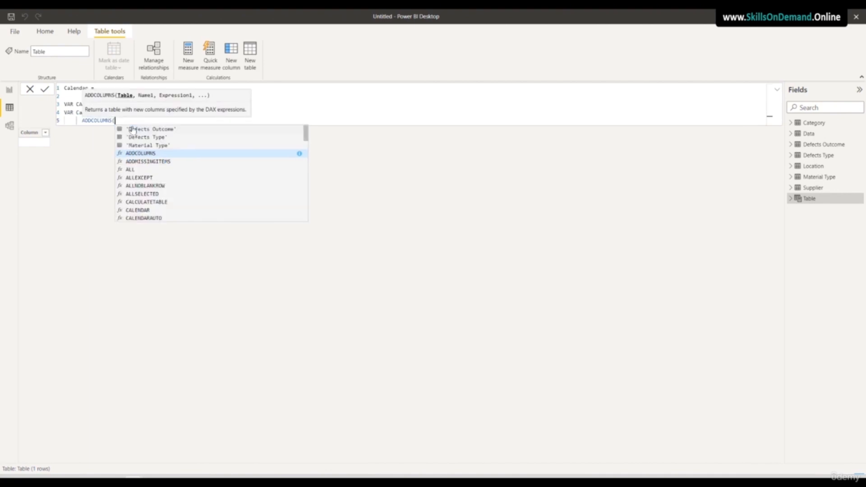
{"action": "key", "text": "shift+Return"}
{"action": "type", "text": "Cal"}
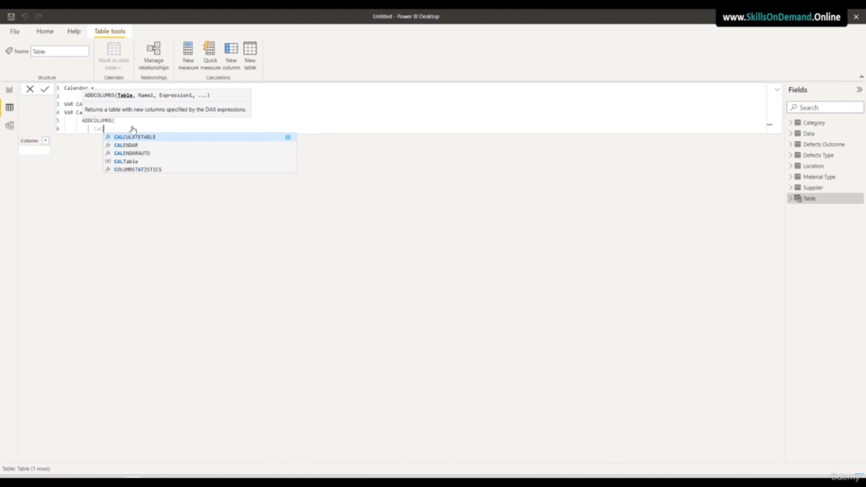
{"action": "left_click", "coordinate": [126, 161]}
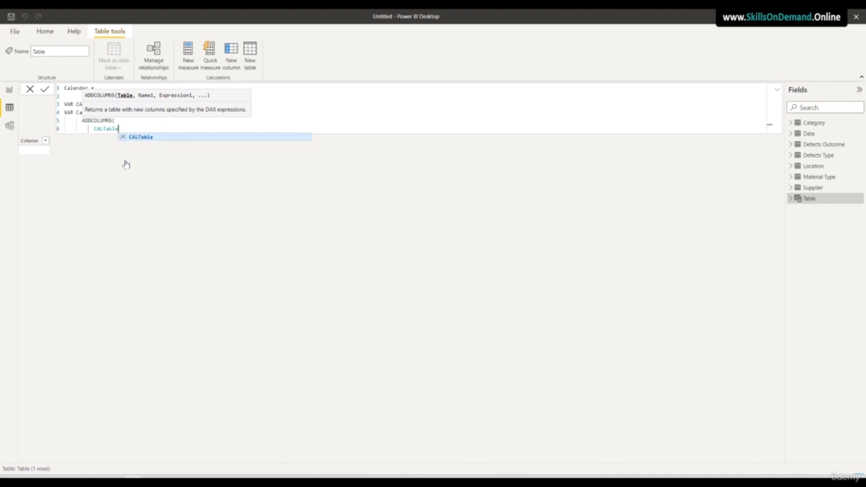
{"action": "left_click", "coordinate": [302, 110]}
{"action": "left_click", "coordinate": [148, 129]}
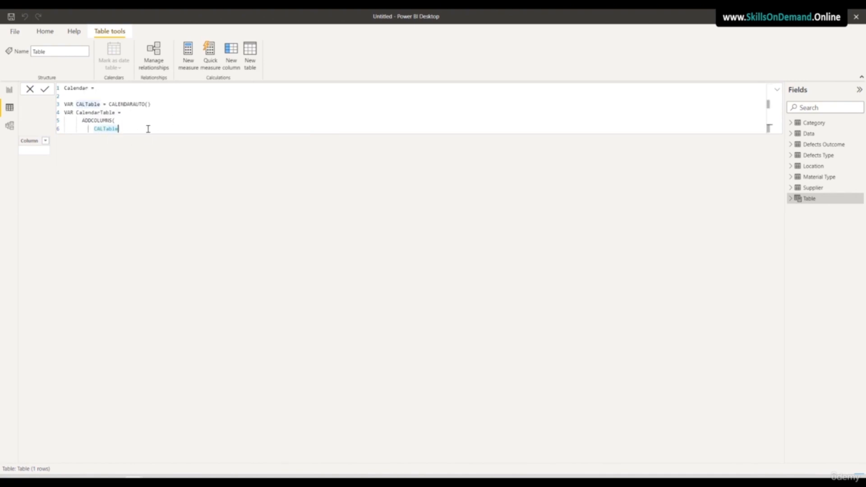
{"action": "type", "text": ","}
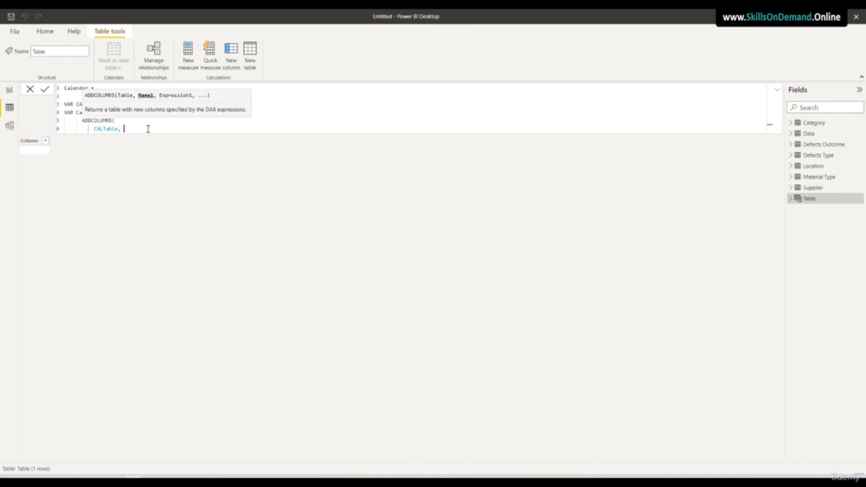
{"action": "key", "text": "shift+Return"}
Add a "Year" column to the ADDCOLUMNS function with the expression FORMAT([Date], "yyyy")
{"action": "type", "text": "\""}
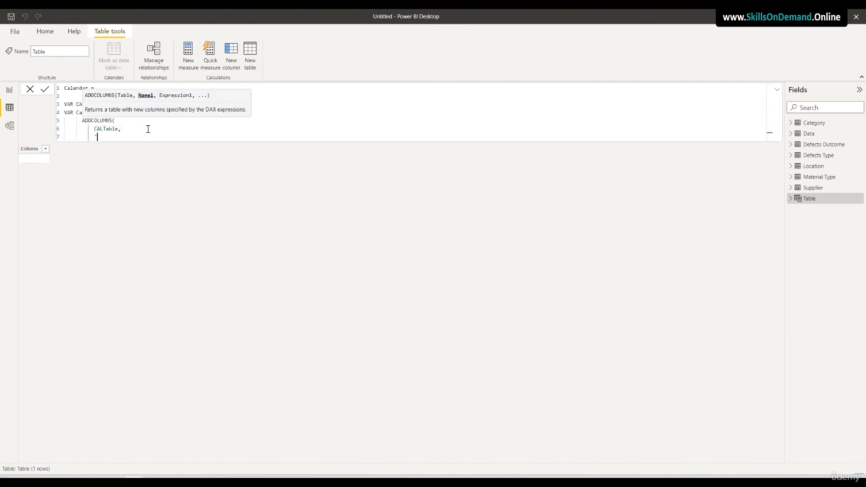
{"action": "type", "text": "Year\", Forma"}
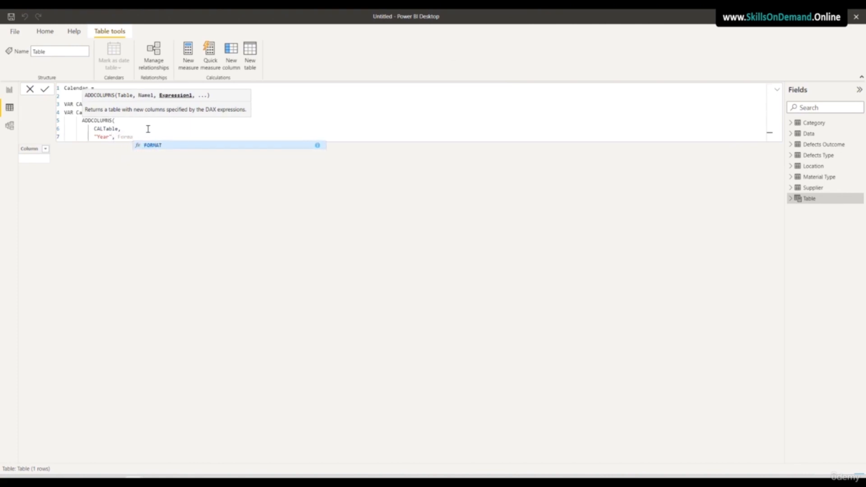
{"action": "left_click", "coordinate": [153, 146]}
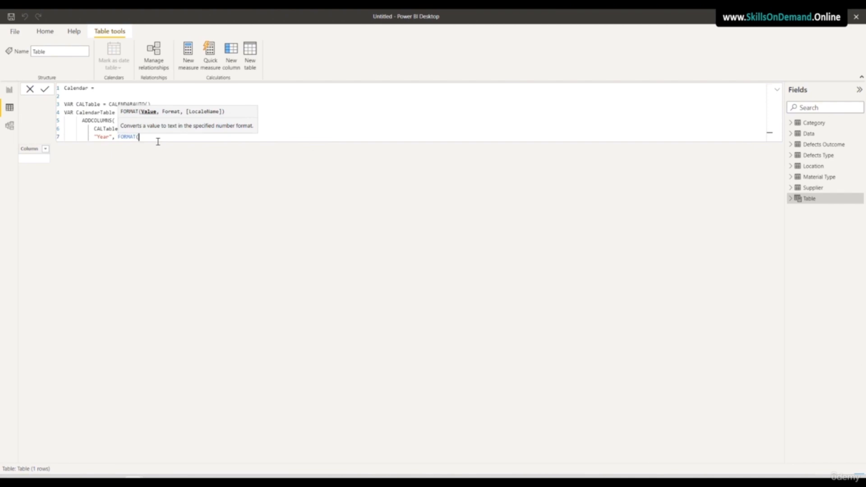
{"action": "type", "text": "["}
{"action": "left_click", "coordinate": [157, 145]}
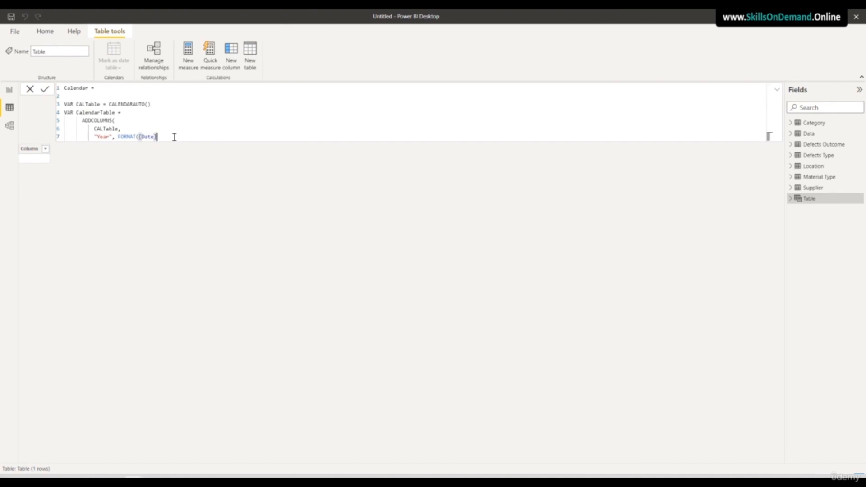
{"action": "type", "text": ", \"yyyy"}
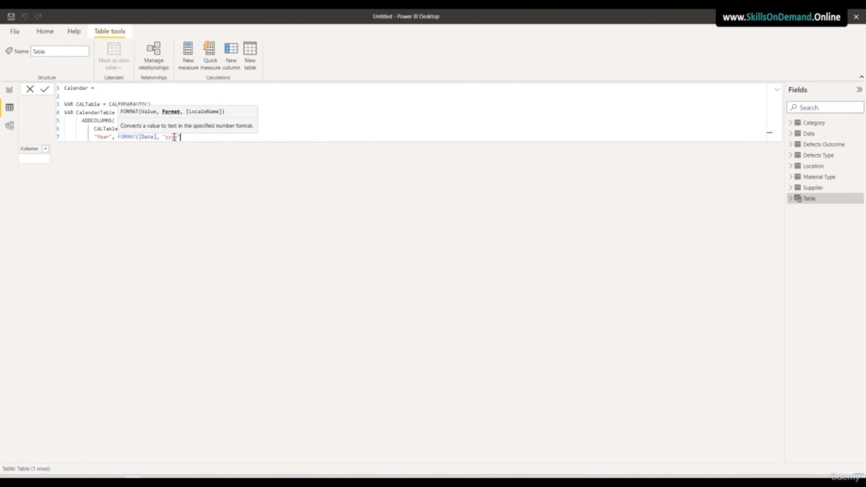
{"action": "type", "text": "\")"}
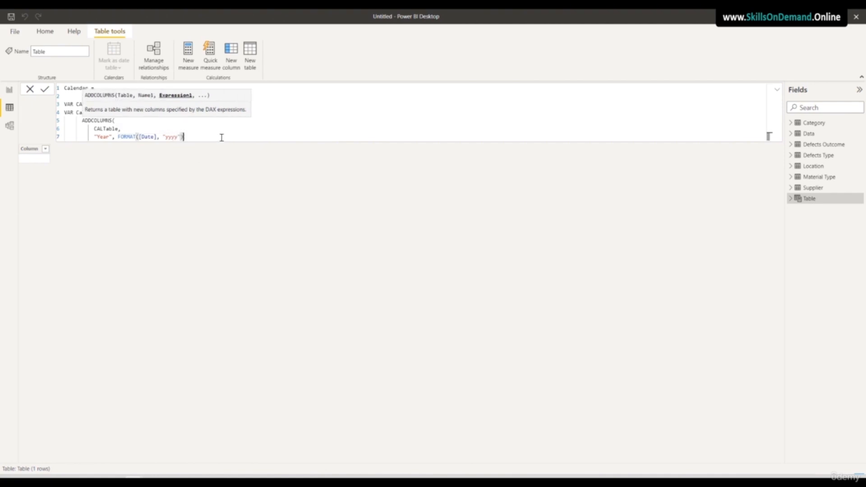
{"action": "type", "text": ","}
{"action": "key", "text": "shift+Return"}
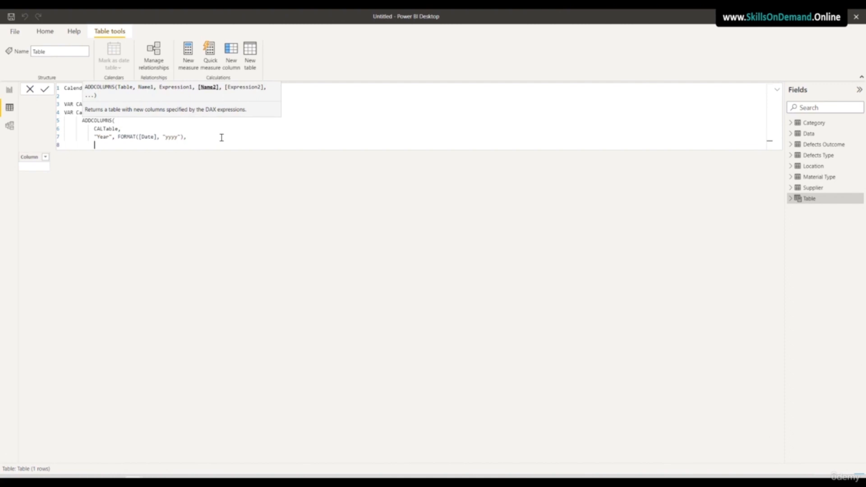
Add a "Month No" column to the ADDCOLUMNS function with the expression MONTH([Date])
{"action": "type", "text": "\"Month No\", Month"}
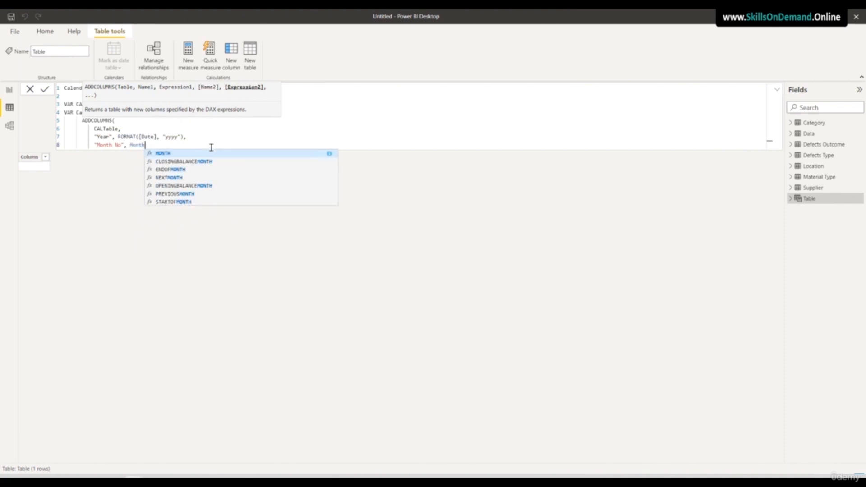
{"action": "left_click", "coordinate": [169, 154]}
{"action": "type", "text": "["}
{"action": "left_click", "coordinate": [170, 155]}
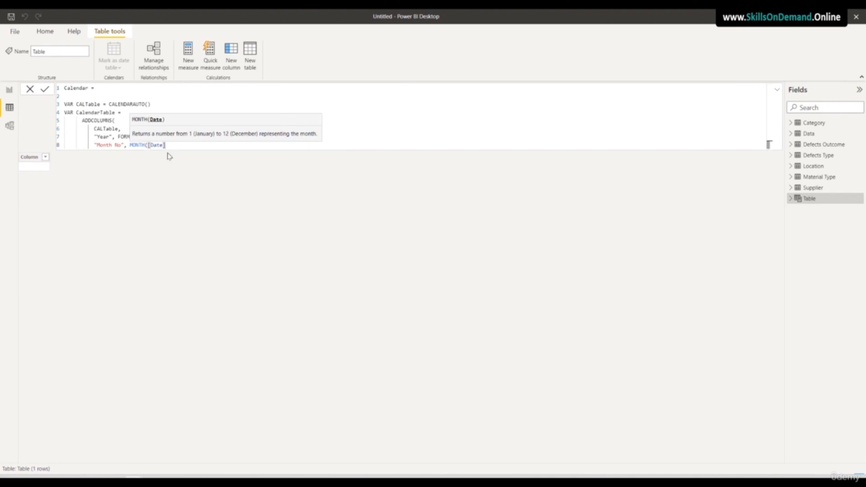
{"action": "type", "text": "),"}
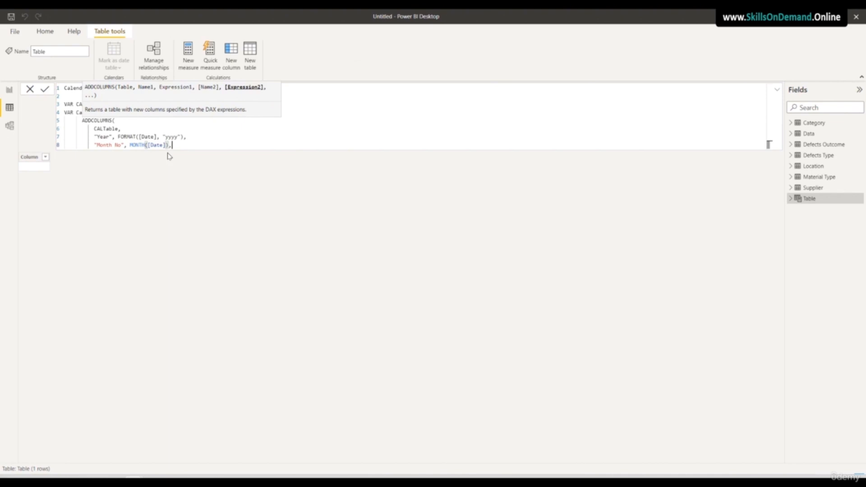
{"action": "key", "text": "shift+Return"}
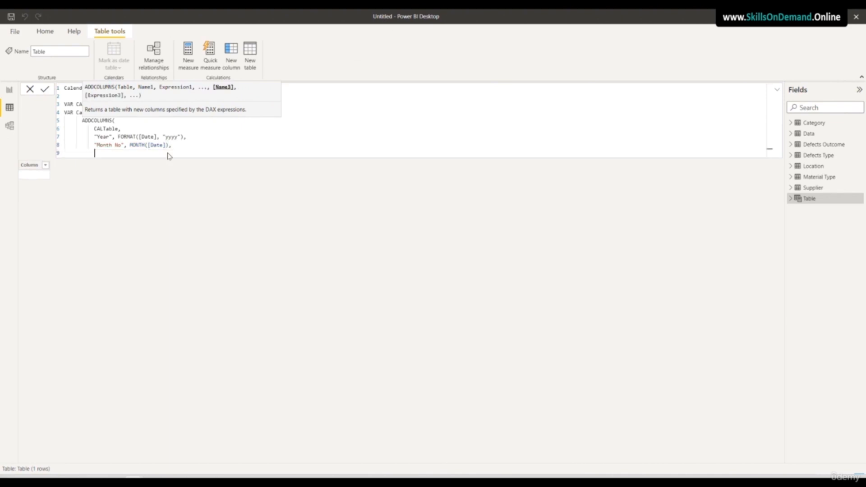
Add a "Month" column with the expression FORMAT([Date], "mmm") and close the ADDCOLUMNS function
{"action": "type", "text": "\"Month\", Forma"}
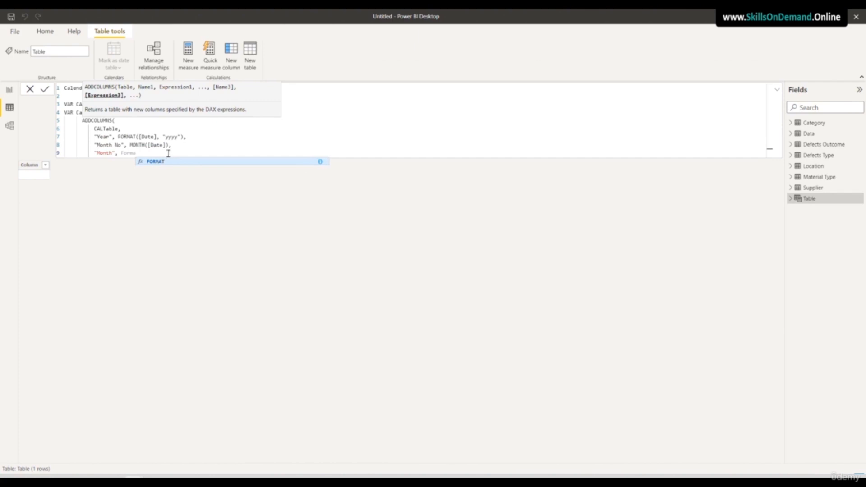
{"action": "left_click", "coordinate": [163, 160]}
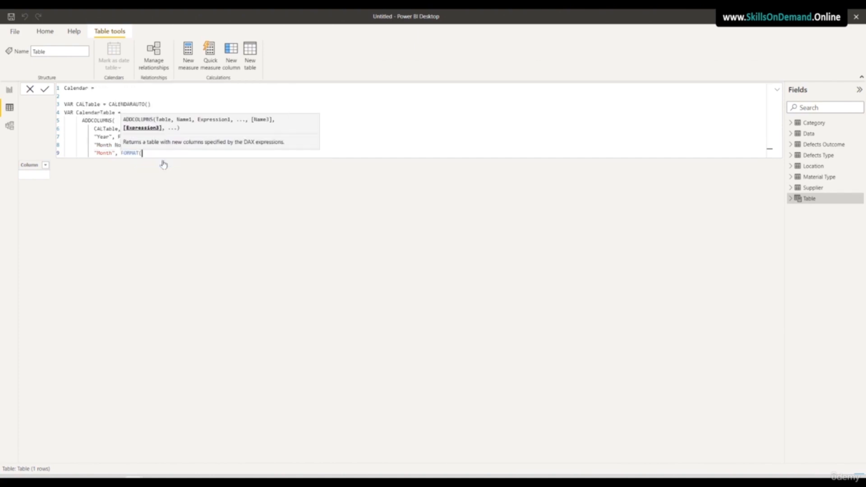
{"action": "type", "text": "["}
{"action": "left_click", "coordinate": [164, 162]}
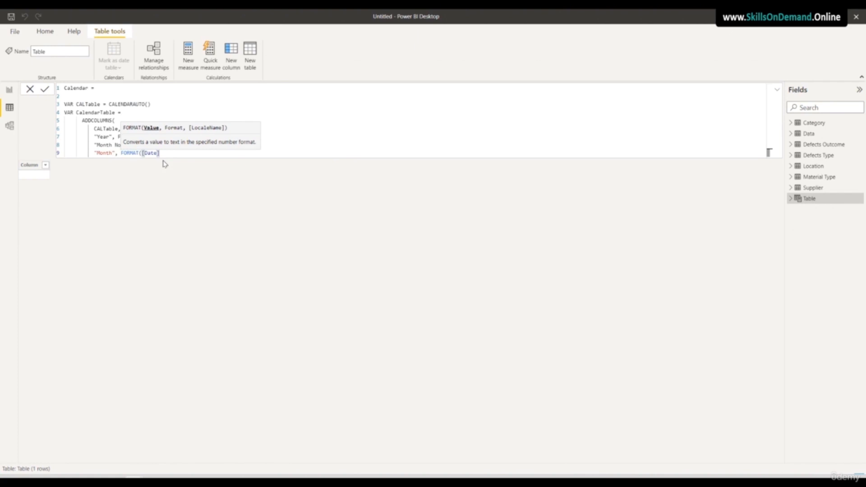
{"action": "type", "text": ", \"mmm\"))"}
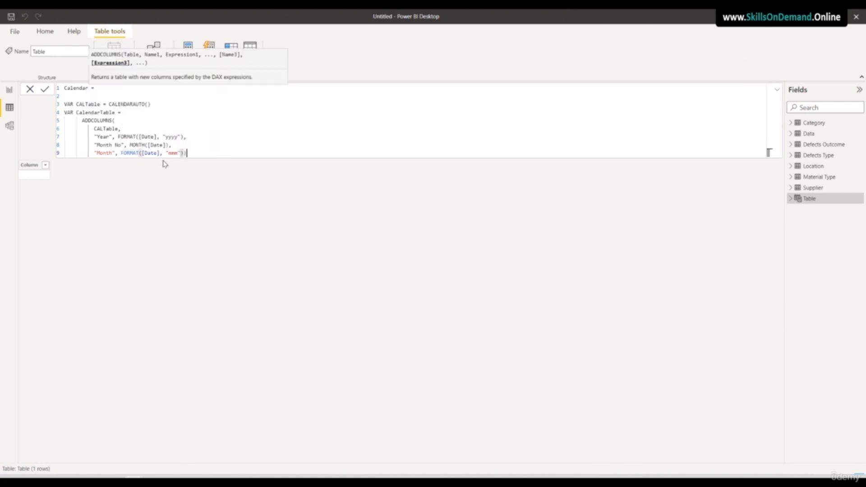
Leave a blank line and end the Calendar formula with Return, followed by CalendarTable on its own line
{"action": "key", "text": "shift+Return"}
{"action": "key", "text": "shift+Return"}
{"action": "key", "text": "BackSpace"}
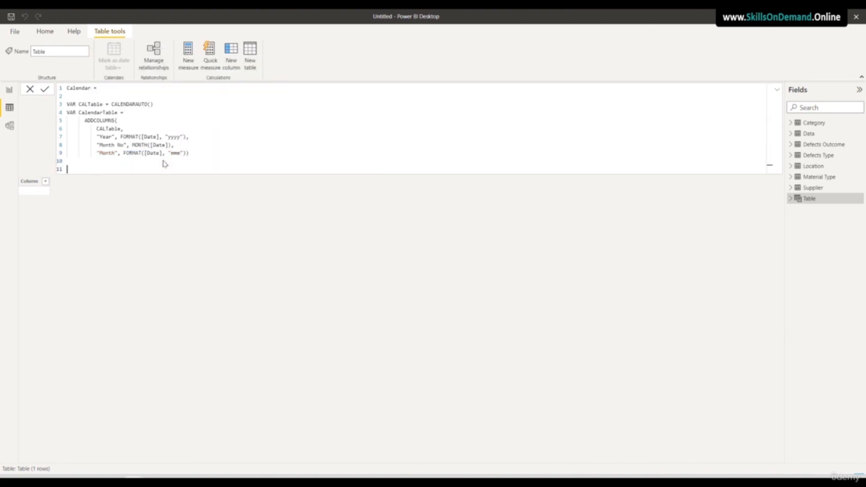
{"action": "type", "text": "Return"}
{"action": "key", "text": "shift+Return"}
{"action": "type", "text": "Ca"}
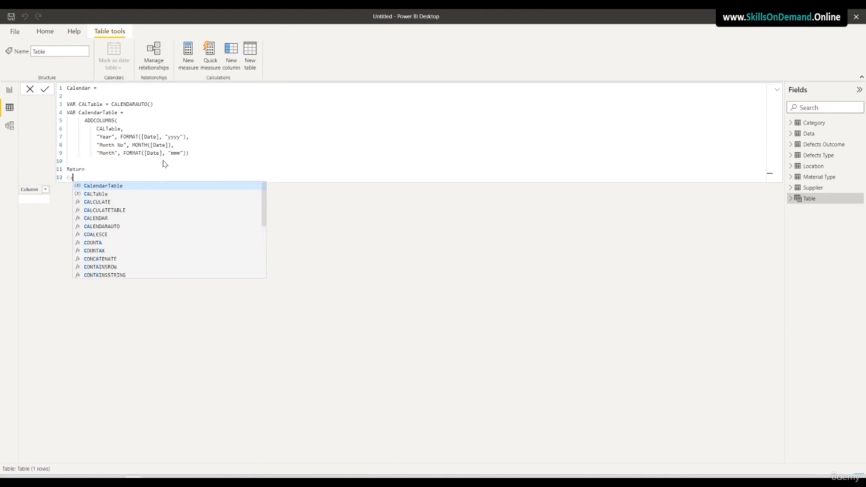
{"action": "type", "text": "le"}
{"action": "left_click", "coordinate": [120, 185]}
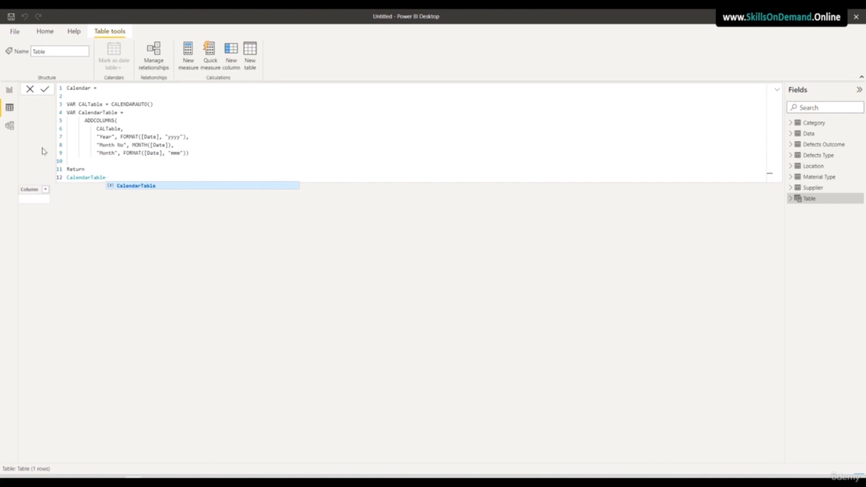
Try a space within the variable name CalendarTable, remove it, and go back to the end of the formula
{"action": "left_click", "coordinate": [103, 113]}
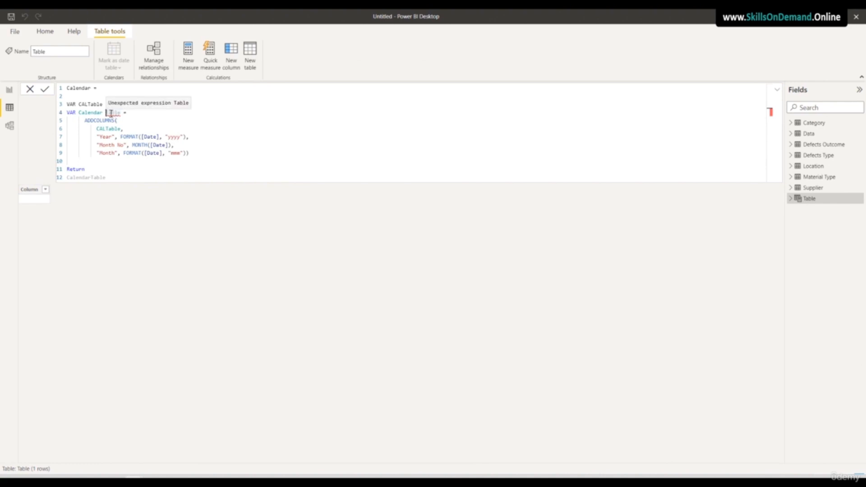
{"action": "key", "text": "BackSpace"}
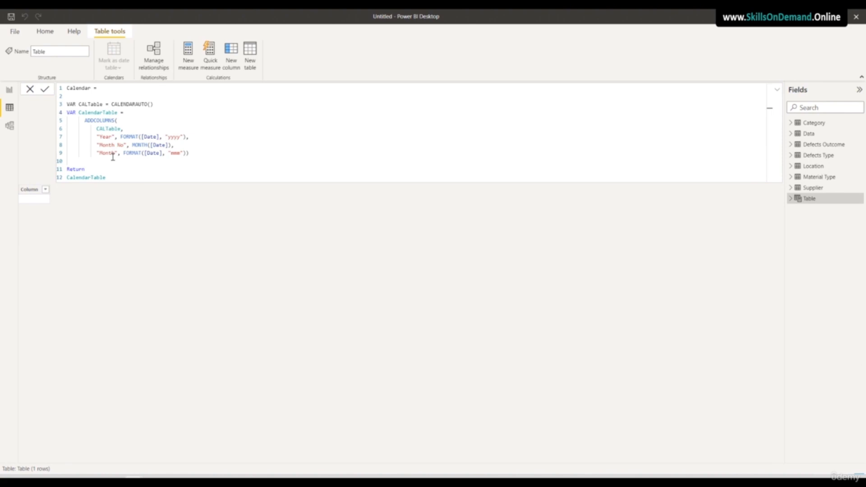
{"action": "left_click", "coordinate": [124, 177]}
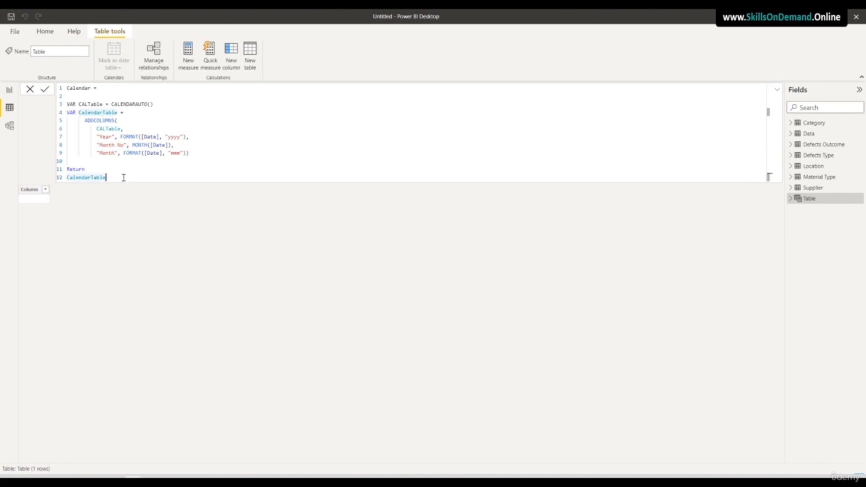
Commit the Calendar table formula and set the data type of its Date column to Date
{"action": "key", "text": "Return"}
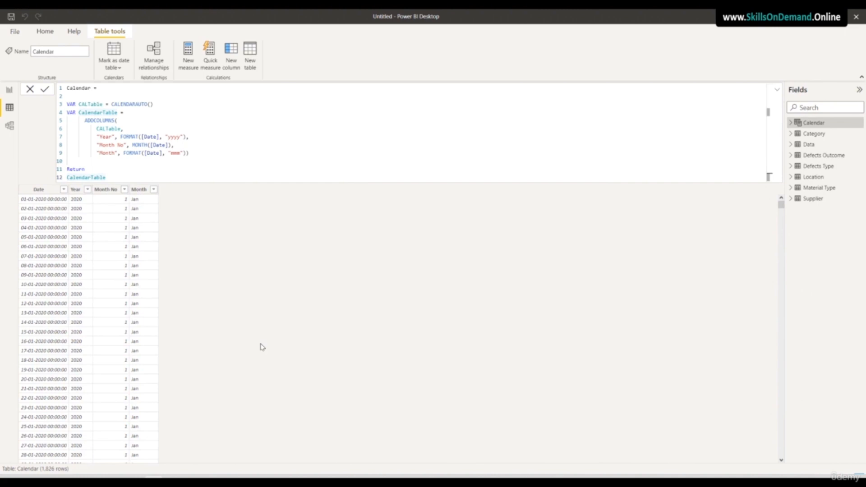
{"action": "left_click", "coordinate": [43, 191]}
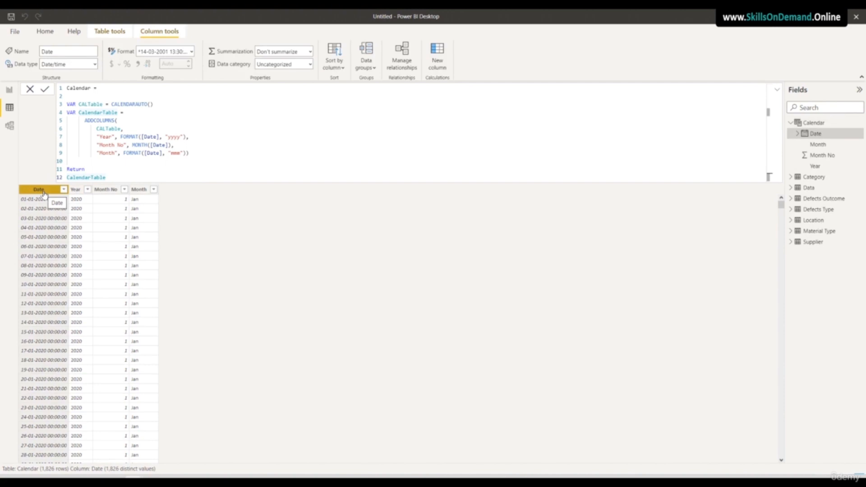
{"action": "left_click", "coordinate": [95, 64]}
{"action": "left_click", "coordinate": [66, 129]}
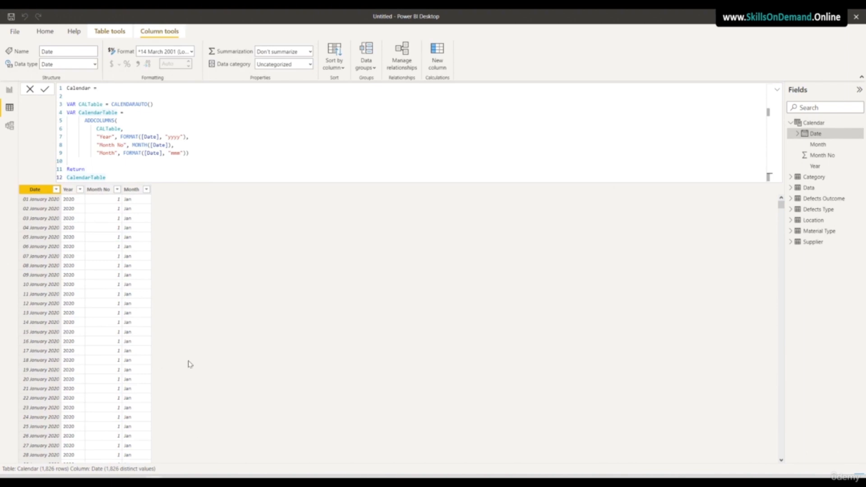
Sort the Calendar table's Month column by Month No
{"action": "left_click", "coordinate": [131, 190]}
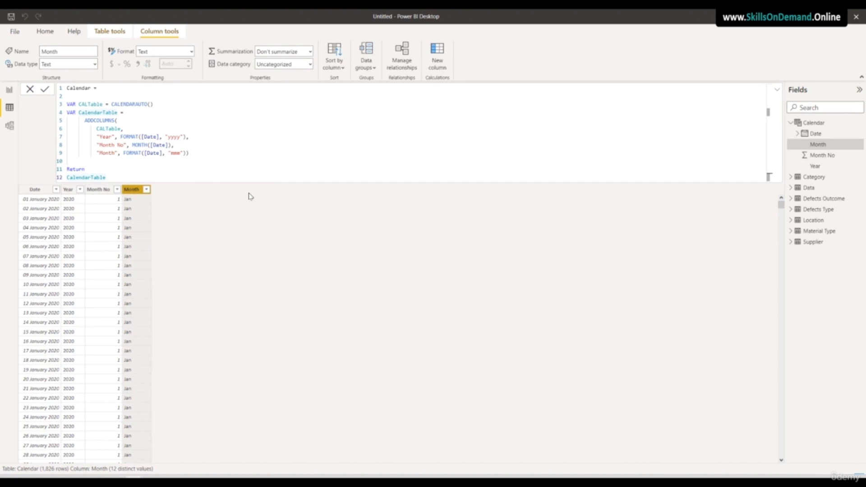
{"action": "left_click", "coordinate": [344, 68]}
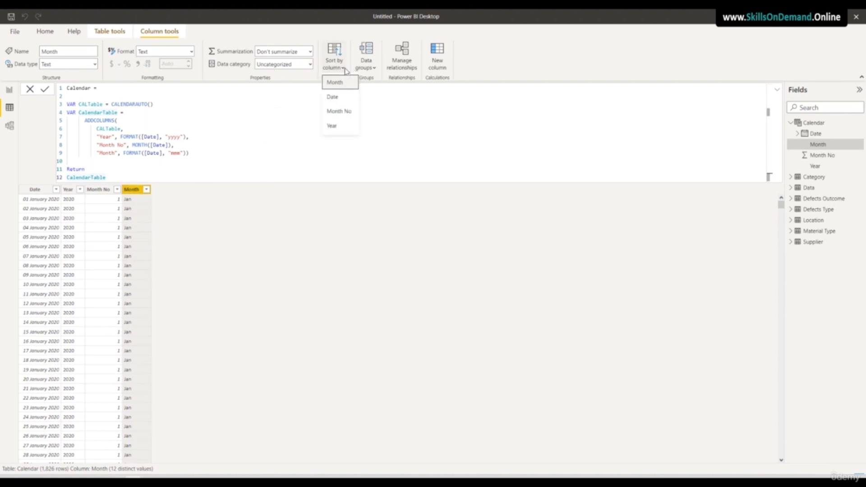
{"action": "left_click", "coordinate": [339, 112]}
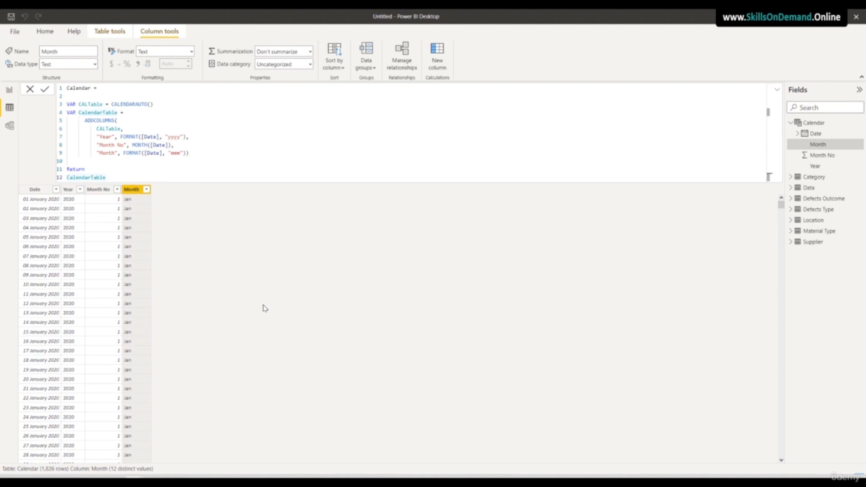
Switch to the Model view and collapse the Properties and Fields panes to free the canvas
{"action": "left_click", "coordinate": [10, 126]}
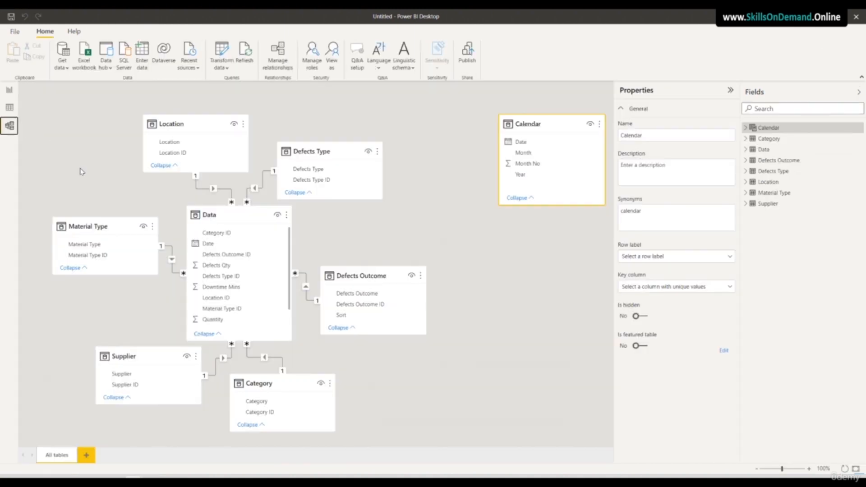
{"action": "left_click", "coordinate": [731, 91]}
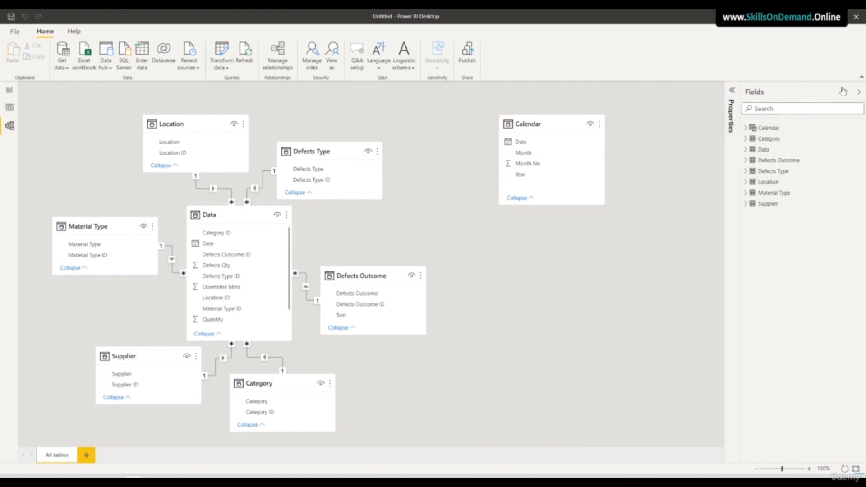
{"action": "left_click", "coordinate": [858, 94]}
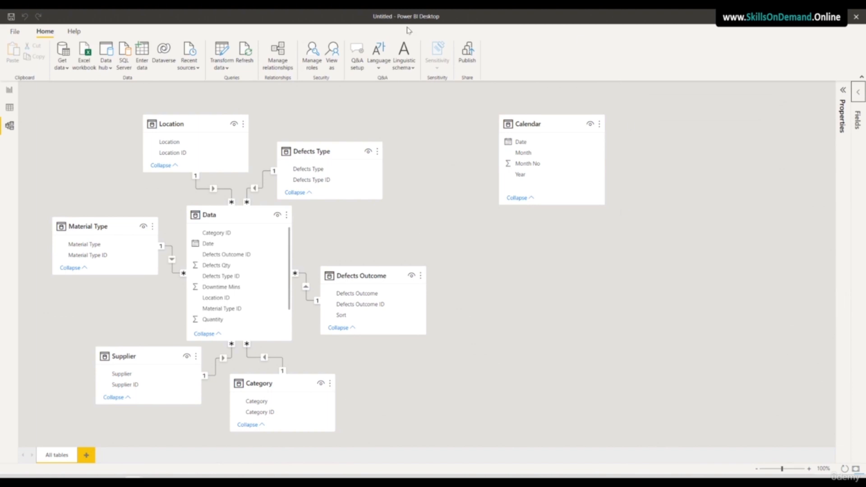
Delete all automatically detected relationships between the Data table and its lookup tables, and close the relationship manager
{"action": "left_click", "coordinate": [281, 52]}
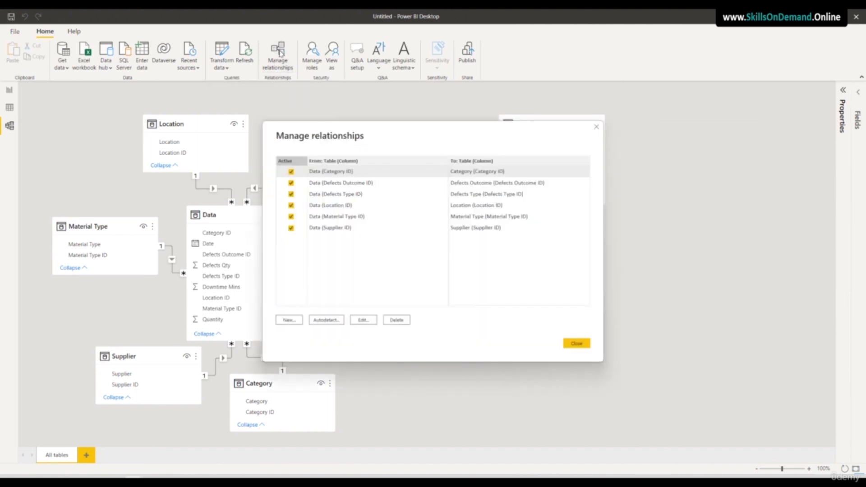
{"action": "left_click", "coordinate": [397, 320]}
{"action": "left_click", "coordinate": [509, 269]}
{"action": "left_click", "coordinate": [396, 320]}
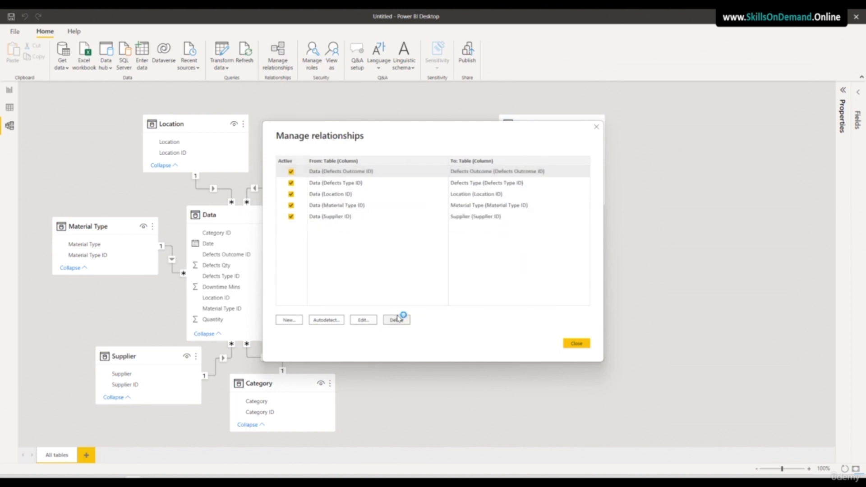
{"action": "left_click", "coordinate": [510, 266]}
{"action": "left_click", "coordinate": [396, 319]}
{"action": "left_click", "coordinate": [509, 265]}
{"action": "left_click", "coordinate": [392, 320]}
{"action": "left_click", "coordinate": [510, 266]}
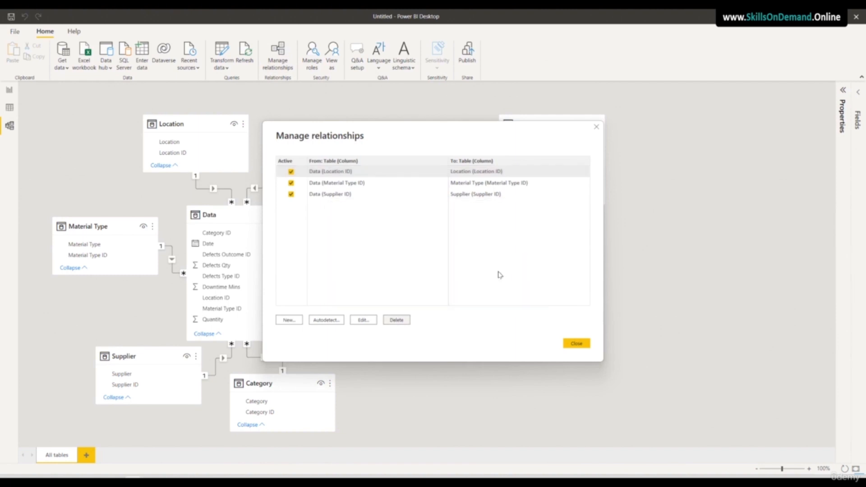
{"action": "left_click", "coordinate": [397, 319]}
{"action": "left_click", "coordinate": [509, 264]}
{"action": "left_click", "coordinate": [401, 320]}
{"action": "left_click", "coordinate": [509, 265]}
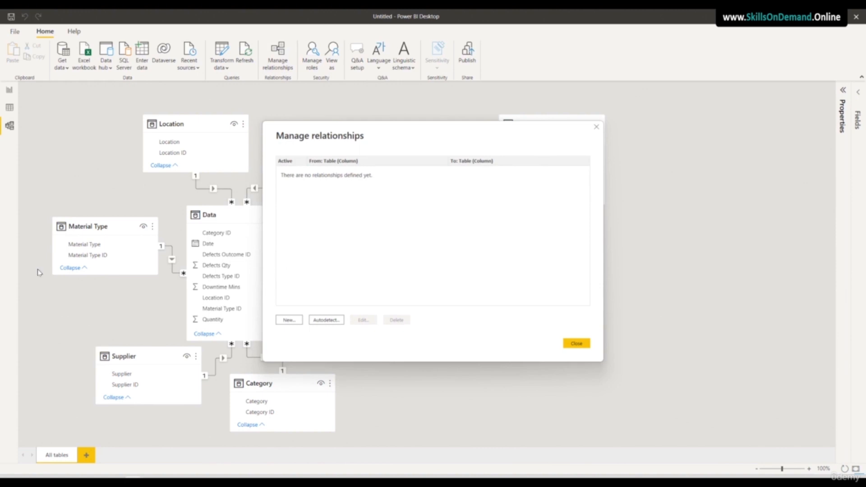
{"action": "left_click", "coordinate": [574, 343]}
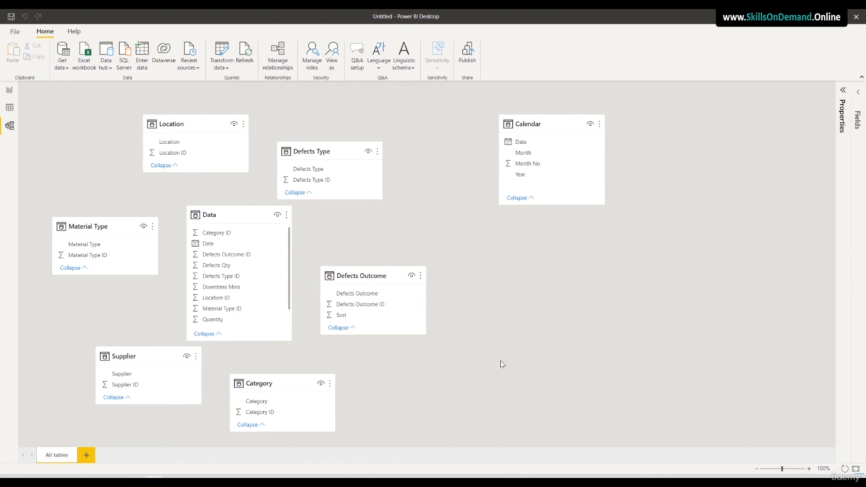
Clear the diagram's left part by moving the Material Type, Supplier, Category, Data and Location tables away to the right
{"action": "left_click_drag", "start_coordinate": [89, 224], "coordinate": [571, 248]}
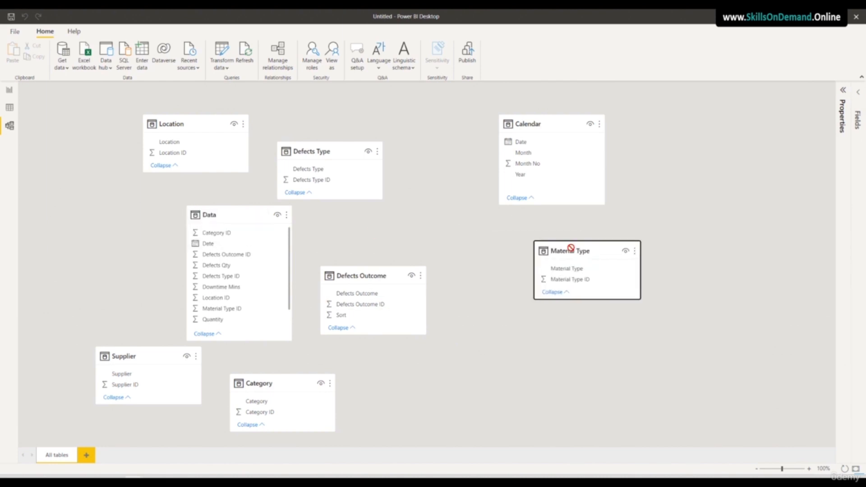
{"action": "left_click_drag", "start_coordinate": [120, 356], "coordinate": [588, 364]}
{"action": "left_click_drag", "start_coordinate": [292, 380], "coordinate": [729, 323]}
{"action": "left_click", "coordinate": [229, 222]}
{"action": "left_click_drag", "start_coordinate": [229, 221], "coordinate": [712, 173]}
{"action": "left_click_drag", "start_coordinate": [180, 127], "coordinate": [466, 358]}
Place the Calendar and Data tables side by side at the diagram's upper left and size them to show all their fields
{"action": "left_click_drag", "start_coordinate": [535, 126], "coordinate": [88, 125]}
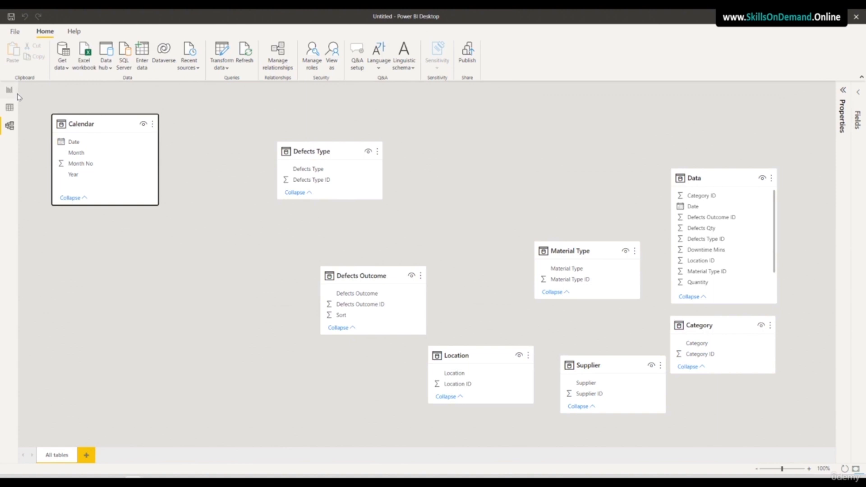
{"action": "left_click_drag", "start_coordinate": [115, 205], "coordinate": [115, 194]}
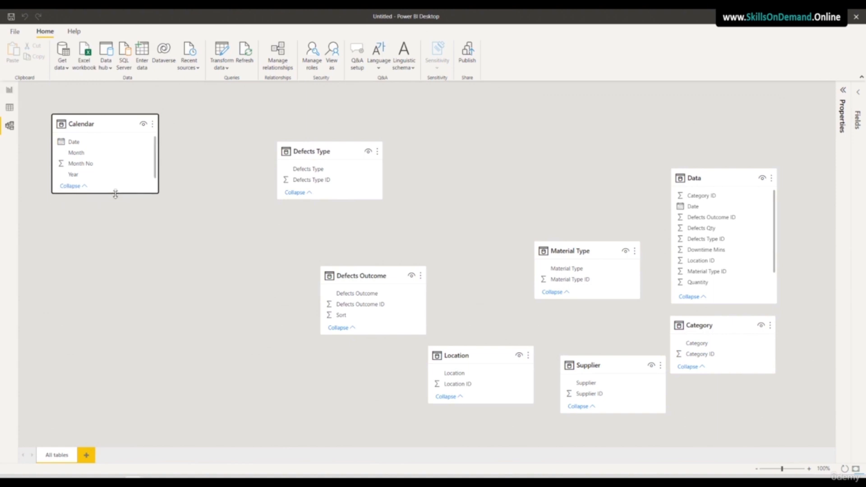
{"action": "left_click_drag", "start_coordinate": [333, 150], "coordinate": [560, 124]}
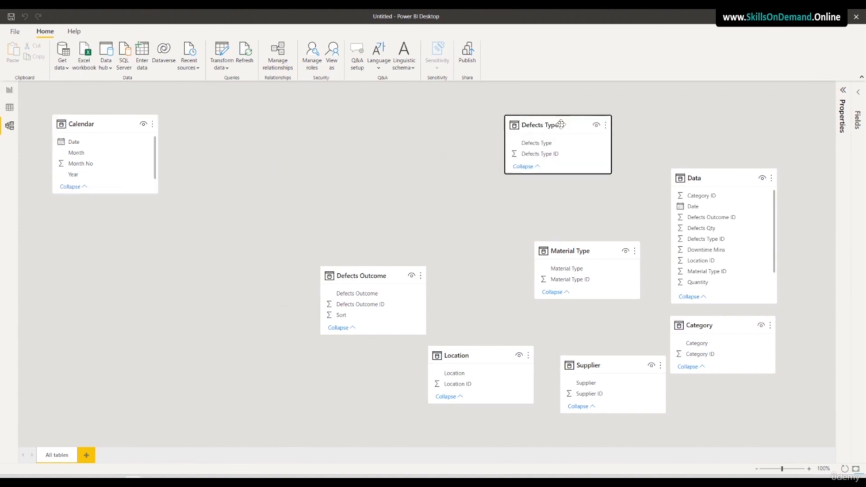
{"action": "left_click_drag", "start_coordinate": [707, 174], "coordinate": [237, 85]}
{"action": "left_click_drag", "start_coordinate": [90, 194], "coordinate": [88, 202]}
{"action": "left_click_drag", "start_coordinate": [263, 252], "coordinate": [256, 280]}
Stack the Location, Defects Outcome and Defects Type tables in one column to the right of the Data table
{"action": "left_click_drag", "start_coordinate": [364, 276], "coordinate": [733, 207]}
{"action": "left_click_drag", "start_coordinate": [456, 359], "coordinate": [377, 88]}
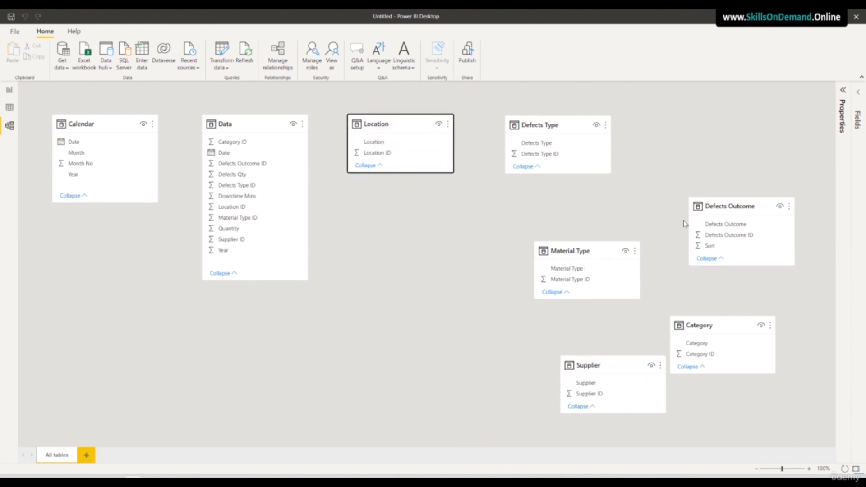
{"action": "left_click_drag", "start_coordinate": [731, 207], "coordinate": [392, 201]}
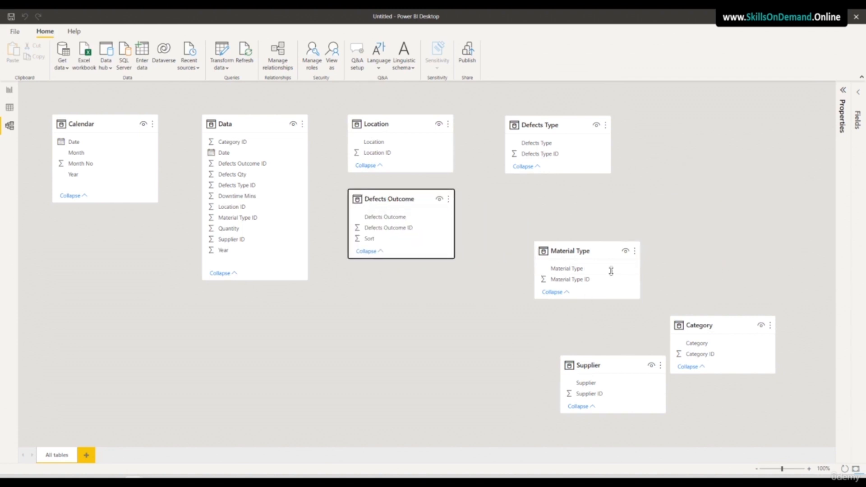
{"action": "left_click_drag", "start_coordinate": [536, 143], "coordinate": [399, 283]}
Stack the Supplier, Material Type and Category tables in a second column to the right of the Location column
{"action": "left_click_drag", "start_coordinate": [579, 252], "coordinate": [706, 235]}
{"action": "left_click_drag", "start_coordinate": [611, 365], "coordinate": [538, 112]}
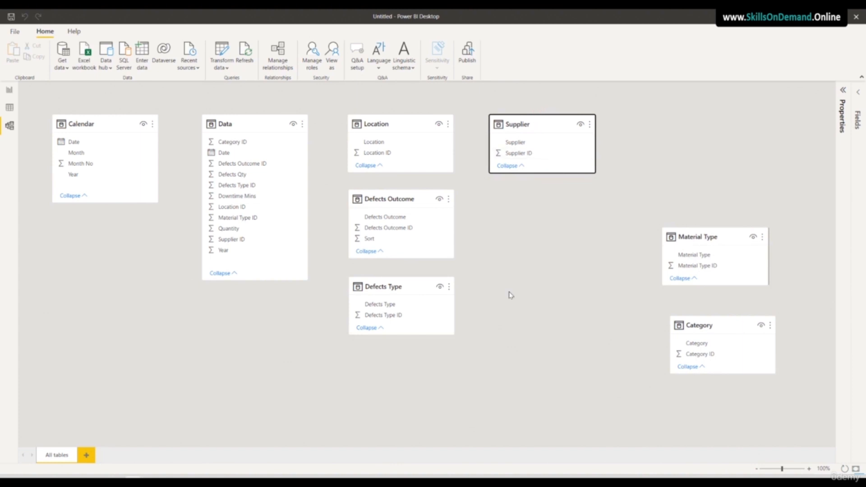
{"action": "left_click_drag", "start_coordinate": [708, 239], "coordinate": [534, 205]}
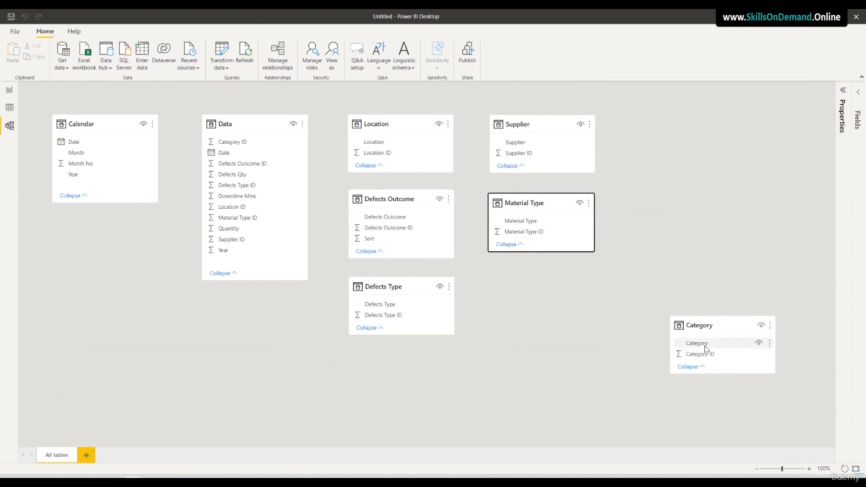
{"action": "left_click_drag", "start_coordinate": [708, 327], "coordinate": [528, 286]}
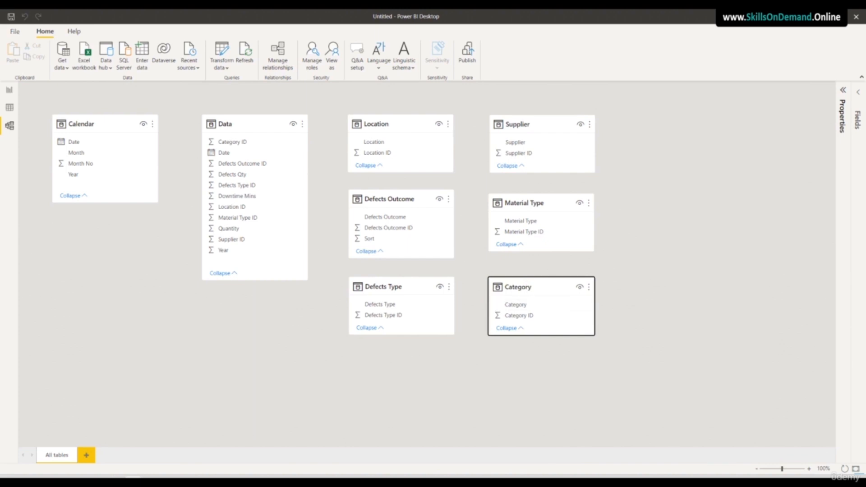
Relate the Data table to Calendar by Date, to Location by Location ID and to Supplier by Supplier ID
{"action": "left_click", "coordinate": [154, 479]}
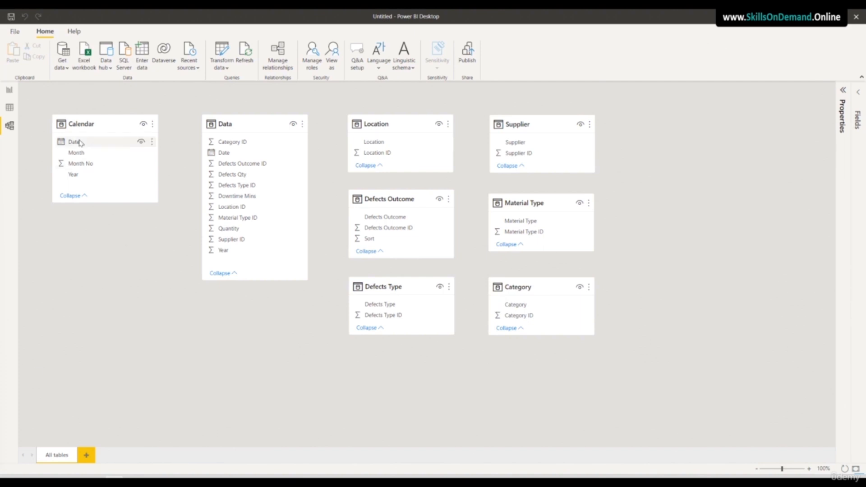
{"action": "left_click_drag", "start_coordinate": [72, 141], "coordinate": [220, 152]}
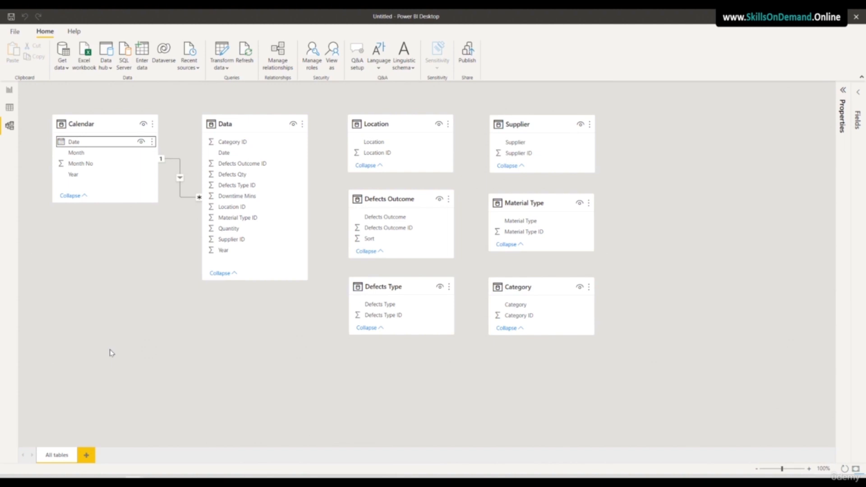
{"action": "left_click_drag", "start_coordinate": [235, 207], "coordinate": [386, 157]}
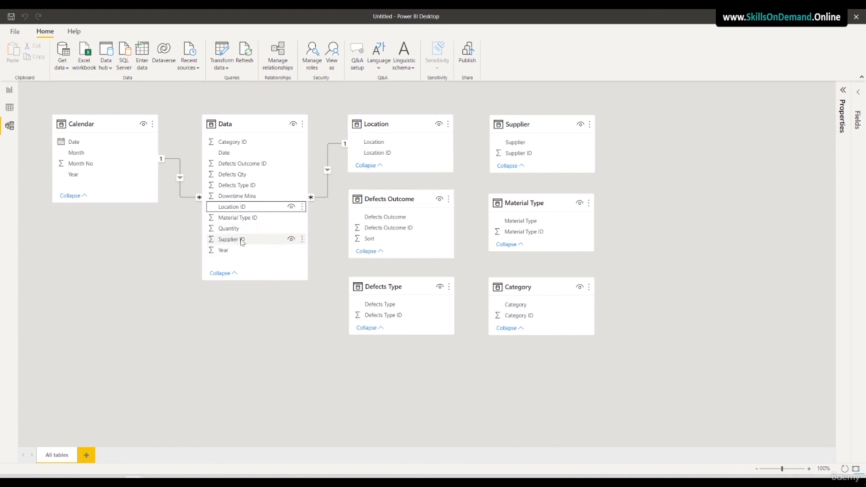
{"action": "left_click_drag", "start_coordinate": [236, 244], "coordinate": [544, 157]}
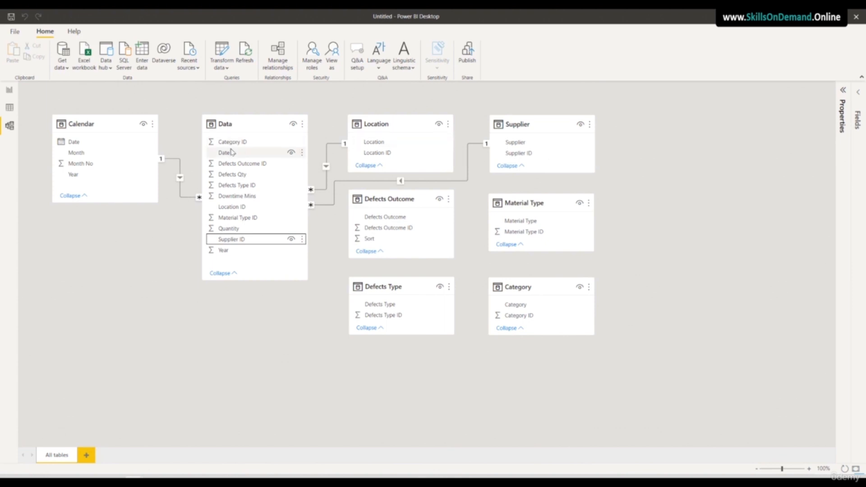
Relate Data to Material Type, Defects Outcome, Category and Defects Type by their ID fields, and move the two Defects tables down to separate the connector lines
{"action": "left_click_drag", "start_coordinate": [240, 219], "coordinate": [542, 240]}
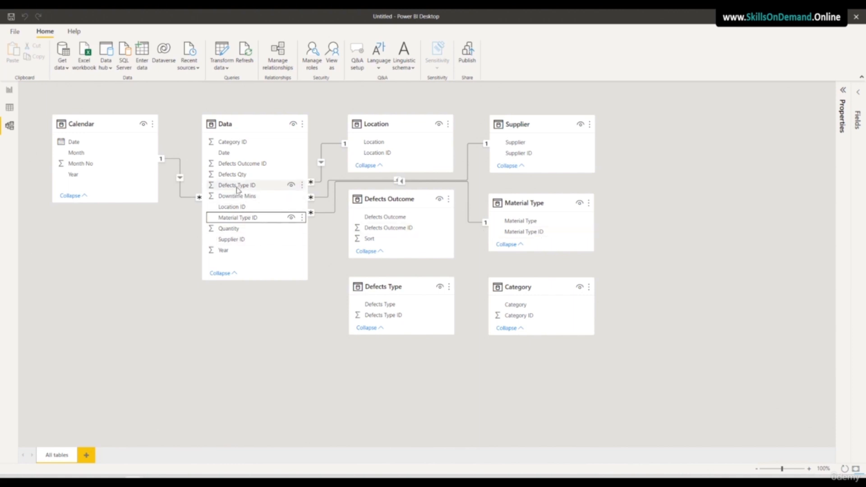
{"action": "left_click_drag", "start_coordinate": [236, 164], "coordinate": [402, 233]}
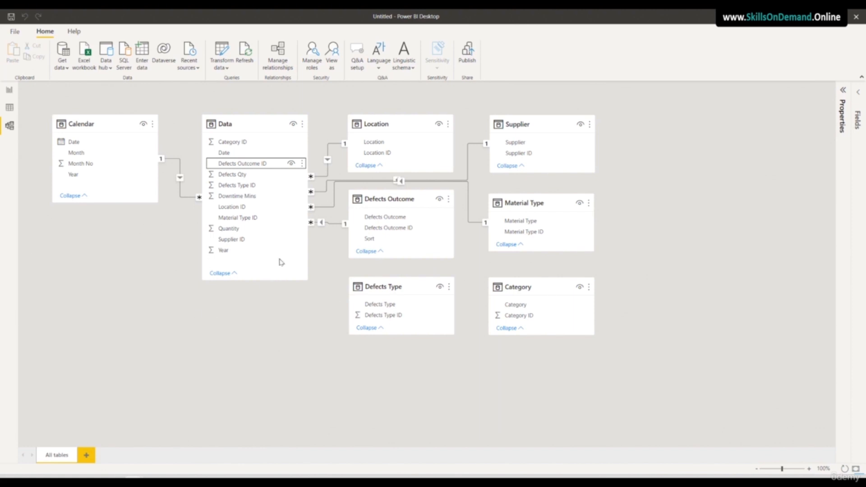
{"action": "left_click_drag", "start_coordinate": [239, 142], "coordinate": [534, 317]}
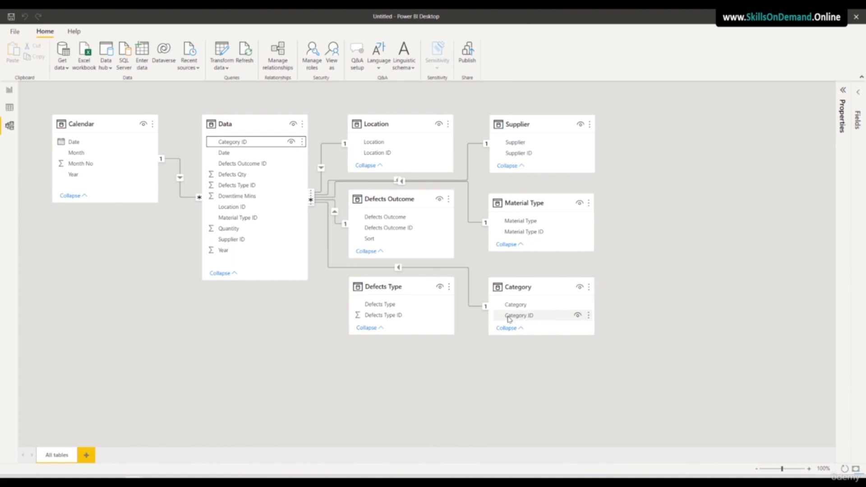
{"action": "left_click_drag", "start_coordinate": [244, 185], "coordinate": [400, 319]}
{"action": "left_click_drag", "start_coordinate": [382, 283], "coordinate": [381, 325]}
{"action": "left_click_drag", "start_coordinate": [377, 199], "coordinate": [376, 240]}
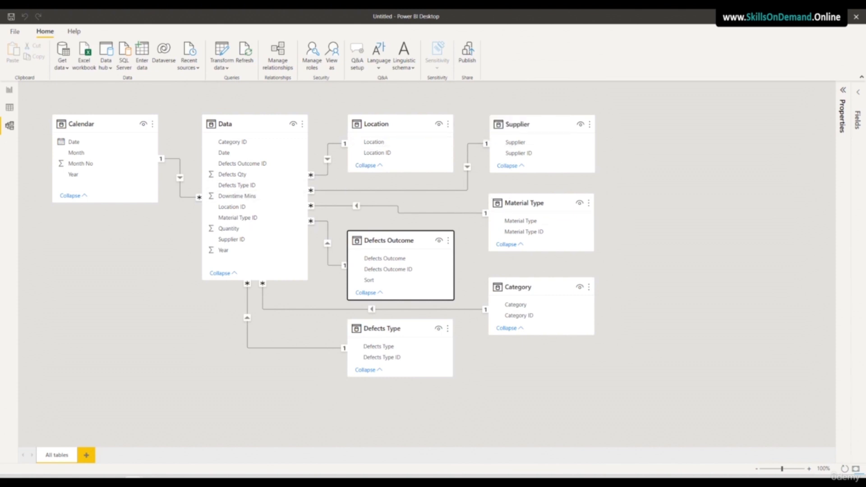
Review the list of relationships in the relationship manager, close it and return to the Data view
{"action": "left_click", "coordinate": [115, 480]}
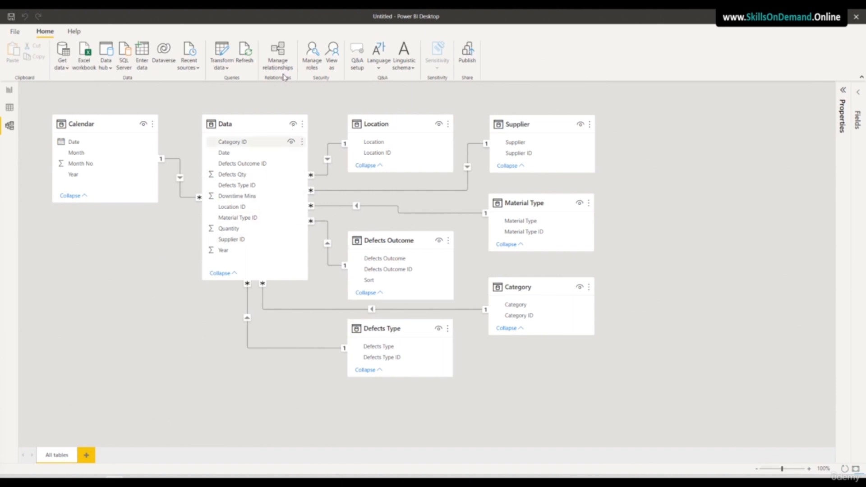
{"action": "left_click", "coordinate": [277, 57]}
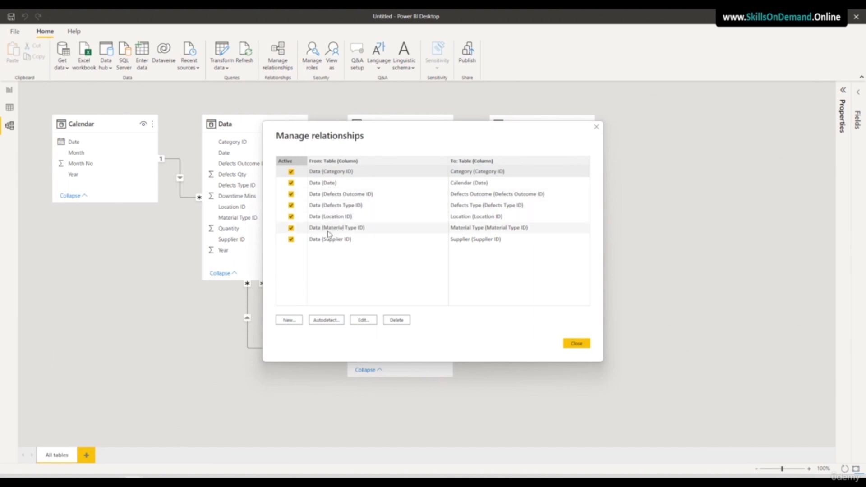
{"action": "left_click", "coordinate": [574, 344]}
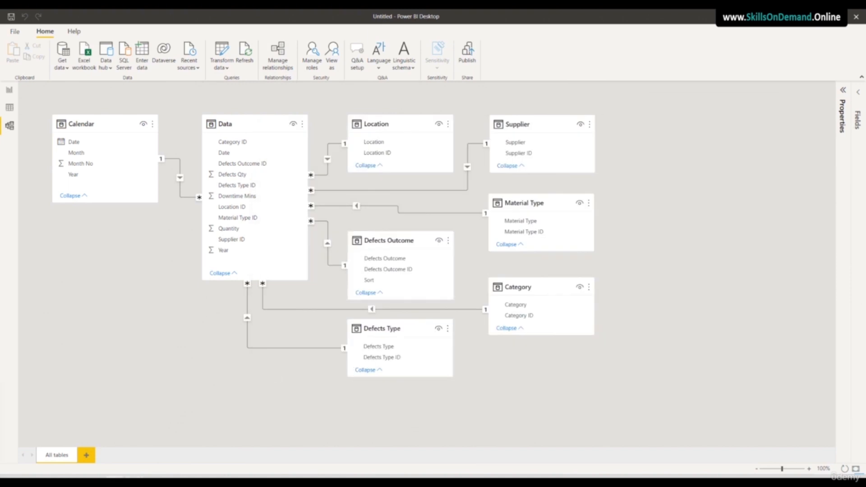
{"action": "left_click", "coordinate": [9, 108]}
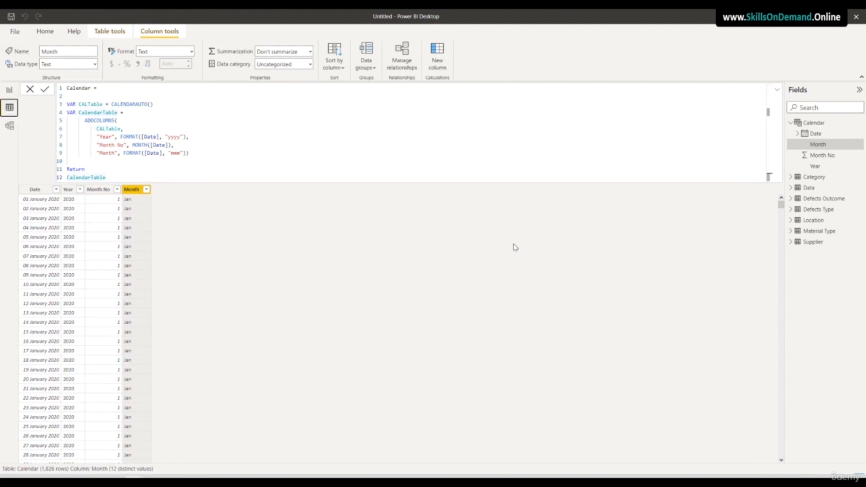
Create an empty table named All Measures by entering data manually, load it into the model and display it
{"action": "left_click", "coordinate": [813, 123]}
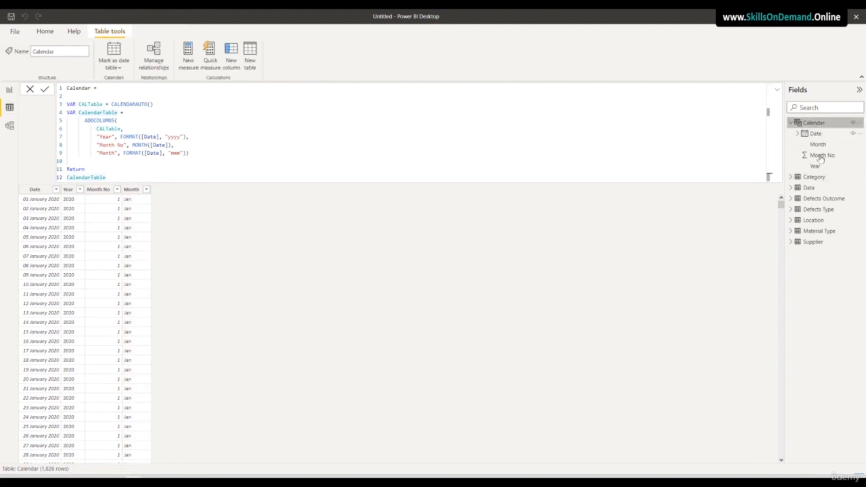
{"action": "left_click", "coordinate": [809, 188]}
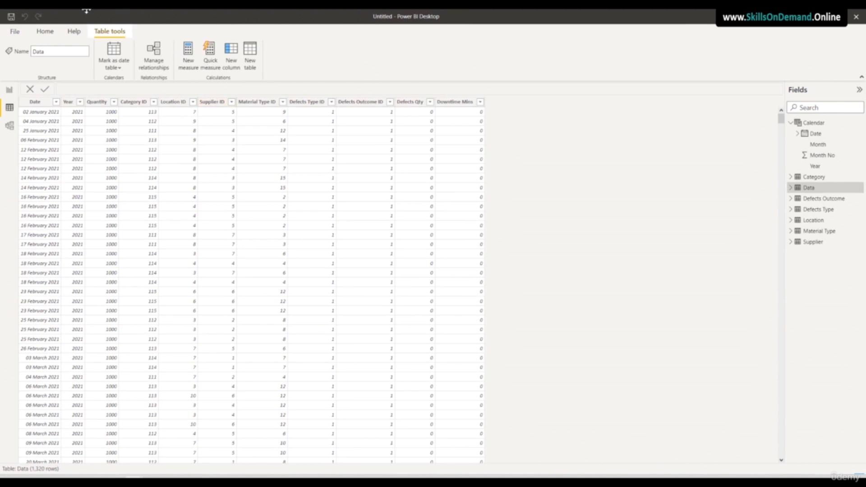
{"action": "left_click", "coordinate": [55, 34]}
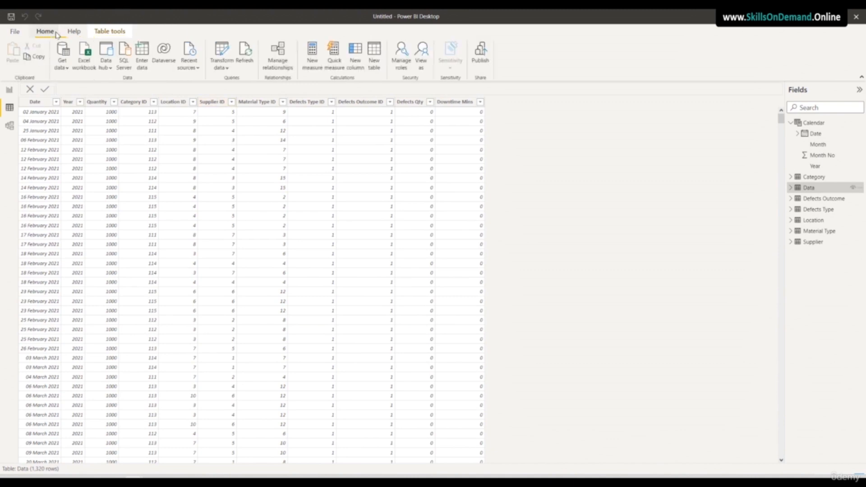
{"action": "left_click", "coordinate": [142, 55]}
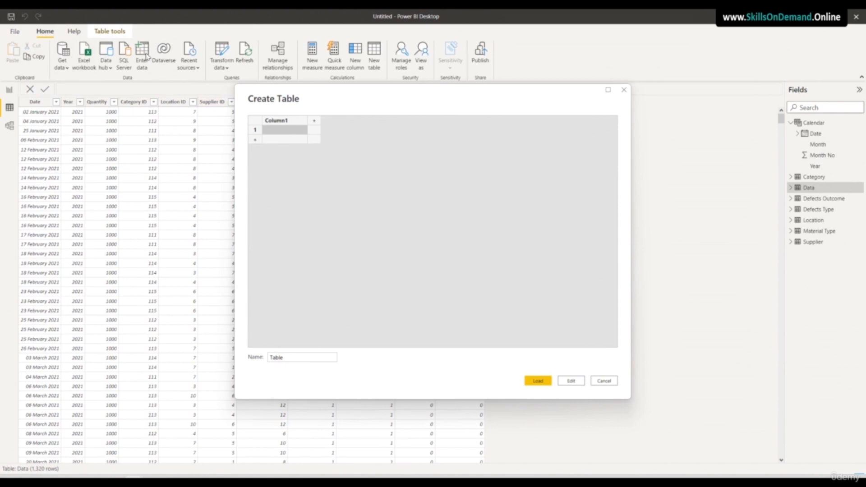
{"action": "double_click", "coordinate": [290, 353]}
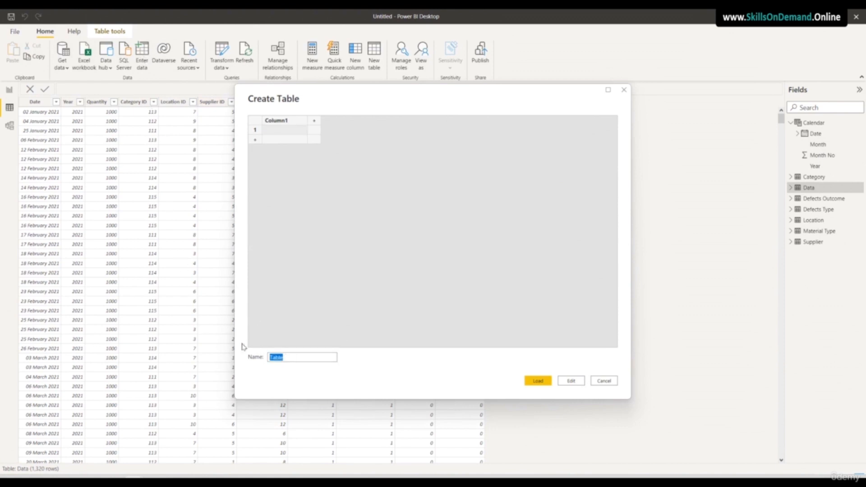
{"action": "type", "text": "All Measures"}
{"action": "left_click", "coordinate": [537, 381]}
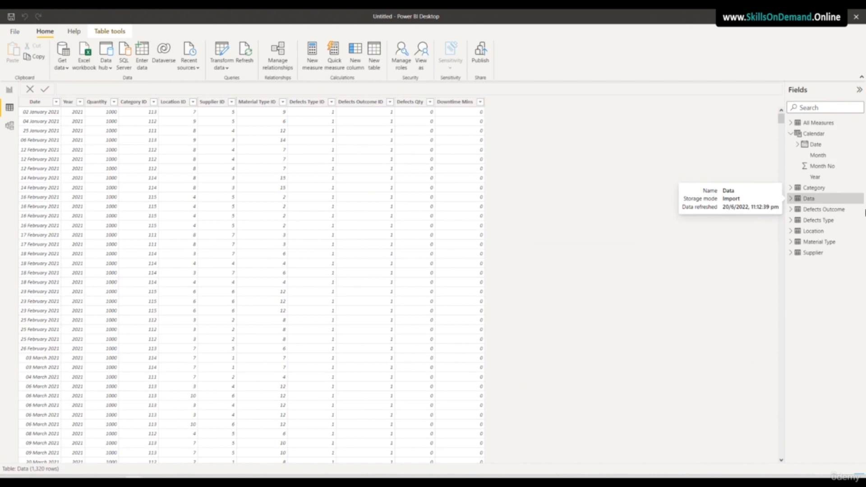
{"action": "left_click", "coordinate": [825, 127]}
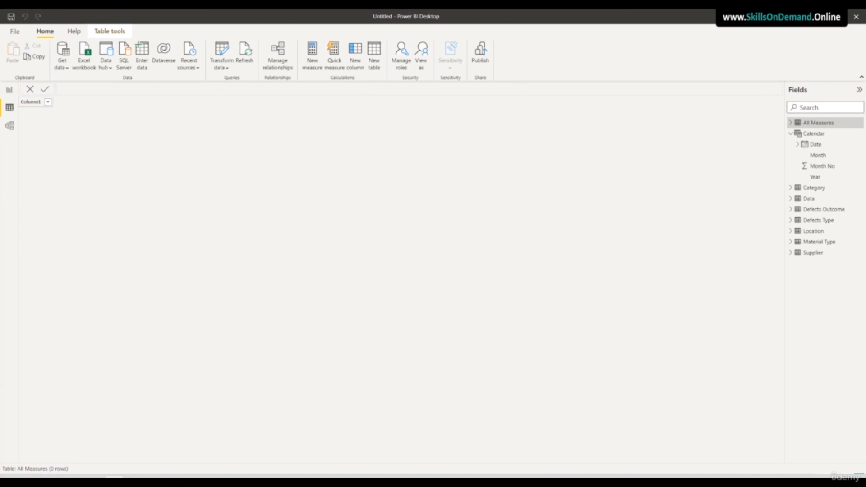
Create the measure Total Qty = SUM(Data[Quantity]) in the All Measures table
{"action": "left_click", "coordinate": [809, 200]}
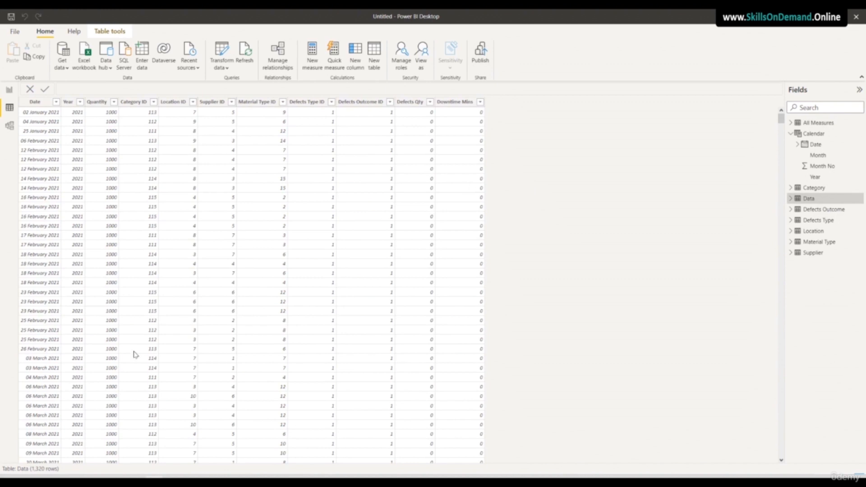
{"action": "left_click", "coordinate": [97, 102]}
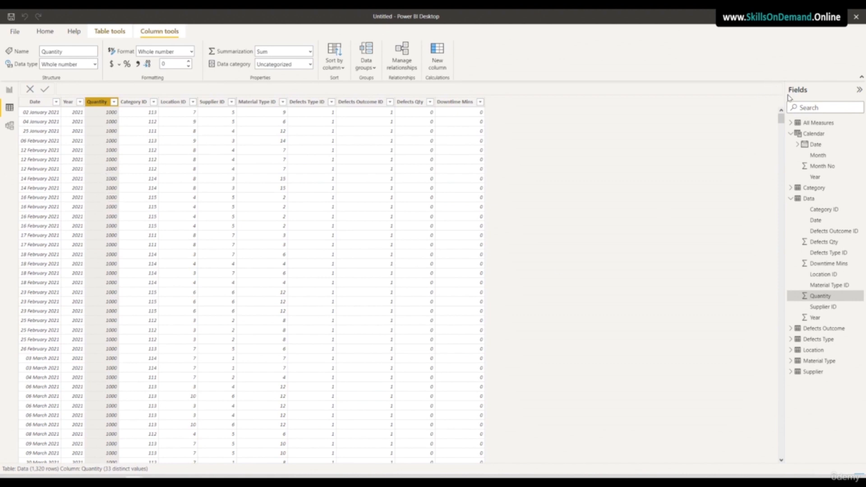
{"action": "left_click", "coordinate": [813, 125]}
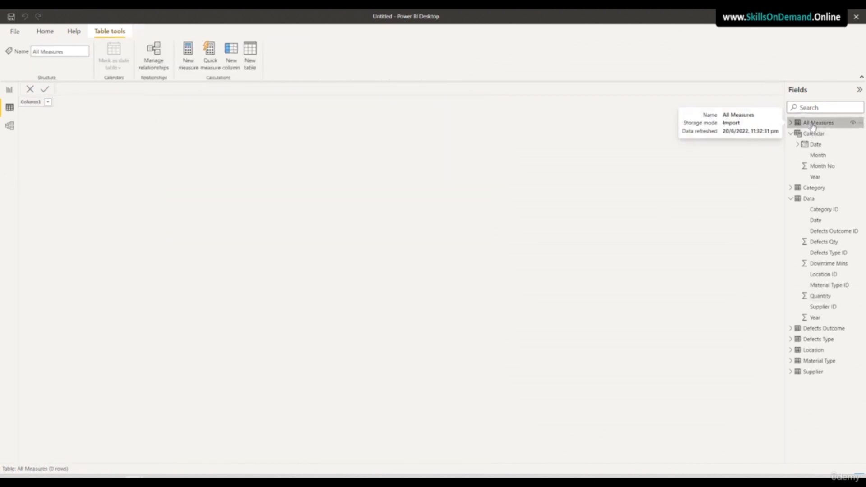
{"action": "right_click", "coordinate": [813, 125]}
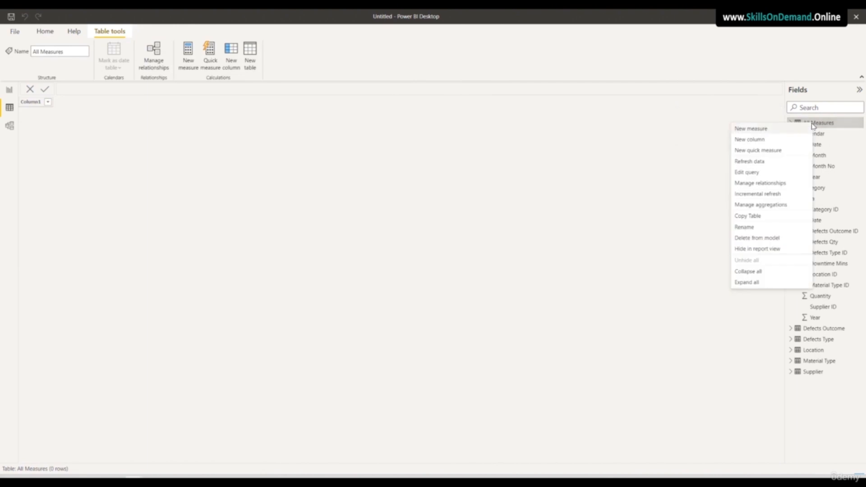
{"action": "left_click", "coordinate": [752, 129]}
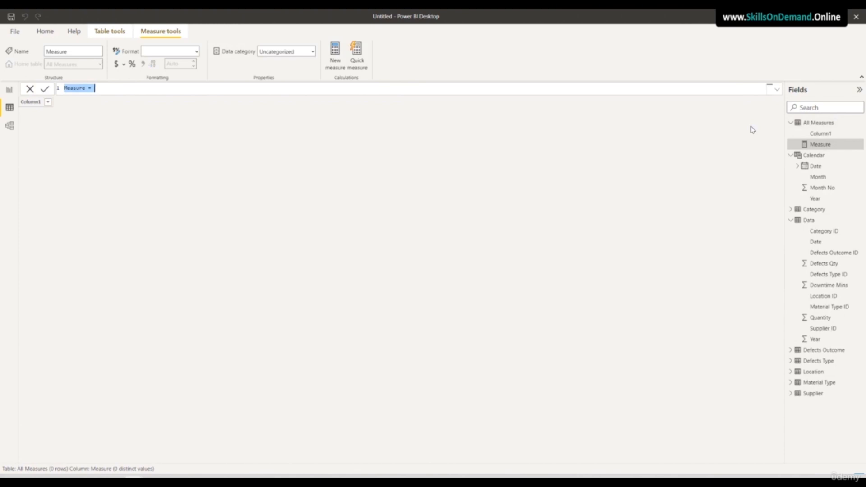
{"action": "type", "text": "Total Qty = SUM"}
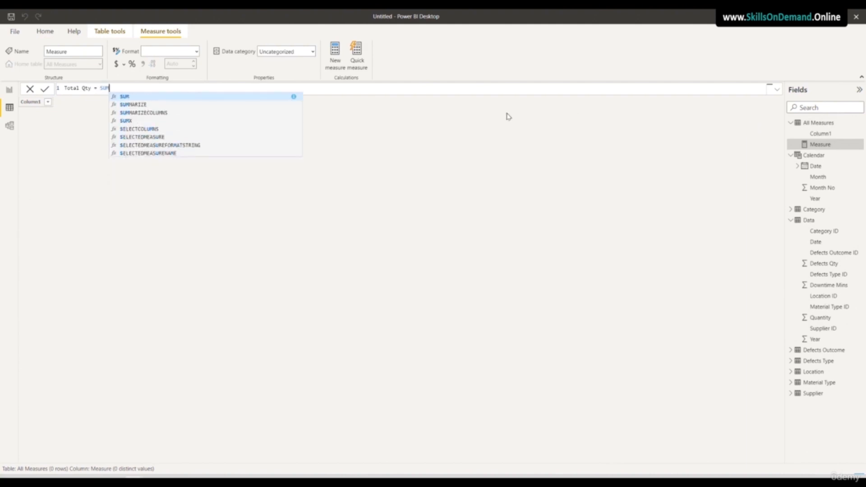
{"action": "left_click", "coordinate": [133, 97]}
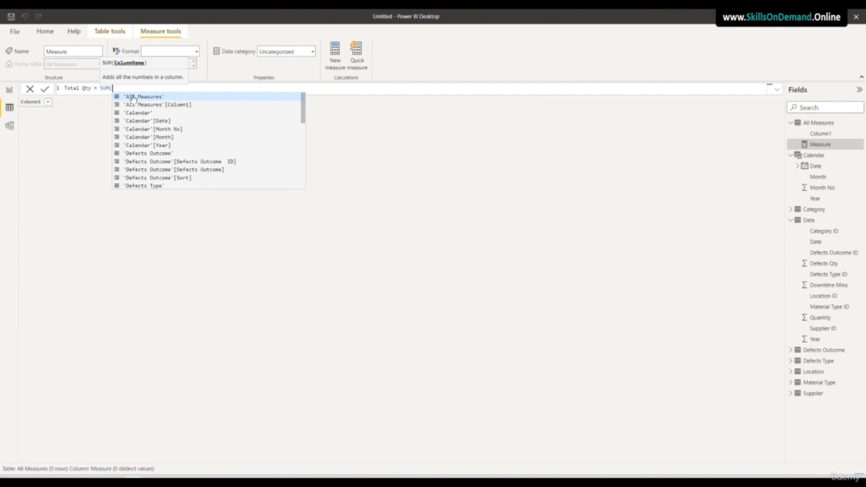
{"action": "type", "text": "Data"}
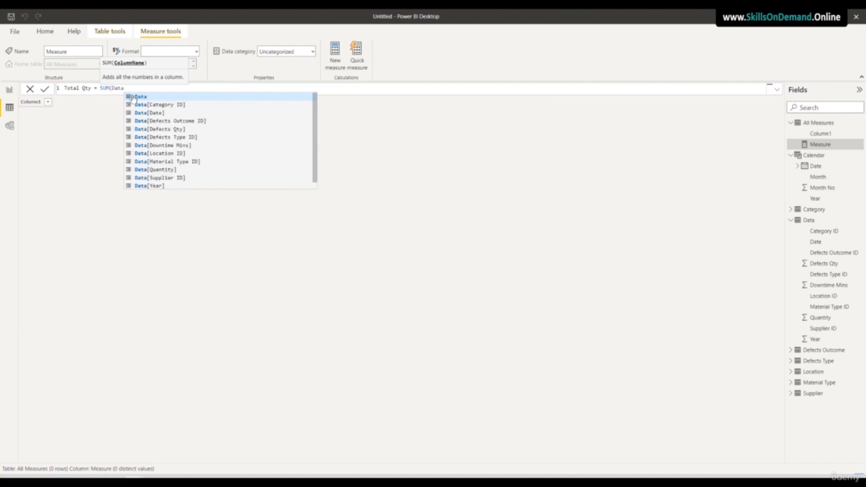
{"action": "left_click", "coordinate": [157, 170]}
{"action": "type", "text": ")"}
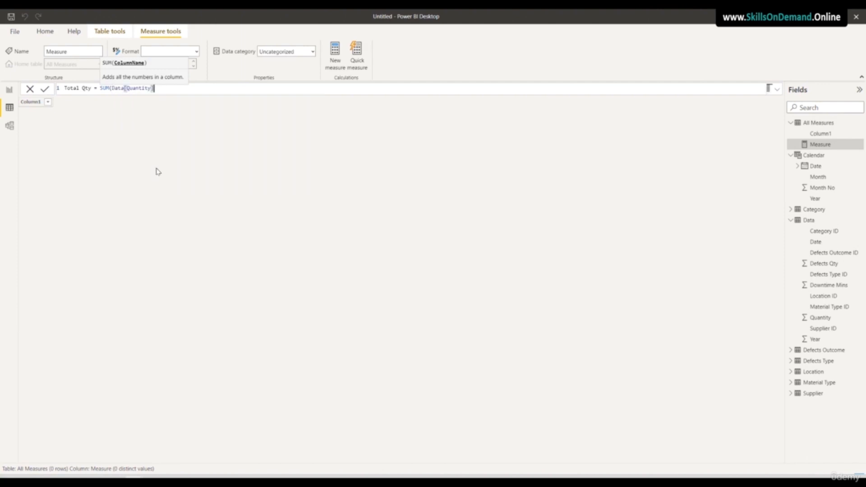
{"action": "type", "text": ")"}
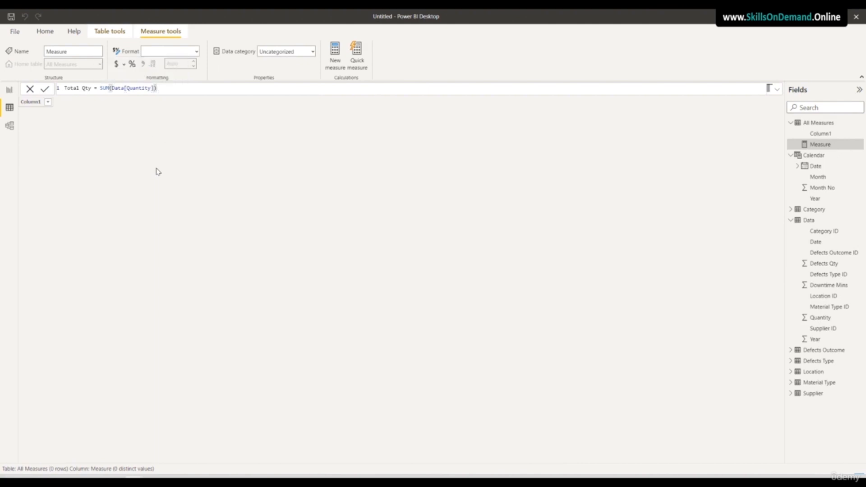
{"action": "key", "text": "Return"}
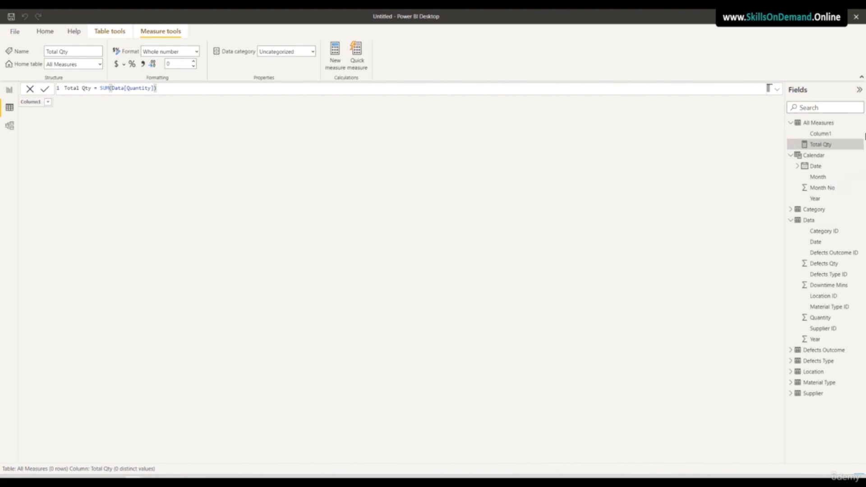
Delete the empty Column1 from the All Measures table and confirm its removal from the model
{"action": "left_click", "coordinate": [834, 134]}
{"action": "left_click", "coordinate": [859, 136]}
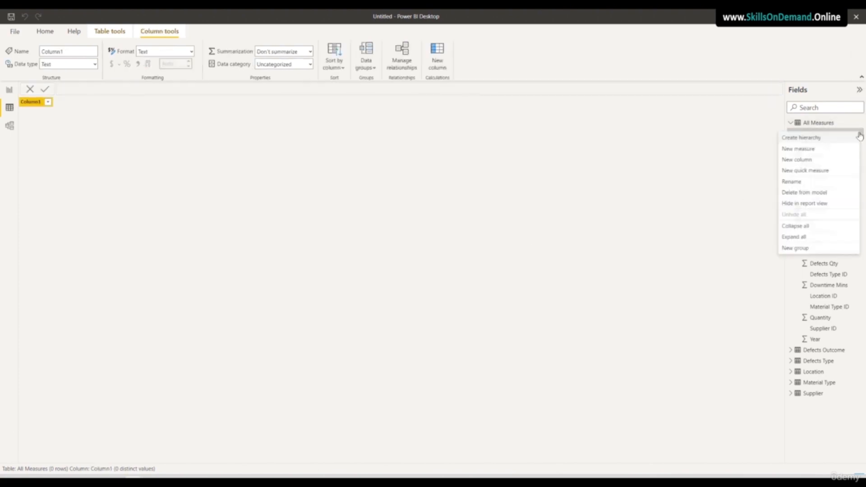
{"action": "left_click", "coordinate": [805, 193]}
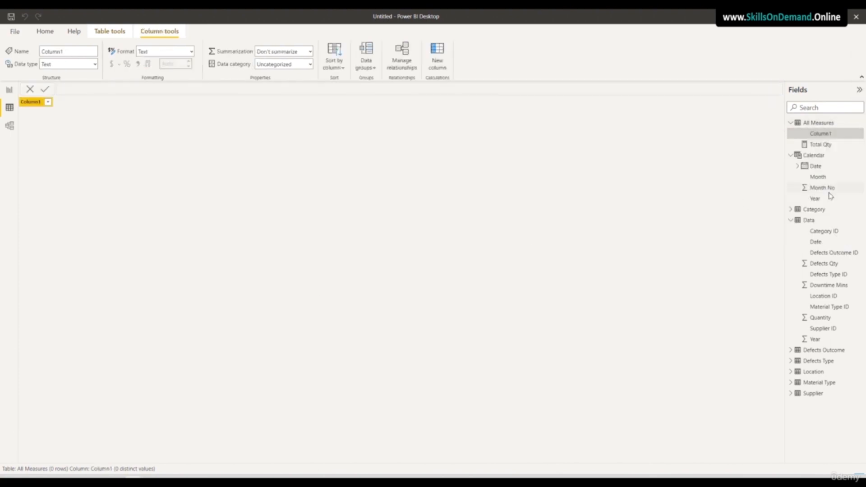
{"action": "left_click", "coordinate": [480, 266]}
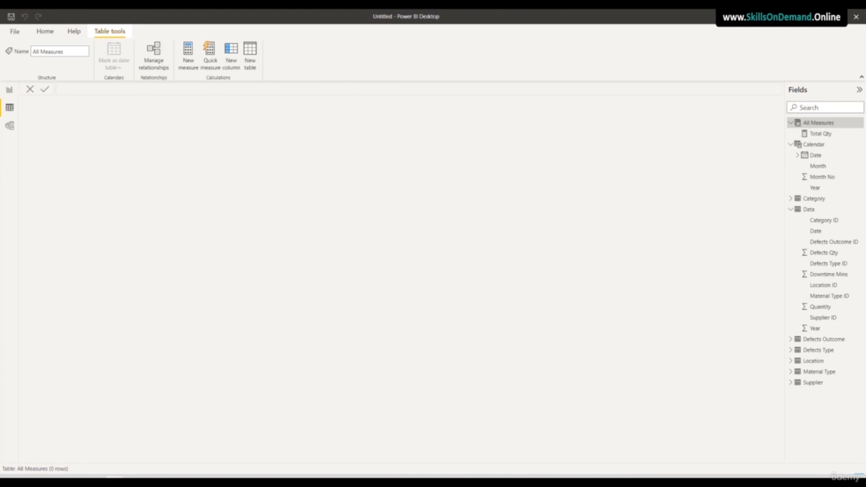
Create the measure Total Qty LY = CALCULATE([Total Qty], SAMEPERIODLASTYEAR('Calendar'[Date])) in the All Measures table
{"action": "right_click", "coordinate": [822, 124]}
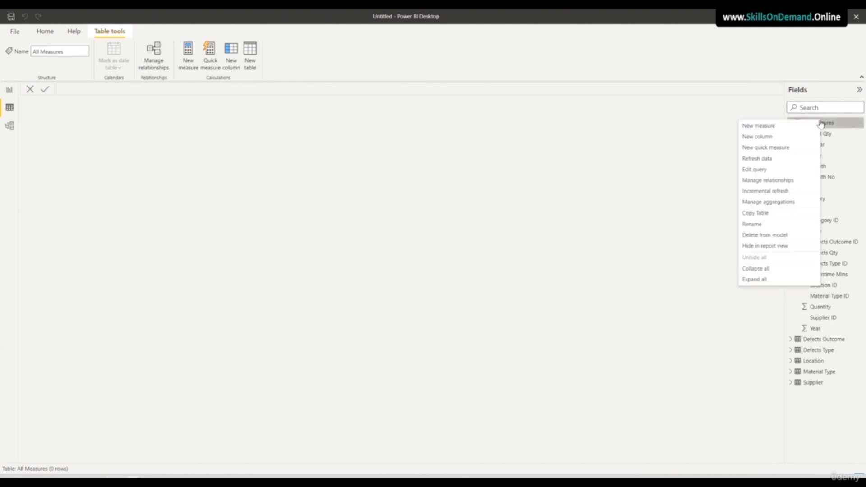
{"action": "left_click", "coordinate": [763, 128]}
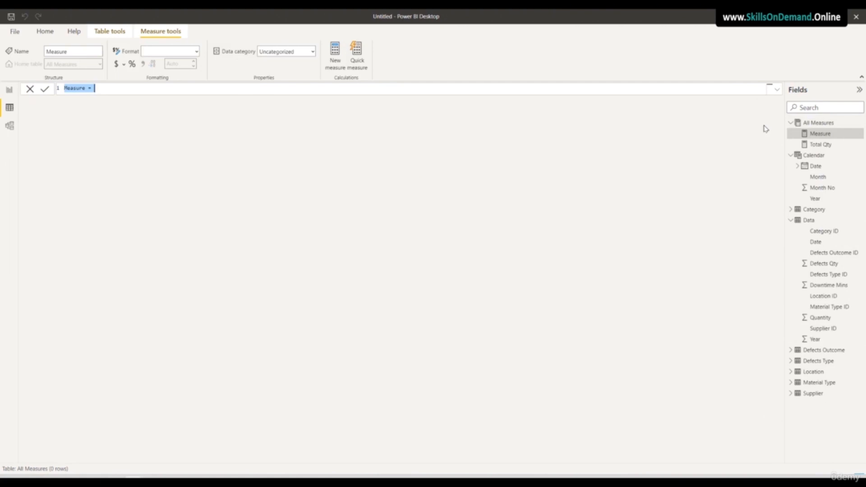
{"action": "type", "text": "Total Qty LY = Calc"}
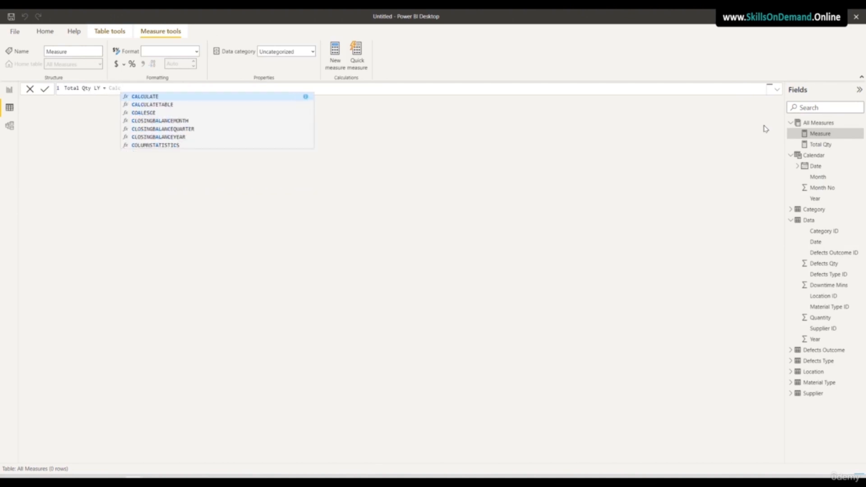
{"action": "left_click", "coordinate": [155, 96]}
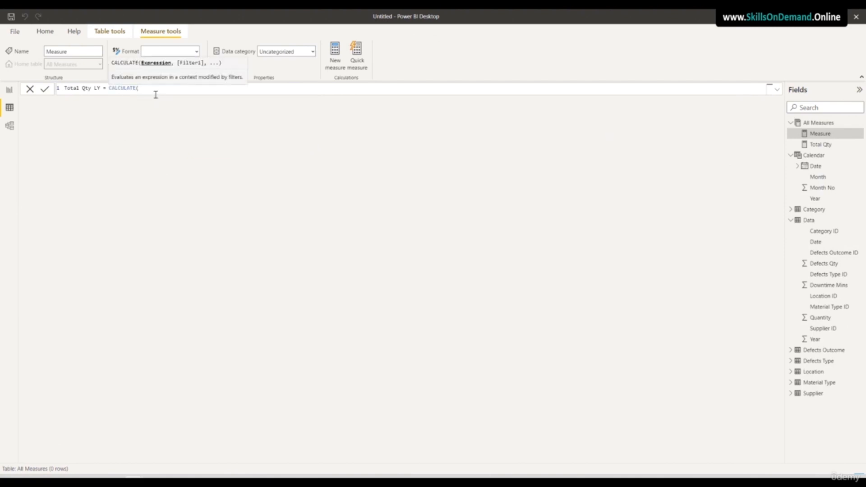
{"action": "type", "text": "["}
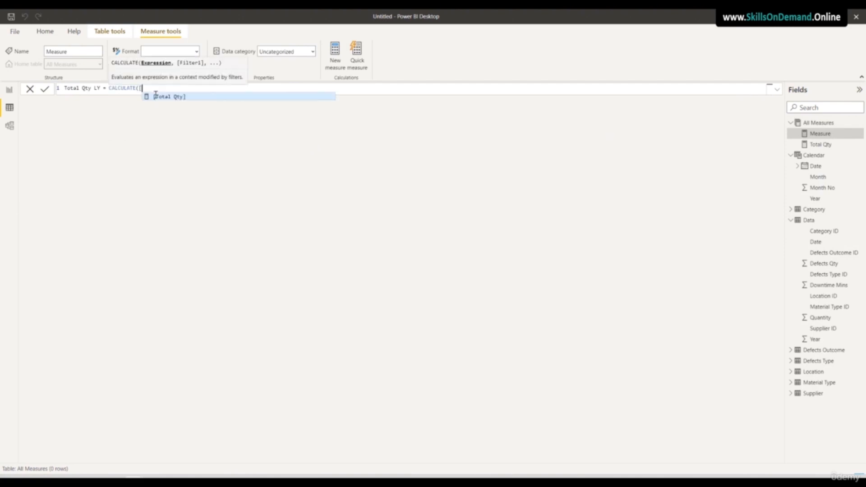
{"action": "left_click", "coordinate": [167, 97]}
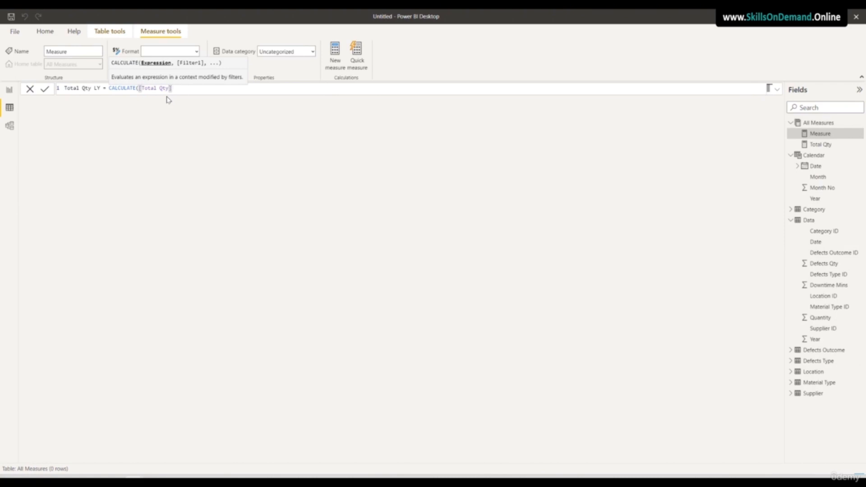
{"action": "type", "text": ", Sam"}
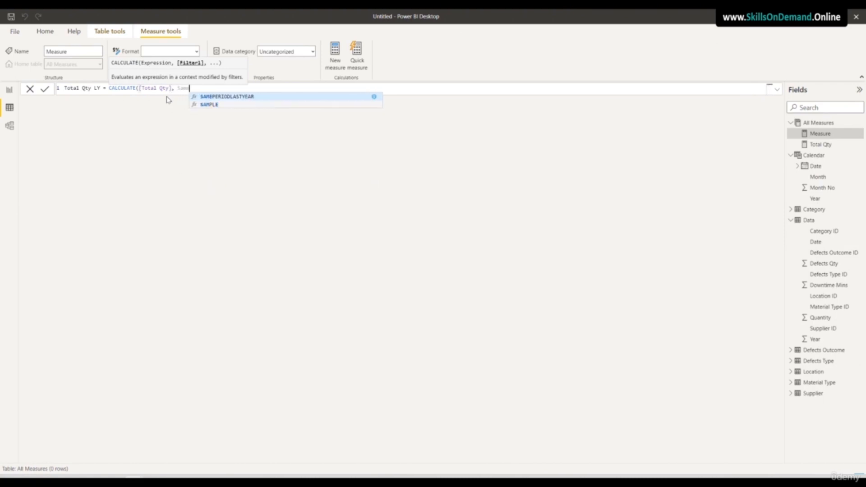
{"action": "left_click", "coordinate": [237, 97]}
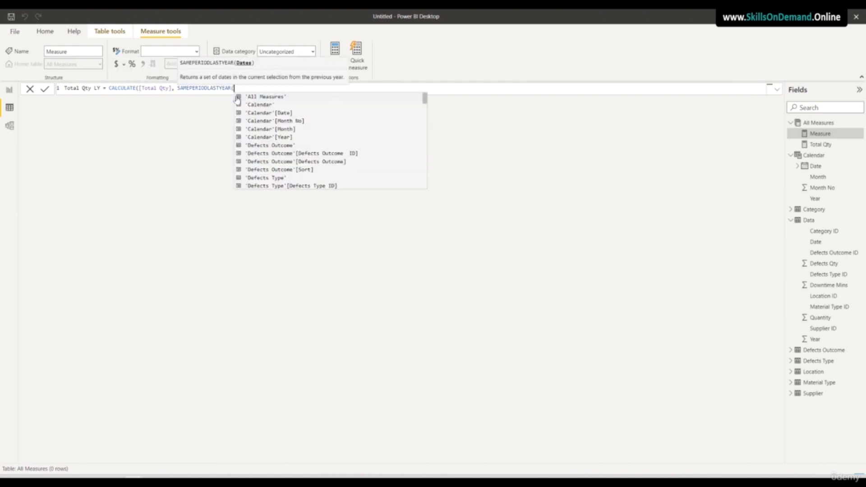
{"action": "type", "text": "Cale"}
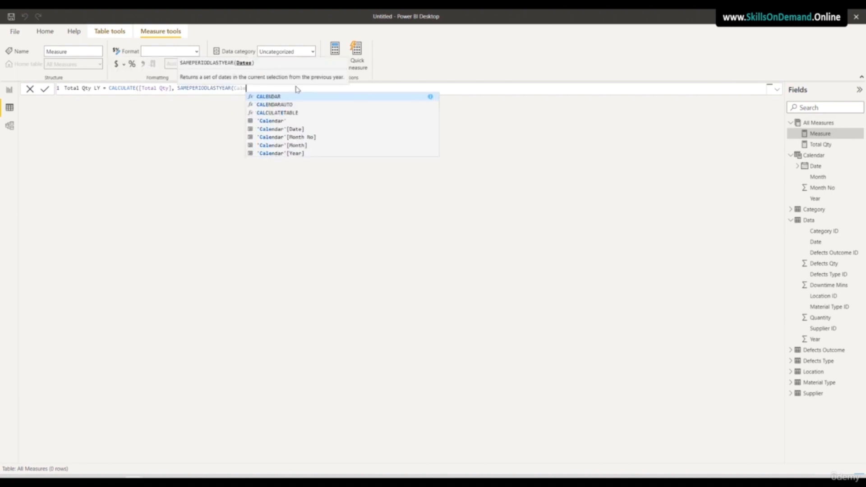
{"action": "left_click", "coordinate": [286, 129]}
{"action": "type", "text": ")"}
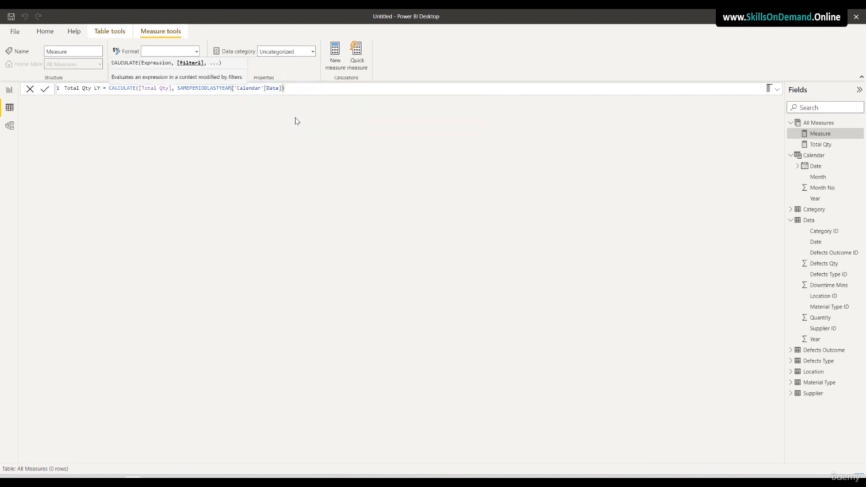
{"action": "type", "text": ")"}
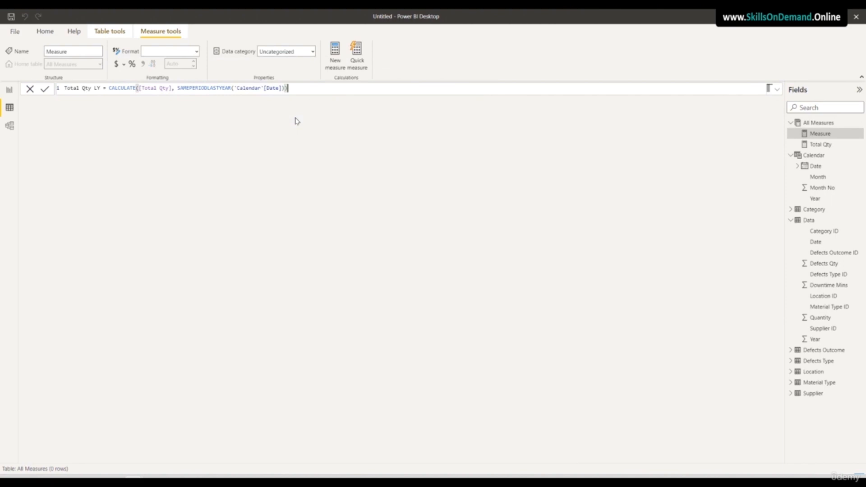
{"action": "key", "text": "Return"}
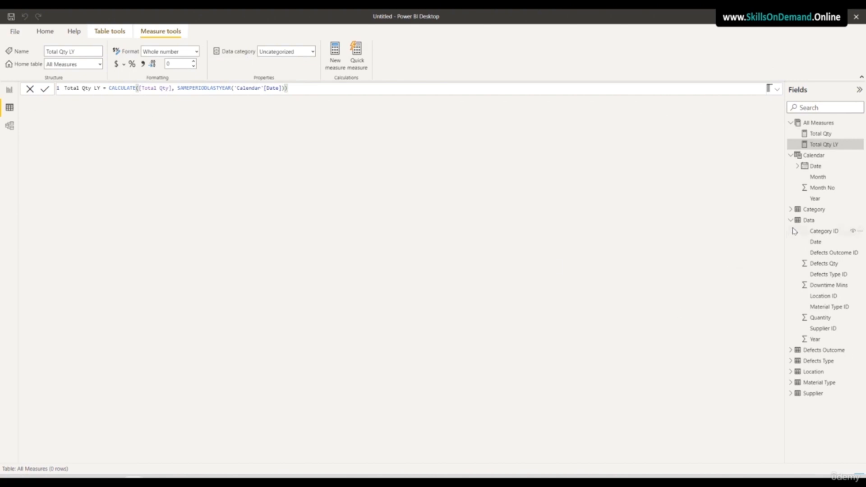
Examine the Defects Qty column in the Data table and the distinct values it contains
{"action": "left_click", "coordinate": [809, 221]}
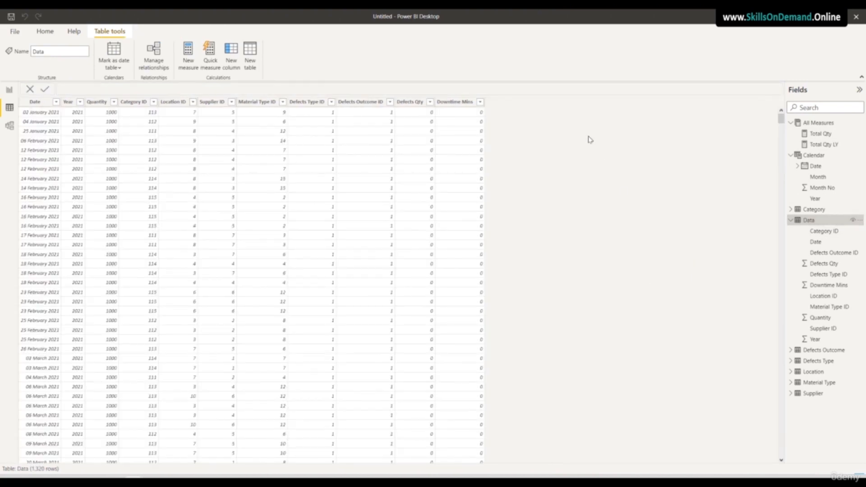
{"action": "left_click", "coordinate": [415, 108]}
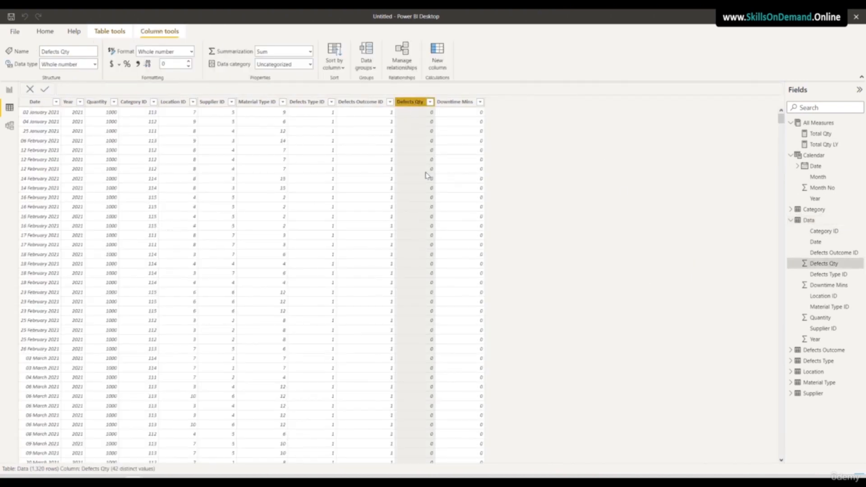
{"action": "left_click", "coordinate": [429, 103]}
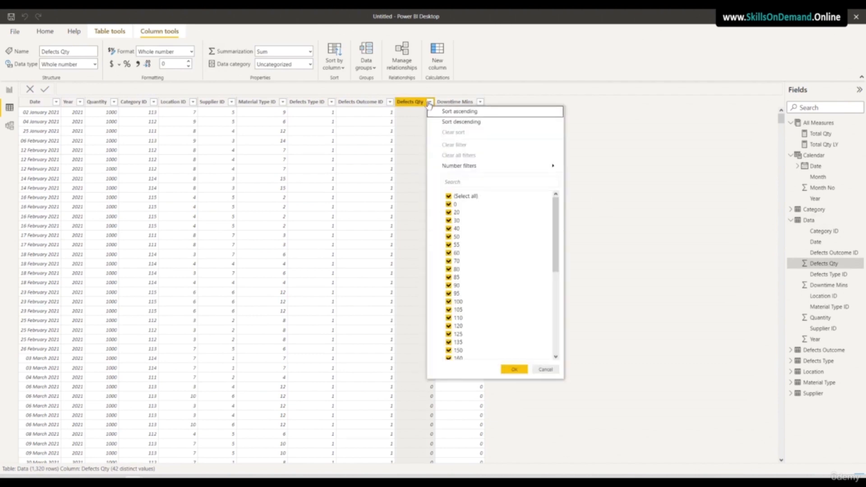
{"action": "left_click", "coordinate": [632, 170]}
Create the measure Defects Qty = SUM(Data[Defects Qty]) in the All Measures table
{"action": "left_click", "coordinate": [817, 125]}
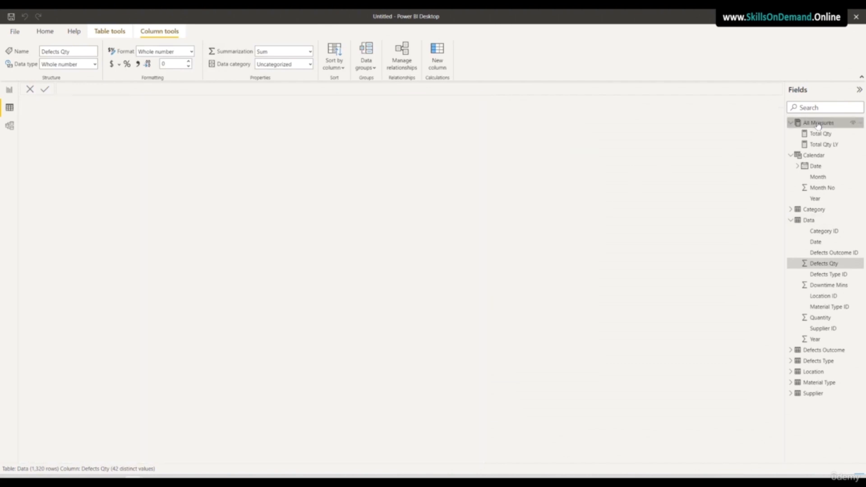
{"action": "right_click", "coordinate": [819, 124]}
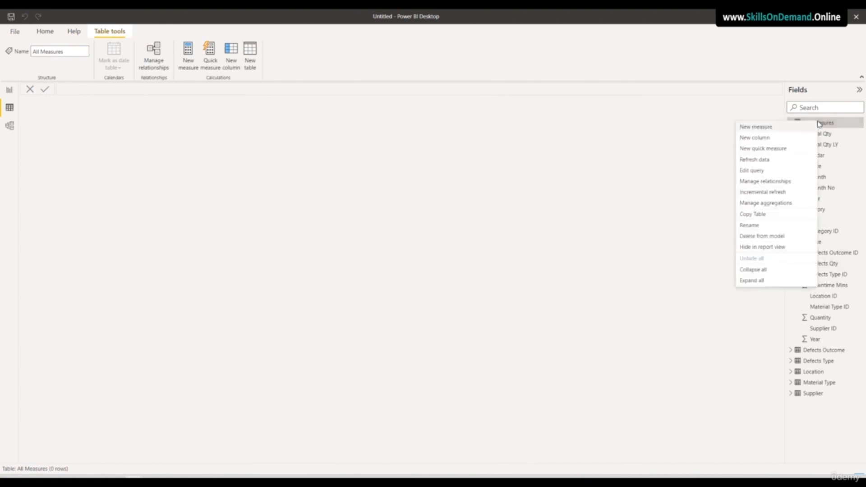
{"action": "left_click", "coordinate": [764, 128]}
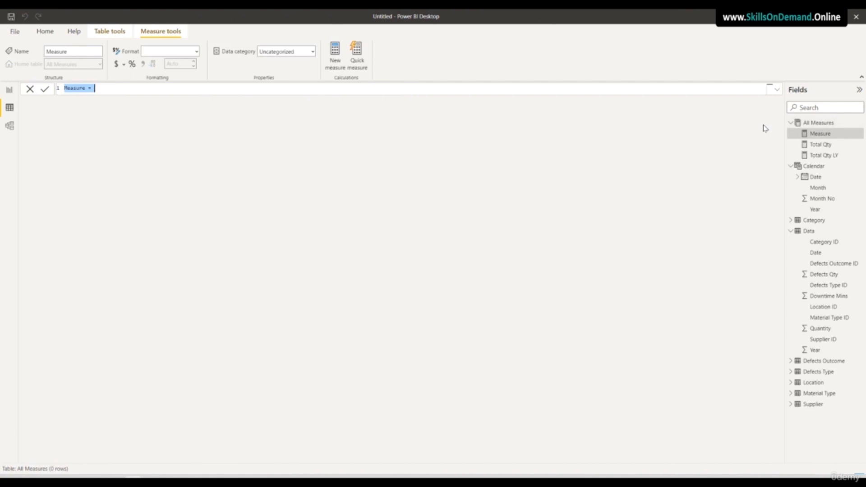
{"action": "type", "text": "Defects Qty = SUM"}
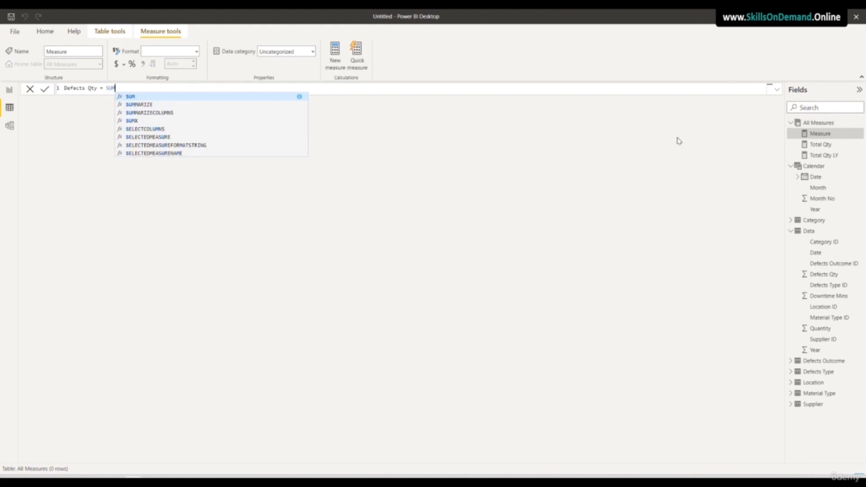
{"action": "left_click", "coordinate": [143, 97]}
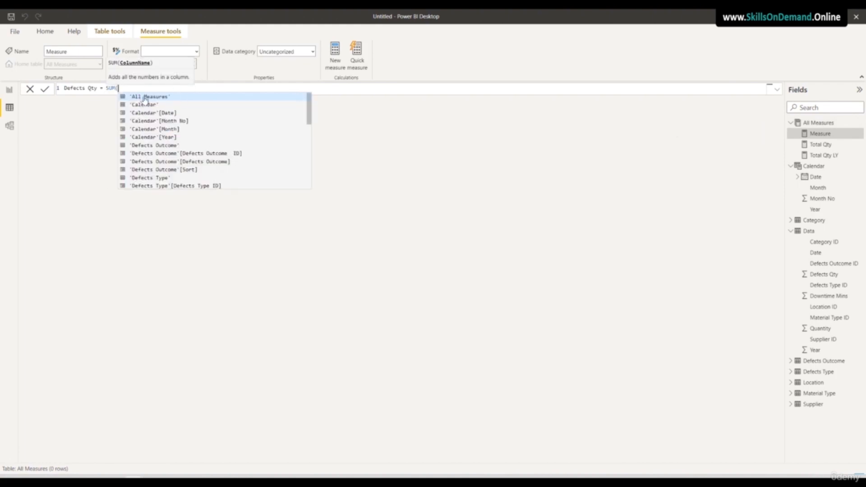
{"action": "type", "text": "Data"}
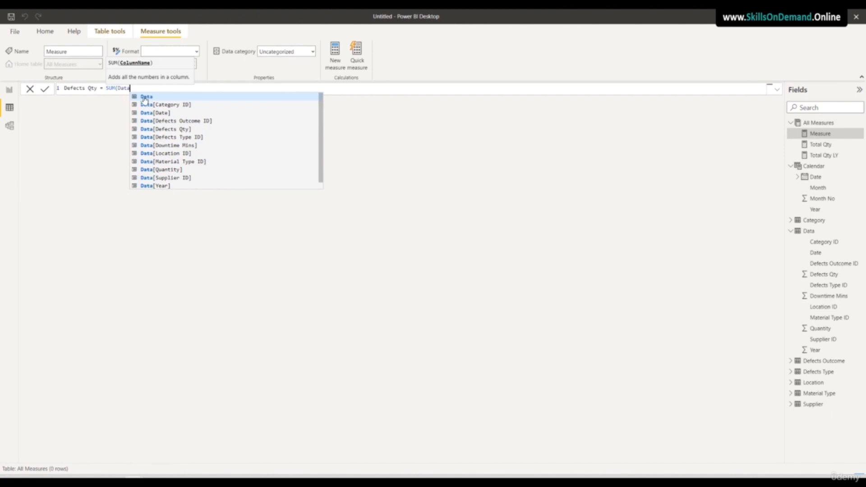
{"action": "left_click", "coordinate": [151, 129]}
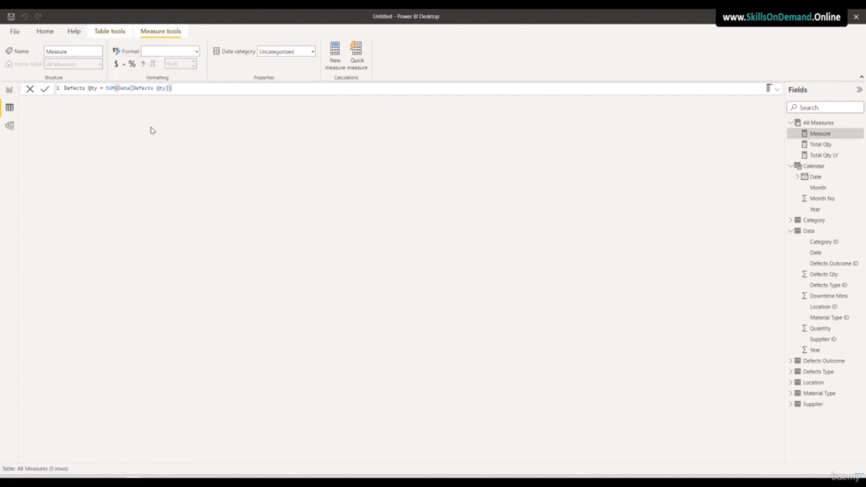
{"action": "key", "text": "Return"}
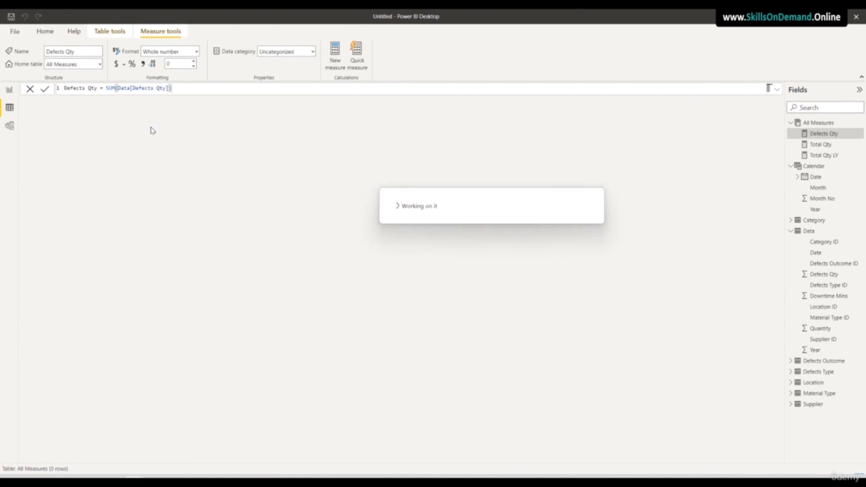
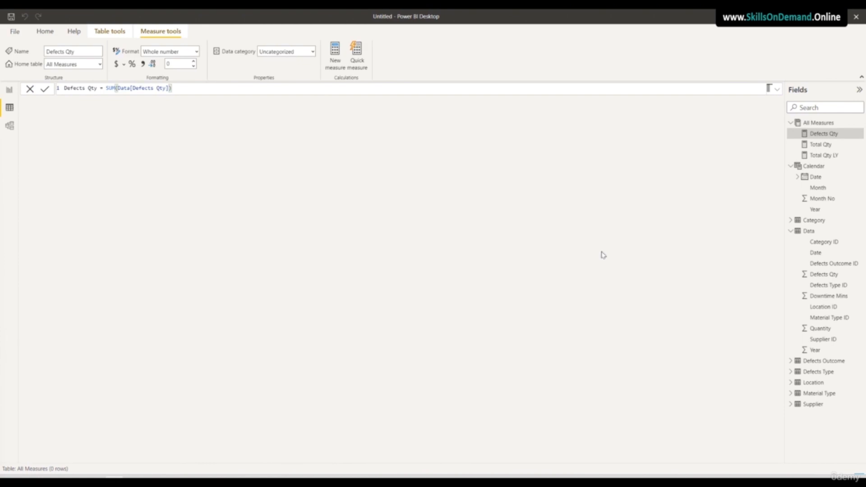
Create the measure Defects Qty LY = CALCULATE([Defects Qty], SAMEPERIODLASTYEAR('Calendar'[Date])) in the All Measures table
{"action": "left_click", "coordinate": [818, 123]}
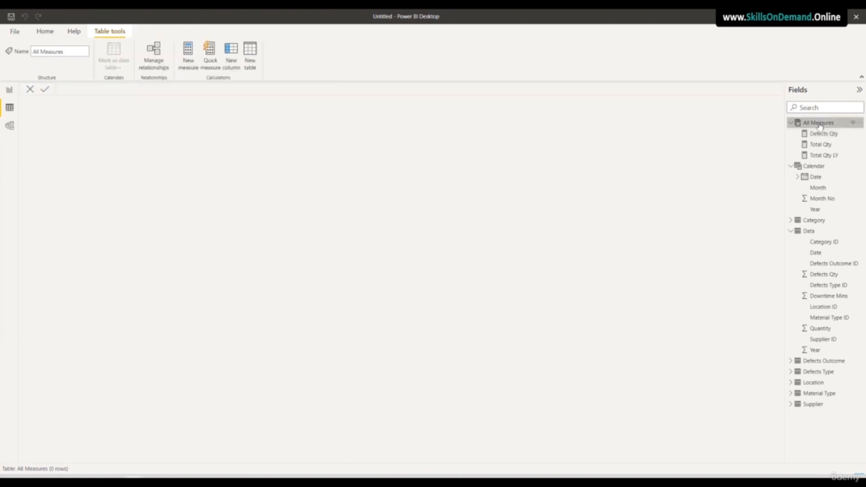
{"action": "right_click", "coordinate": [820, 125]}
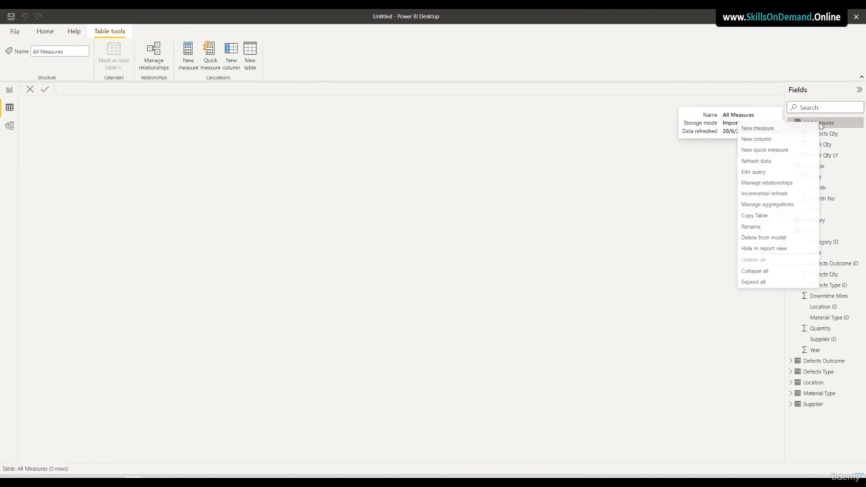
{"action": "left_click", "coordinate": [766, 129]}
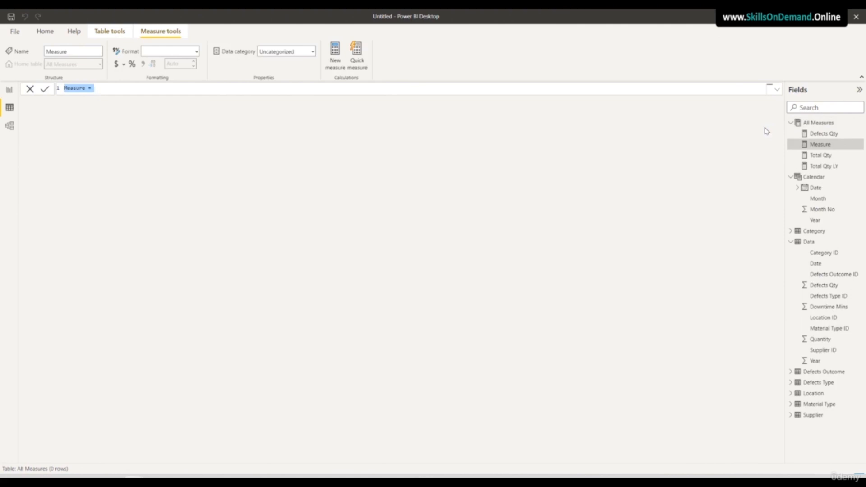
{"action": "type", "text": "Defects Qty LY = Calc"}
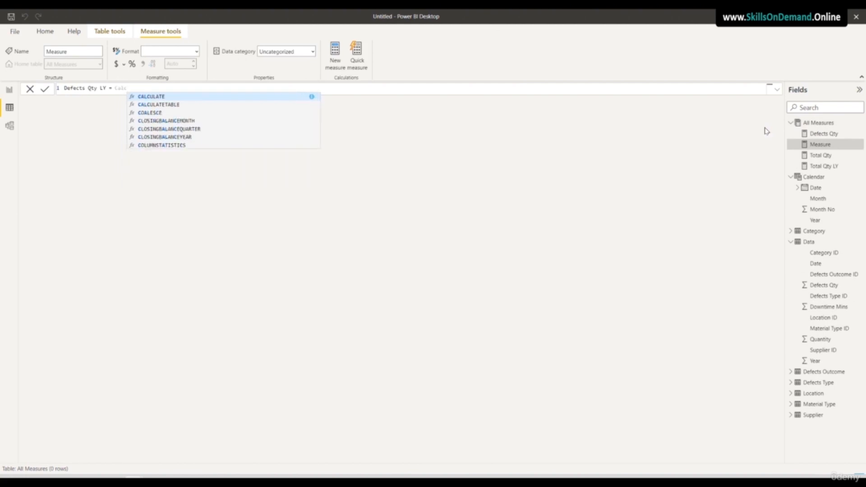
{"action": "left_click", "coordinate": [157, 96]}
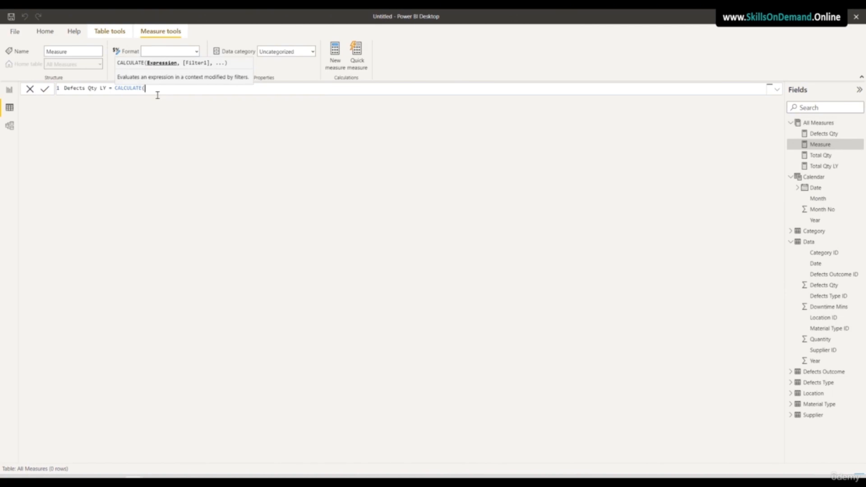
{"action": "type", "text": "["}
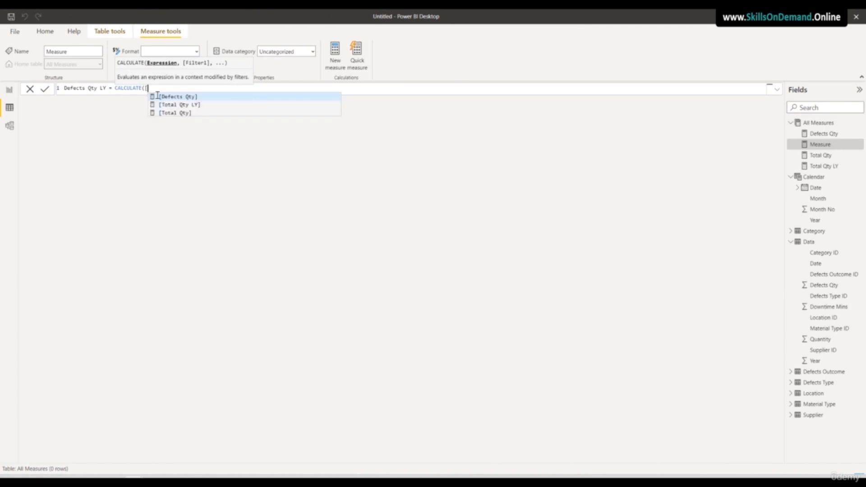
{"action": "left_click", "coordinate": [182, 96]}
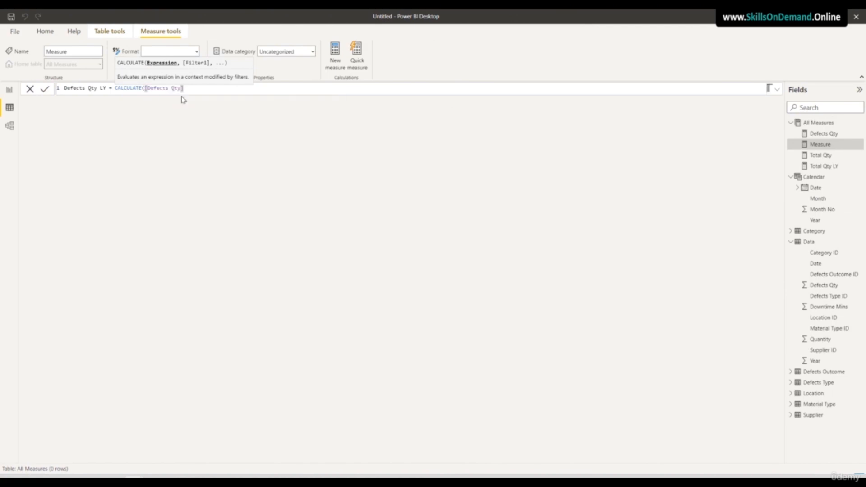
{"action": "type", "text": ","}
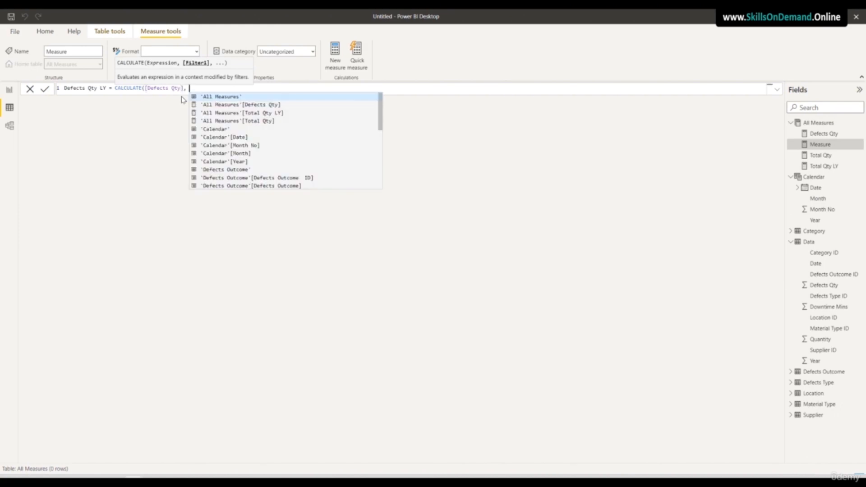
{"action": "type", "text": " Sam"}
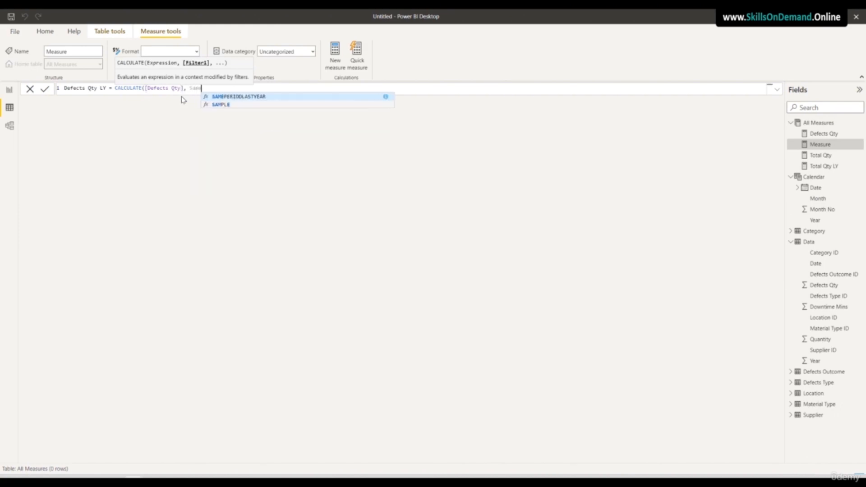
{"action": "left_click", "coordinate": [238, 96]}
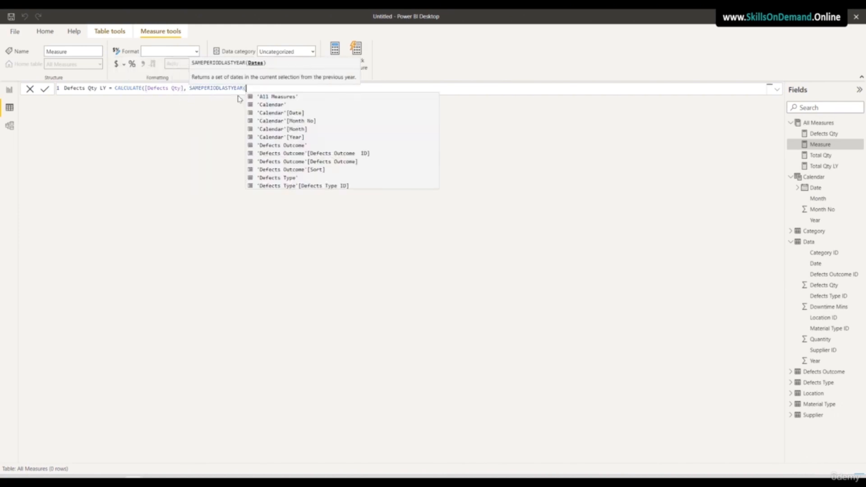
{"action": "type", "text": "Cale"}
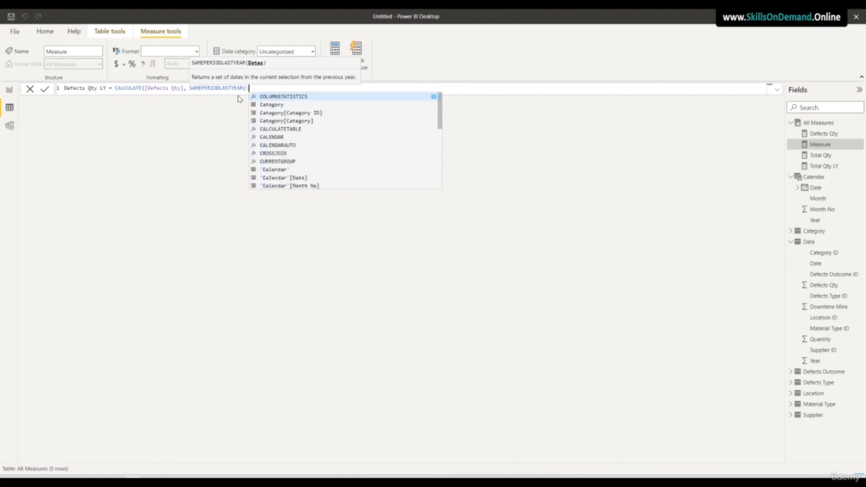
{"action": "left_click", "coordinate": [311, 128]}
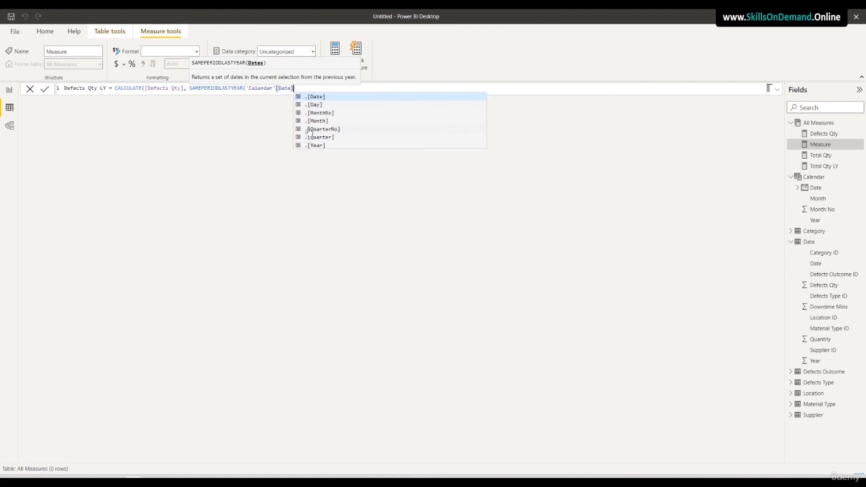
{"action": "type", "text": "))"}
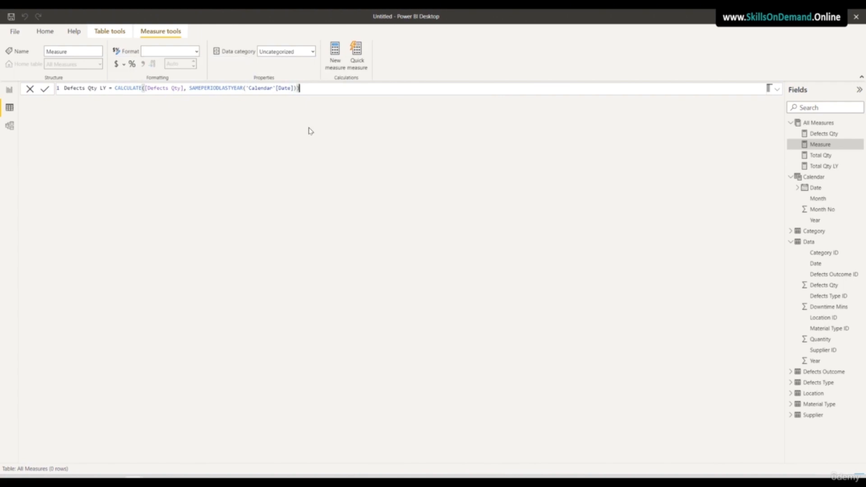
{"action": "key", "text": "Return"}
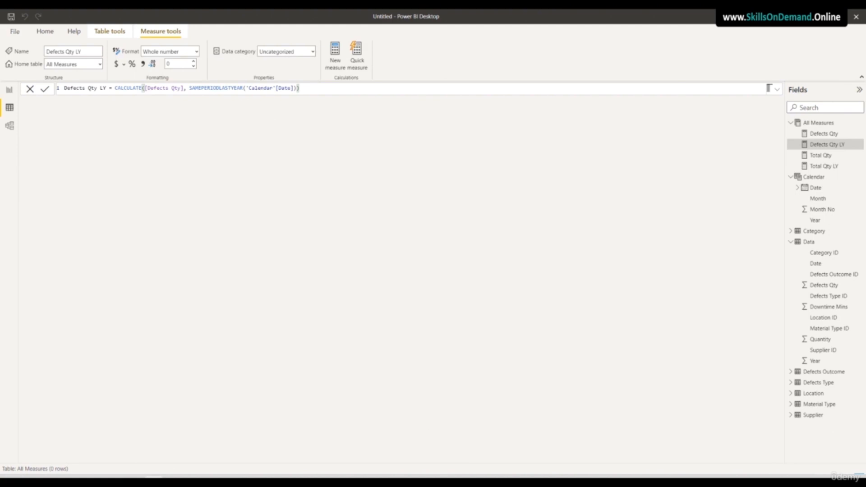
Create the measure % Diff CY = DIVIDE([Defects Qty], [Total Qty]) in the All Measures table and format it as a percentage
{"action": "left_click", "coordinate": [818, 124]}
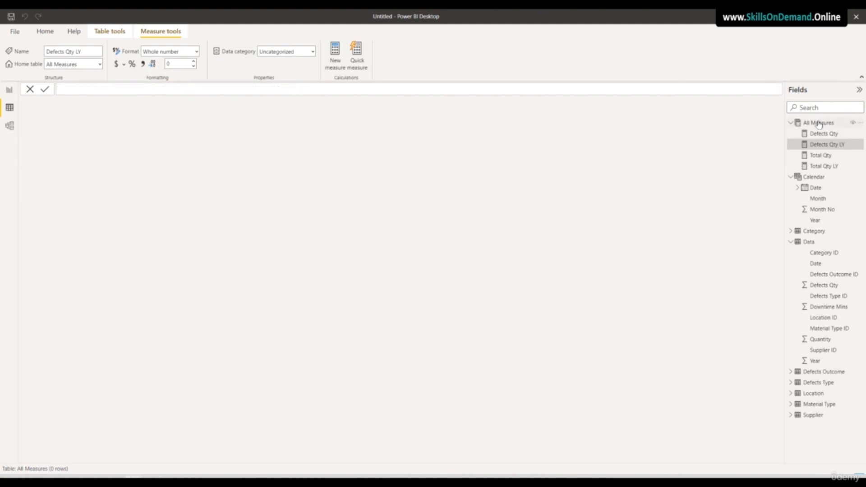
{"action": "right_click", "coordinate": [818, 124]}
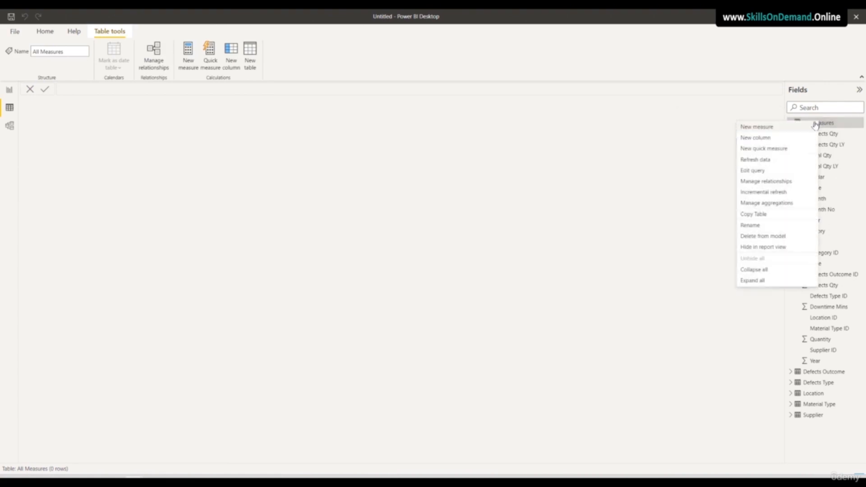
{"action": "left_click", "coordinate": [762, 127]}
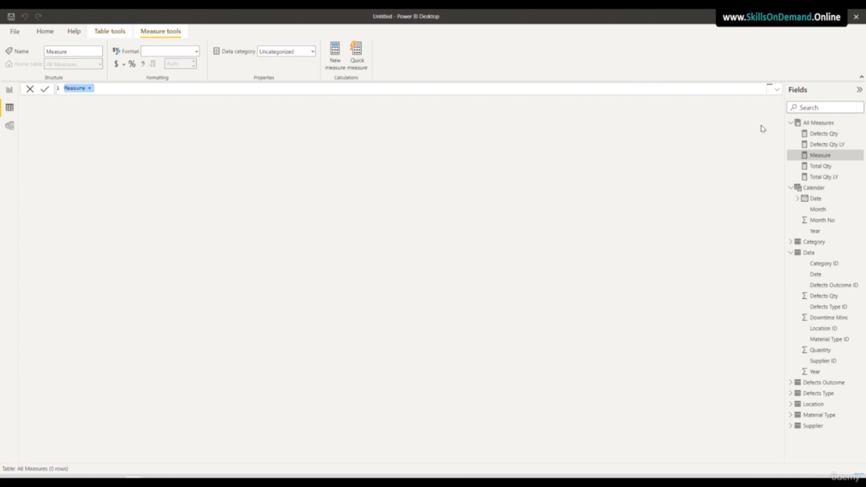
{"action": "type", "text": "% Diff CY = Divide"}
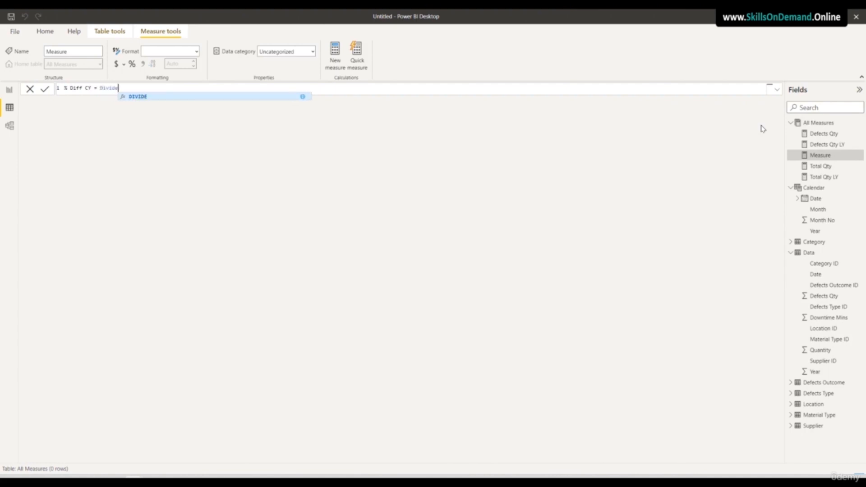
{"action": "left_click", "coordinate": [138, 96]}
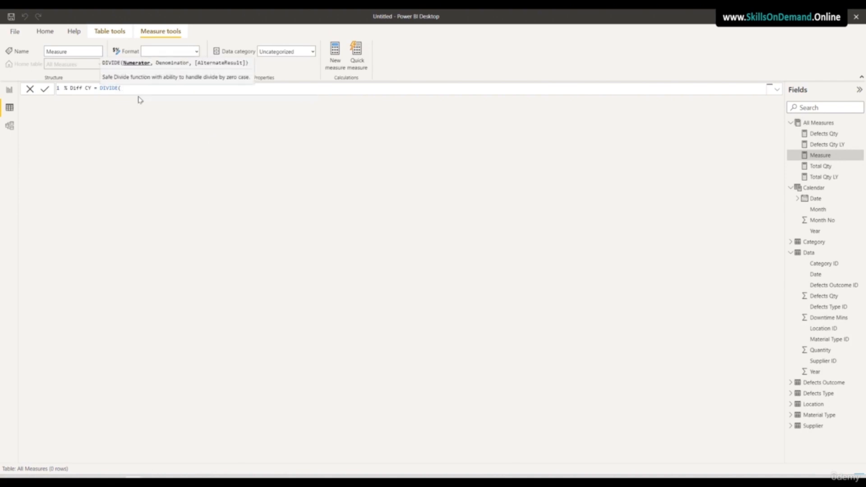
{"action": "type", "text": "Defec"}
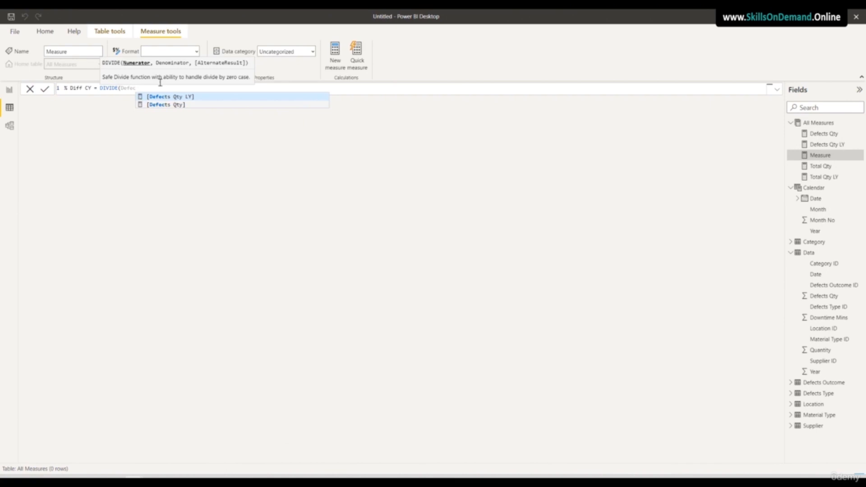
{"action": "left_click", "coordinate": [171, 106]}
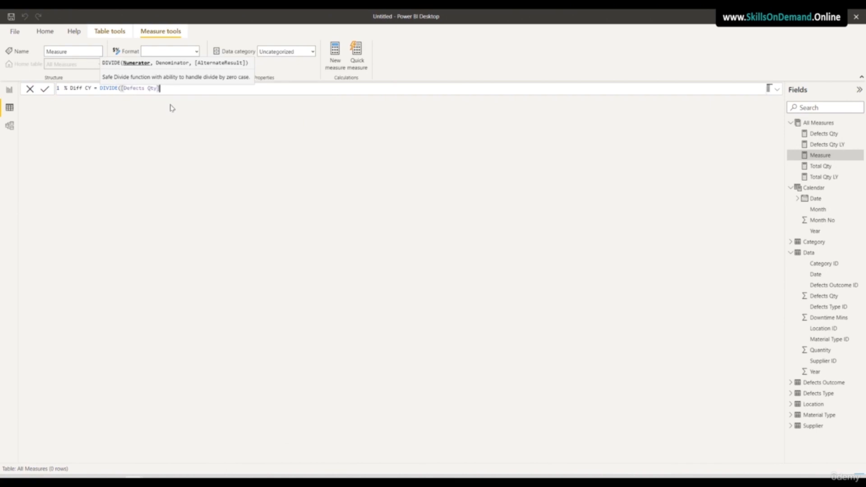
{"action": "type", "text": ", ["}
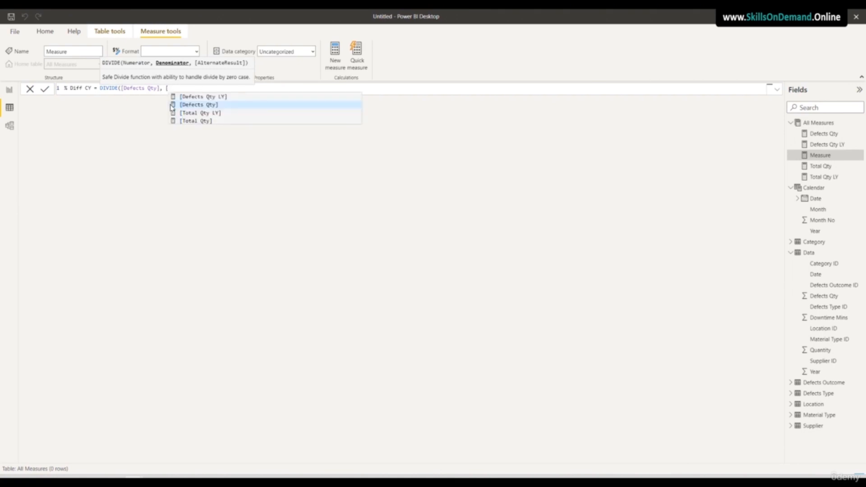
{"action": "left_click", "coordinate": [199, 122]}
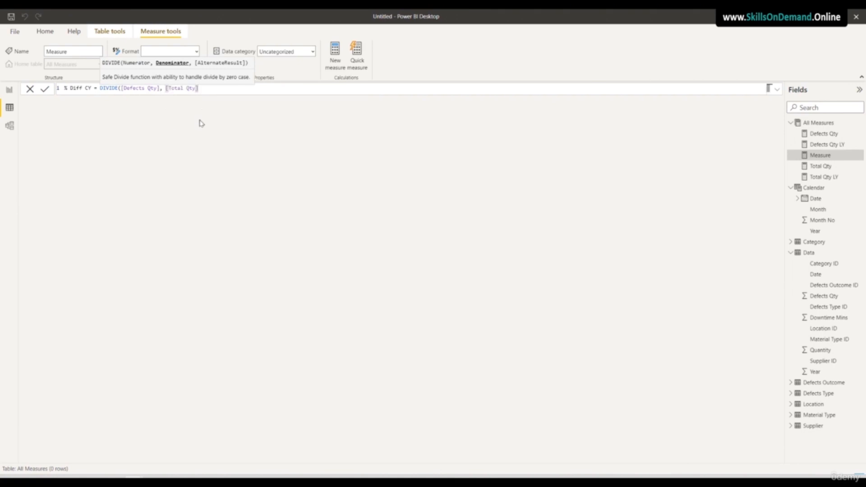
{"action": "type", "text": ")"}
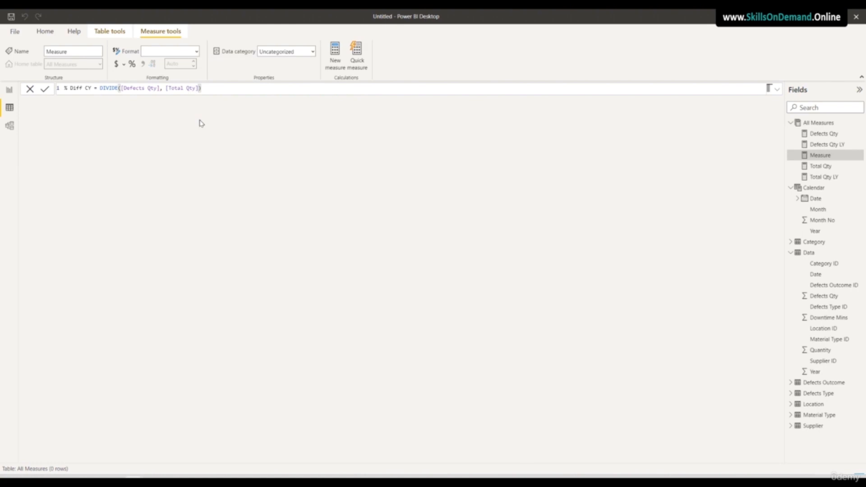
{"action": "key", "text": "Return"}
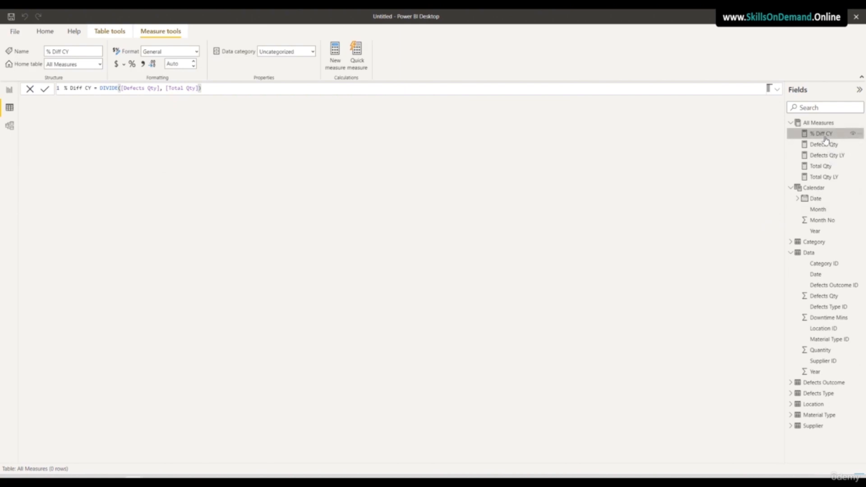
{"action": "left_click", "coordinate": [132, 65]}
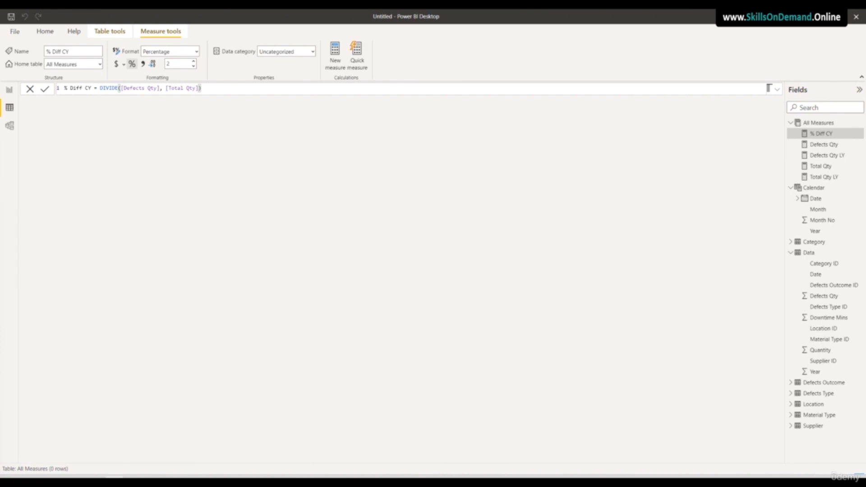
Create the measure % Diff LY = DIVIDE([Defects Qty LY], [Total Qty LY]) in the All Measures table and format it as a percentage
{"action": "right_click", "coordinate": [819, 123]}
{"action": "left_click", "coordinate": [747, 124]}
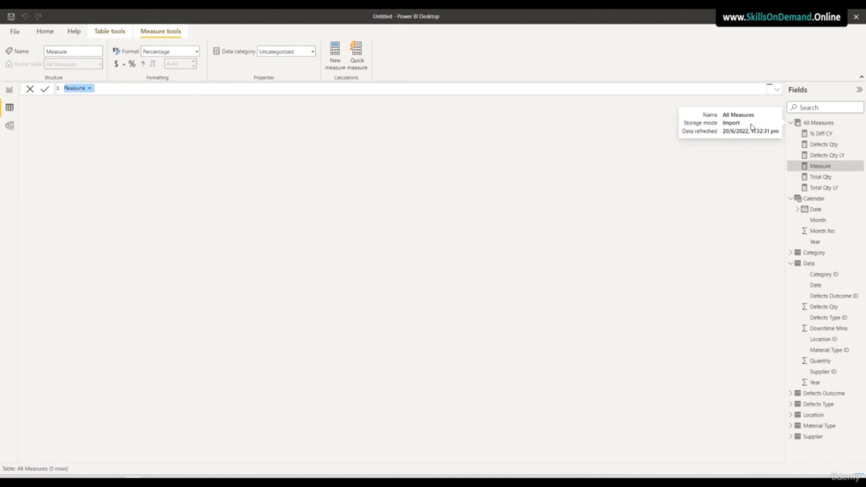
{"action": "type", "text": "S"}
{"action": "type", "text": " Diff"}
{"action": "type", "text": " LY"}
{"action": "type", "text": " = "}
{"action": "type", "text": "Divide"}
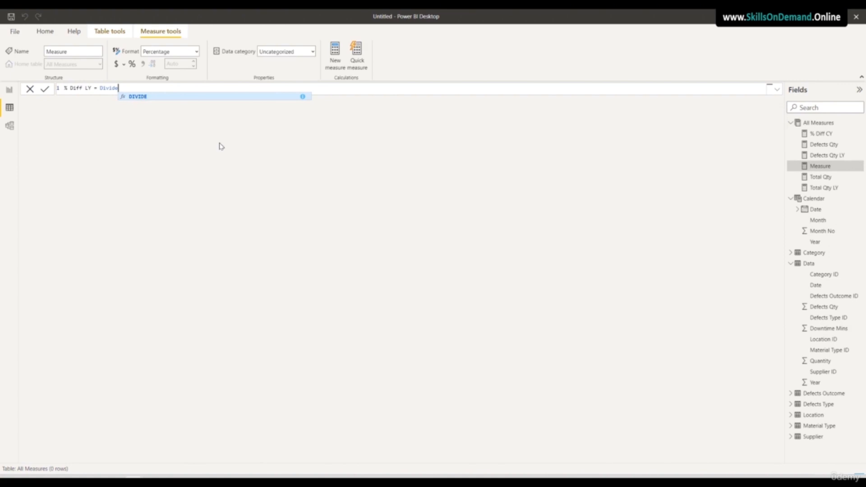
{"action": "key", "text": "Tab"}
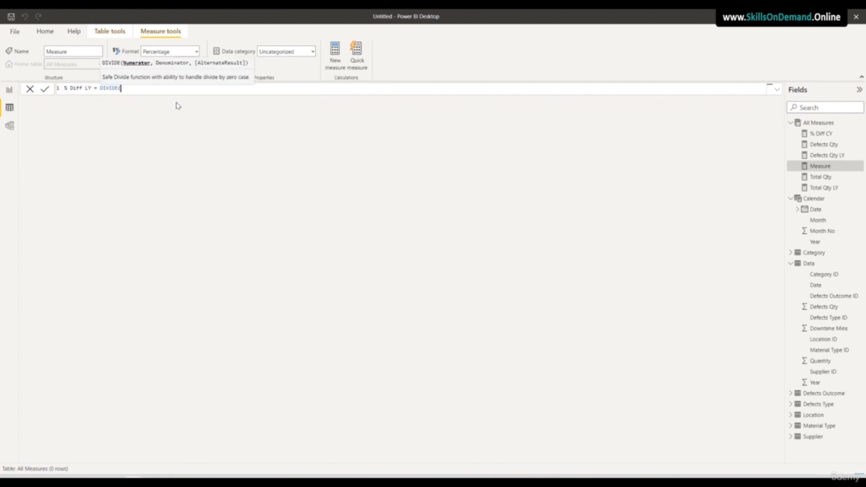
{"action": "type", "text": "Def"}
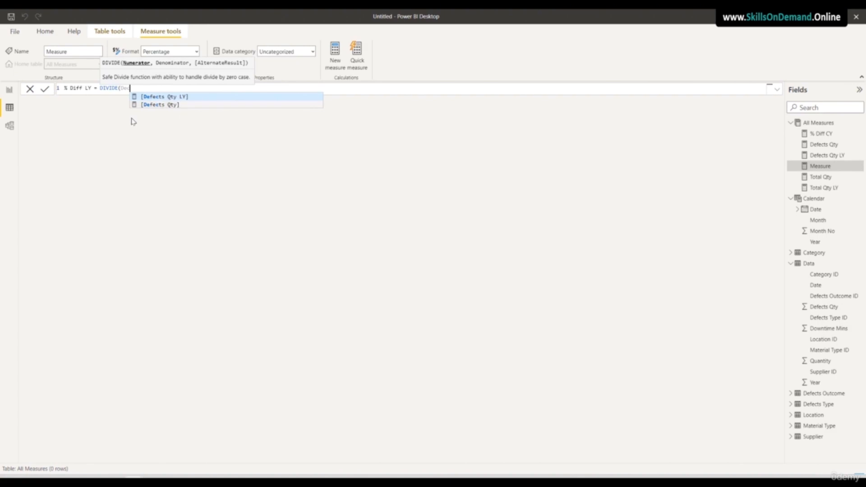
{"action": "left_click", "coordinate": [157, 98]}
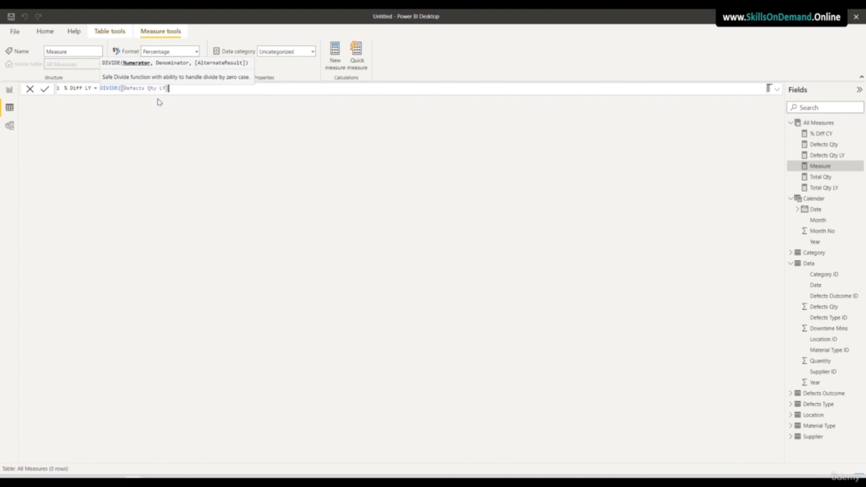
{"action": "type", "text": ", "}
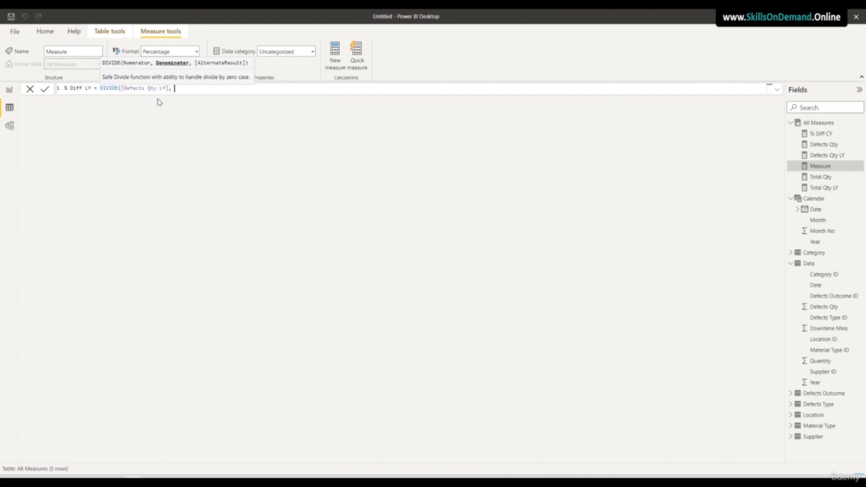
{"action": "type", "text": "["}
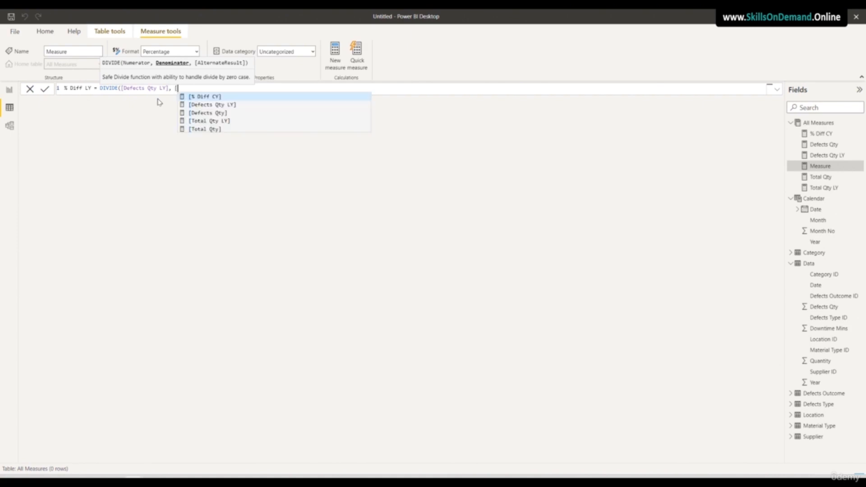
{"action": "left_click", "coordinate": [210, 121]}
{"action": "type", "text": ")"}
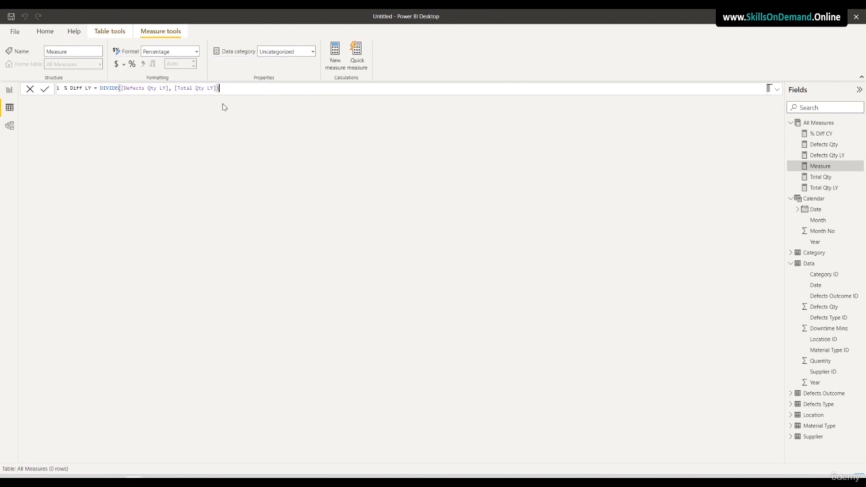
{"action": "key", "text": "Return"}
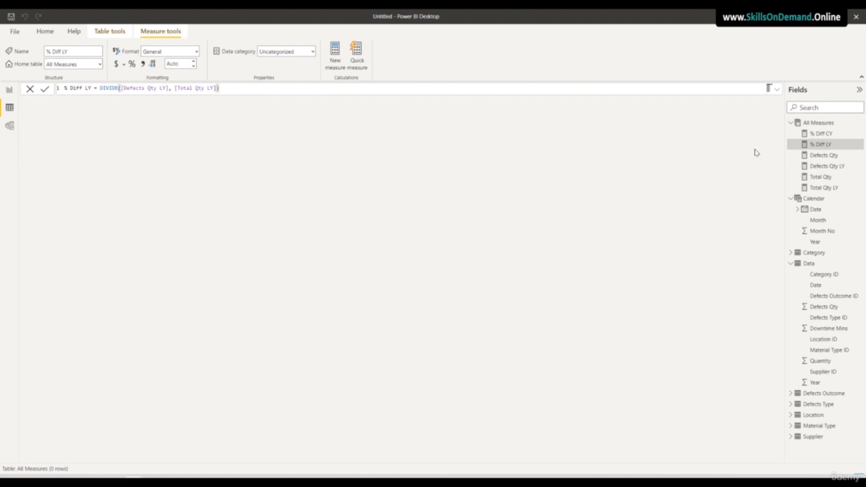
{"action": "left_click", "coordinate": [131, 64]}
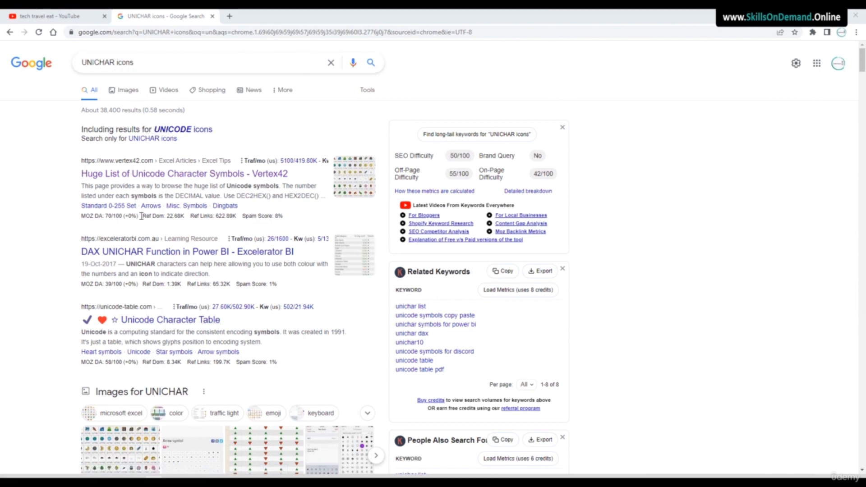
Open Vertex42's Huge List of Unicode Character Symbols and look through its symbol categories down to the last table
{"action": "left_click", "coordinate": [126, 176]}
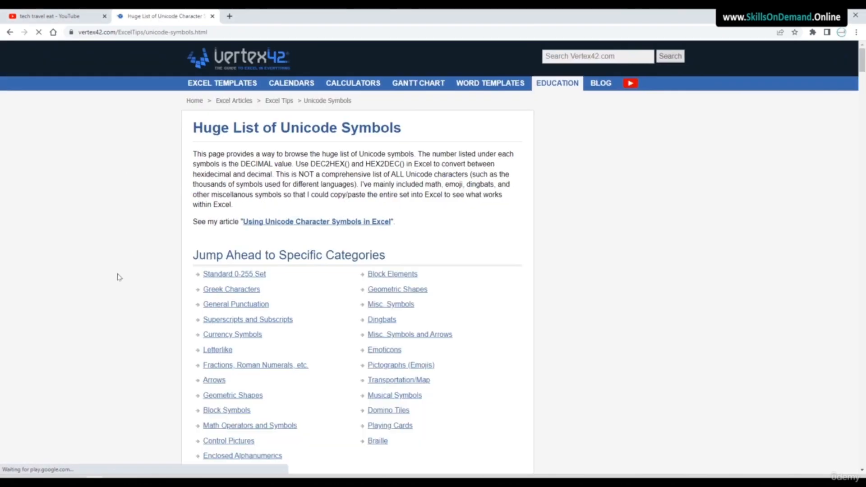
{"action": "scroll", "coordinate": [108, 298], "scroll_direction": "down", "scroll_amount": 10}
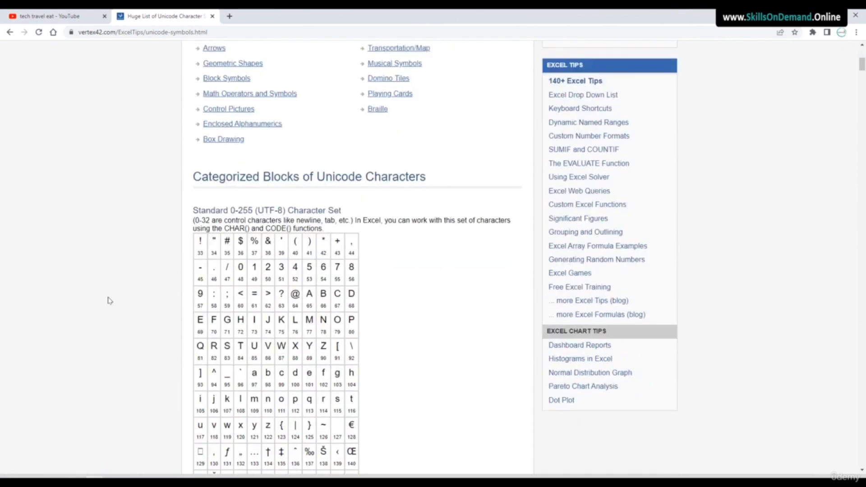
{"action": "scroll", "coordinate": [108, 299], "scroll_direction": "down", "scroll_amount": 15}
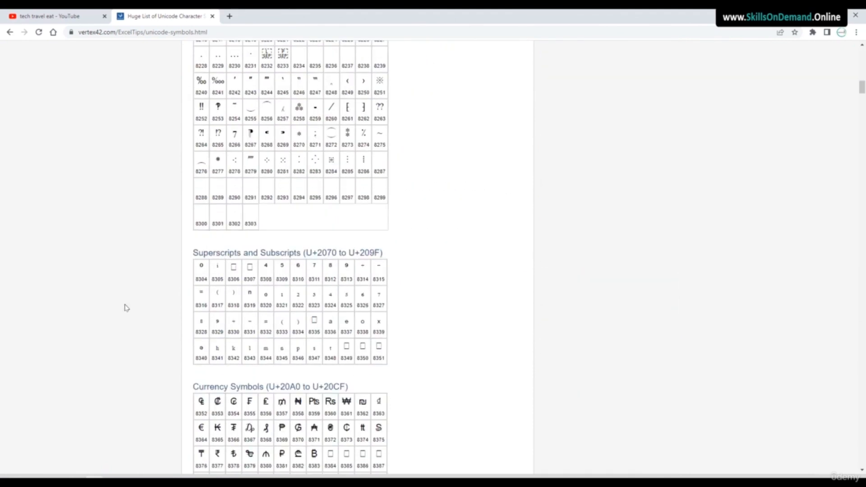
{"action": "scroll", "coordinate": [126, 308], "scroll_direction": "down", "scroll_amount": 15}
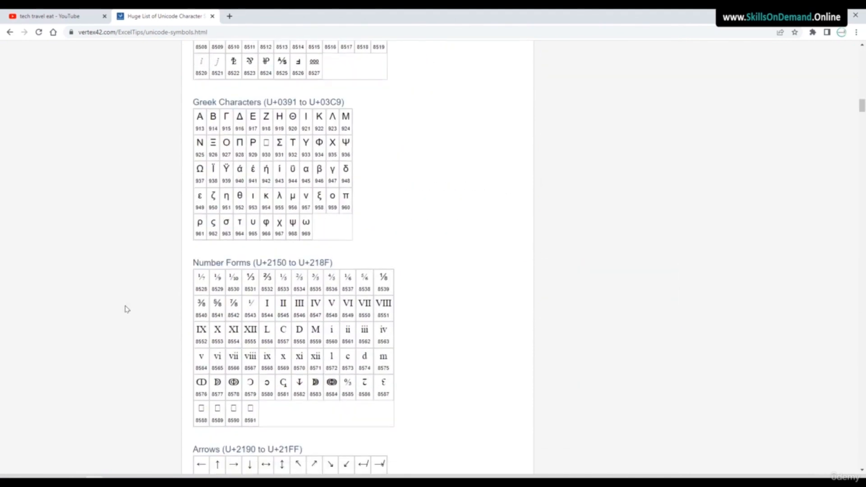
{"action": "scroll", "coordinate": [127, 309], "scroll_direction": "down", "scroll_amount": 20}
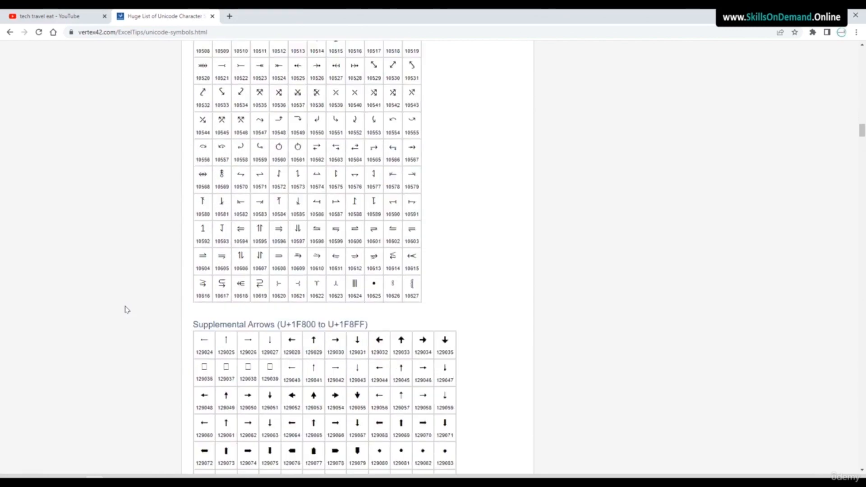
{"action": "scroll", "coordinate": [127, 310], "scroll_direction": "down", "scroll_amount": 15}
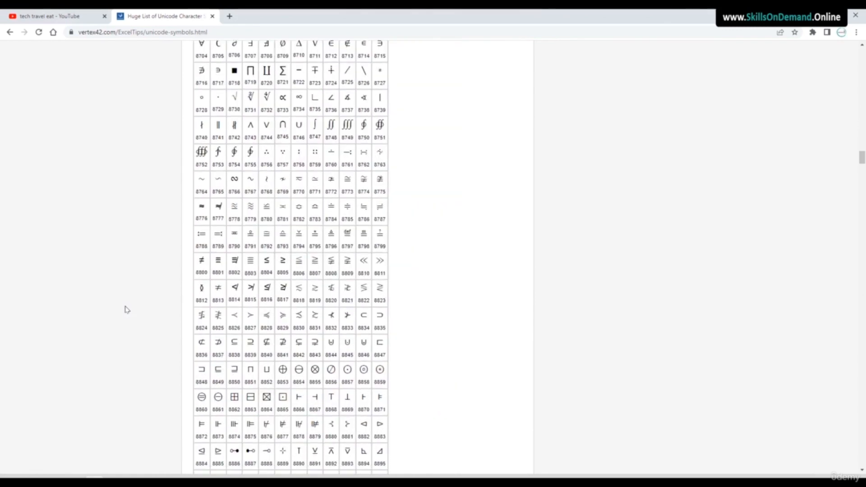
{"action": "scroll", "coordinate": [128, 309], "scroll_direction": "down", "scroll_amount": 20}
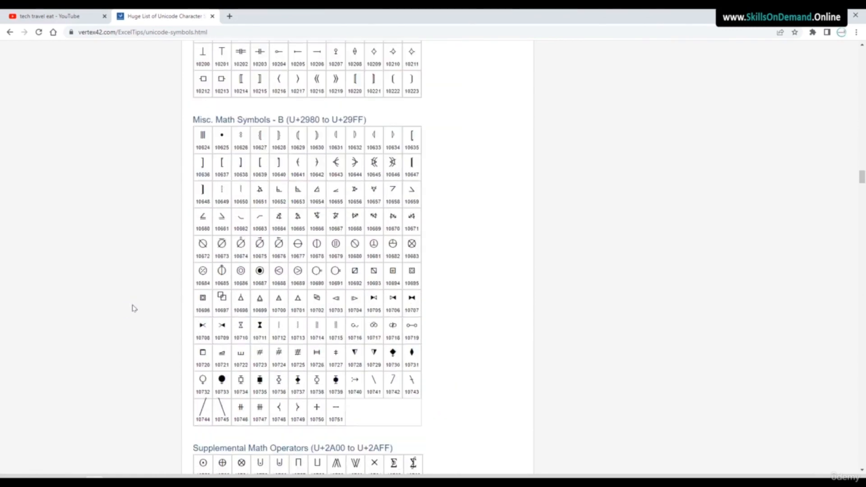
{"action": "scroll", "coordinate": [138, 309], "scroll_direction": "down", "scroll_amount": 20}
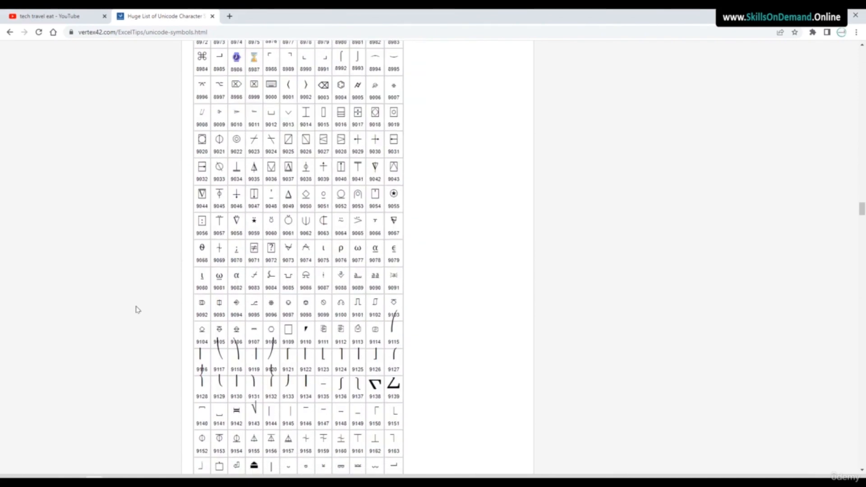
{"action": "scroll", "coordinate": [138, 309], "scroll_direction": "down", "scroll_amount": 18}
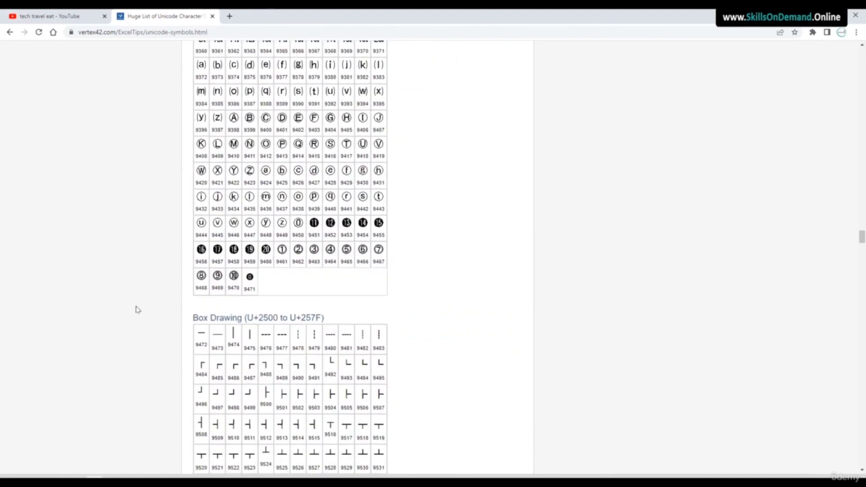
{"action": "scroll", "coordinate": [137, 309], "scroll_direction": "down", "scroll_amount": 14}
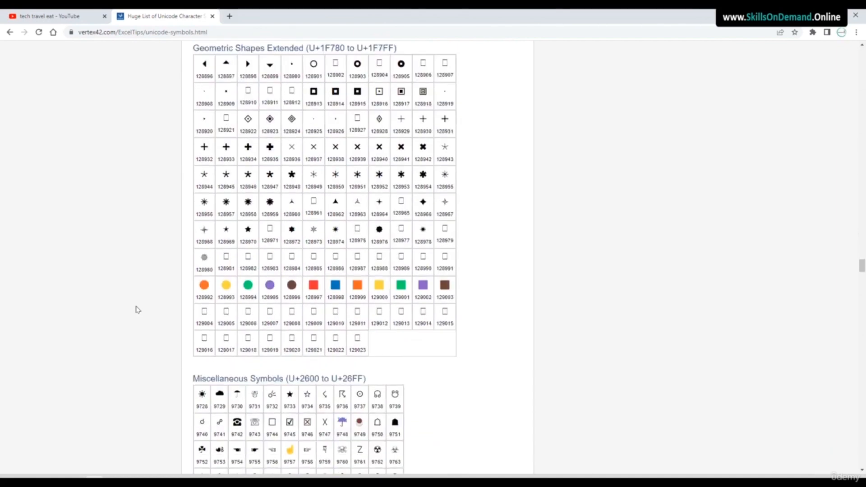
{"action": "scroll", "coordinate": [137, 310], "scroll_direction": "down", "scroll_amount": 5}
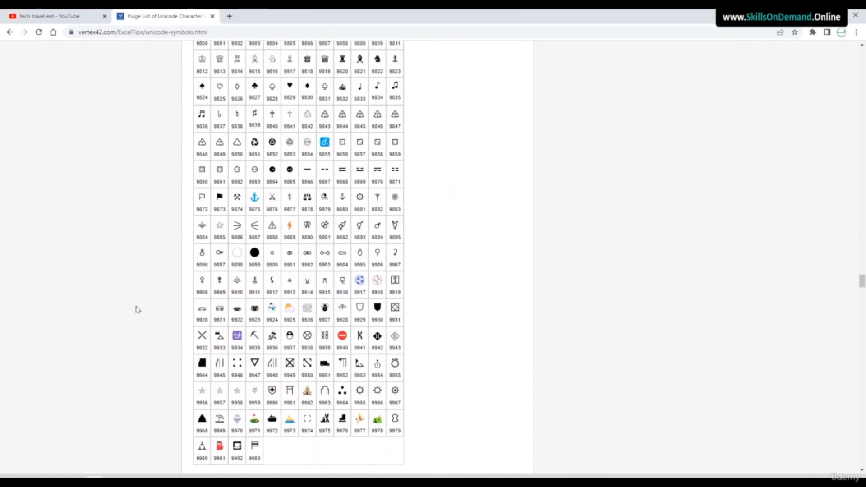
{"action": "scroll", "coordinate": [138, 309], "scroll_direction": "down", "scroll_amount": 6}
{"action": "scroll", "coordinate": [138, 309], "scroll_direction": "down", "scroll_amount": 20}
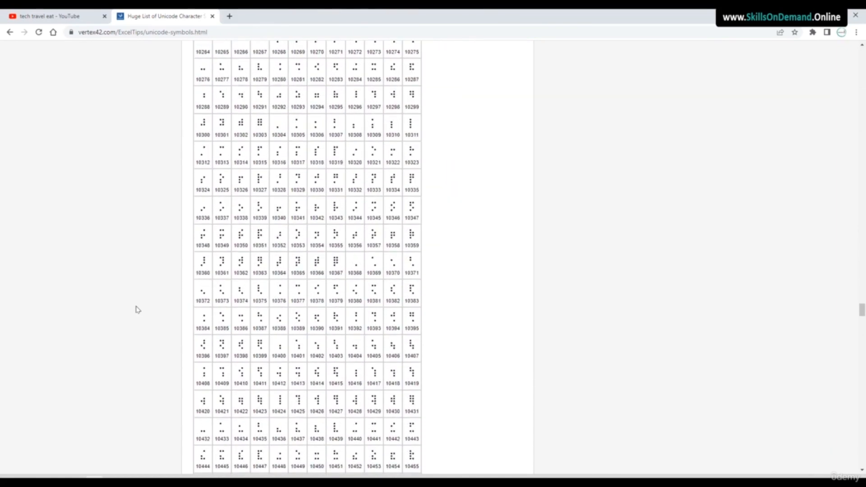
{"action": "scroll", "coordinate": [137, 309], "scroll_direction": "down", "scroll_amount": 20}
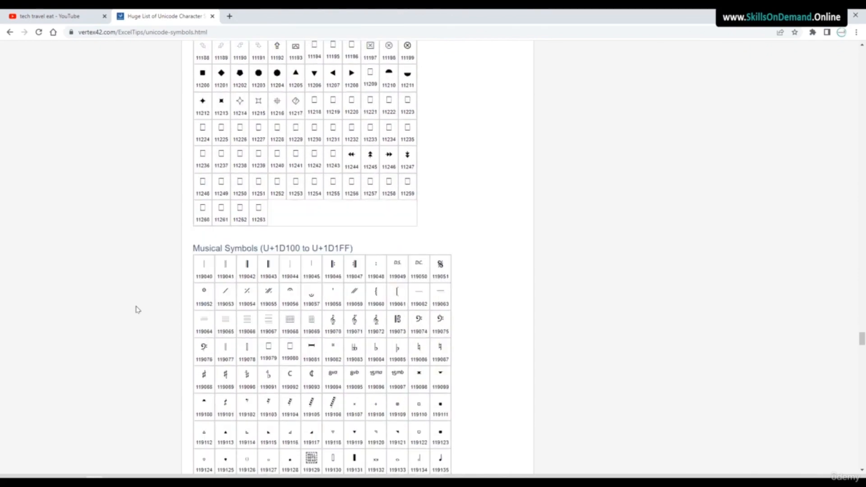
{"action": "scroll", "coordinate": [137, 309], "scroll_direction": "down", "scroll_amount": 20}
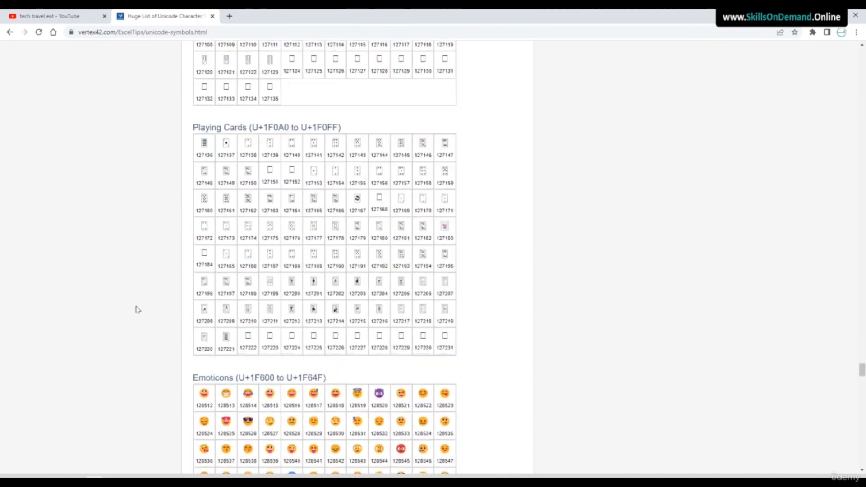
{"action": "scroll", "coordinate": [138, 309], "scroll_direction": "down", "scroll_amount": 19}
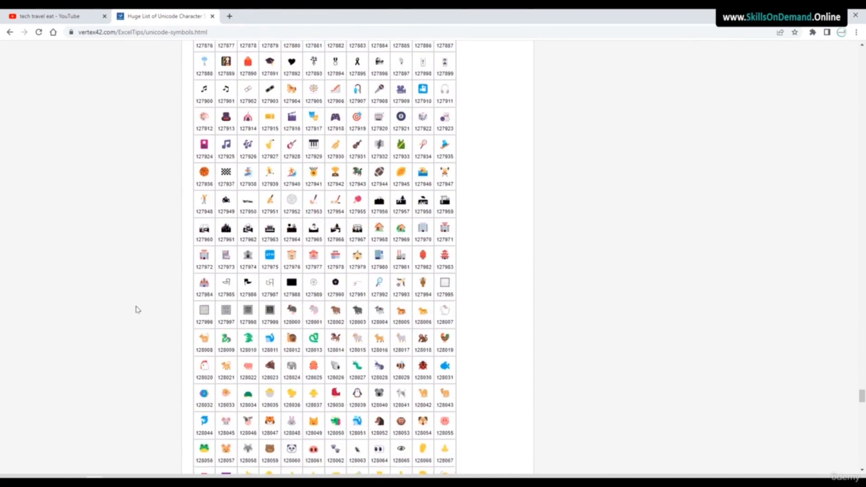
{"action": "scroll", "coordinate": [137, 310], "scroll_direction": "down", "scroll_amount": 20}
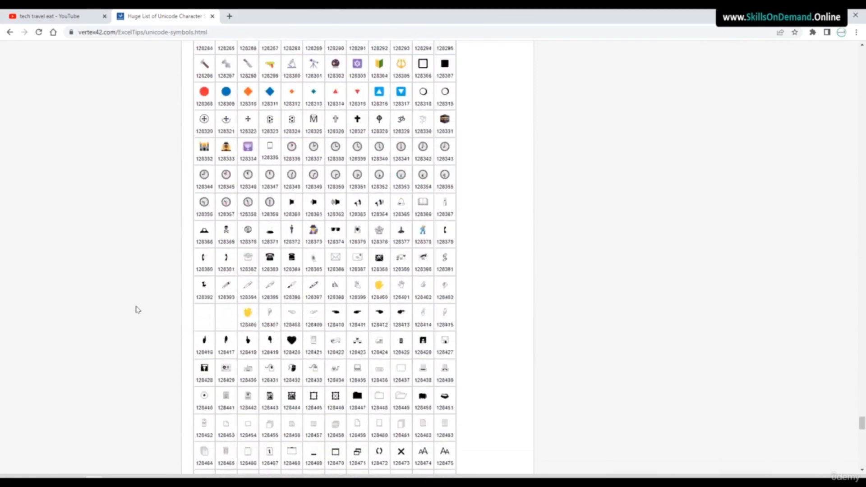
{"action": "scroll", "coordinate": [138, 310], "scroll_direction": "down", "scroll_amount": 14}
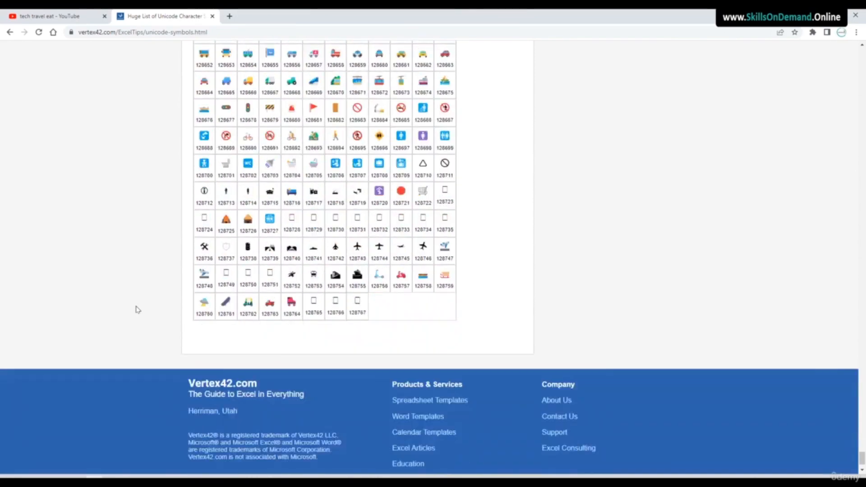
Go back to the Geometric Shapes Extended table and highlight the coloured circle symbols, ending with orange circle 128992
{"action": "scroll", "coordinate": [137, 309], "scroll_direction": "up", "scroll_amount": 9}
{"action": "scroll", "coordinate": [137, 309], "scroll_direction": "up", "scroll_amount": 20}
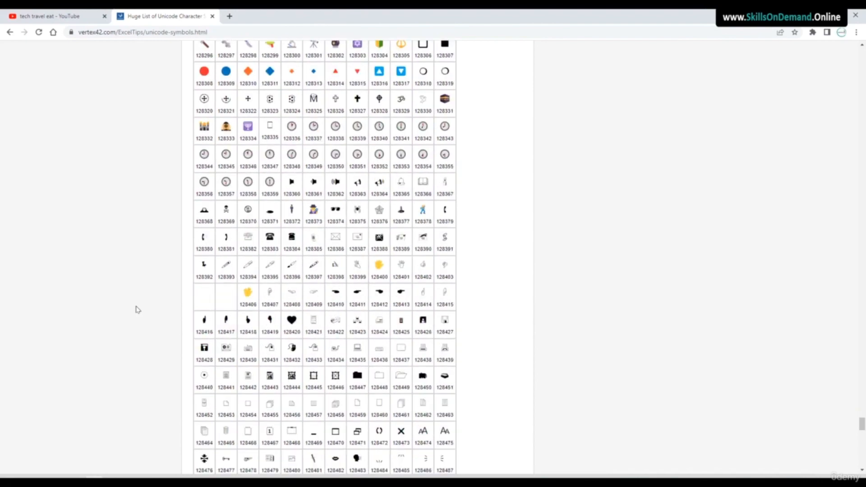
{"action": "scroll", "coordinate": [137, 310], "scroll_direction": "up", "scroll_amount": 20}
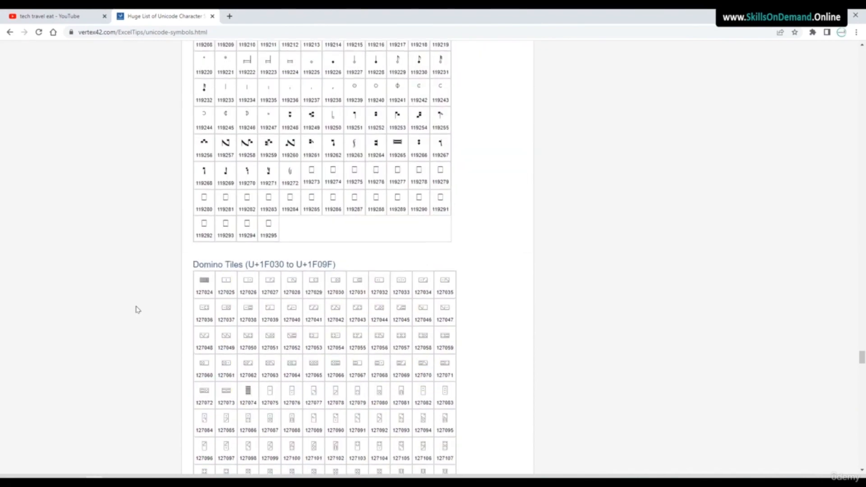
{"action": "scroll", "coordinate": [138, 310], "scroll_direction": "up", "scroll_amount": 20}
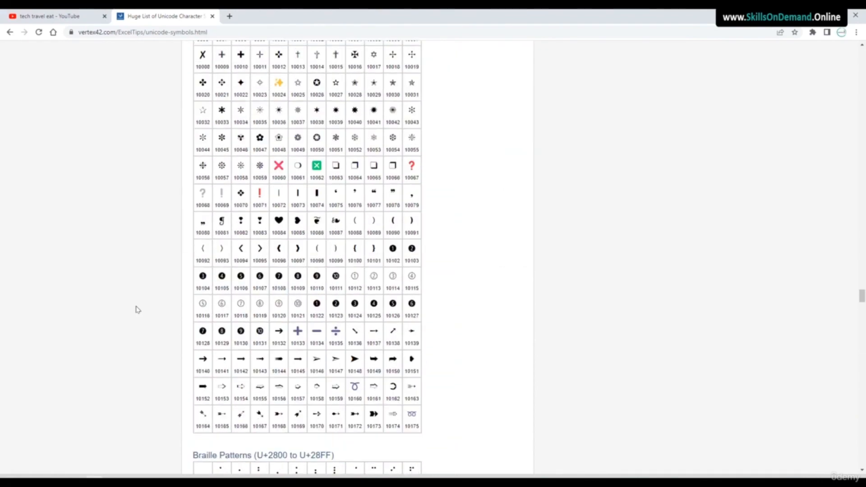
{"action": "scroll", "coordinate": [137, 310], "scroll_direction": "up", "scroll_amount": 16}
{"action": "scroll", "coordinate": [137, 309], "scroll_direction": "down", "scroll_amount": 5}
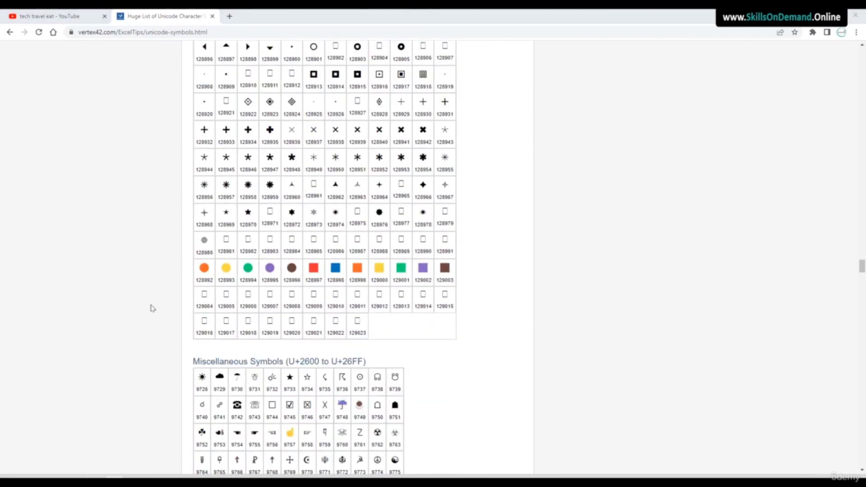
{"action": "mouse_move", "coordinate": [263, 271]}
{"action": "left_mouse_down"}
{"action": "mouse_move", "coordinate": [279, 271]}
{"action": "mouse_move", "coordinate": [261, 272]}
{"action": "left_mouse_up"}
{"action": "double_click", "coordinate": [225, 268]}
{"action": "double_click", "coordinate": [199, 269]}
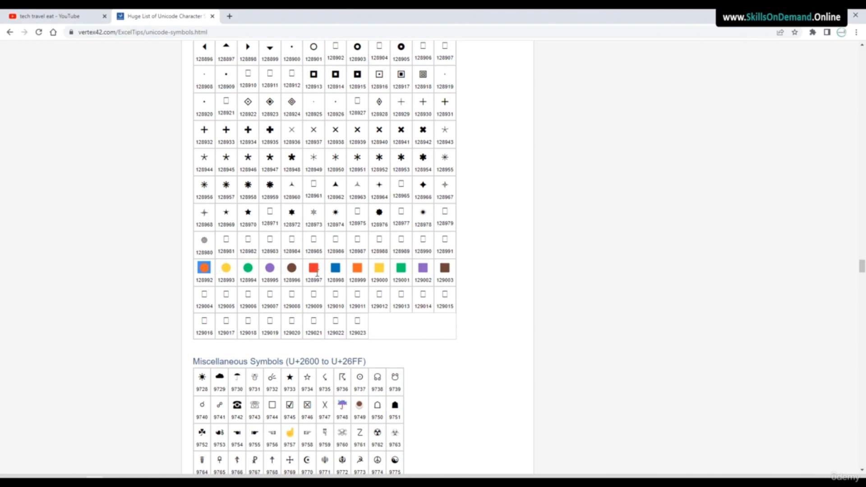
Copy the orange, yellow and green square symbols (128999, 129000, 129001) one after another from the Geometric Shapes Extended table
{"action": "double_click", "coordinate": [356, 269]}
{"action": "right_click", "coordinate": [356, 270]}
{"action": "left_click", "coordinate": [377, 278]}
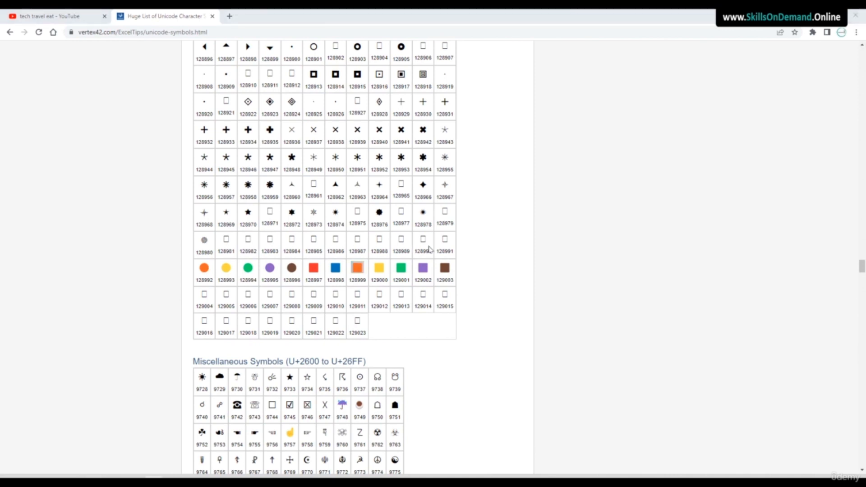
{"action": "double_click", "coordinate": [376, 268]}
{"action": "right_click", "coordinate": [385, 270]}
{"action": "left_click", "coordinate": [404, 280]}
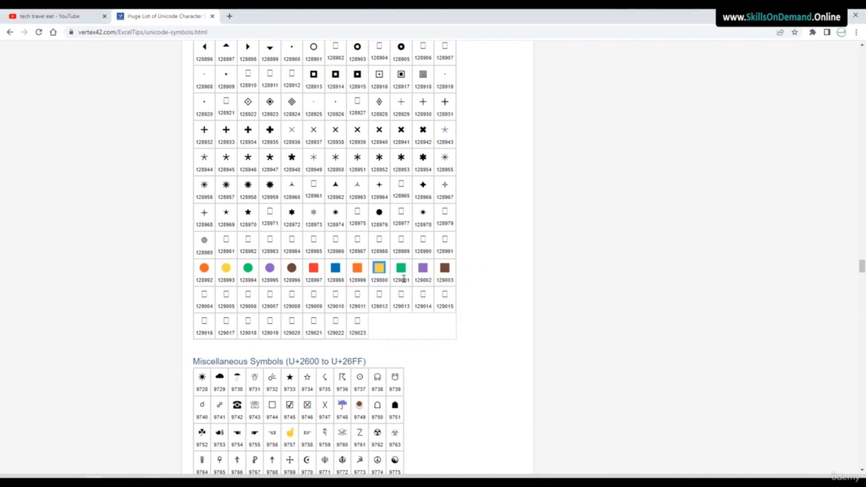
{"action": "double_click", "coordinate": [401, 268]}
{"action": "right_click", "coordinate": [403, 270]}
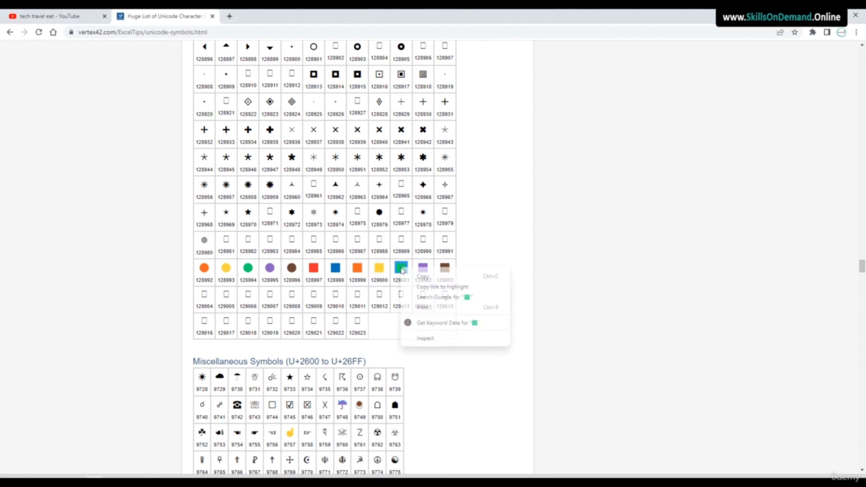
{"action": "left_click", "coordinate": [423, 277]}
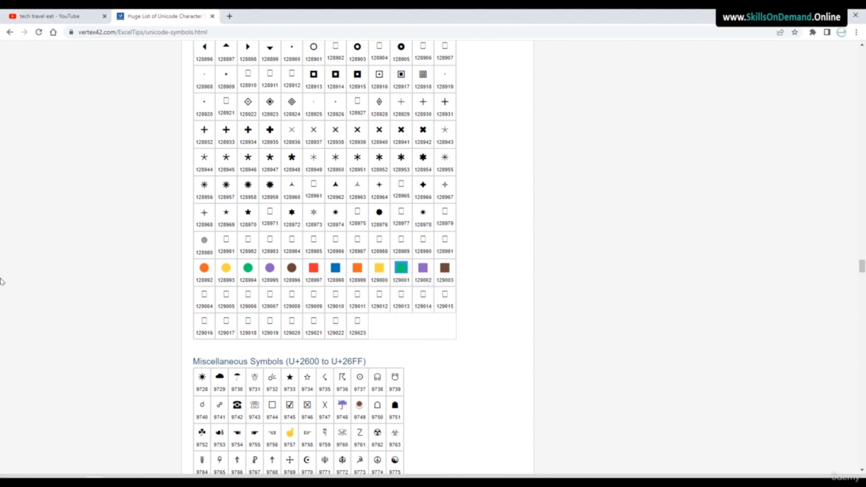
Switch to Power BI Desktop and look through the emoji picker's categories and recently used symbols, closing it without inserting any
{"action": "left_click", "coordinate": [133, 481]}
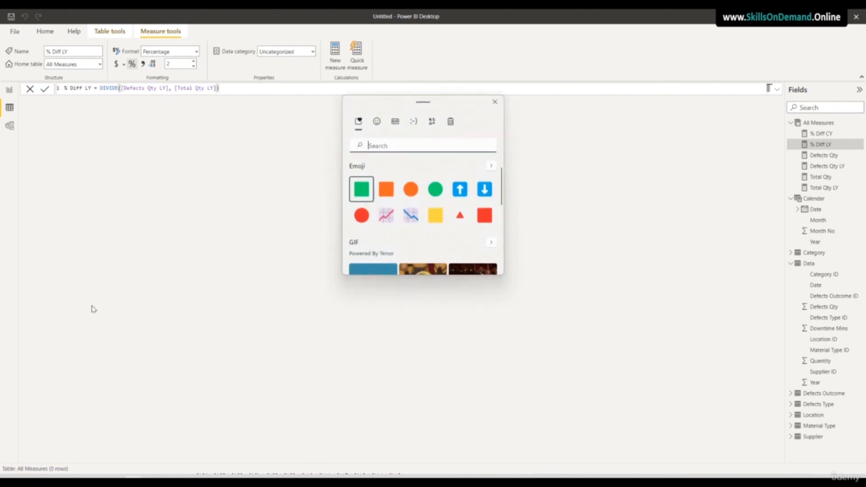
{"action": "left_click", "coordinate": [379, 121]}
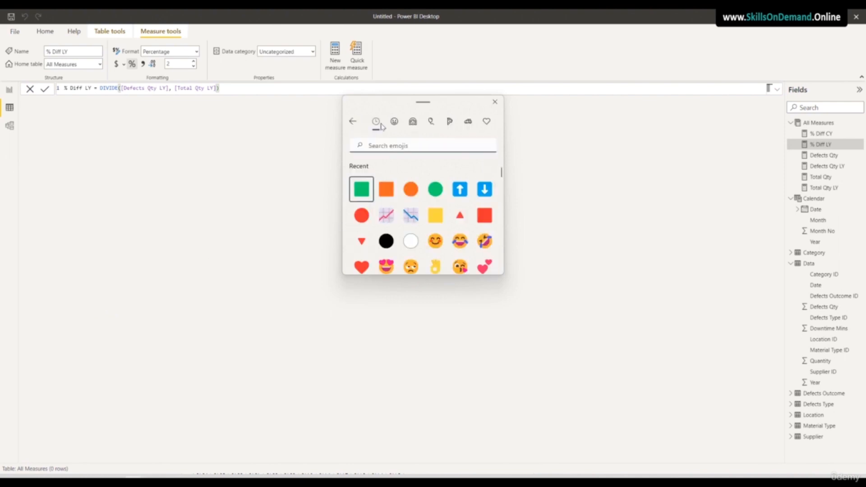
{"action": "left_click", "coordinate": [395, 124]}
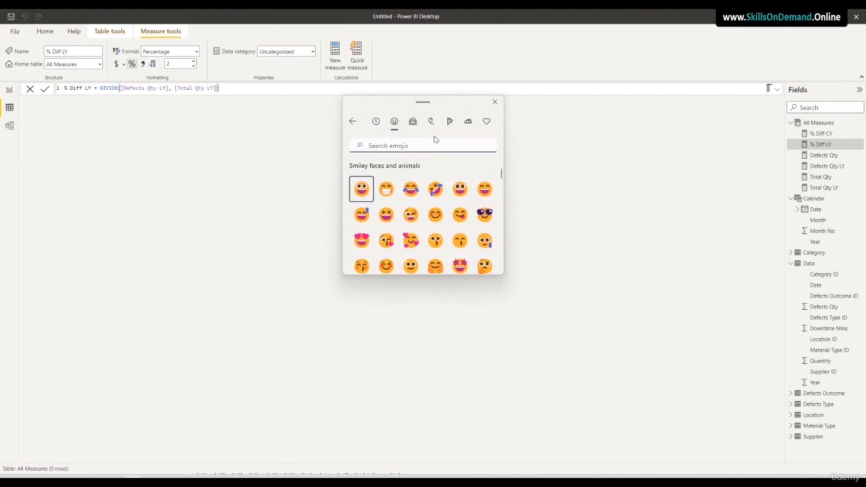
{"action": "left_click", "coordinate": [412, 123]}
{"action": "left_click", "coordinate": [432, 121]}
{"action": "left_click", "coordinate": [450, 129]}
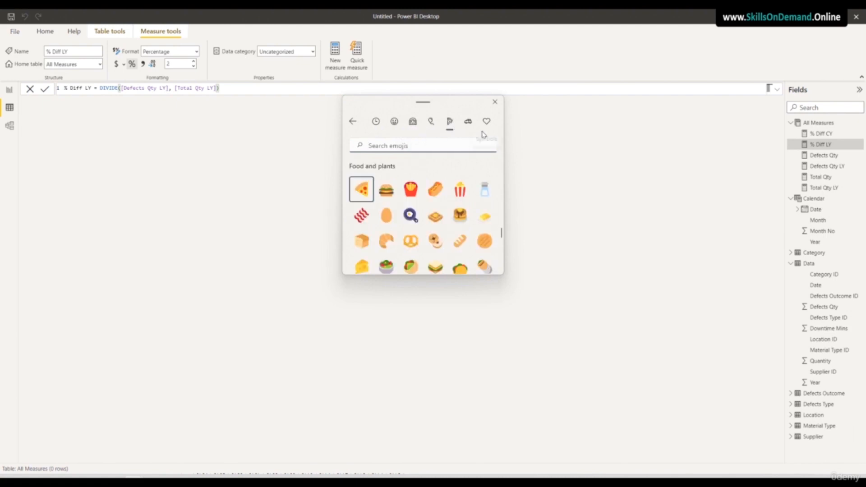
{"action": "left_click", "coordinate": [470, 125]}
{"action": "left_click", "coordinate": [488, 125]}
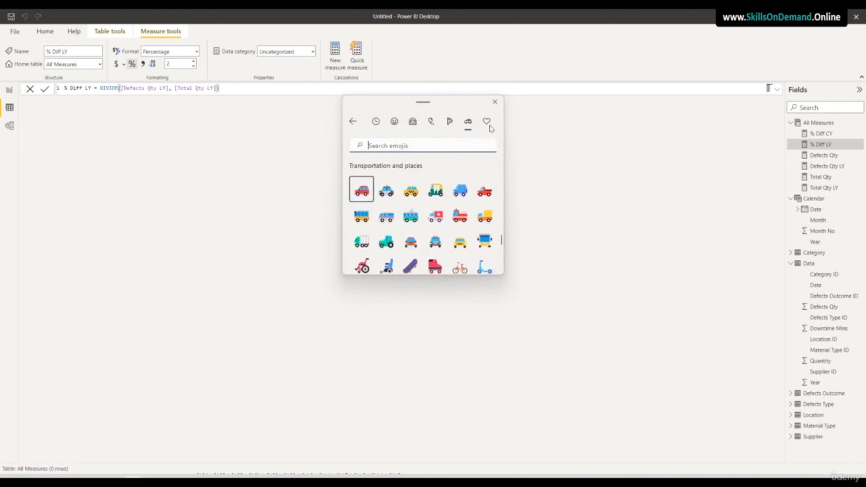
{"action": "left_click", "coordinate": [393, 126]}
{"action": "left_click", "coordinate": [377, 125]}
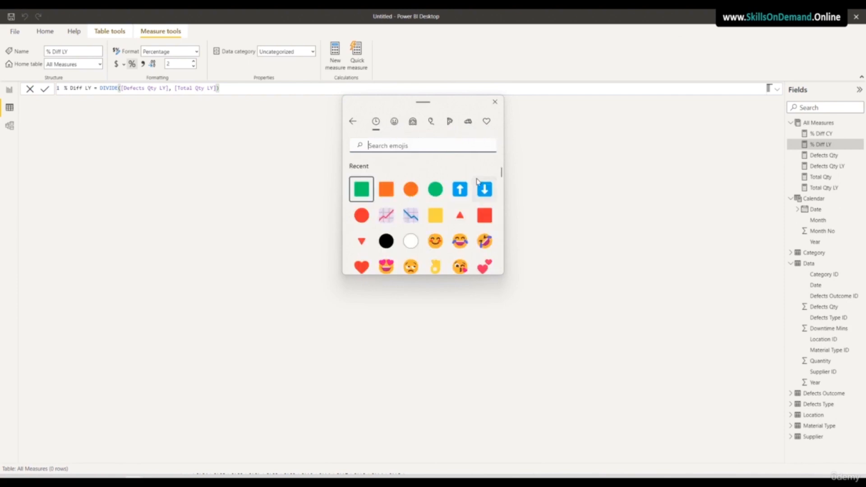
{"action": "scroll", "coordinate": [449, 224], "scroll_direction": "down", "scroll_amount": 5}
{"action": "scroll", "coordinate": [448, 226], "scroll_direction": "down", "scroll_amount": 5}
{"action": "scroll", "coordinate": [446, 228], "scroll_direction": "up", "scroll_amount": 8}
{"action": "scroll", "coordinate": [446, 229], "scroll_direction": "up", "scroll_amount": 5}
{"action": "left_click", "coordinate": [224, 228]}
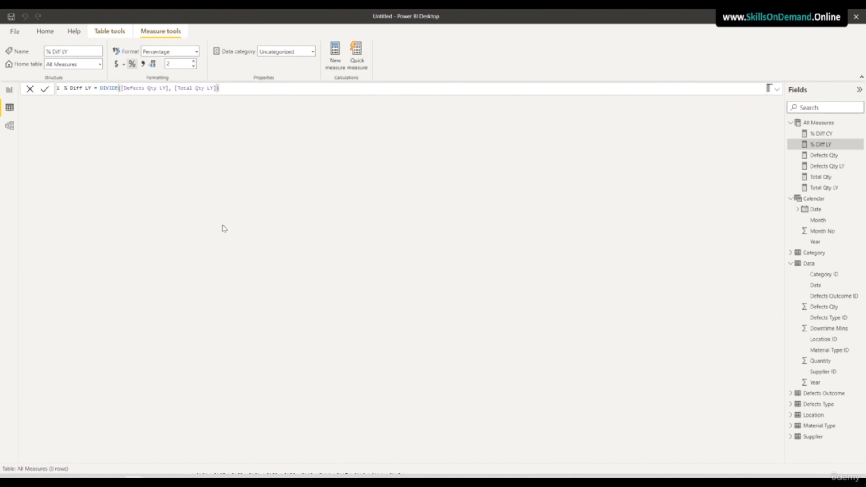
Start a new measure Status CY in the All Measures table with the variable line VAR Division = DIVIDE(
{"action": "left_click", "coordinate": [814, 123]}
{"action": "right_click", "coordinate": [813, 123]}
{"action": "left_click", "coordinate": [756, 127]}
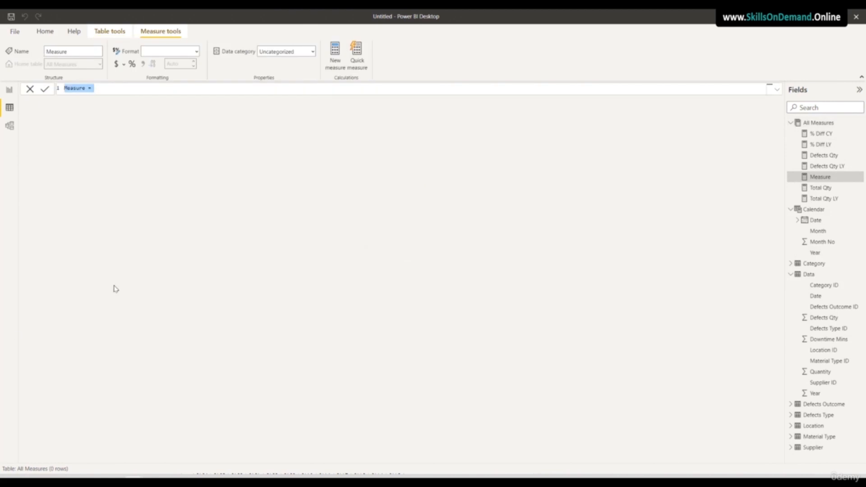
{"action": "type", "text": "Status CY ="}
{"action": "key", "text": "shift+Return"}
{"action": "type", "text": "VAR"}
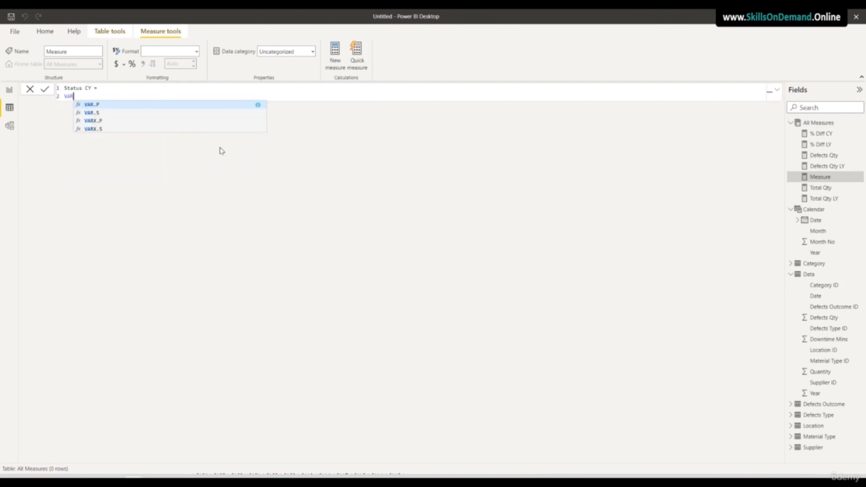
{"action": "type", "text": " Divi"}
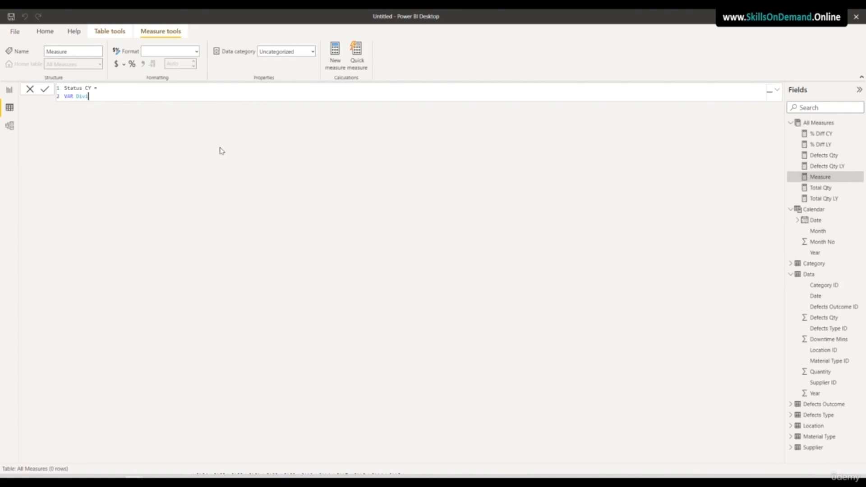
{"action": "type", "text": "sion = Divide"}
{"action": "left_click", "coordinate": [148, 107]}
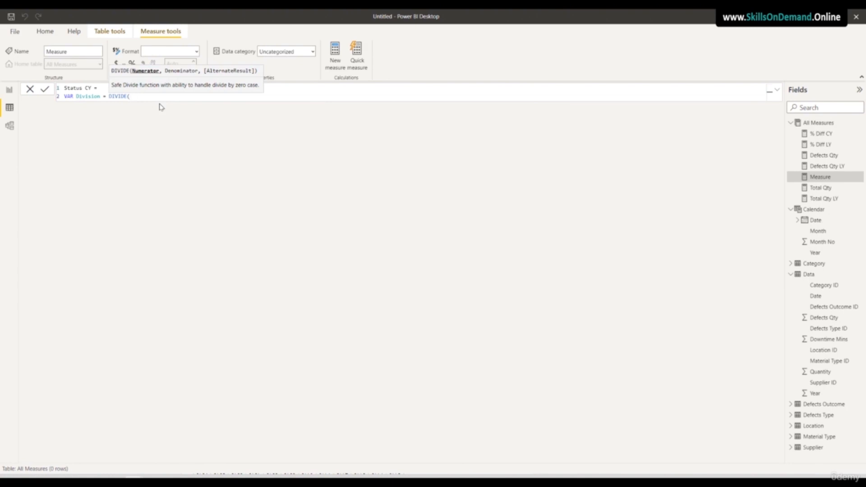
Complete the Division variable of the Status CY measure as DIVIDE([Defects Qty], [Total Qty])
{"action": "type", "text": "[de"}
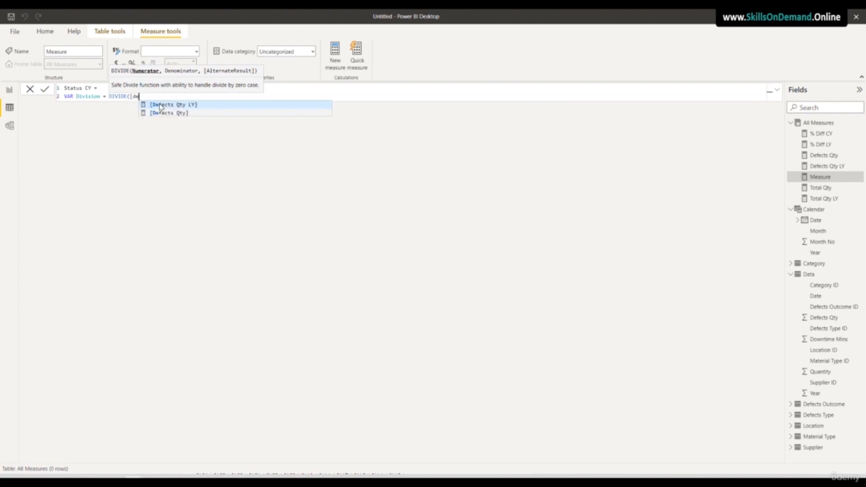
{"action": "left_click", "coordinate": [168, 113]}
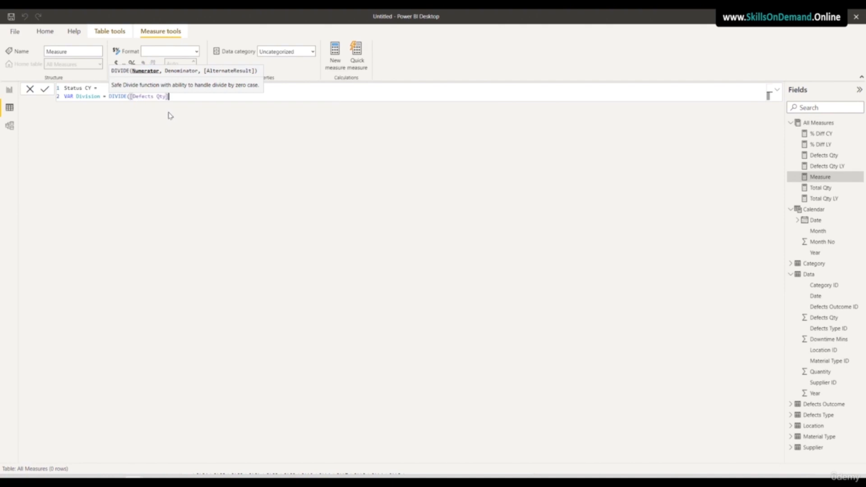
{"action": "type", "text": ", [t"}
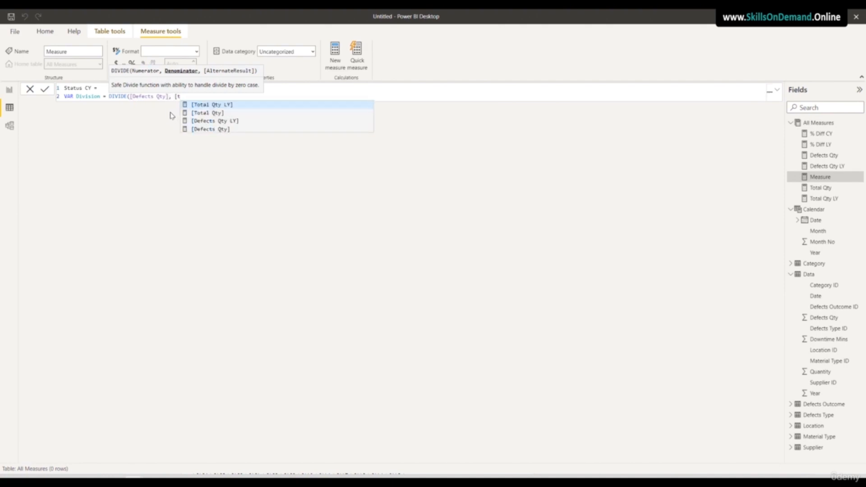
{"action": "left_click", "coordinate": [216, 114]}
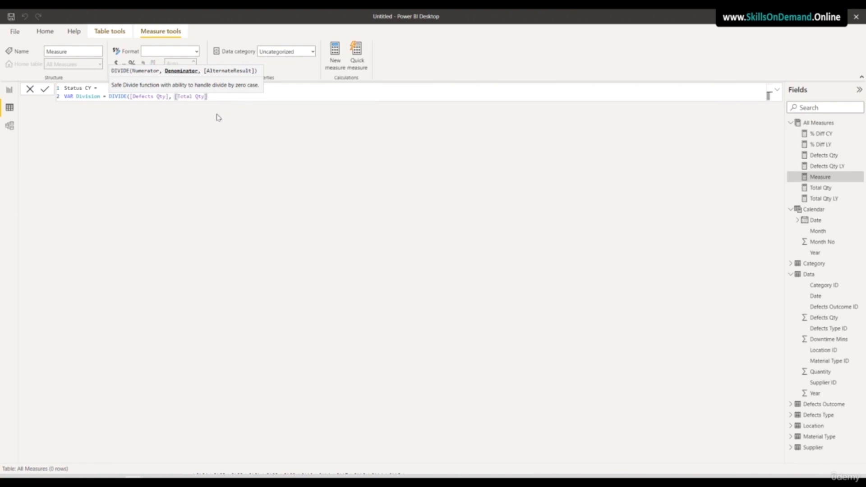
{"action": "type", "text": ")"}
{"action": "key", "text": "Return"}
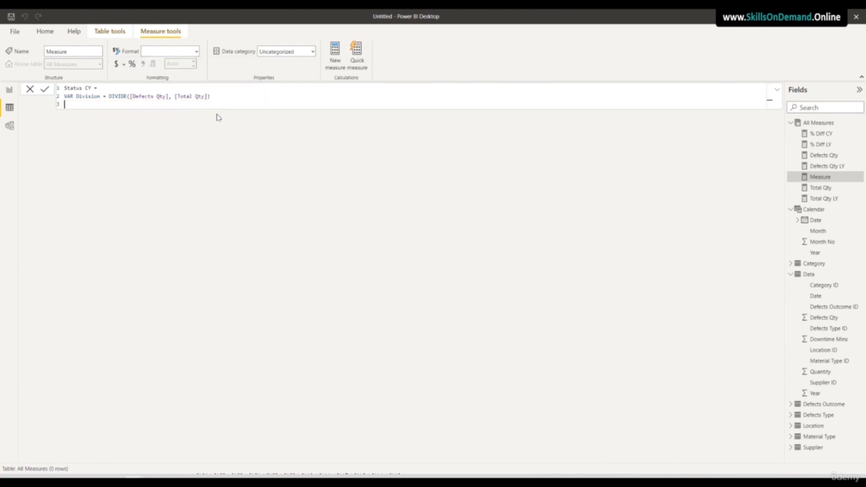
Add a DivStatus variable to the Status CY formula with an IF that tests Division>0.02
{"action": "type", "text": "VAR Di"}
{"action": "type", "text": "Status = if"}
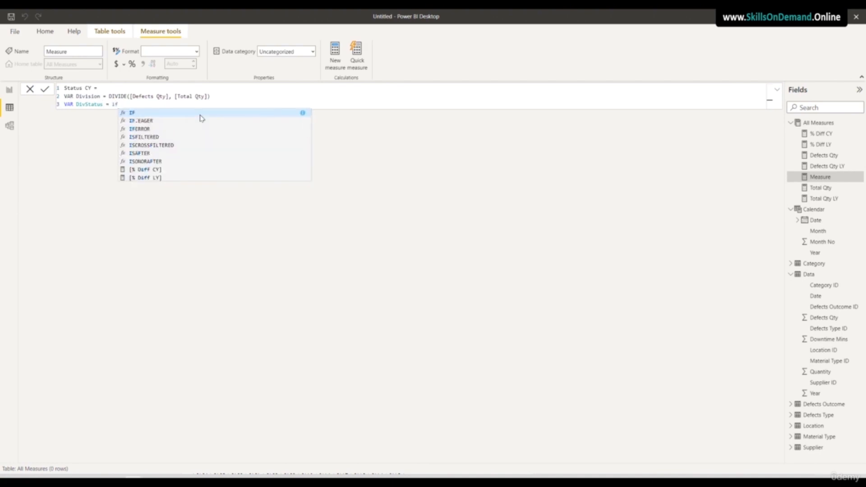
{"action": "left_click", "coordinate": [143, 113]}
{"action": "type", "text": "Divi"}
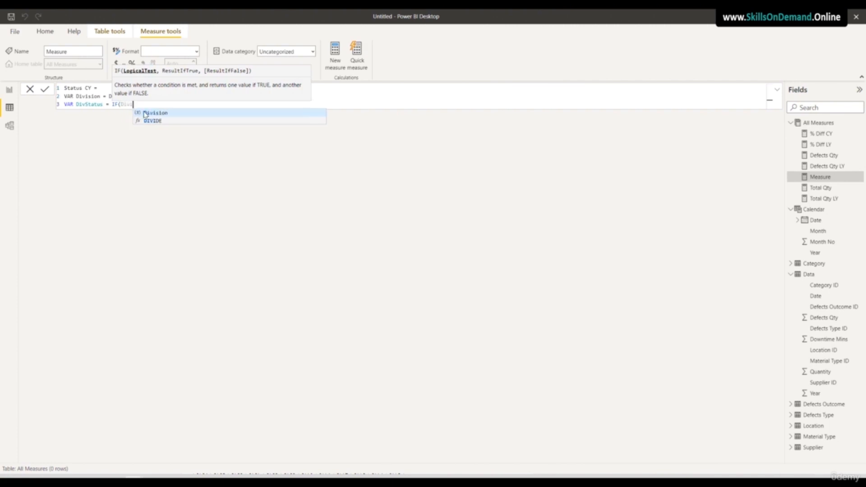
{"action": "type", "text": "sion"}
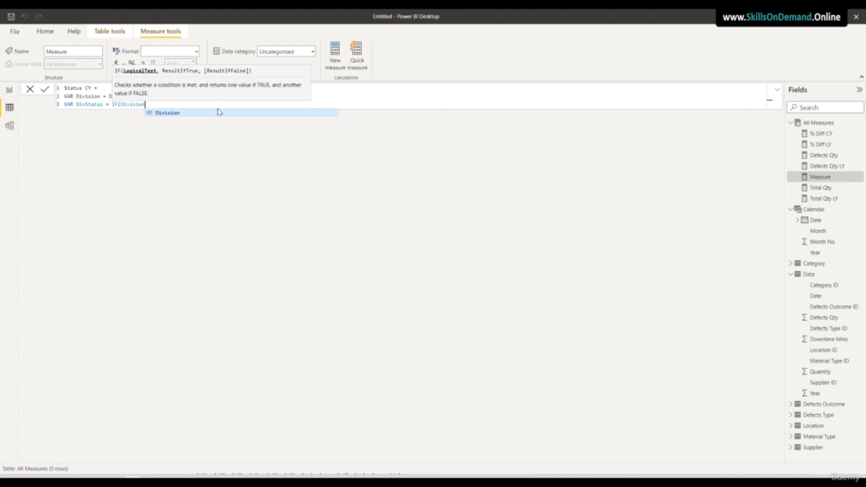
{"action": "type", "text": ">0.02"}
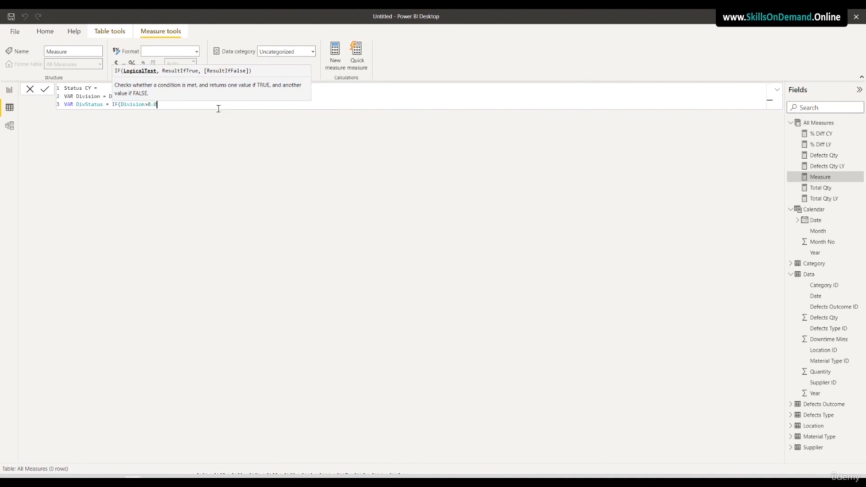
{"action": "type", "text": ", \""}
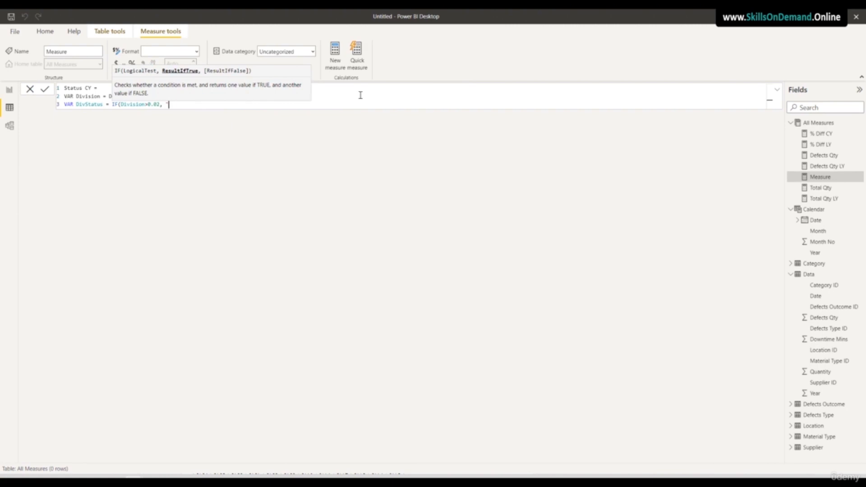
Make the DivStatus IF return an orange circle emoji when true and a green circle emoji when false
{"action": "left_click", "coordinate": [335, 91]}
{"action": "left_click", "coordinate": [175, 104]}
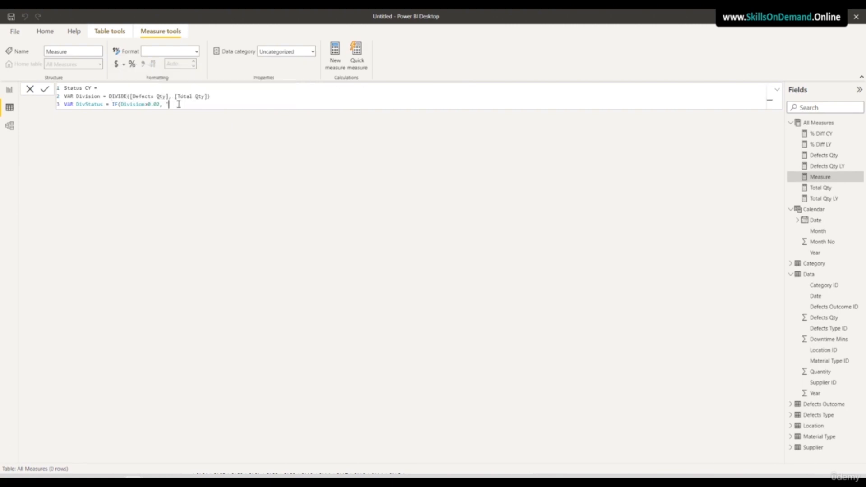
{"action": "key", "text": "super+period"}
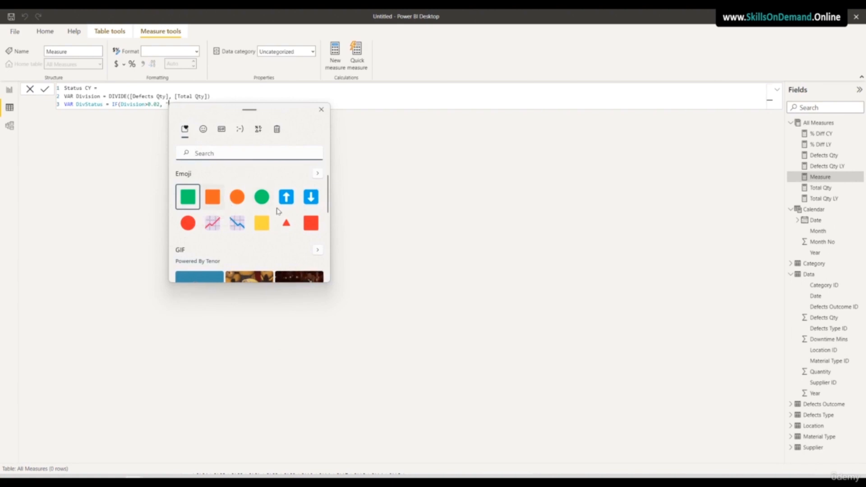
{"action": "left_click", "coordinate": [237, 198]}
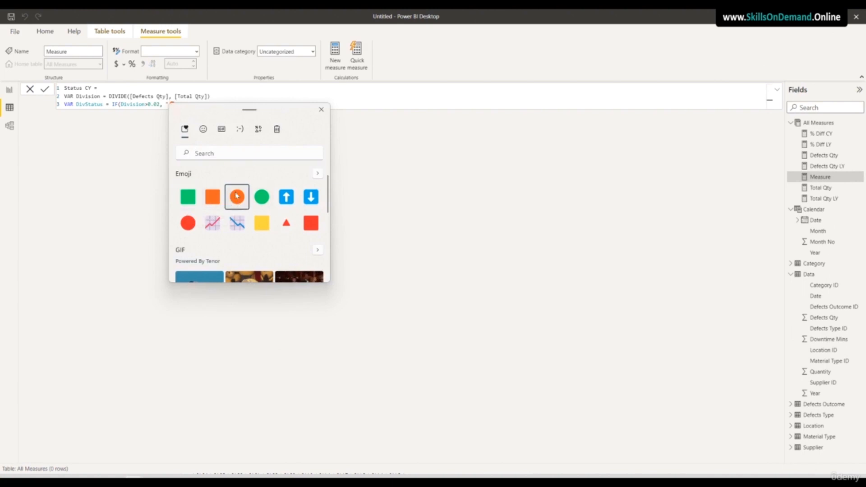
{"action": "left_click", "coordinate": [360, 105]}
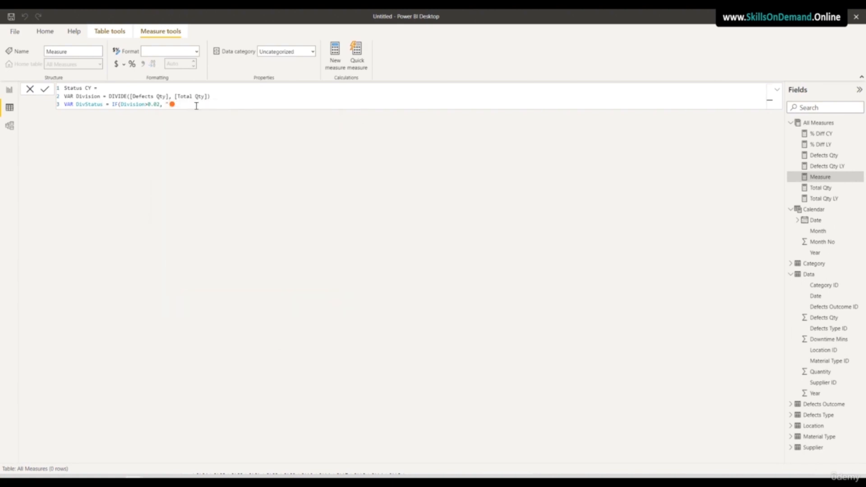
{"action": "type", "text": "\", \""}
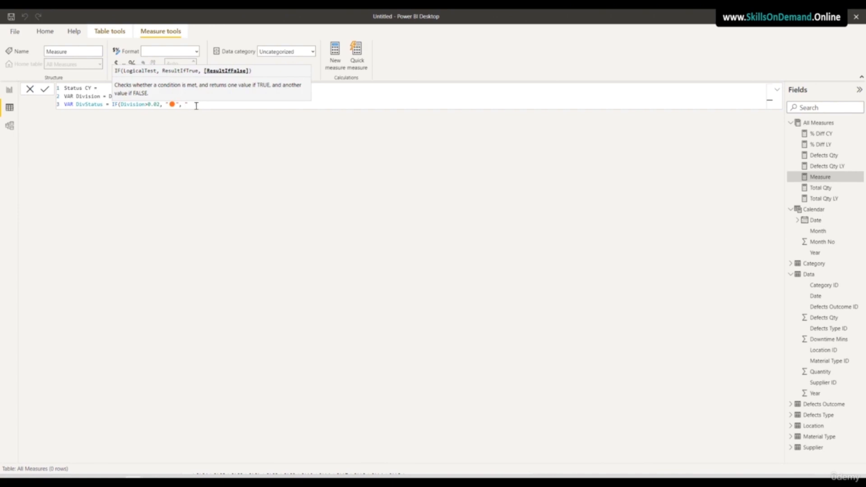
{"action": "key", "text": "super+period"}
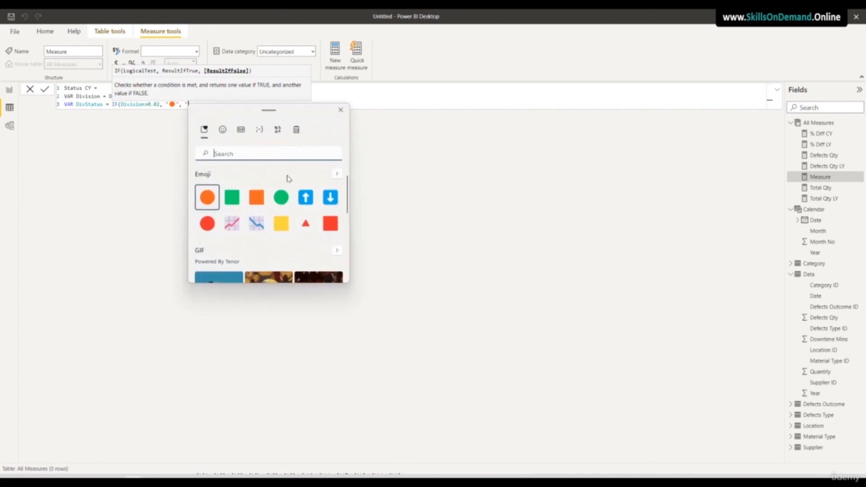
{"action": "left_click", "coordinate": [281, 197]}
{"action": "left_click", "coordinate": [378, 105]}
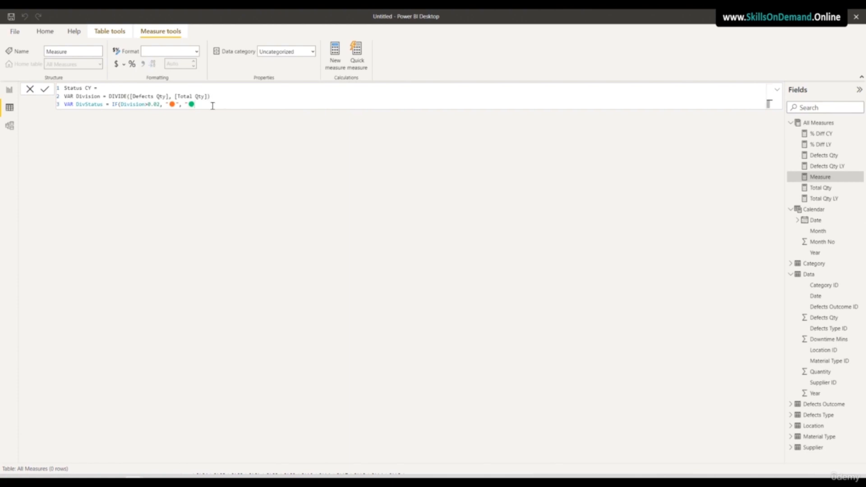
{"action": "type", "text": "\")"}
End the Status CY formula with Return DivStatus, set off by a blank line, and commit the measure
{"action": "key", "text": "shift+Return"}
{"action": "key", "text": "shift+Return"}
{"action": "type", "text": "R"}
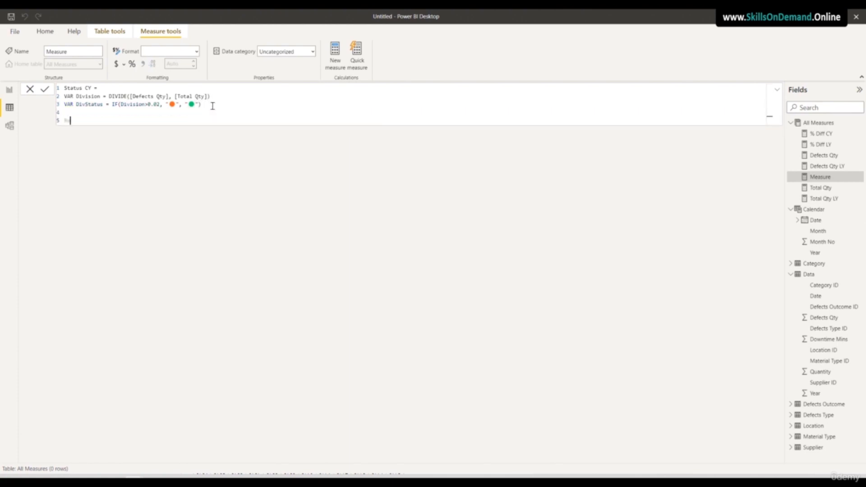
{"action": "type", "text": "eturn"}
{"action": "key", "text": "shift+Return"}
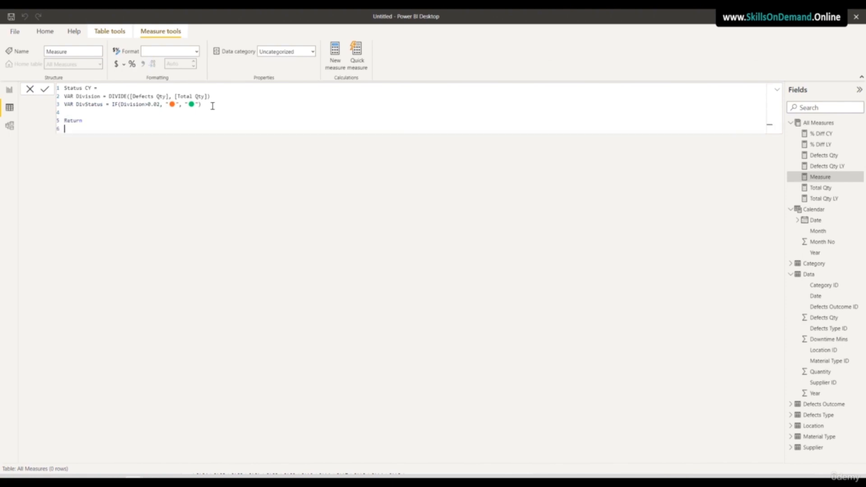
{"action": "type", "text": "Div"}
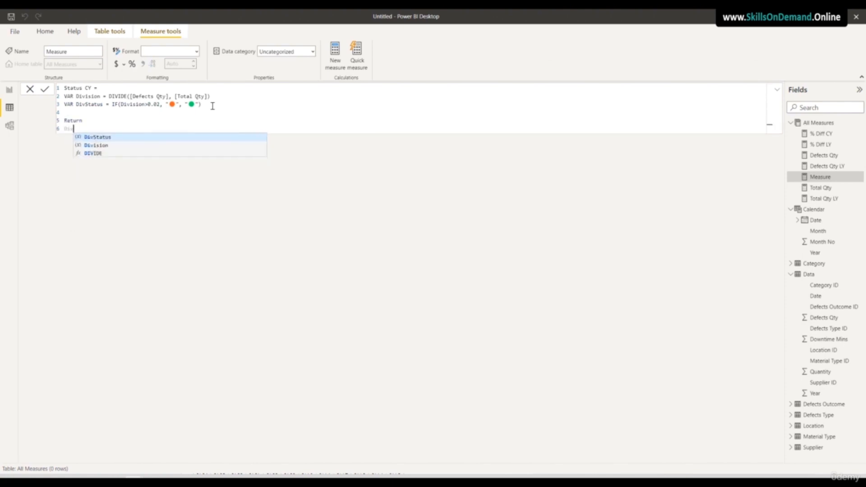
{"action": "left_click", "coordinate": [99, 137]}
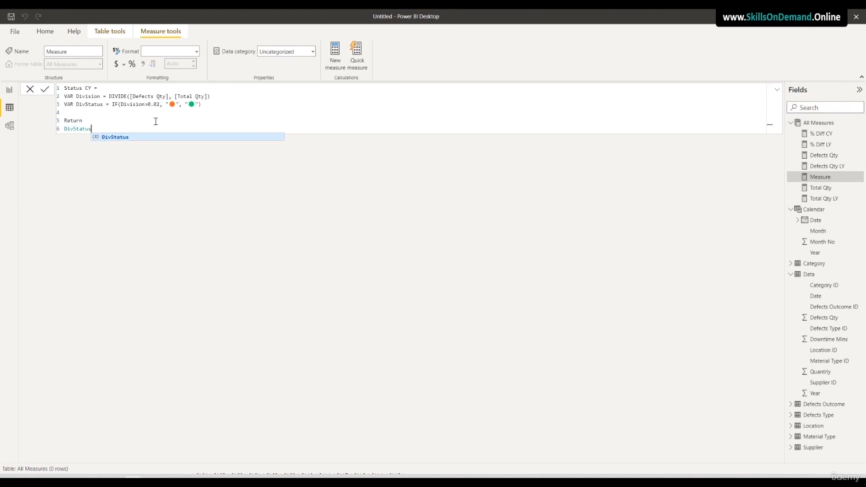
{"action": "left_click", "coordinate": [153, 119]}
{"action": "left_click", "coordinate": [109, 128]}
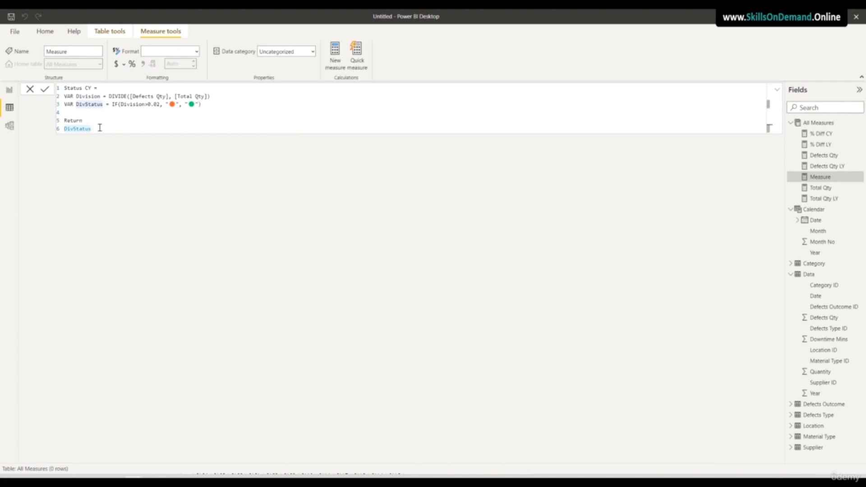
{"action": "key", "text": "Return"}
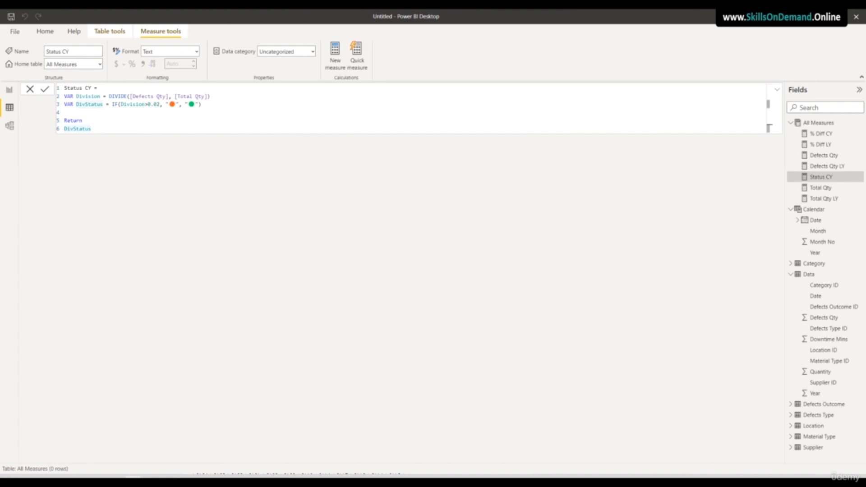
Copy the whole Status CY formula into a new measure in the All Measures table
{"action": "left_click_drag", "start_coordinate": [98, 129], "coordinate": [64, 87]}
{"action": "key", "text": "ctrl+c"}
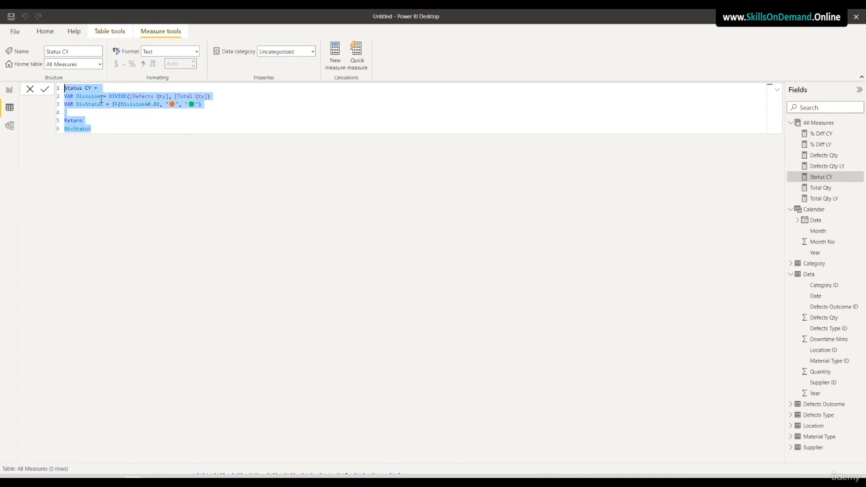
{"action": "left_click", "coordinate": [146, 193]}
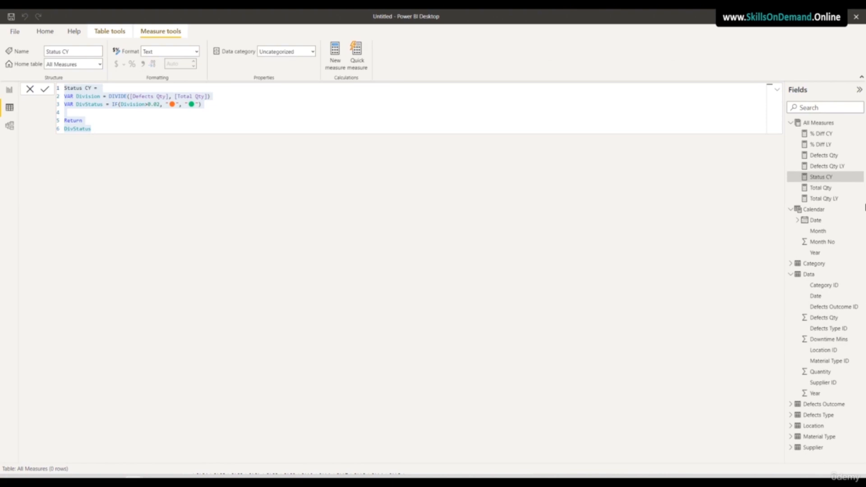
{"action": "left_click", "coordinate": [812, 128]}
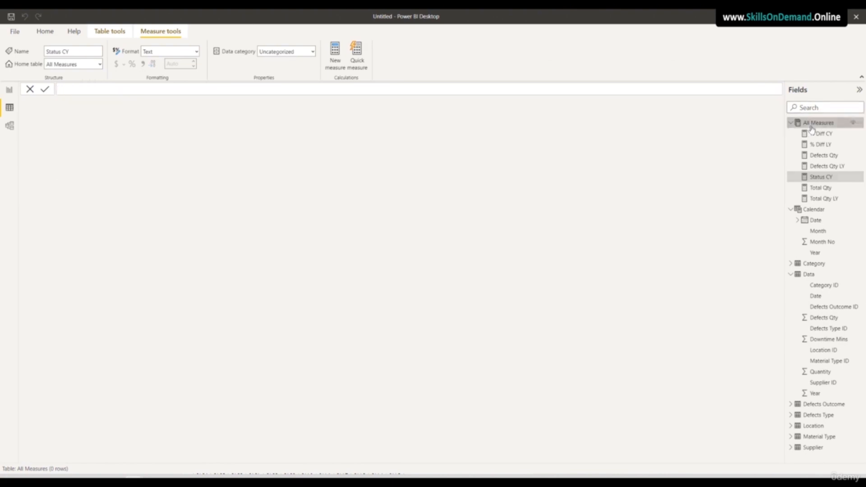
{"action": "right_click", "coordinate": [811, 129]}
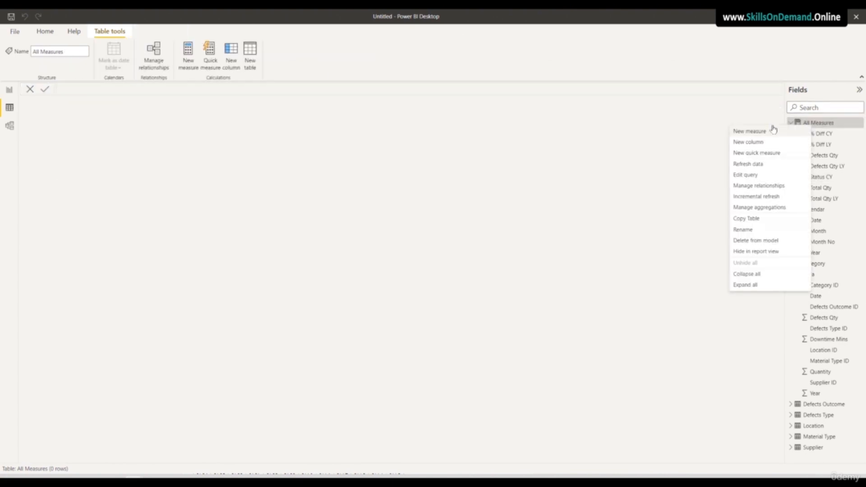
{"action": "left_click", "coordinate": [749, 132]}
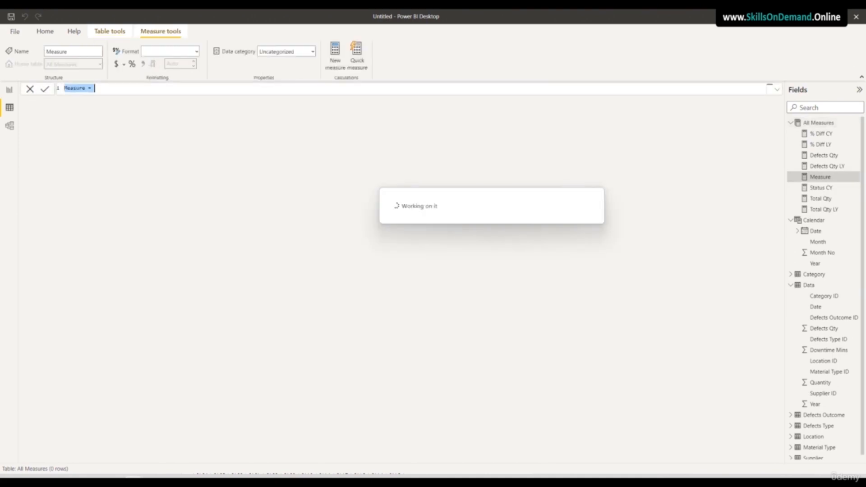
{"action": "key", "text": "ctrl+v"}
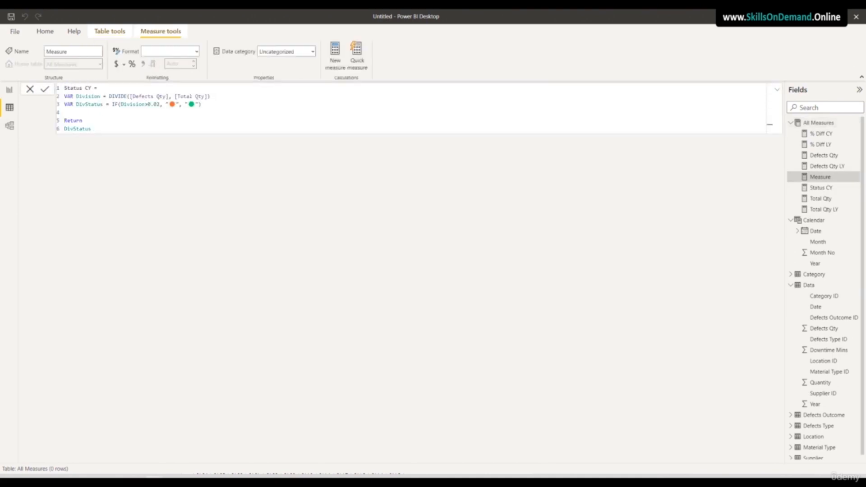
Name the copied measure Status LY, make its Division variable use [Defects Qty LY] and [Total Qty LY], and commit it
{"action": "left_click", "coordinate": [89, 88]}
{"action": "type", "text": "LY"}
{"action": "left_click", "coordinate": [166, 96]}
{"action": "type", "text": "Ly"}
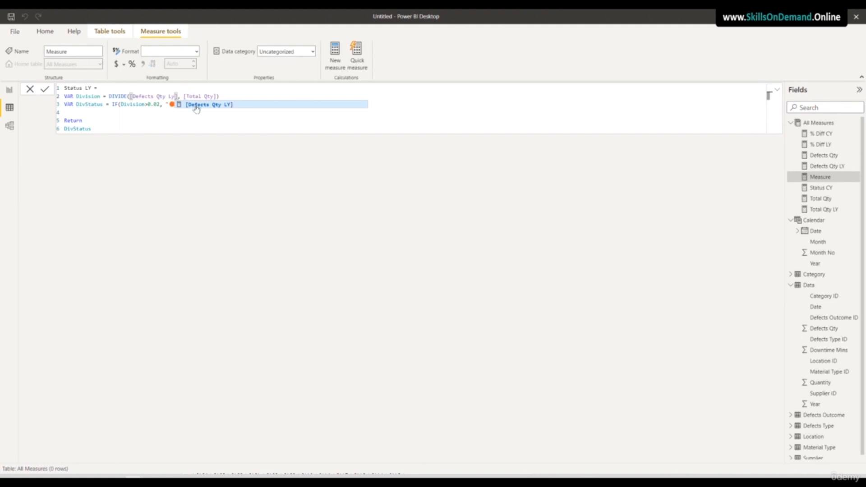
{"action": "left_click", "coordinate": [195, 106]}
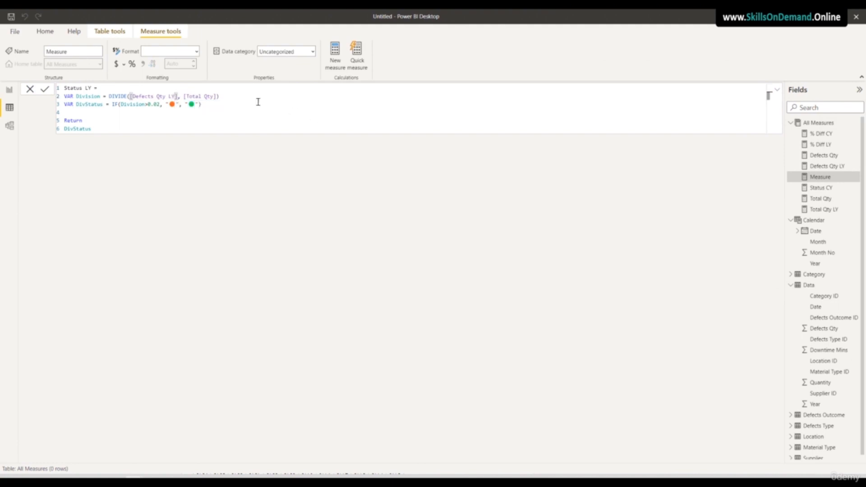
{"action": "left_click", "coordinate": [216, 96]}
{"action": "type", "text": "Ly"}
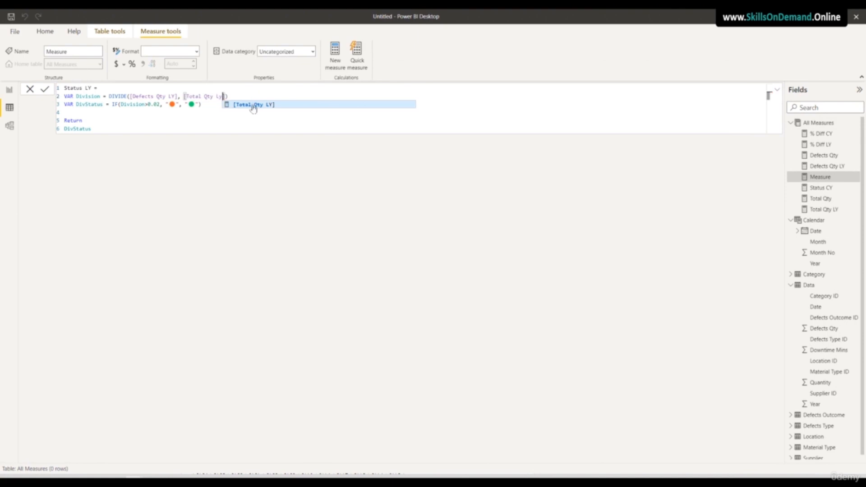
{"action": "left_click", "coordinate": [253, 105]}
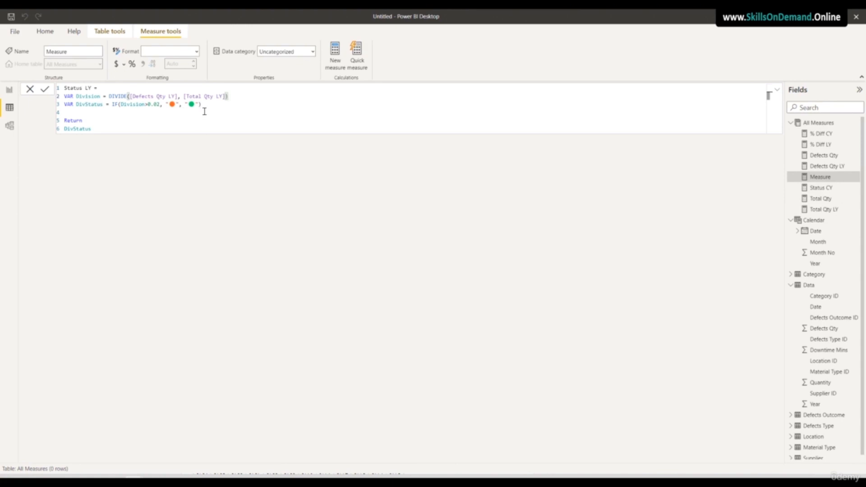
{"action": "left_click", "coordinate": [121, 129]}
{"action": "key", "text": "Return"}
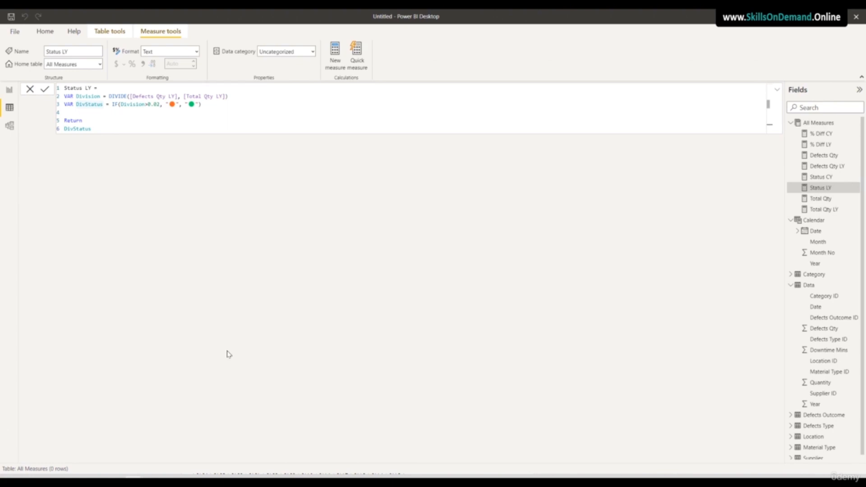
Add a new measure to the All Measures table and name it Zero Defects Qty CY
{"action": "left_click", "coordinate": [818, 123]}
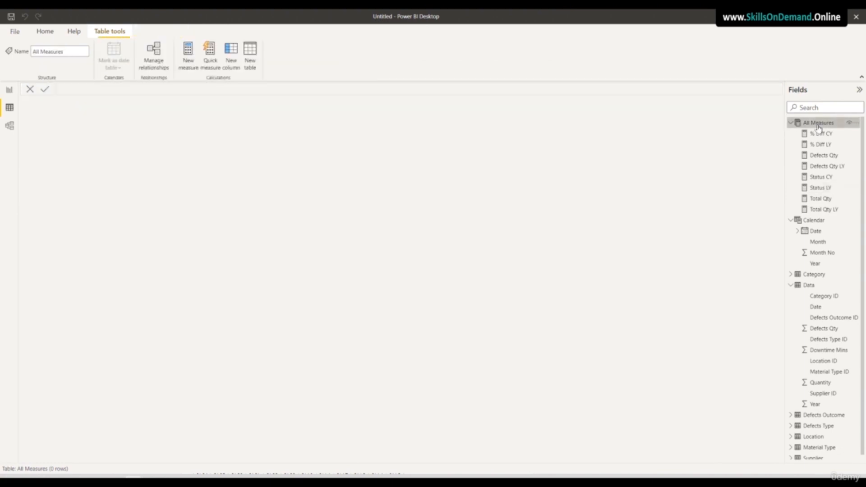
{"action": "right_click", "coordinate": [817, 125]}
{"action": "left_click", "coordinate": [771, 130]}
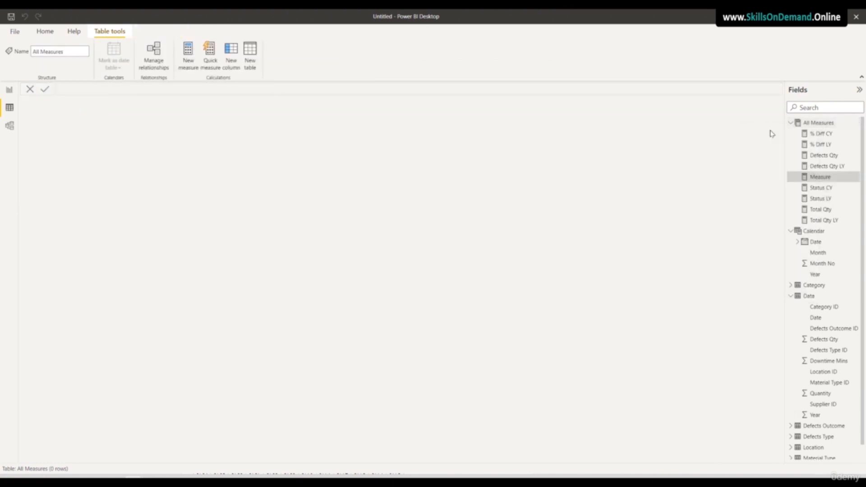
{"action": "left_click", "coordinate": [154, 478]}
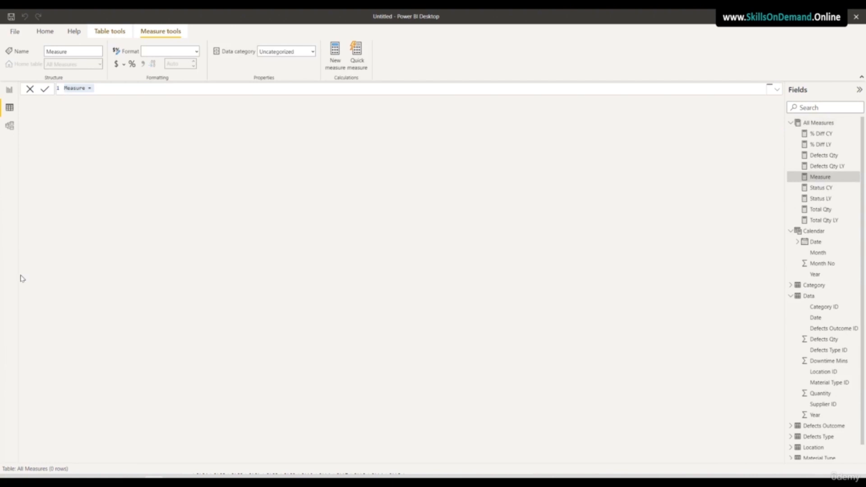
{"action": "left_click_drag", "start_coordinate": [103, 88], "coordinate": [15, 87]}
{"action": "type", "text": "Zero Defects Qty CY = "}
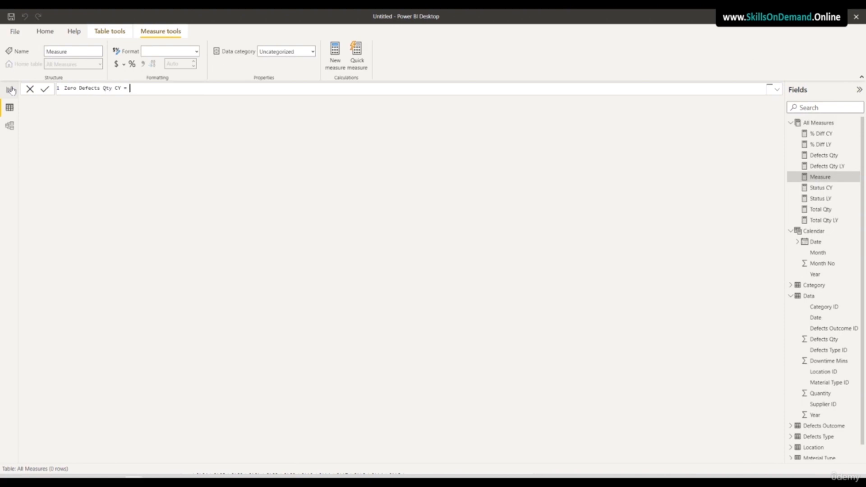
Define Zero Defects Qty CY as [Total Qty]-[Defects Qty] and commit the measure
{"action": "type", "text": "[tot"}
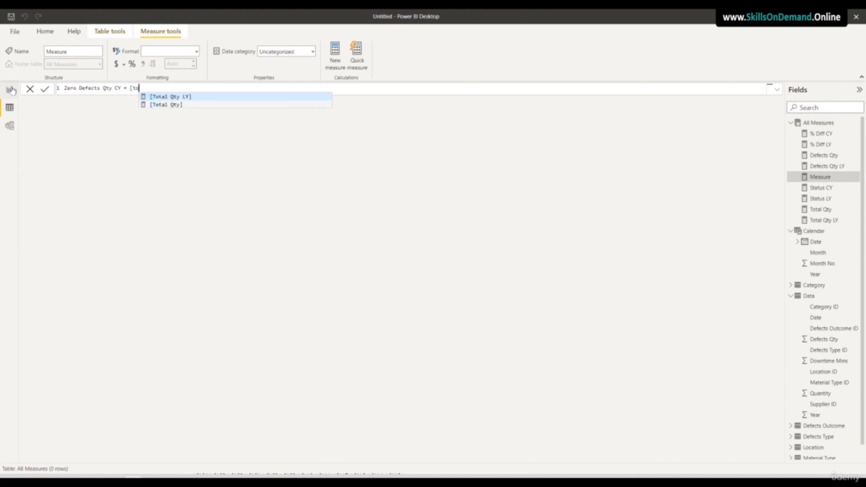
{"action": "left_click", "coordinate": [174, 104]}
{"action": "type", "text": "-["}
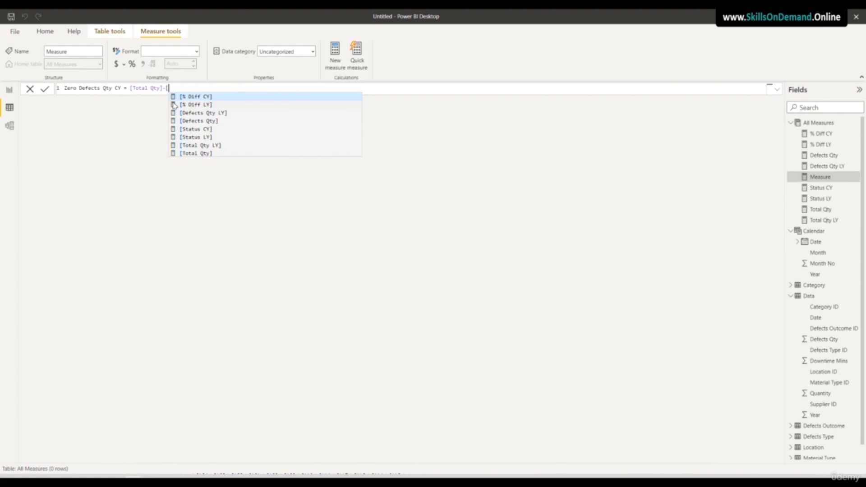
{"action": "left_click", "coordinate": [213, 122]}
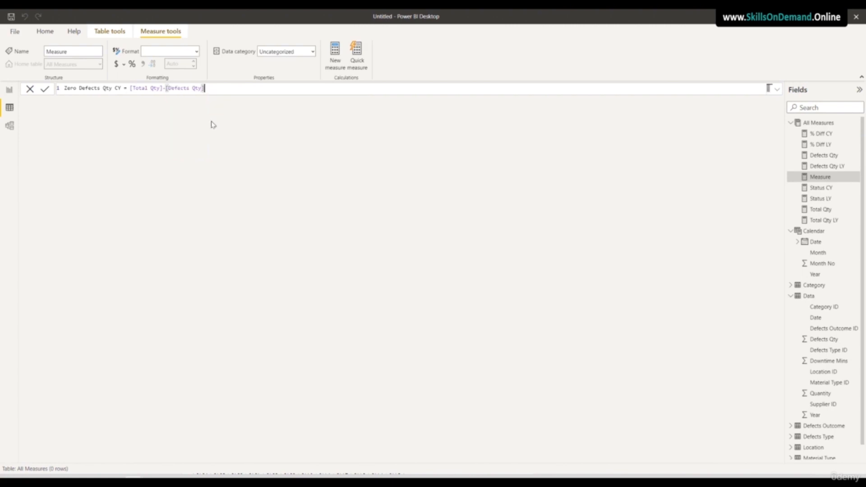
{"action": "key", "text": "Return"}
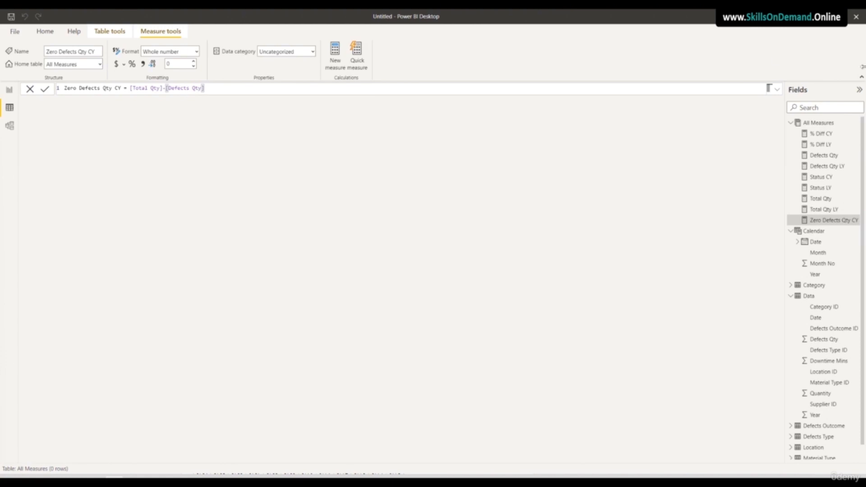
Add another measure to the All Measures table named Zero Defects Qty LY, starting its formula with CALCULATE
{"action": "right_click", "coordinate": [815, 123]}
{"action": "left_click", "coordinate": [767, 128]}
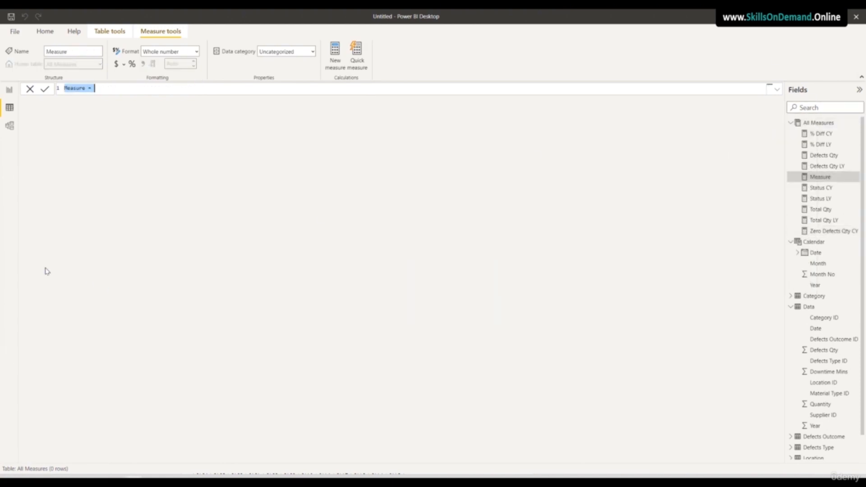
{"action": "left_click", "coordinate": [154, 477]}
{"action": "left_click", "coordinate": [99, 87]}
{"action": "left_click_drag", "start_coordinate": [108, 87], "coordinate": [30, 86]}
{"action": "type", "text": "Zero Defects Qty "}
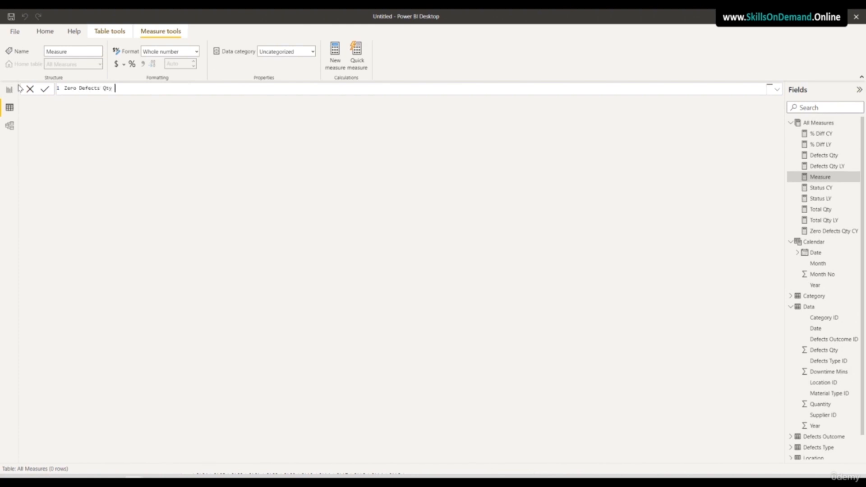
{"action": "type", "text": "LY = Calc"}
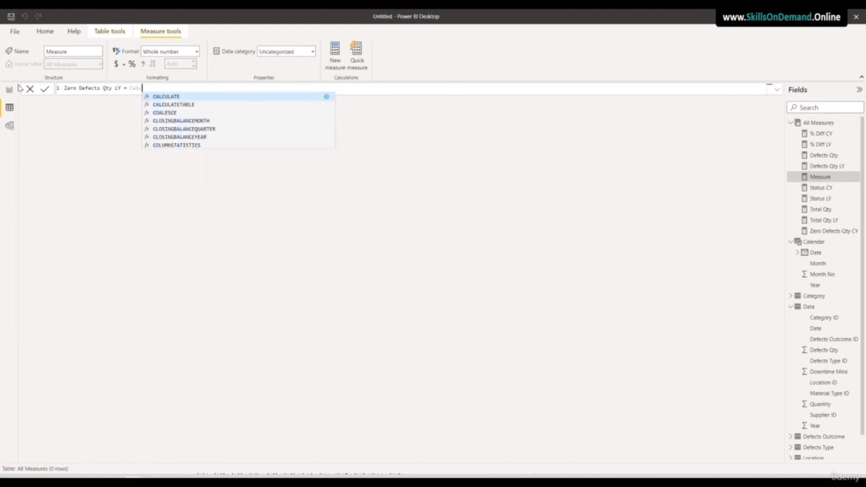
{"action": "left_click", "coordinate": [175, 98]}
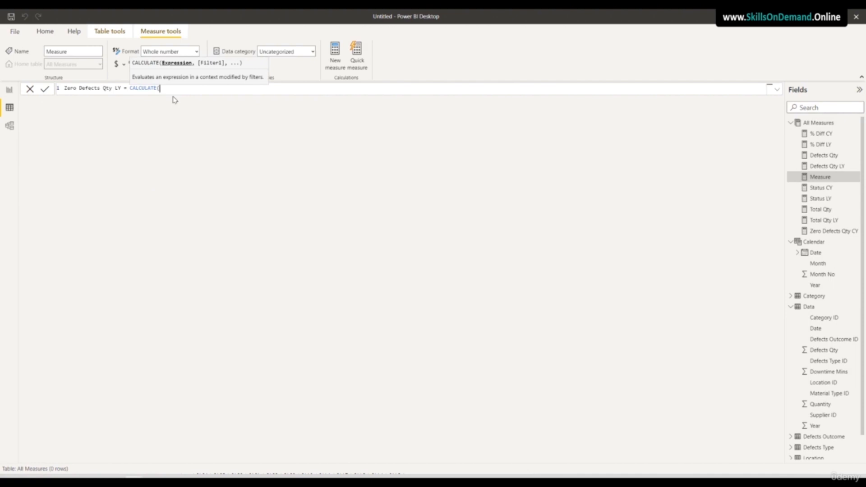
Complete the CALCULATE with [Zero Defects Qty CY] and SAMEPERIODLASTYEAR('Calendar'[Date]), and commit the measure
{"action": "type", "text": "["}
{"action": "type", "text": "Zer"}
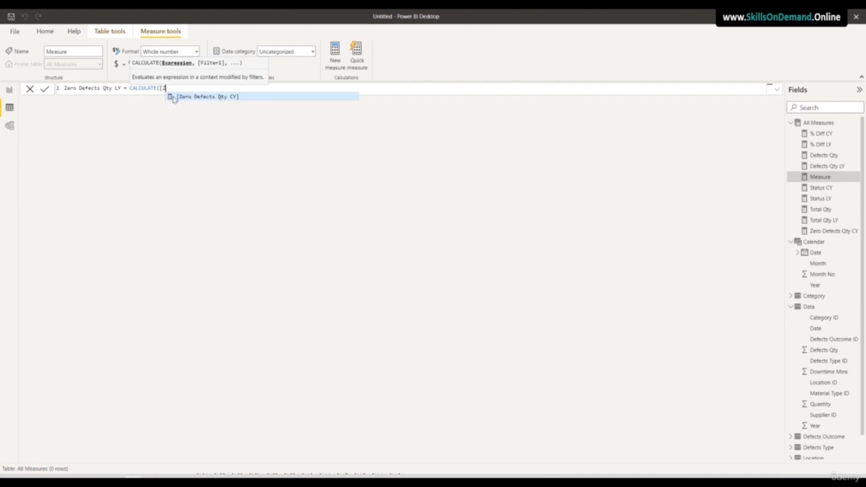
{"action": "left_click", "coordinate": [222, 96]}
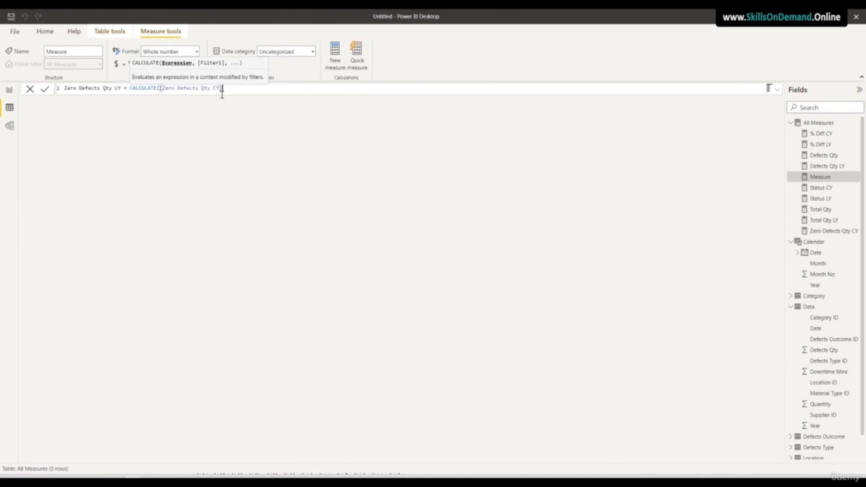
{"action": "type", "text": ", Sam"}
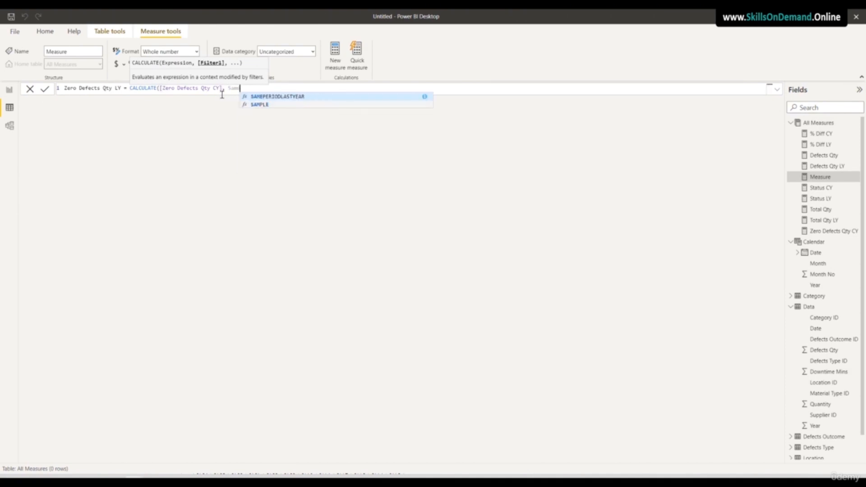
{"action": "left_click", "coordinate": [278, 97]}
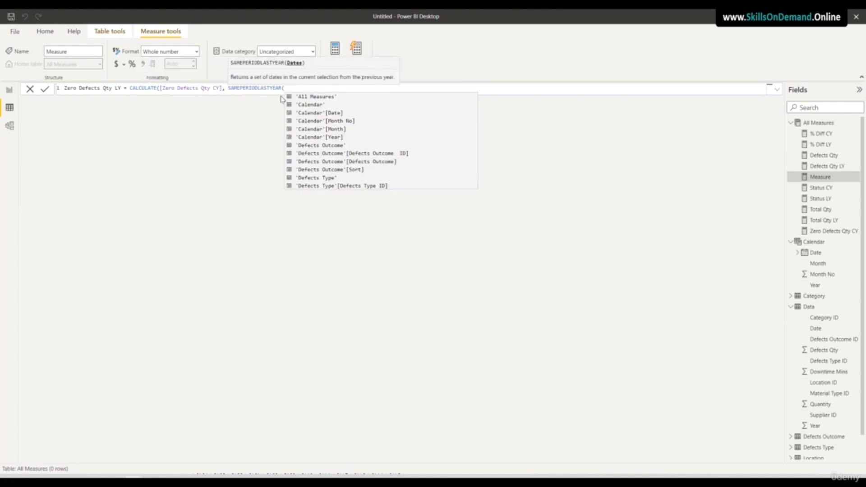
{"action": "left_click", "coordinate": [304, 113]}
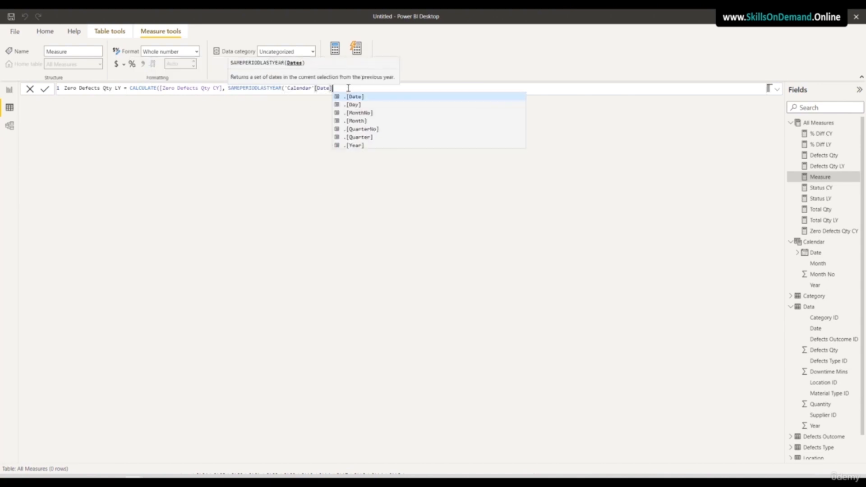
{"action": "type", "text": "))"}
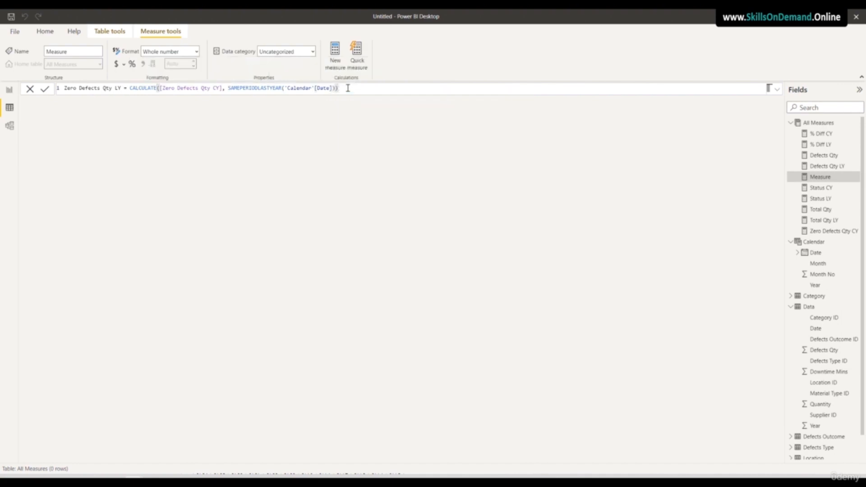
{"action": "key", "text": "Return"}
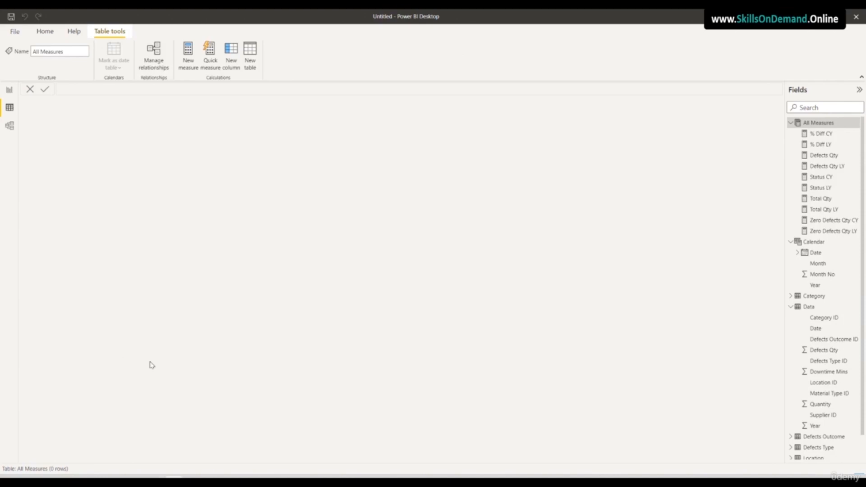
Switch to the report view and rename Page 1 as Overview
{"action": "left_click", "coordinate": [10, 90]}
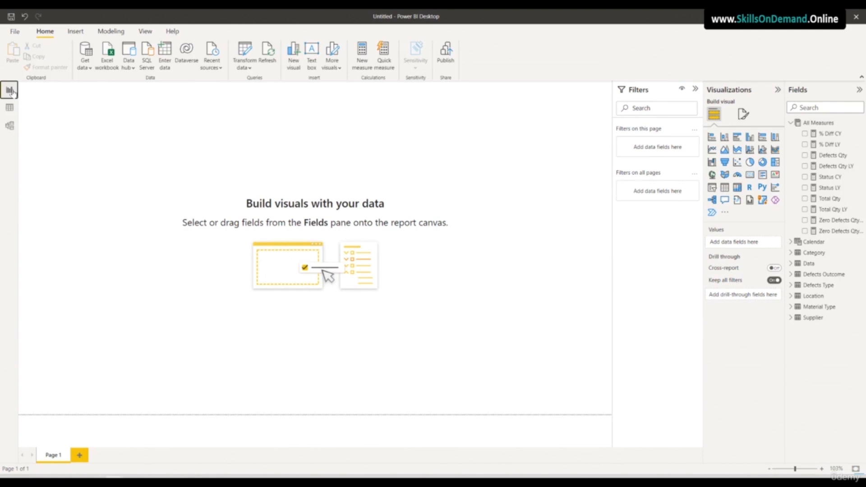
{"action": "double_click", "coordinate": [54, 455]}
{"action": "type", "text": "Overvie"}
{"action": "left_click", "coordinate": [105, 391]}
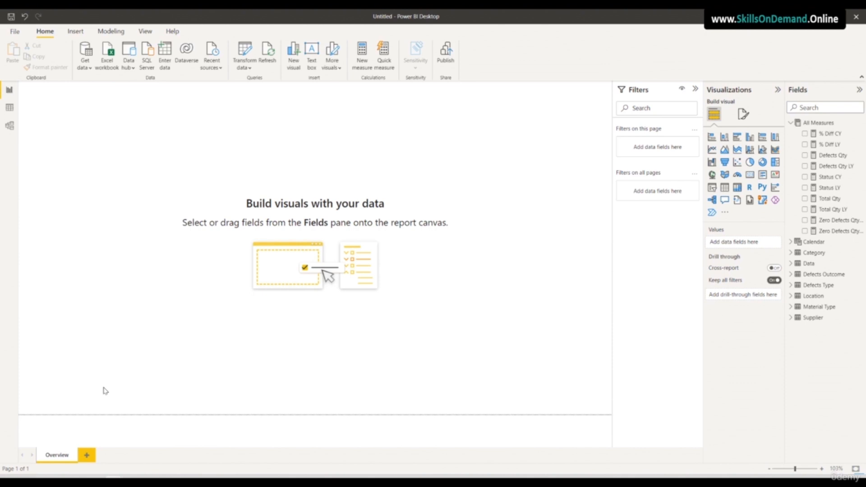
Add a card visual showing the Total Qty measure and set its callout value to 2 decimal places
{"action": "left_click", "coordinate": [749, 176]}
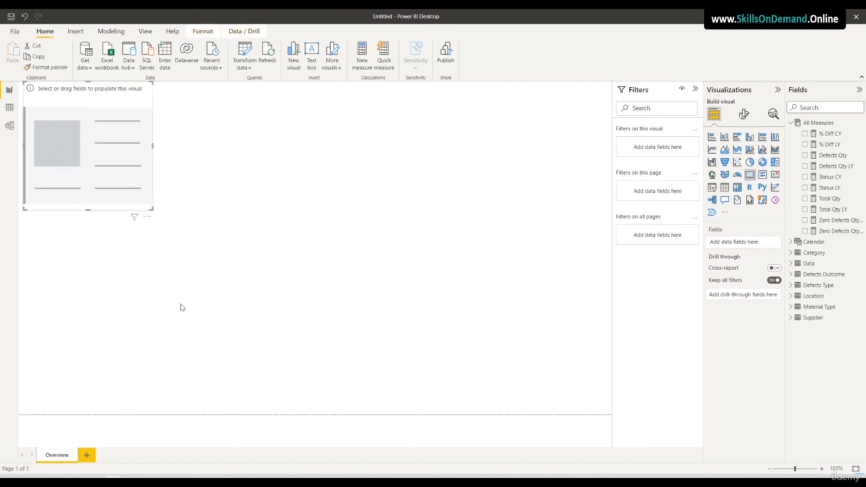
{"action": "left_click_drag", "start_coordinate": [828, 203], "coordinate": [754, 246]}
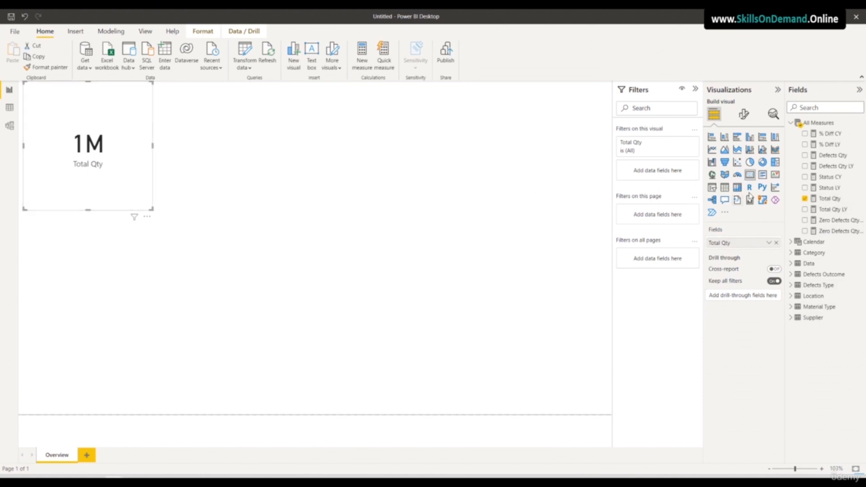
{"action": "left_click", "coordinate": [744, 115]}
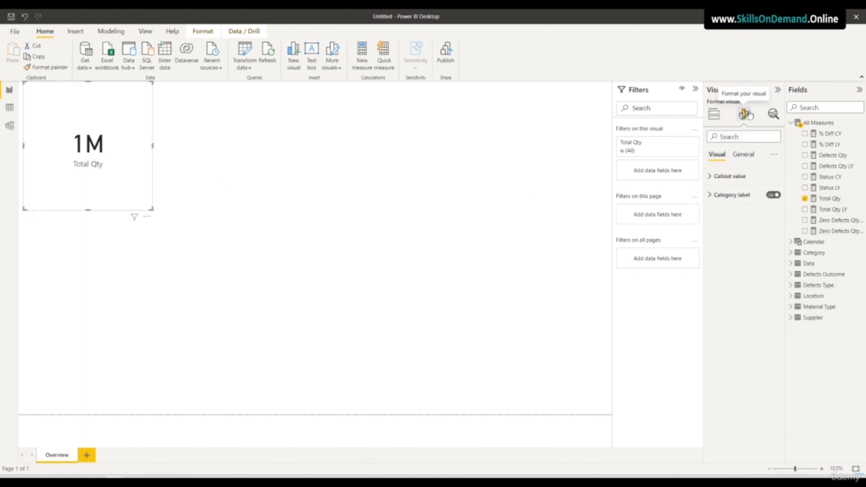
{"action": "left_click", "coordinate": [735, 176]}
{"action": "left_click", "coordinate": [729, 287]}
{"action": "type", "text": "2"}
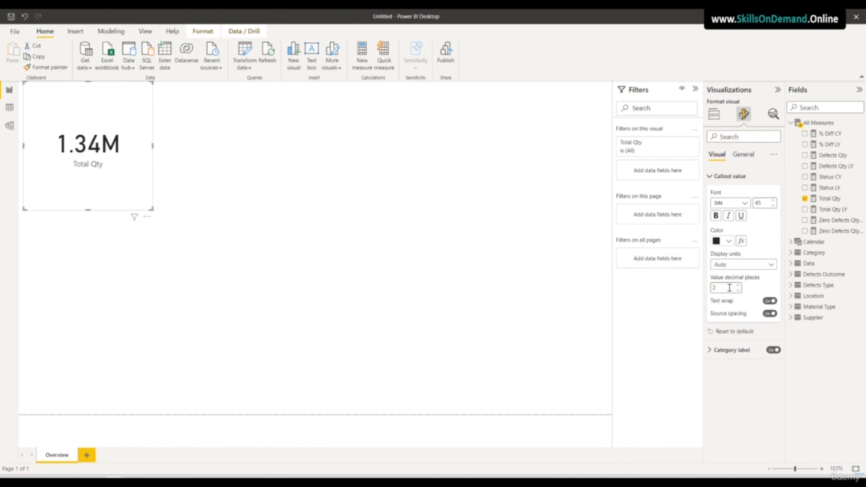
{"action": "left_click", "coordinate": [350, 290]}
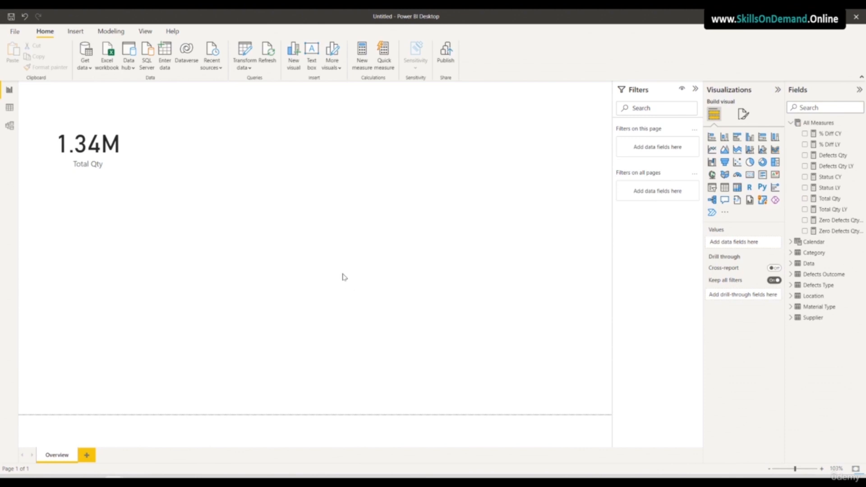
Set the font size of the Total Qty card's callout value to 20
{"action": "left_click", "coordinate": [102, 176]}
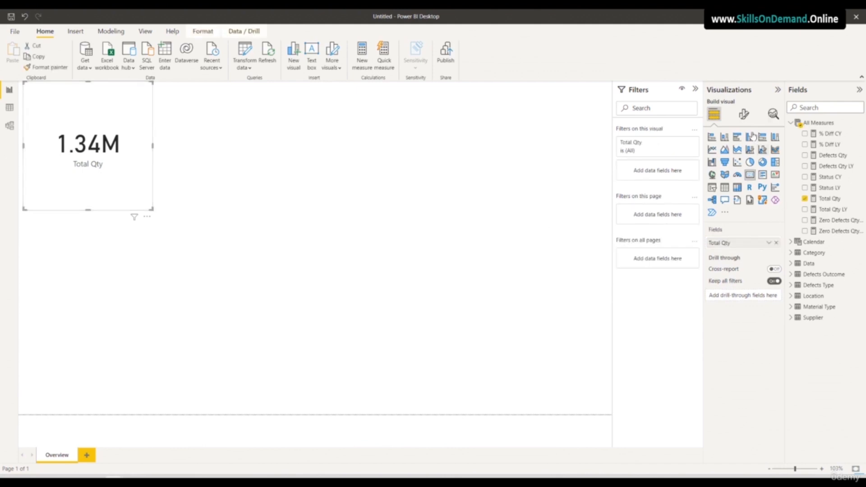
{"action": "left_click", "coordinate": [744, 114]}
{"action": "left_click", "coordinate": [724, 177]}
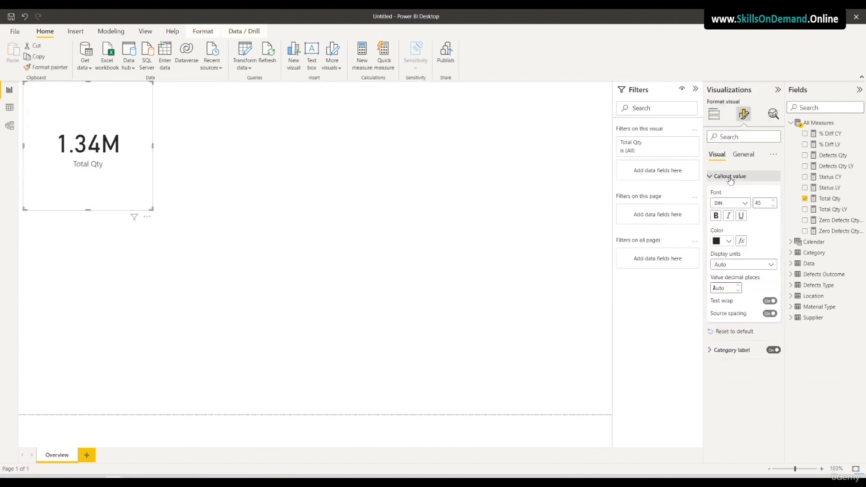
{"action": "double_click", "coordinate": [762, 203]}
{"action": "type", "text": "20"}
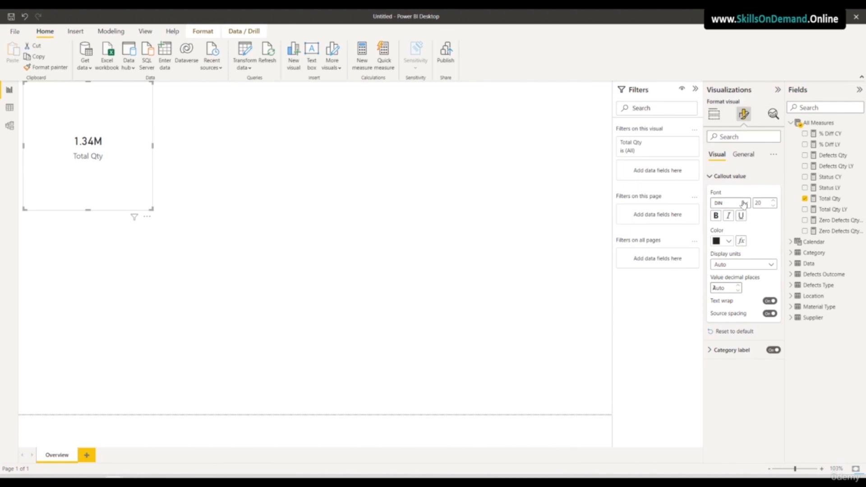
Set the Total Qty card's category label font to DIN, size 11
{"action": "left_click", "coordinate": [735, 350]}
{"action": "left_click", "coordinate": [729, 377]}
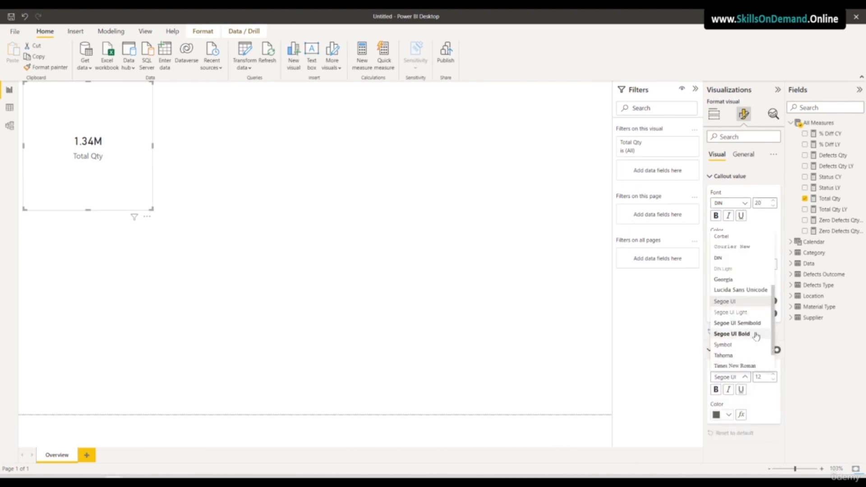
{"action": "left_click", "coordinate": [725, 264]}
{"action": "key", "text": "Tab"}
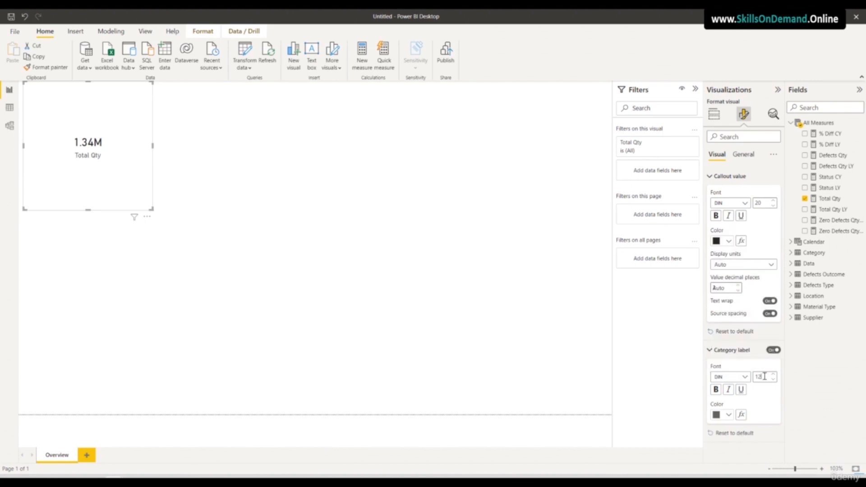
{"action": "type", "text": "11"}
{"action": "left_click", "coordinate": [240, 289]}
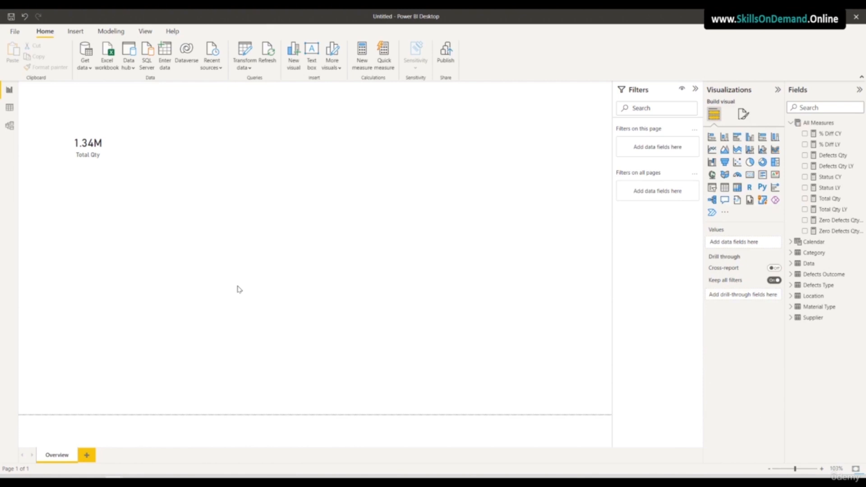
Turn on a shadow for the Total Qty card and set its position to Bottom
{"action": "left_click", "coordinate": [93, 177]}
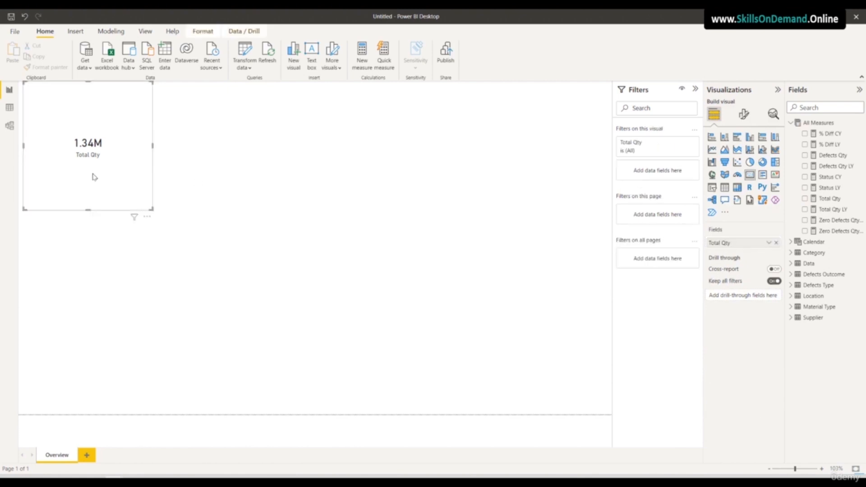
{"action": "left_click", "coordinate": [743, 116]}
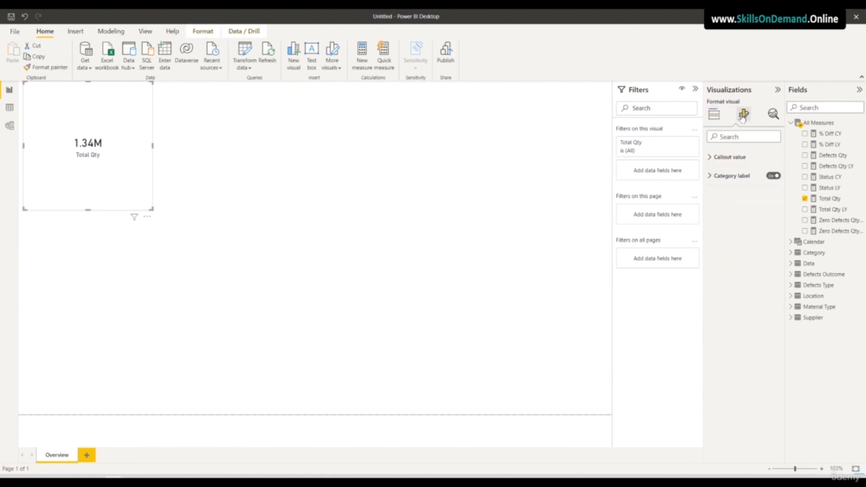
{"action": "left_click", "coordinate": [743, 154]}
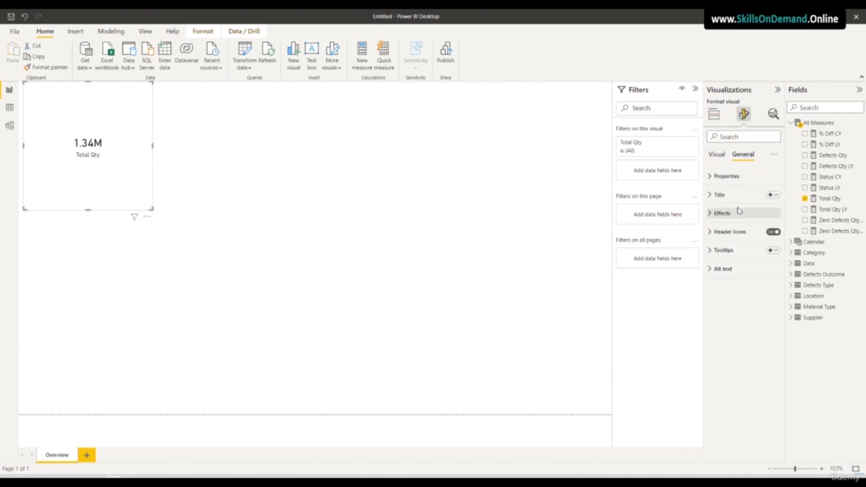
{"action": "left_click", "coordinate": [738, 211]}
{"action": "left_click", "coordinate": [771, 328]}
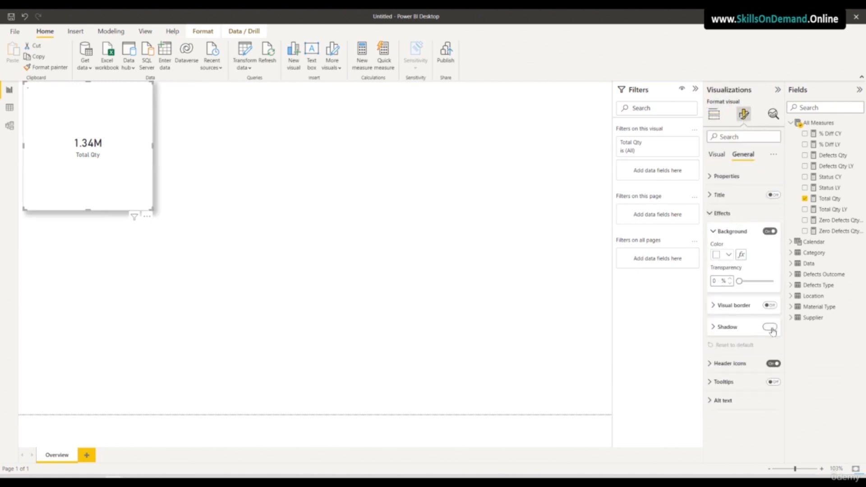
{"action": "left_click", "coordinate": [735, 331]}
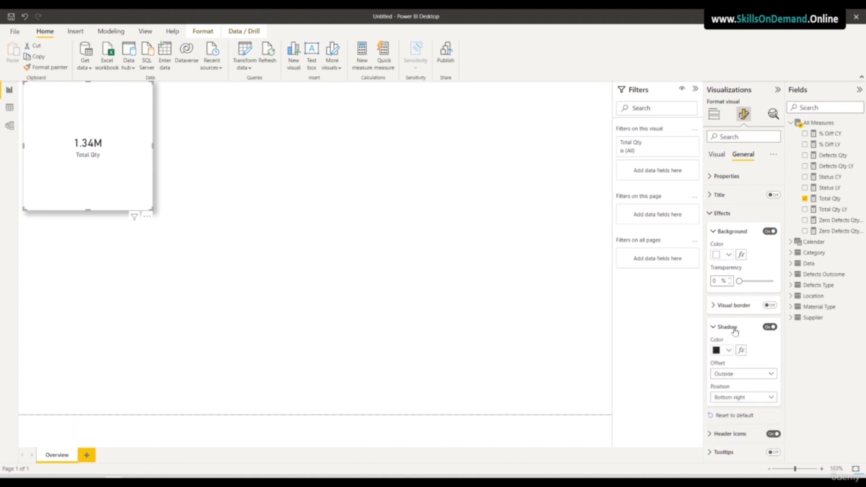
{"action": "left_click", "coordinate": [733, 399]}
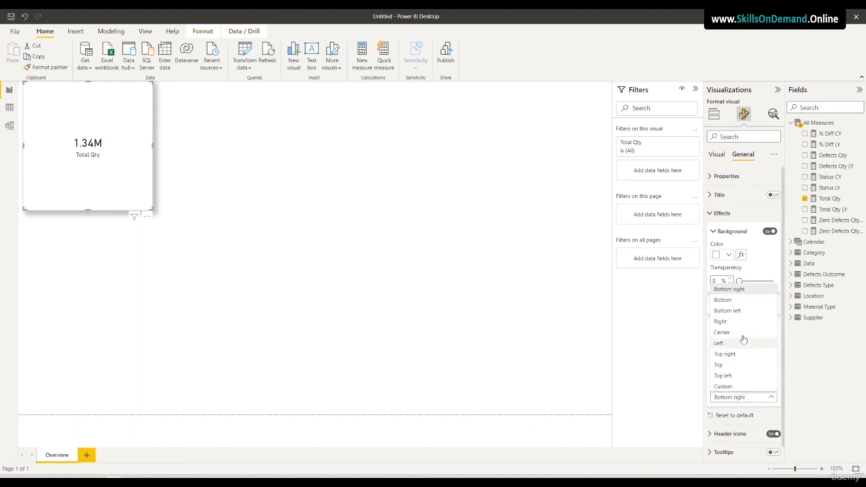
{"action": "left_click", "coordinate": [727, 300]}
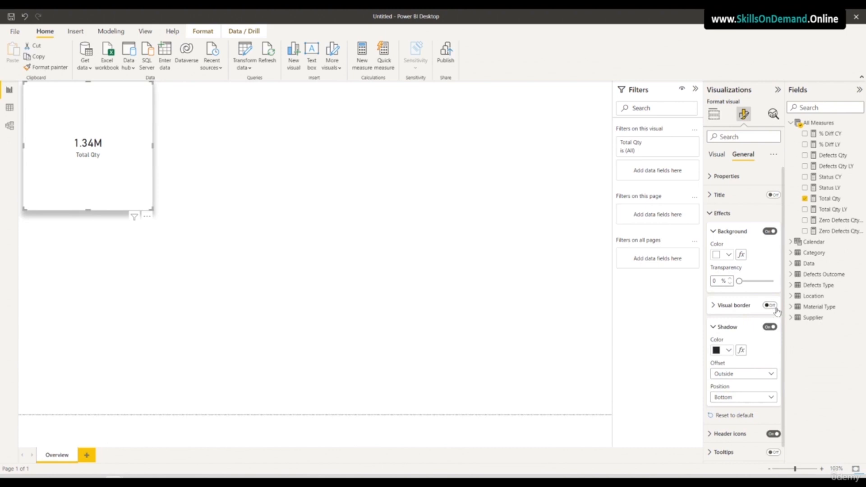
Turn on the Total Qty card's visual border and shrink the card to a compact box in the page's upper-left corner
{"action": "left_click", "coordinate": [769, 306]}
{"action": "left_click", "coordinate": [751, 307]}
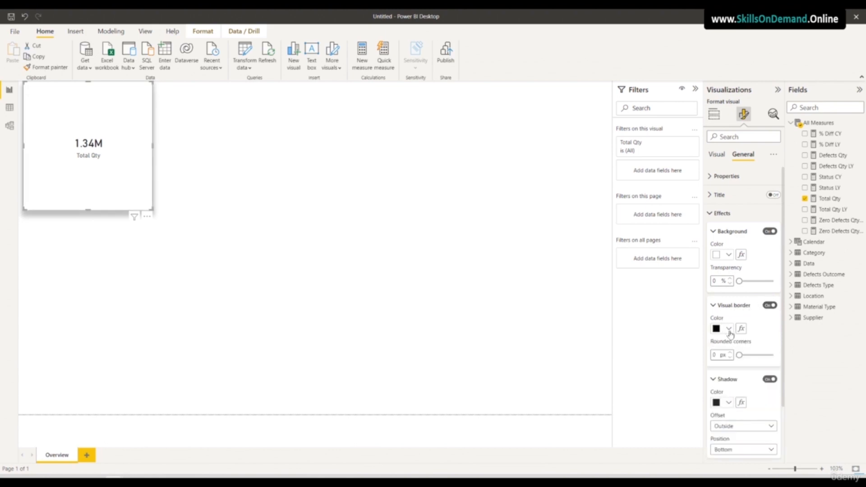
{"action": "left_click", "coordinate": [348, 267]}
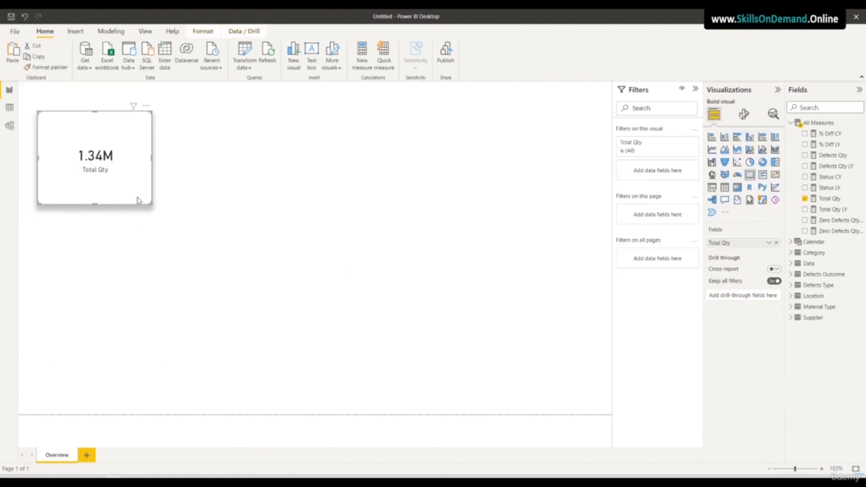
{"action": "left_click_drag", "start_coordinate": [152, 205], "coordinate": [98, 153]}
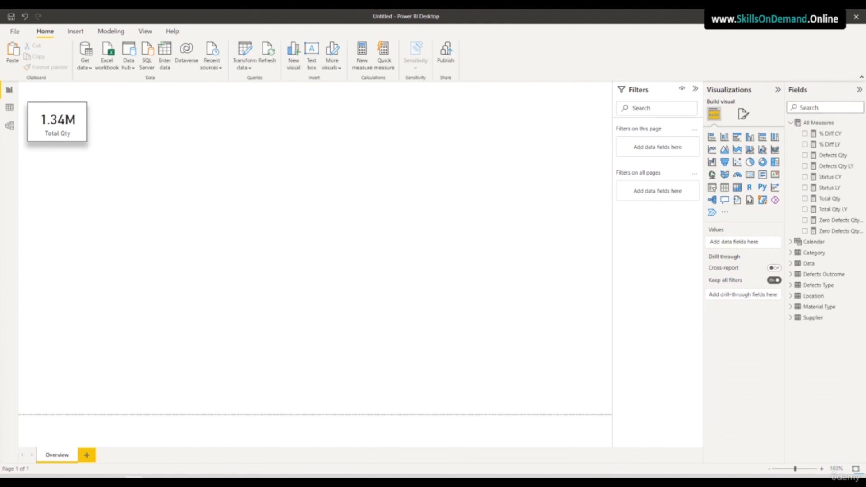
Duplicate the Total Qty card twice and line up the copies beside the original in one row
{"action": "left_click", "coordinate": [67, 131]}
{"action": "key", "text": "ctrl+c"}
{"action": "key", "text": "ctrl+v"}
{"action": "left_click_drag", "start_coordinate": [70, 139], "coordinate": [130, 134]}
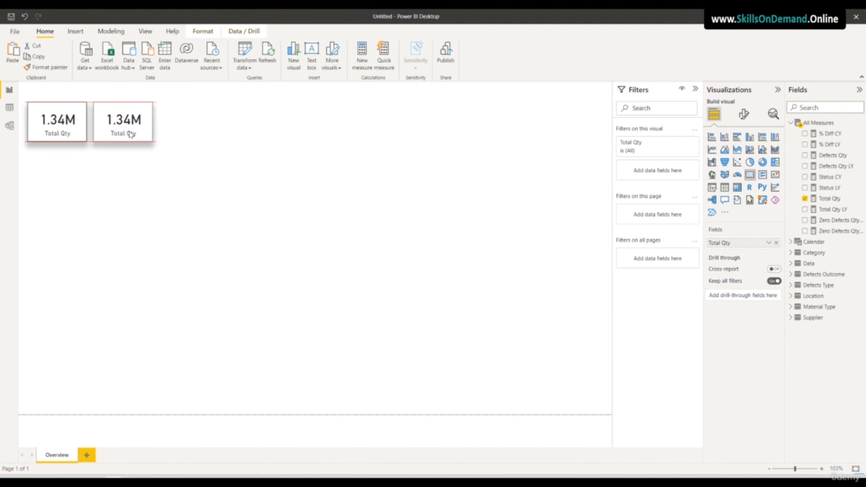
{"action": "key", "text": "ctrl+v"}
{"action": "left_click_drag", "start_coordinate": [62, 135], "coordinate": [187, 130]}
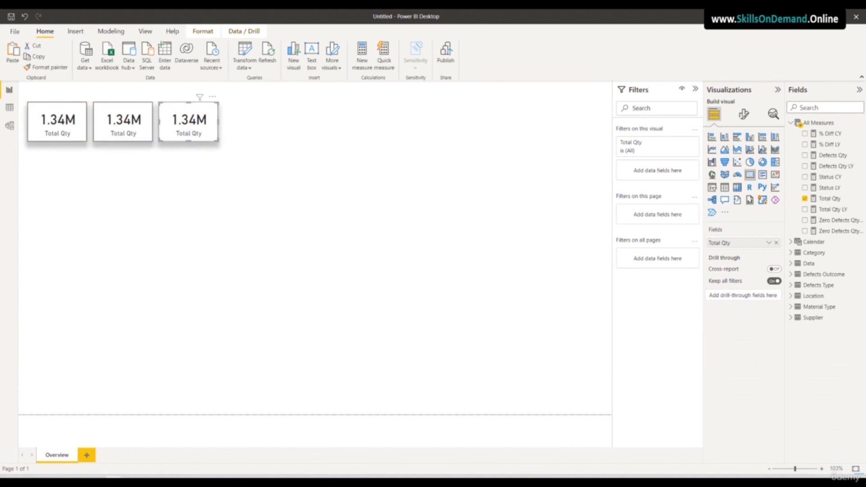
Remove the Total Qty field from the second and third cards
{"action": "left_click", "coordinate": [121, 131]}
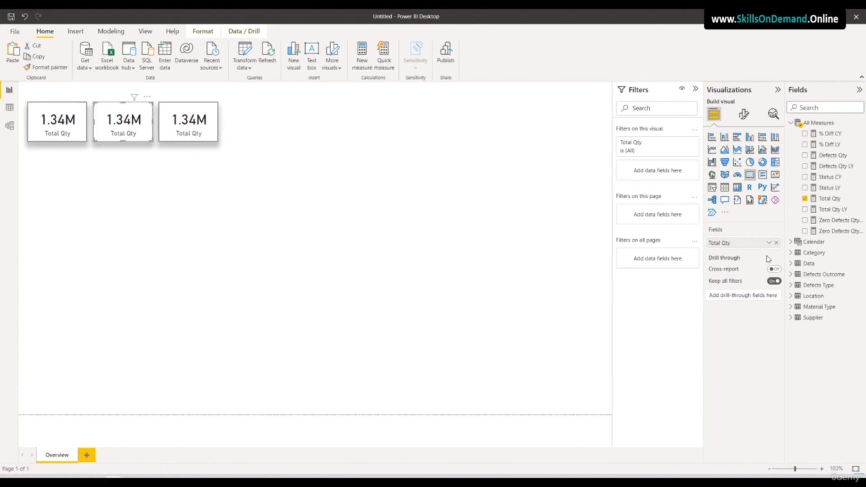
{"action": "left_click", "coordinate": [776, 243]}
{"action": "left_click", "coordinate": [202, 140]}
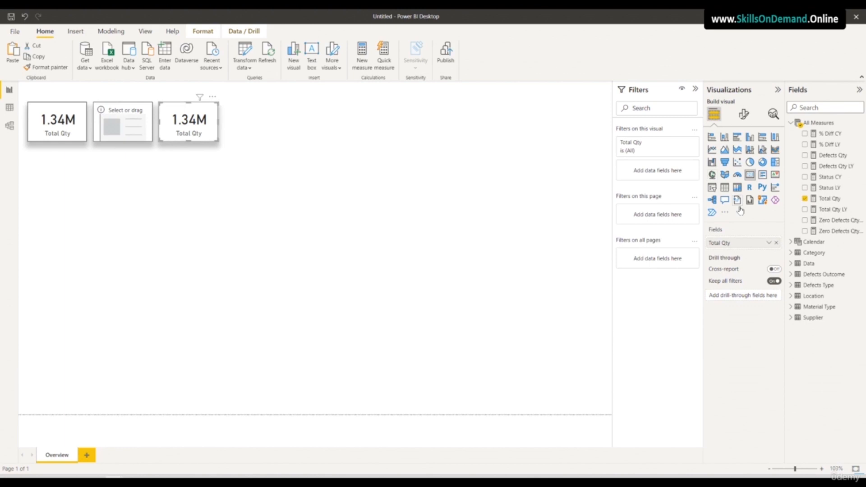
{"action": "left_click", "coordinate": [775, 242]}
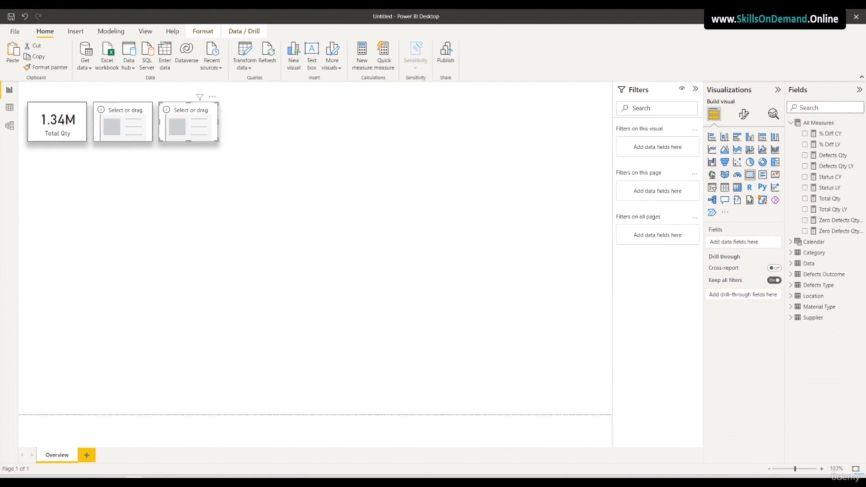
Assign Zero Defects Qty CY to the second card and % Diff CY to the third card
{"action": "left_click", "coordinate": [140, 137]}
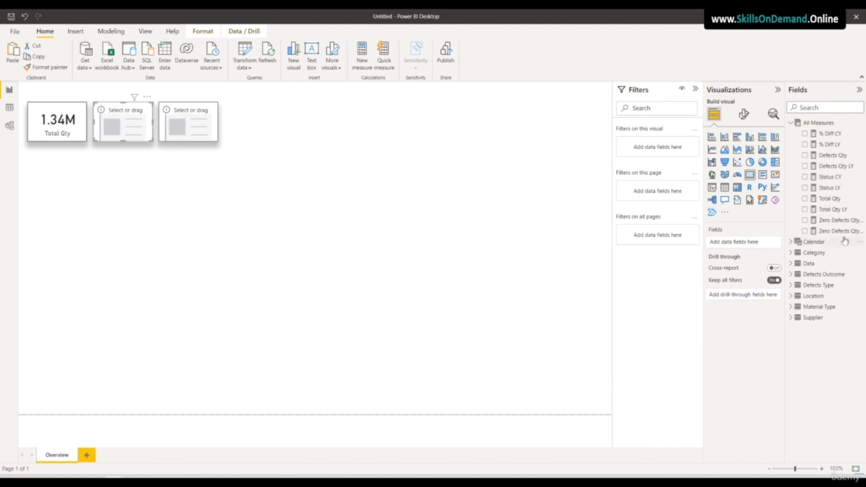
{"action": "left_click_drag", "start_coordinate": [150, 131], "coordinate": [151, 131]}
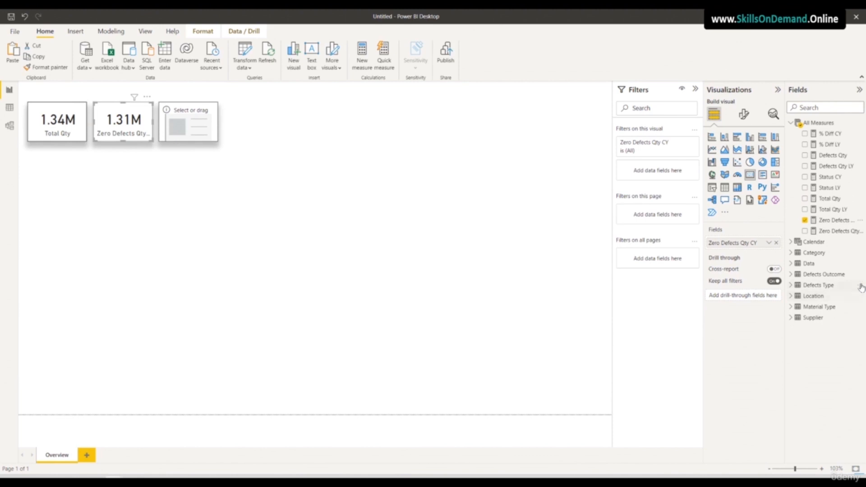
{"action": "left_click_drag", "start_coordinate": [835, 134], "coordinate": [205, 137]}
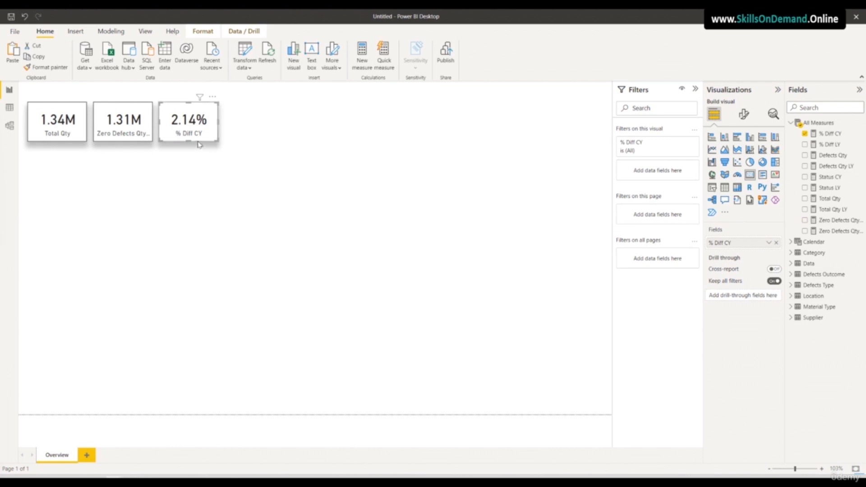
Duplicate the % Diff CY card to the end of the row, replace its field with Status CY, and make it narrower
{"action": "left_click_drag", "start_coordinate": [193, 143], "coordinate": [253, 139]}
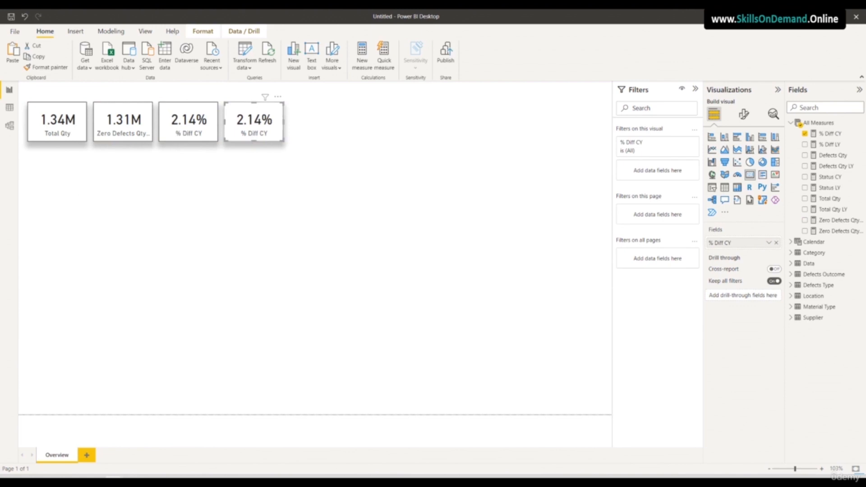
{"action": "left_click", "coordinate": [776, 242]}
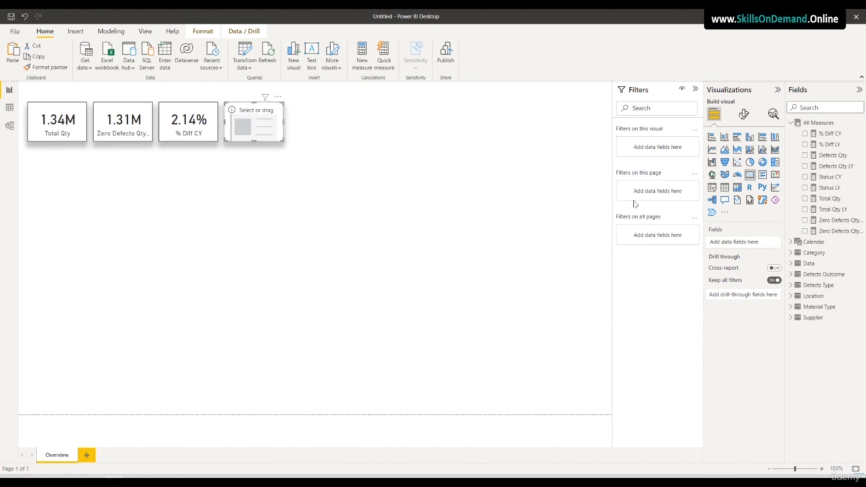
{"action": "left_click_drag", "start_coordinate": [836, 178], "coordinate": [273, 132]}
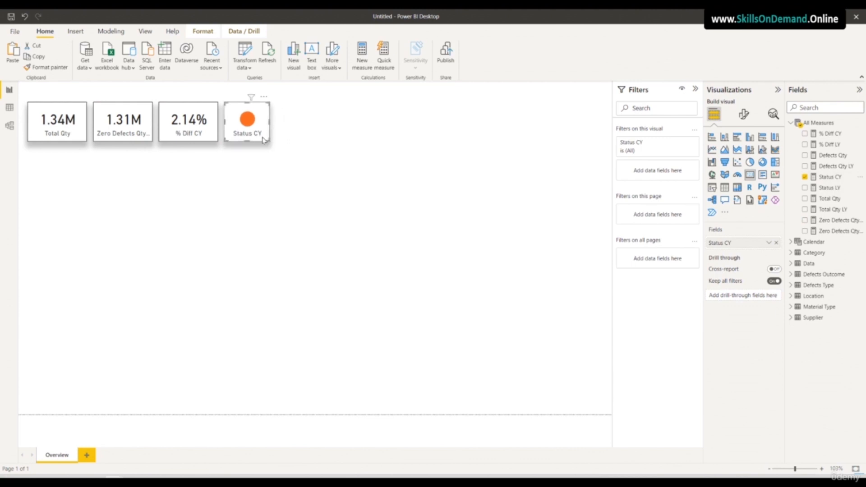
{"action": "left_click", "coordinate": [222, 186]}
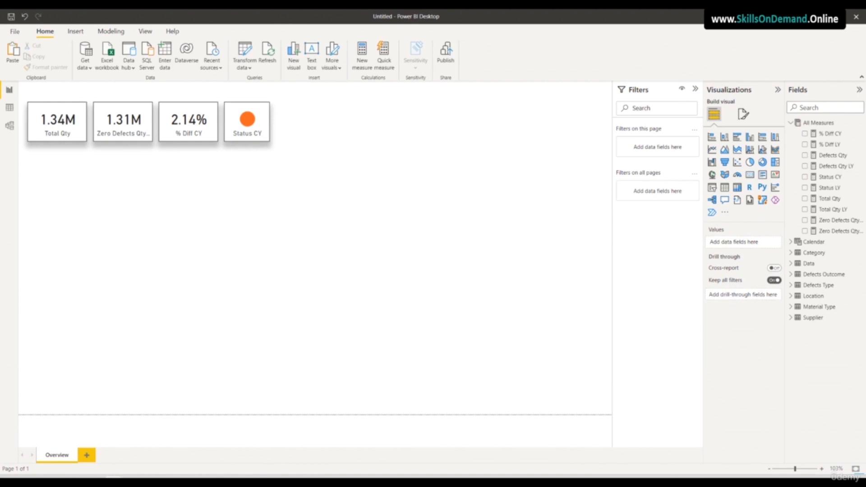
{"action": "left_click", "coordinate": [247, 123]}
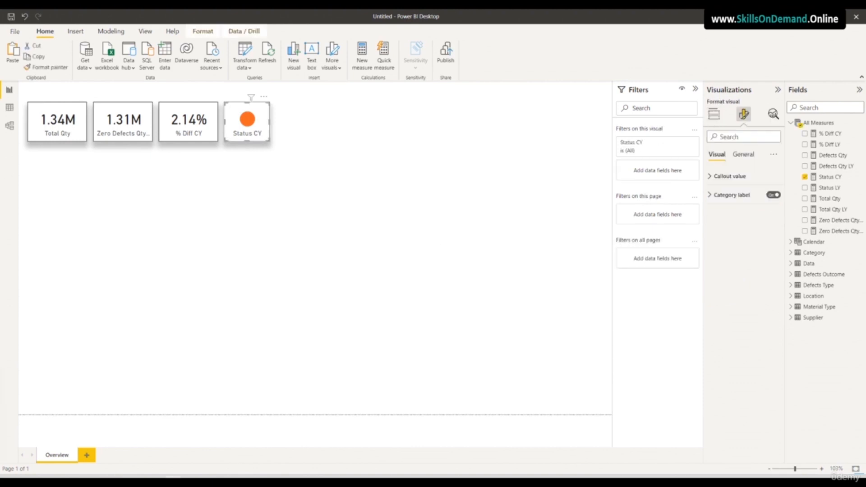
{"action": "left_click", "coordinate": [183, 280]}
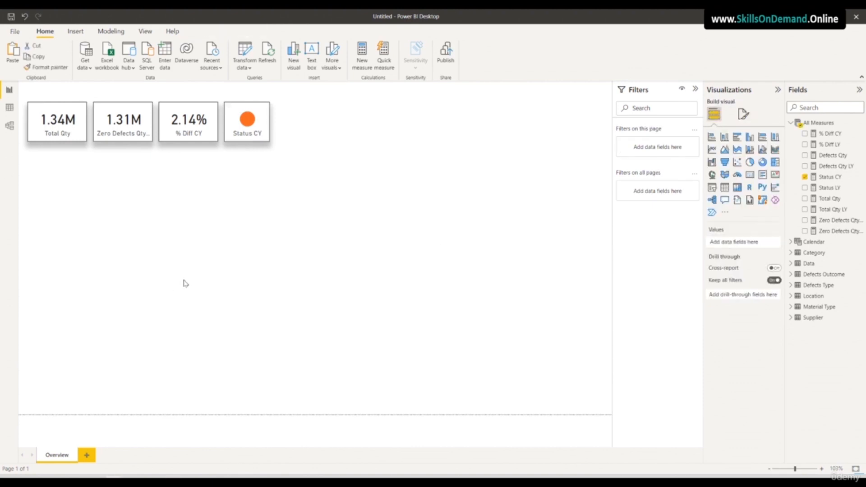
Insert a rectangle shape and place it in the empty area below the cards
{"action": "left_click", "coordinate": [76, 31]}
{"action": "left_click", "coordinate": [333, 69]}
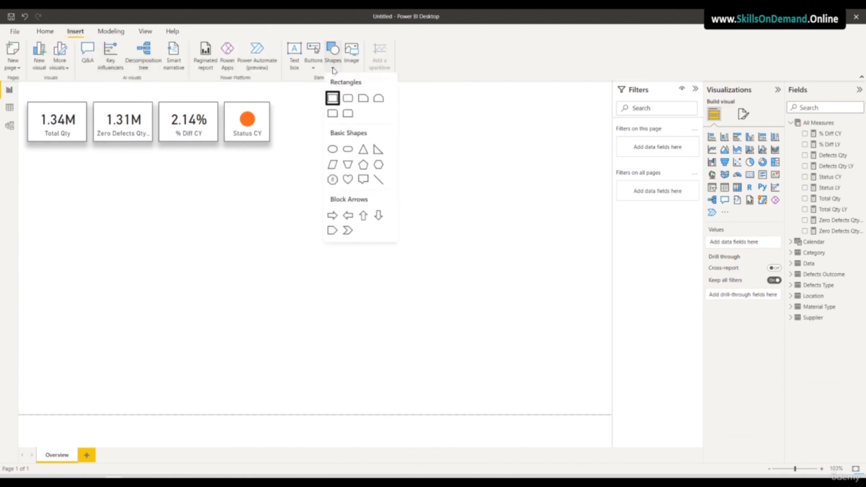
{"action": "left_click", "coordinate": [332, 99]}
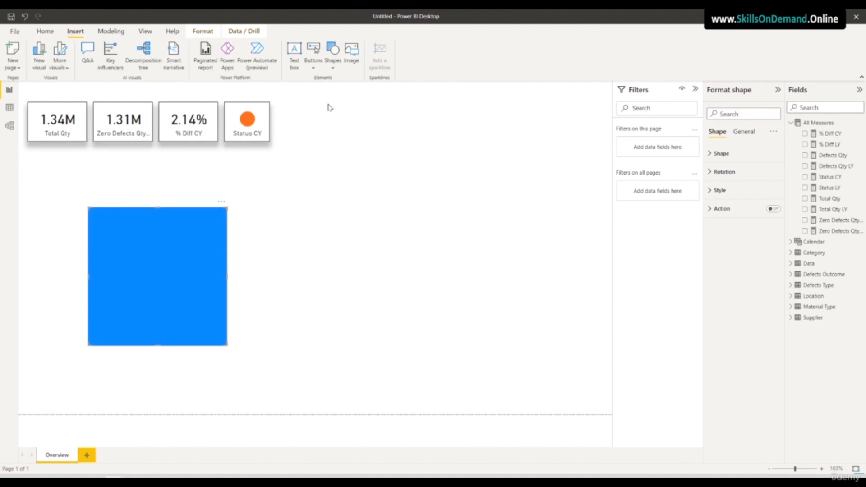
{"action": "left_click_drag", "start_coordinate": [170, 271], "coordinate": [164, 281]}
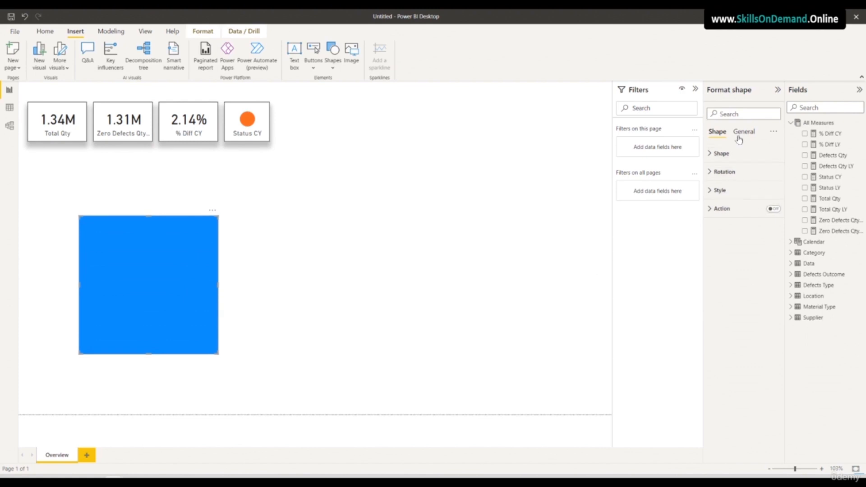
Fill the rectangle with a near-black theme color and turn off its border
{"action": "left_click", "coordinate": [720, 154]}
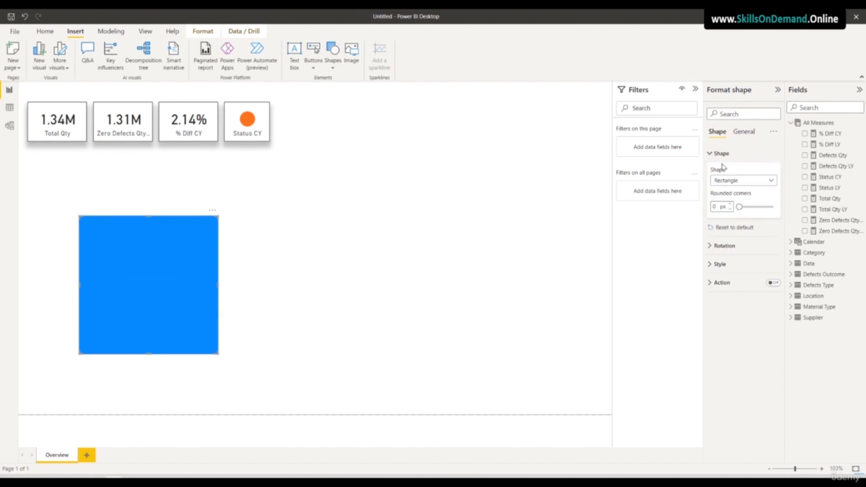
{"action": "left_click", "coordinate": [719, 264]}
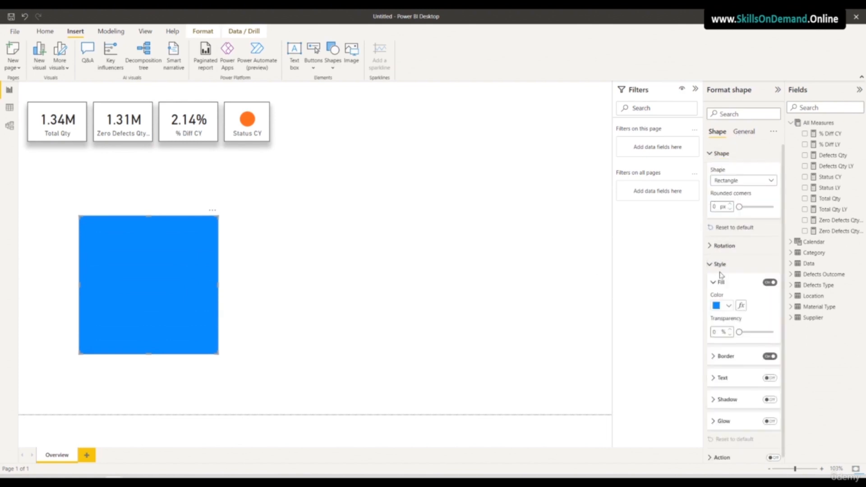
{"action": "left_click", "coordinate": [721, 305]}
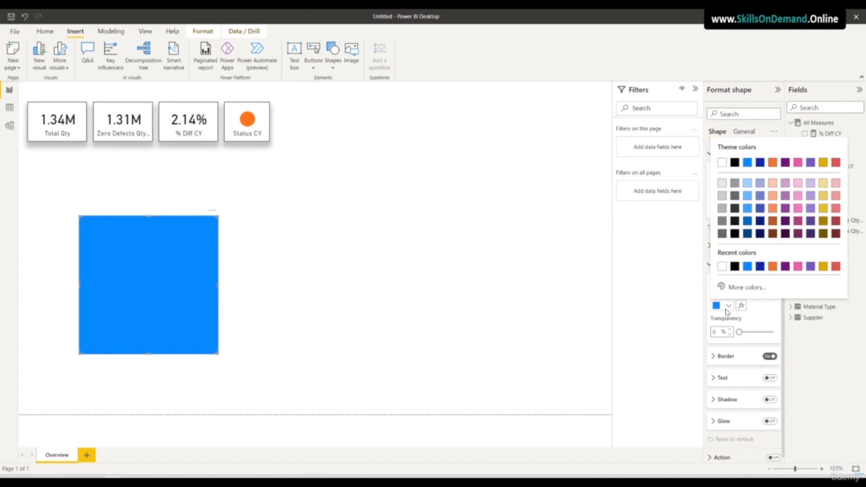
{"action": "left_click", "coordinate": [735, 221]}
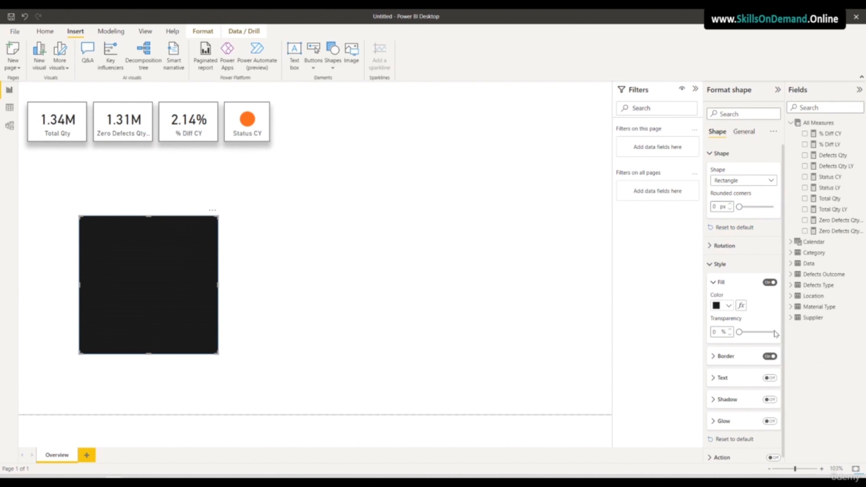
{"action": "left_click", "coordinate": [769, 356]}
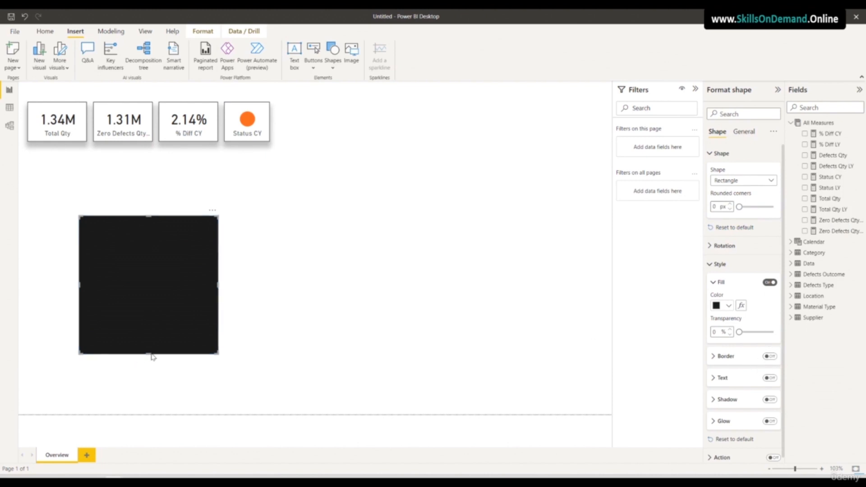
Flatten the rectangle into a thin banner over the tops of the cards, spanning the width of all four
{"action": "left_click_drag", "start_coordinate": [149, 355], "coordinate": [70, 114]}
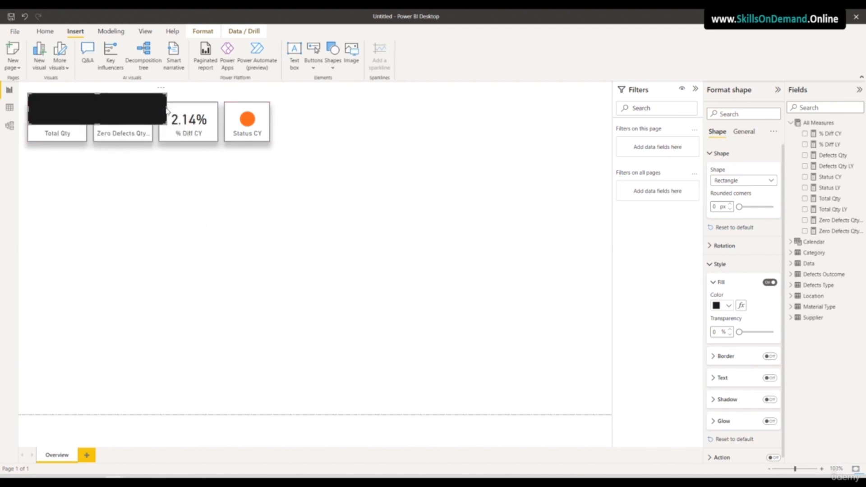
{"action": "left_click_drag", "start_coordinate": [167, 110], "coordinate": [269, 114]}
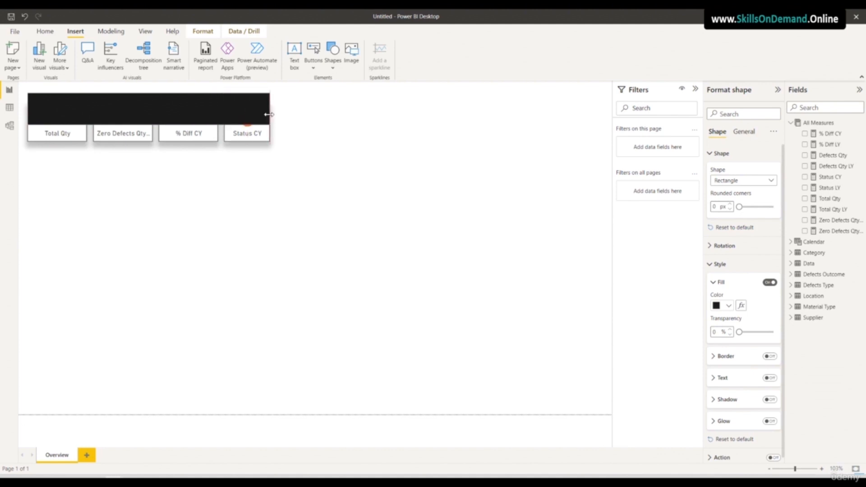
{"action": "left_click", "coordinate": [123, 214]}
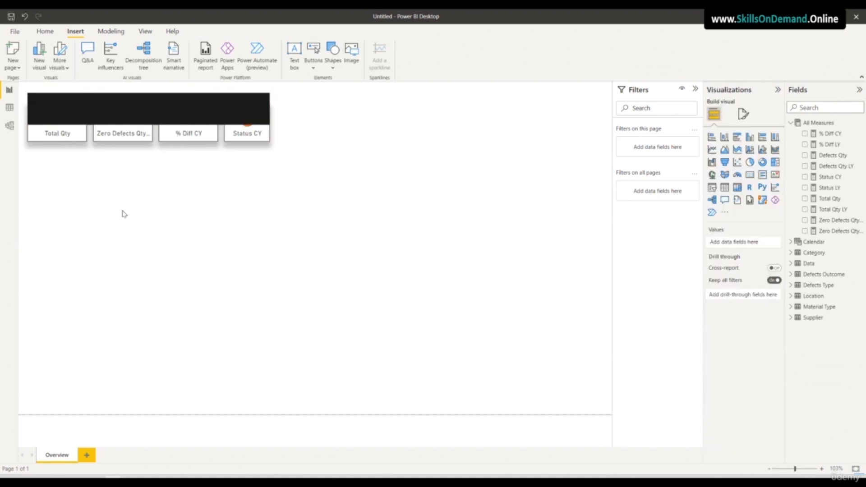
Send the dark banner backward until it sits behind all four cards
{"action": "left_click", "coordinate": [92, 112]}
{"action": "left_click", "coordinate": [202, 34]}
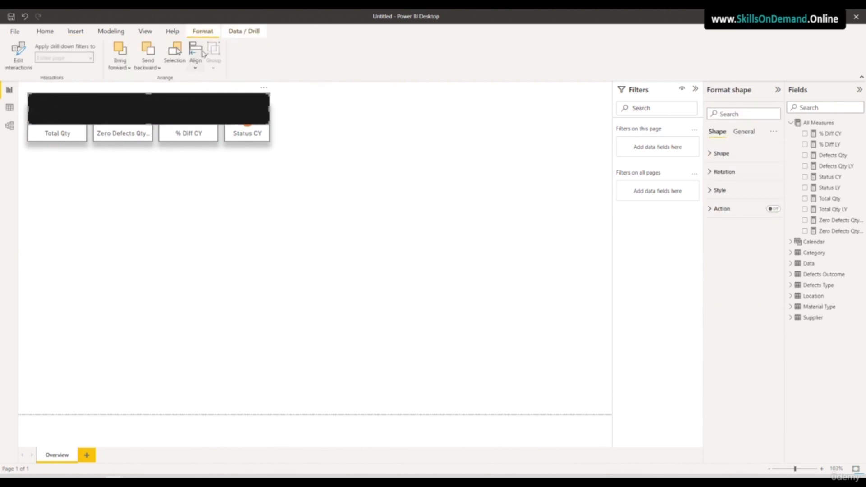
{"action": "left_click", "coordinate": [147, 49]}
{"action": "left_click", "coordinate": [147, 49]}
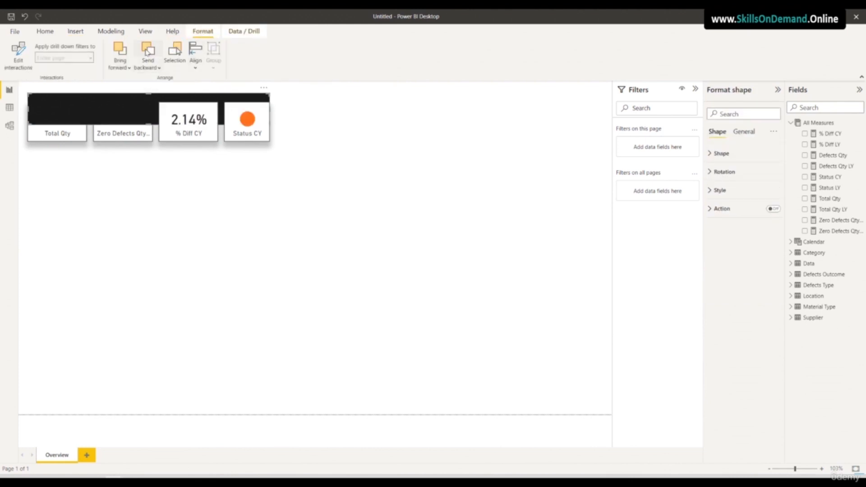
{"action": "left_click", "coordinate": [147, 50]}
{"action": "left_click", "coordinate": [147, 49]}
{"action": "left_click", "coordinate": [135, 153]}
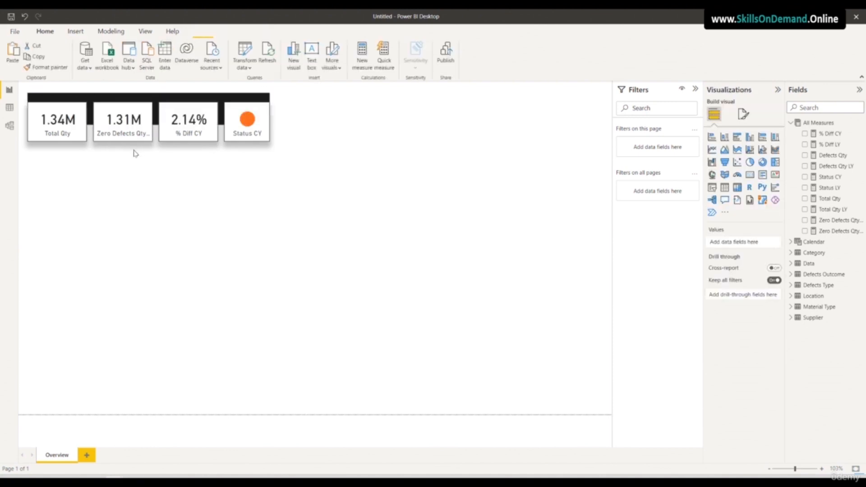
Move the banner and the four cards together slightly lower on the page
{"action": "left_click", "coordinate": [82, 109]}
{"action": "left_click", "coordinate": [111, 114], "text": "ctrl"}
{"action": "left_click", "coordinate": [170, 114], "text": "ctrl"}
{"action": "left_click", "coordinate": [235, 114], "text": "ctrl"}
{"action": "left_click", "coordinate": [170, 99]}
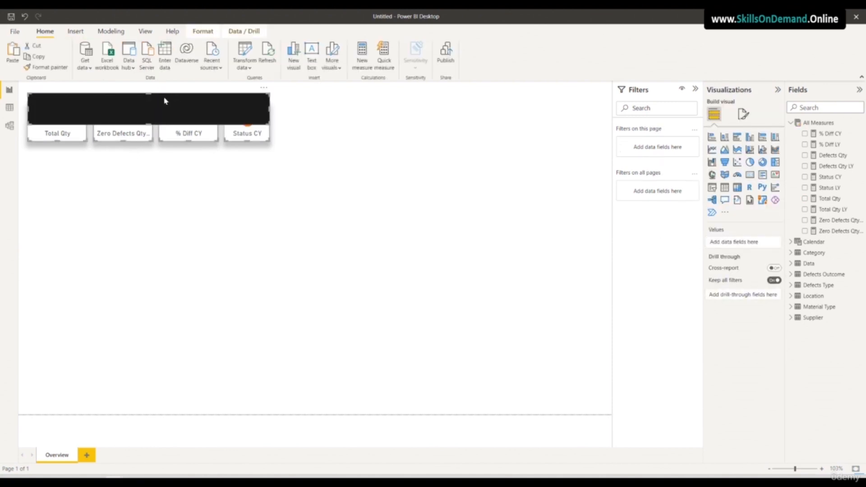
{"action": "left_click_drag", "start_coordinate": [165, 102], "coordinate": [162, 118]}
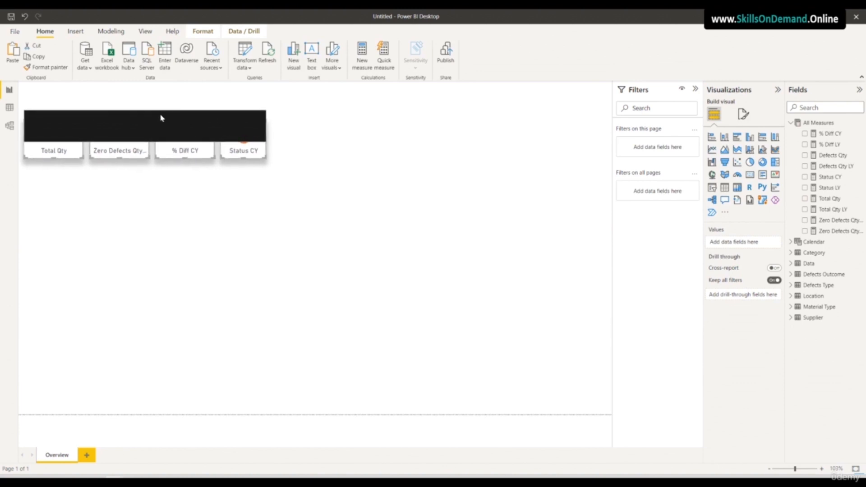
{"action": "left_click", "coordinate": [136, 197]}
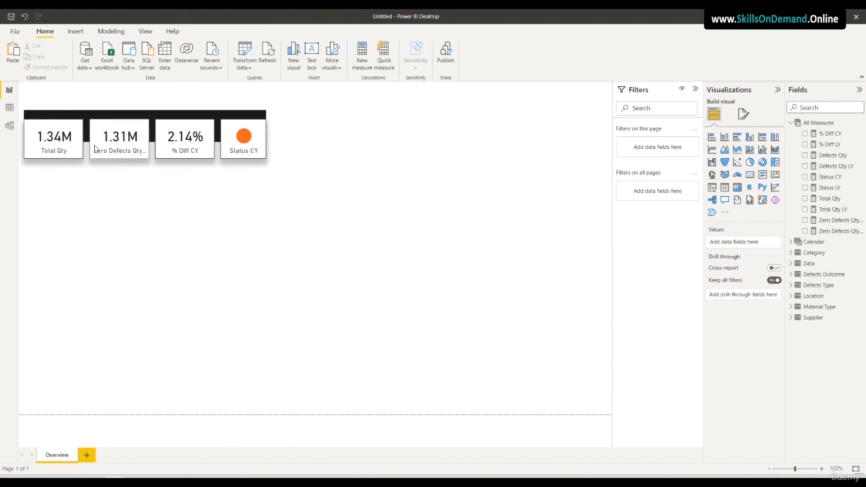
Stretch the Zero Defects Qty and Status CY cards upward to the banner's upper edge
{"action": "left_click", "coordinate": [111, 128]}
{"action": "left_click_drag", "start_coordinate": [121, 118], "coordinate": [121, 111]}
{"action": "left_click", "coordinate": [254, 138]}
{"action": "left_click_drag", "start_coordinate": [243, 120], "coordinate": [245, 111]}
{"action": "left_click", "coordinate": [243, 192]}
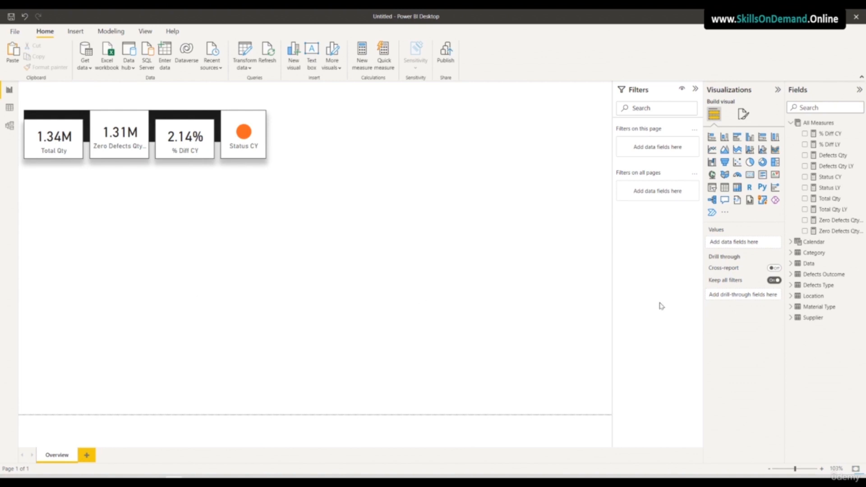
Insert a new card in the empty area below the existing cards and assign the Total Qty LY measure
{"action": "left_click", "coordinate": [752, 176]}
{"action": "left_click_drag", "start_coordinate": [338, 130], "coordinate": [92, 206]}
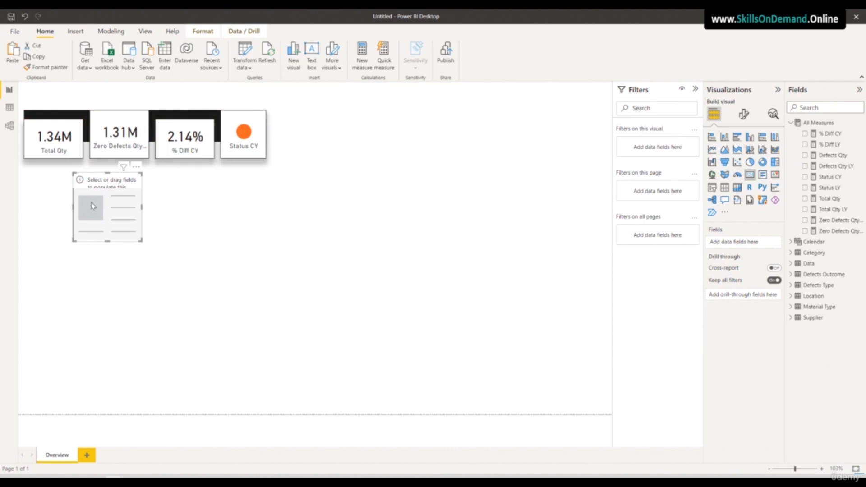
{"action": "left_click", "coordinate": [805, 210]}
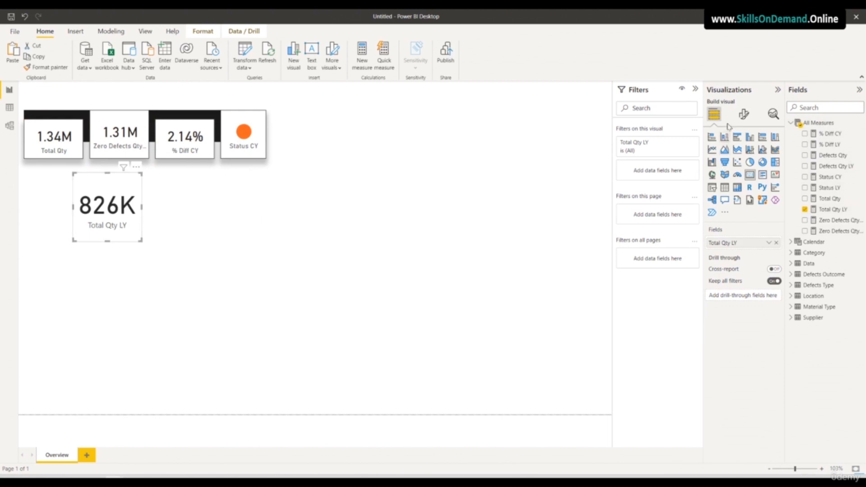
Give the Total Qty LY card a near-black theme background color
{"action": "left_click", "coordinate": [744, 114]}
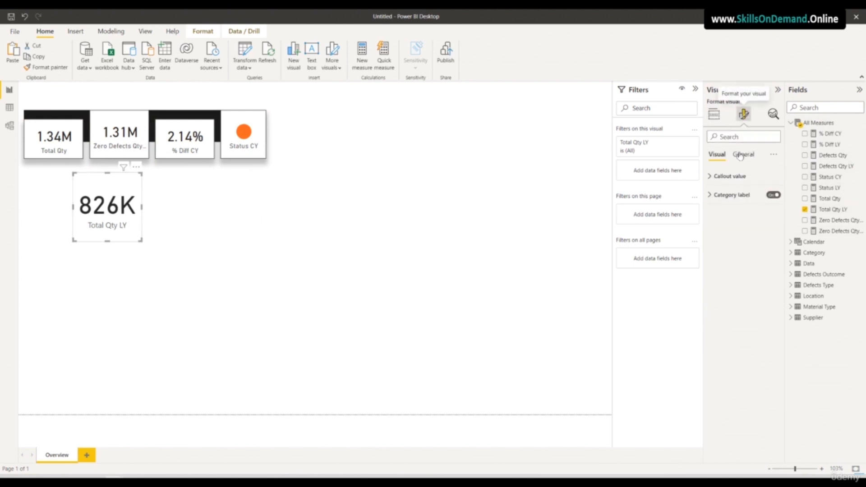
{"action": "left_click", "coordinate": [743, 155]}
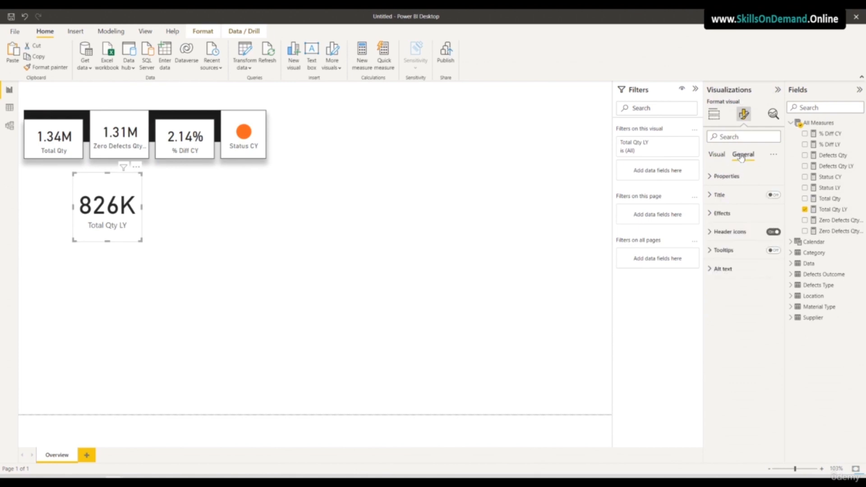
{"action": "left_click", "coordinate": [728, 216]}
{"action": "left_click", "coordinate": [729, 255]}
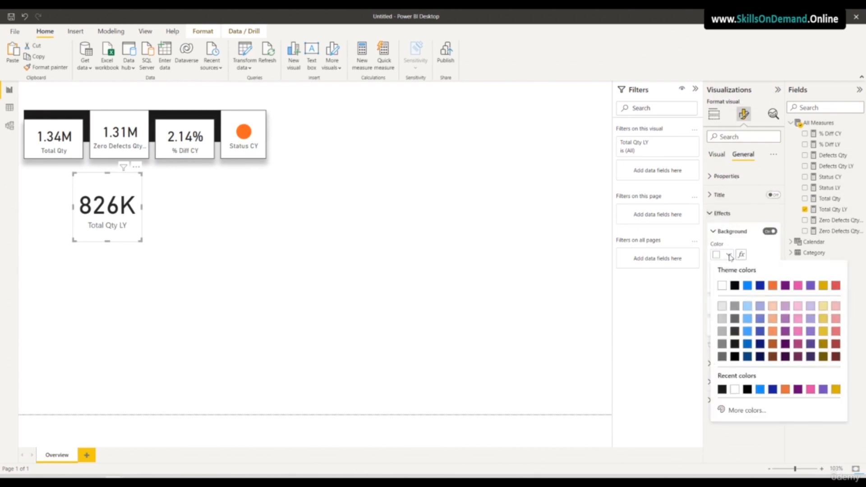
{"action": "left_click", "coordinate": [734, 345]}
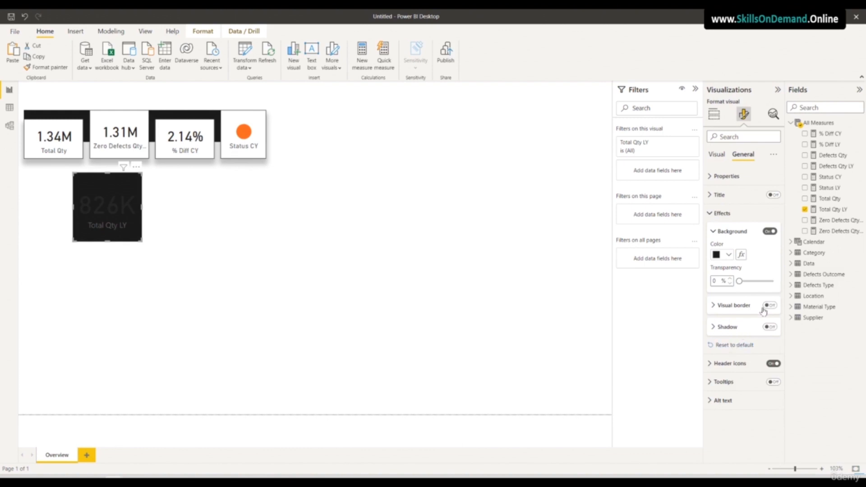
Set the callout value and category label colors of the Total Qty LY card to white
{"action": "left_click", "coordinate": [717, 155]}
{"action": "left_click", "coordinate": [724, 177]}
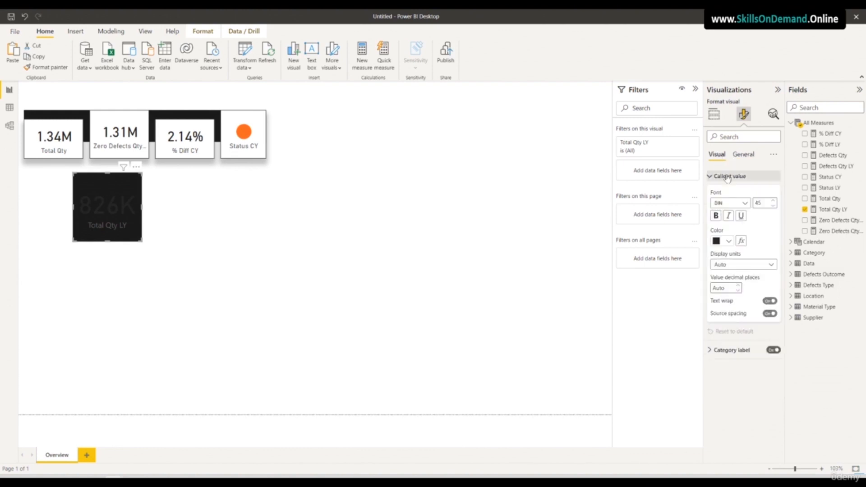
{"action": "left_click", "coordinate": [727, 241]}
{"action": "left_click", "coordinate": [722, 272]}
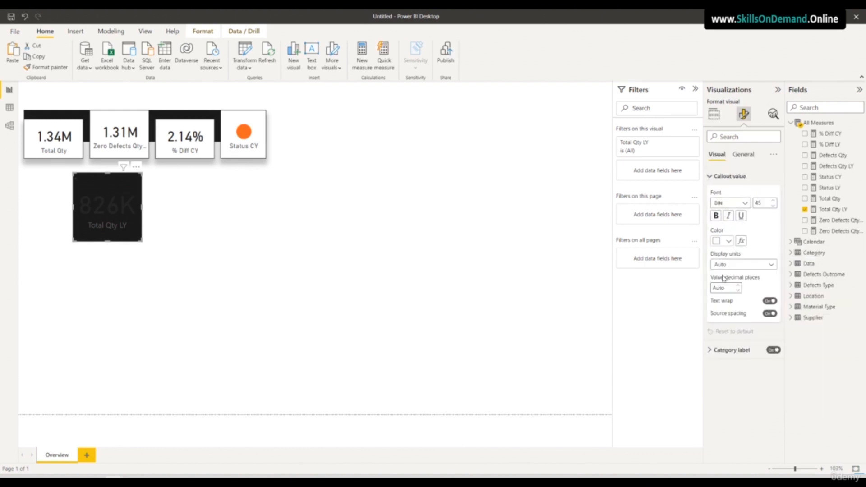
{"action": "left_click", "coordinate": [728, 350]}
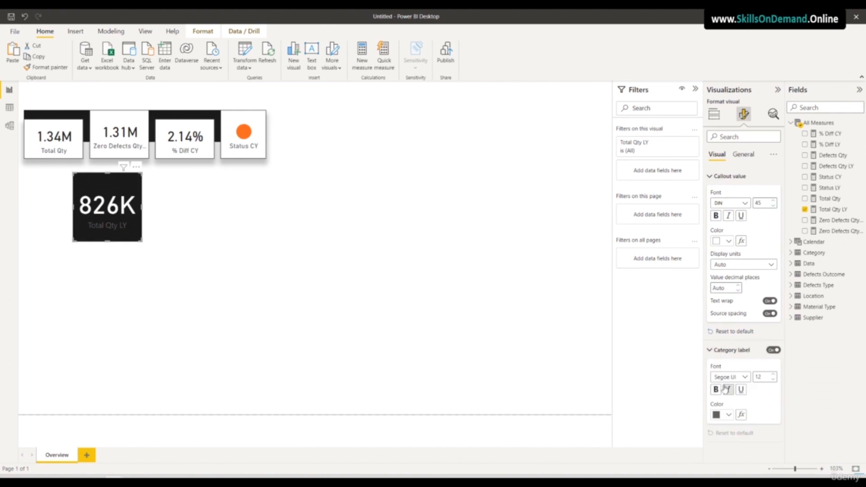
{"action": "left_click", "coordinate": [725, 415]}
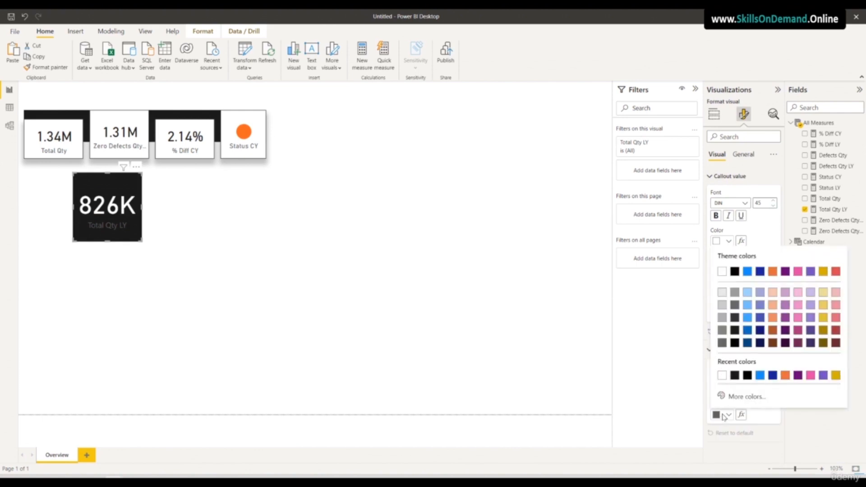
{"action": "left_click", "coordinate": [721, 271]}
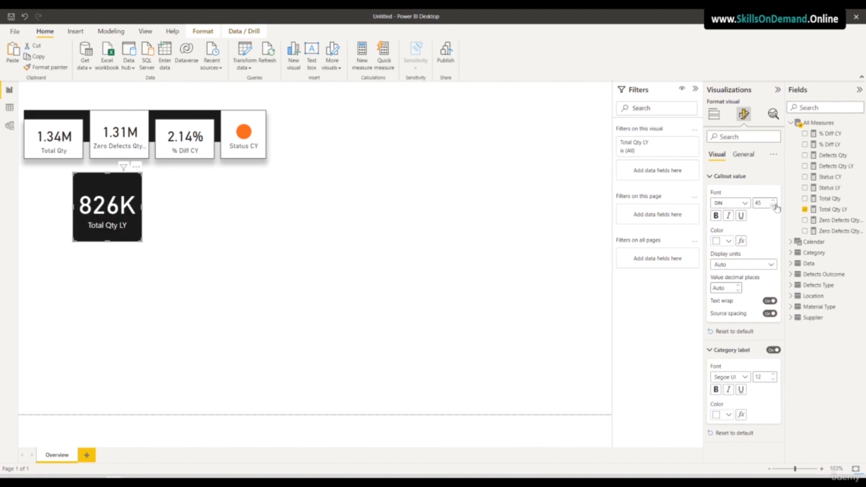
Set the card's callout value to size 20 with 2 decimal places and its category label to DIN, size 10
{"action": "left_click_drag", "start_coordinate": [766, 204], "coordinate": [755, 203]}
{"action": "type", "text": "20"}
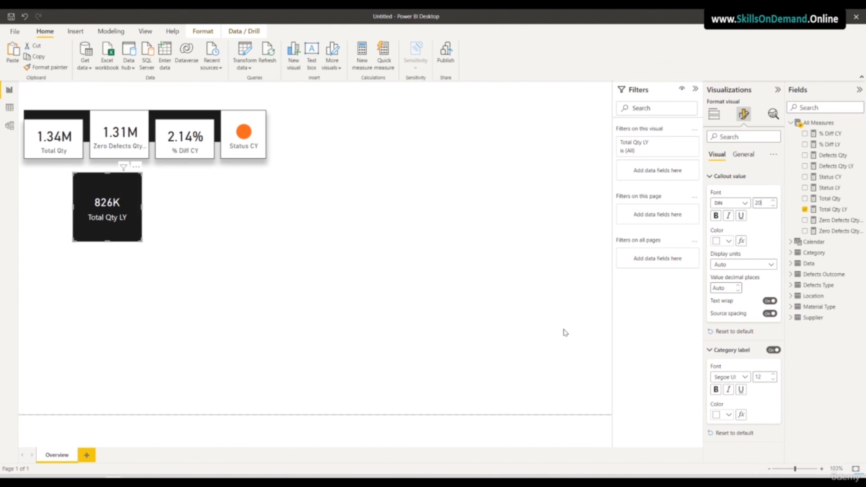
{"action": "left_click", "coordinate": [747, 378]}
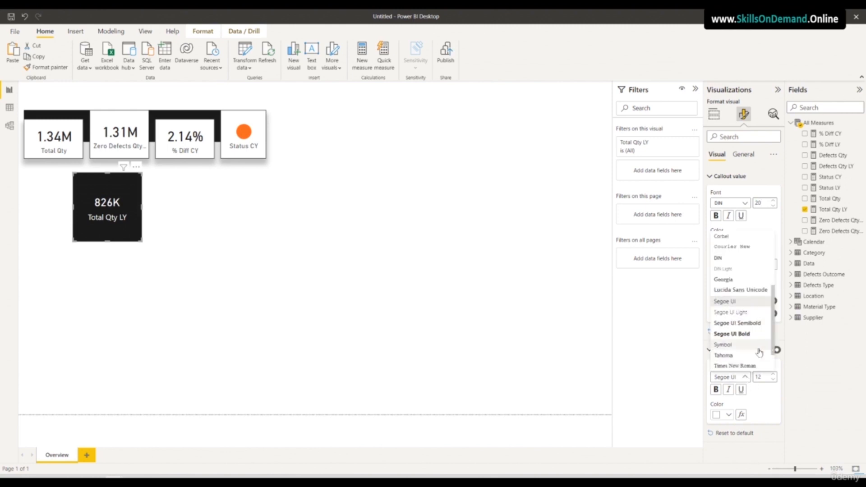
{"action": "left_click", "coordinate": [730, 262]}
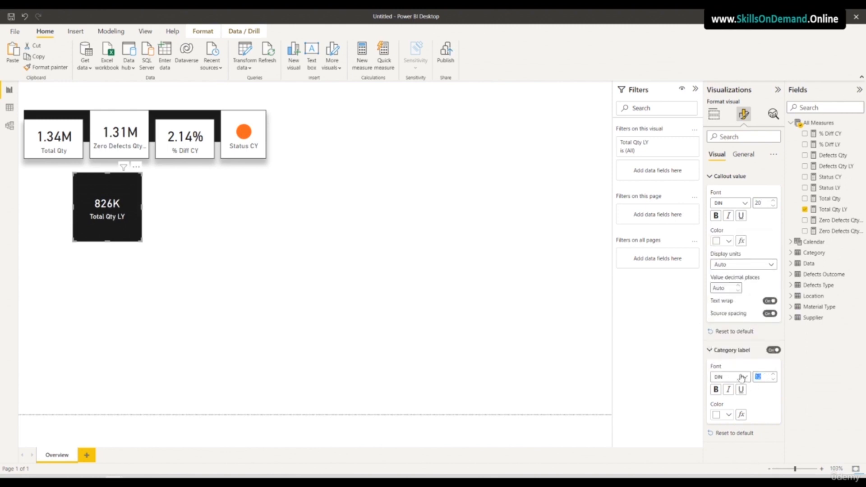
{"action": "type", "text": "10"}
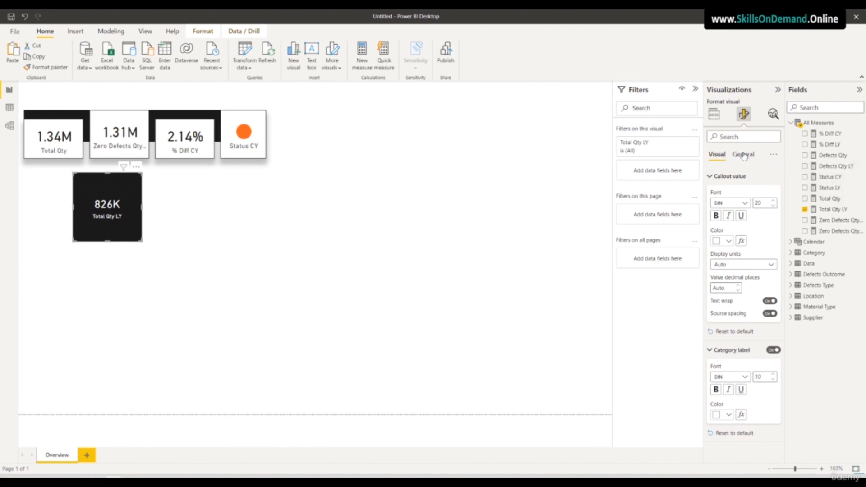
{"action": "left_click", "coordinate": [729, 288]}
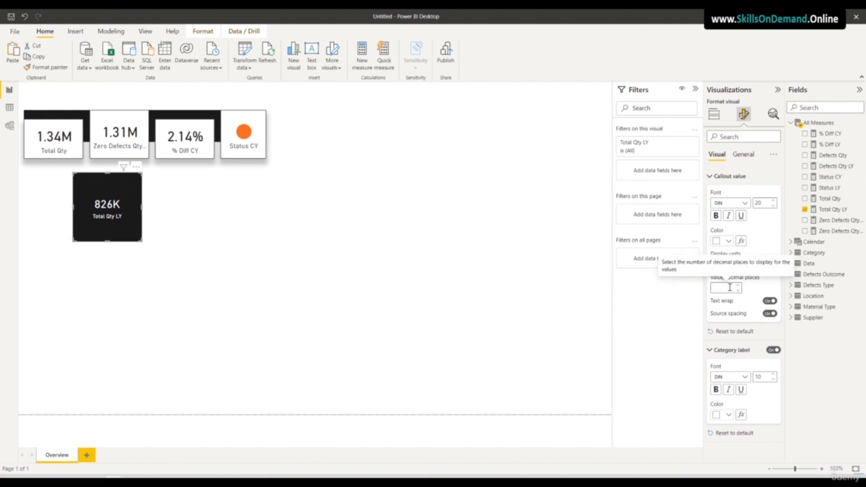
{"action": "type", "text": "2"}
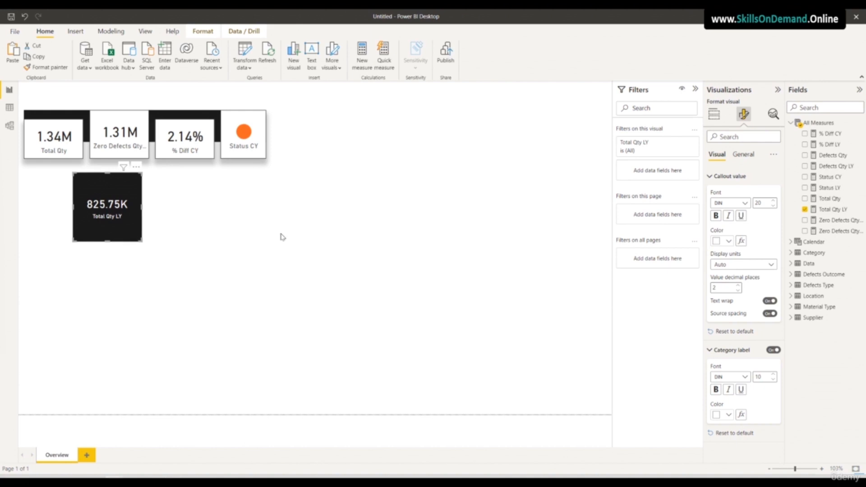
Turn on the shadow for the Total Qty LY card and set its position to Bottom
{"action": "left_click", "coordinate": [745, 155]}
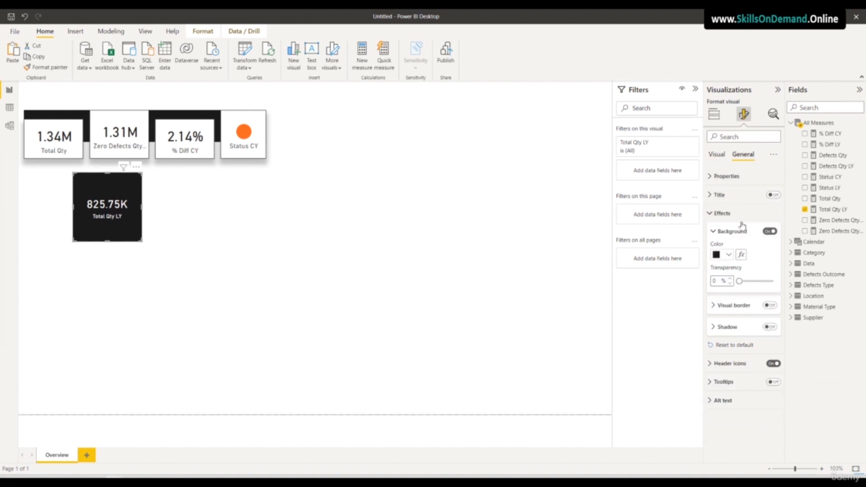
{"action": "left_click", "coordinate": [768, 327]}
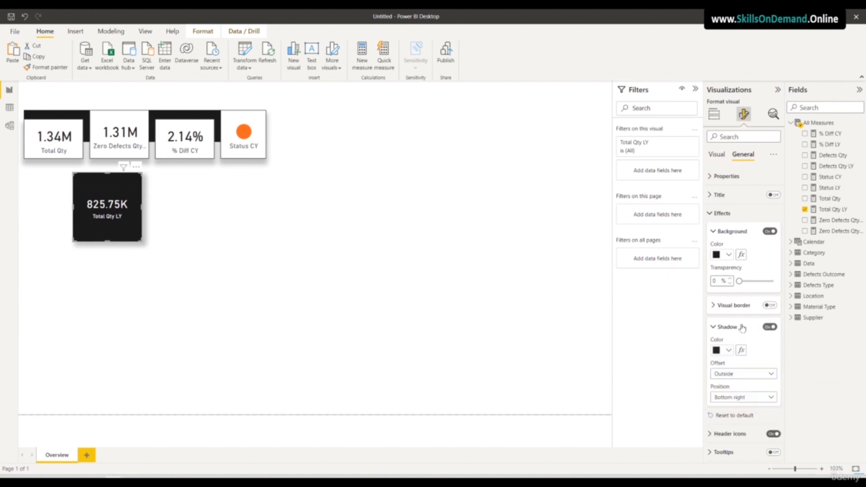
{"action": "left_click", "coordinate": [729, 397]}
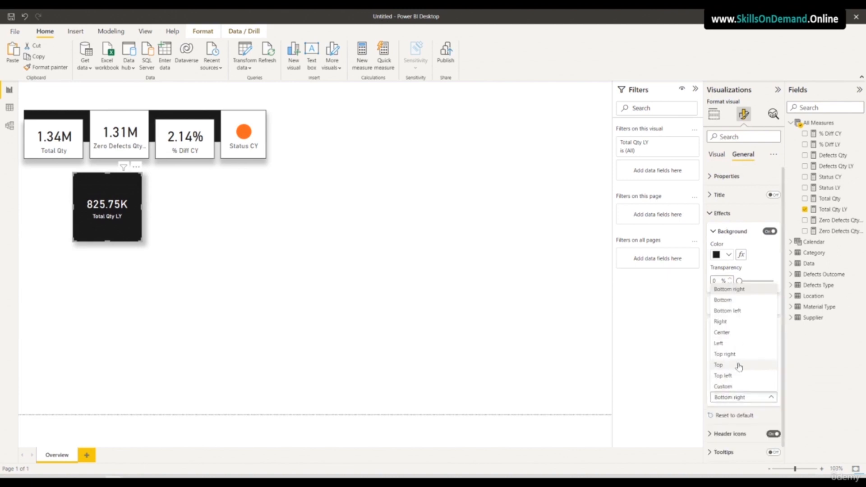
{"action": "left_click", "coordinate": [723, 300]}
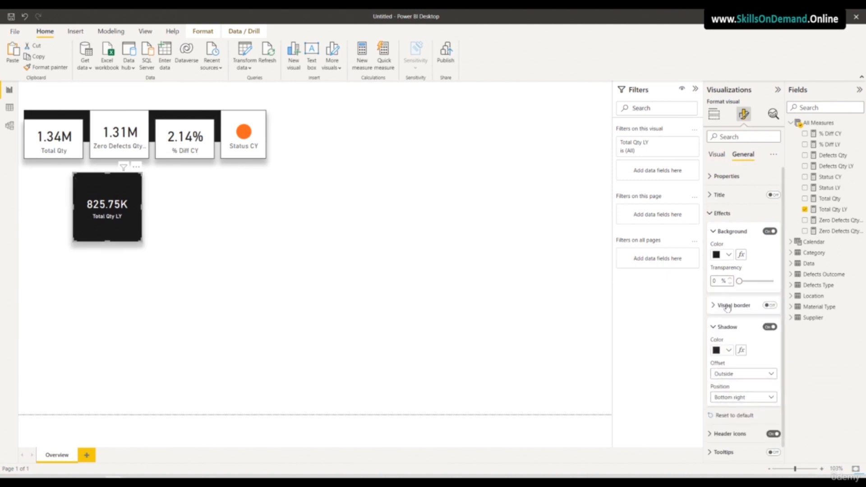
{"action": "left_click", "coordinate": [181, 303]}
Shrink the Total Qty LY card to the Total Qty card's width and place it directly beneath that card
{"action": "left_click", "coordinate": [113, 235]}
{"action": "left_click_drag", "start_coordinate": [111, 237], "coordinate": [82, 184]}
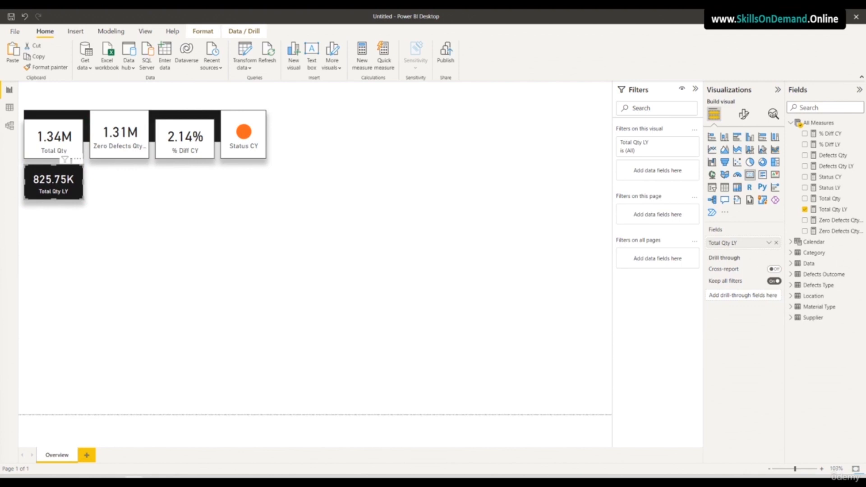
{"action": "left_click", "coordinate": [55, 220]}
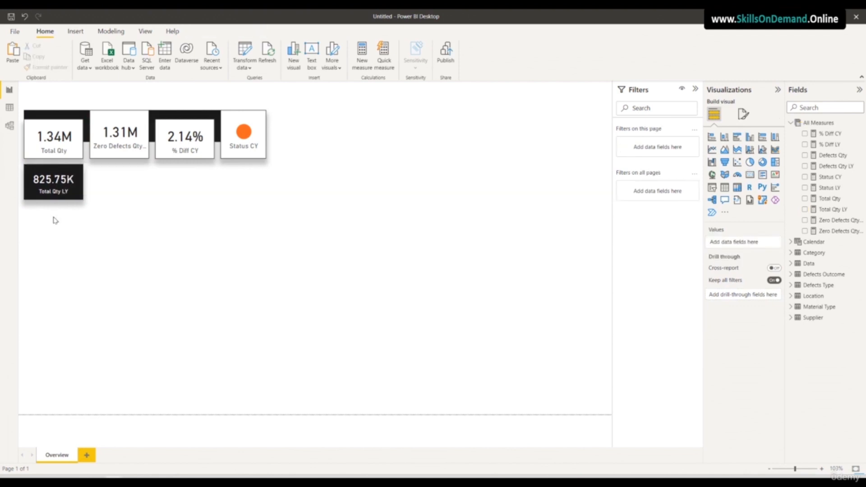
Turn on the visual border of the Total Qty LY card and give it a light theme color
{"action": "left_click", "coordinate": [81, 195]}
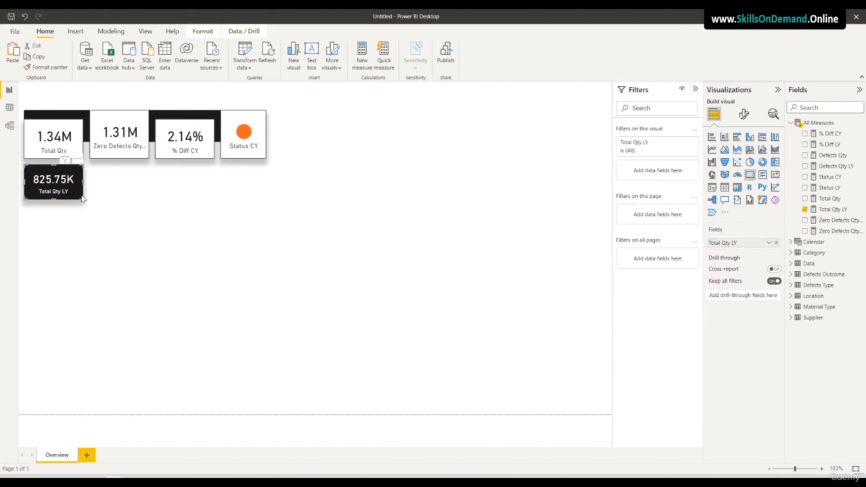
{"action": "left_click", "coordinate": [743, 114]}
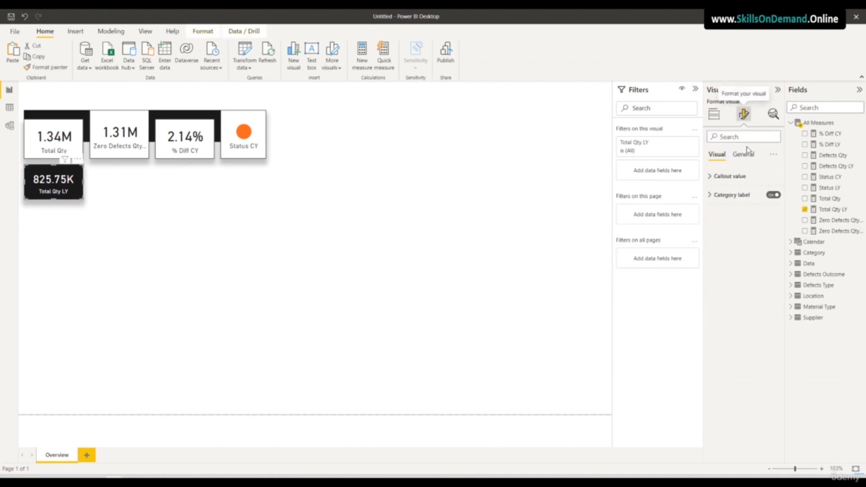
{"action": "left_click", "coordinate": [747, 154]}
{"action": "left_click", "coordinate": [737, 213]}
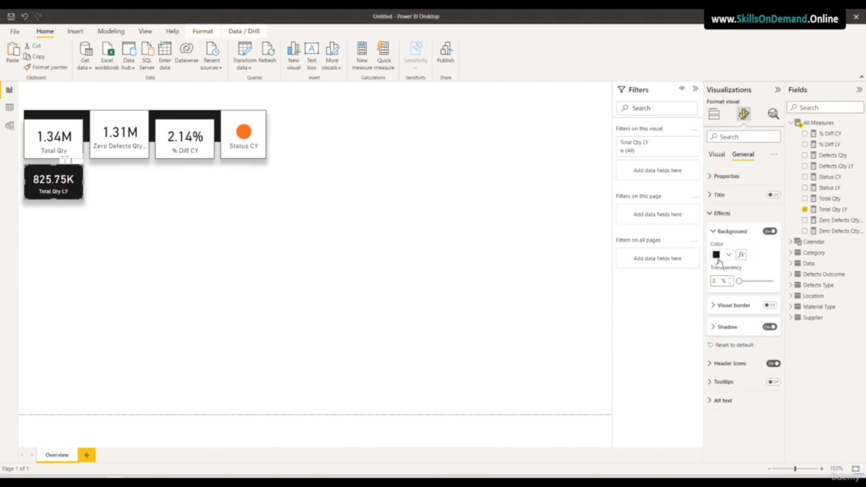
{"action": "left_click", "coordinate": [770, 306]}
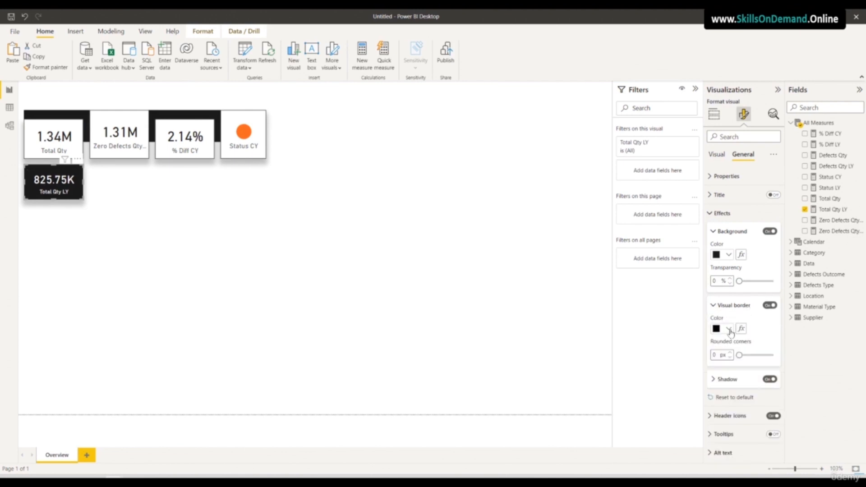
{"action": "left_click", "coordinate": [727, 330]}
{"action": "left_click", "coordinate": [723, 207]}
{"action": "left_click", "coordinate": [450, 262]}
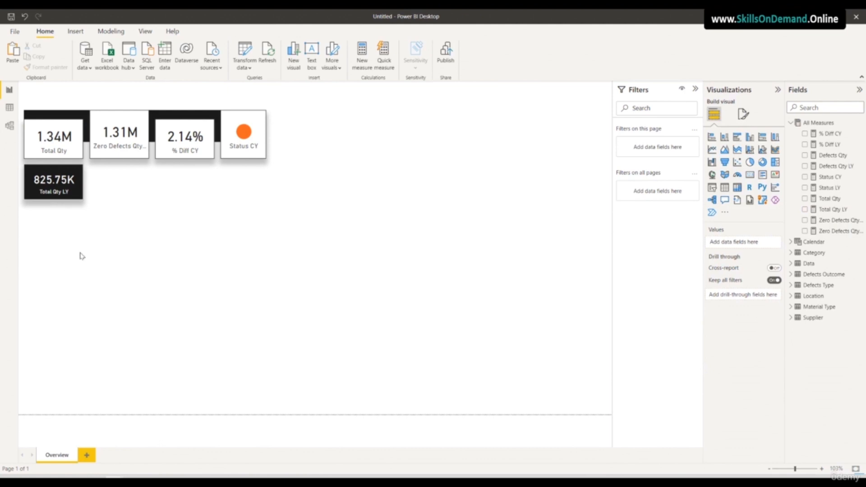
Duplicate the Total Qty LY card three times and align the copies beneath the Zero Defects Qty, % Diff CY and Status CY cards, matching their widths
{"action": "left_click", "coordinate": [77, 201]}
{"action": "key", "text": "ctrl+c"}
{"action": "key", "text": "ctrl+v"}
{"action": "left_click_drag", "start_coordinate": [75, 200], "coordinate": [132, 198]}
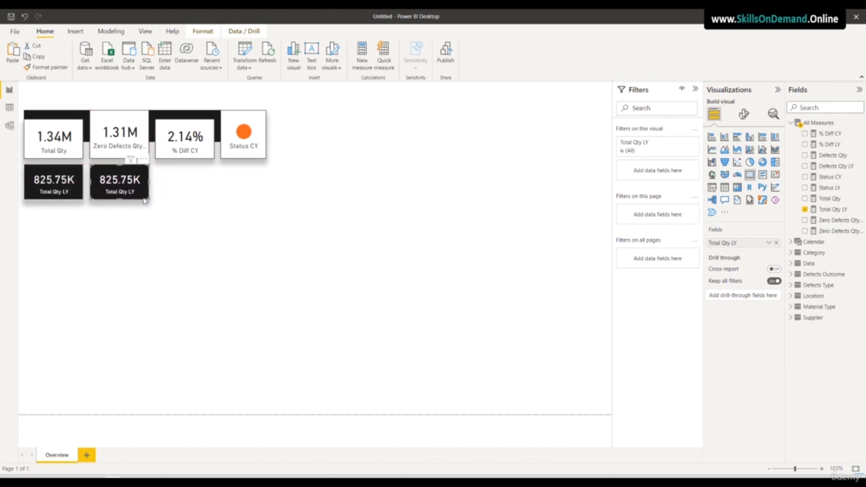
{"action": "key", "text": "ctrl+v"}
{"action": "left_click_drag", "start_coordinate": [56, 189], "coordinate": [186, 196]}
{"action": "key", "text": "ctrl+v"}
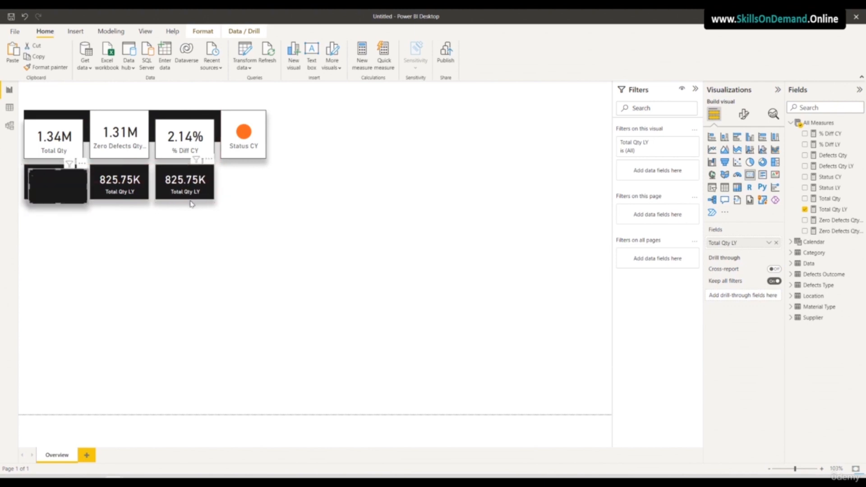
{"action": "left_click_drag", "start_coordinate": [66, 183], "coordinate": [270, 184]}
{"action": "left_click", "coordinate": [229, 233]}
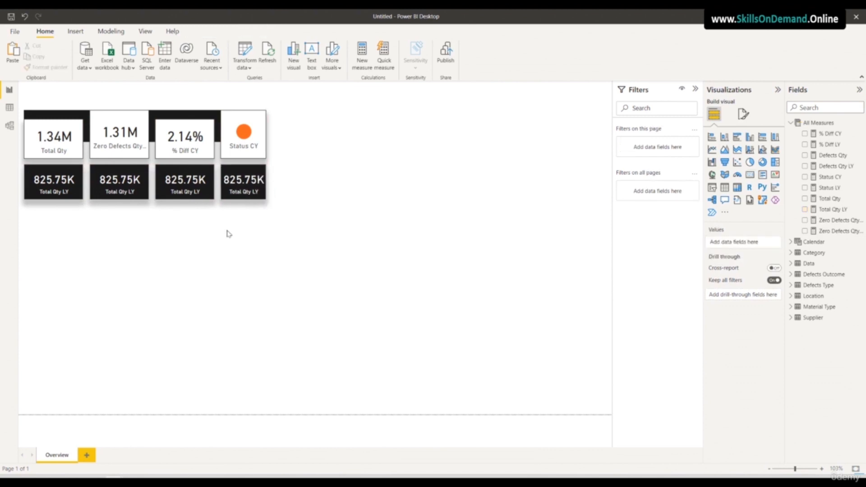
Remove the Total Qty LY measure from the three duplicated cards
{"action": "left_click", "coordinate": [134, 190]}
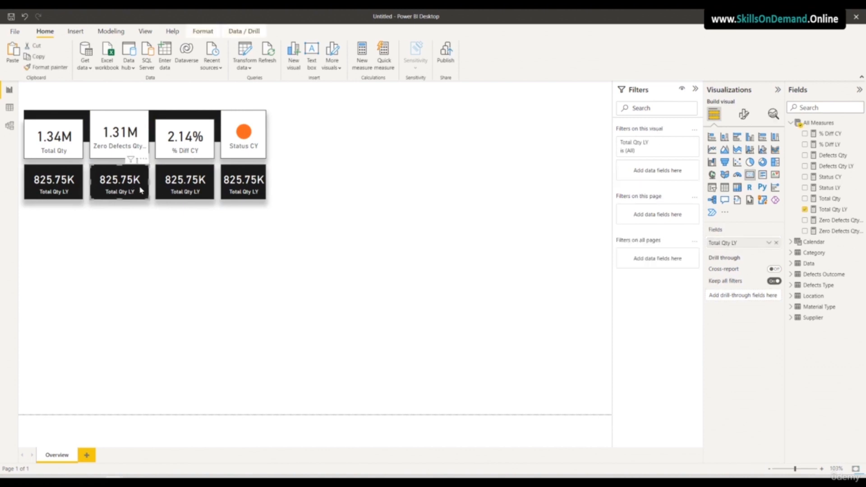
{"action": "left_click", "coordinate": [776, 243]}
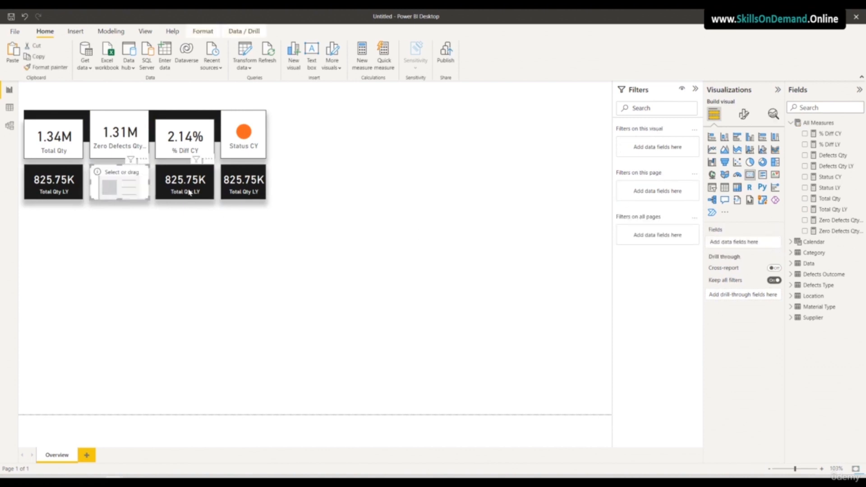
{"action": "left_click", "coordinate": [207, 199]}
{"action": "left_click", "coordinate": [776, 243]}
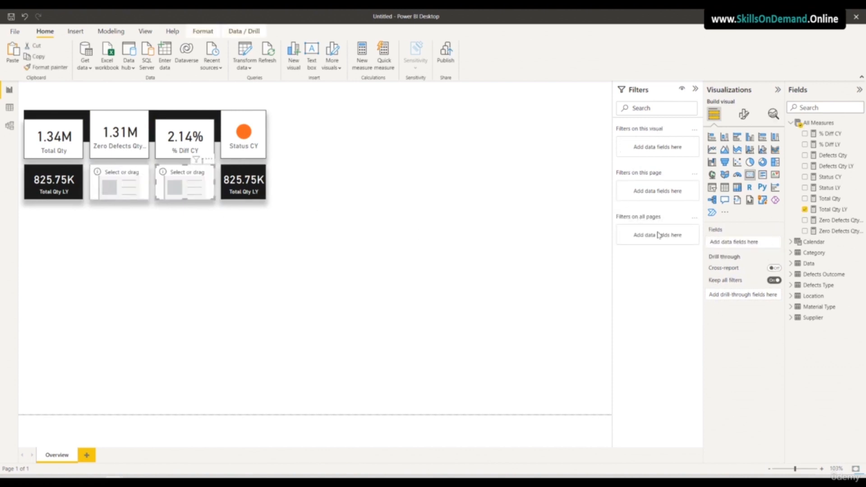
{"action": "left_click", "coordinate": [237, 180]}
{"action": "left_click", "coordinate": [776, 243]}
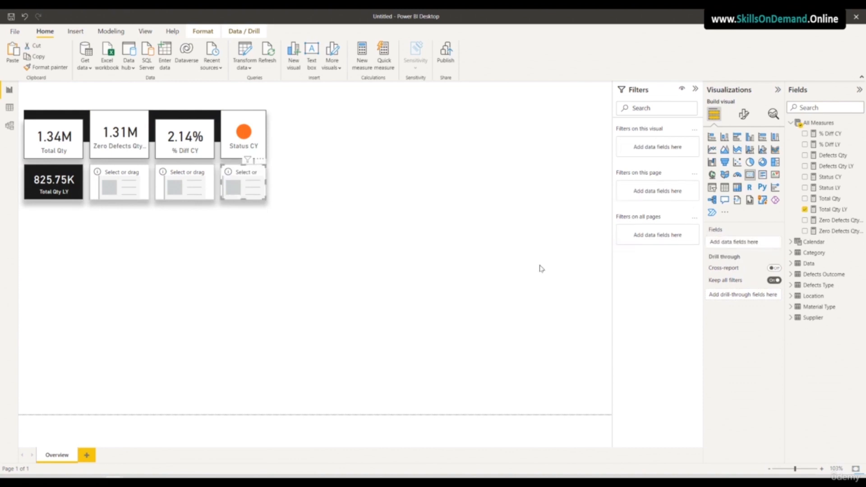
{"action": "left_click", "coordinate": [272, 265]}
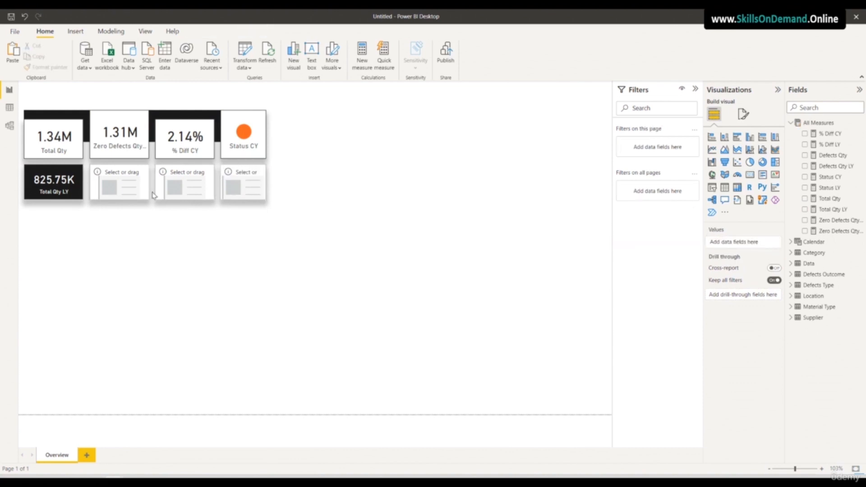
Fill the three empty last-year cards with the Defects Qty LY, % Diff LY and Status LY measures, in that order
{"action": "left_click", "coordinate": [132, 187]}
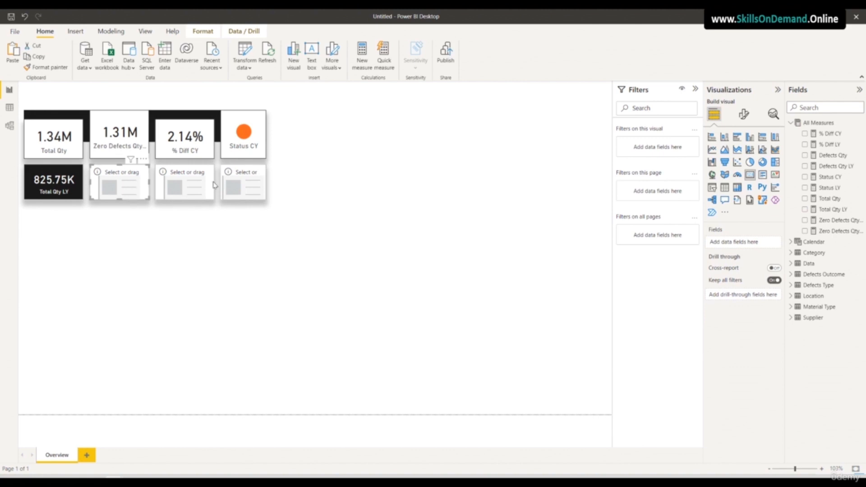
{"action": "left_click", "coordinate": [805, 166]}
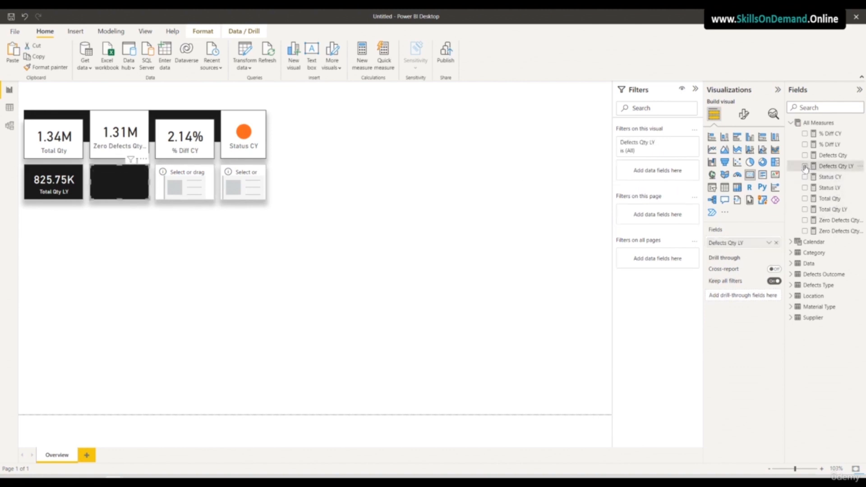
{"action": "left_click", "coordinate": [206, 182]}
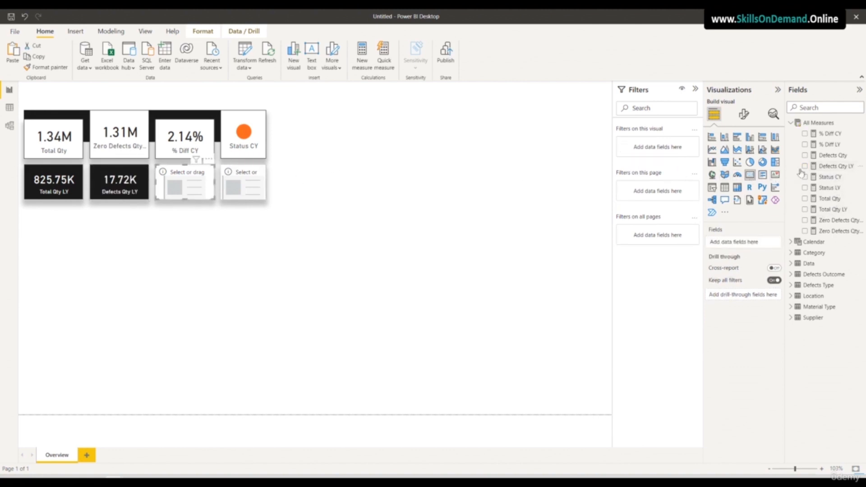
{"action": "left_click", "coordinate": [805, 144]}
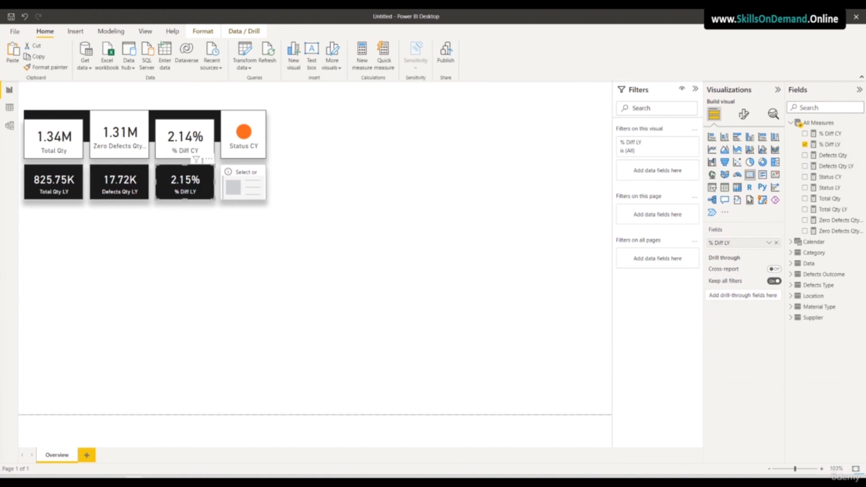
{"action": "left_click", "coordinate": [245, 195]}
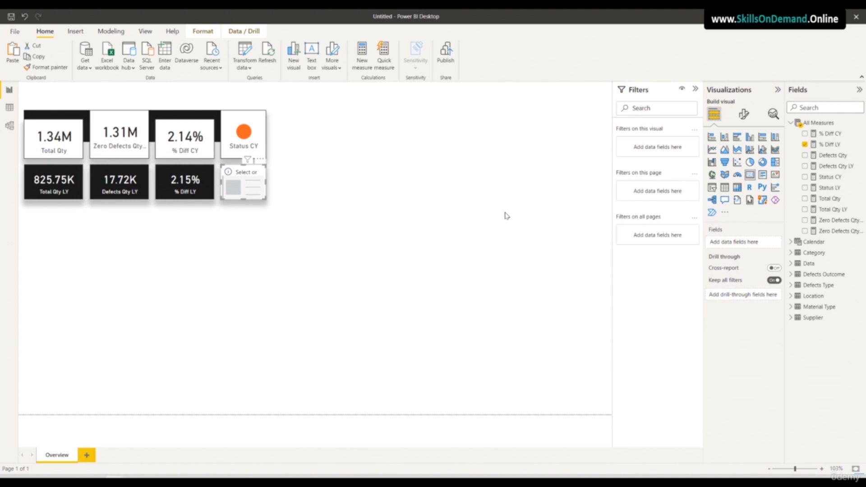
{"action": "left_click", "coordinate": [805, 189]}
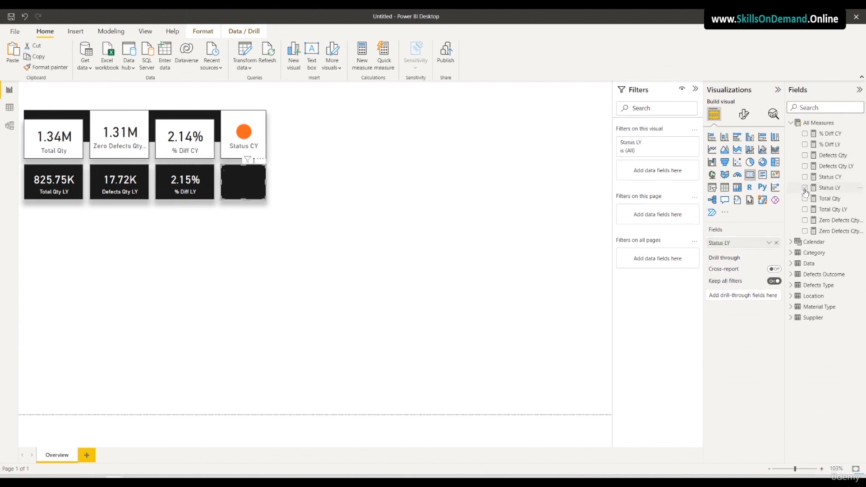
{"action": "left_click", "coordinate": [274, 254]}
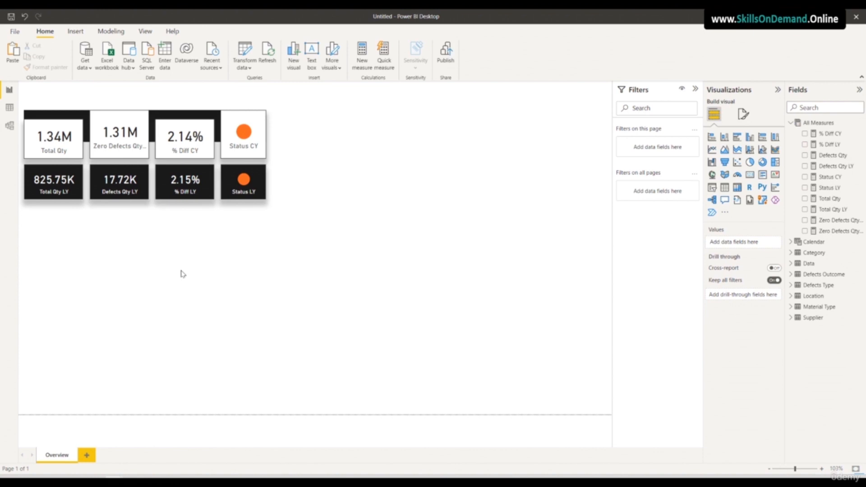
Group all the cards with the dark banner and move the group slightly upward on the page
{"action": "key", "text": "ctrl+a"}
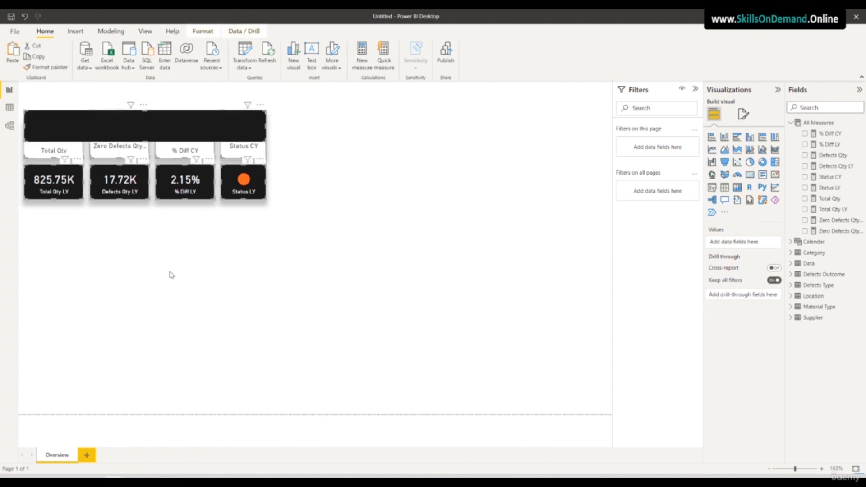
{"action": "left_click", "coordinate": [198, 35]}
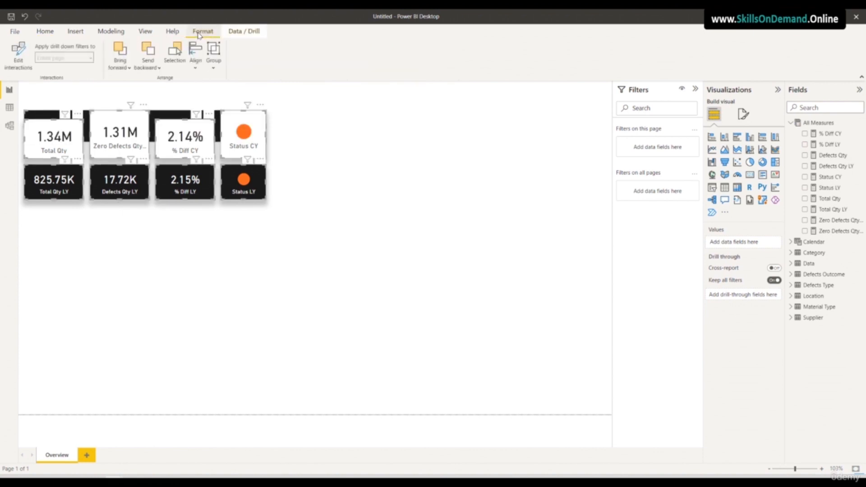
{"action": "left_click", "coordinate": [214, 67]}
{"action": "left_click", "coordinate": [228, 82]}
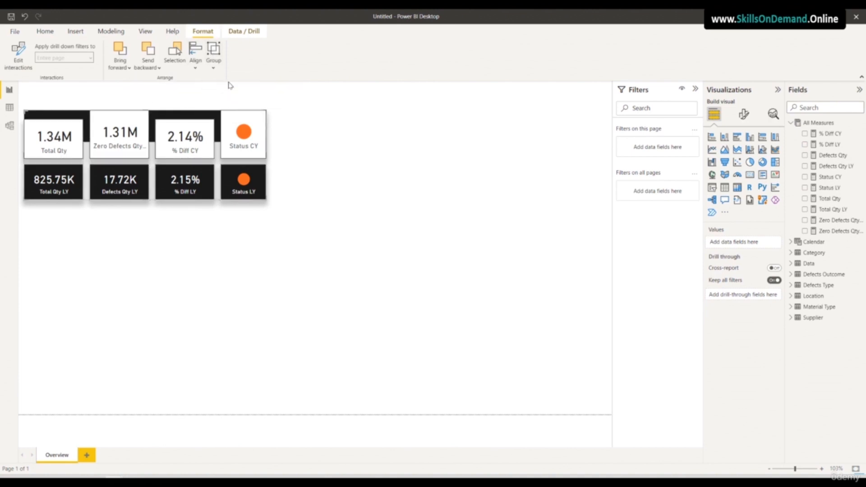
{"action": "left_click", "coordinate": [164, 265]}
{"action": "left_click_drag", "start_coordinate": [193, 190], "coordinate": [171, 173]}
{"action": "left_click", "coordinate": [173, 177]}
{"action": "left_click", "coordinate": [147, 239]}
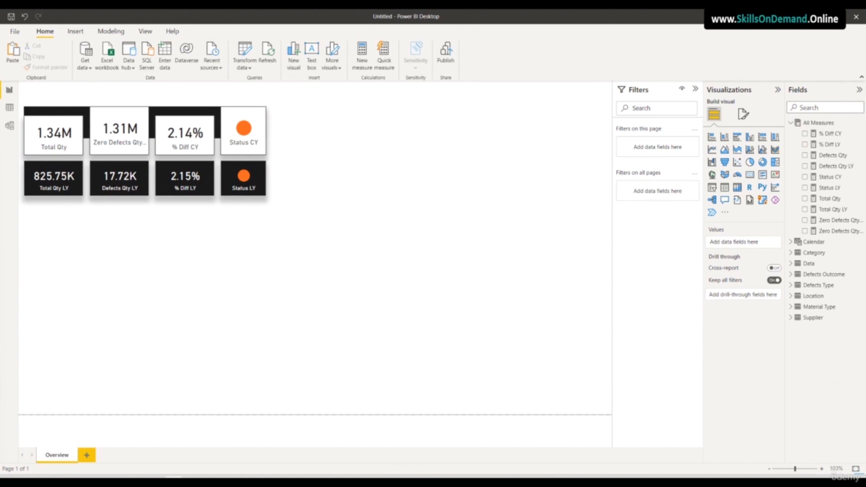
Insert a text box reading "Supplier Quality Analysis" and widen it
{"action": "left_click", "coordinate": [75, 31]}
{"action": "left_click", "coordinate": [295, 52]}
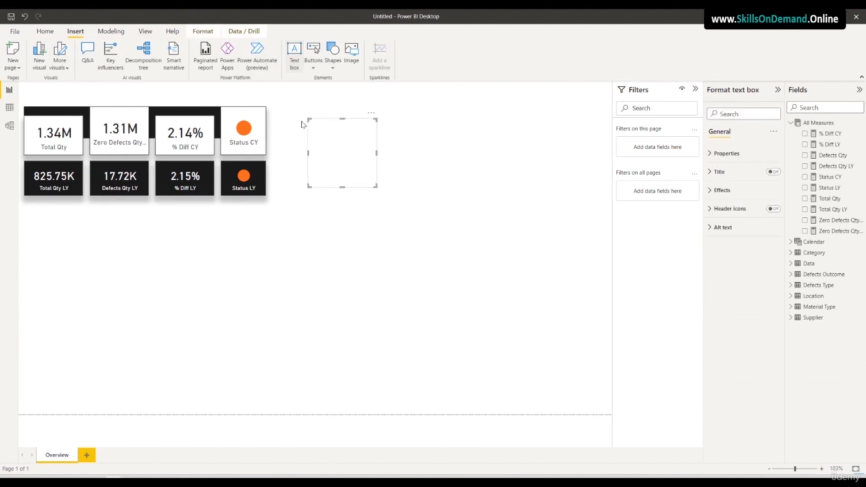
{"action": "type", "text": "Supplier "}
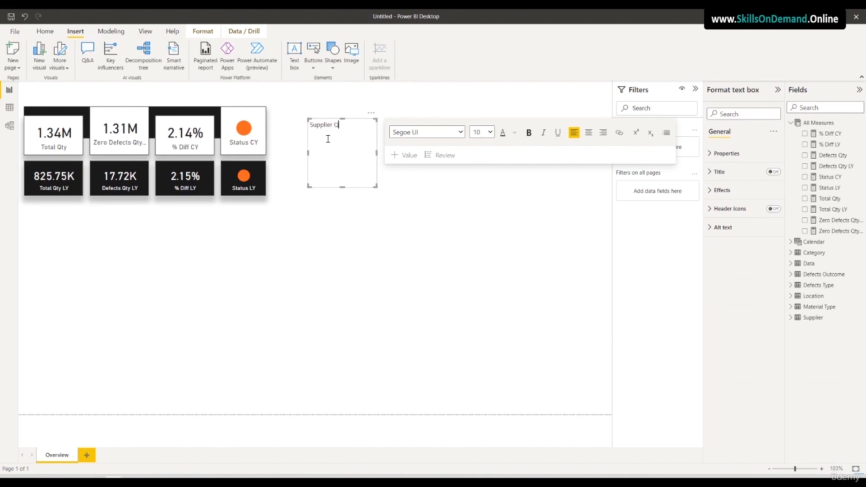
{"action": "type", "text": "Quality Analysis"}
{"action": "left_click_drag", "start_coordinate": [377, 152], "coordinate": [421, 164]}
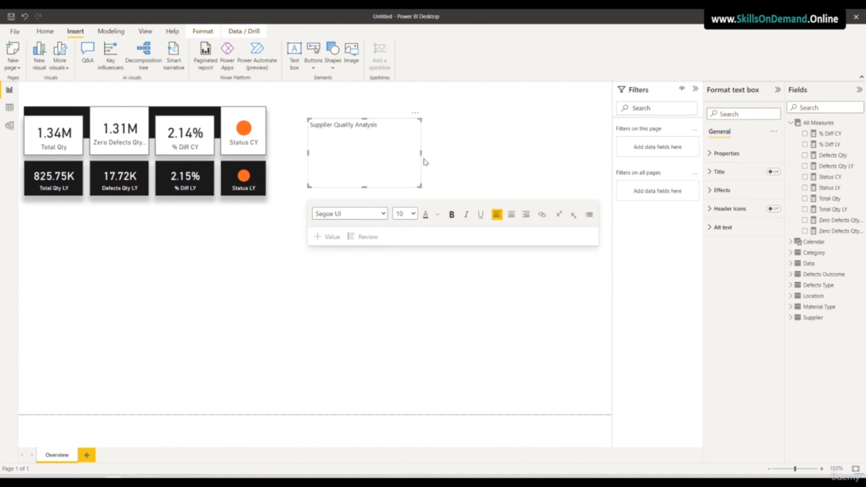
Format the whole "Supplier Quality Analysis" text in Arial, size 18
{"action": "left_click_drag", "start_coordinate": [393, 126], "coordinate": [293, 119]}
{"action": "left_click_drag", "start_coordinate": [386, 130], "coordinate": [289, 123]}
{"action": "key", "text": "shift+Left"}
{"action": "key", "text": "shift+Left"}
{"action": "key", "text": "shift+Left"}
{"action": "key", "text": "shift+Left"}
{"action": "key", "text": "shift+Left"}
{"action": "key", "text": "shift+Left"}
{"action": "key", "text": "shift+Left"}
{"action": "key", "text": "shift+Left"}
{"action": "key", "text": "shift+Left"}
{"action": "key", "text": "shift+Left"}
{"action": "key", "text": "shift+Left"}
{"action": "key", "text": "shift+Left"}
{"action": "key", "text": "shift+Left"}
{"action": "key", "text": "shift+Left"}
{"action": "key", "text": "shift+Left"}
{"action": "key", "text": "shift+Left"}
{"action": "key", "text": "shift+Left"}
{"action": "key", "text": "shift+Left"}
{"action": "key", "text": "shift+Left"}
{"action": "key", "text": "shift+Left"}
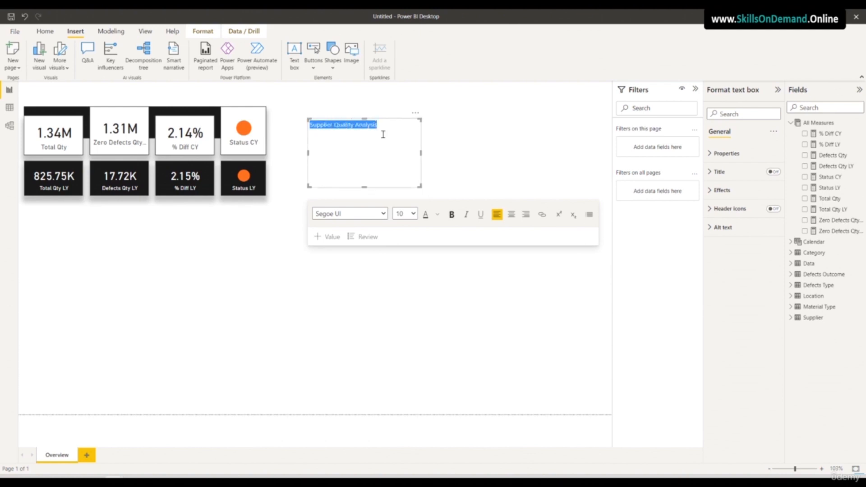
{"action": "left_click", "coordinate": [383, 213]}
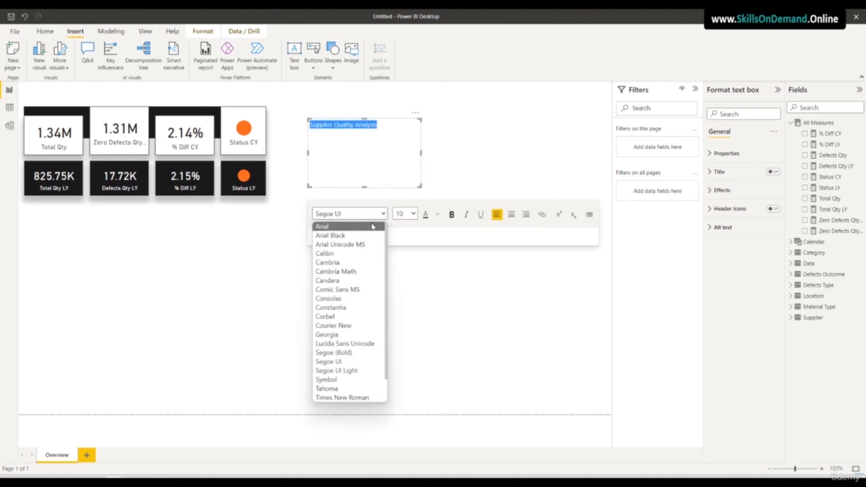
{"action": "left_click", "coordinate": [373, 225]}
{"action": "left_click", "coordinate": [411, 215]}
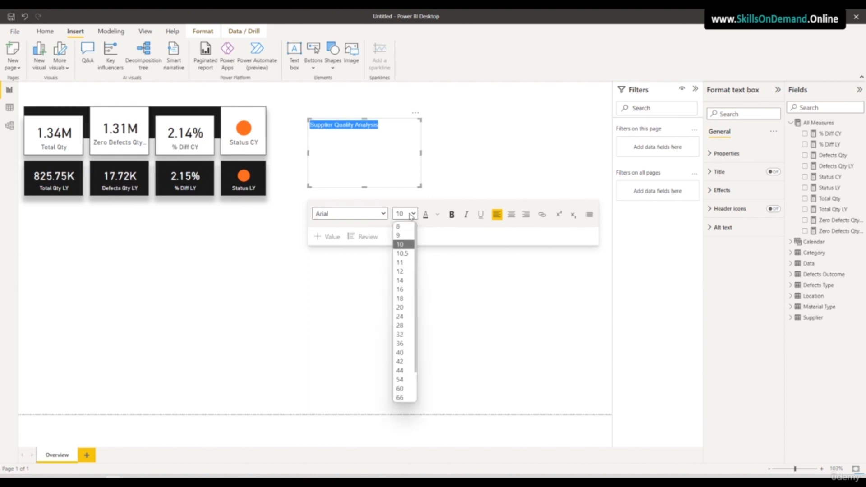
{"action": "left_click", "coordinate": [400, 299]}
Fit the text box to its single line of text and place it directly above the card group, aligned with its left edge
{"action": "left_click_drag", "start_coordinate": [421, 151], "coordinate": [442, 155]}
{"action": "left_click_drag", "start_coordinate": [377, 186], "coordinate": [178, 102]}
{"action": "left_click", "coordinate": [439, 141]}
{"action": "left_click", "coordinate": [419, 129]}
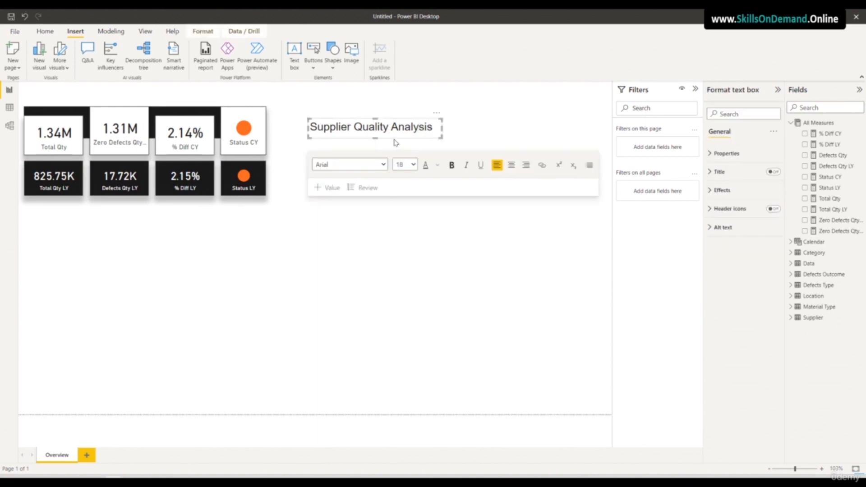
{"action": "left_click", "coordinate": [295, 134]}
{"action": "left_click", "coordinate": [421, 140]}
{"action": "left_click_drag", "start_coordinate": [409, 141], "coordinate": [131, 108]}
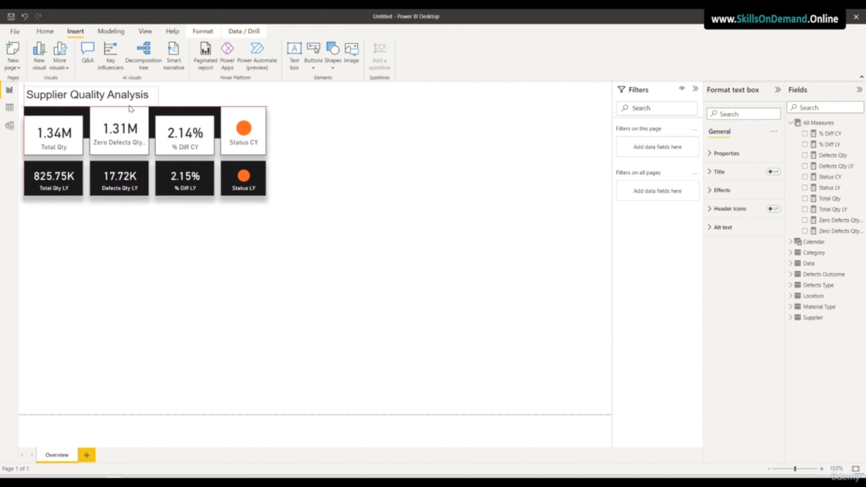
{"action": "left_click", "coordinate": [158, 238]}
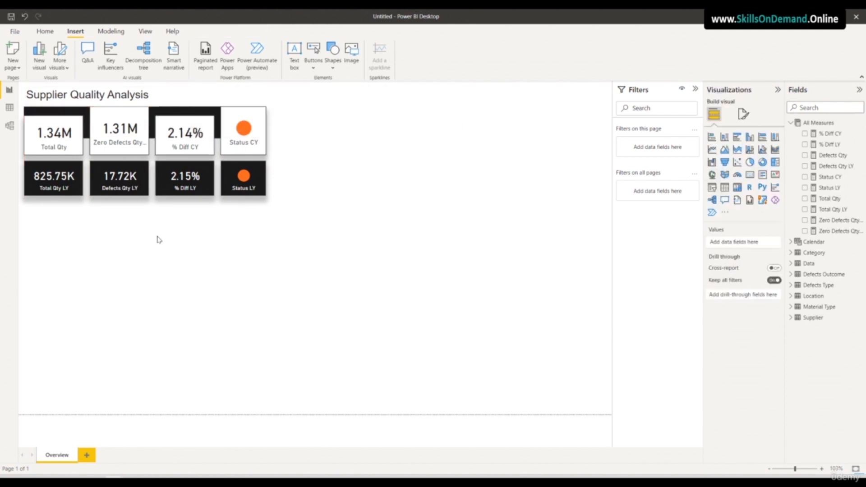
Set the background transparency of the Supplier Quality Analysis text box to 100%
{"action": "left_click", "coordinate": [158, 101]}
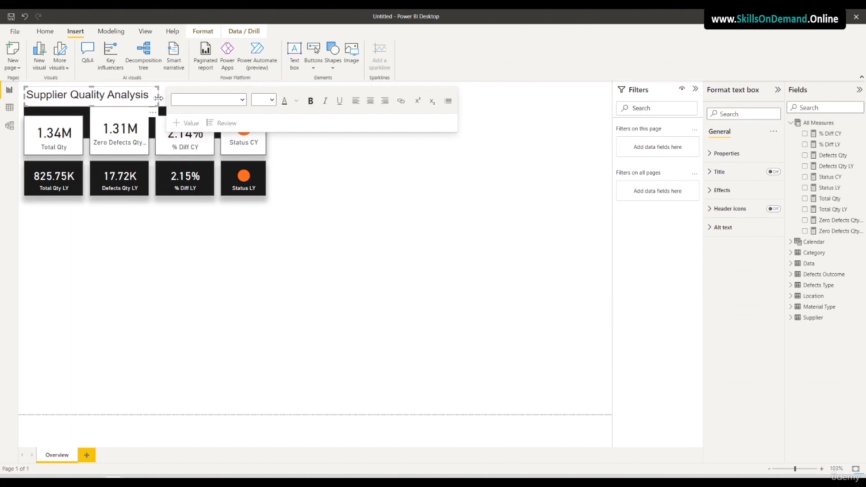
{"action": "left_click", "coordinate": [723, 192]}
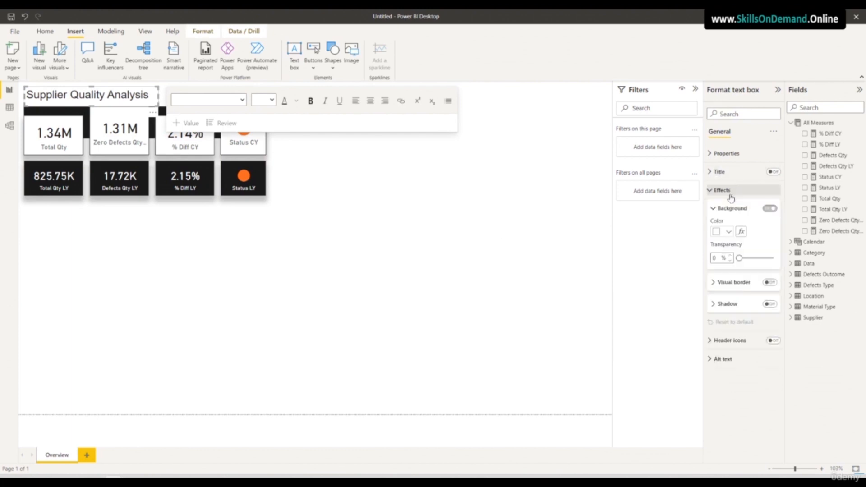
{"action": "left_click_drag", "start_coordinate": [738, 258], "coordinate": [811, 266]}
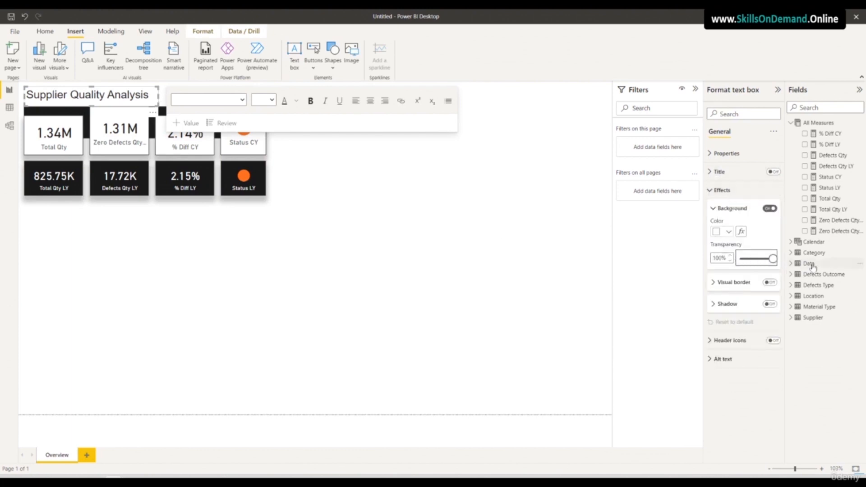
{"action": "left_click", "coordinate": [421, 269]}
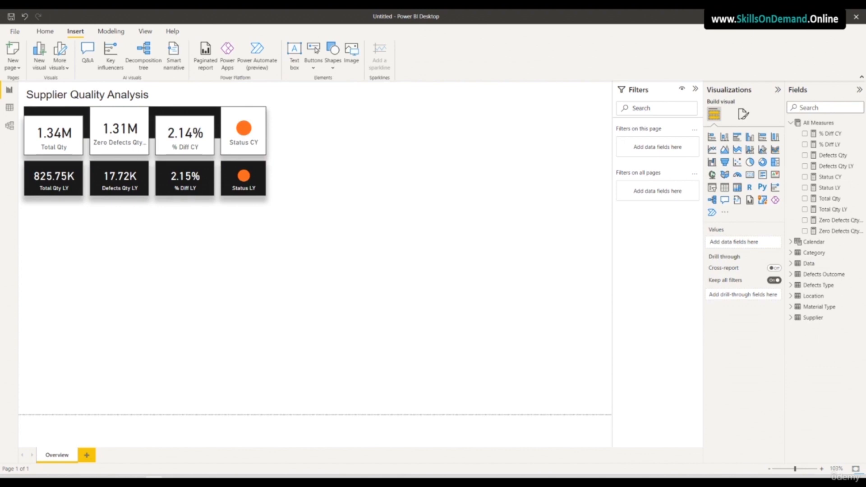
Add a clustered column chart beside the cards, widen it, and put the Supplier field on its X-axis
{"action": "left_click", "coordinate": [751, 138]}
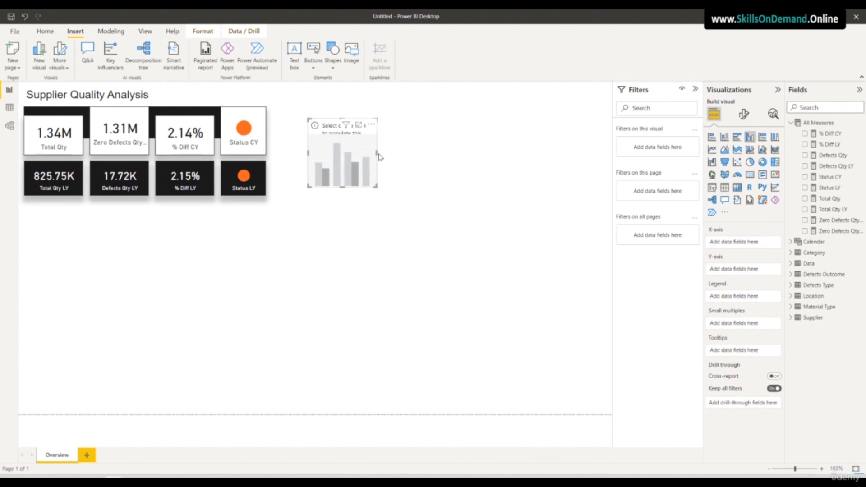
{"action": "left_click_drag", "start_coordinate": [419, 161], "coordinate": [537, 174]}
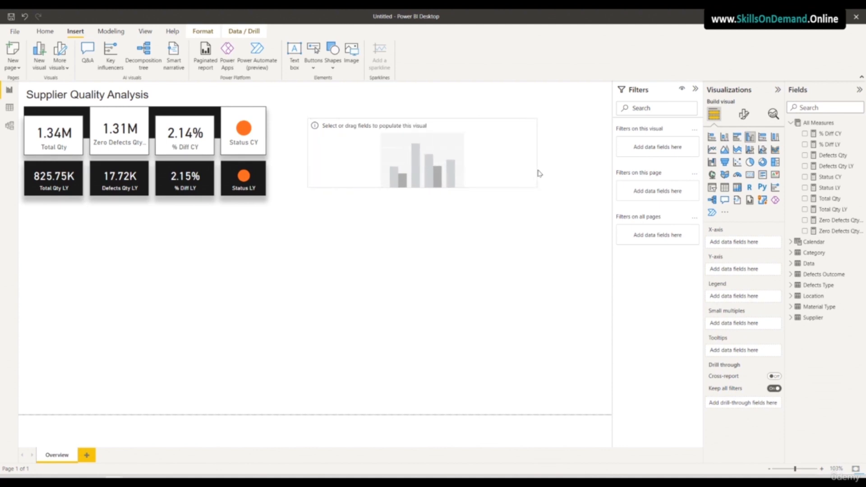
{"action": "left_click", "coordinate": [790, 318]}
{"action": "left_click_drag", "start_coordinate": [829, 331], "coordinate": [742, 248]}
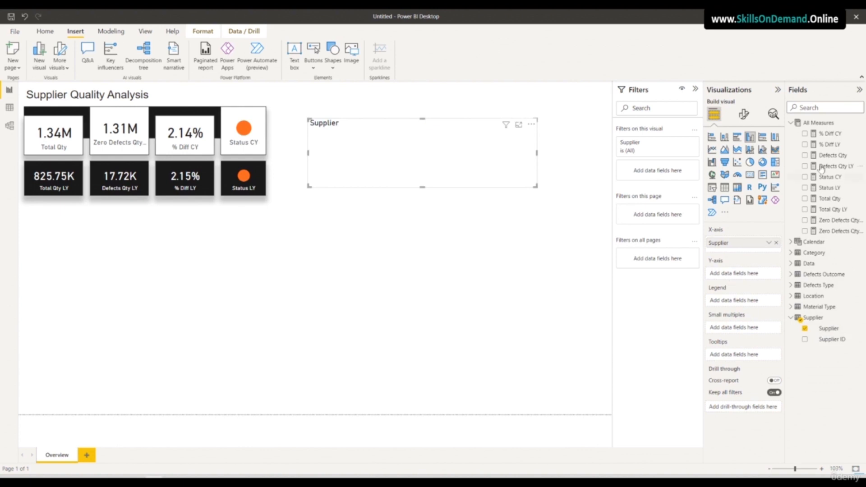
Put the Defects Qty measure on the column chart's Y-axis and make the chart taller so the full supplier names fit
{"action": "left_click_drag", "start_coordinate": [825, 155], "coordinate": [745, 275]}
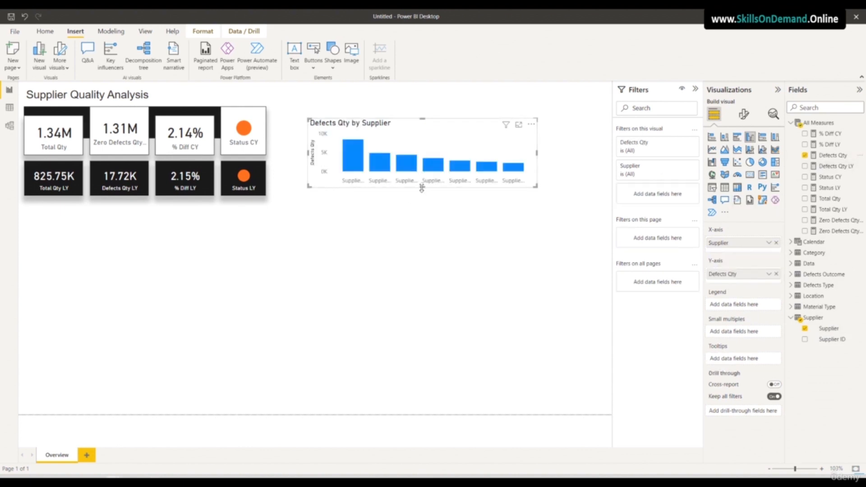
{"action": "left_click_drag", "start_coordinate": [421, 188], "coordinate": [420, 221]}
{"action": "left_click", "coordinate": [381, 209]}
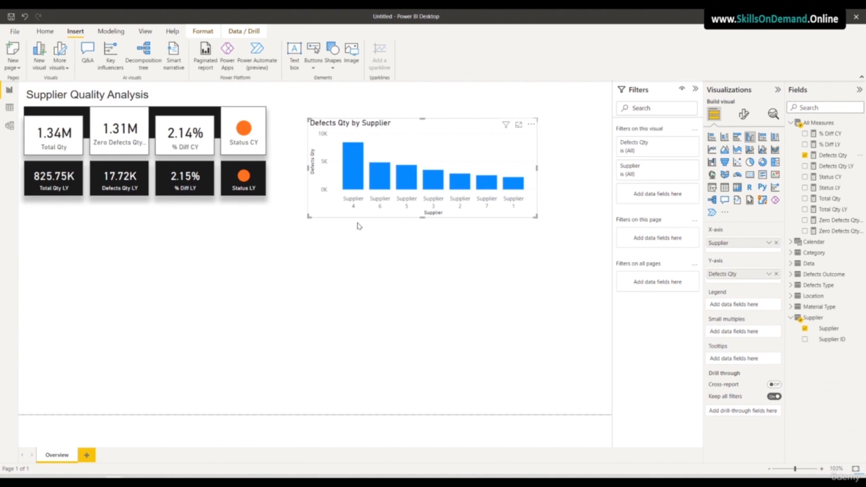
Turn on data labels for the Defects Qty by Supplier chart and set their values to DIN, size 10
{"action": "left_click", "coordinate": [743, 114]}
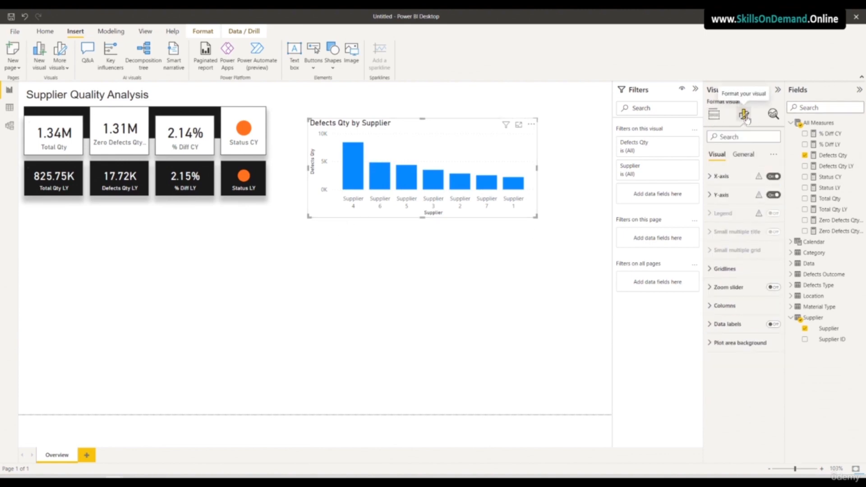
{"action": "left_click", "coordinate": [773, 325]}
{"action": "left_click", "coordinate": [726, 324]}
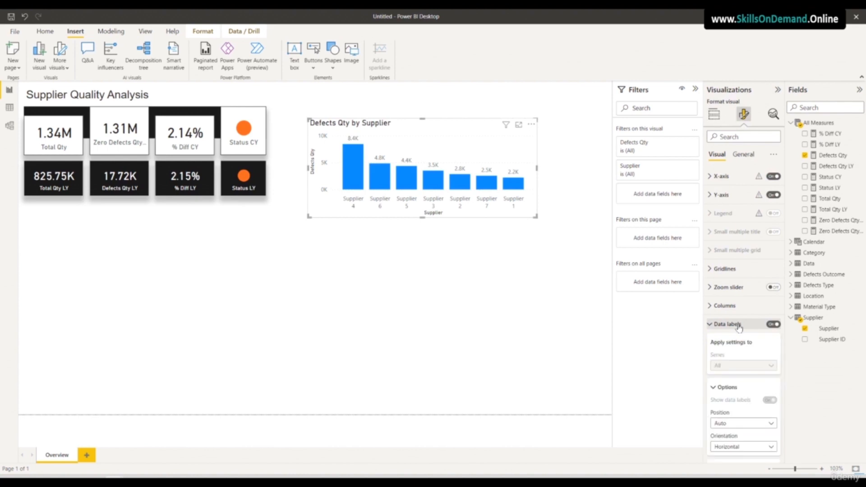
{"action": "scroll", "coordinate": [740, 352], "scroll_direction": "down", "scroll_amount": 2}
{"action": "left_click", "coordinate": [726, 396]}
{"action": "scroll", "coordinate": [742, 343], "scroll_direction": "down", "scroll_amount": 2}
{"action": "left_click", "coordinate": [744, 298]}
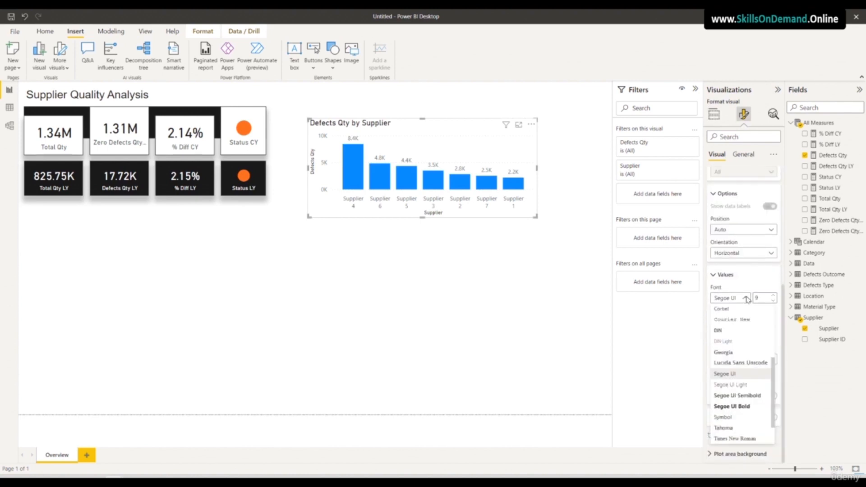
{"action": "left_click", "coordinate": [730, 331]}
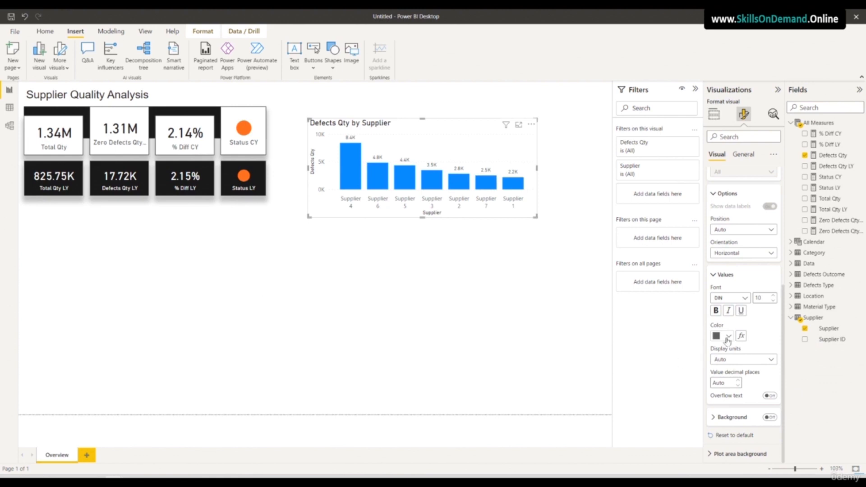
Turn off the chart's X-axis title and set the X-axis values to DIN, size 10
{"action": "scroll", "coordinate": [721, 339], "scroll_direction": "up", "scroll_amount": 5}
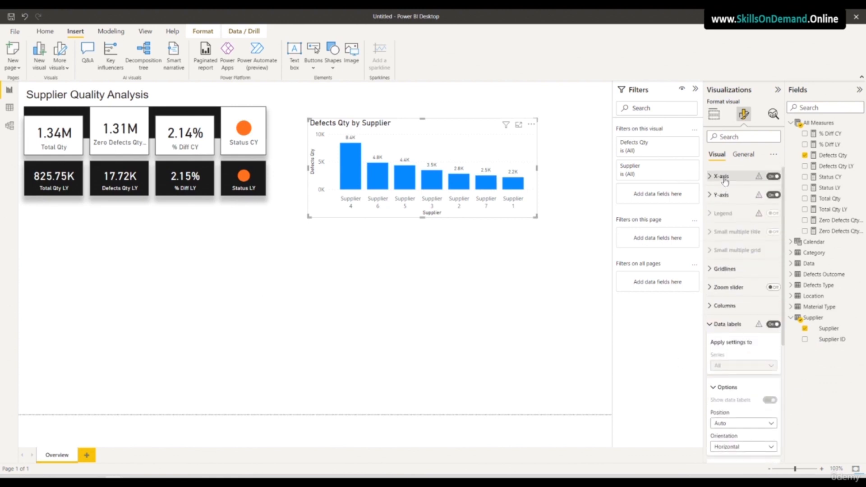
{"action": "left_click", "coordinate": [720, 176]}
{"action": "left_click", "coordinate": [770, 318]}
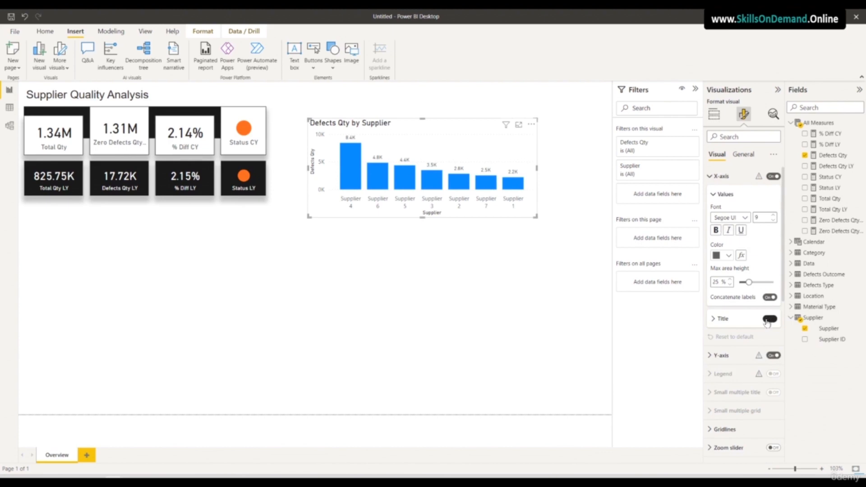
{"action": "left_click", "coordinate": [745, 219]}
{"action": "left_click", "coordinate": [727, 251]}
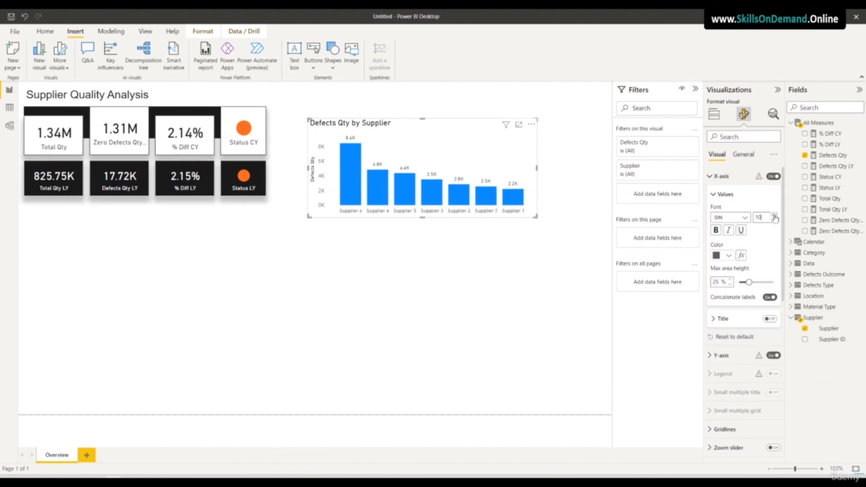
Turn off the chart's Y-axis title and set the Y-axis values to DIN, size 10
{"action": "left_click", "coordinate": [725, 357]}
{"action": "scroll", "coordinate": [744, 365], "scroll_direction": "down", "scroll_amount": 4}
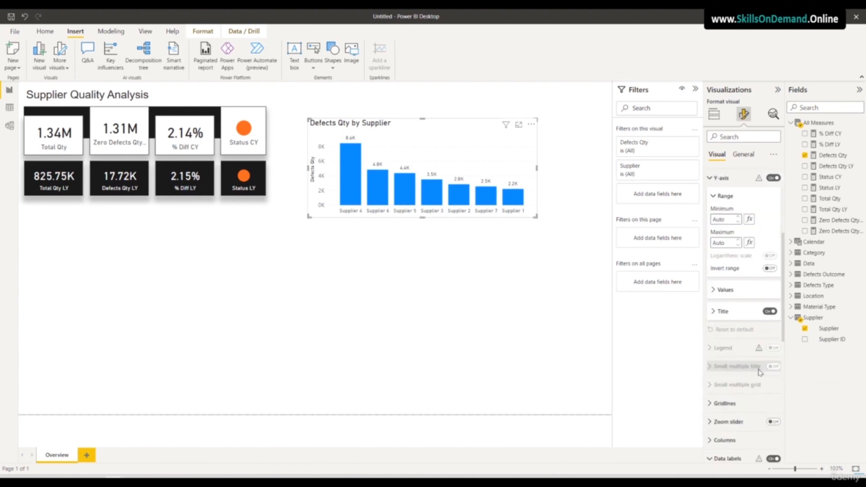
{"action": "left_click", "coordinate": [769, 311]}
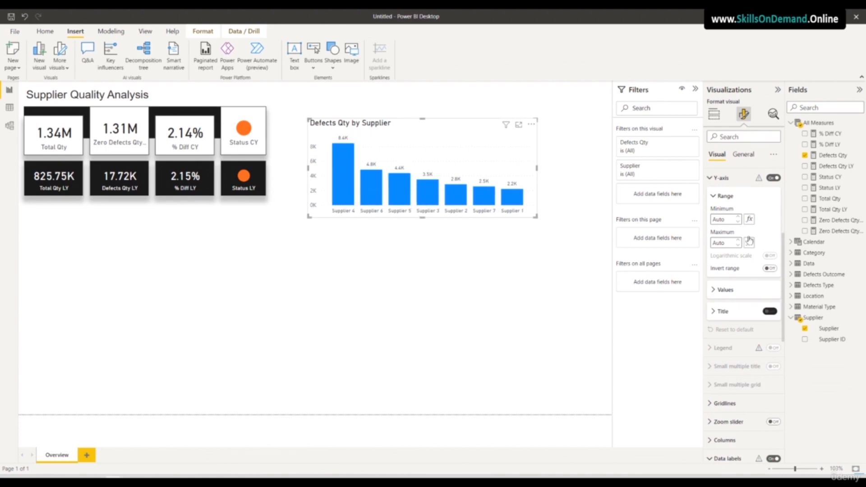
{"action": "left_click", "coordinate": [737, 298]}
{"action": "left_click", "coordinate": [738, 315]}
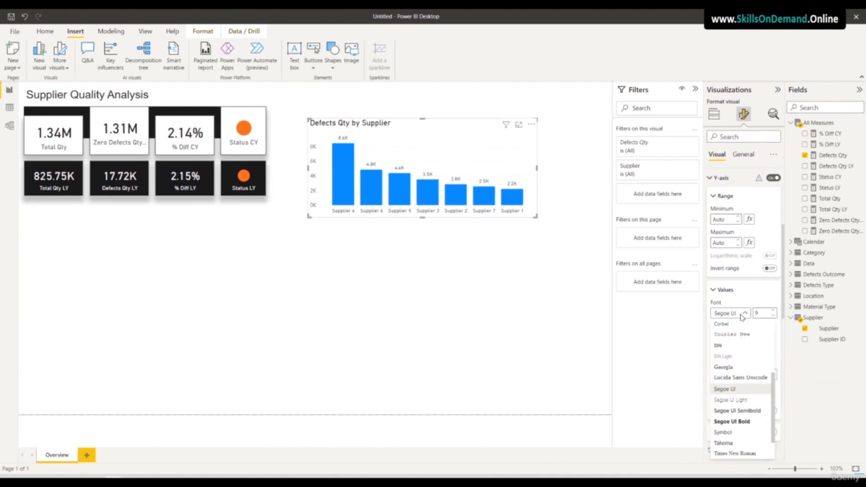
{"action": "left_click", "coordinate": [725, 345]}
{"action": "left_click", "coordinate": [771, 311]}
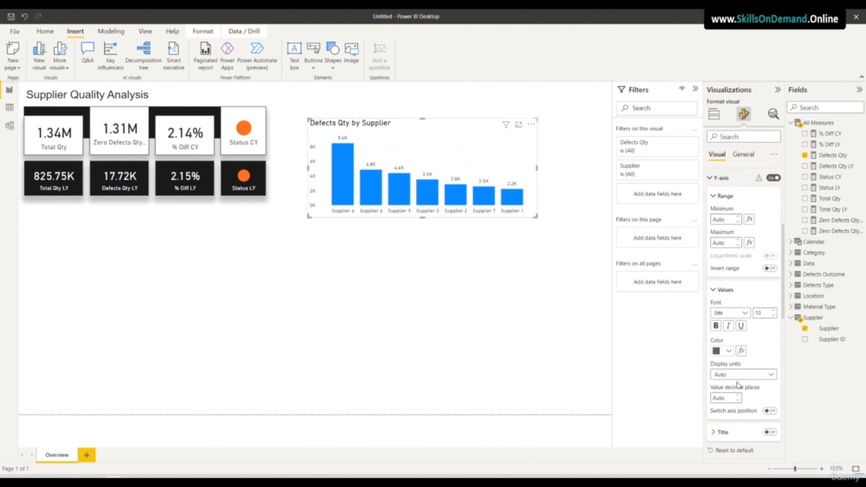
Set the font size of the Defects Qty by Supplier chart title to 12
{"action": "scroll", "coordinate": [740, 390], "scroll_direction": "down", "scroll_amount": 6}
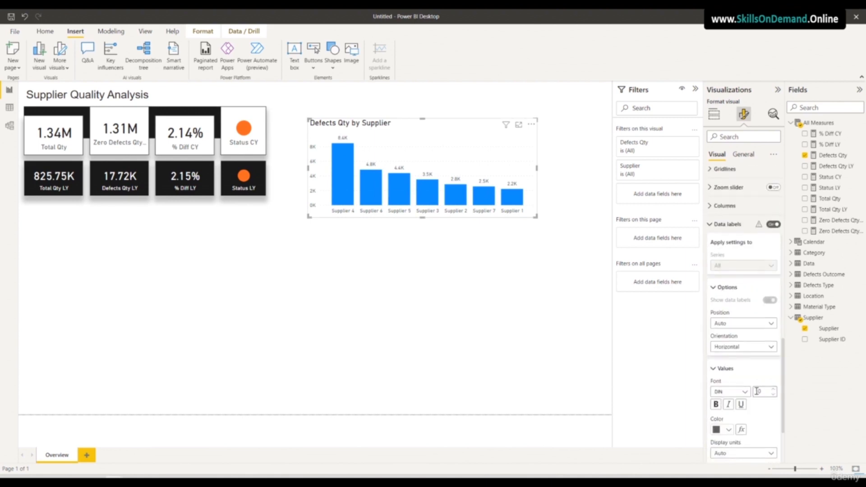
{"action": "scroll", "coordinate": [758, 360], "scroll_direction": "up", "scroll_amount": 6}
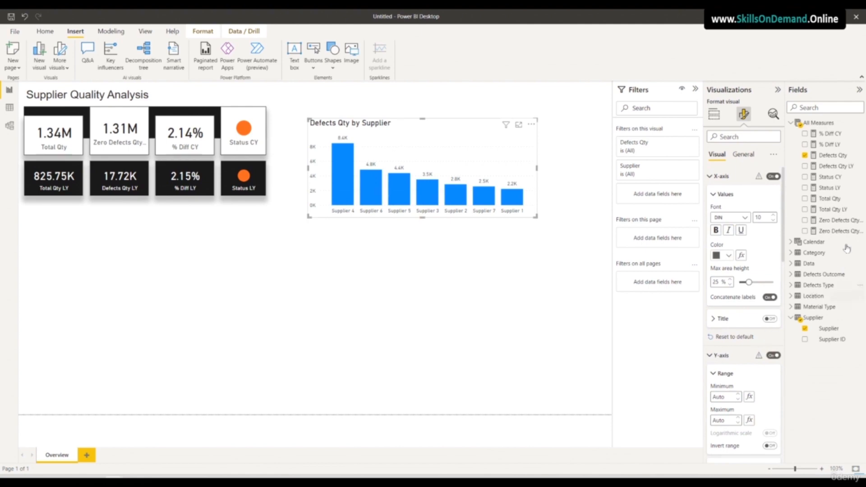
{"action": "left_click", "coordinate": [743, 154]}
{"action": "left_click", "coordinate": [719, 194]}
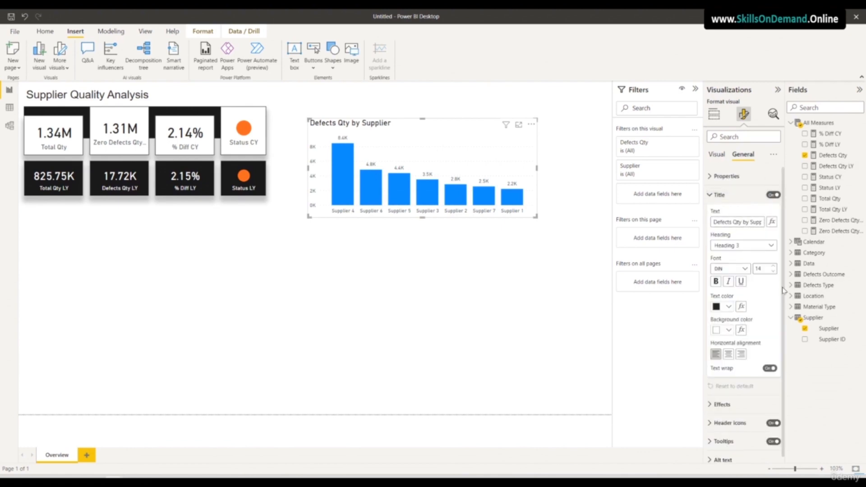
{"action": "left_click", "coordinate": [773, 271]}
{"action": "left_click", "coordinate": [773, 271]}
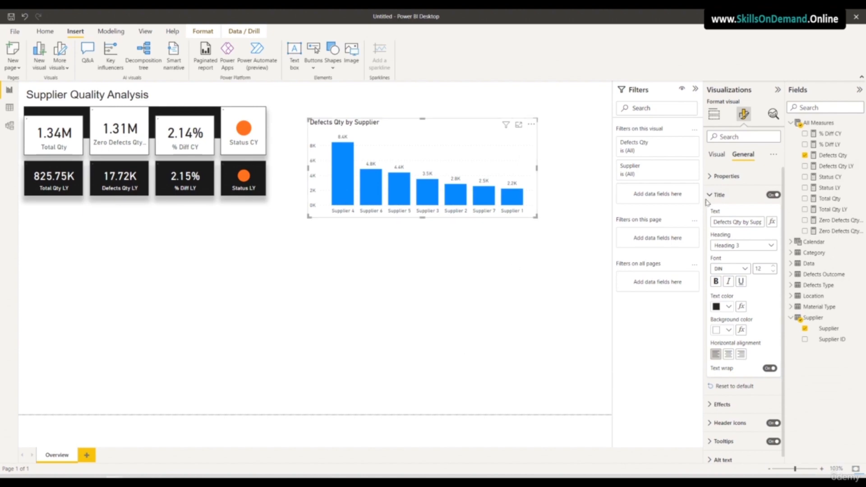
Change the default color of the chart's columns to light orange
{"action": "left_click", "coordinate": [723, 404]}
{"action": "scroll", "coordinate": [730, 406], "scroll_direction": "down", "scroll_amount": 3}
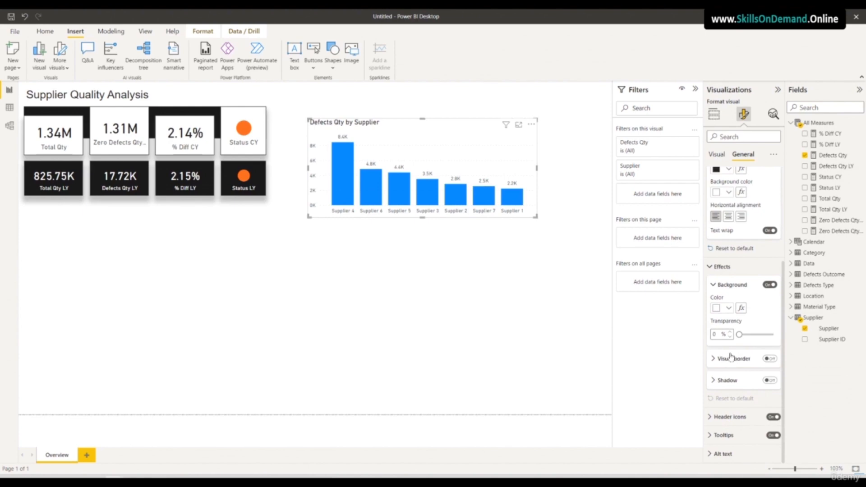
{"action": "scroll", "coordinate": [731, 356], "scroll_direction": "up", "scroll_amount": 3}
{"action": "left_click", "coordinate": [717, 154]}
{"action": "scroll", "coordinate": [742, 291], "scroll_direction": "down", "scroll_amount": 3}
{"action": "scroll", "coordinate": [742, 293], "scroll_direction": "down", "scroll_amount": 6}
{"action": "scroll", "coordinate": [742, 296], "scroll_direction": "down", "scroll_amount": 5}
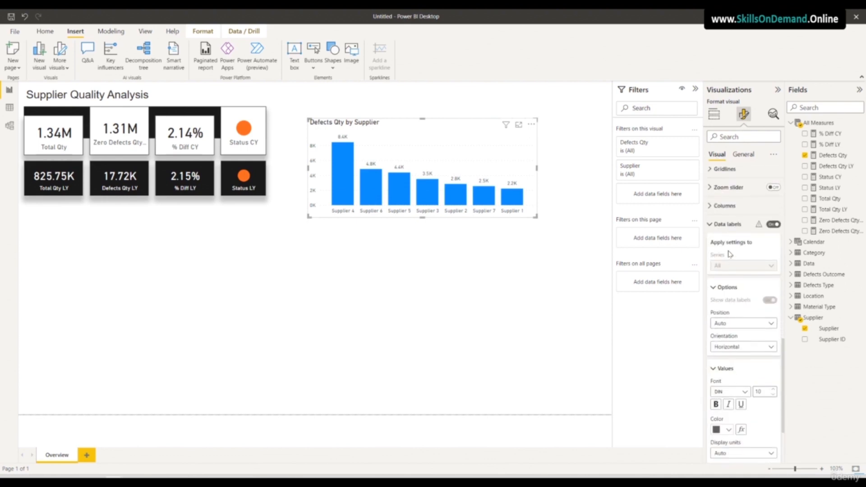
{"action": "left_click", "coordinate": [724, 206]}
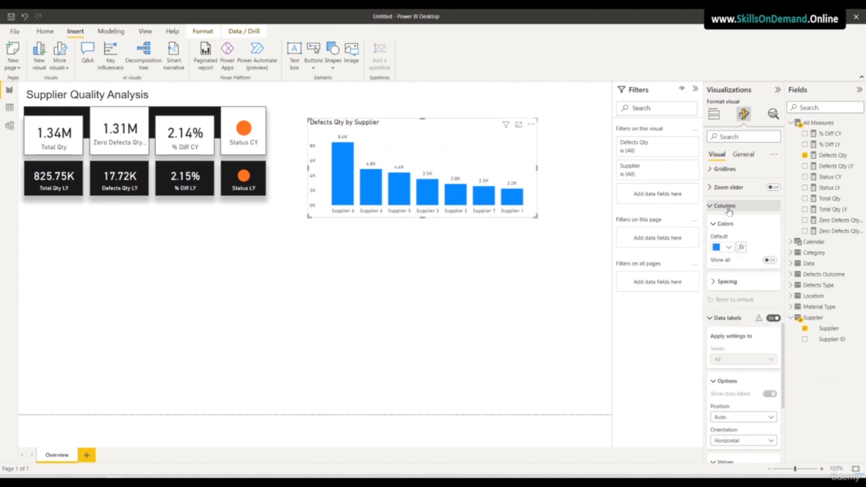
{"action": "left_click", "coordinate": [729, 248]}
{"action": "left_click", "coordinate": [773, 327]}
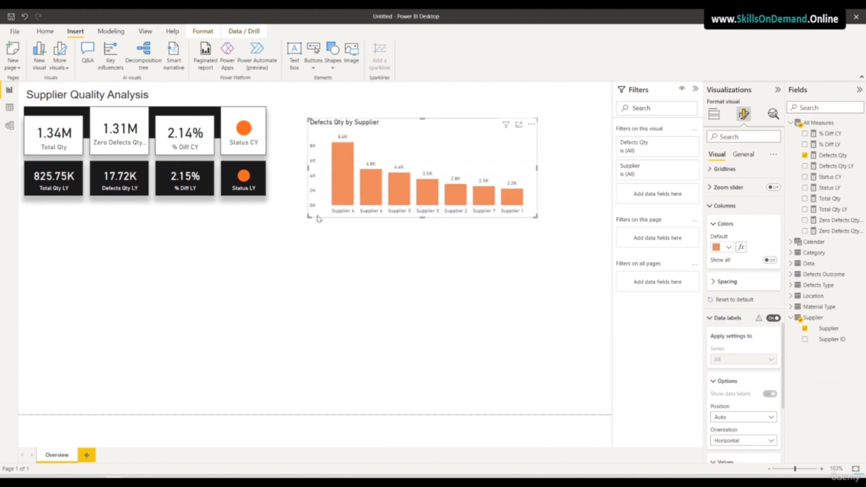
Add an outside shadow to the column chart with its position set to Bottom
{"action": "left_click", "coordinate": [746, 154]}
{"action": "left_click", "coordinate": [769, 380]}
{"action": "left_click", "coordinate": [727, 380]}
{"action": "scroll", "coordinate": [740, 383], "scroll_direction": "down", "scroll_amount": 3}
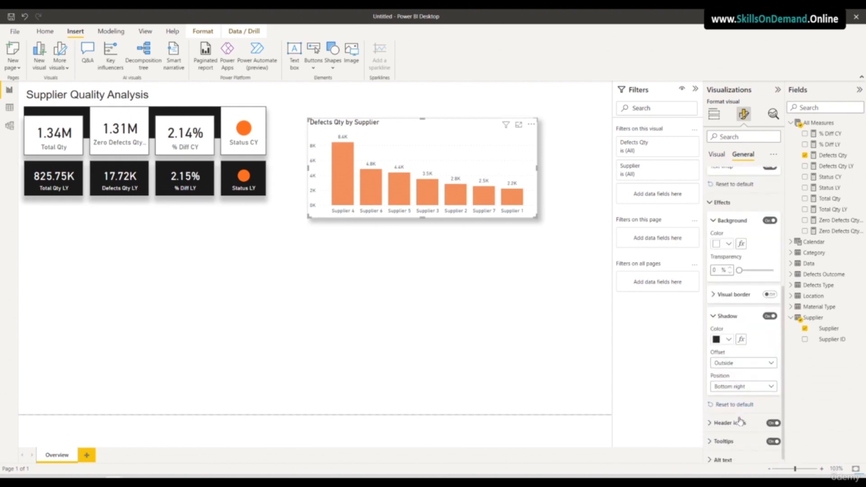
{"action": "left_click", "coordinate": [741, 380]}
{"action": "left_click", "coordinate": [726, 283]}
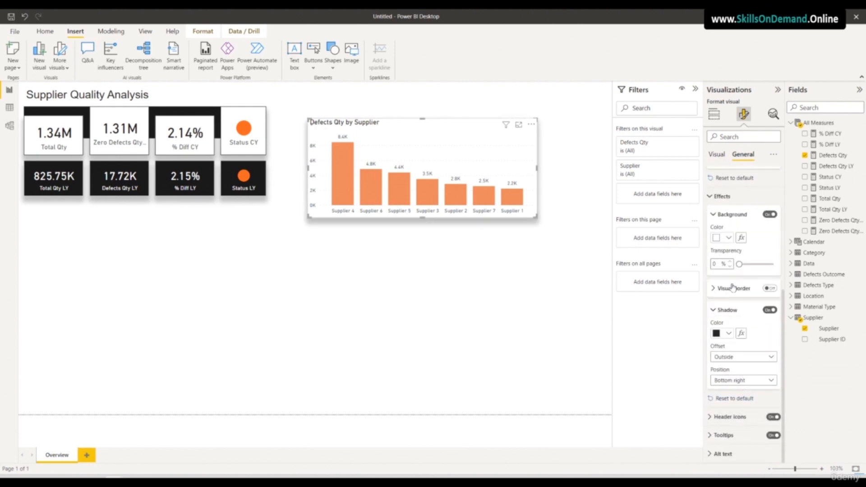
Turn on the column chart's visual border and give it a near-black color
{"action": "left_click", "coordinate": [769, 288]}
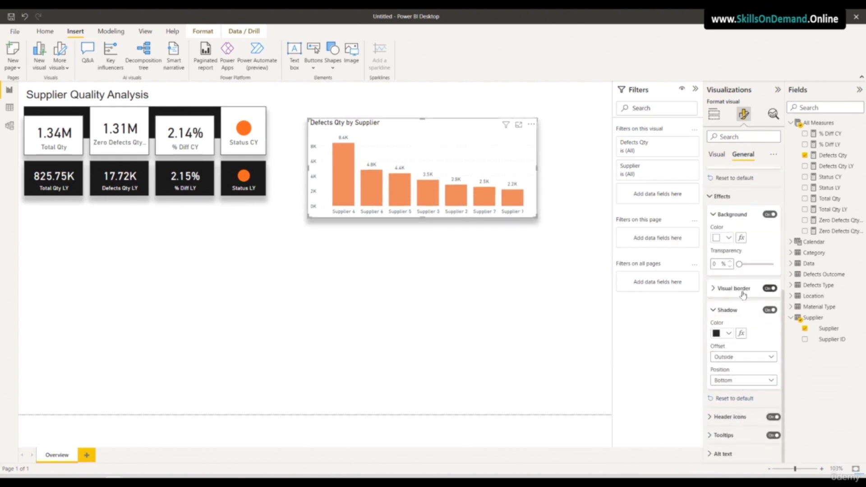
{"action": "left_click", "coordinate": [739, 294]}
{"action": "left_click", "coordinate": [729, 312]}
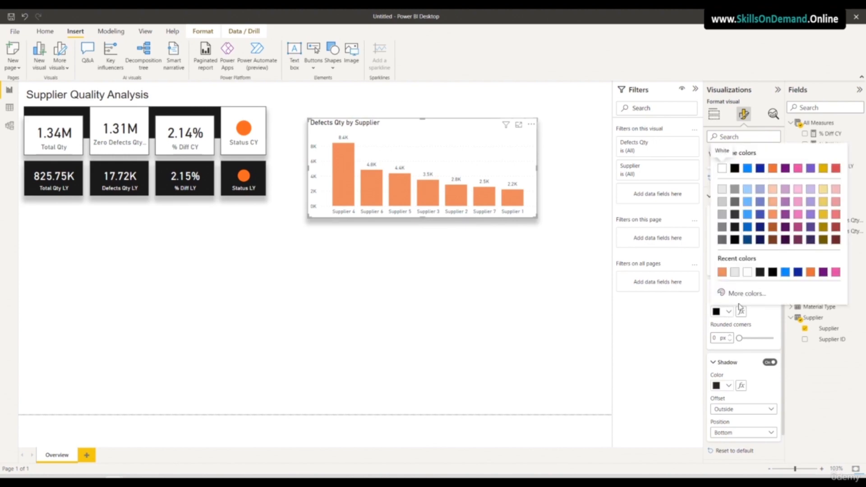
{"action": "left_click", "coordinate": [735, 227]}
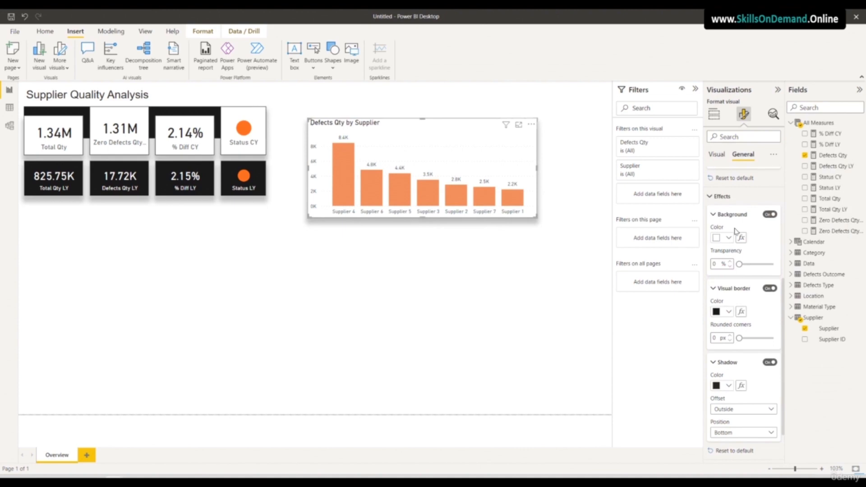
Place the column chart directly beside the card group, bottom-aligned with the last-year cards, and narrow it slightly
{"action": "left_click", "coordinate": [365, 263]}
{"action": "left_click_drag", "start_coordinate": [359, 218], "coordinate": [323, 194]}
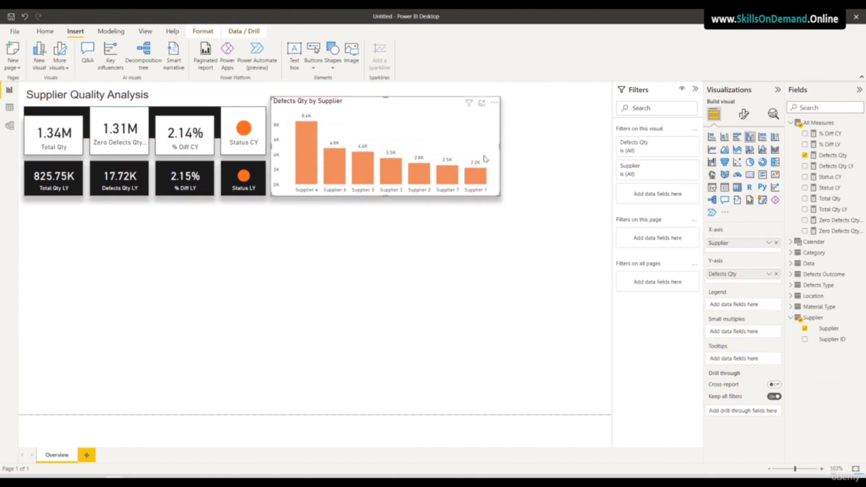
{"action": "left_click_drag", "start_coordinate": [499, 146], "coordinate": [482, 158]}
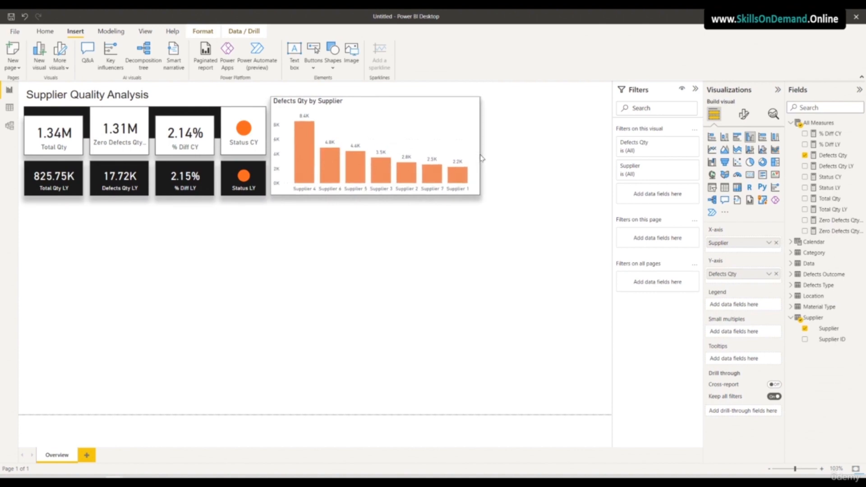
{"action": "left_click", "coordinate": [404, 255]}
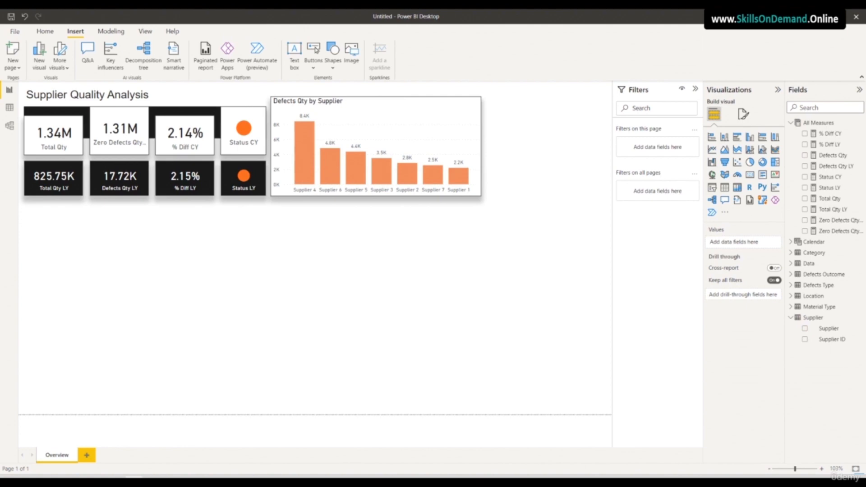
Duplicate the Defects Qty by Supplier chart on the same page
{"action": "left_click", "coordinate": [293, 195]}
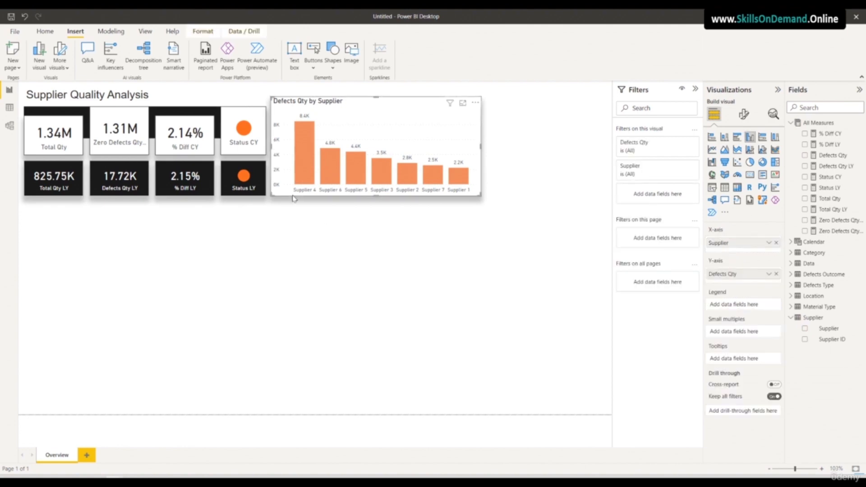
{"action": "key", "text": "ctrl+c"}
{"action": "key", "text": "ctrl+v"}
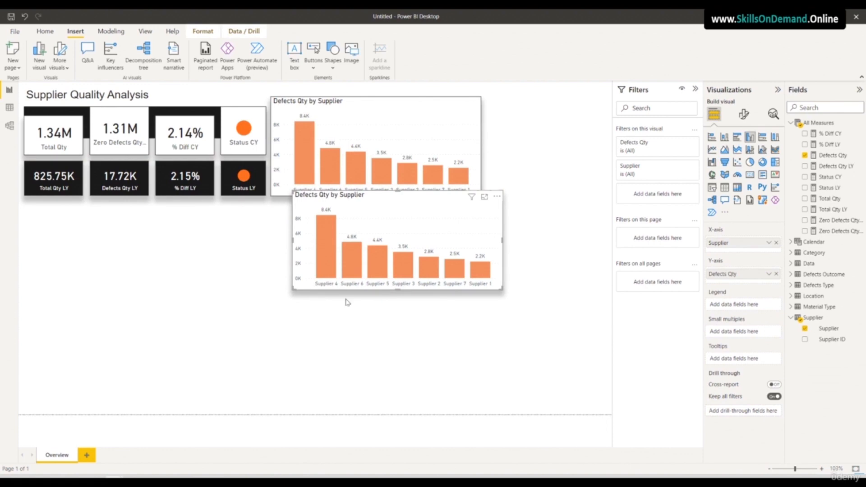
Remove Supplier and Defects Qty from the copied chart and put the Defects Outcome field on its X-axis
{"action": "left_click", "coordinate": [776, 243]}
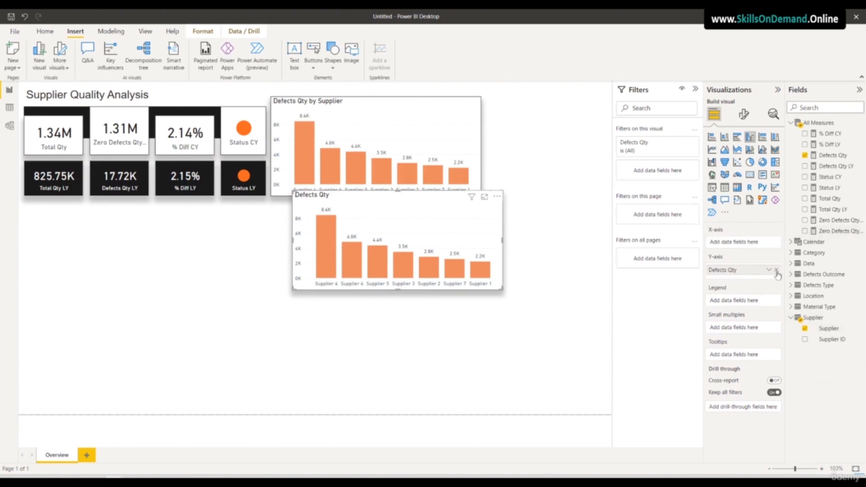
{"action": "left_click", "coordinate": [776, 269]}
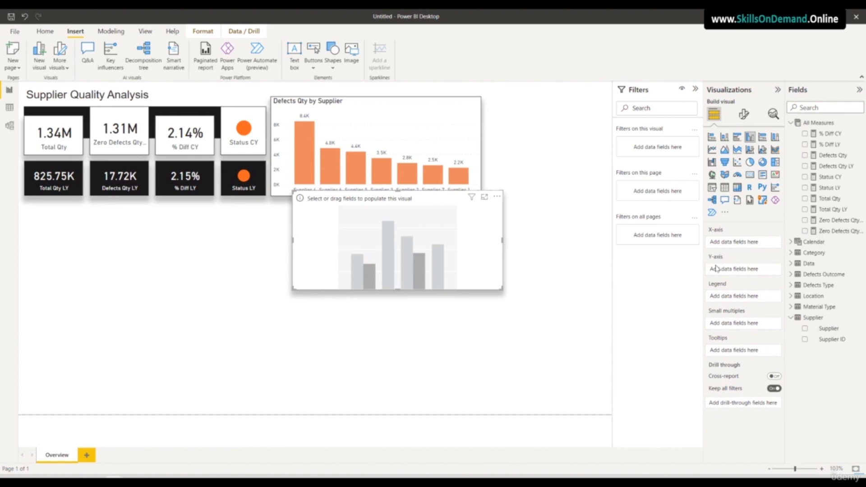
{"action": "left_click", "coordinate": [791, 275]}
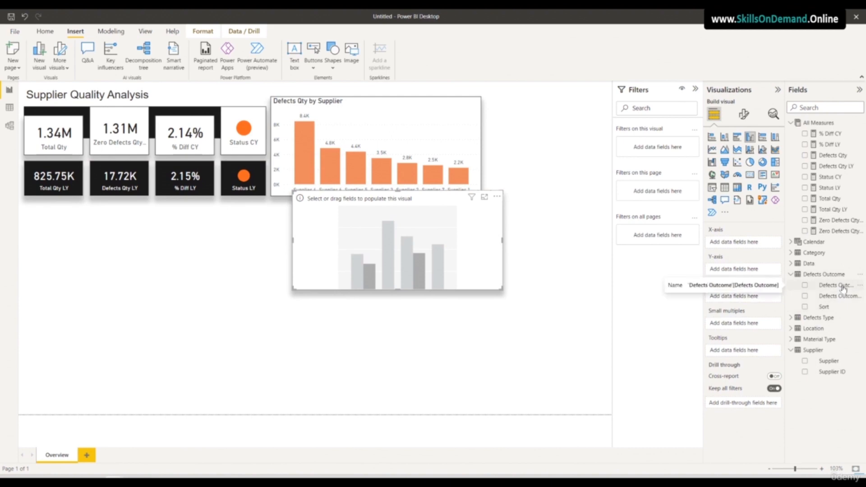
{"action": "left_click_drag", "start_coordinate": [842, 288], "coordinate": [756, 246]}
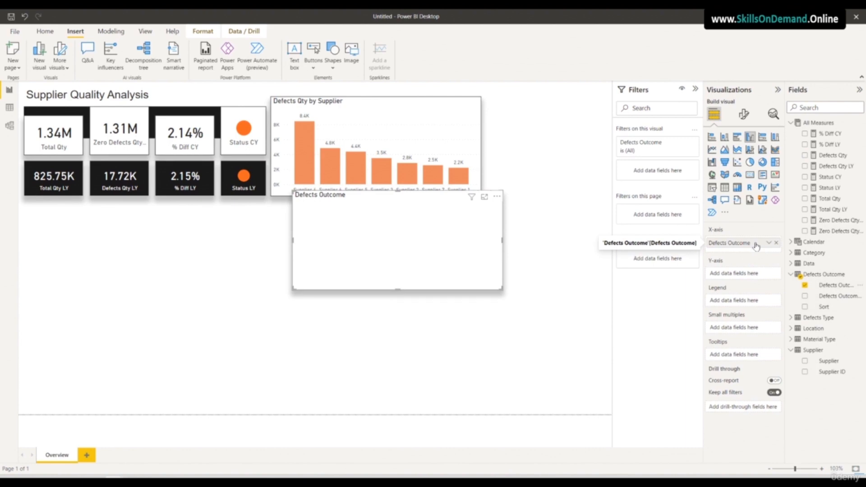
Add Calendar's Month below Defects Outcome on the copied chart's X-axis and put Defects Qty on its Y-axis
{"action": "left_click", "coordinate": [792, 243]}
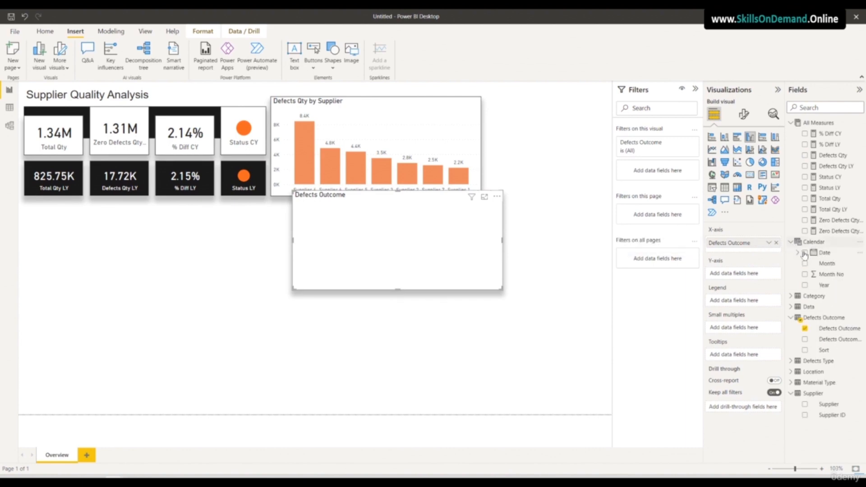
{"action": "left_click_drag", "start_coordinate": [826, 264], "coordinate": [742, 256]}
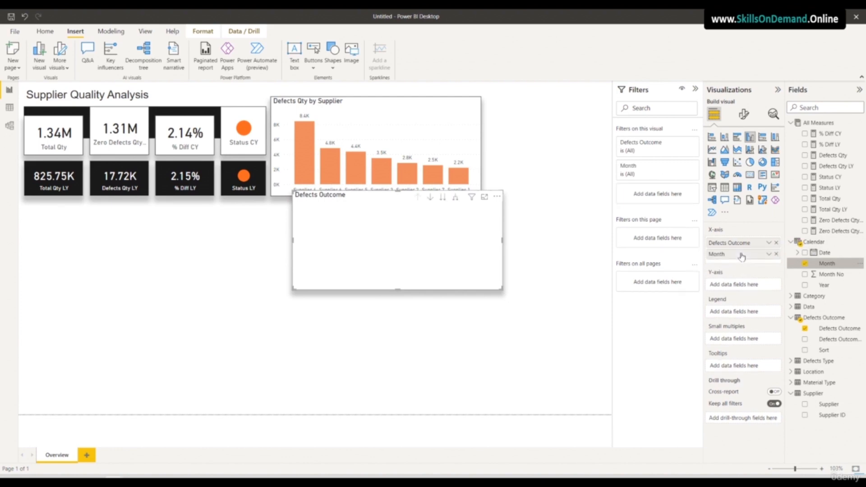
{"action": "left_click_drag", "start_coordinate": [833, 155], "coordinate": [759, 285]}
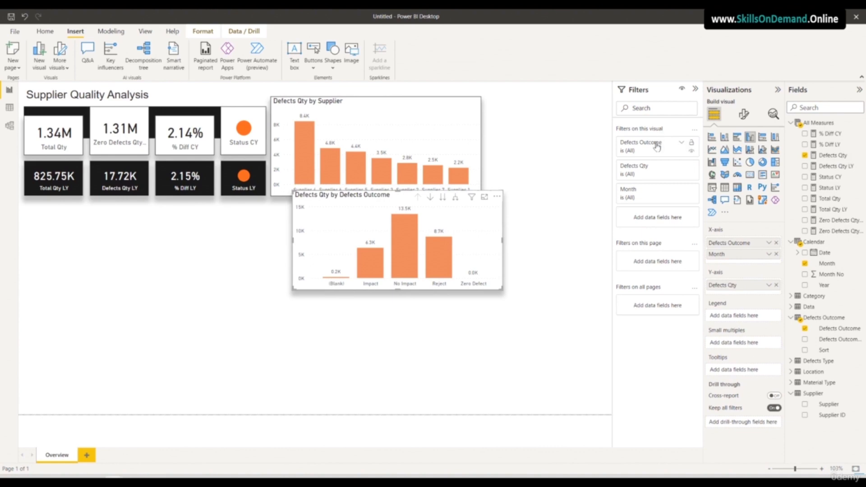
Filter the copied chart's Defects Outcome to include every value except (Blank)
{"action": "left_click", "coordinate": [680, 168]}
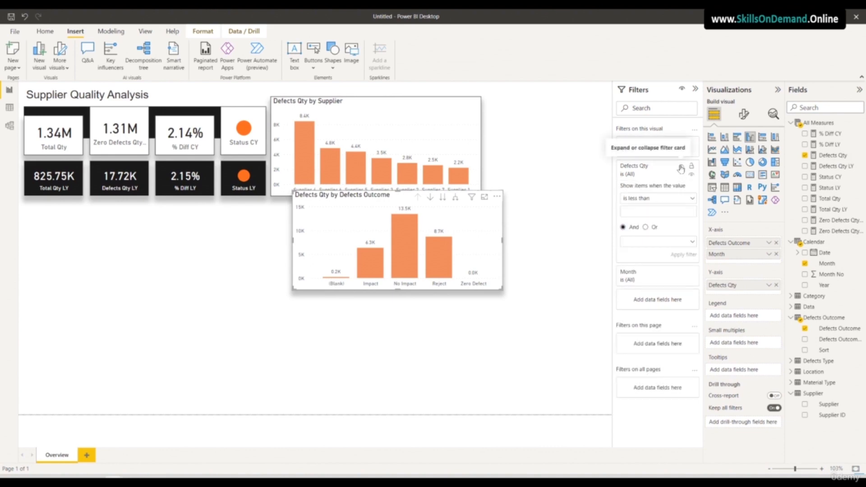
{"action": "left_click", "coordinate": [680, 168]}
{"action": "left_click", "coordinate": [681, 145]}
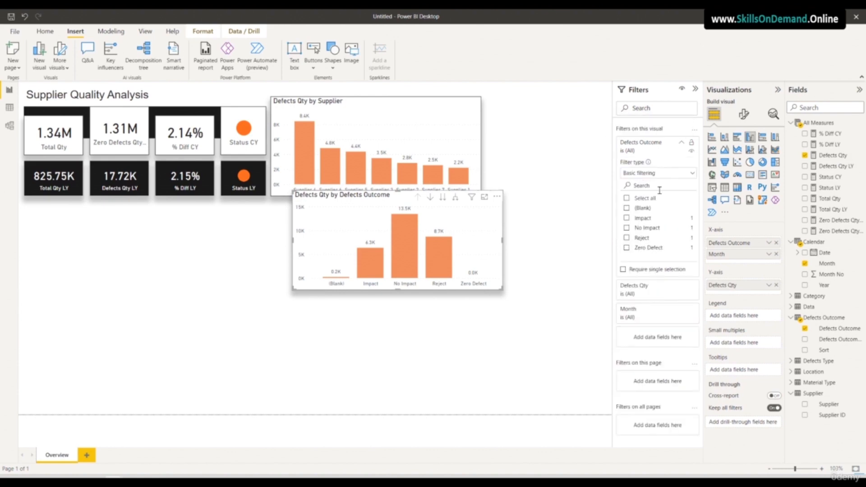
{"action": "left_click", "coordinate": [630, 200]}
{"action": "left_click", "coordinate": [626, 208]}
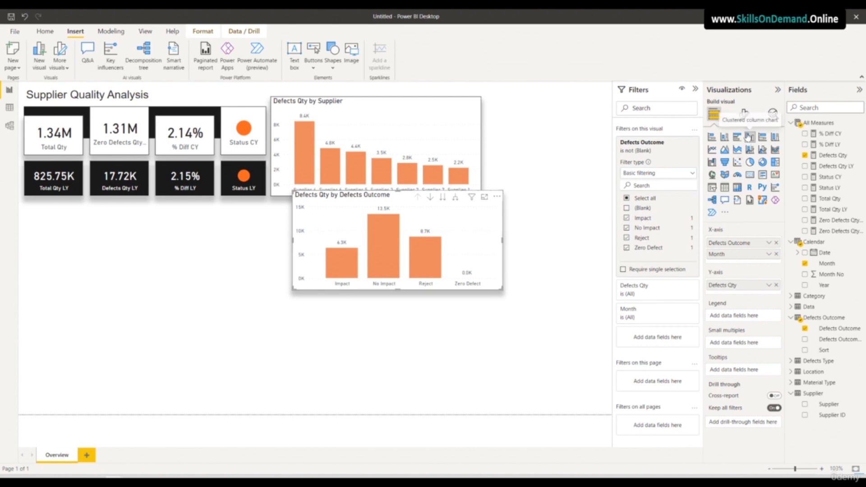
Turn on individual column colors for each defects outcome in the copied chart
{"action": "left_click", "coordinate": [744, 115]}
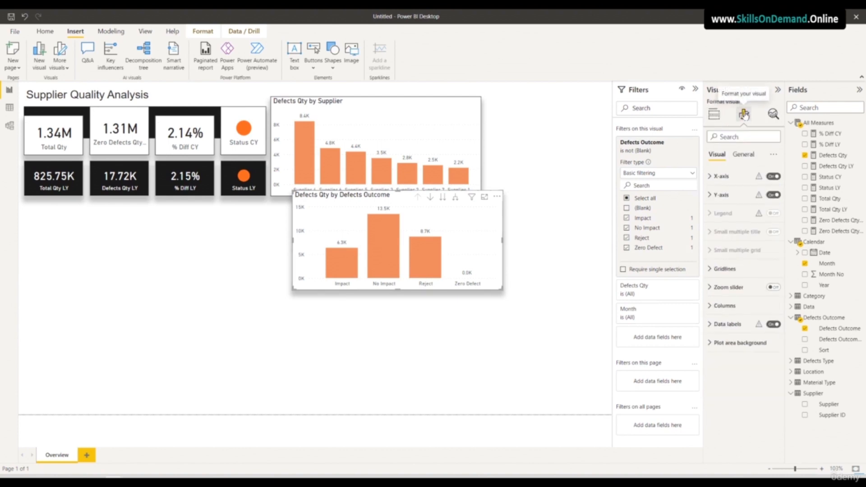
{"action": "left_click", "coordinate": [744, 155]}
{"action": "left_click", "coordinate": [722, 213]}
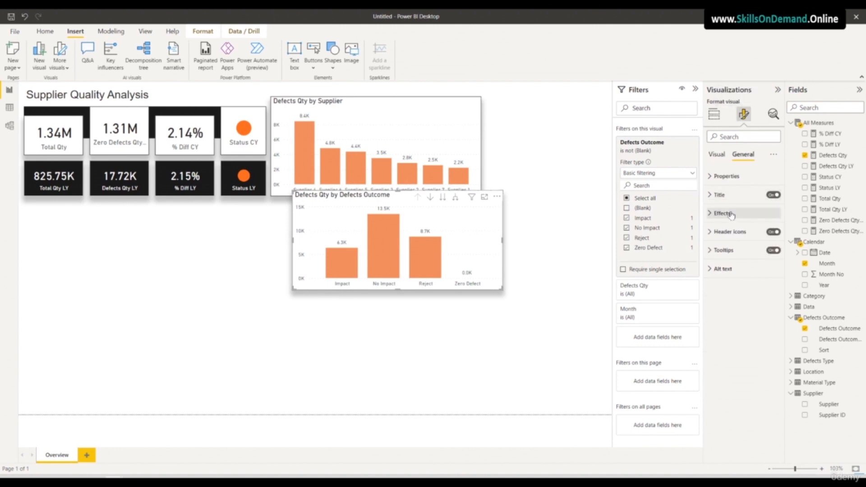
{"action": "left_click", "coordinate": [731, 231]}
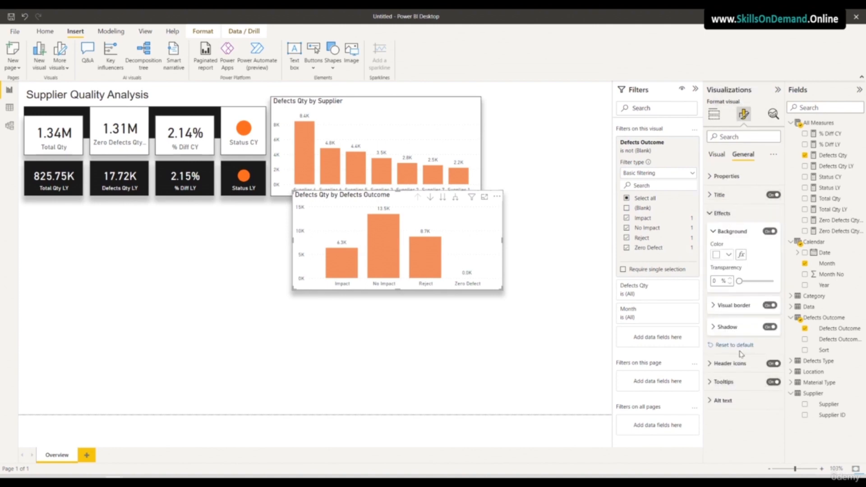
{"action": "left_click", "coordinate": [716, 154]}
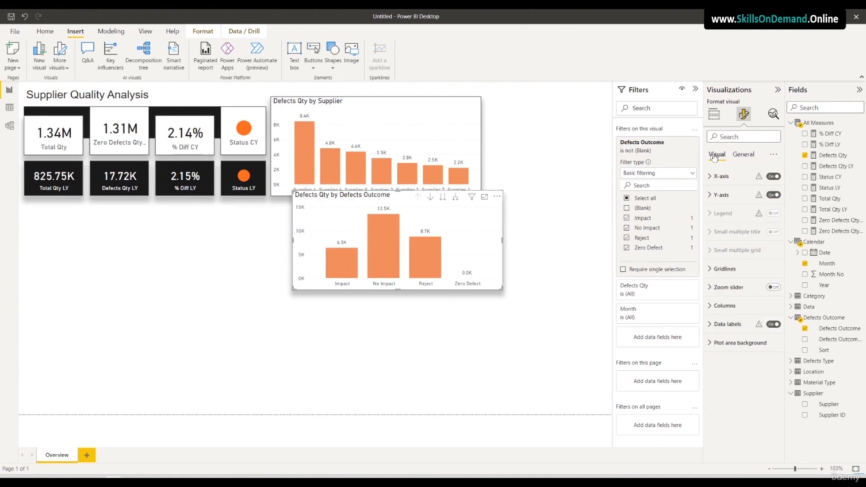
{"action": "left_click", "coordinate": [725, 306]}
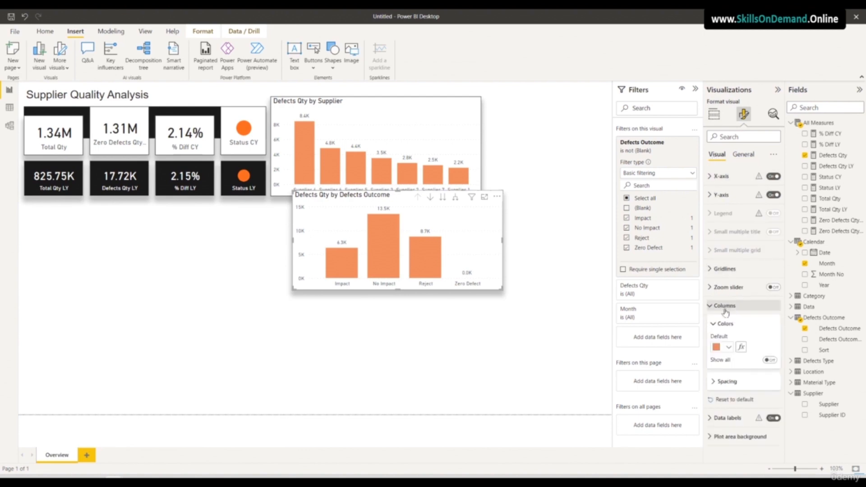
{"action": "left_click", "coordinate": [770, 360]}
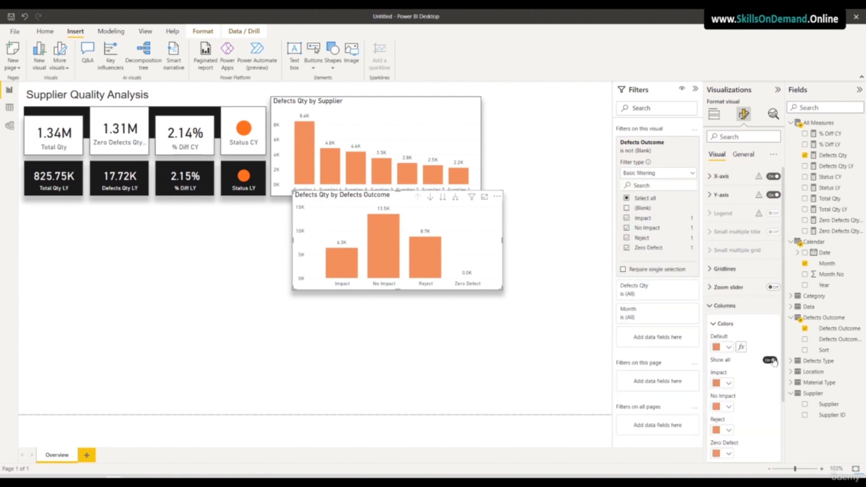
{"action": "scroll", "coordinate": [758, 399], "scroll_direction": "down", "scroll_amount": 3}
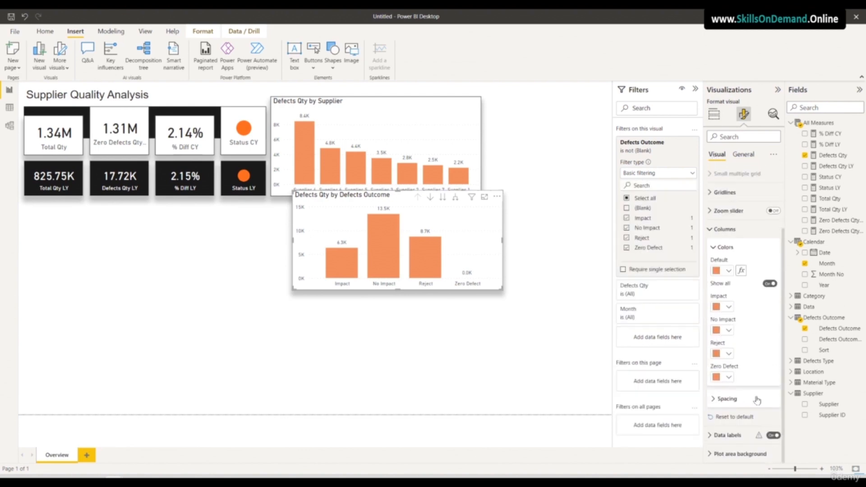
Give the No Impact column the custom green color #01AD38
{"action": "left_click", "coordinate": [729, 331]}
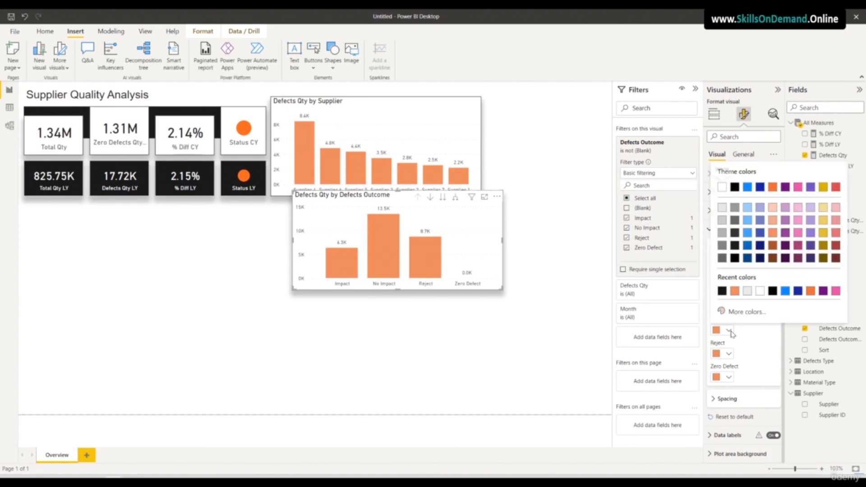
{"action": "left_click", "coordinate": [744, 312]}
{"action": "left_click", "coordinate": [765, 277]}
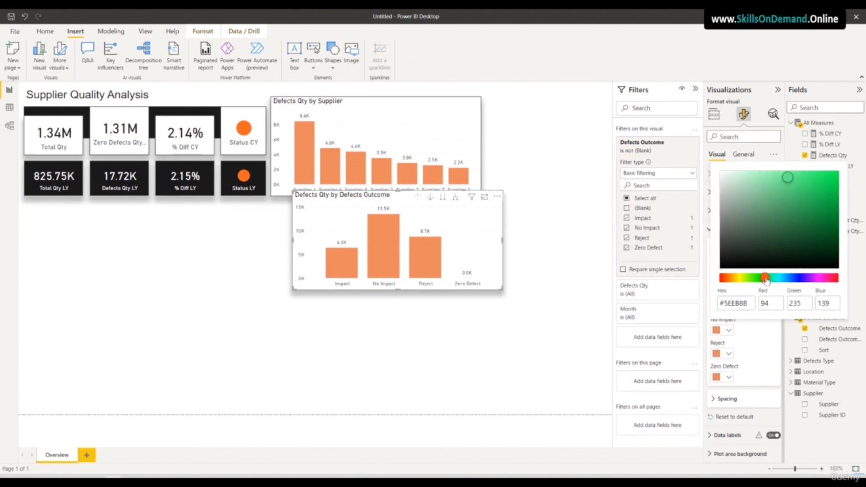
{"action": "left_click", "coordinate": [833, 212]}
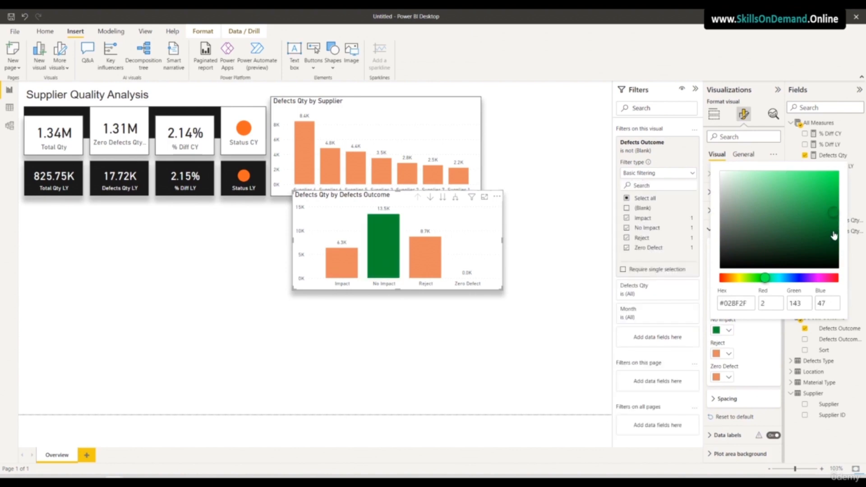
{"action": "left_click", "coordinate": [836, 203]}
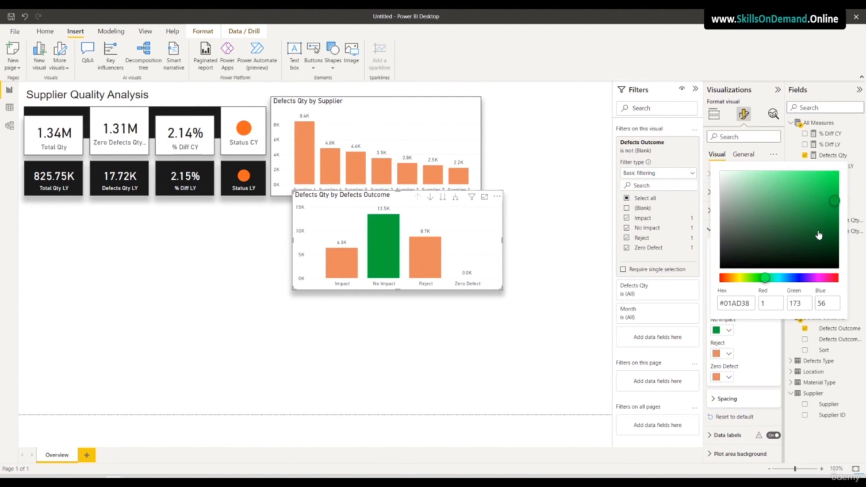
Color the Reject column dark gray and exclude Zero Defect from the chart's Defects Outcome filter
{"action": "left_click", "coordinate": [728, 354]}
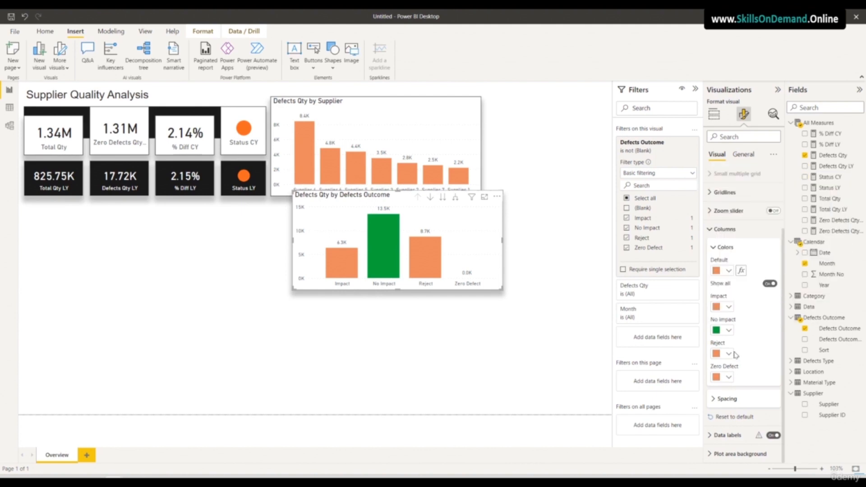
{"action": "left_click", "coordinate": [728, 354]}
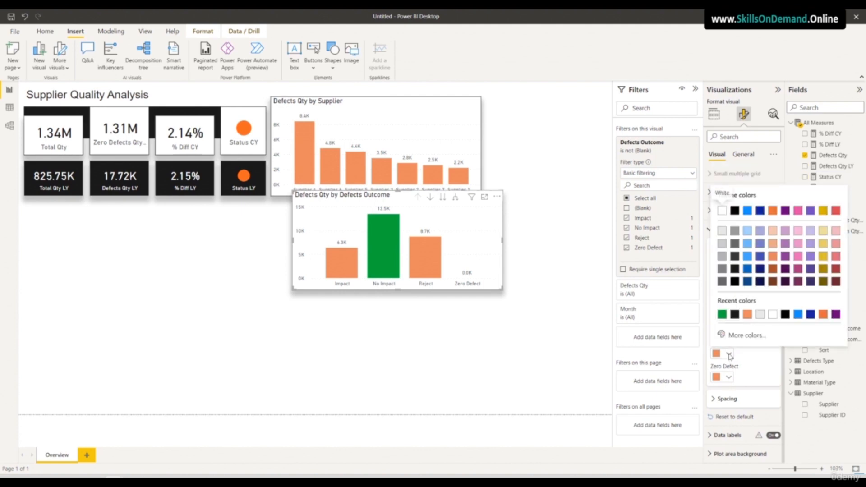
{"action": "left_click", "coordinate": [735, 257]}
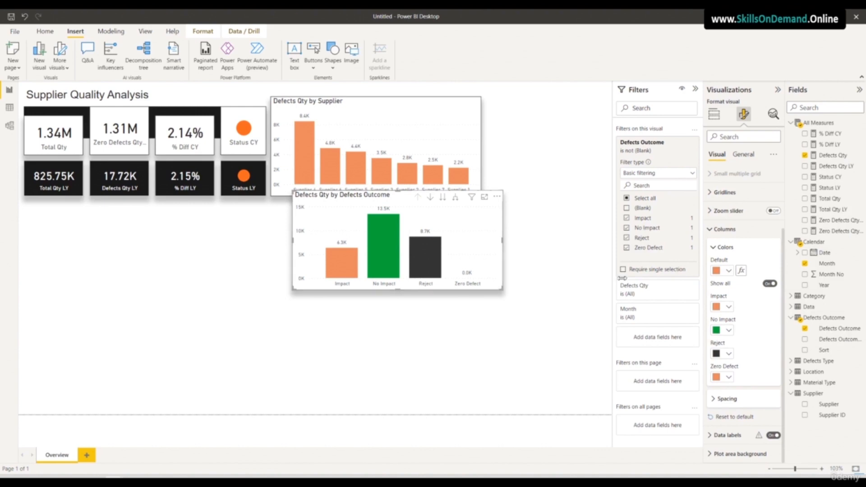
{"action": "left_click", "coordinate": [626, 248]}
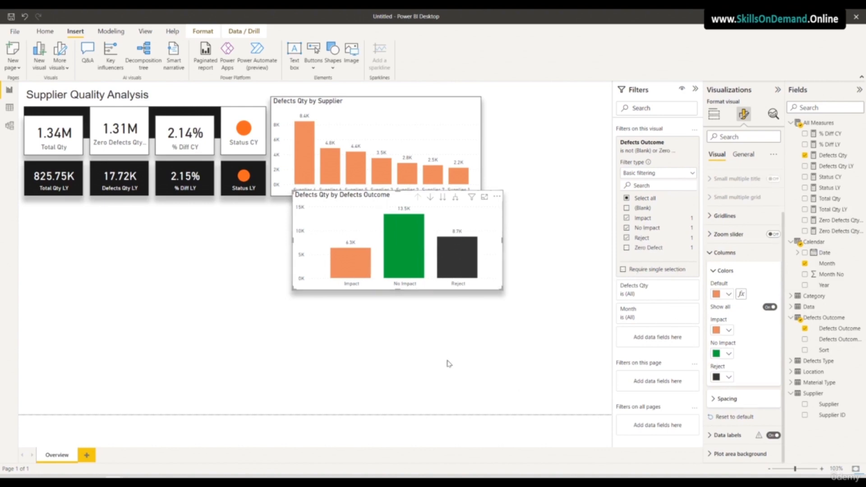
Narrow the Defects Outcome chart to about half its width and align it directly beside the Defects Qty by Supplier chart
{"action": "left_click_drag", "start_coordinate": [492, 287], "coordinate": [578, 337]}
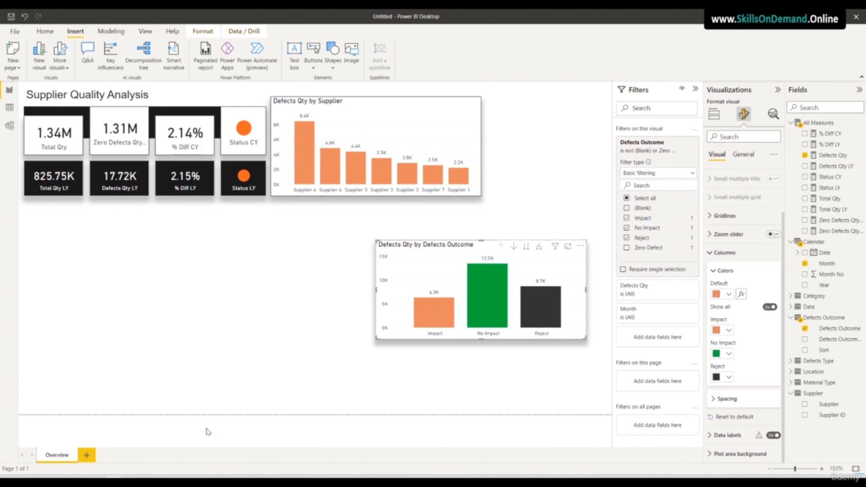
{"action": "left_click_drag", "start_coordinate": [376, 290], "coordinate": [469, 289]}
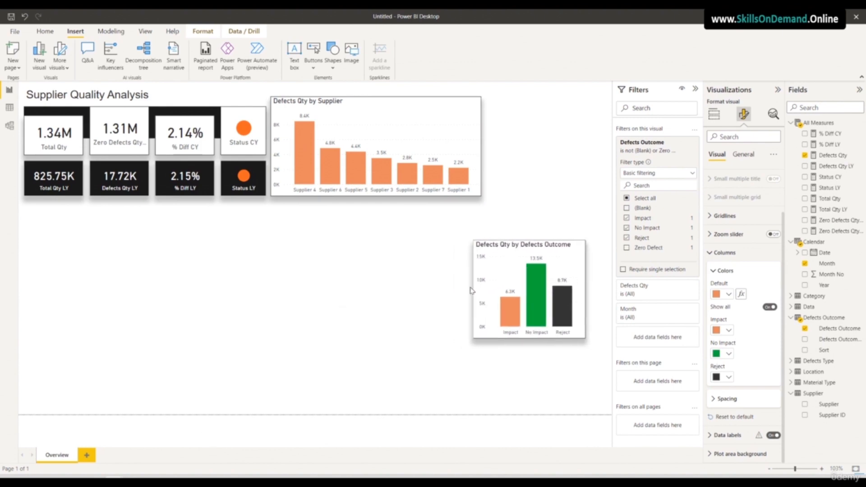
{"action": "left_click_drag", "start_coordinate": [504, 337], "coordinate": [520, 196]}
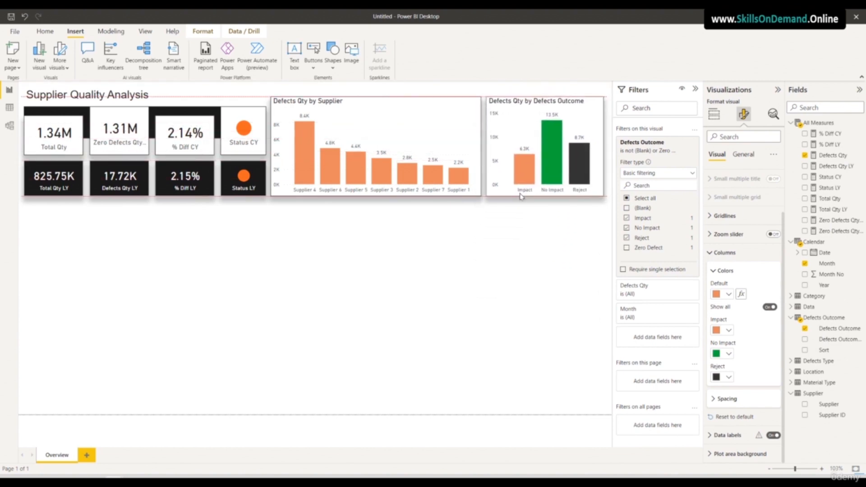
{"action": "left_click", "coordinate": [495, 262]}
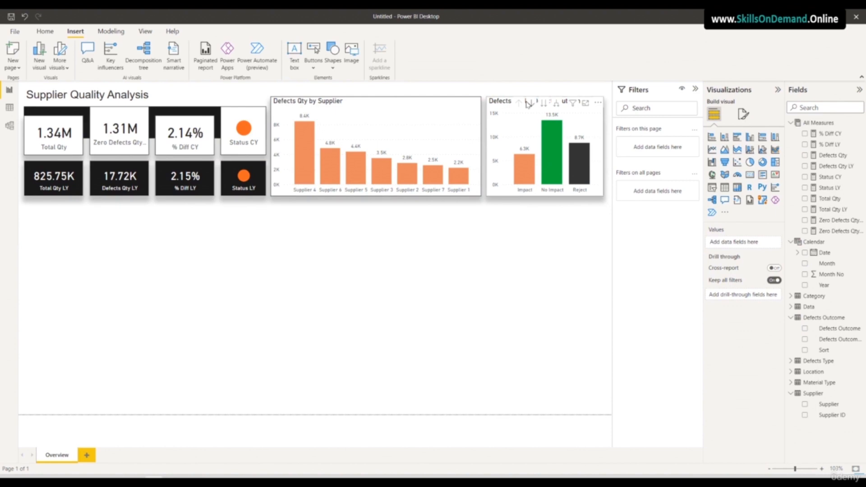
Retitle the Defects Outcome chart "Defects Outcome VS Count" and turn on text wrap for its title
{"action": "left_click", "coordinate": [508, 193]}
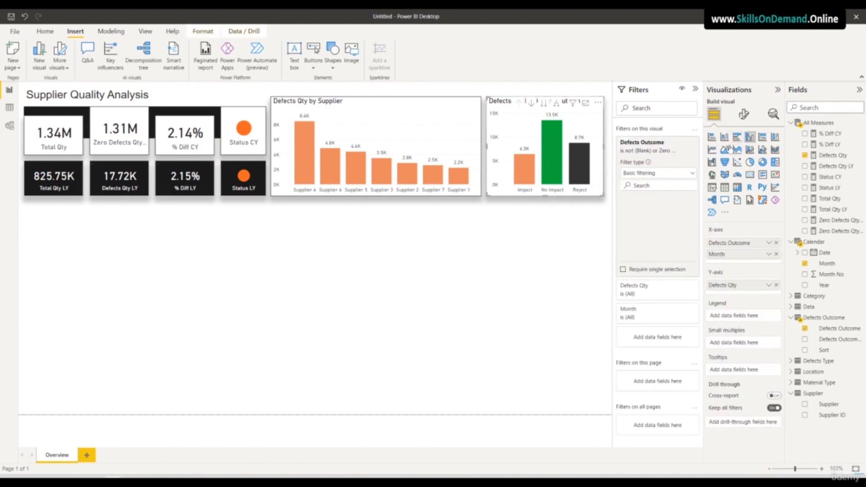
{"action": "left_click", "coordinate": [743, 115]}
{"action": "left_click", "coordinate": [742, 154]}
{"action": "left_click", "coordinate": [739, 196]}
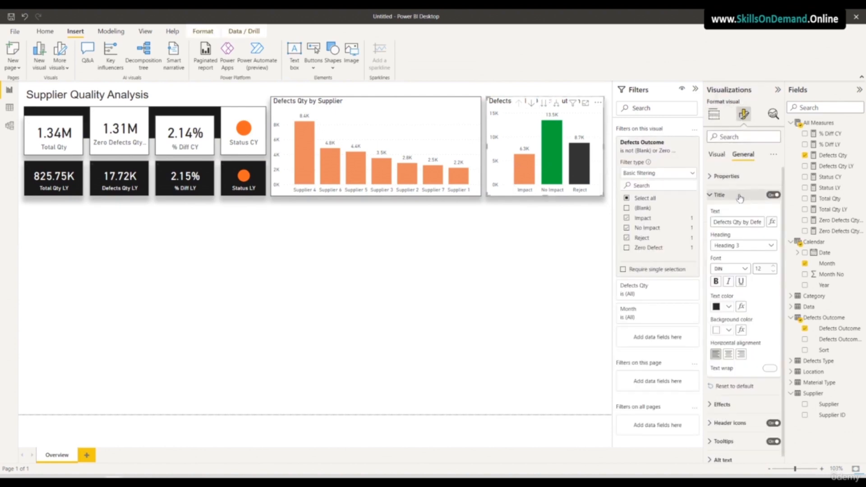
{"action": "triple_click", "coordinate": [740, 221]}
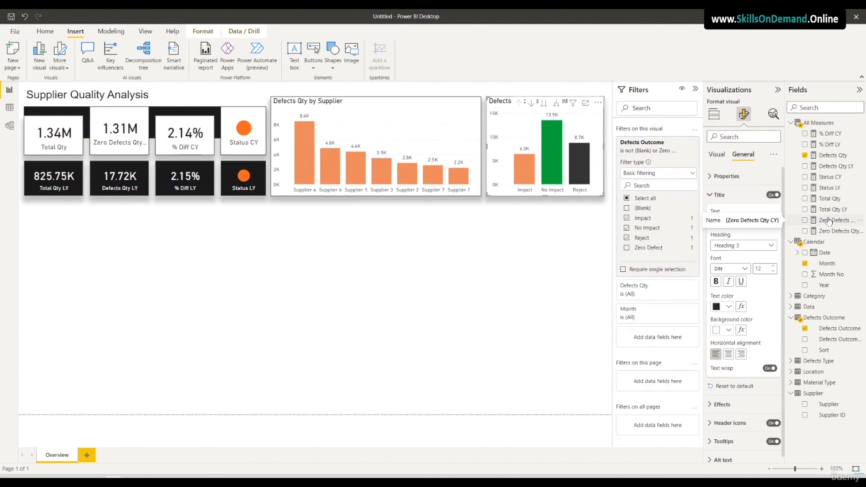
{"action": "left_click", "coordinate": [528, 267]}
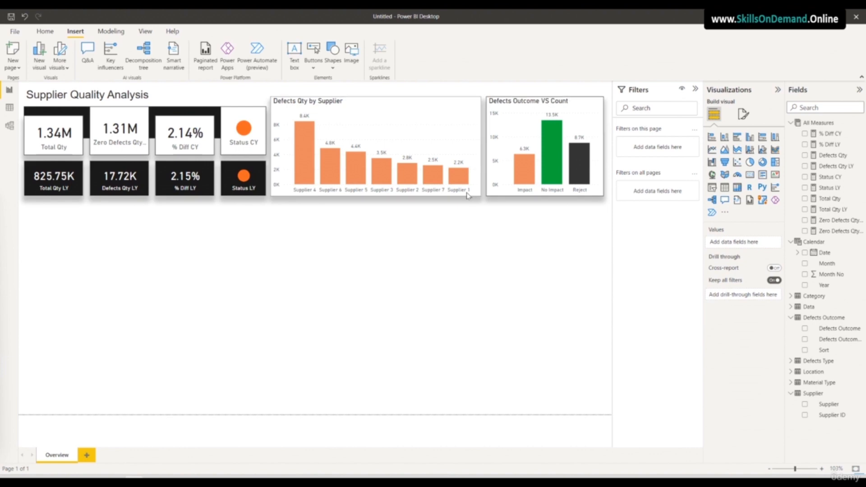
Duplicate the Defects Qty by Supplier chart, place the copy beneath the card group and enlarge it to fill the space below
{"action": "left_click", "coordinate": [450, 197]}
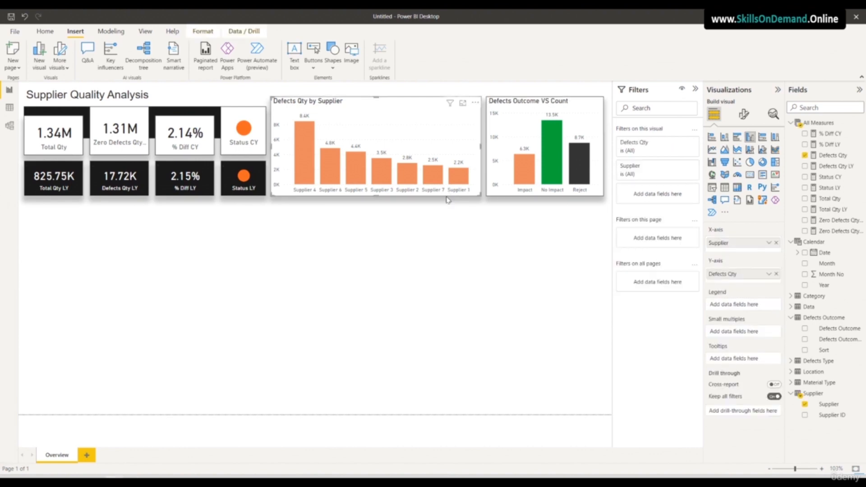
{"action": "key", "text": "ctrl+v"}
{"action": "left_click_drag", "start_coordinate": [344, 202], "coordinate": [129, 409]}
{"action": "left_click_drag", "start_coordinate": [234, 306], "coordinate": [351, 324]}
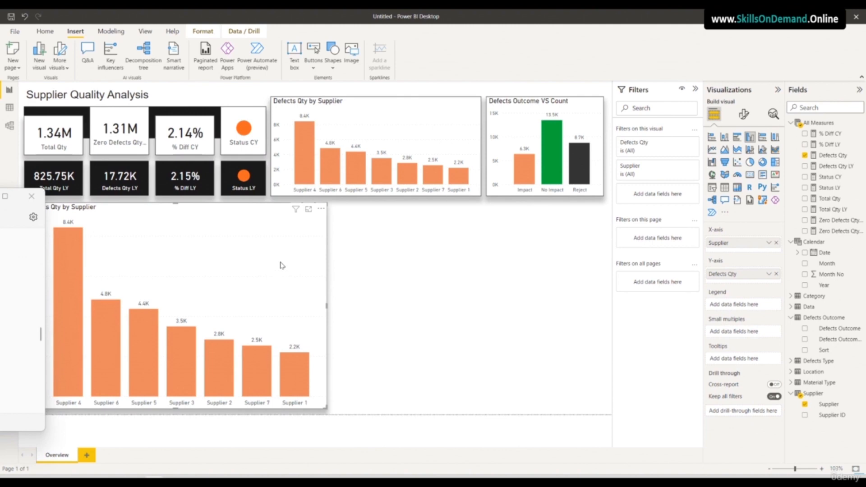
Convert the enlarged copy to a ribbon chart and replace its Supplier and Defects Qty fields with Month on the X-axis
{"action": "left_click", "coordinate": [774, 149]}
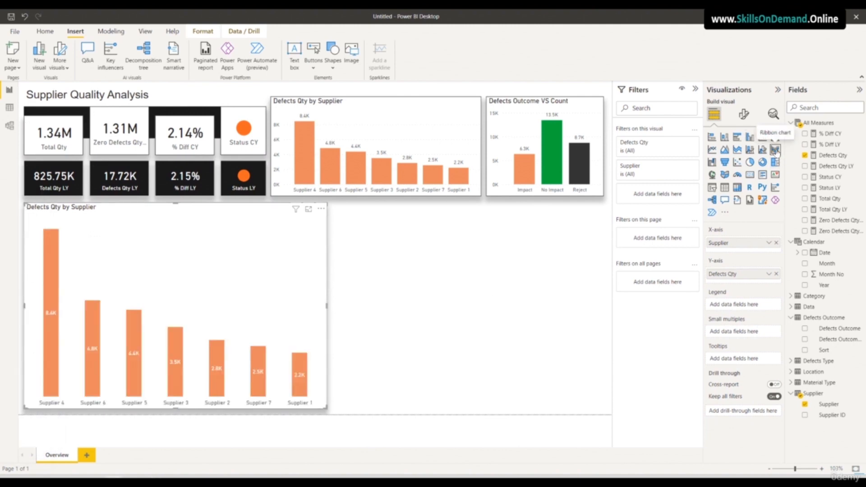
{"action": "left_click", "coordinate": [776, 242]}
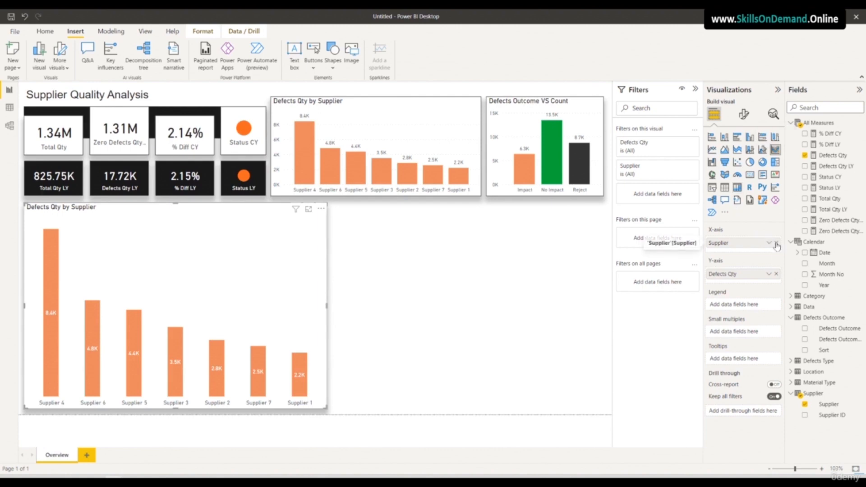
{"action": "left_click", "coordinate": [776, 270]}
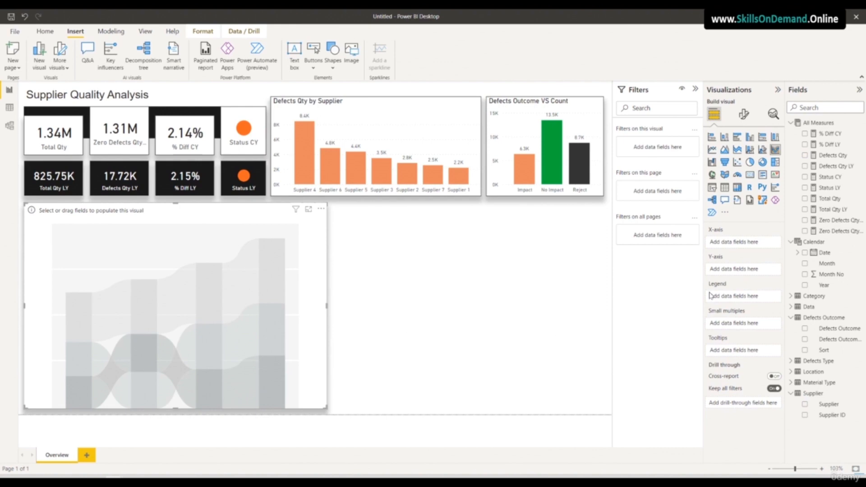
{"action": "left_click_drag", "start_coordinate": [842, 266], "coordinate": [738, 252]}
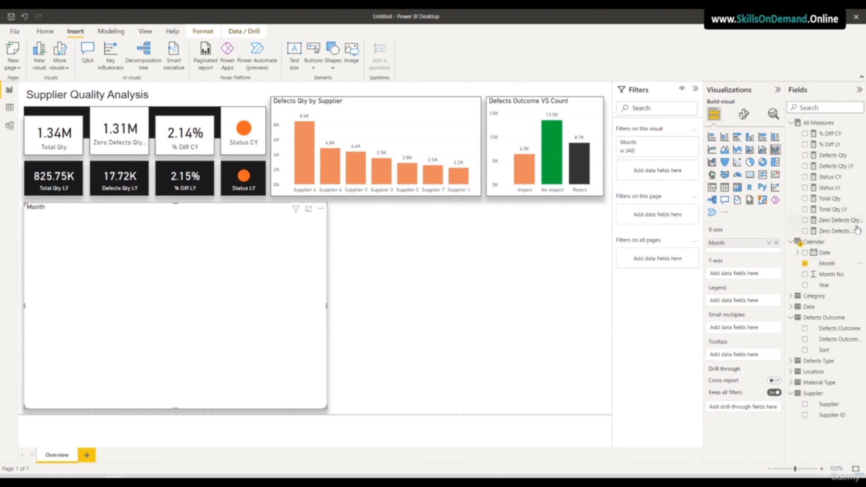
Add the Defects Qty and Defects Qty LY measures to the Y-axis of the monthly ribbon chart
{"action": "left_click_drag", "start_coordinate": [833, 155], "coordinate": [747, 274]}
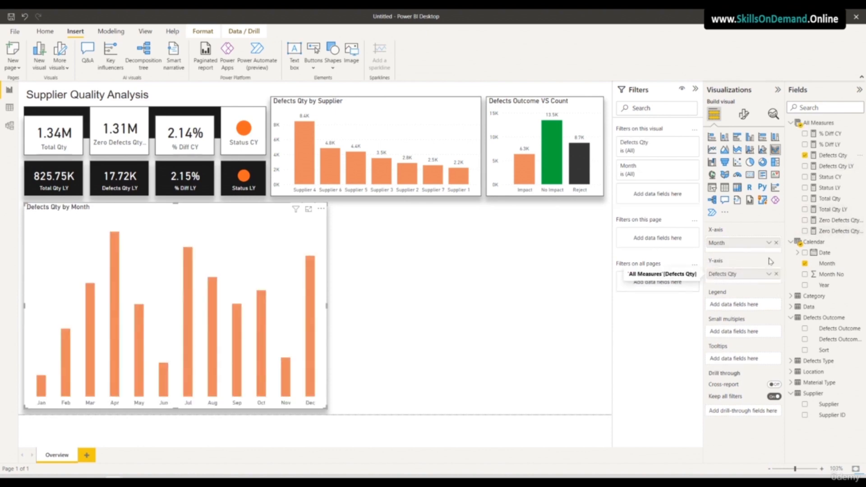
{"action": "left_click_drag", "start_coordinate": [835, 166], "coordinate": [760, 286]}
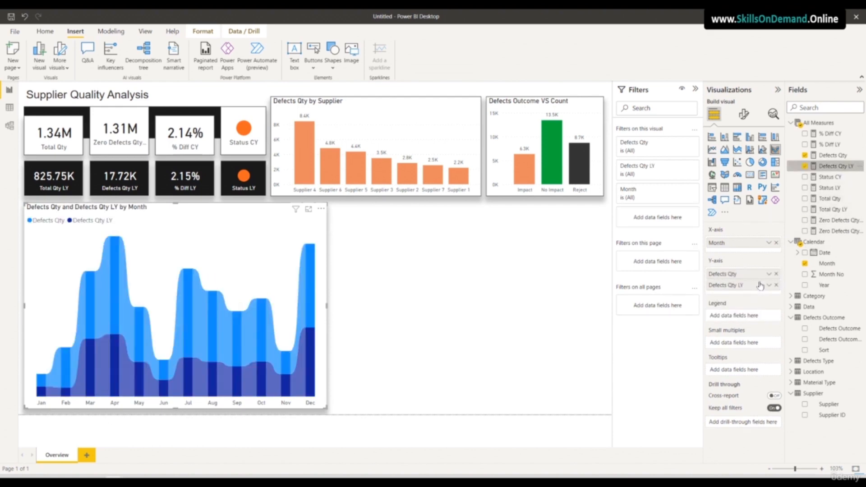
{"action": "left_click", "coordinate": [134, 478]}
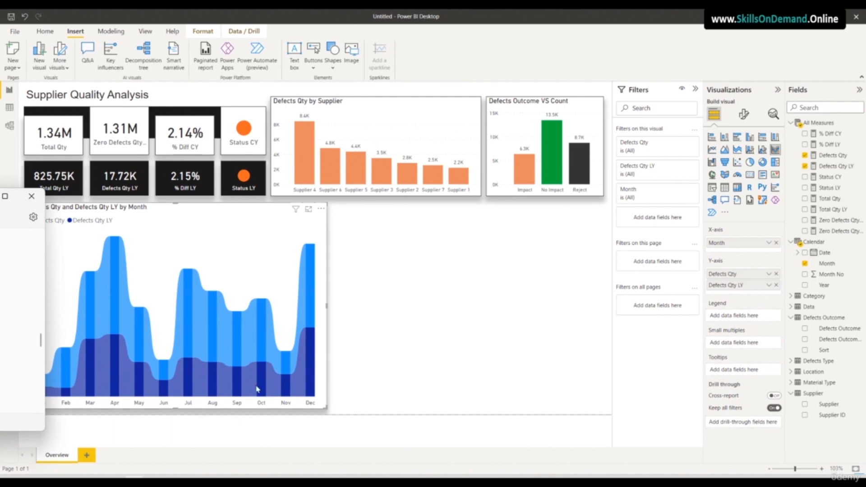
{"action": "left_click", "coordinate": [276, 409]}
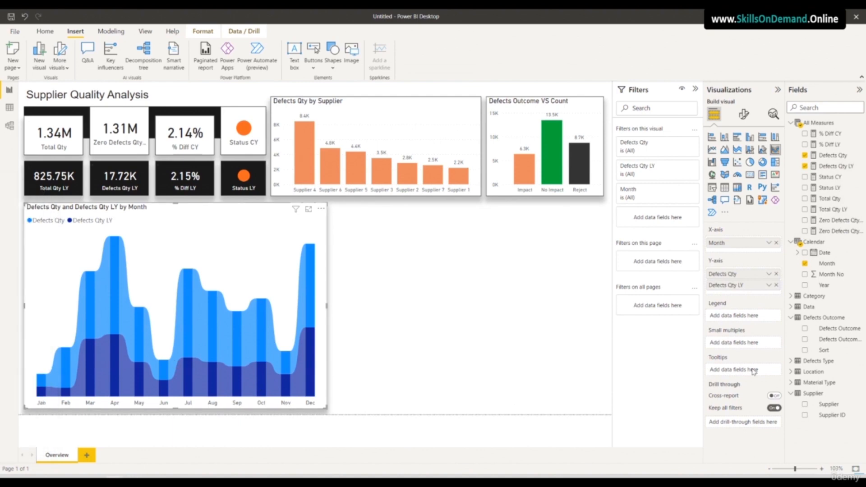
Recolor the Defects Qty ribbon series light orange to match the bars of the supplier chart
{"action": "left_click", "coordinate": [744, 114]}
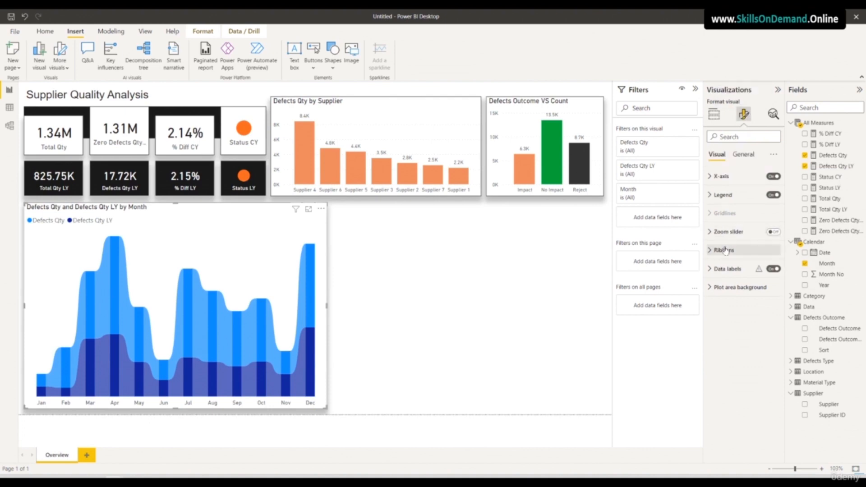
{"action": "left_click", "coordinate": [725, 250]}
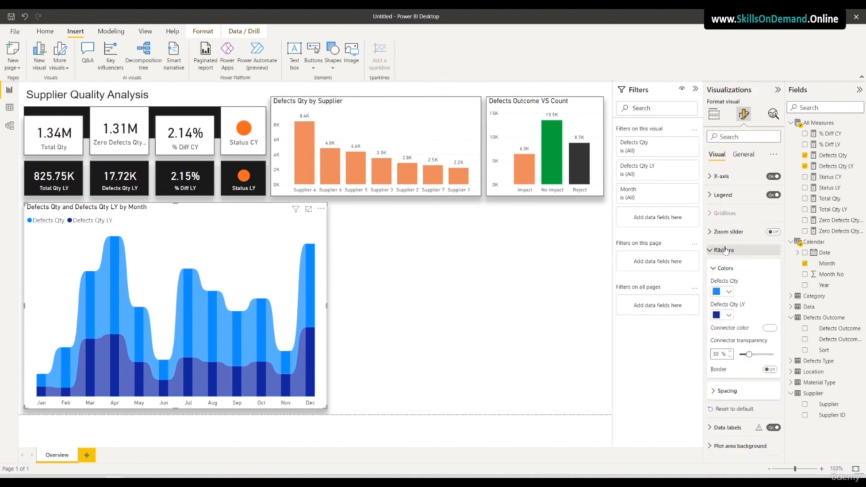
{"action": "left_click", "coordinate": [728, 316]}
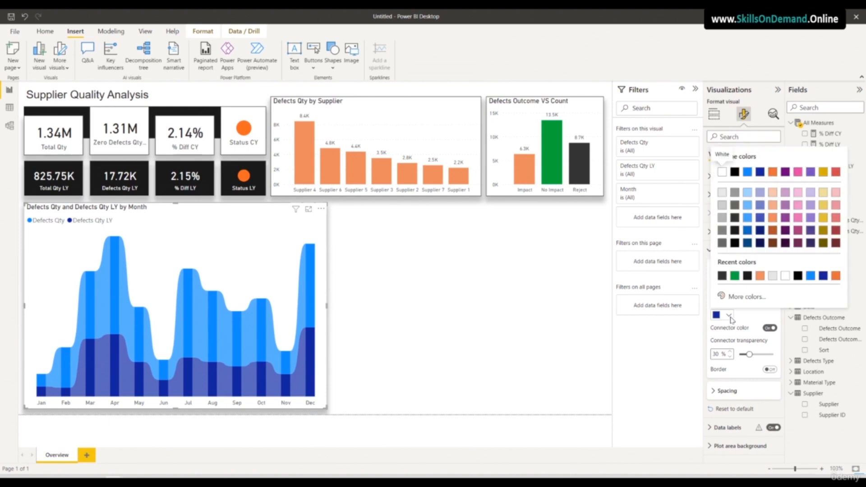
{"action": "left_click", "coordinate": [729, 316]}
{"action": "left_click", "coordinate": [728, 291]}
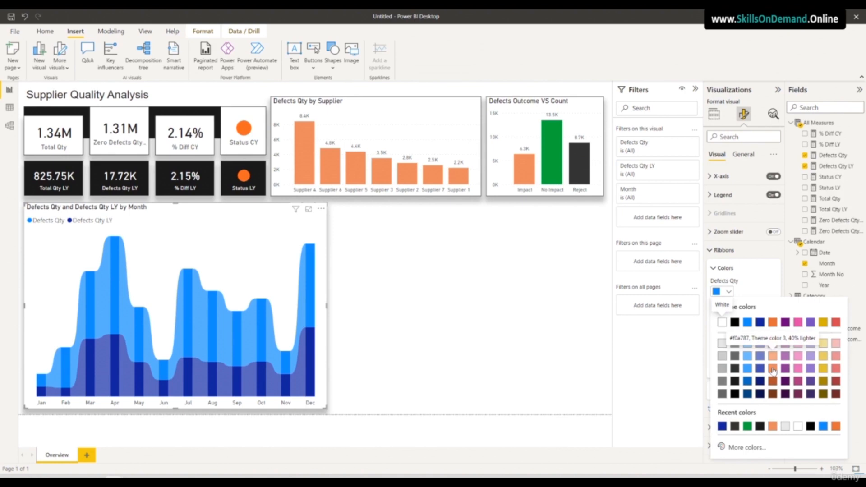
{"action": "left_click", "coordinate": [774, 353]}
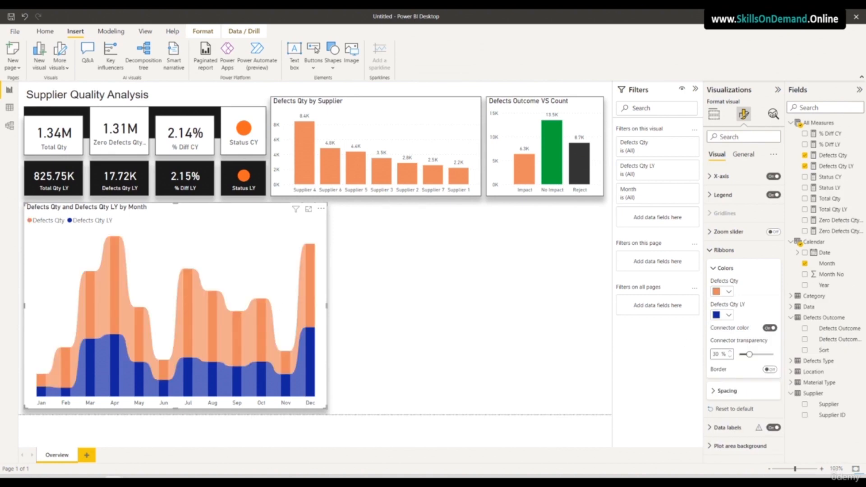
Set the orientation of the ribbon chart's data labels to Vertical for all series
{"action": "key", "text": "alt+Tab"}
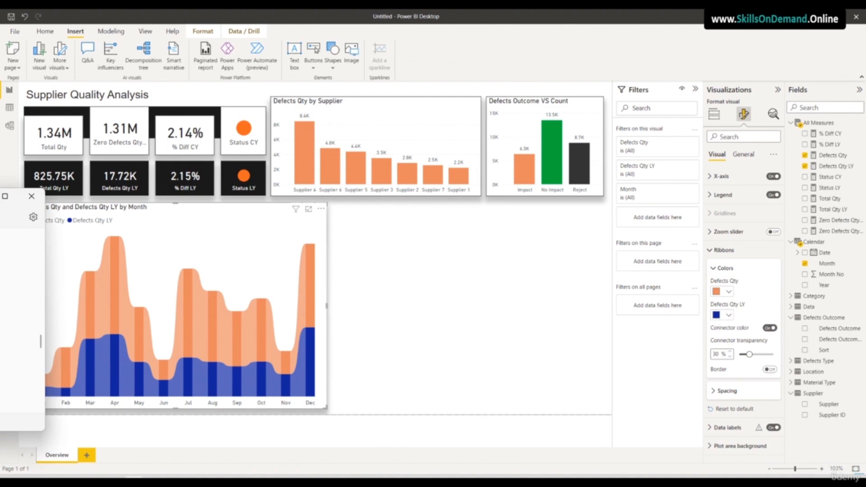
{"action": "left_click", "coordinate": [738, 426]}
{"action": "scroll", "coordinate": [738, 426], "scroll_direction": "down", "scroll_amount": 4}
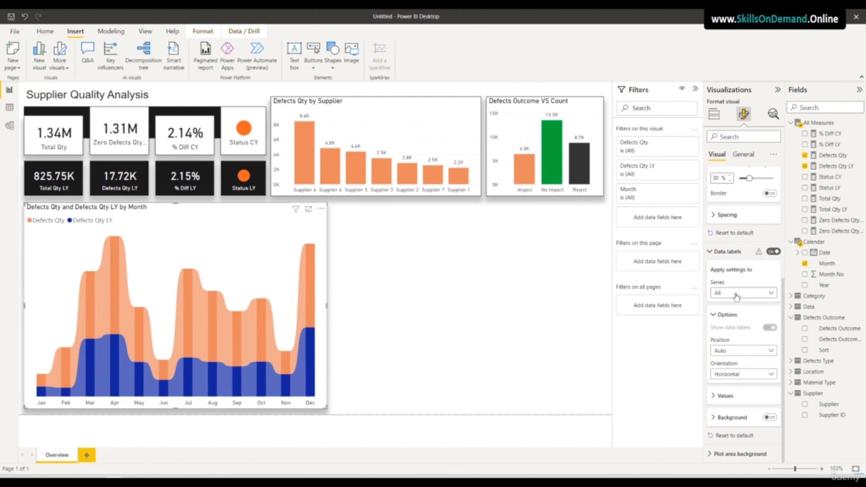
{"action": "left_click", "coordinate": [741, 378]}
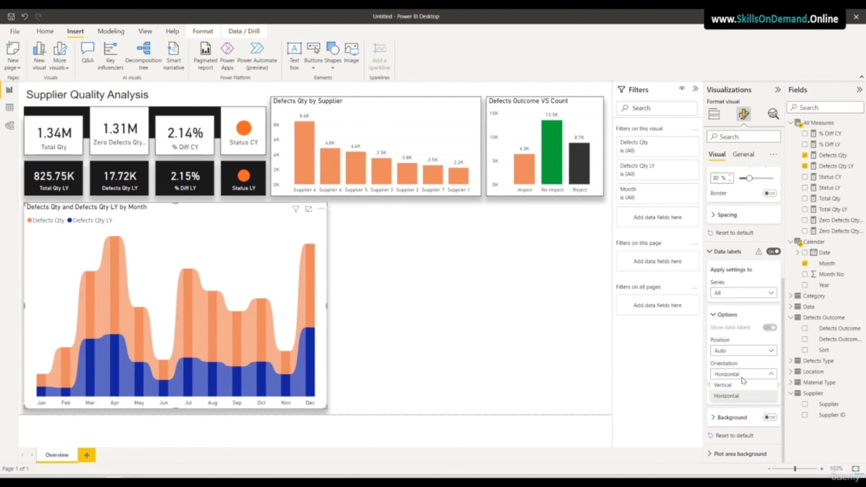
{"action": "left_click", "coordinate": [734, 387]}
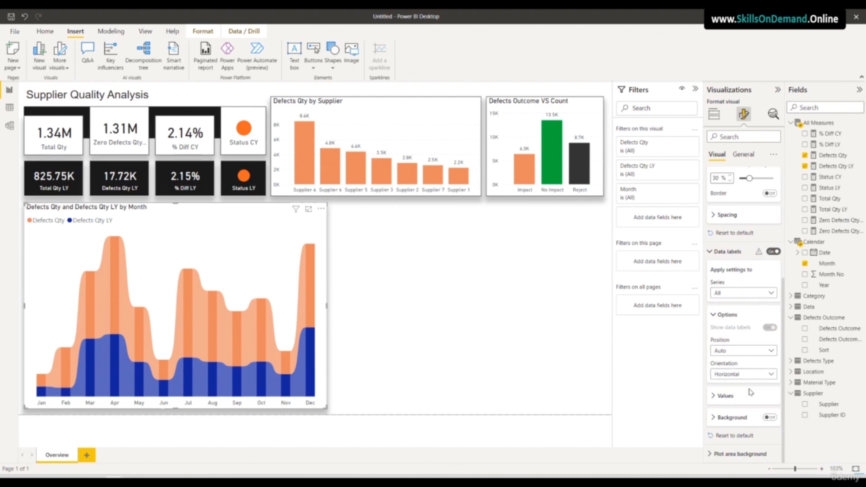
Try Thousands as the display units of the ribbon chart's data labels and return them to Auto
{"action": "left_click", "coordinate": [725, 396]}
{"action": "scroll", "coordinate": [749, 406], "scroll_direction": "down", "scroll_amount": 3}
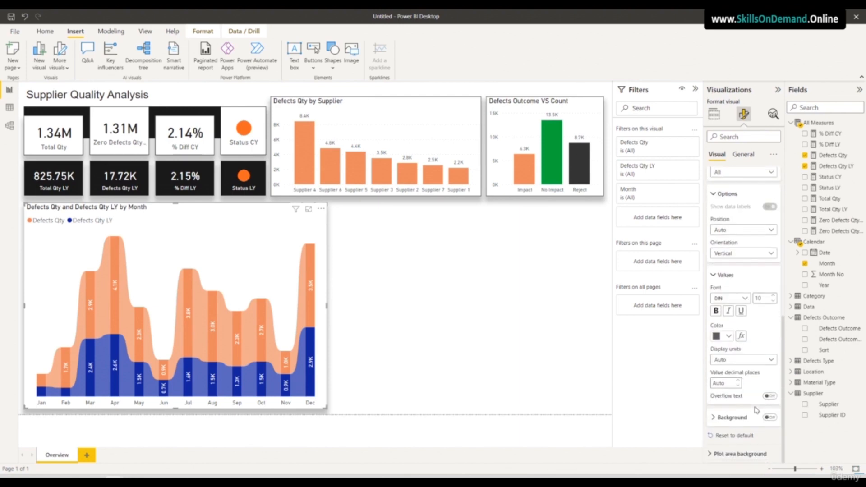
{"action": "left_click", "coordinate": [768, 362]}
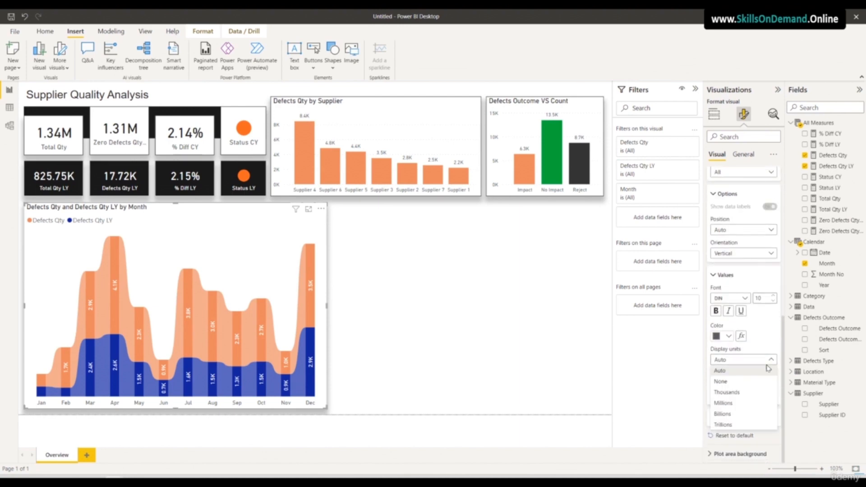
{"action": "left_click", "coordinate": [753, 395]}
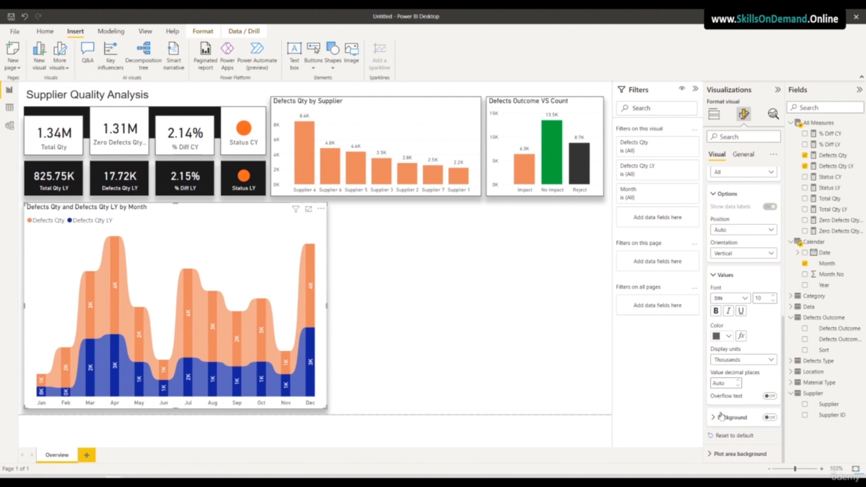
{"action": "left_click", "coordinate": [754, 360]}
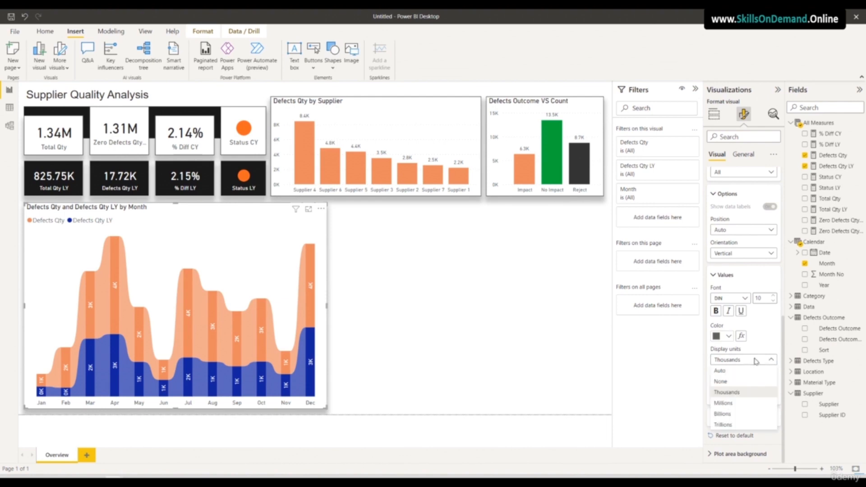
{"action": "left_click", "coordinate": [728, 371]}
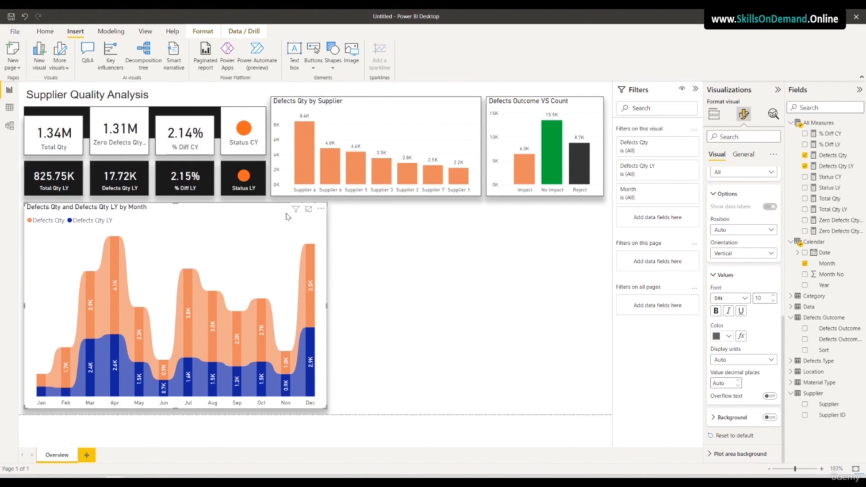
{"action": "scroll", "coordinate": [744, 271], "scroll_direction": "up", "scroll_amount": 5}
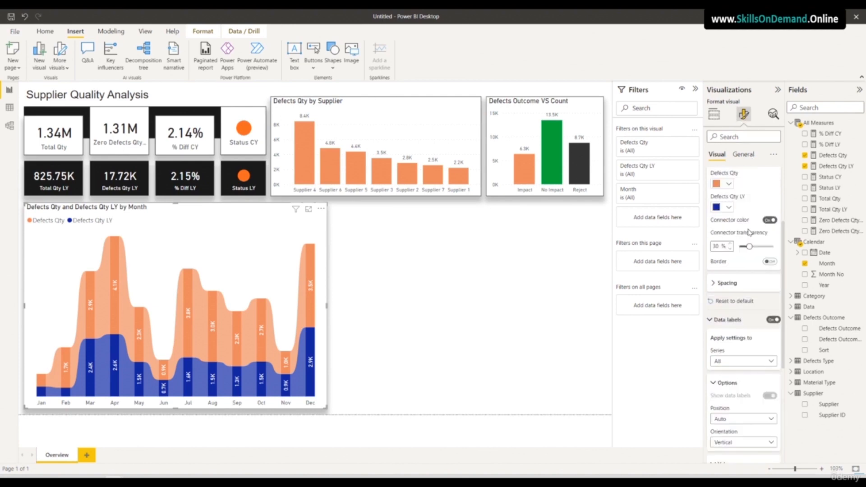
{"action": "left_click", "coordinate": [744, 156]}
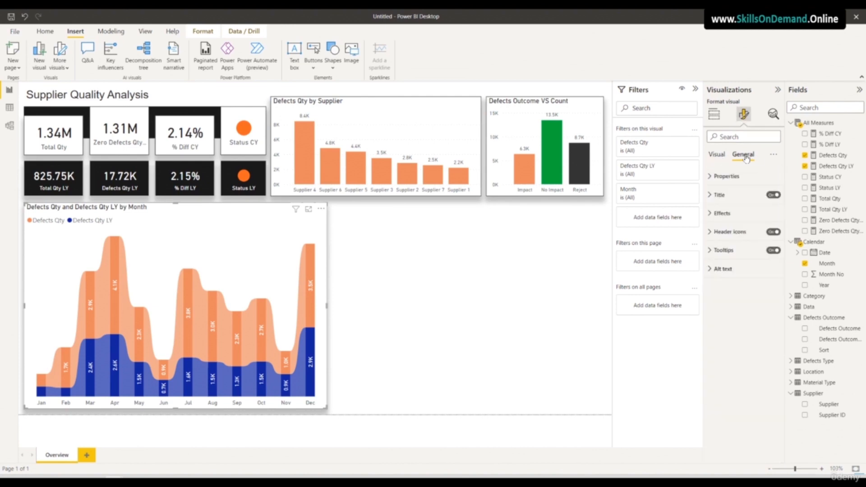
{"action": "left_click", "coordinate": [735, 193]}
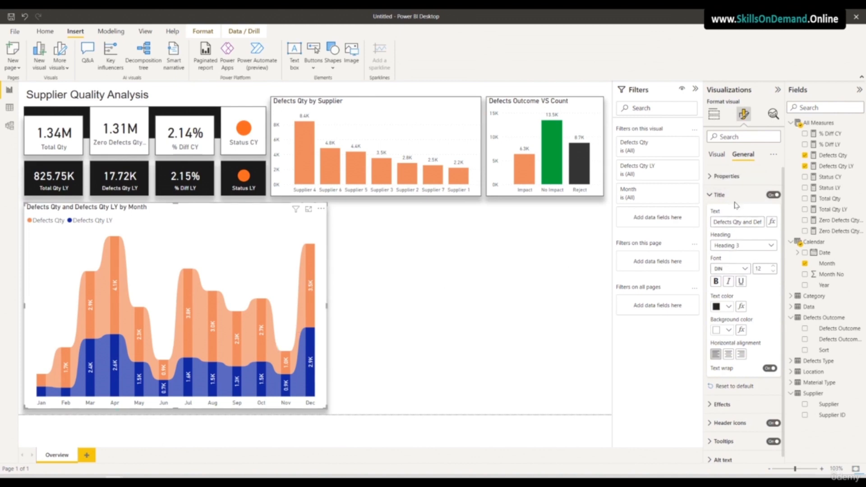
{"action": "left_click", "coordinate": [717, 156]}
{"action": "scroll", "coordinate": [762, 352], "scroll_direction": "down", "scroll_amount": 5}
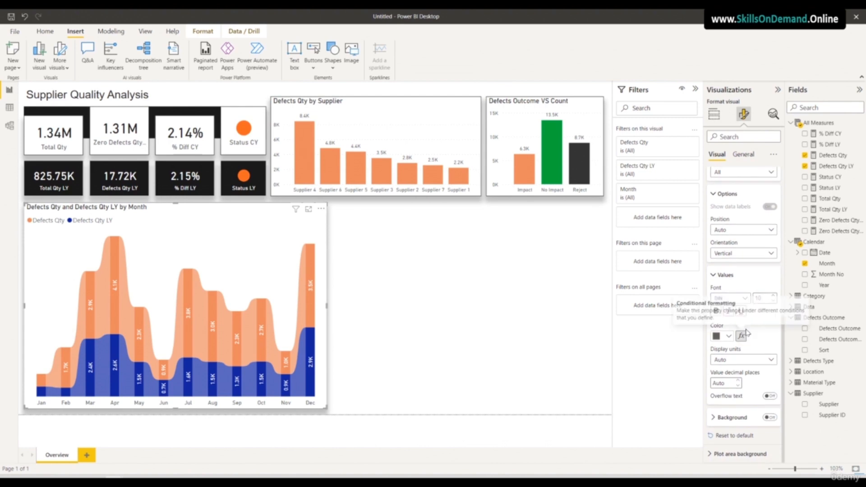
{"action": "scroll", "coordinate": [746, 332], "scroll_direction": "up", "scroll_amount": 3}
{"action": "scroll", "coordinate": [750, 297], "scroll_direction": "up", "scroll_amount": 4}
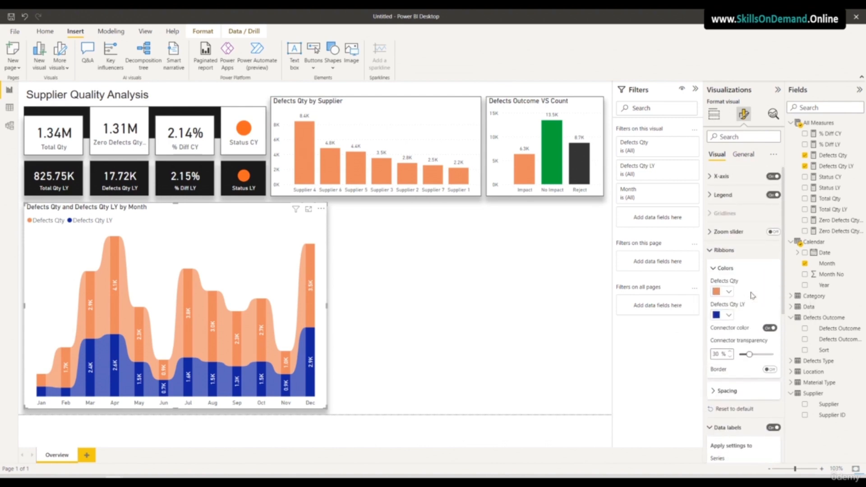
Change the ribbon chart's legend text font to DIN and deselect the chart
{"action": "left_click", "coordinate": [727, 195]}
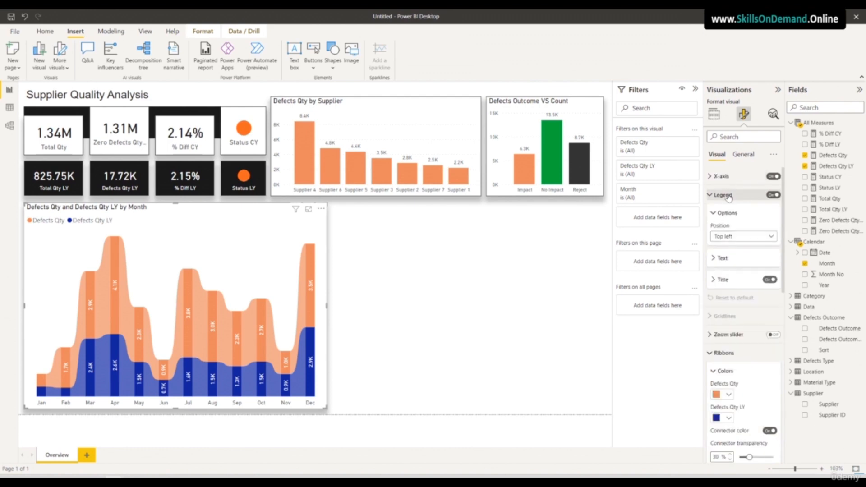
{"action": "left_click", "coordinate": [723, 259]}
{"action": "left_click", "coordinate": [730, 281]}
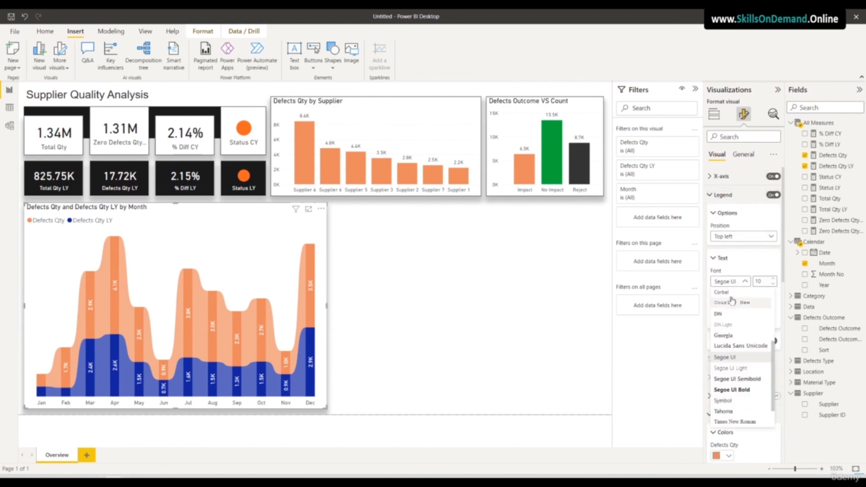
{"action": "left_click", "coordinate": [729, 316]}
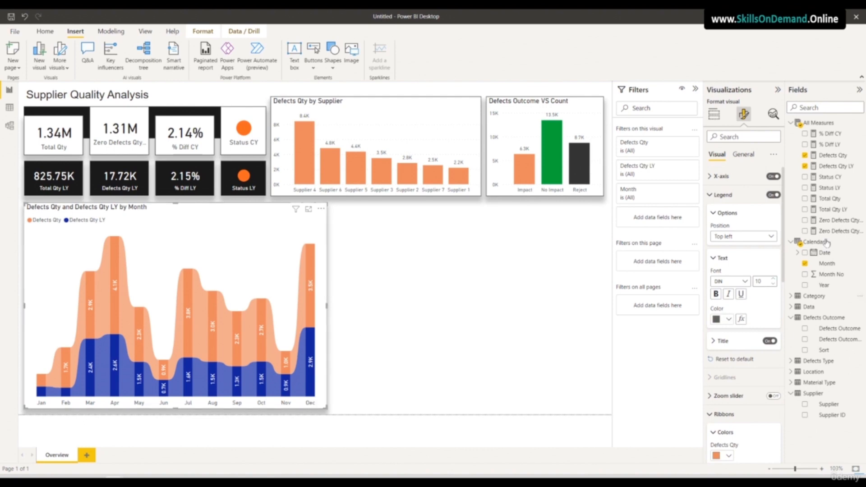
{"action": "left_click", "coordinate": [721, 177]}
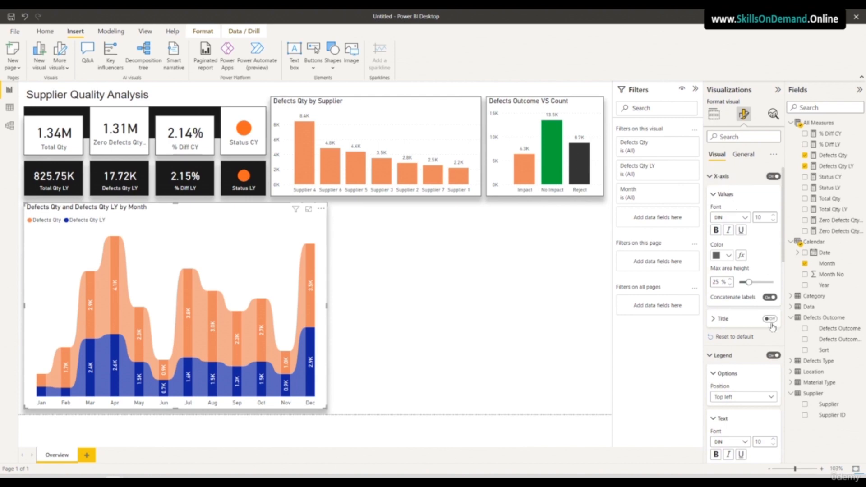
{"action": "left_click", "coordinate": [486, 318]}
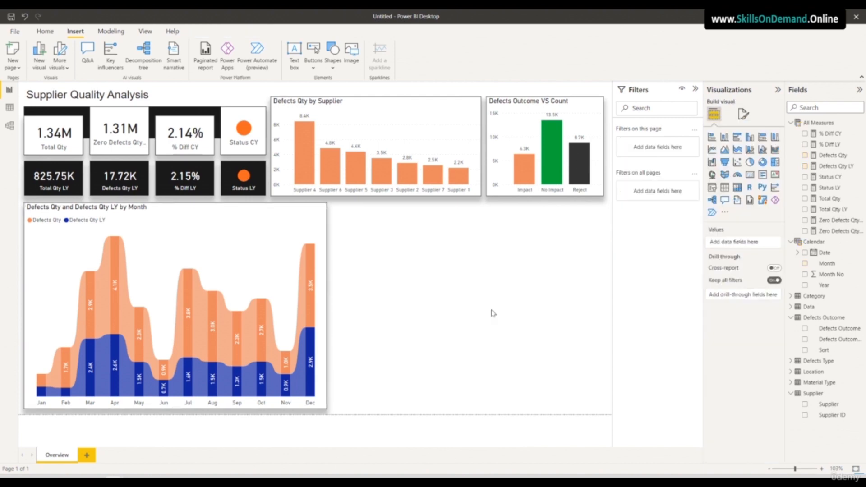
Insert a card beside the ribbon chart, matching its height, and fill it with the Zero Defects Qty CY measure
{"action": "left_click", "coordinate": [134, 479]}
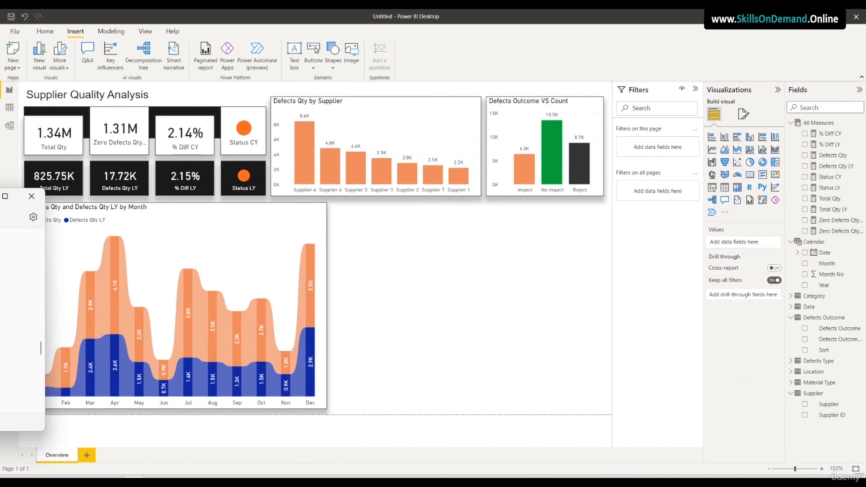
{"action": "key", "text": "alt+Tab"}
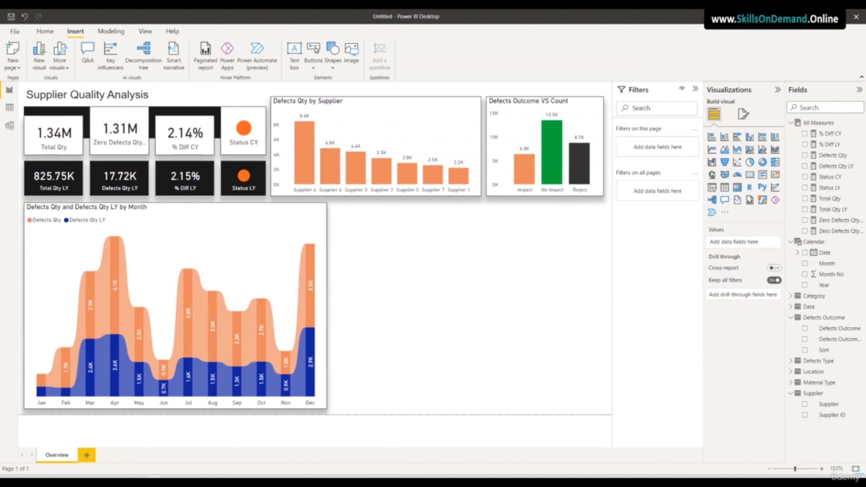
{"action": "left_click", "coordinate": [749, 179]}
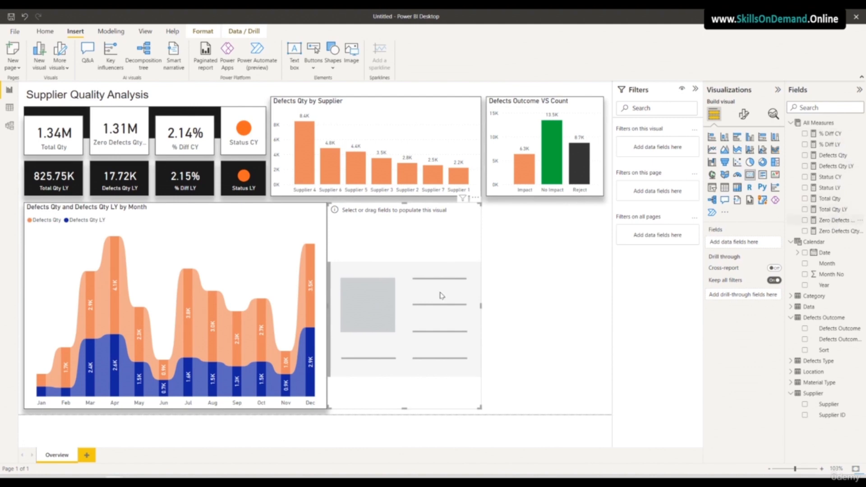
{"action": "left_click_drag", "start_coordinate": [834, 224], "coordinate": [471, 280]}
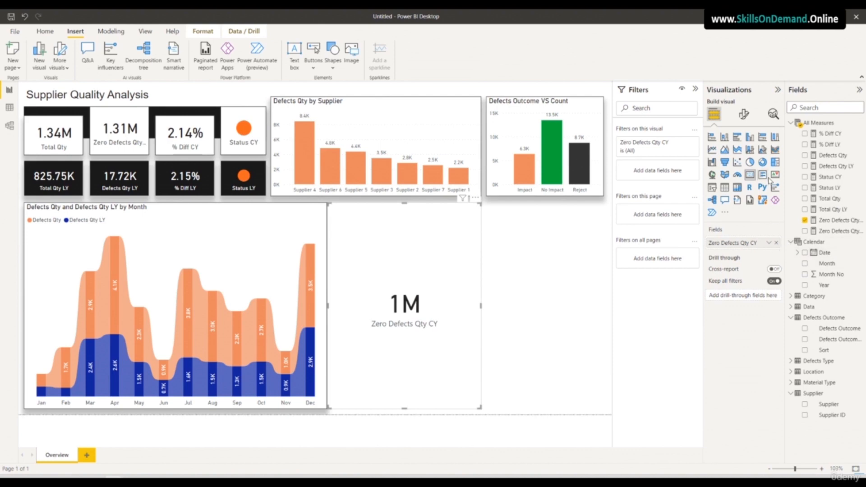
Show the Zero Defects Qty CY card's callout value with 2 decimal places and shrink the card to a short box
{"action": "left_click", "coordinate": [744, 114]}
{"action": "left_click", "coordinate": [740, 177]}
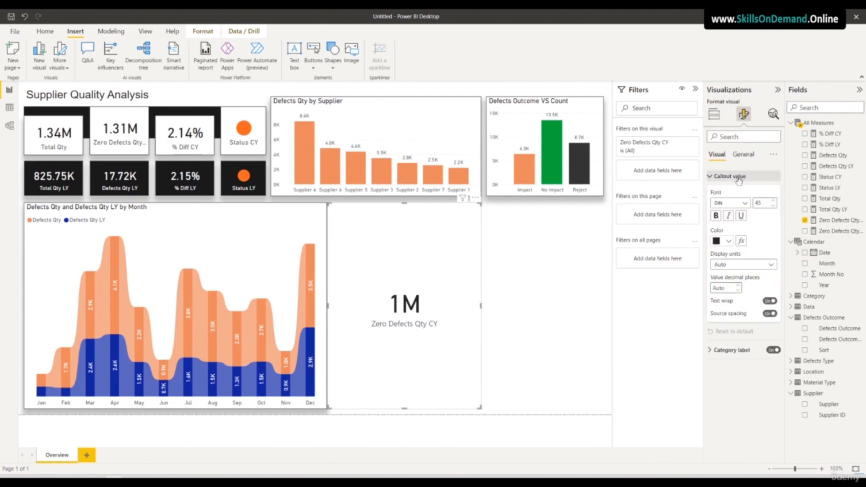
{"action": "left_click", "coordinate": [744, 266]}
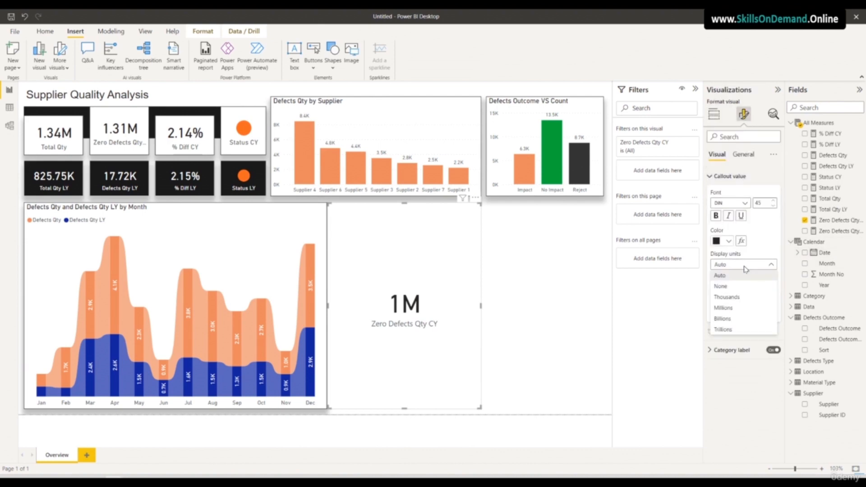
{"action": "left_click", "coordinate": [743, 275]}
{"action": "left_click", "coordinate": [731, 290]}
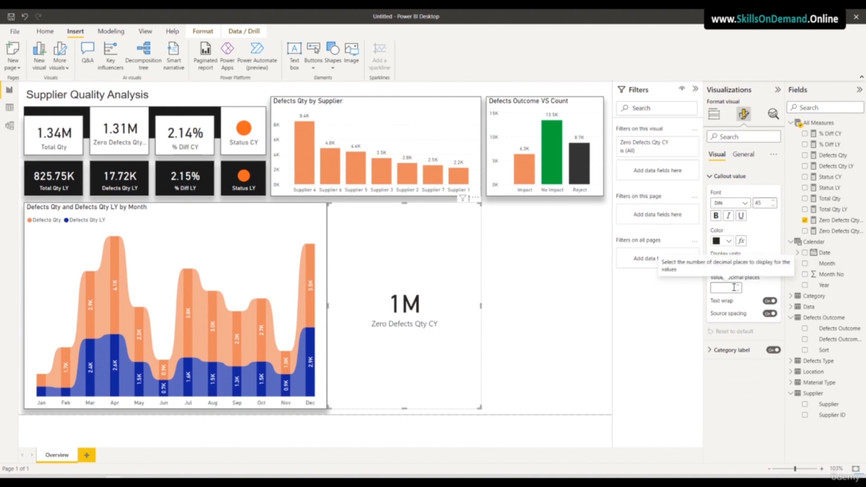
{"action": "type", "text": "2"}
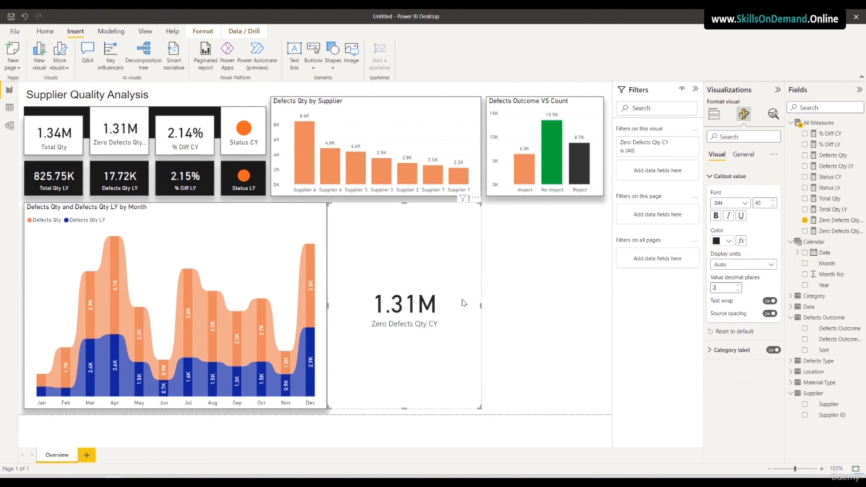
{"action": "left_click_drag", "start_coordinate": [404, 408], "coordinate": [409, 265]}
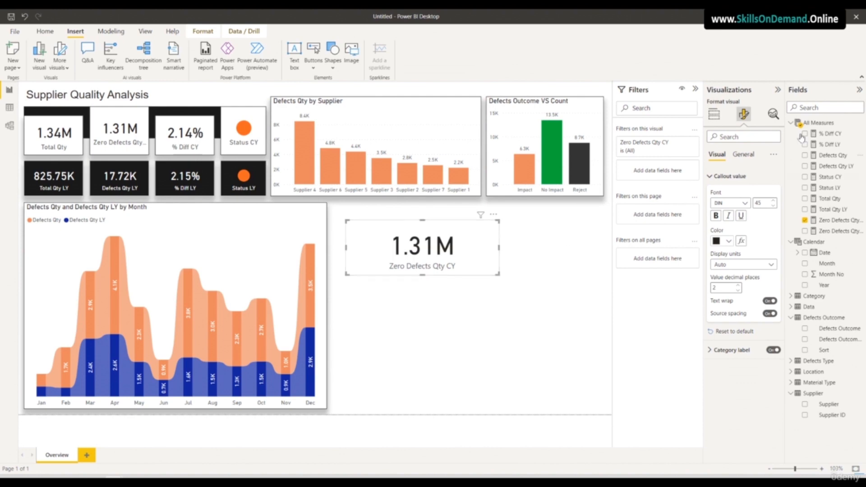
Change the zero defects card's callout value color to white
{"action": "left_click", "coordinate": [714, 115]}
{"action": "left_click", "coordinate": [744, 114]}
{"action": "left_click", "coordinate": [728, 241]}
{"action": "left_click", "coordinate": [722, 271]}
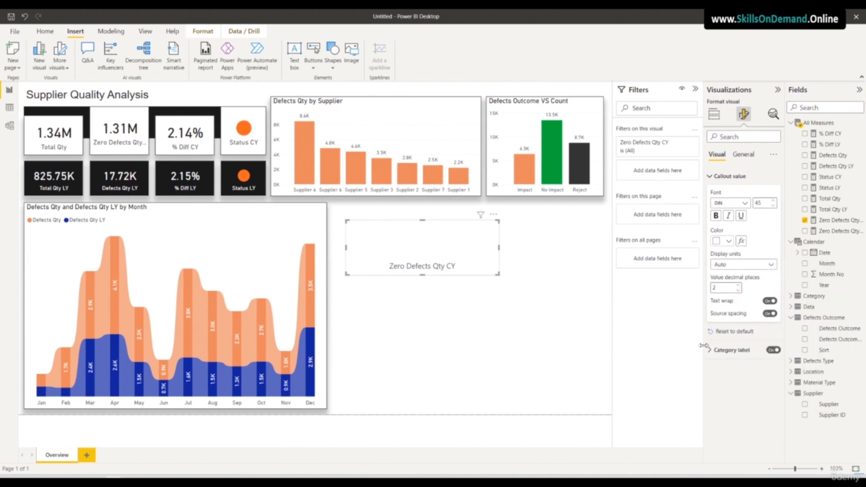
Format the zero defects card's category label with the DIN font and white color
{"action": "left_click", "coordinate": [736, 359]}
{"action": "left_click", "coordinate": [731, 378]}
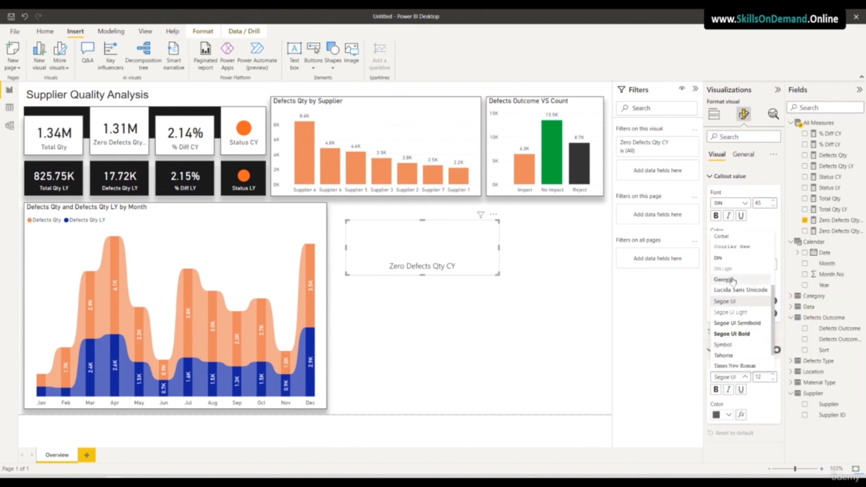
{"action": "left_click", "coordinate": [726, 263]}
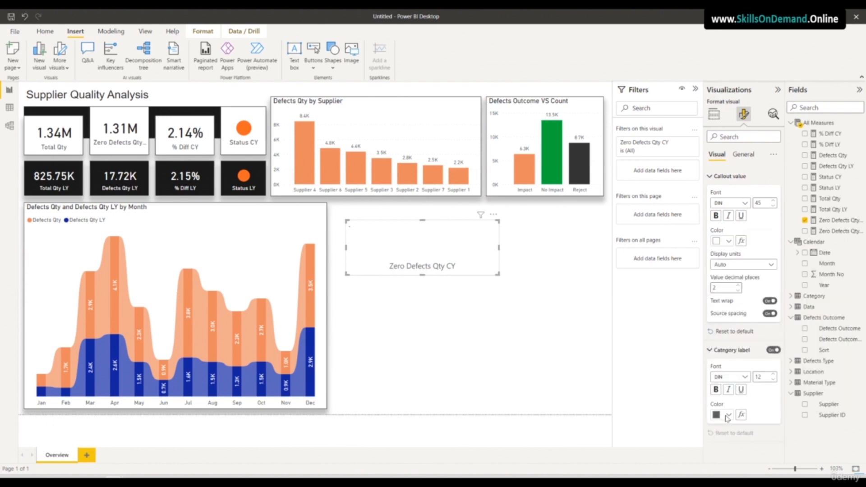
{"action": "left_click", "coordinate": [724, 414]}
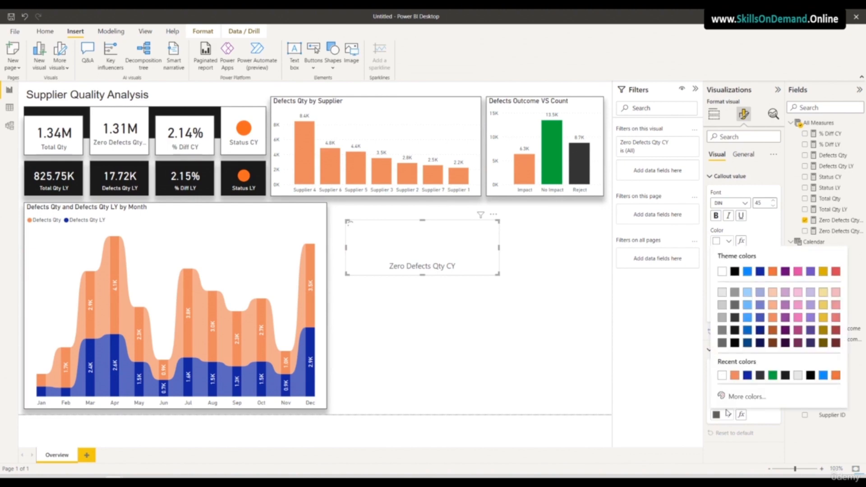
{"action": "left_click", "coordinate": [722, 276]}
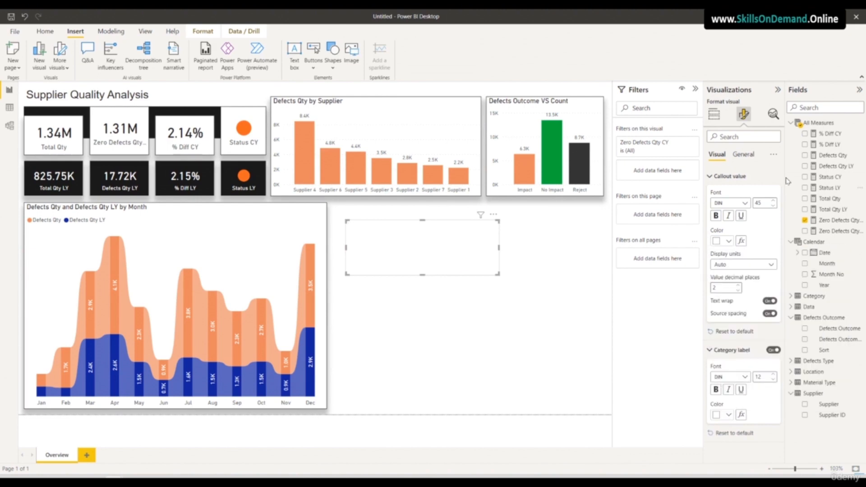
Give the zero defects card a near-black background, narrow it and place it next to the ribbon chart's upper corner
{"action": "left_click", "coordinate": [742, 155]}
{"action": "left_click", "coordinate": [728, 220]}
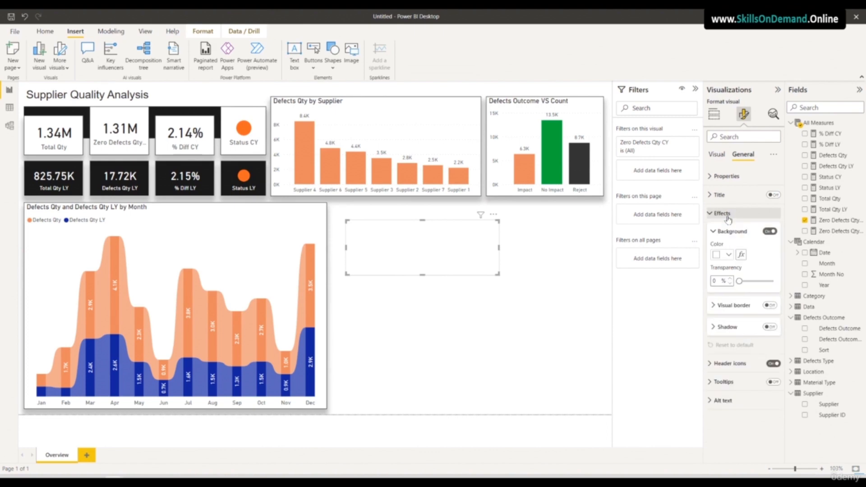
{"action": "left_click", "coordinate": [726, 255]}
{"action": "left_click", "coordinate": [734, 346]}
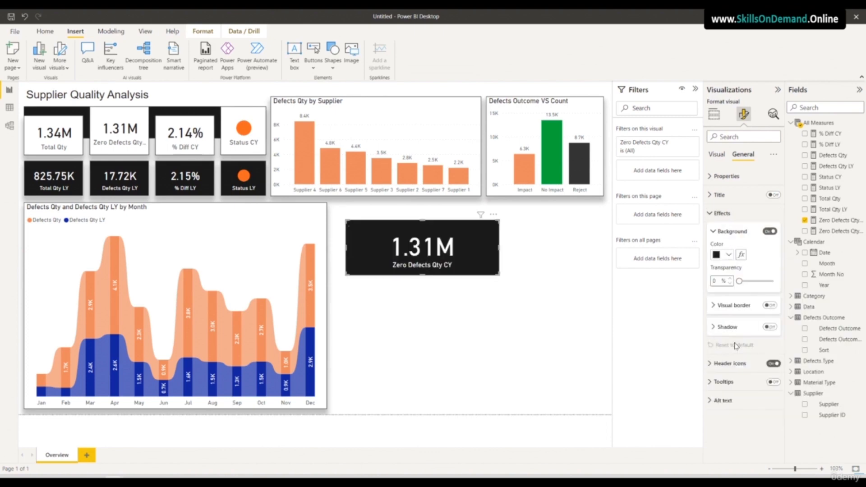
{"action": "left_click_drag", "start_coordinate": [498, 247], "coordinate": [430, 265]}
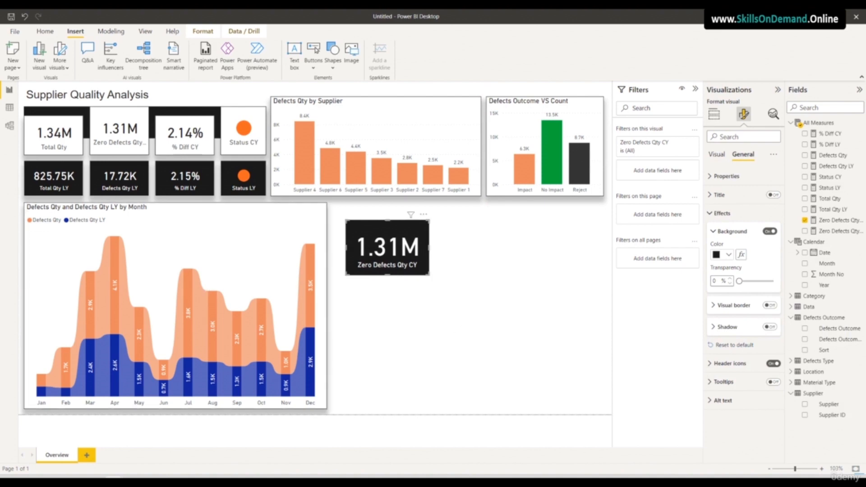
{"action": "left_click_drag", "start_coordinate": [356, 235], "coordinate": [345, 217]}
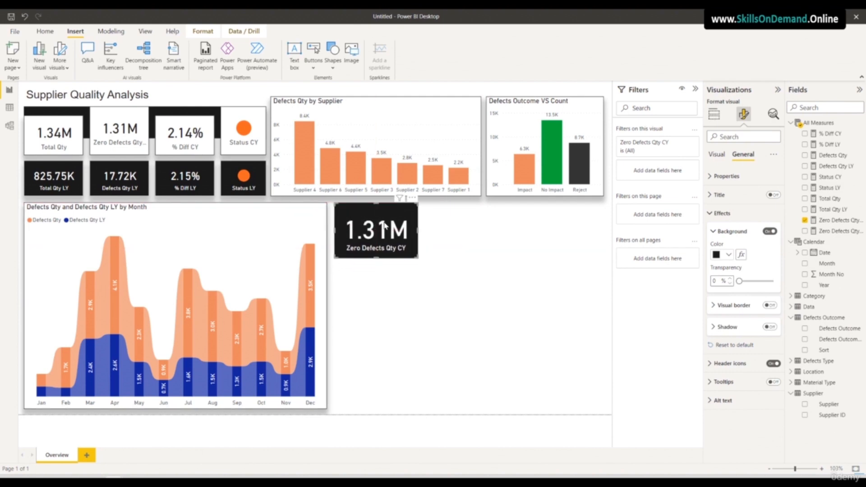
Reduce the card's callout value font size to 25 and its category label font size to 10
{"action": "left_click", "coordinate": [717, 154]}
{"action": "double_click", "coordinate": [757, 203]}
{"action": "type", "text": "3"}
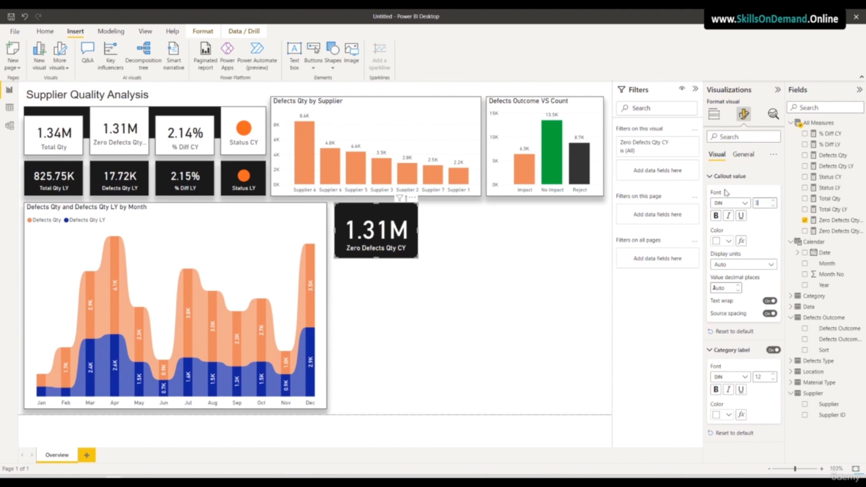
{"action": "type", "text": "5"}
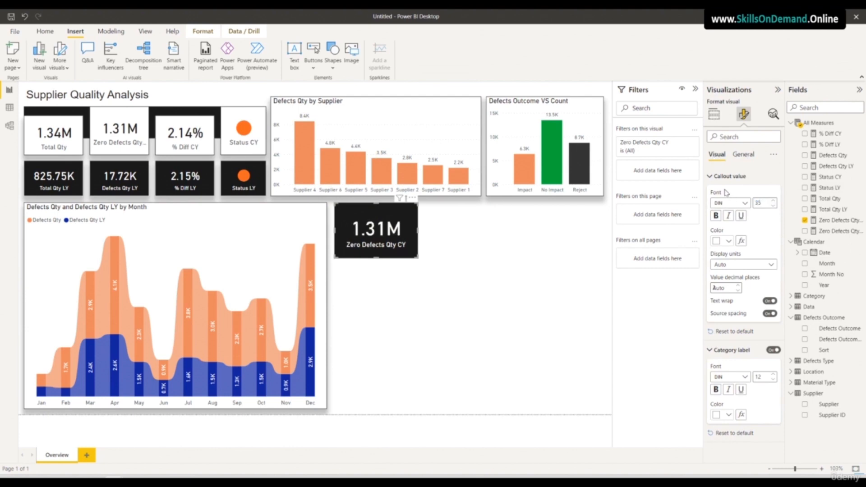
{"action": "type", "text": "25"}
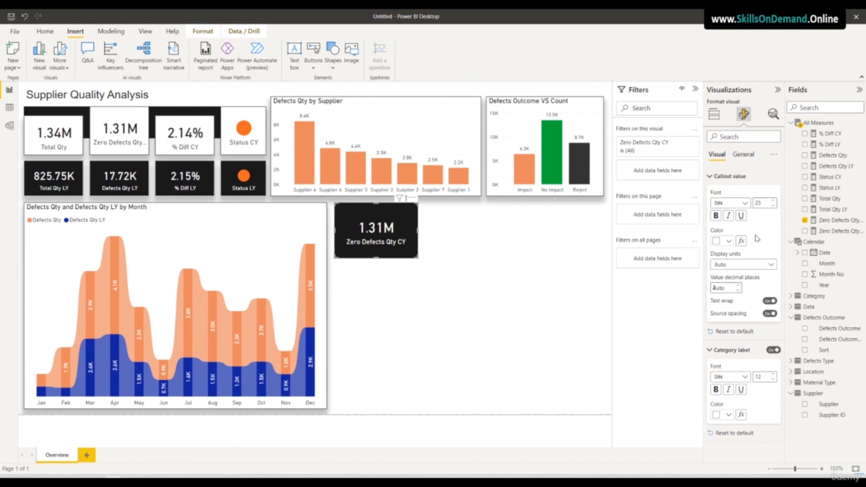
{"action": "left_click", "coordinate": [773, 380]}
{"action": "left_click", "coordinate": [773, 380]}
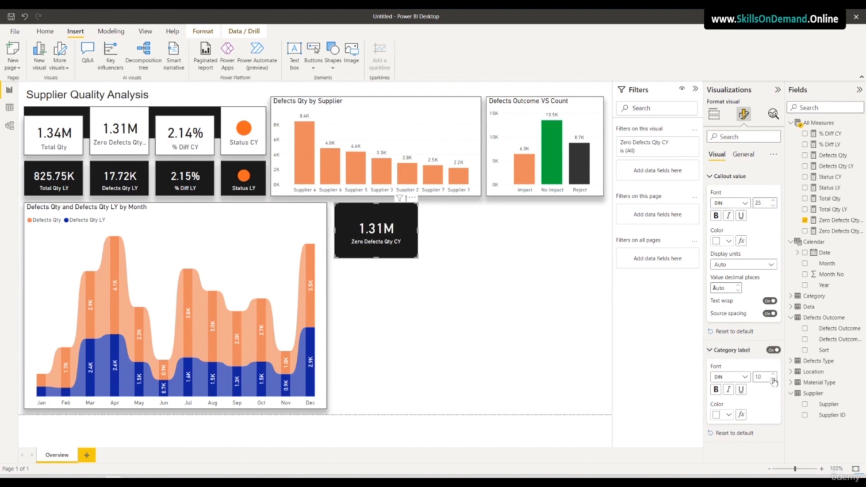
Shrink the zero defects card to fit its text more tightly and set the callout value font size to 30
{"action": "left_click_drag", "start_coordinate": [418, 231], "coordinate": [365, 244]}
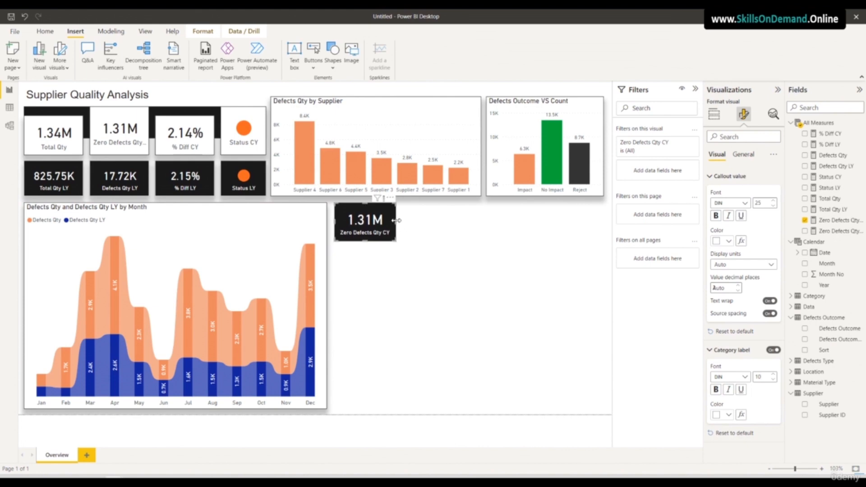
{"action": "left_click_drag", "start_coordinate": [398, 225], "coordinate": [405, 225]}
{"action": "left_click", "coordinate": [762, 203]}
{"action": "type", "text": "30"}
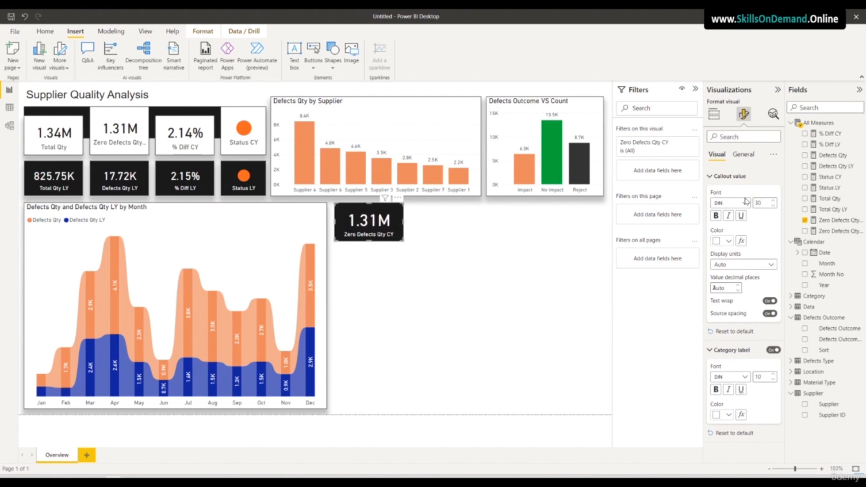
{"action": "left_click", "coordinate": [569, 272]}
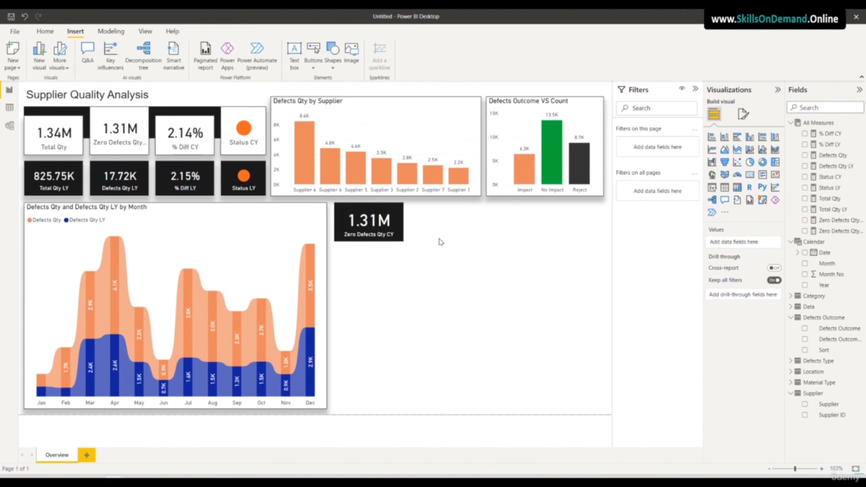
Widen the zero defects card slightly and raise its category label font size to 12
{"action": "left_click_drag", "start_coordinate": [403, 225], "coordinate": [409, 226]}
{"action": "left_click", "coordinate": [403, 265]}
{"action": "left_click", "coordinate": [404, 235]}
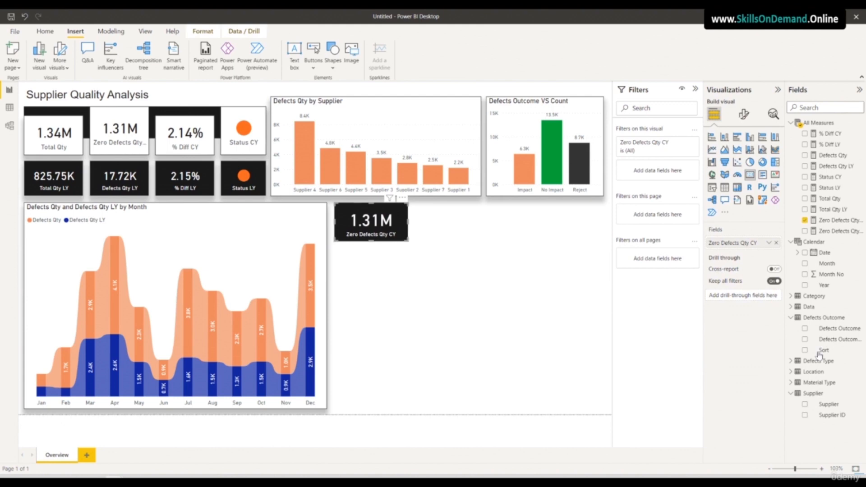
{"action": "left_click", "coordinate": [744, 115]}
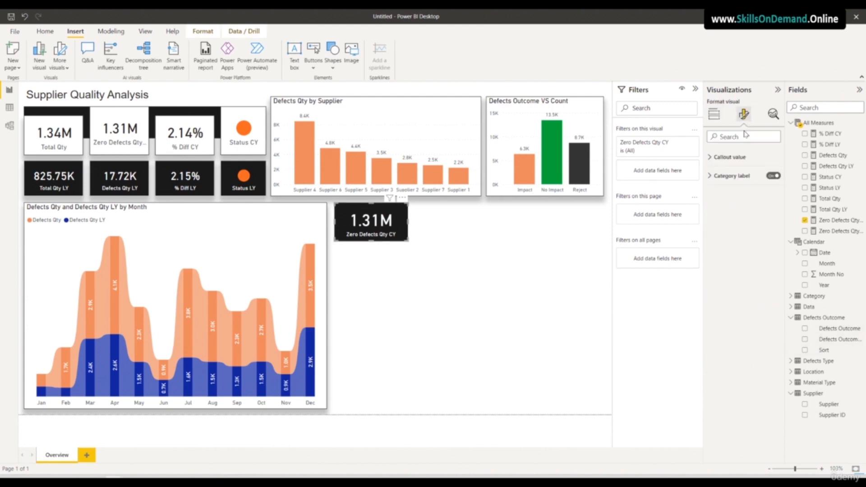
{"action": "left_click", "coordinate": [728, 176]}
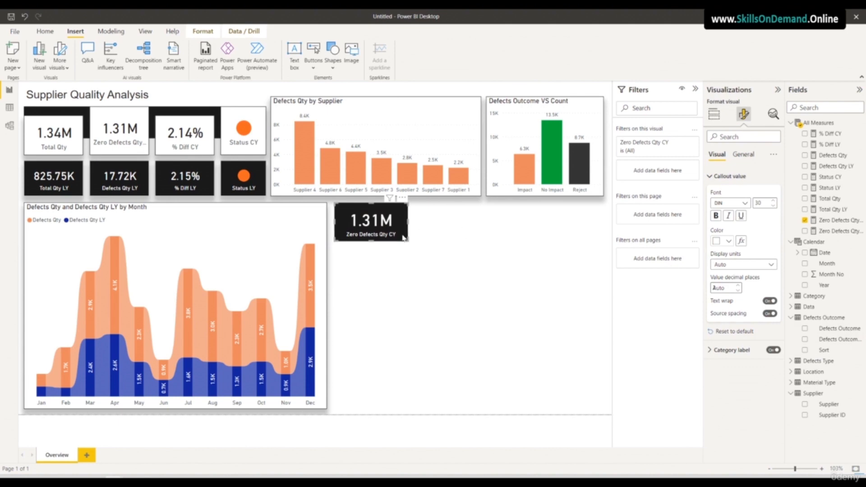
{"action": "left_click", "coordinate": [733, 352]}
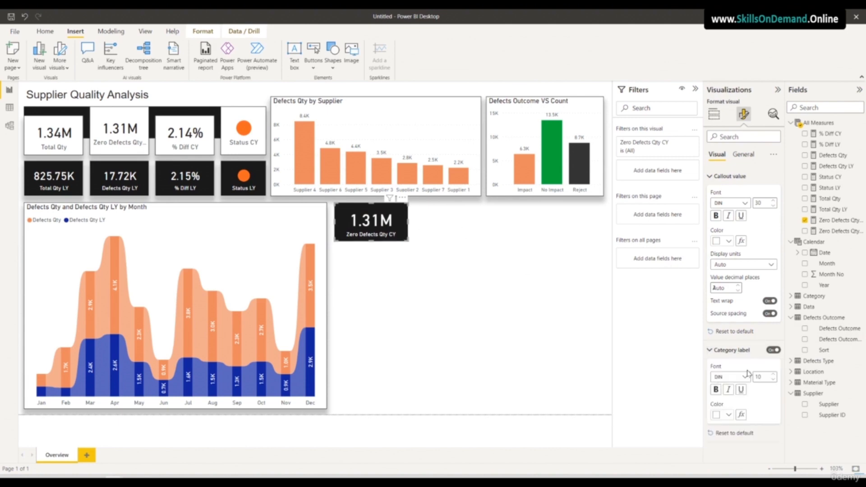
{"action": "left_click", "coordinate": [773, 375]}
{"action": "left_click", "coordinate": [772, 375]}
{"action": "left_click", "coordinate": [443, 368]}
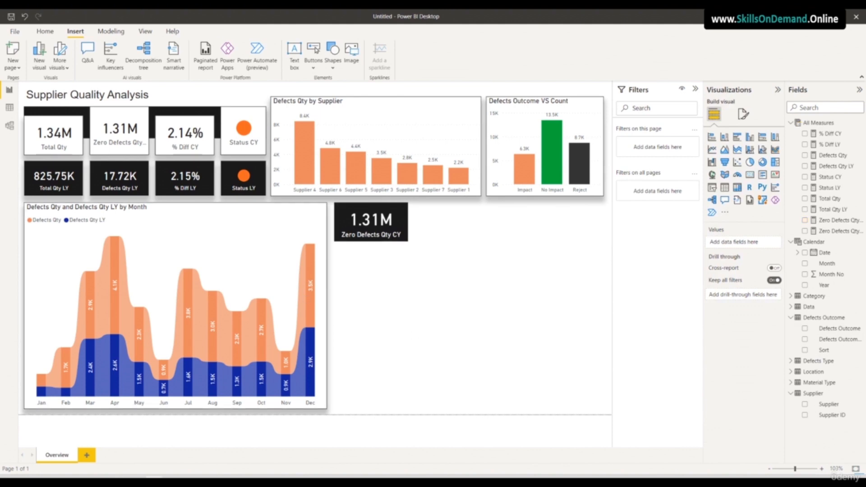
Turn on the zero defects card's shadow and set its position to Bottom
{"action": "left_click", "coordinate": [410, 235]}
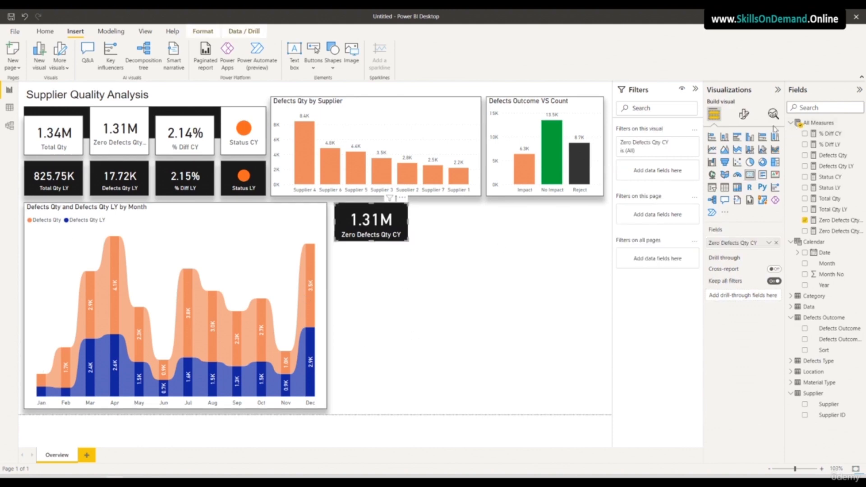
{"action": "left_click", "coordinate": [743, 114]}
{"action": "left_click", "coordinate": [740, 158]}
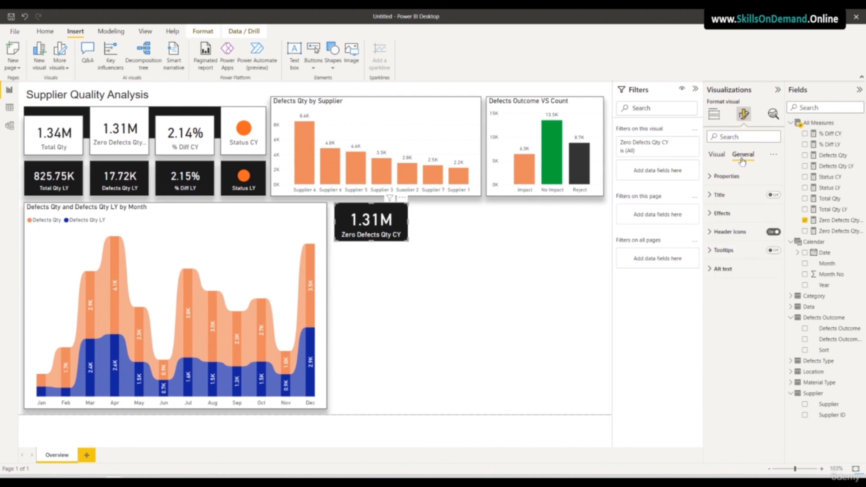
{"action": "left_click", "coordinate": [734, 218]}
{"action": "left_click", "coordinate": [769, 327]}
{"action": "left_click", "coordinate": [743, 327]}
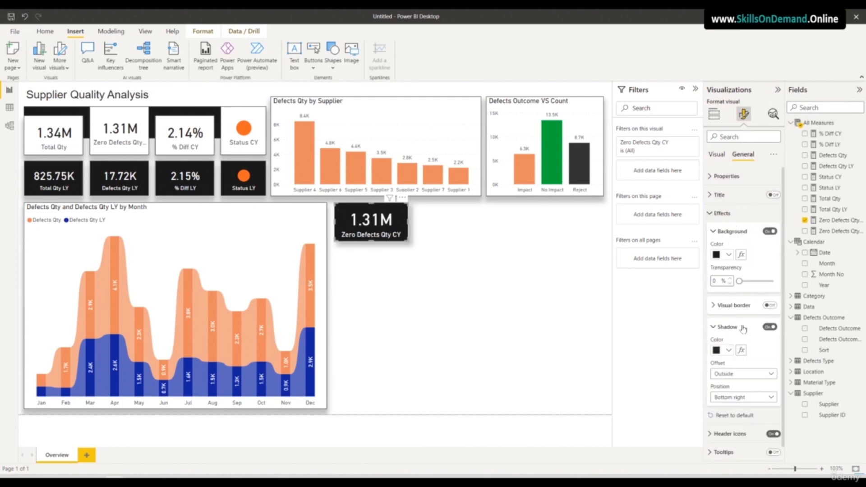
{"action": "left_click", "coordinate": [732, 397]}
{"action": "left_click", "coordinate": [725, 300]}
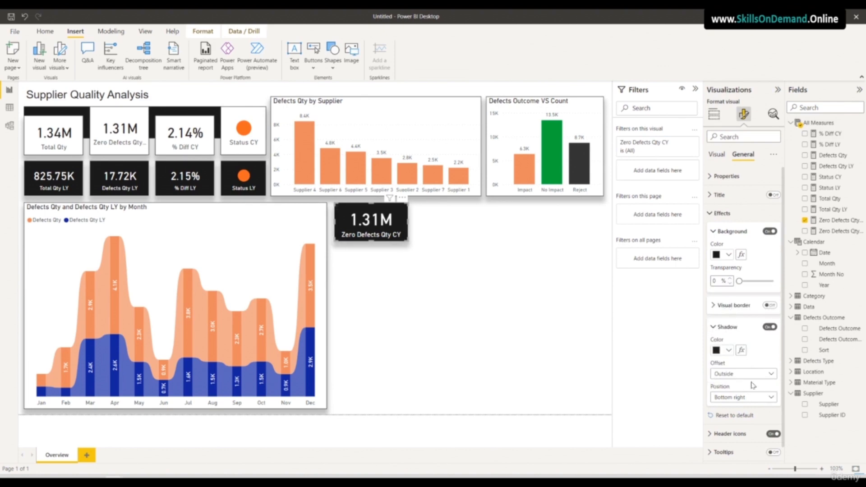
Turn on the zero defects card's visual border in light gray and deselect the card
{"action": "left_click", "coordinate": [774, 306]}
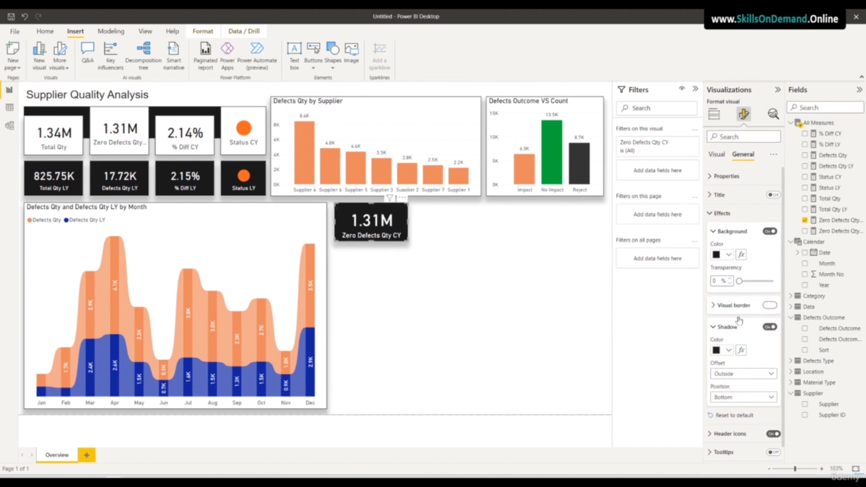
{"action": "left_click", "coordinate": [729, 329]}
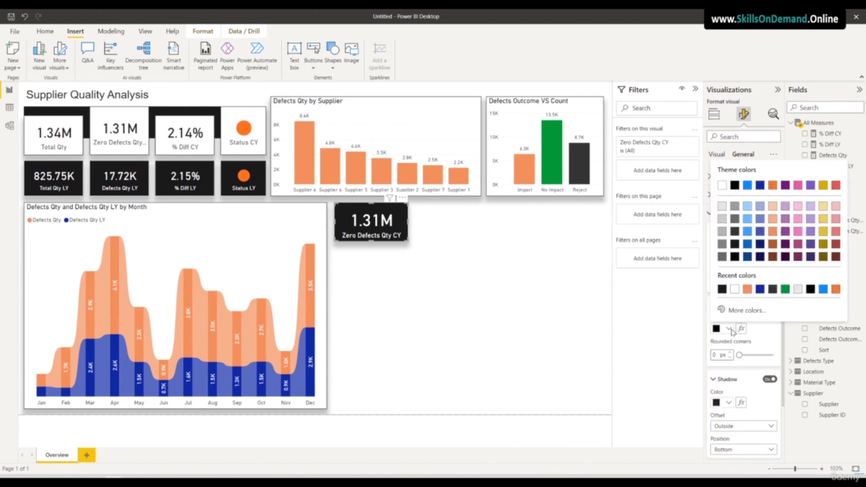
{"action": "left_click", "coordinate": [721, 207]}
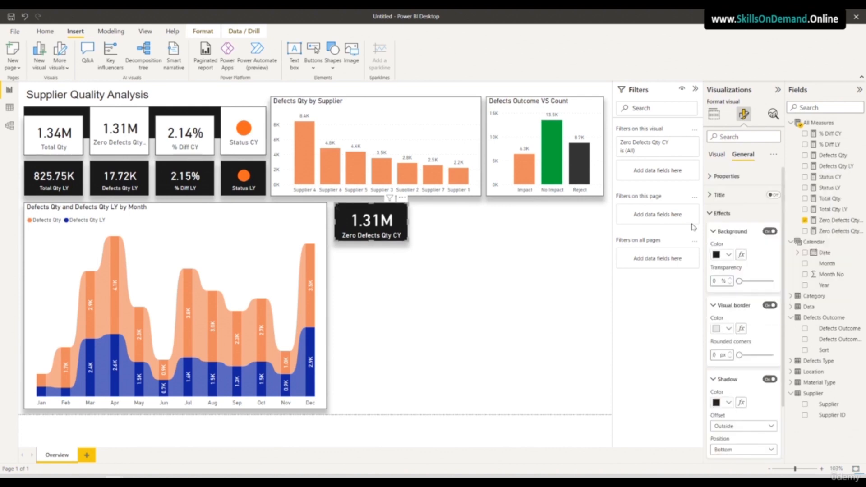
{"action": "left_click", "coordinate": [485, 286]}
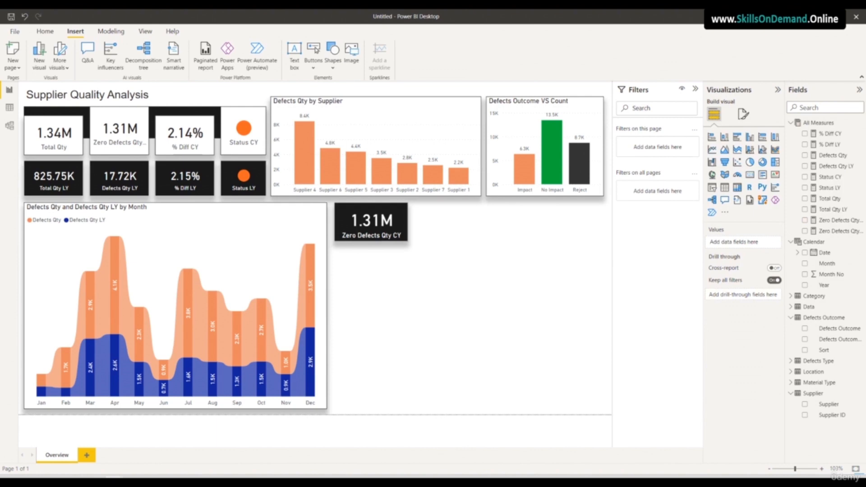
Make the zero defects card slightly taller and place an equal-sized copy beside it, ending at the supplier chart's outer edge
{"action": "left_click", "coordinate": [373, 239]}
{"action": "left_click_drag", "start_coordinate": [373, 240], "coordinate": [432, 245]}
{"action": "left_click_drag", "start_coordinate": [429, 246], "coordinate": [439, 240]}
{"action": "left_click", "coordinate": [440, 242], "text": "ctrl"}
{"action": "left_click", "coordinate": [421, 265]}
{"action": "left_click", "coordinate": [326, 300]}
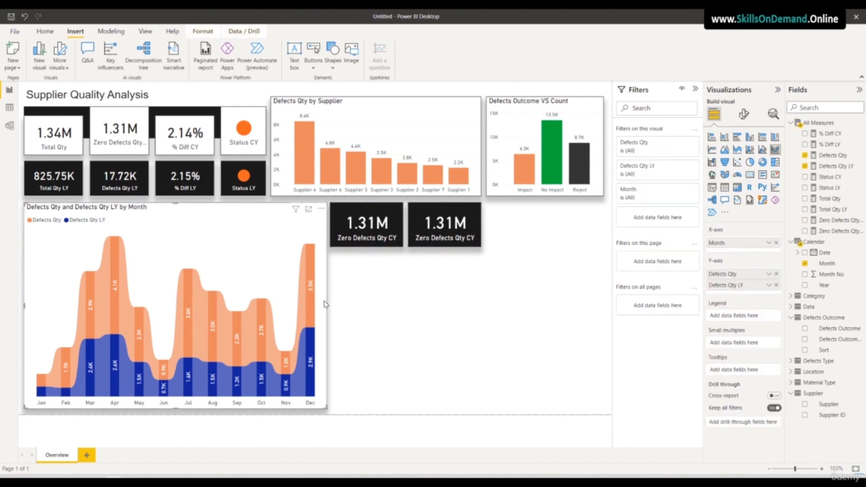
Narrow the monthly ribbon chart slightly and nudge the Zero Defects Qty CY card closer to it, leaving the card deselected
{"action": "left_click_drag", "start_coordinate": [325, 304], "coordinate": [324, 304]}
{"action": "left_click", "coordinate": [350, 245]}
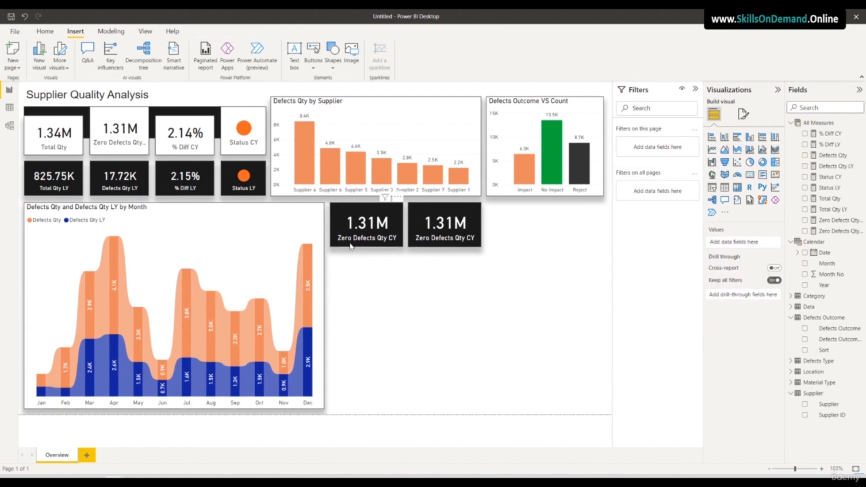
{"action": "key", "text": "Left"}
{"action": "key", "text": "Left"}
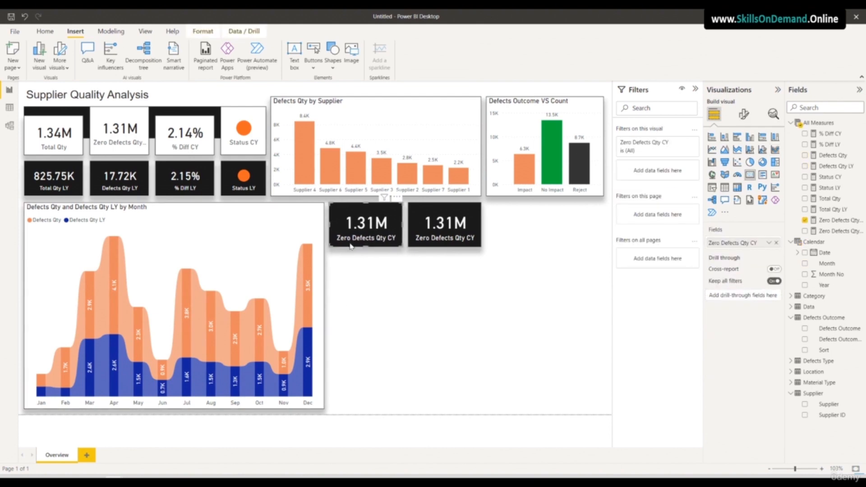
{"action": "left_click", "coordinate": [345, 295]}
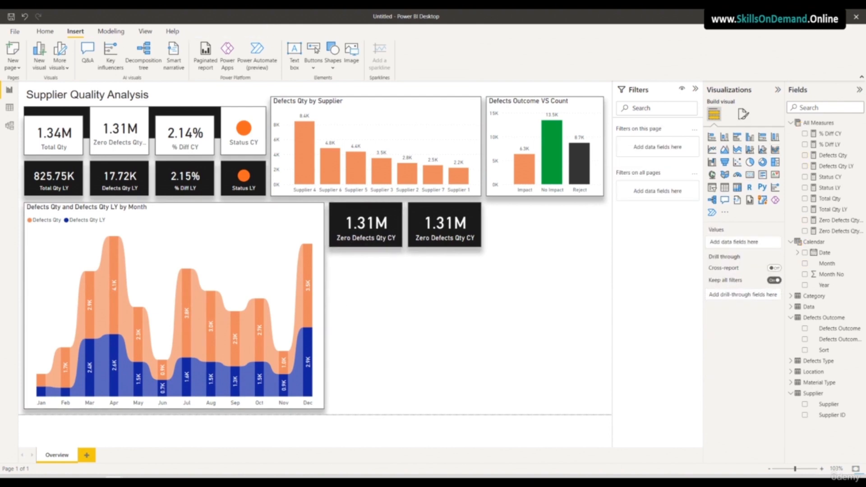
Replace the measure in the second zero defects card with Zero Defects Qty LY
{"action": "left_click", "coordinate": [467, 237]}
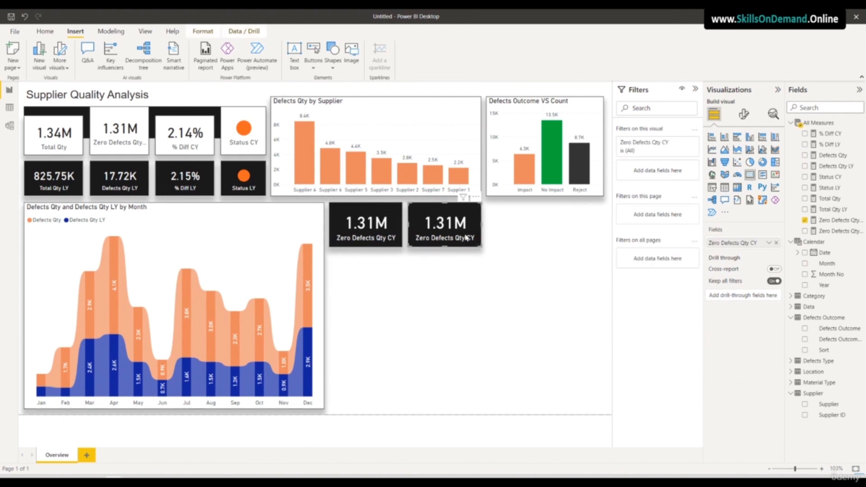
{"action": "left_click", "coordinate": [776, 243]}
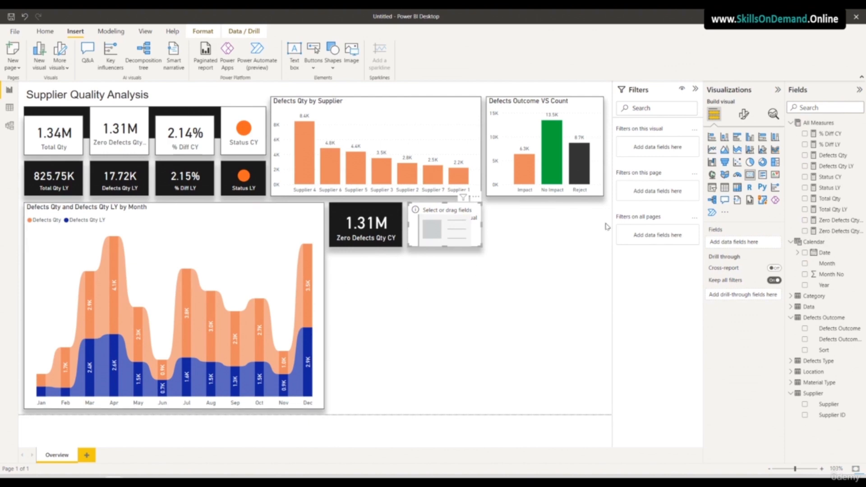
{"action": "left_click", "coordinate": [808, 232]}
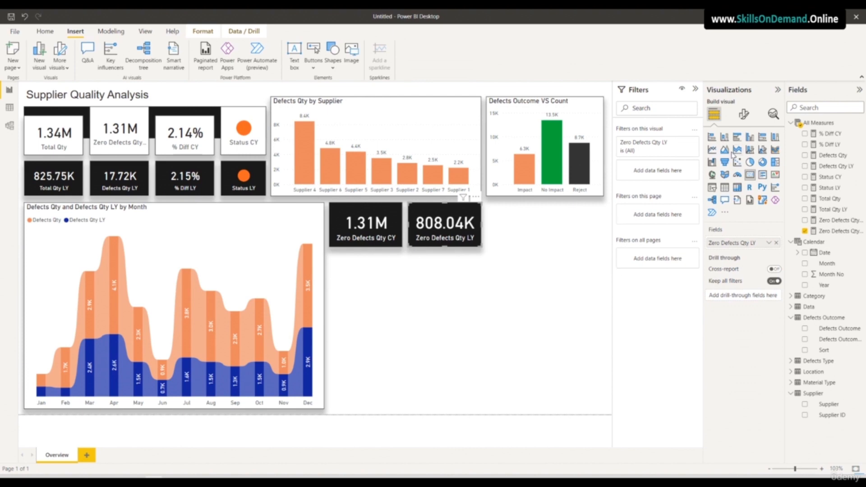
{"action": "left_click", "coordinate": [737, 187]}
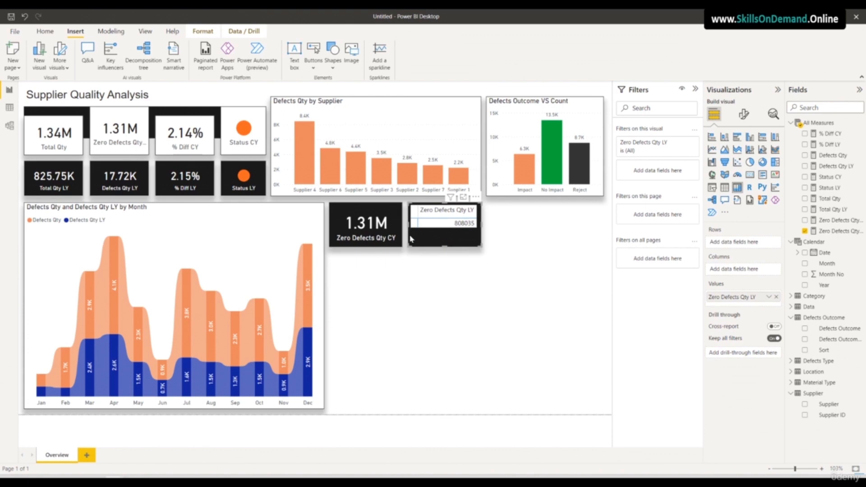
{"action": "left_click", "coordinate": [25, 18]}
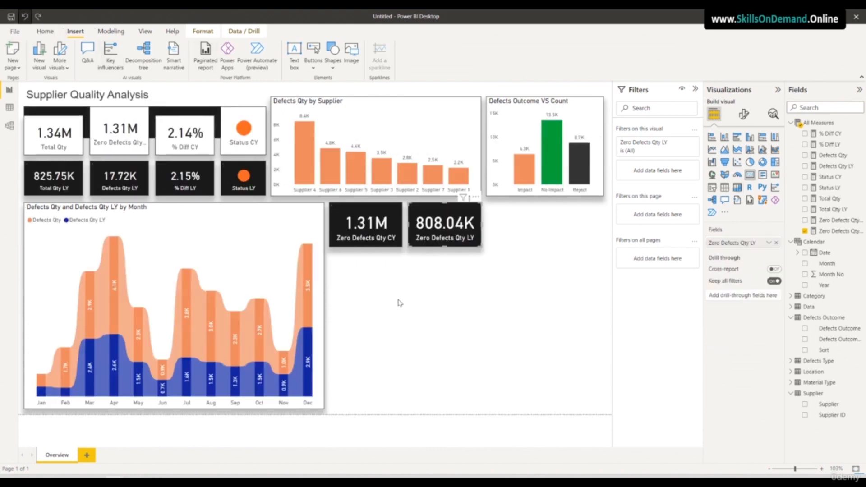
Add a new matrix visual beside the ribbon chart, over the empty area, and use Location from the Location table as its rows
{"action": "left_click", "coordinate": [401, 297]}
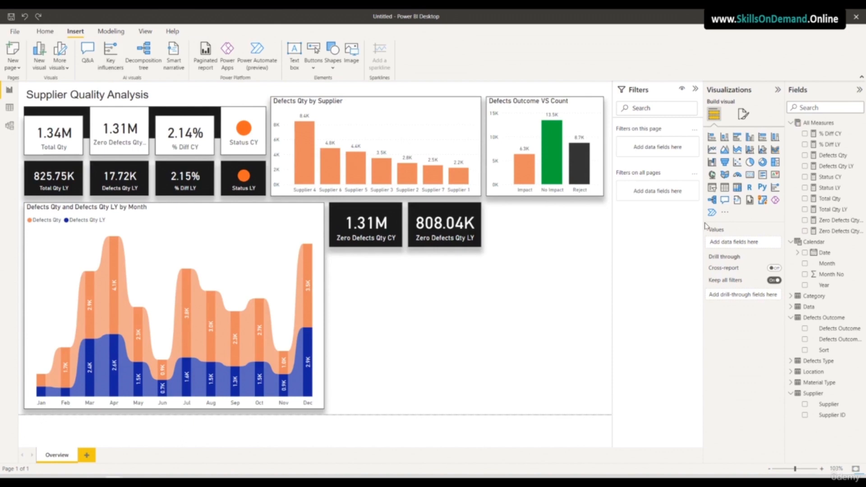
{"action": "left_click", "coordinate": [737, 187]}
{"action": "left_click_drag", "start_coordinate": [521, 287], "coordinate": [479, 293]}
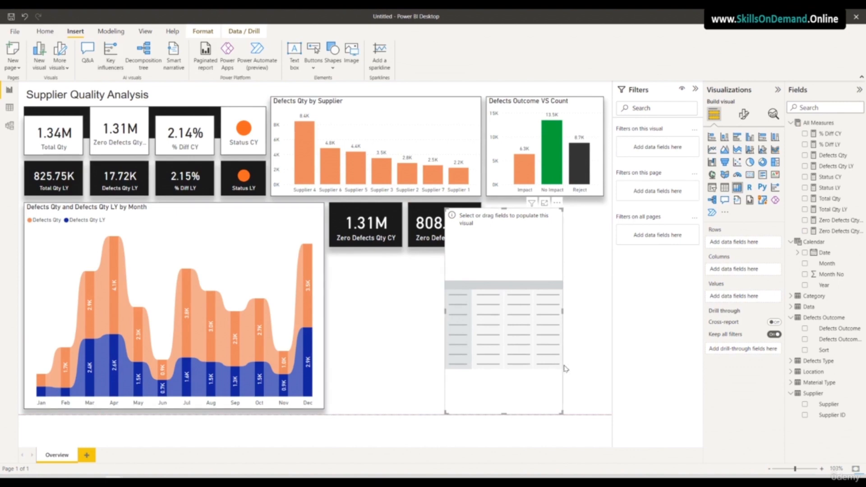
{"action": "left_click", "coordinate": [790, 372]}
{"action": "left_click_drag", "start_coordinate": [829, 382], "coordinate": [750, 248]}
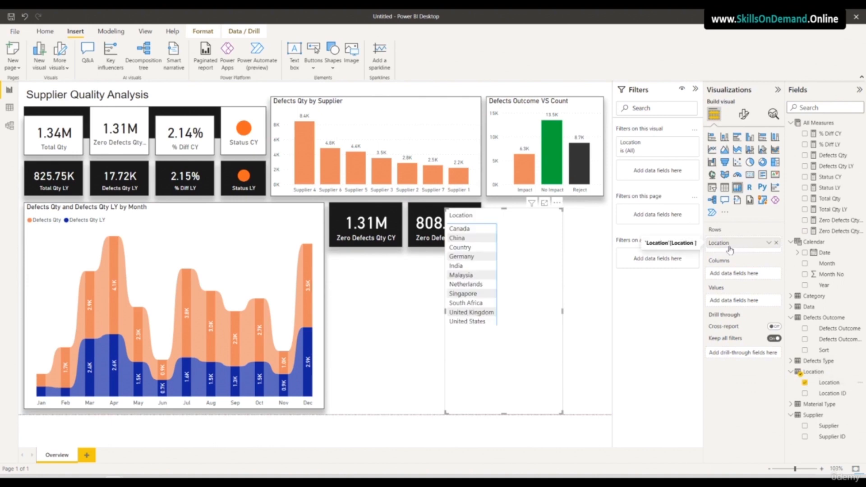
Add Defects Qty, Total Qty and Status CY as the matrix values and widen the matrix to the defects outcome chart's outer edge
{"action": "left_click_drag", "start_coordinate": [830, 156], "coordinate": [735, 298]}
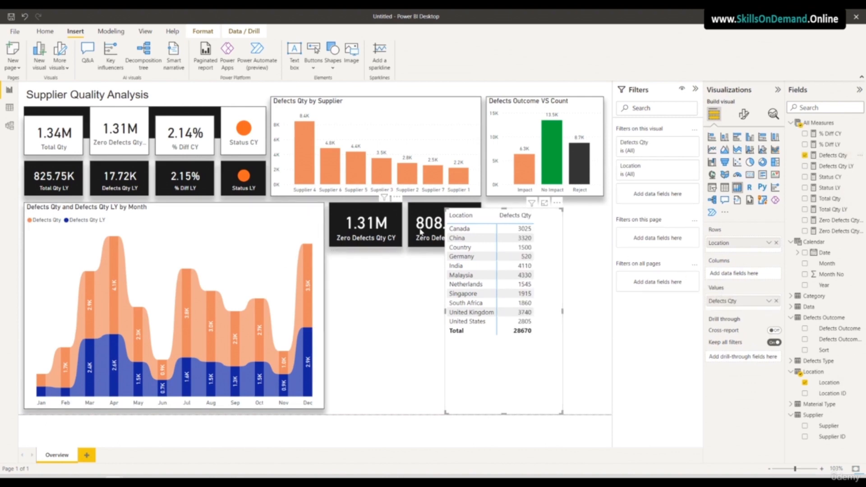
{"action": "left_click_drag", "start_coordinate": [830, 201], "coordinate": [741, 310]}
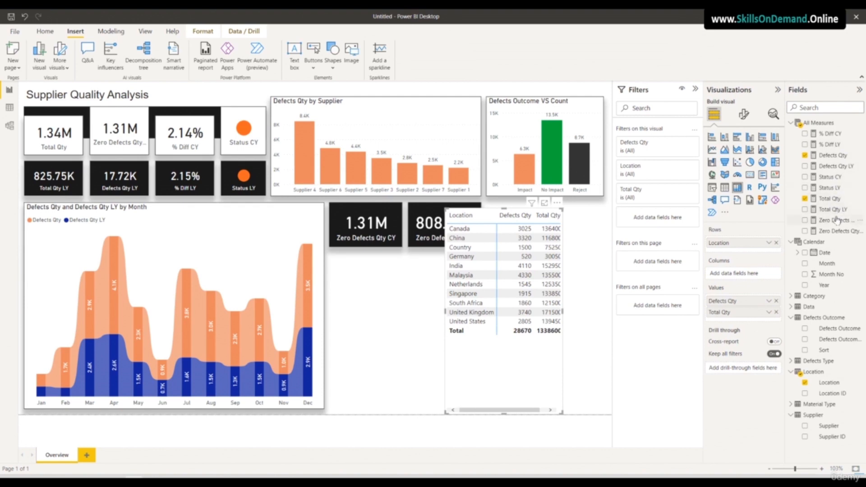
{"action": "left_click_drag", "start_coordinate": [830, 177], "coordinate": [744, 326]}
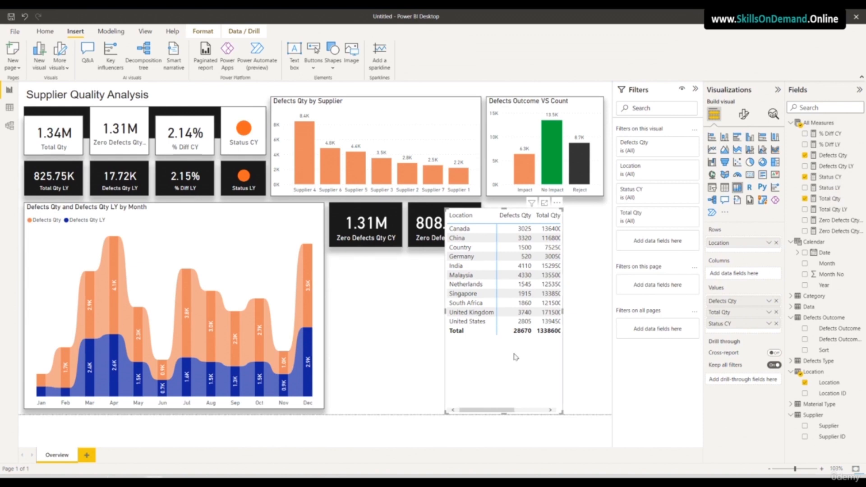
{"action": "left_click_drag", "start_coordinate": [562, 312], "coordinate": [604, 315]}
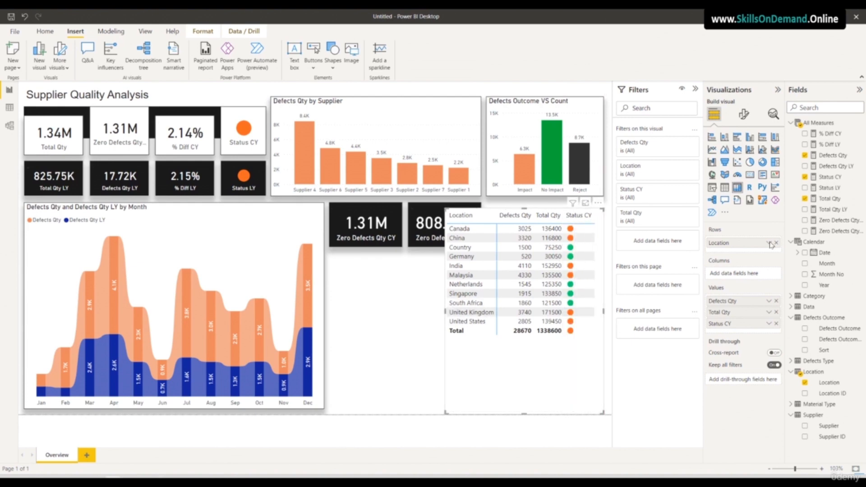
Open the location matrix's visual formatting settings
{"action": "left_click", "coordinate": [743, 114]}
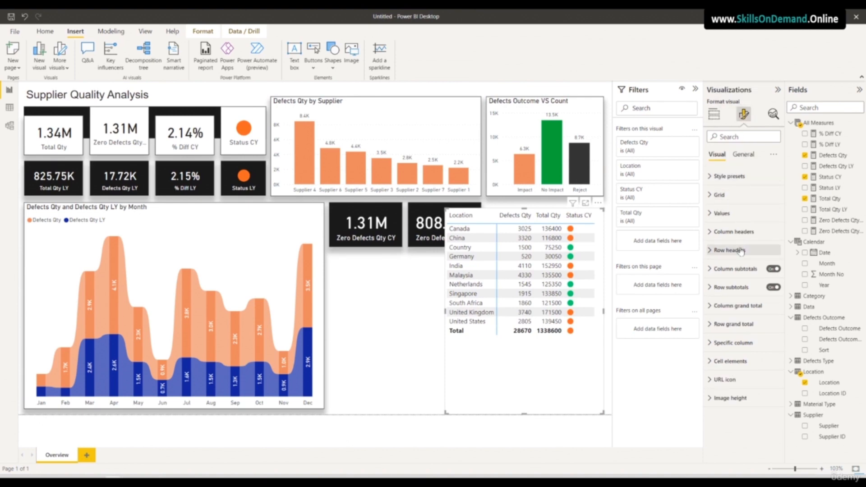
Set the font of the location matrix's cell values to DIN
{"action": "left_click", "coordinate": [727, 196]}
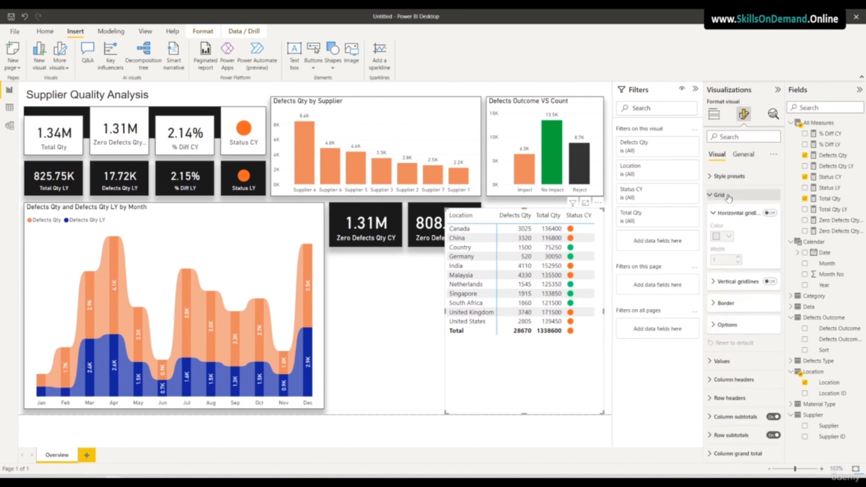
{"action": "left_click", "coordinate": [736, 305]}
{"action": "scroll", "coordinate": [748, 308], "scroll_direction": "down", "scroll_amount": 5}
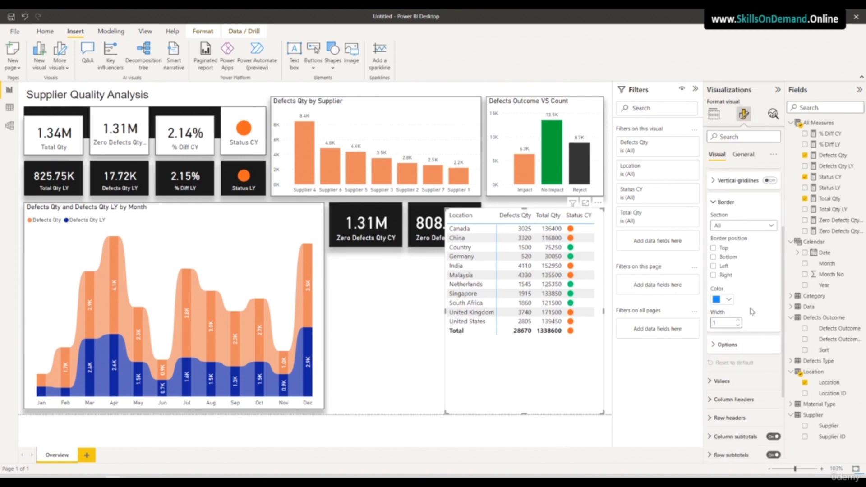
{"action": "left_click", "coordinate": [740, 305]}
{"action": "left_click", "coordinate": [743, 345]}
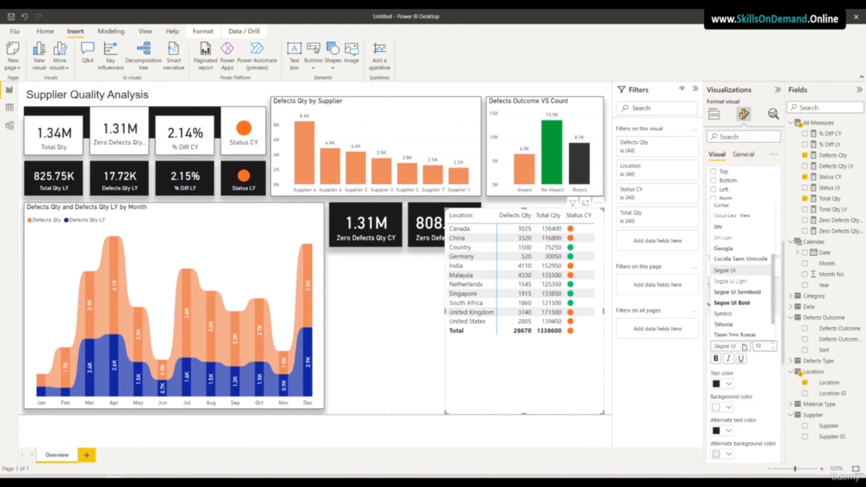
{"action": "left_click", "coordinate": [723, 231]}
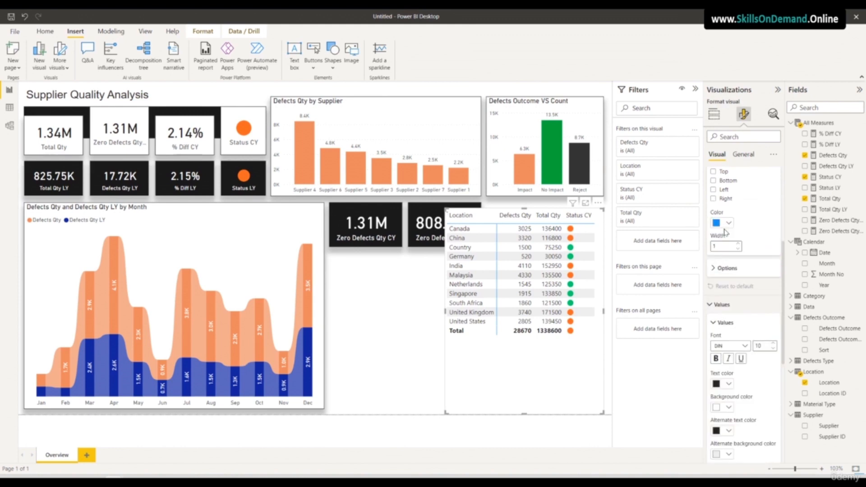
Set the font of the matrix's column headers to DIN
{"action": "scroll", "coordinate": [760, 376], "scroll_direction": "down", "scroll_amount": 5}
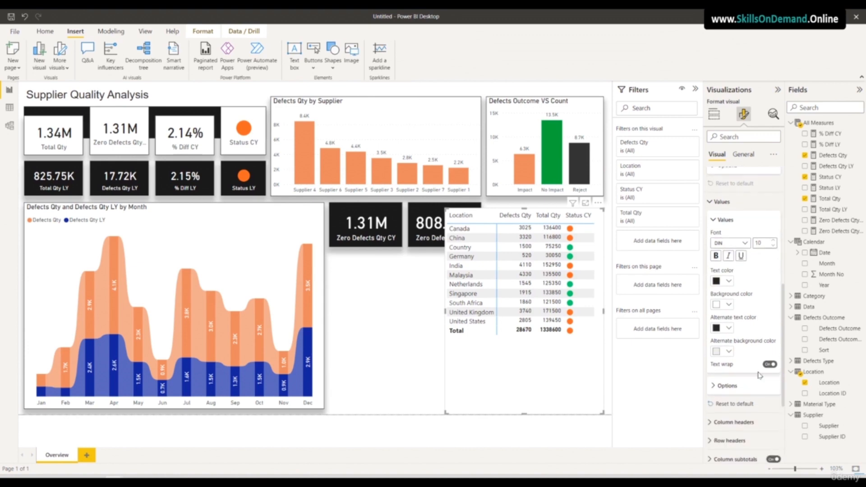
{"action": "left_click", "coordinate": [734, 303]}
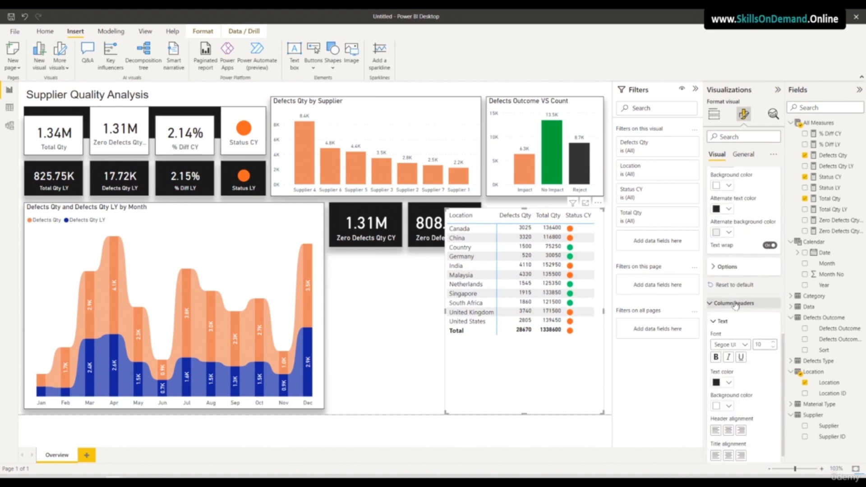
{"action": "left_click", "coordinate": [745, 346]}
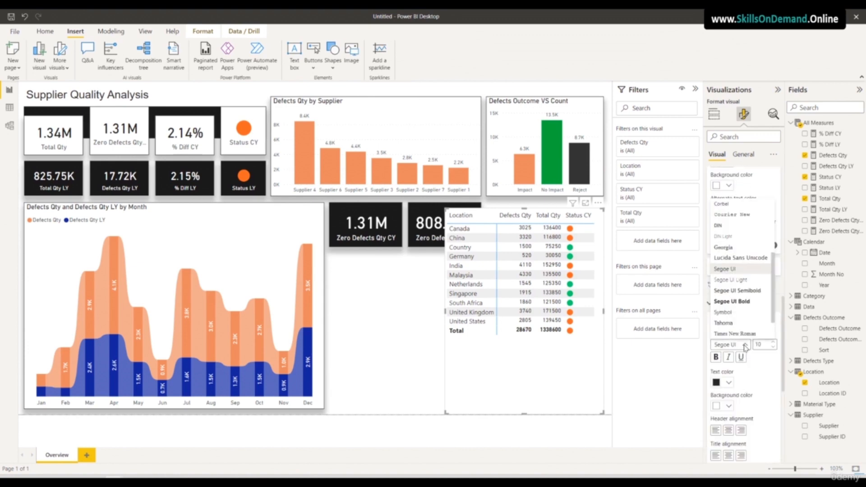
{"action": "left_click", "coordinate": [720, 226]}
Set the font of the matrix's row headers to DIN
{"action": "scroll", "coordinate": [740, 383], "scroll_direction": "down", "scroll_amount": 3}
{"action": "scroll", "coordinate": [740, 388], "scroll_direction": "down", "scroll_amount": 2}
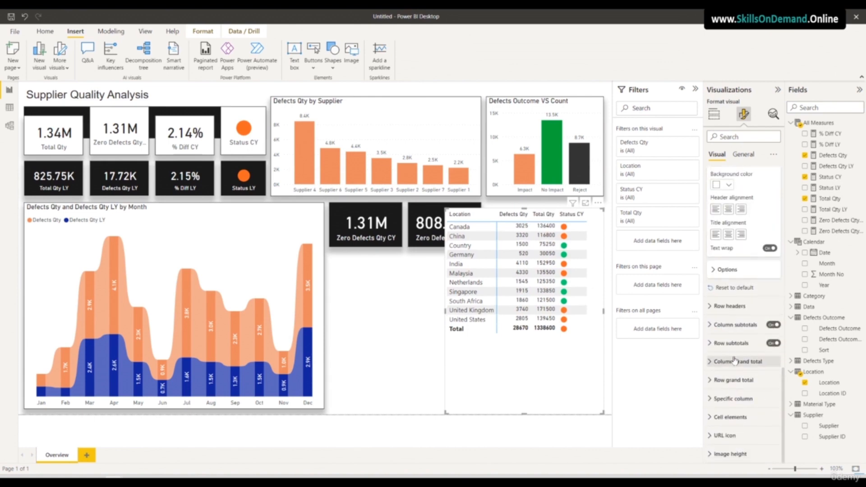
{"action": "left_click", "coordinate": [732, 306]}
{"action": "left_click", "coordinate": [738, 351]}
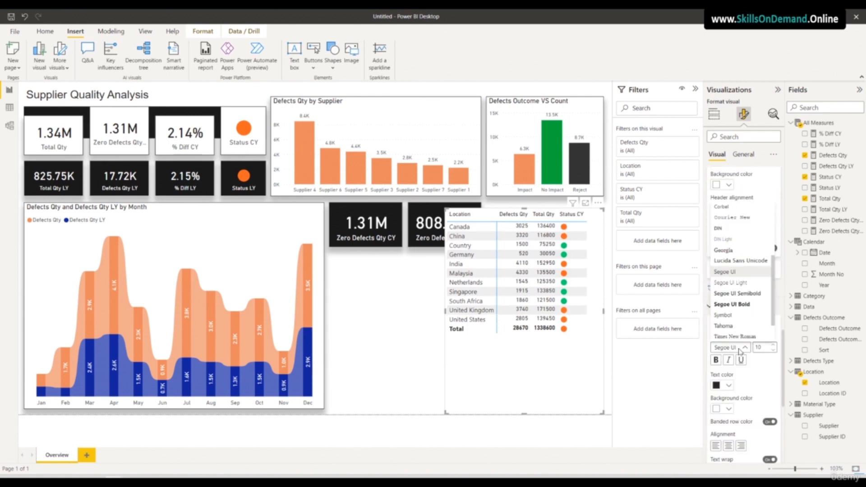
{"action": "scroll", "coordinate": [730, 277], "scroll_direction": "up", "scroll_amount": 2}
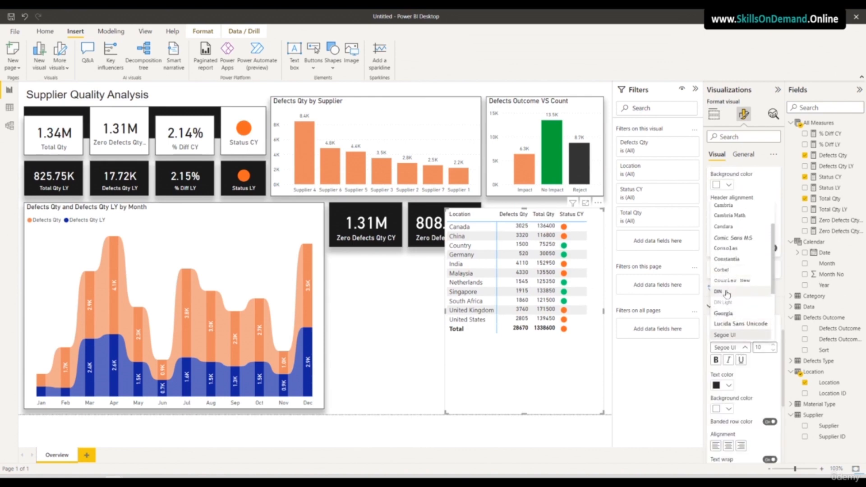
{"action": "left_click", "coordinate": [718, 292]}
Check the font and value settings of the matrix's column subtotals and row subtotals
{"action": "scroll", "coordinate": [746, 397], "scroll_direction": "down", "scroll_amount": 5}
{"action": "scroll", "coordinate": [746, 397], "scroll_direction": "down", "scroll_amount": 2}
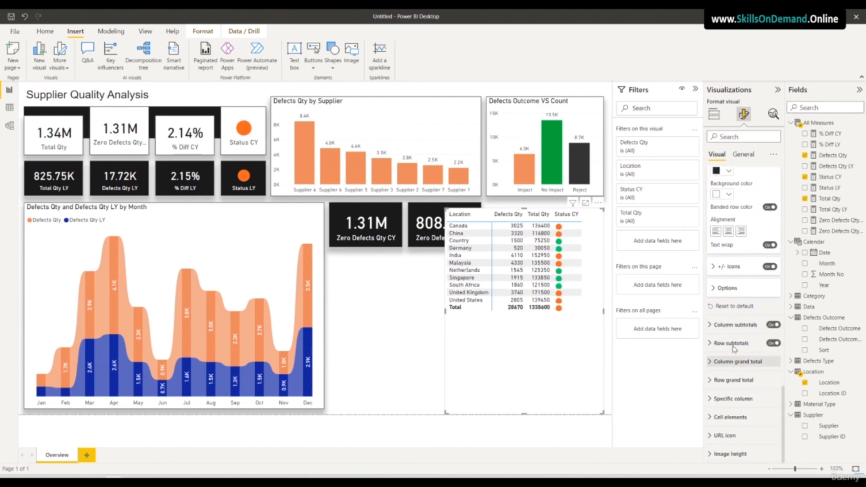
{"action": "left_click", "coordinate": [731, 325]}
{"action": "scroll", "coordinate": [740, 360], "scroll_direction": "down", "scroll_amount": 2}
{"action": "scroll", "coordinate": [735, 352], "scroll_direction": "down", "scroll_amount": 2}
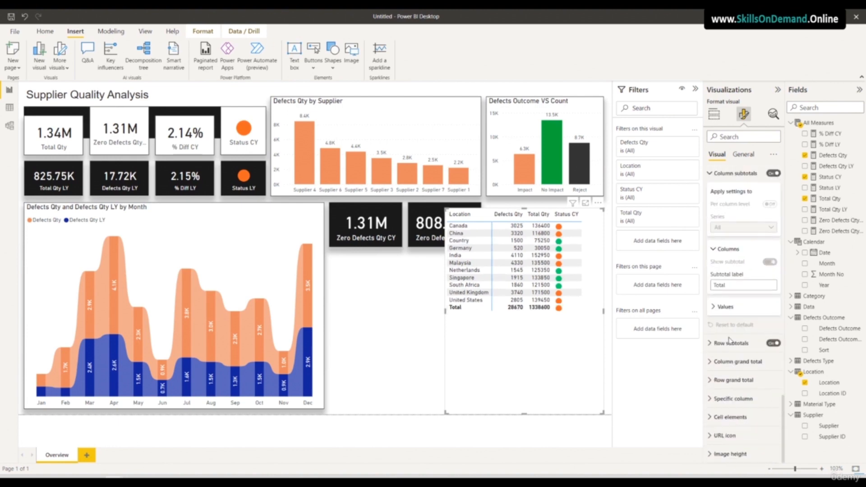
{"action": "left_click", "coordinate": [725, 307]}
{"action": "scroll", "coordinate": [745, 355], "scroll_direction": "down", "scroll_amount": 3}
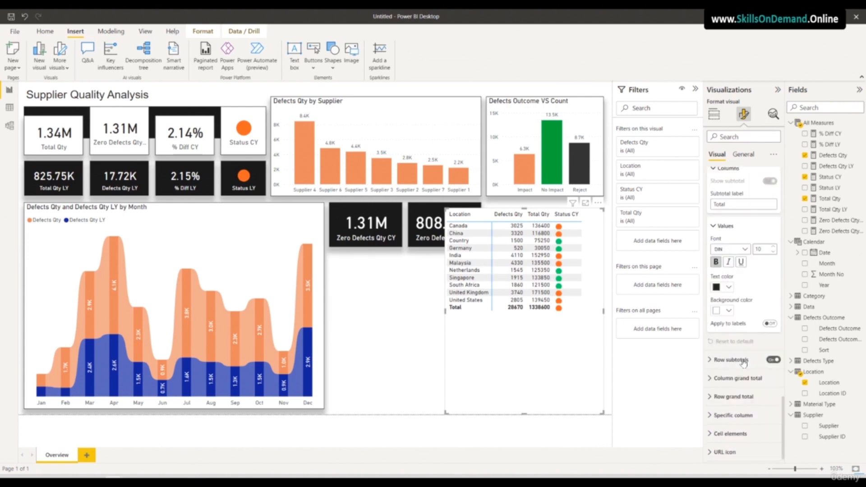
{"action": "left_click", "coordinate": [732, 344]}
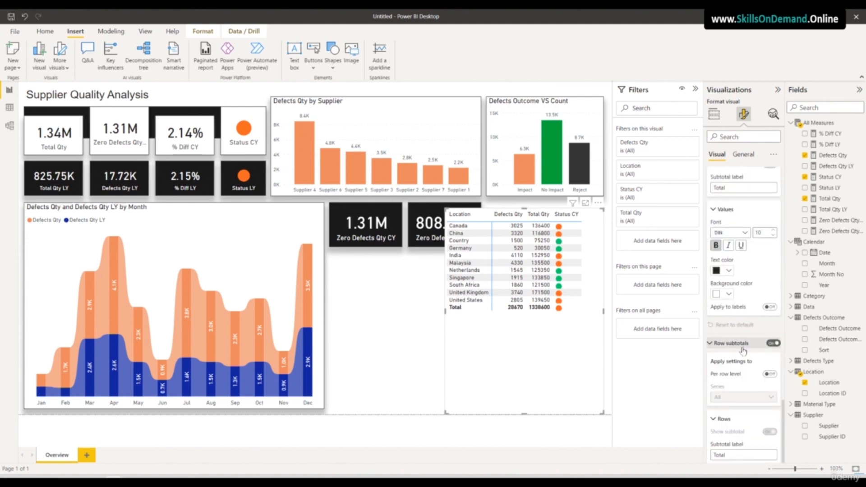
{"action": "scroll", "coordinate": [742, 379], "scroll_direction": "down", "scroll_amount": 5}
{"action": "left_click", "coordinate": [725, 325]}
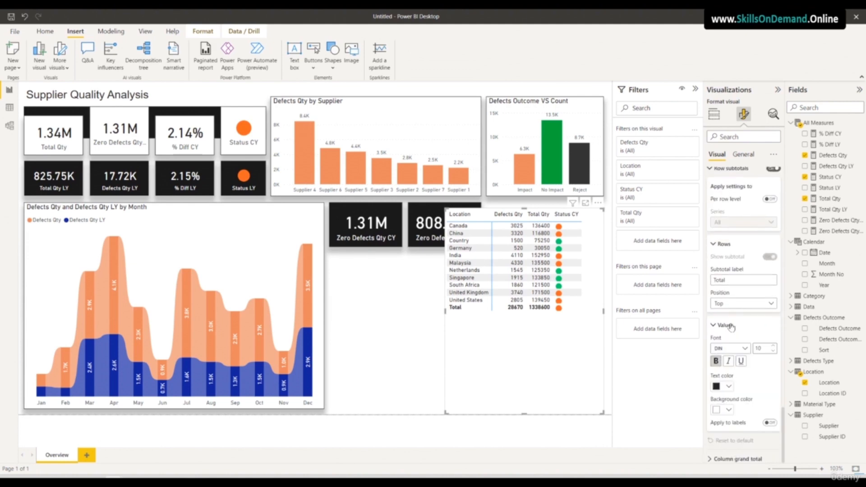
Review the formatting options for the matrix's column grand total, row grand total and specific columns
{"action": "scroll", "coordinate": [744, 376], "scroll_direction": "down", "scroll_amount": 3}
{"action": "left_click", "coordinate": [743, 370]}
{"action": "scroll", "coordinate": [743, 374], "scroll_direction": "down", "scroll_amount": 4}
{"action": "left_click", "coordinate": [744, 378]}
{"action": "scroll", "coordinate": [741, 388], "scroll_direction": "down", "scroll_amount": 4}
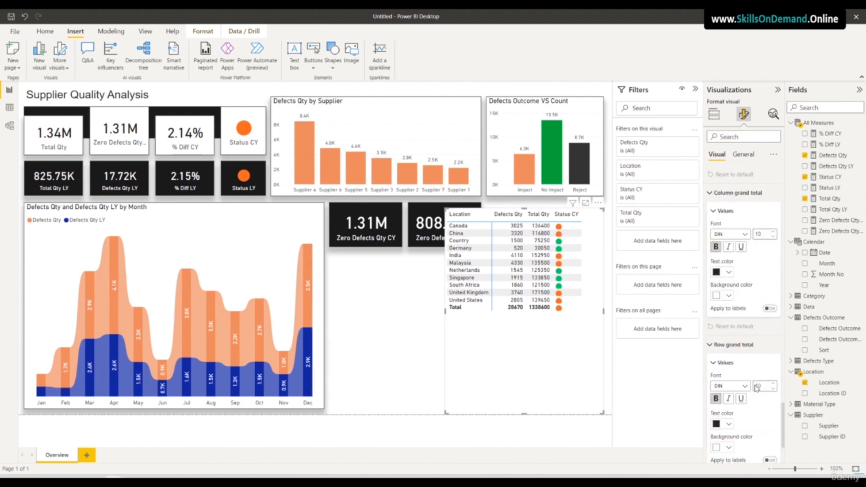
{"action": "left_click", "coordinate": [739, 400]}
{"action": "scroll", "coordinate": [744, 406], "scroll_direction": "down", "scroll_amount": 6}
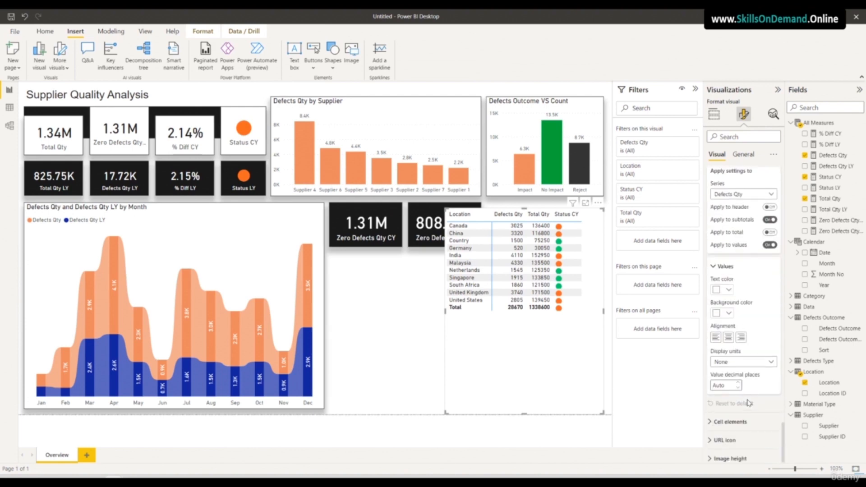
{"action": "scroll", "coordinate": [739, 405], "scroll_direction": "up", "scroll_amount": 10}
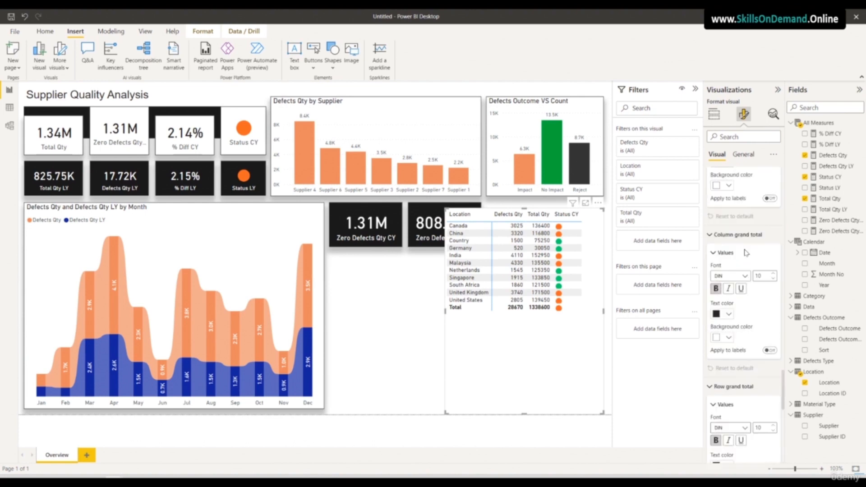
Apply the Alternating rows style preset to the matrix
{"action": "left_click", "coordinate": [743, 155]}
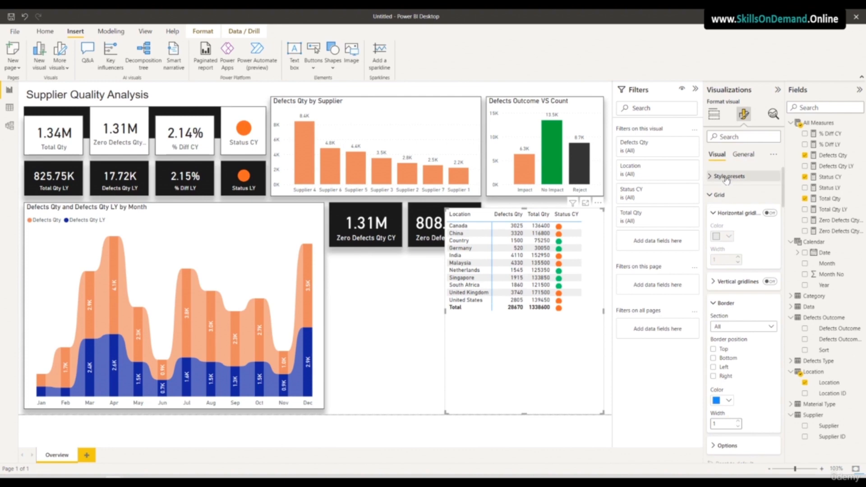
{"action": "left_click", "coordinate": [726, 176]}
{"action": "left_click", "coordinate": [727, 194]}
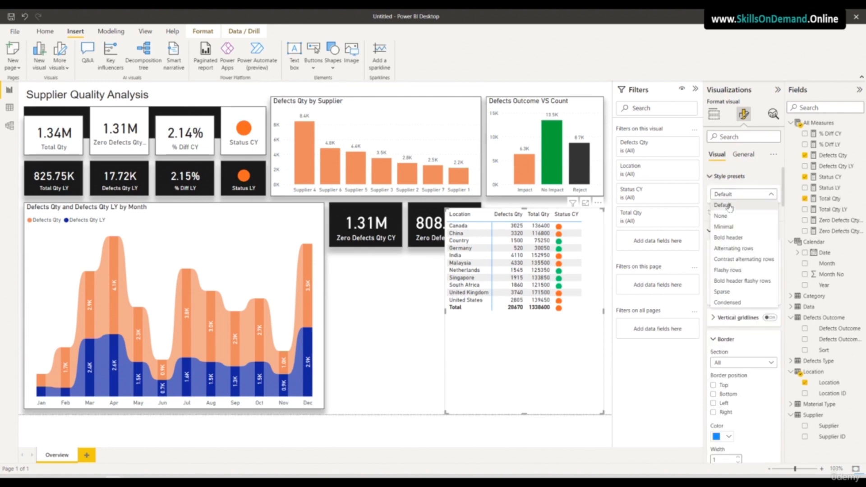
{"action": "left_click", "coordinate": [728, 251]}
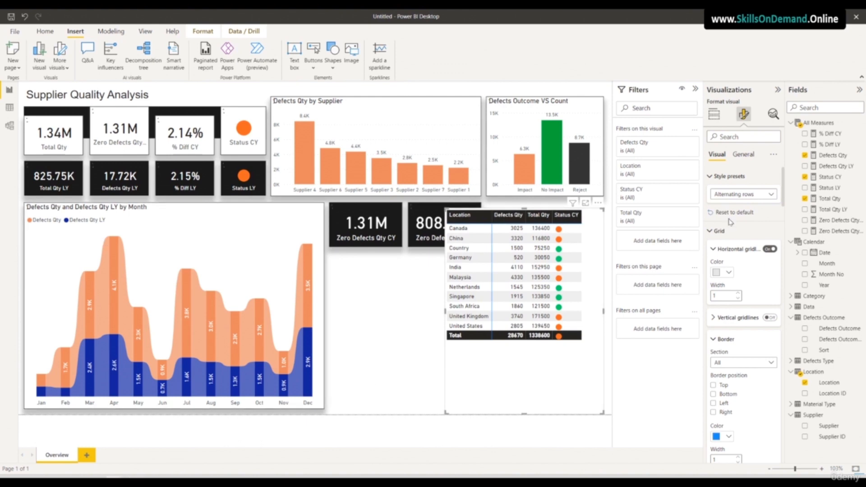
Turn on the matrix's title with the text "Defects Status - By Country" and set its font size to 12
{"action": "left_click", "coordinate": [742, 154]}
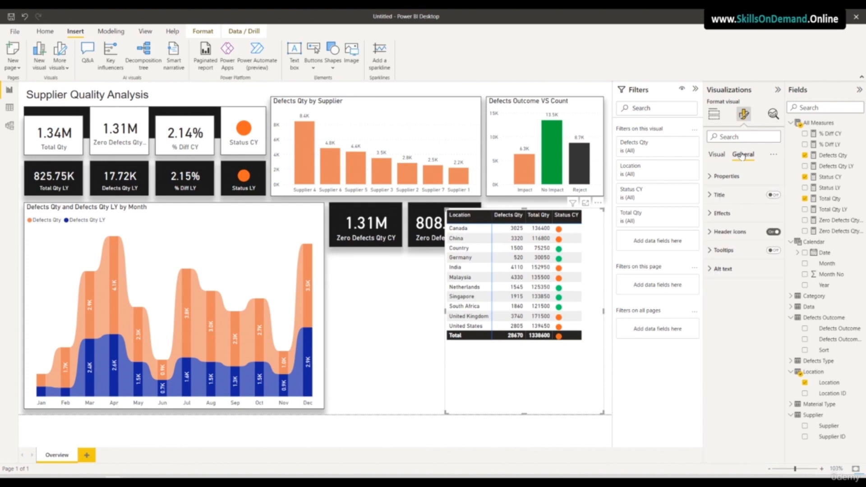
{"action": "left_click", "coordinate": [733, 194]}
{"action": "left_click", "coordinate": [773, 195]}
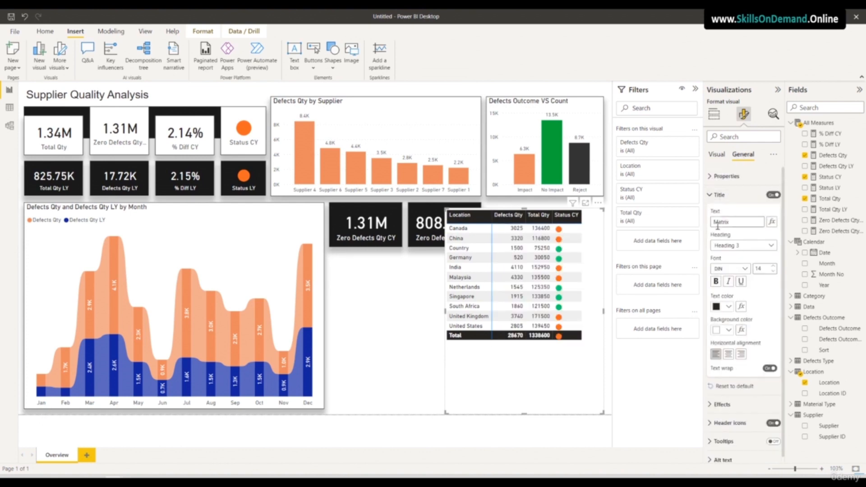
{"action": "left_click_drag", "start_coordinate": [737, 223], "coordinate": [693, 224]}
{"action": "type", "text": "Defects Status"}
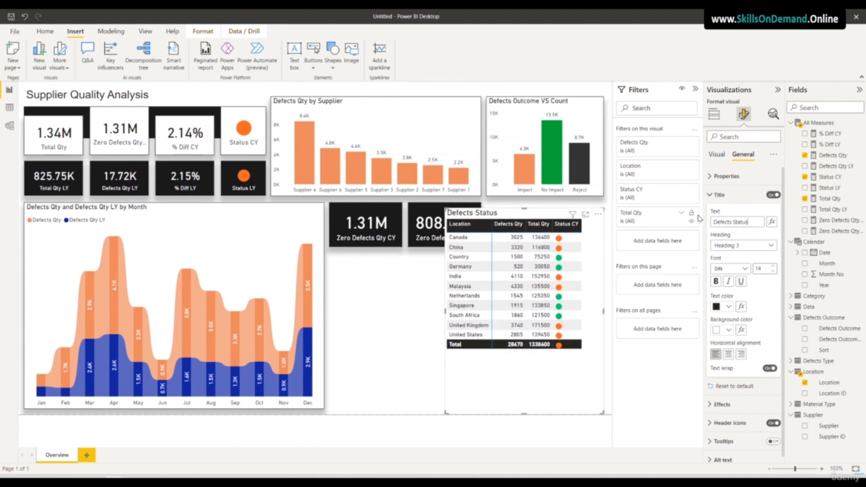
{"action": "type", "text": "By Country"}
{"action": "triple_click", "coordinate": [740, 221]}
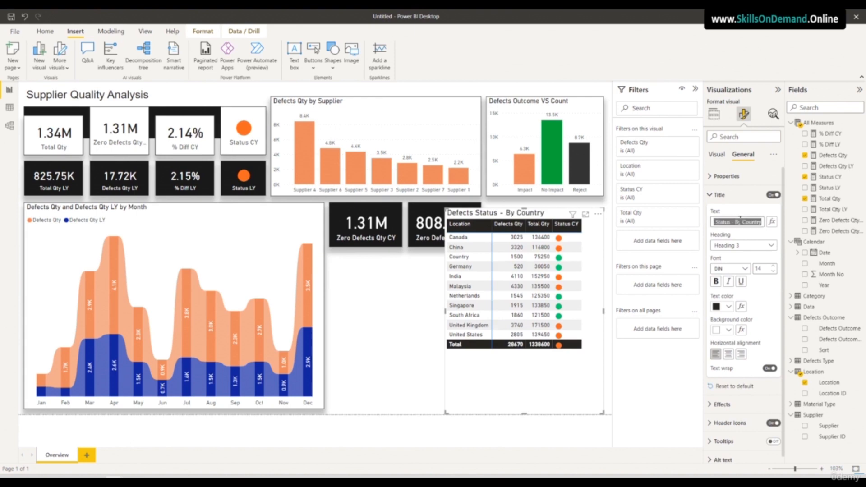
{"action": "left_click", "coordinate": [773, 271]}
{"action": "left_click", "coordinate": [773, 271]}
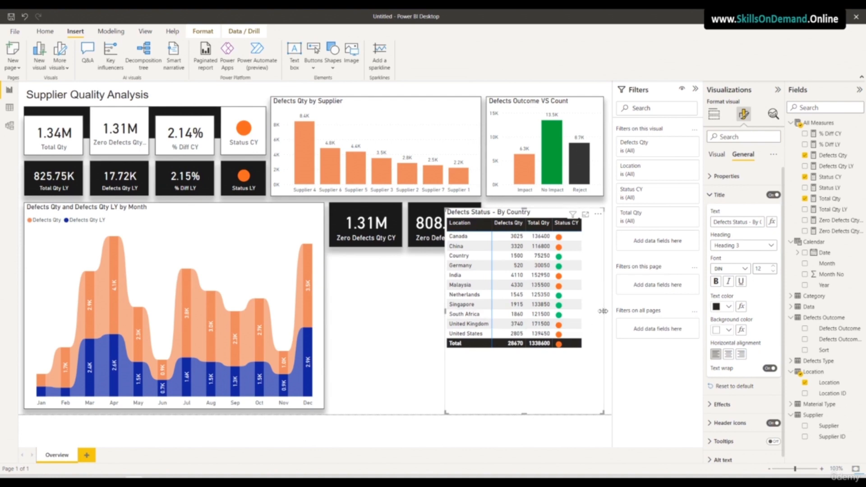
Resize the matrix frame to fit its table content beneath the Defects Outcome VS Count chart
{"action": "left_click_drag", "start_coordinate": [577, 313], "coordinate": [587, 315]}
{"action": "left_click_drag", "start_coordinate": [519, 412], "coordinate": [523, 352]}
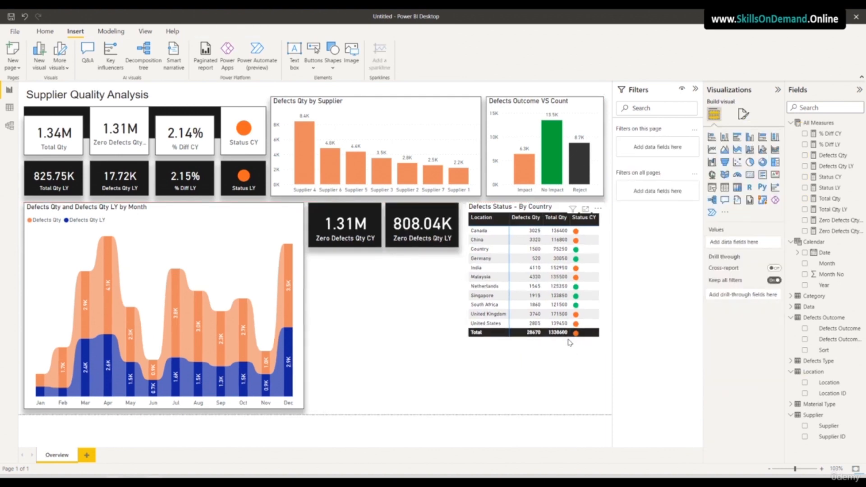
Turn on a shadow for the matrix and set its position to Bottom
{"action": "left_click", "coordinate": [568, 334]}
{"action": "left_click", "coordinate": [743, 114]}
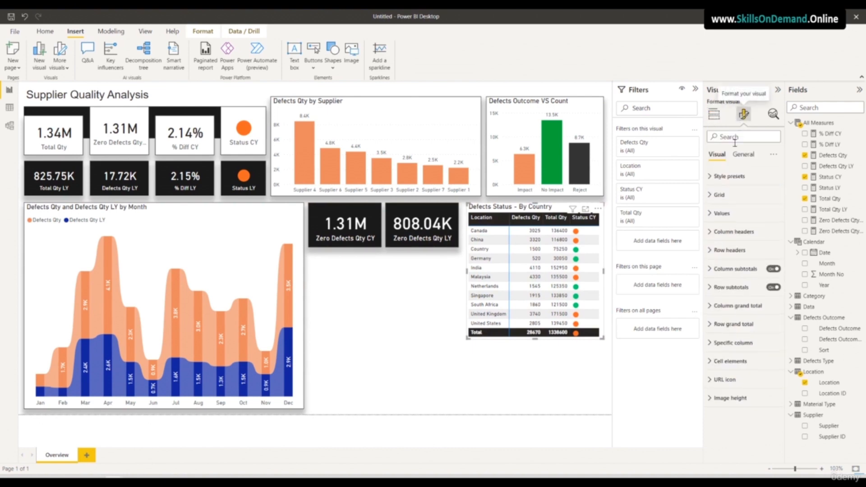
{"action": "left_click", "coordinate": [741, 158]}
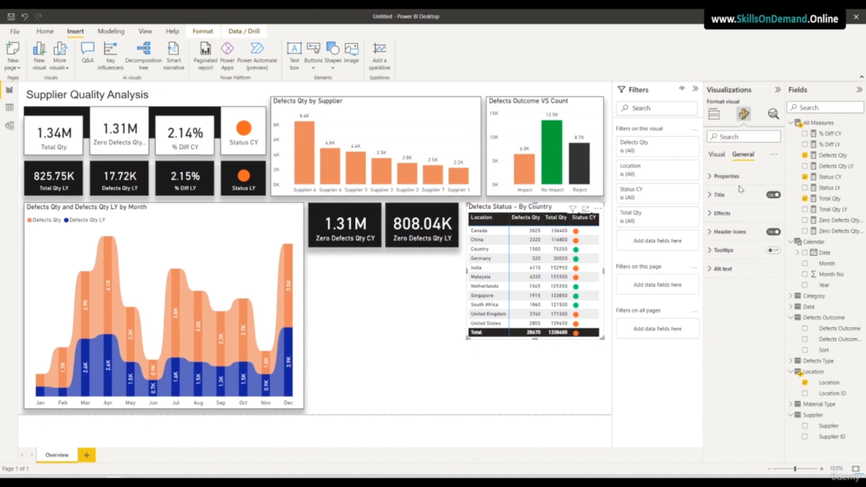
{"action": "left_click", "coordinate": [732, 212]}
{"action": "left_click", "coordinate": [756, 328]}
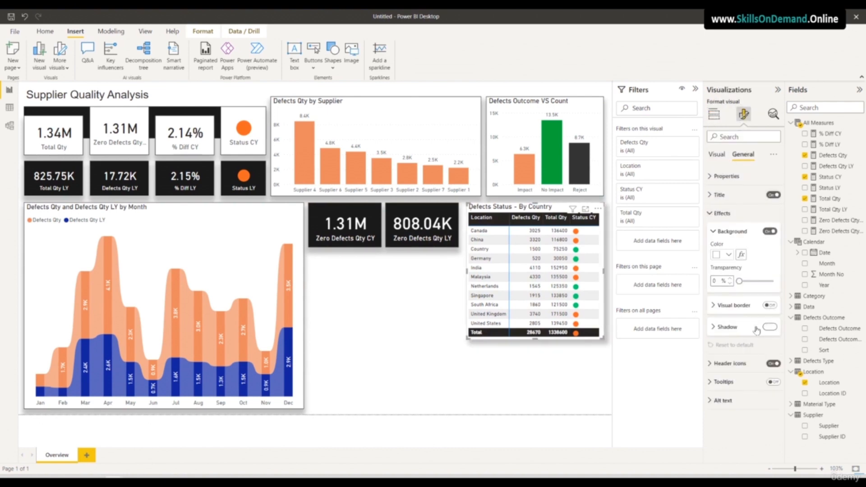
{"action": "left_click", "coordinate": [742, 328]}
{"action": "left_click", "coordinate": [741, 397]}
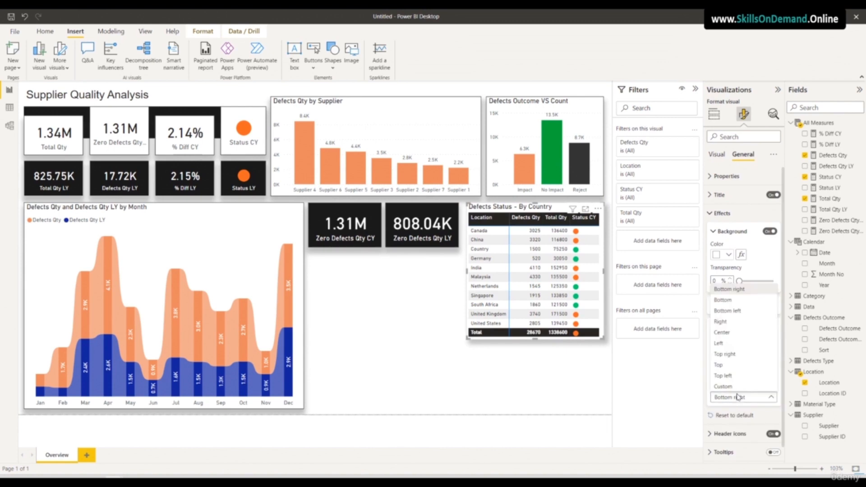
{"action": "left_click", "coordinate": [723, 300]}
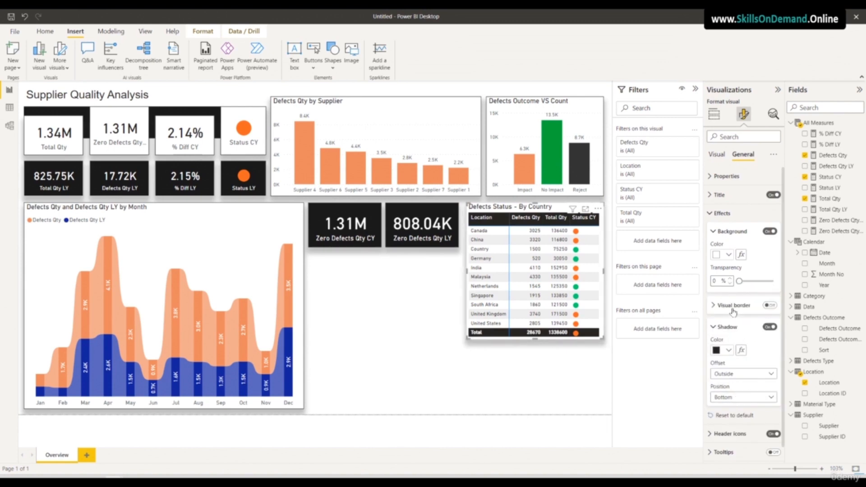
Turn on the matrix's visual border and give it a near-black theme colour
{"action": "left_click", "coordinate": [732, 308]}
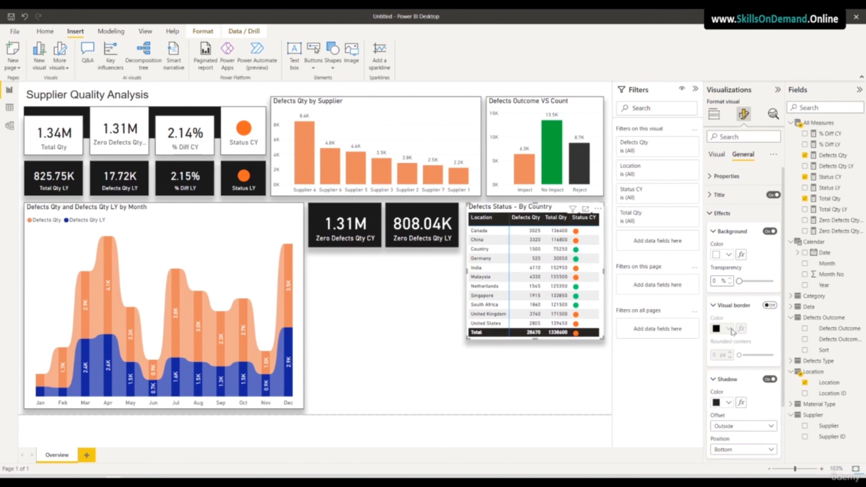
{"action": "left_click", "coordinate": [770, 305]}
{"action": "left_click", "coordinate": [728, 329]}
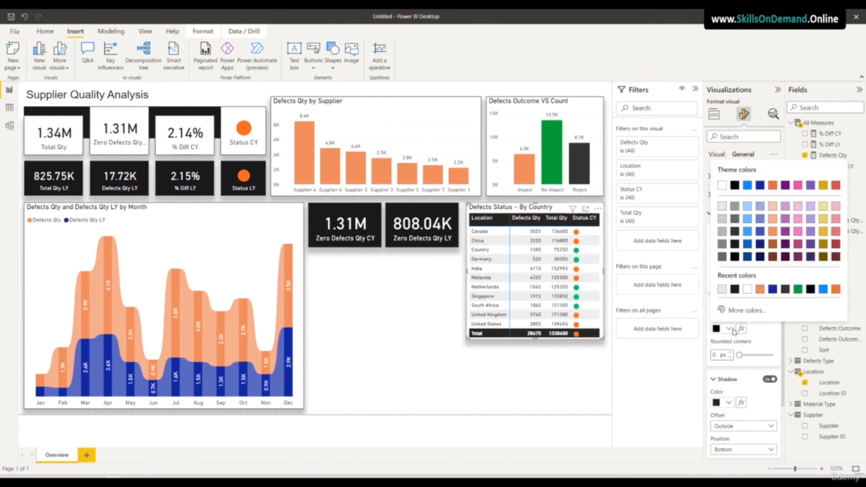
{"action": "left_click", "coordinate": [734, 244]}
{"action": "left_click", "coordinate": [389, 349]}
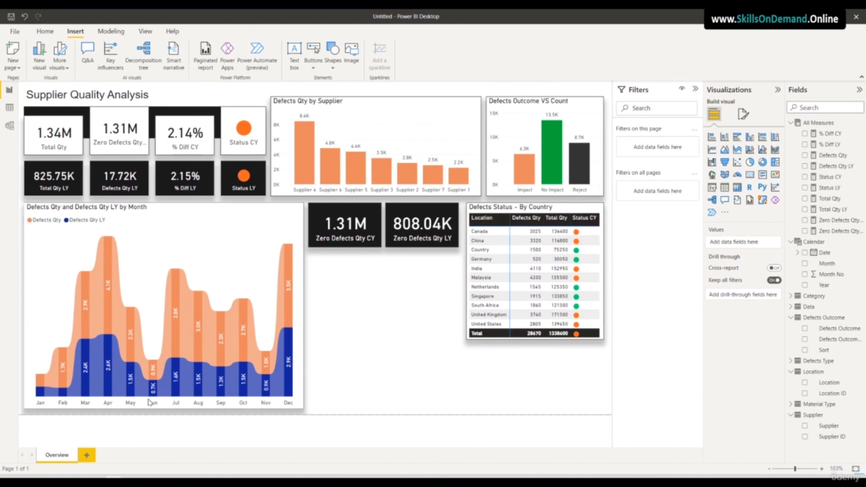
{"action": "left_click", "coordinate": [504, 337]}
{"action": "key", "text": "ctrl+c"}
{"action": "key", "text": "ctrl+v"}
{"action": "left_click_drag", "start_coordinate": [474, 345], "coordinate": [362, 367]}
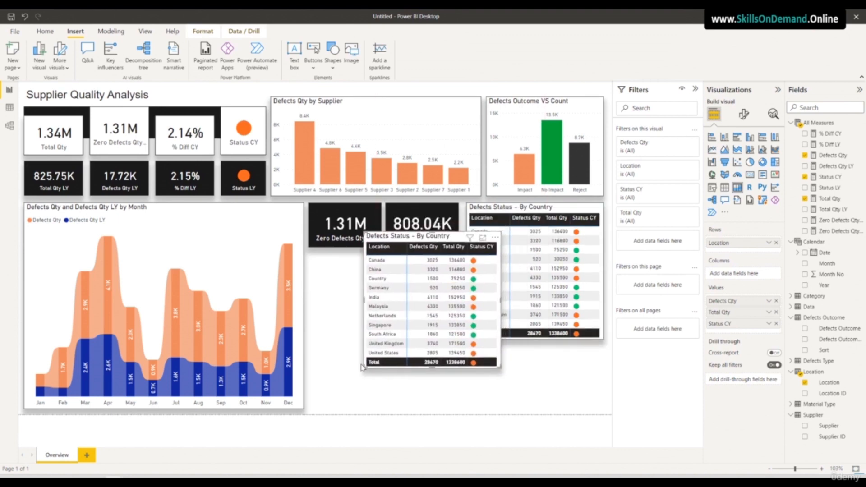
{"action": "key", "text": "ctrl+v"}
{"action": "left_click_drag", "start_coordinate": [475, 344], "coordinate": [217, 360]}
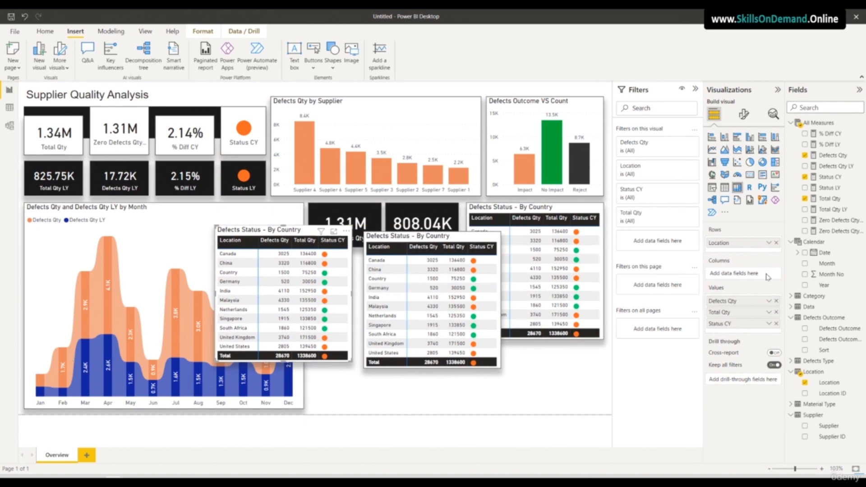
{"action": "left_click", "coordinate": [776, 301]}
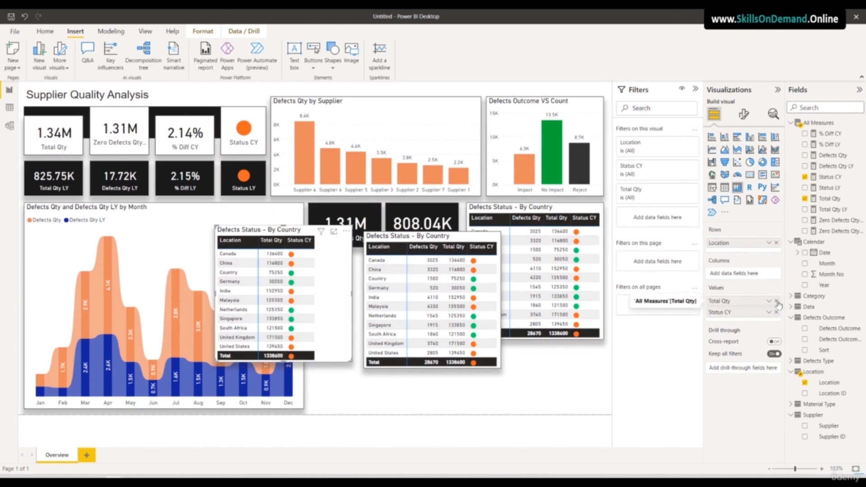
{"action": "left_click", "coordinate": [776, 301]}
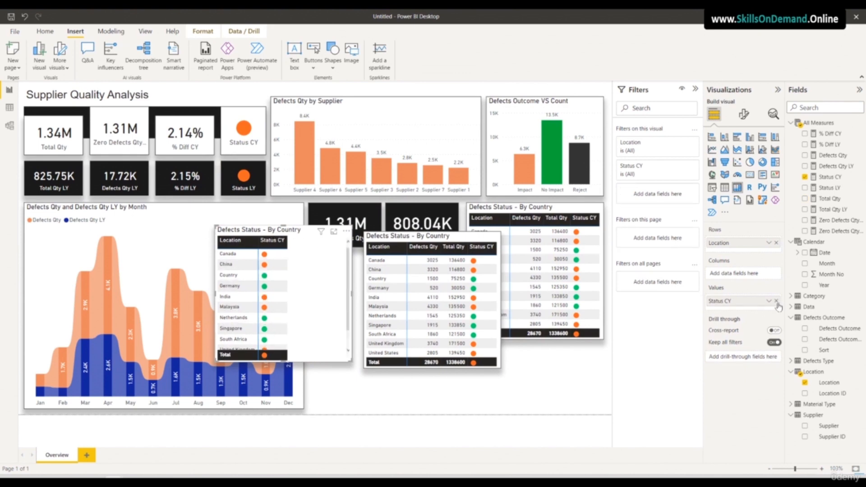
{"action": "left_click", "coordinate": [776, 301]}
{"action": "left_click", "coordinate": [776, 243]}
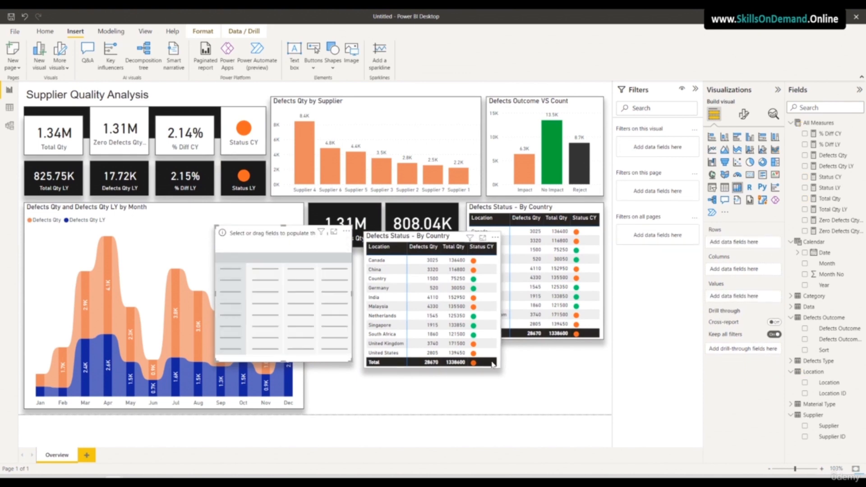
{"action": "left_click", "coordinate": [494, 364]}
{"action": "left_click", "coordinate": [776, 243]}
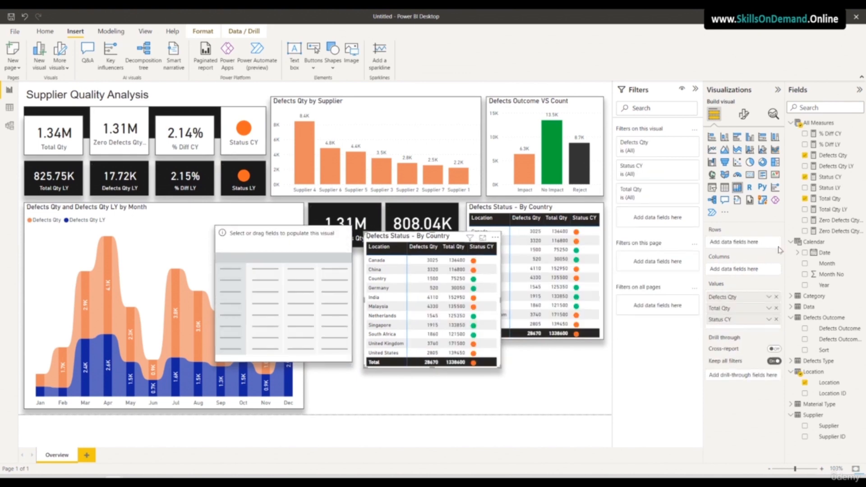
{"action": "left_click", "coordinate": [776, 297]}
{"action": "left_click", "coordinate": [776, 308]}
{"action": "left_click", "coordinate": [776, 297]}
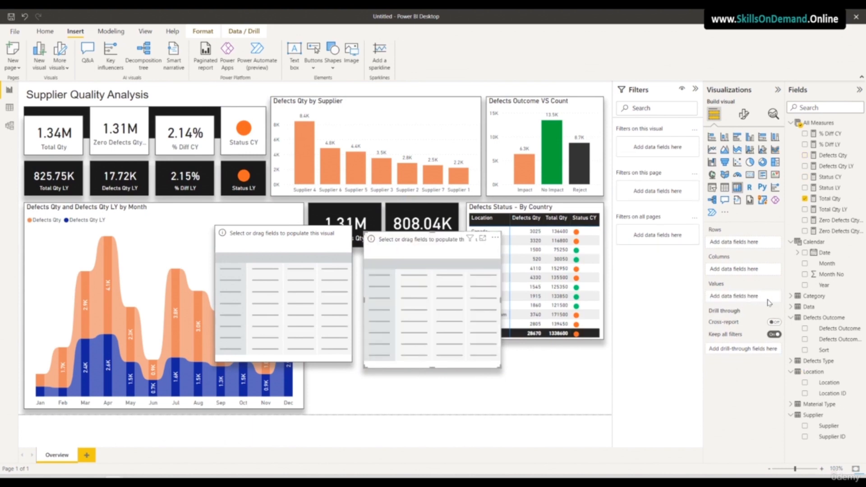
{"action": "left_click", "coordinate": [267, 285]}
{"action": "left_click", "coordinate": [303, 360]}
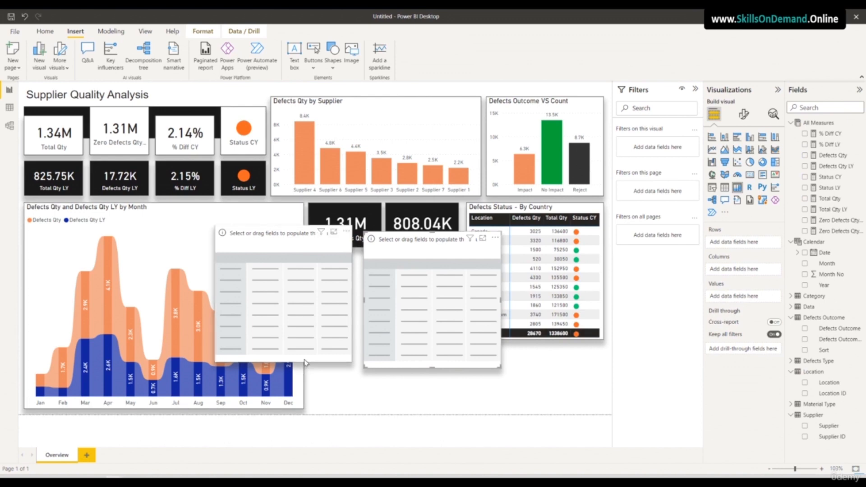
{"action": "key", "text": "Delete"}
{"action": "left_click", "coordinate": [397, 364]}
{"action": "key", "text": "Delete"}
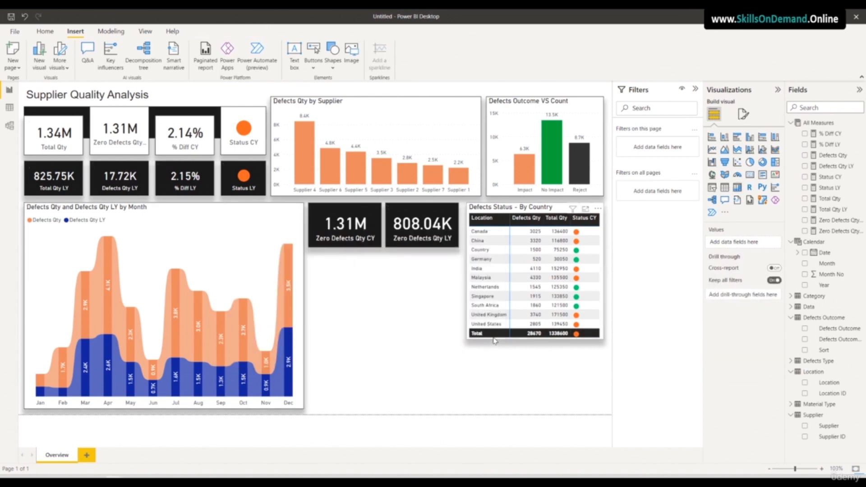
Paste a copy of the Defects Status - By Country matrix and place it beneath the two Zero Defects Qty cards
{"action": "left_click", "coordinate": [495, 339]}
{"action": "key", "text": "ctrl+v"}
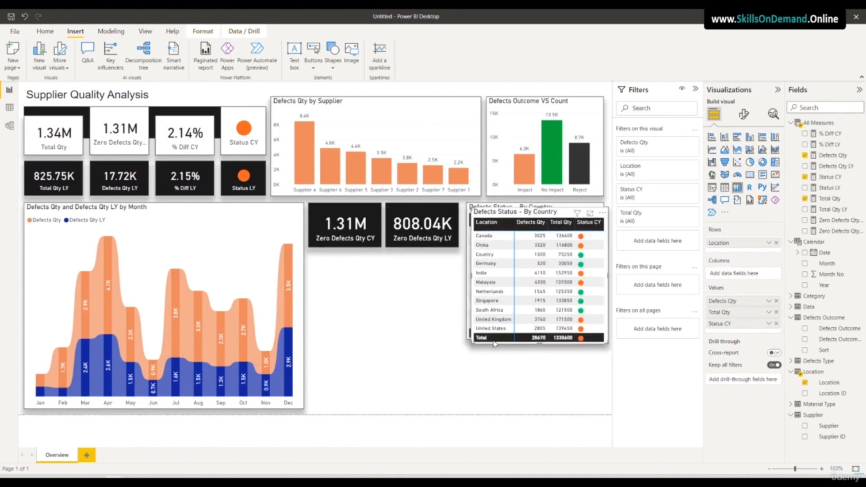
{"action": "left_click_drag", "start_coordinate": [496, 344], "coordinate": [334, 390]}
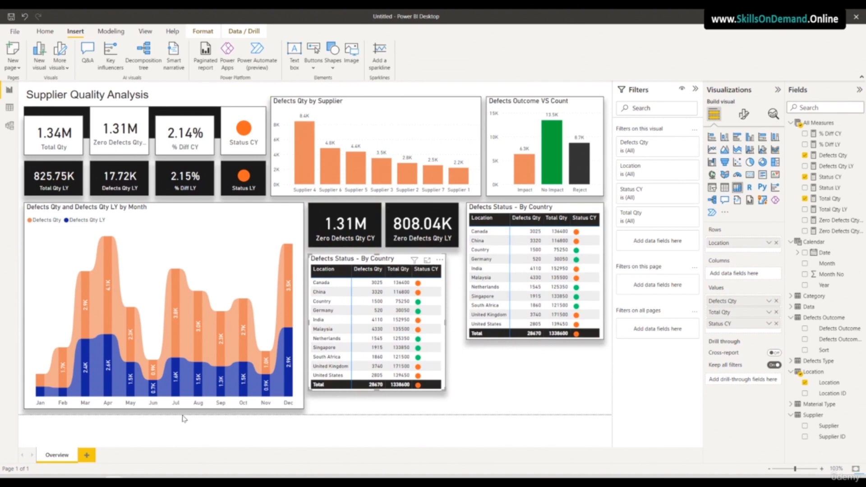
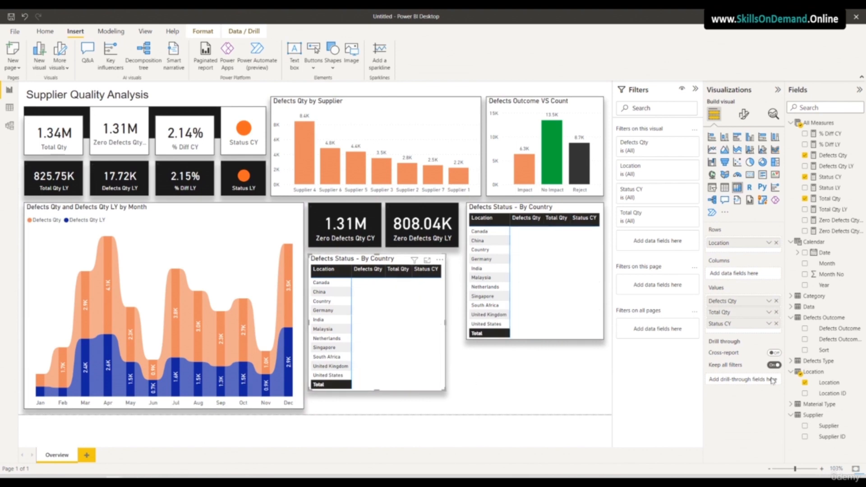
Replace Location with Category as the copied matrix's row field and resize its frame to fit the table beneath the cards
{"action": "left_click", "coordinate": [776, 242]}
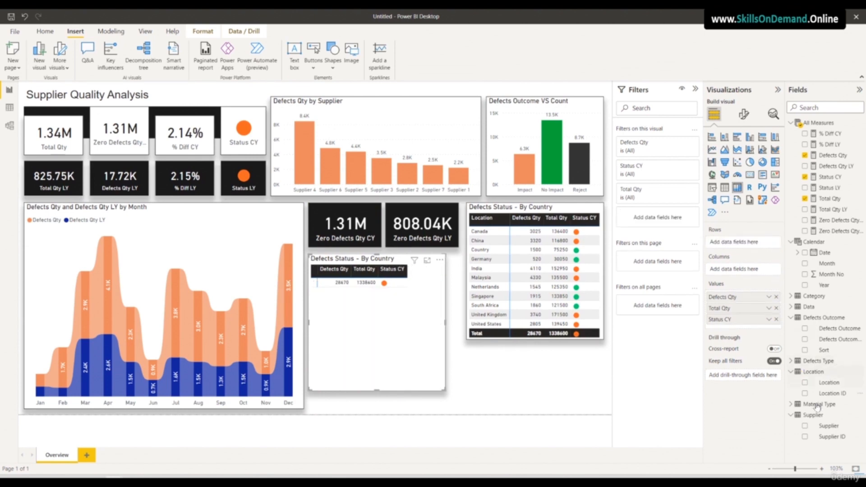
{"action": "left_click", "coordinate": [789, 405]}
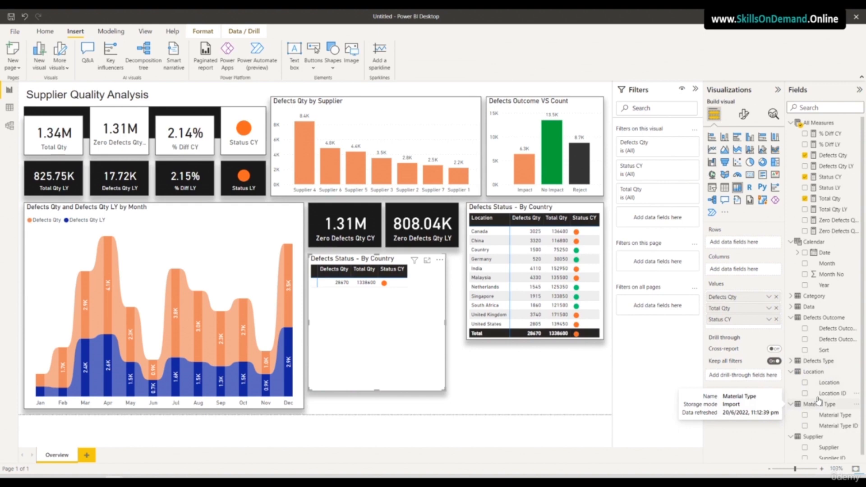
{"action": "left_click", "coordinate": [791, 364]}
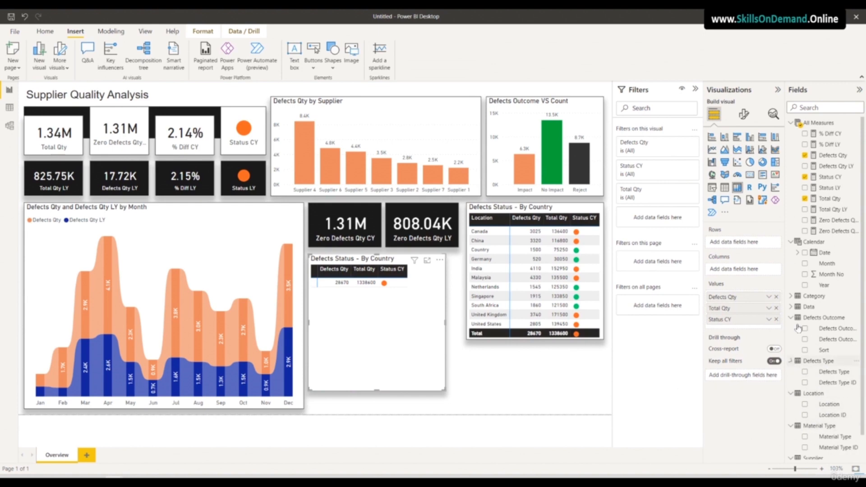
{"action": "left_click", "coordinate": [791, 296]}
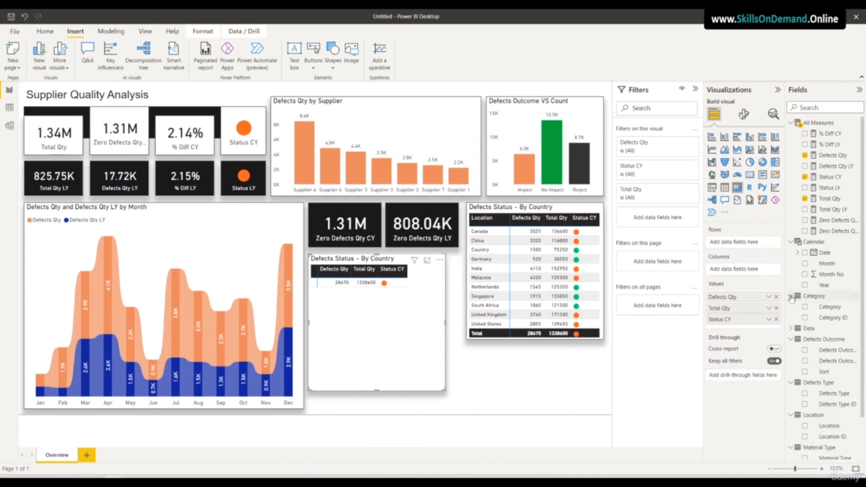
{"action": "left_click_drag", "start_coordinate": [830, 309], "coordinate": [747, 248]}
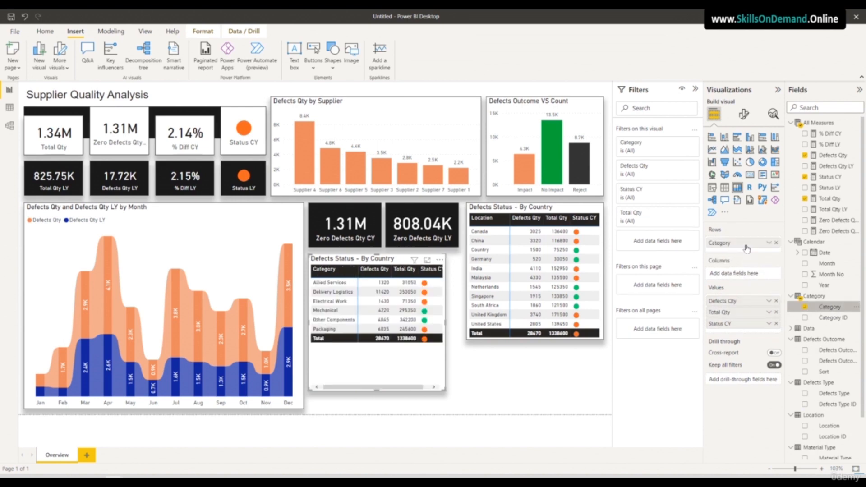
{"action": "mouse_move", "coordinate": [445, 321]}
{"action": "left_mouse_down"}
{"action": "mouse_move", "coordinate": [466, 324]}
{"action": "mouse_move", "coordinate": [458, 324]}
{"action": "left_mouse_up"}
{"action": "left_click_drag", "start_coordinate": [386, 384], "coordinate": [386, 347]}
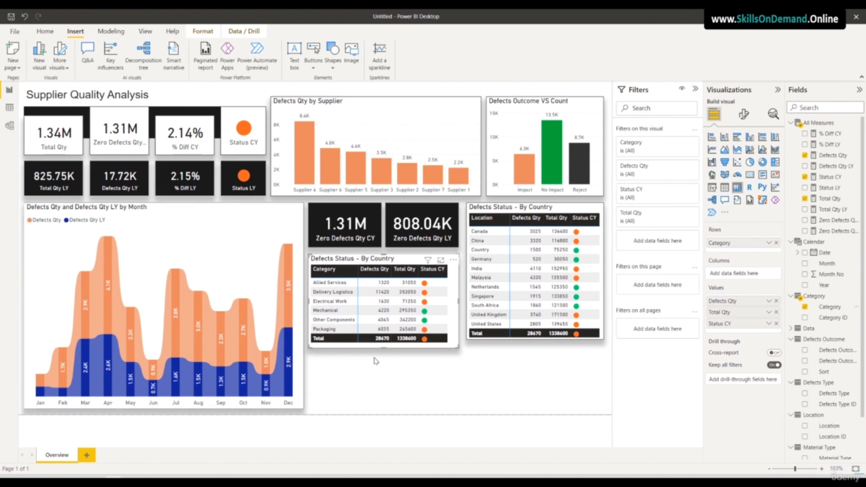
Set the category matrix's title text to "Defects Status - By Category"
{"action": "left_click", "coordinate": [744, 117]}
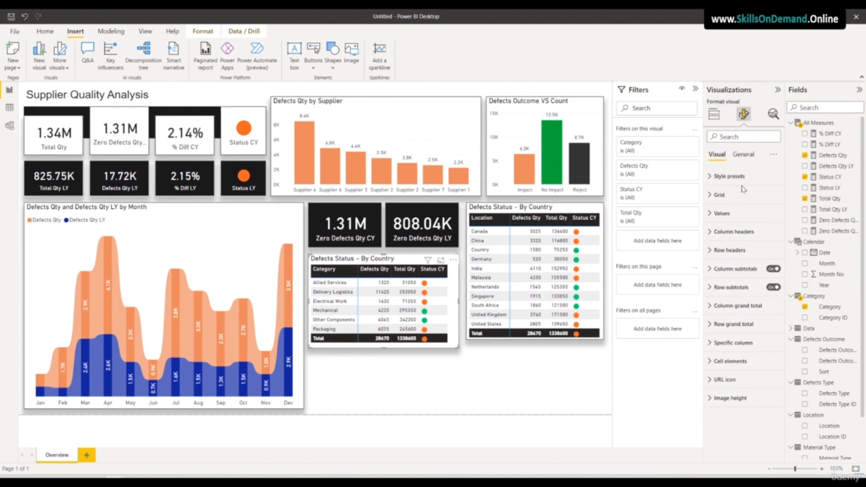
{"action": "left_click", "coordinate": [743, 155]}
{"action": "left_click", "coordinate": [726, 195]}
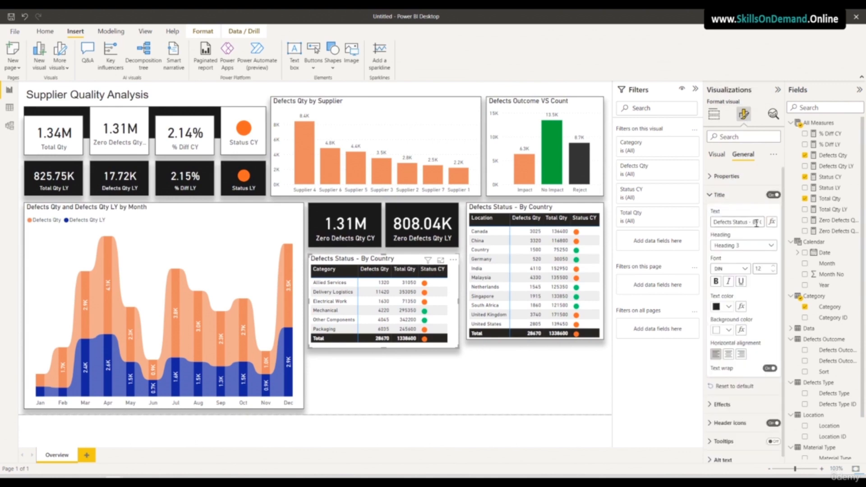
{"action": "left_click_drag", "start_coordinate": [759, 223], "coordinate": [810, 224]}
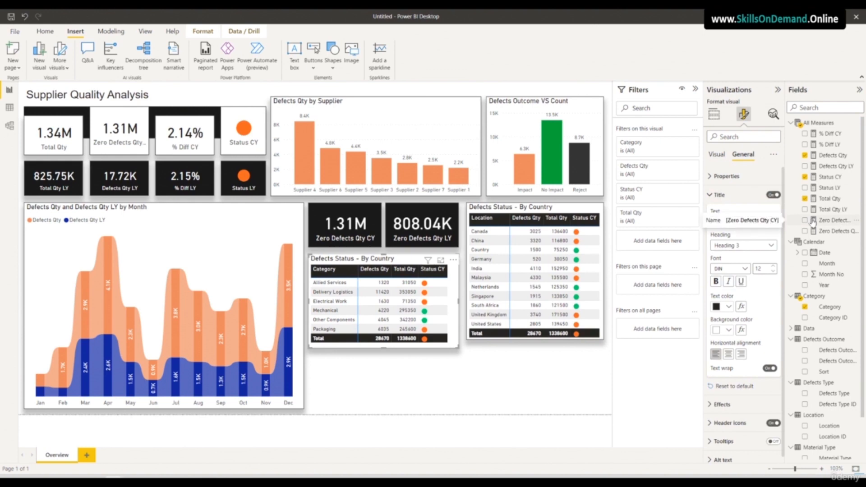
{"action": "type", "text": "Category"}
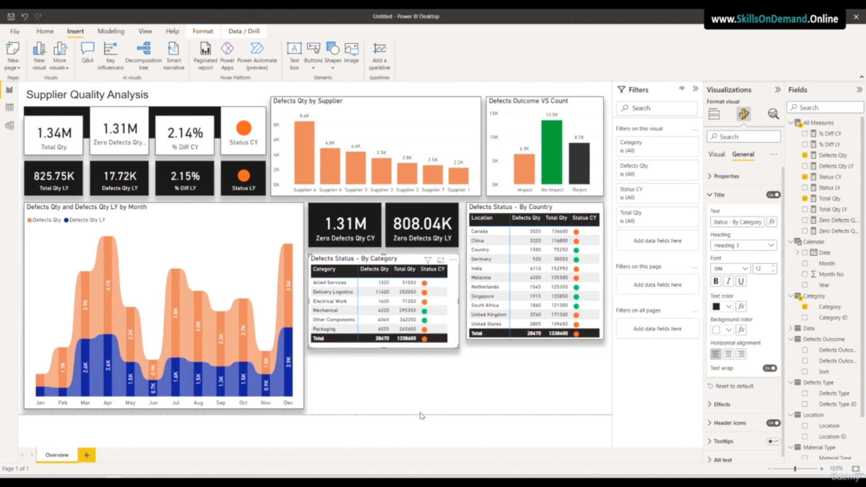
{"action": "left_click", "coordinate": [409, 401]}
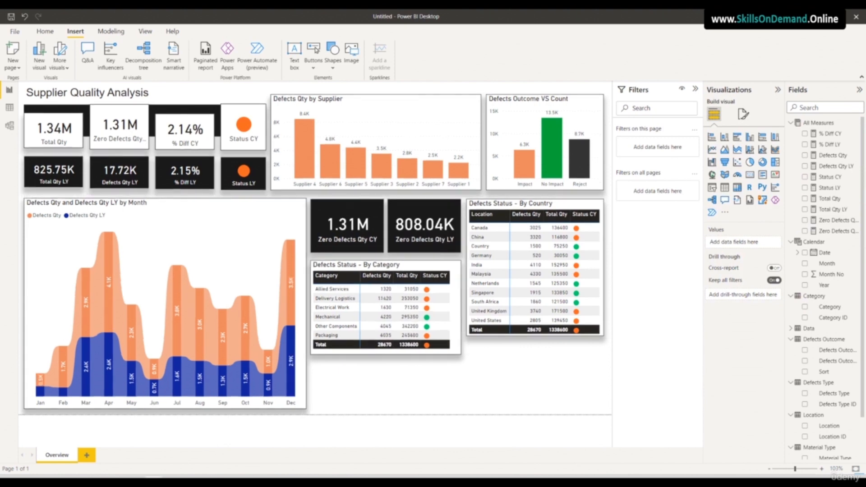
Duplicate the Defects Status - By Country matrix and place the copy lower down over the original
{"action": "left_click", "coordinate": [365, 354]}
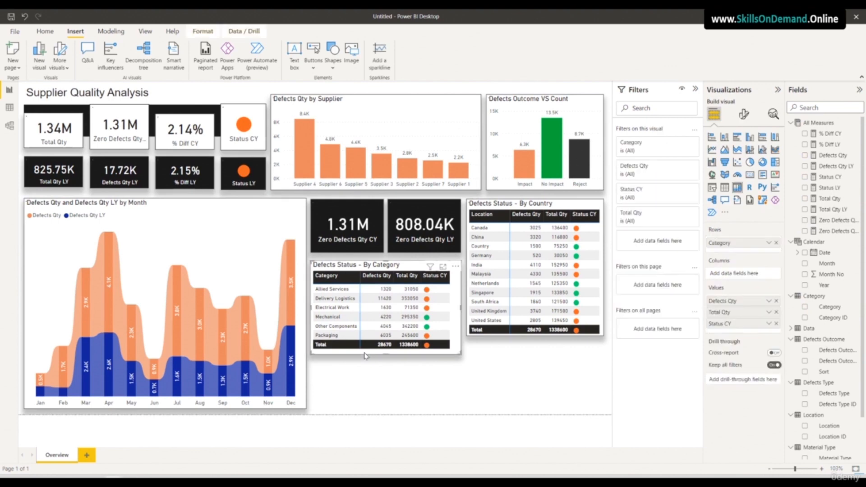
{"action": "left_click", "coordinate": [480, 337]}
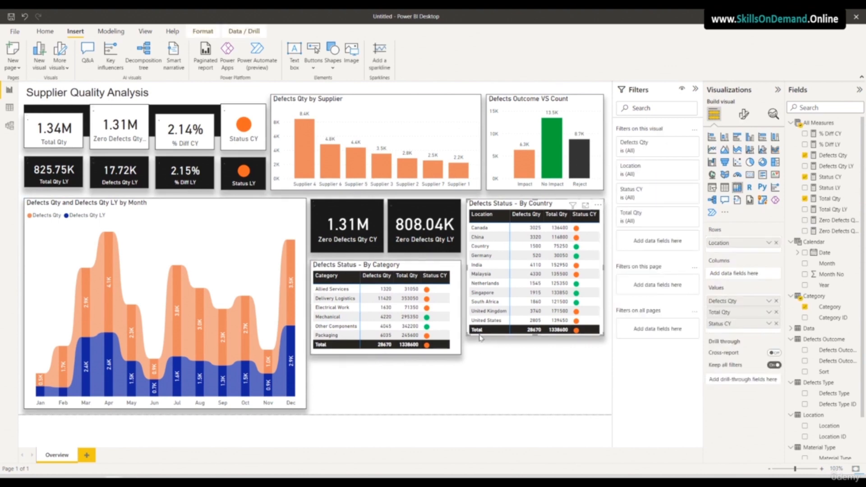
{"action": "left_click_drag", "start_coordinate": [480, 338], "coordinate": [462, 374]}
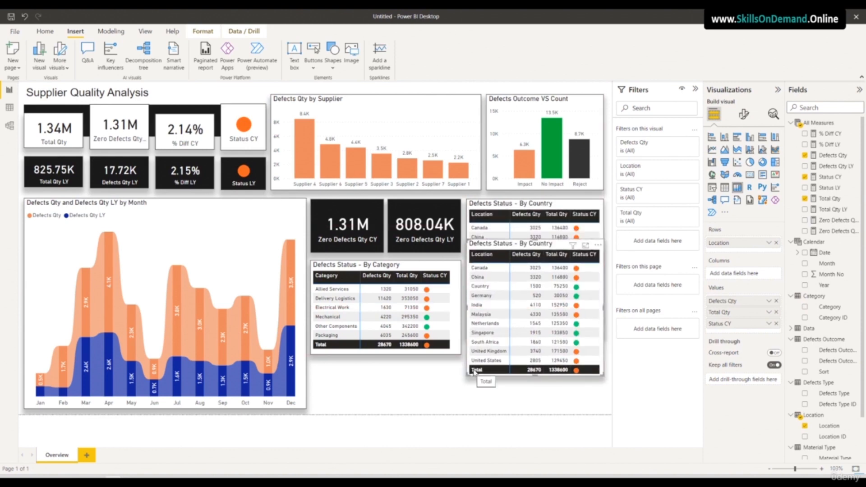
Replace Location with Supplier as the new copy's row field and shorten its frame to fit the table
{"action": "left_click_drag", "start_coordinate": [777, 248], "coordinate": [790, 280]}
{"action": "scroll", "coordinate": [847, 419], "scroll_direction": "down", "scroll_amount": 3}
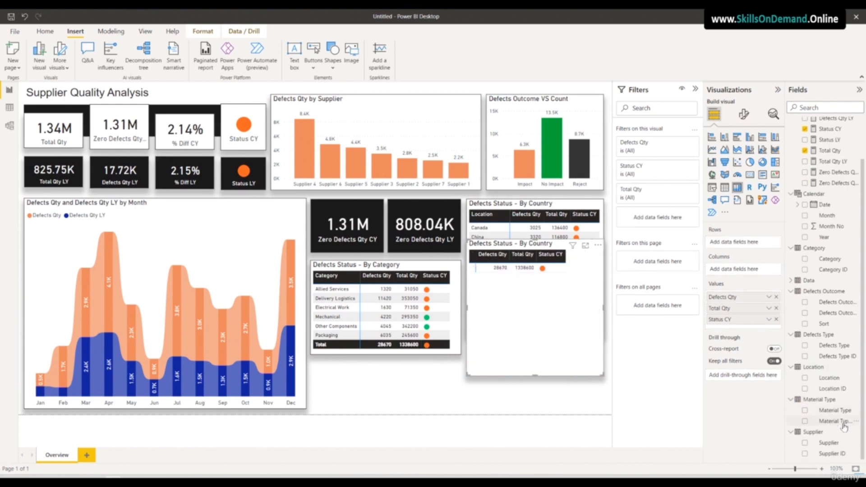
{"action": "left_click_drag", "start_coordinate": [828, 442], "coordinate": [743, 247]}
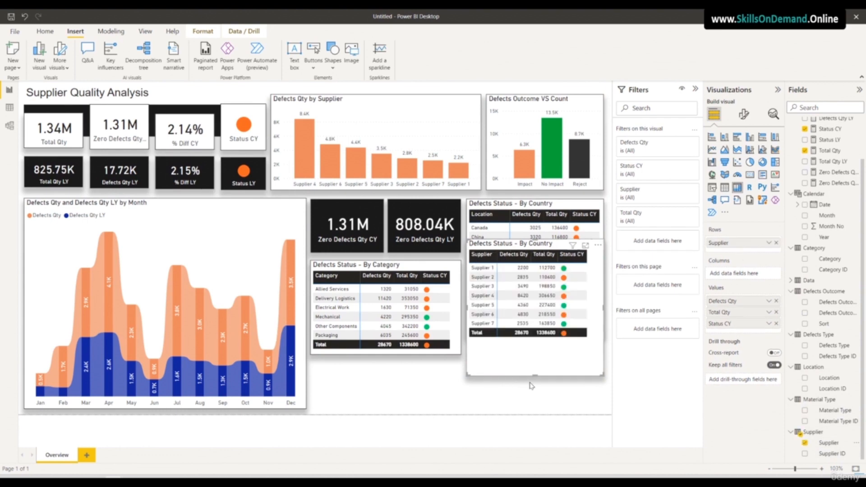
{"action": "left_click_drag", "start_coordinate": [534, 375], "coordinate": [536, 342]}
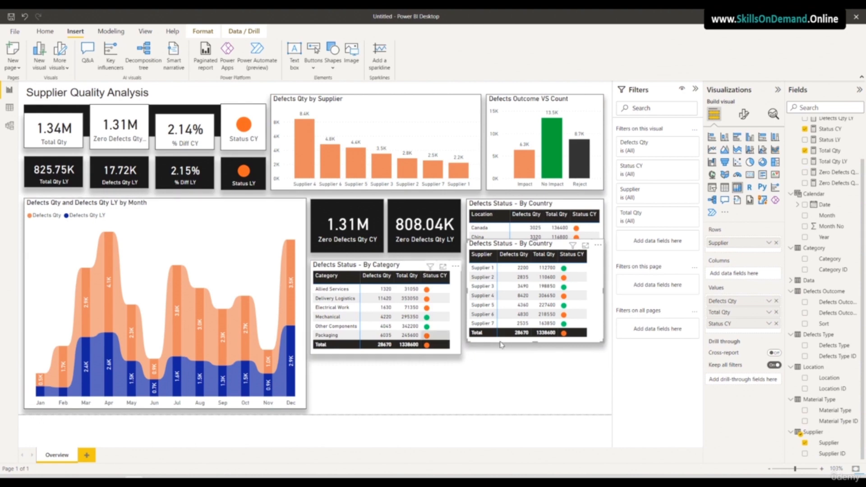
Set the supplier matrix's title text to "Defects Status - By Supplier"
{"action": "left_click", "coordinate": [743, 114]}
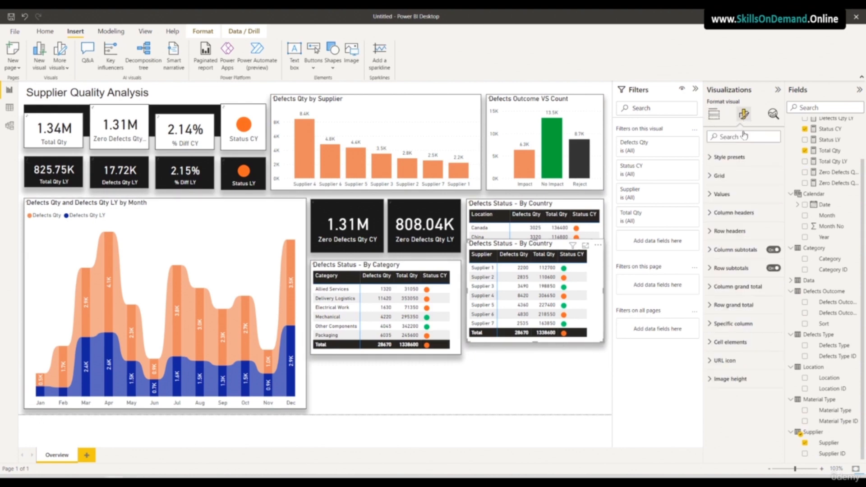
{"action": "left_click", "coordinate": [743, 154]}
{"action": "left_click", "coordinate": [719, 195]}
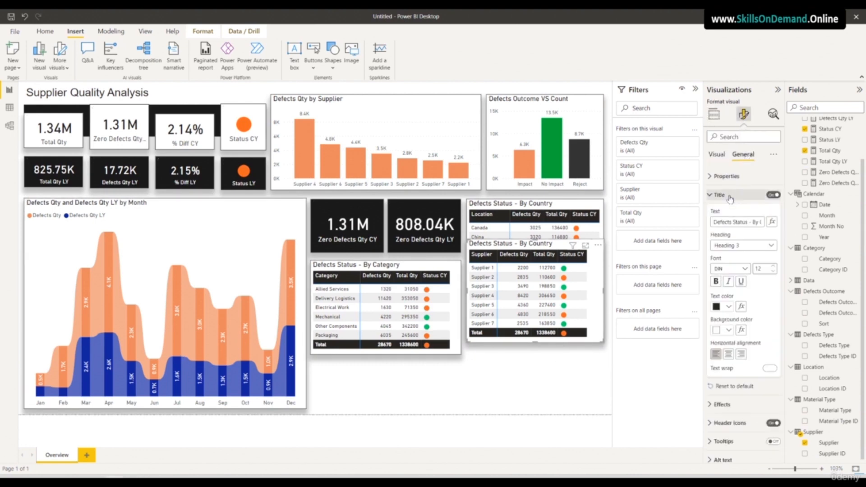
{"action": "left_click_drag", "start_coordinate": [760, 222], "coordinate": [792, 225]}
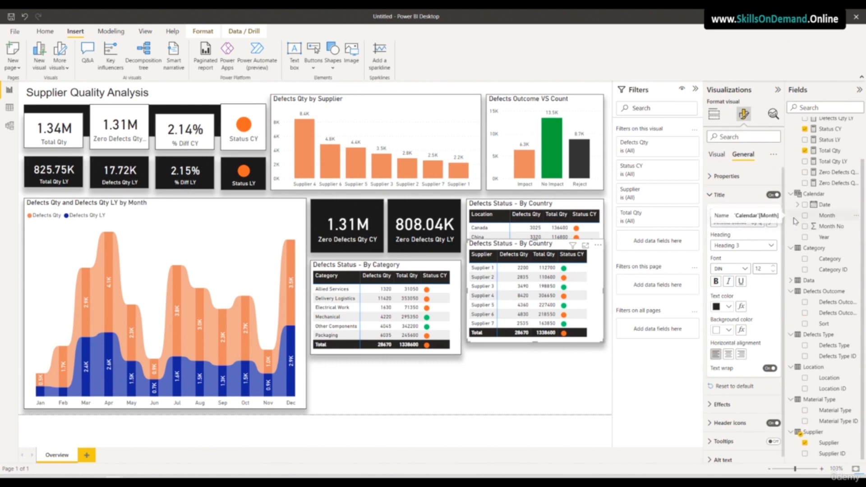
{"action": "type", "text": "Suppli"}
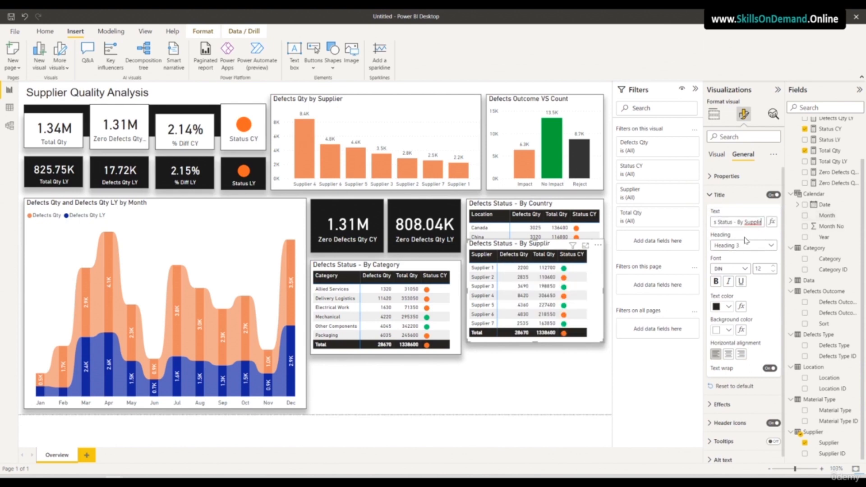
{"action": "right_click", "coordinate": [756, 222]}
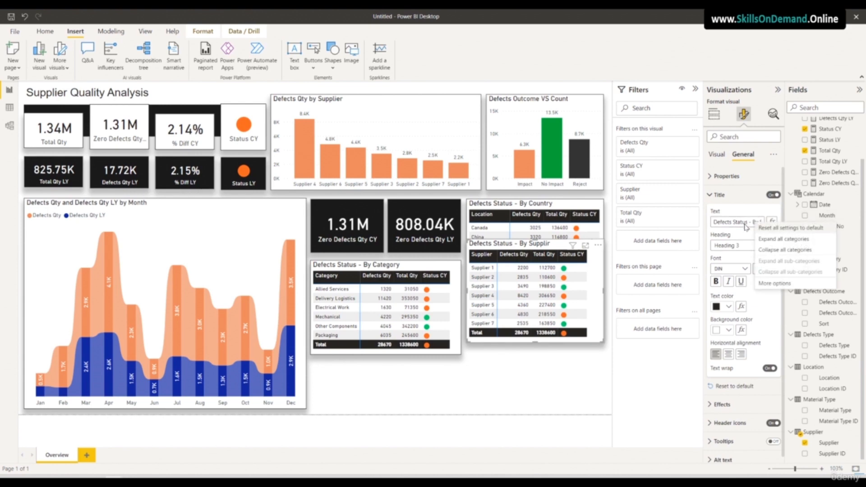
{"action": "left_click", "coordinate": [757, 222]}
{"action": "double_click", "coordinate": [758, 222]}
{"action": "type", "text": "Supp"}
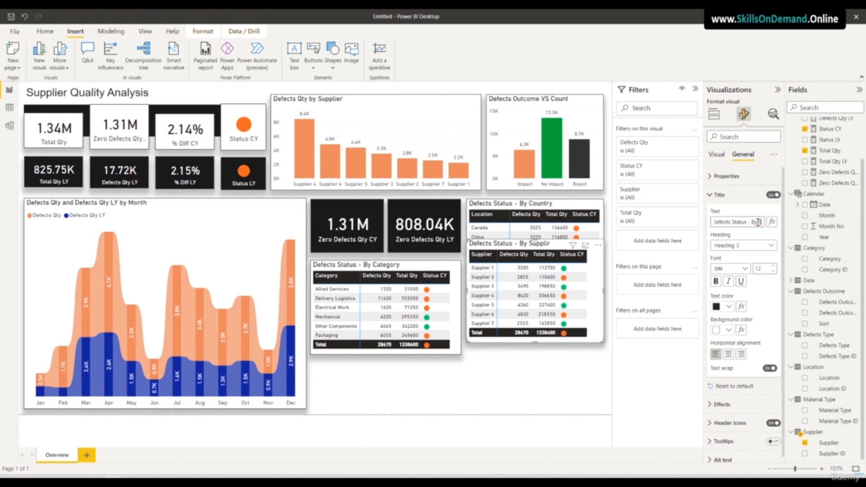
{"action": "type", "text": "lier"}
{"action": "key", "text": "ctrl+a"}
{"action": "left_click", "coordinate": [134, 480]}
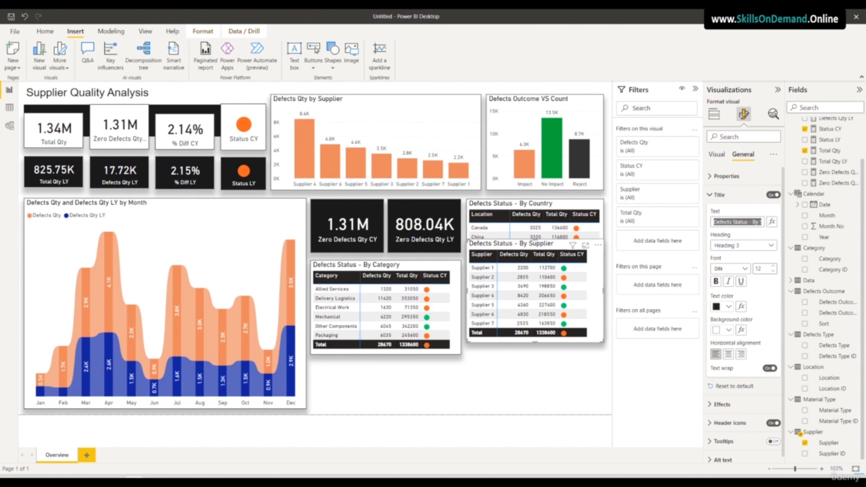
Move the supplier matrix down beneath the country matrix's rows and raise the Defects Qty by Supplier and Defects Outcome VS Count charts slightly
{"action": "left_click", "coordinate": [494, 384]}
{"action": "left_click_drag", "start_coordinate": [496, 244], "coordinate": [499, 313]}
{"action": "left_click", "coordinate": [424, 100]}
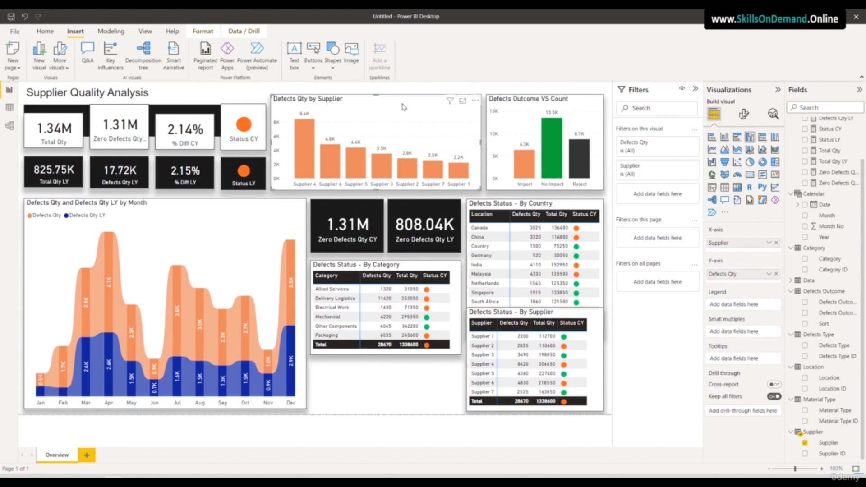
{"action": "left_click", "coordinate": [499, 104]}
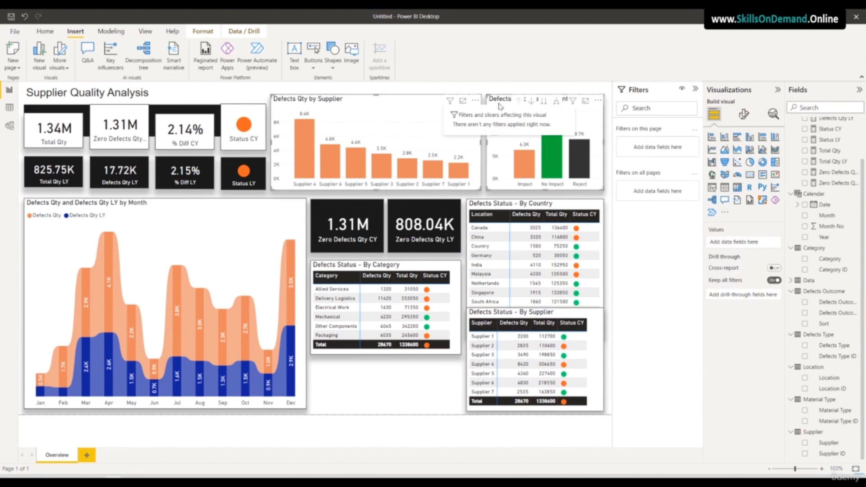
{"action": "left_click_drag", "start_coordinate": [498, 106], "coordinate": [499, 102]}
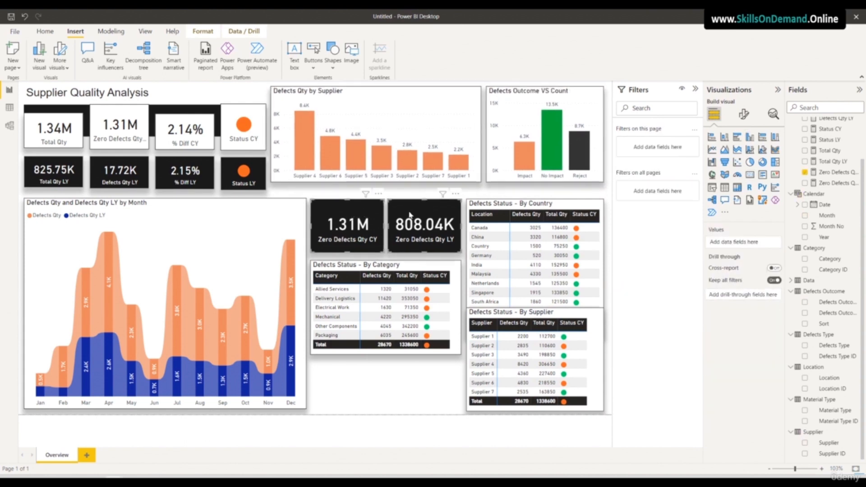
Raise the two Zero Defects Qty cards with the category and country matrices, and lower the supplier matrix's top edge to clear the country matrix
{"action": "left_click", "coordinate": [480, 301]}
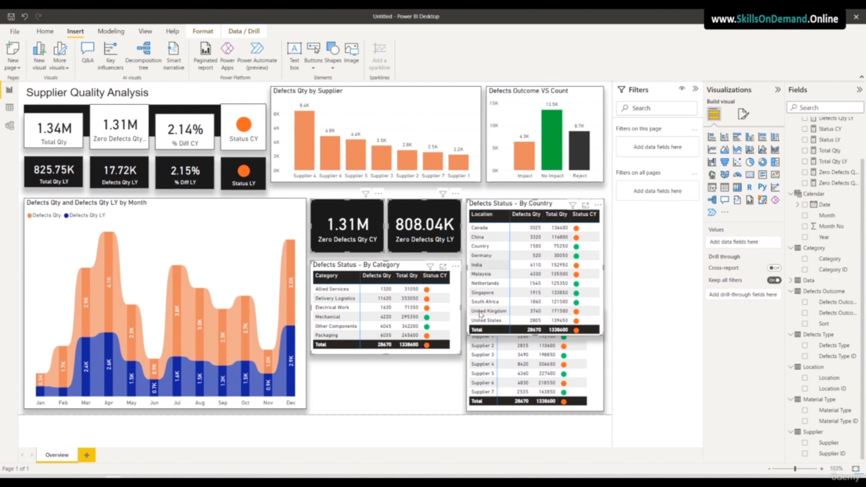
{"action": "left_click_drag", "start_coordinate": [485, 206], "coordinate": [485, 193]}
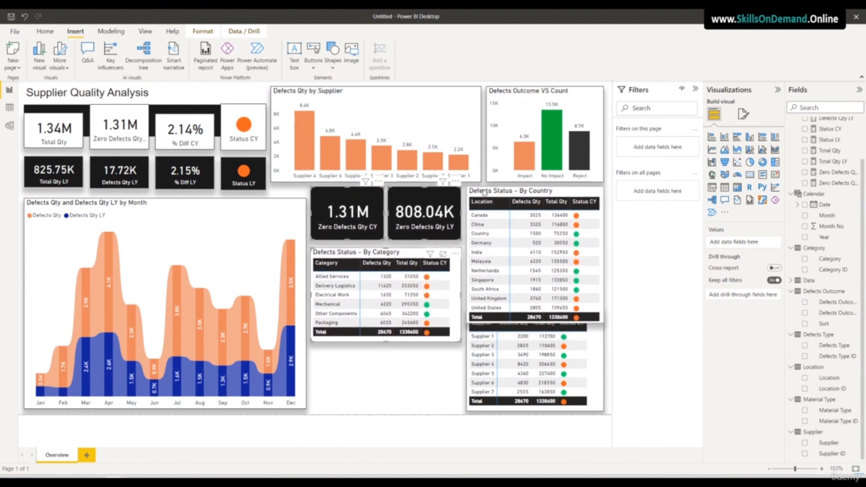
{"action": "left_click", "coordinate": [596, 391]}
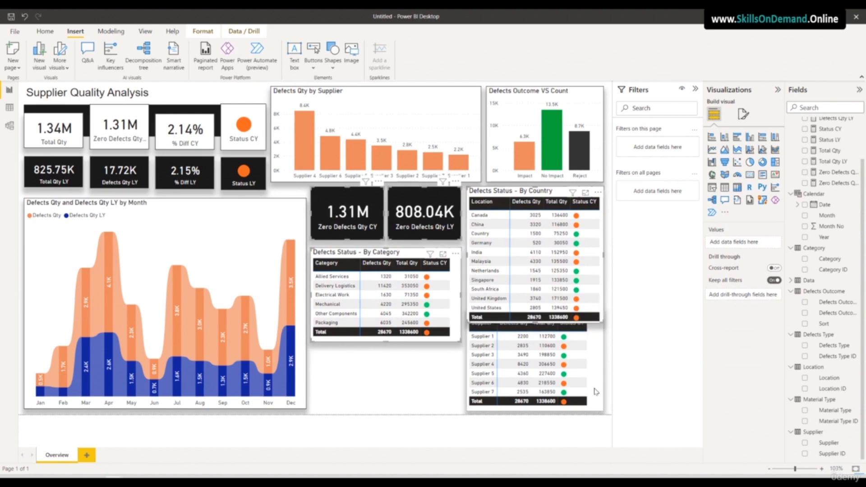
{"action": "left_click_drag", "start_coordinate": [534, 308], "coordinate": [534, 329]}
{"action": "left_click", "coordinate": [385, 384]}
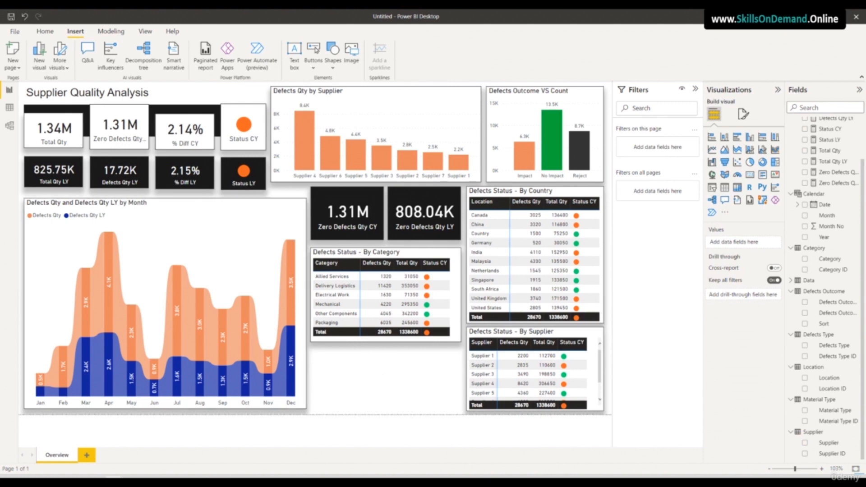
Swap the country and category matrices, placing country beneath the Zero Defects Qty cards and category beside the cards, narrowed to clear them
{"action": "left_click", "coordinate": [343, 254]}
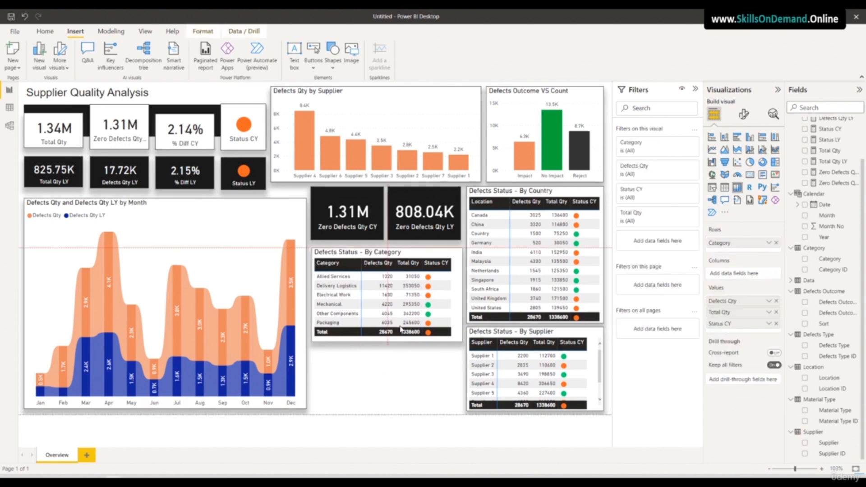
{"action": "left_click_drag", "start_coordinate": [343, 255], "coordinate": [457, 327]}
{"action": "left_click_drag", "start_coordinate": [508, 191], "coordinate": [352, 248]}
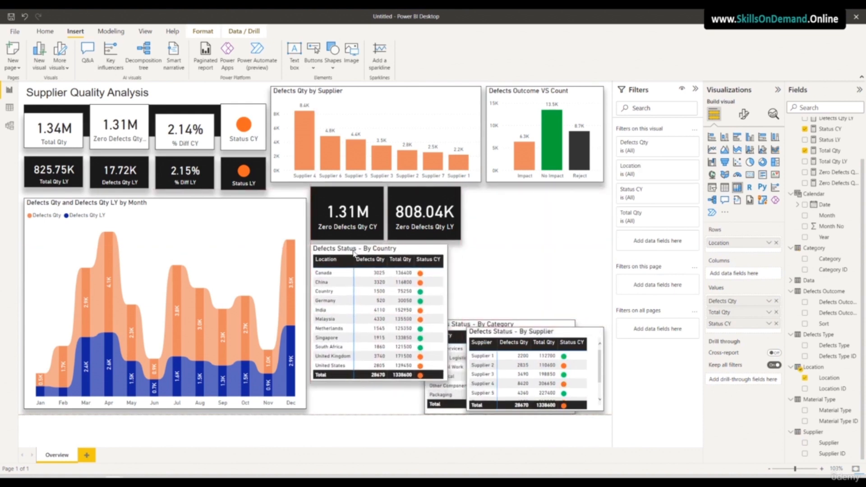
{"action": "left_click_drag", "start_coordinate": [507, 336], "coordinate": [370, 280]}
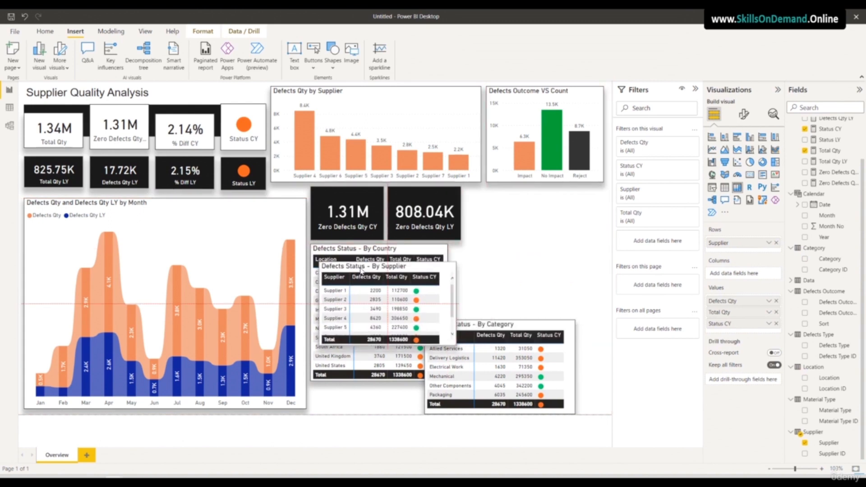
{"action": "left_click_drag", "start_coordinate": [521, 327], "coordinate": [548, 193]}
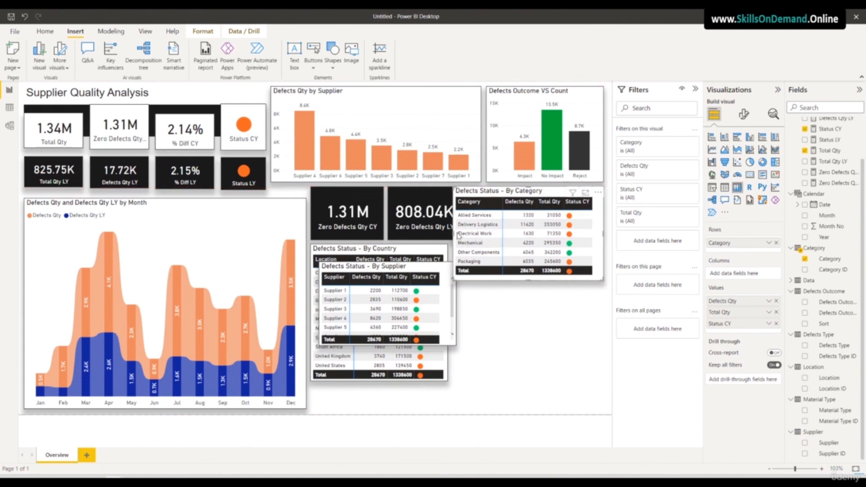
{"action": "left_click_drag", "start_coordinate": [451, 232], "coordinate": [463, 235]}
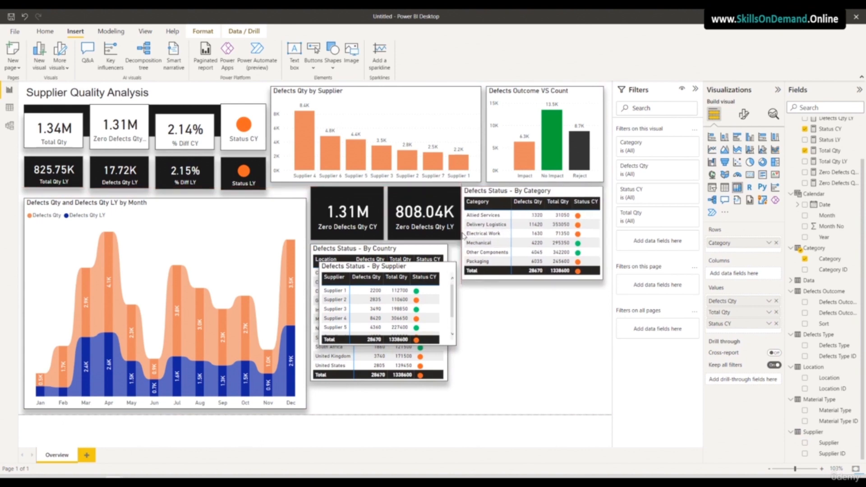
Place the supplier matrix beneath the category matrix and enlarge its frame to show all rows and match the category matrix's width
{"action": "left_click_drag", "start_coordinate": [393, 267], "coordinate": [533, 298]}
{"action": "left_click", "coordinate": [529, 283]}
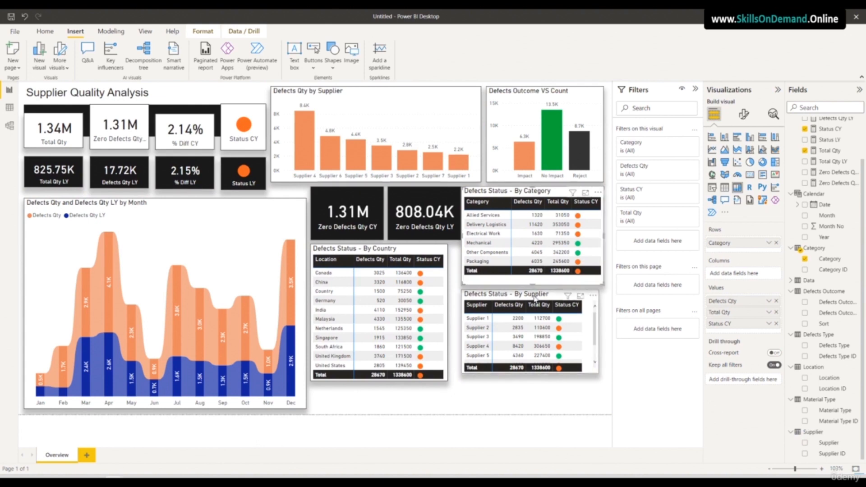
{"action": "left_click_drag", "start_coordinate": [534, 300], "coordinate": [535, 302]}
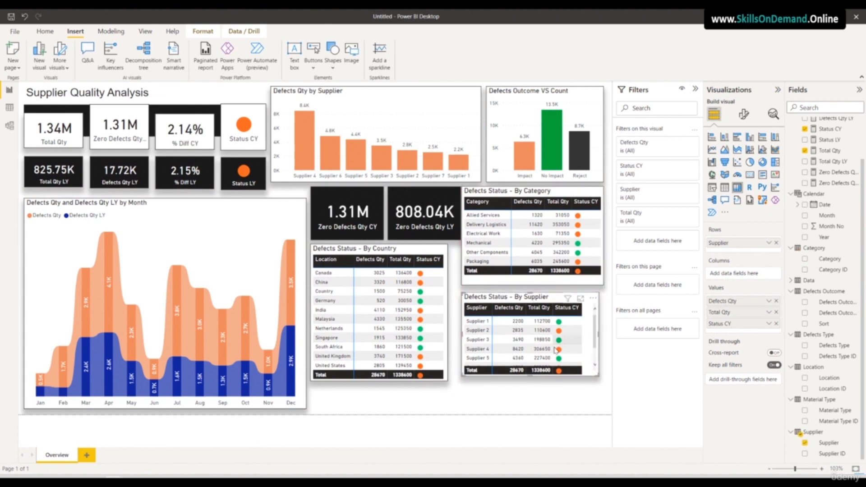
{"action": "left_click_drag", "start_coordinate": [531, 381], "coordinate": [534, 404]}
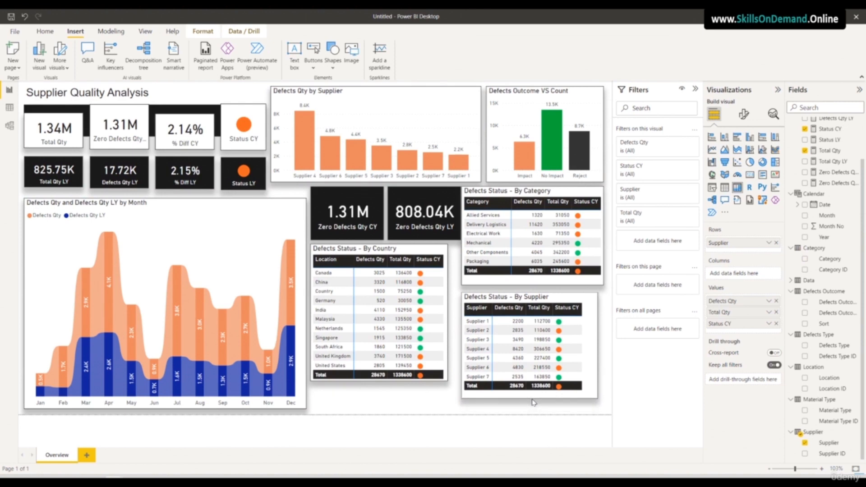
{"action": "left_click_drag", "start_coordinate": [598, 348], "coordinate": [604, 351]}
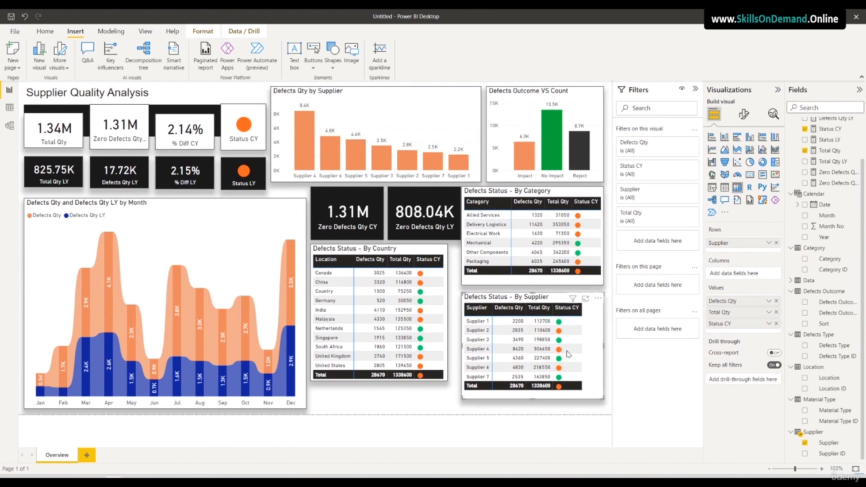
Enlarge the country matrix's frame, lower the supplier matrix to the line chart's bottom edge, and extend the category and supplier frames to narrow their gap
{"action": "left_click", "coordinate": [410, 382]}
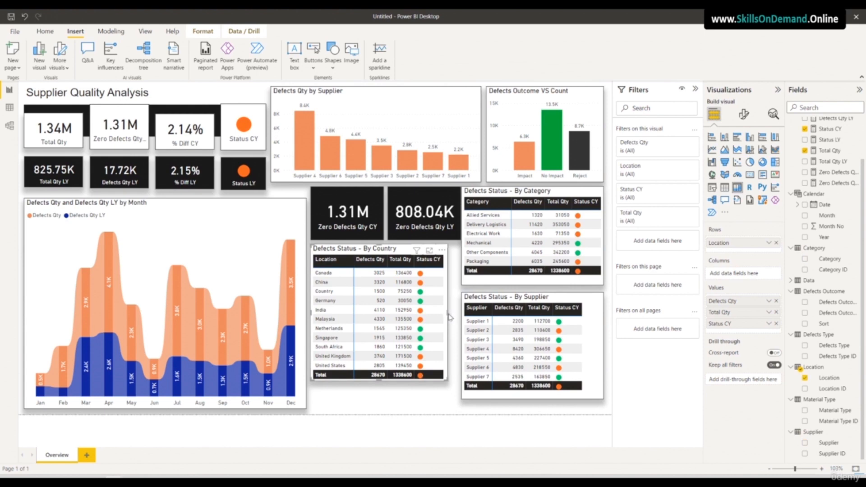
{"action": "left_click_drag", "start_coordinate": [449, 317], "coordinate": [458, 317]}
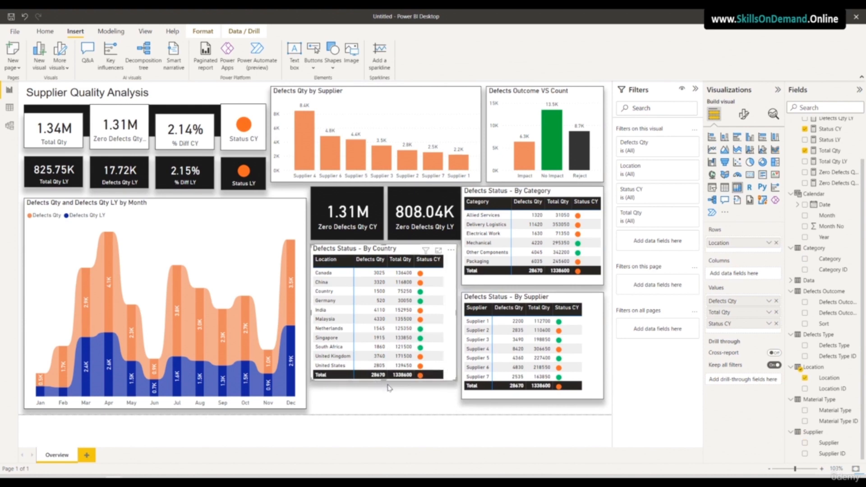
{"action": "left_click", "coordinate": [409, 416]}
{"action": "left_click_drag", "start_coordinate": [491, 396], "coordinate": [492, 405]}
{"action": "left_click", "coordinate": [492, 283]}
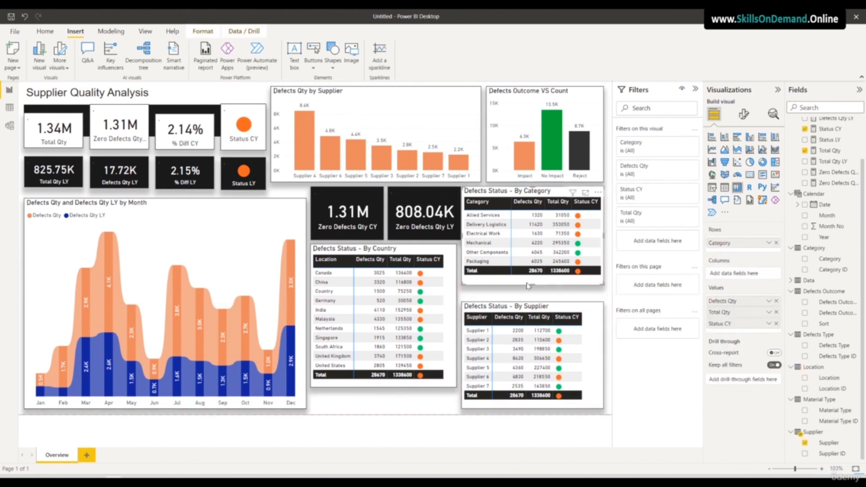
{"action": "left_click_drag", "start_coordinate": [534, 282], "coordinate": [532, 301]}
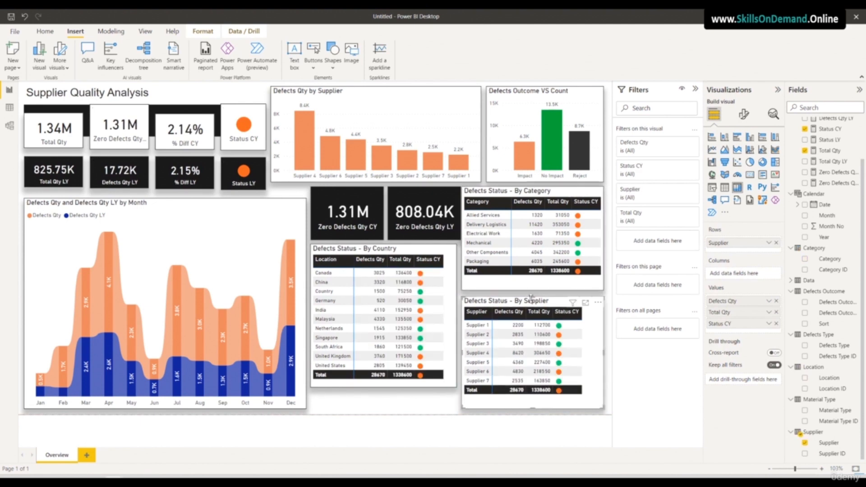
{"action": "left_click", "coordinate": [383, 406]}
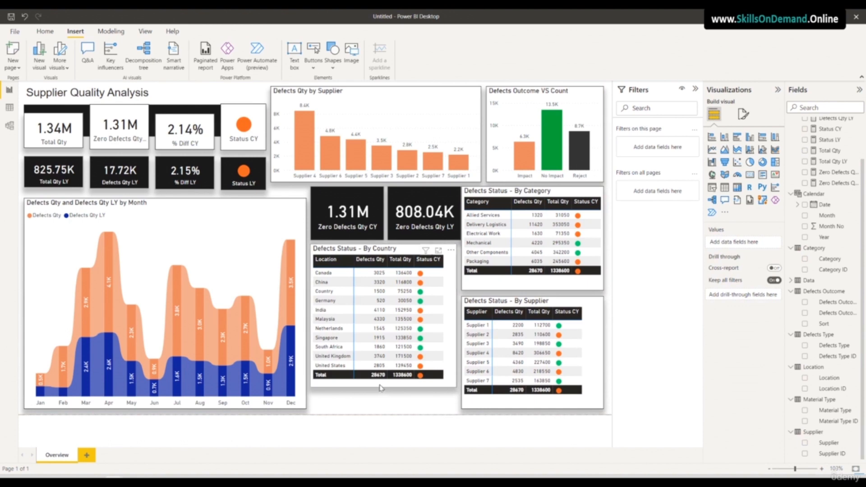
Narrow the Zero Defects Qty LY card slightly to leave a gap before the category matrix
{"action": "left_click", "coordinate": [456, 229]}
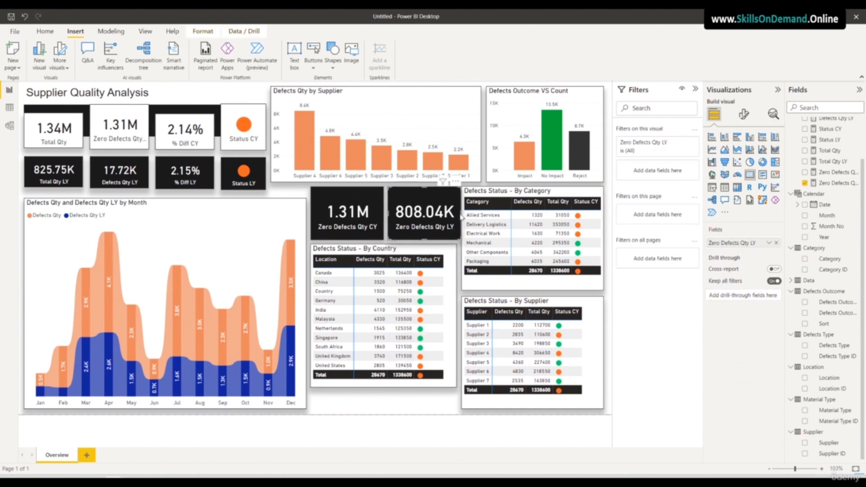
{"action": "left_click_drag", "start_coordinate": [459, 213], "coordinate": [457, 216]}
{"action": "left_click", "coordinate": [356, 234]}
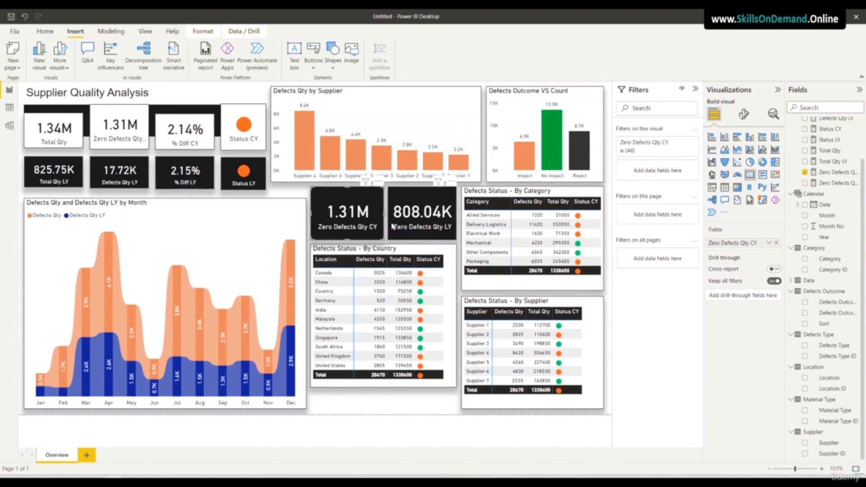
{"action": "left_click", "coordinate": [380, 394]}
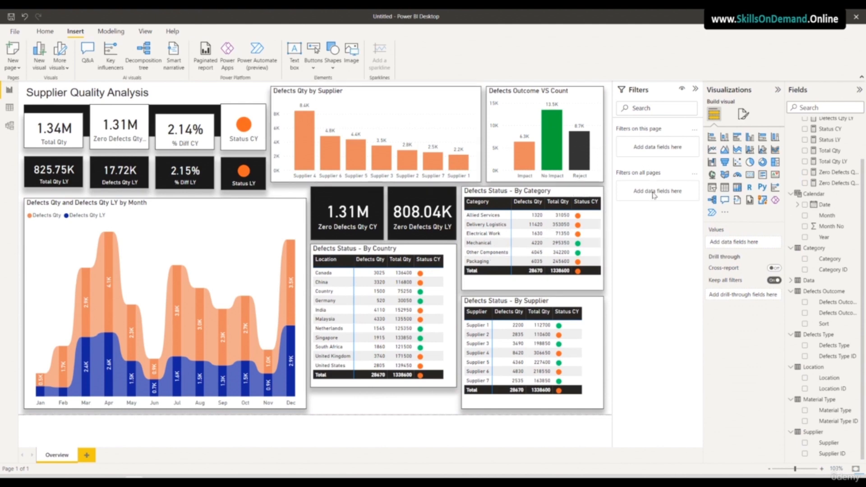
Add a slicer to the report page with the Calendar table's Year as its field
{"action": "left_click", "coordinate": [712, 188]}
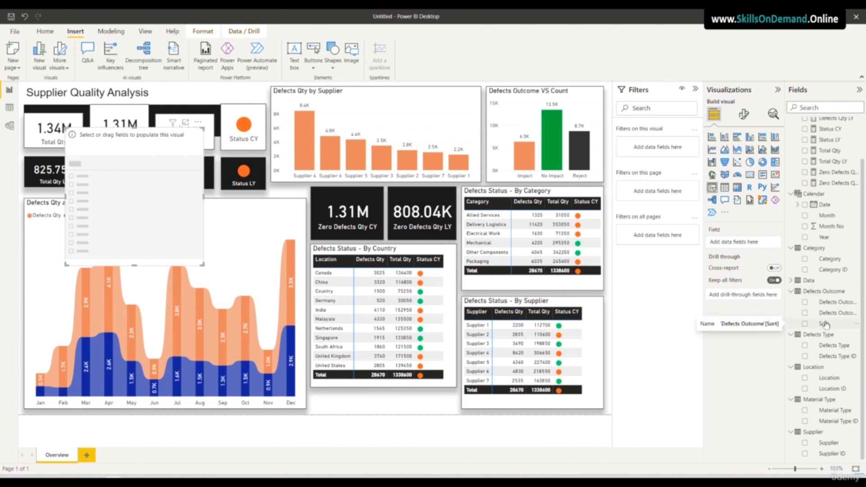
{"action": "scroll", "coordinate": [824, 323], "scroll_direction": "up", "scroll_amount": 2}
{"action": "scroll", "coordinate": [828, 324], "scroll_direction": "down", "scroll_amount": 2}
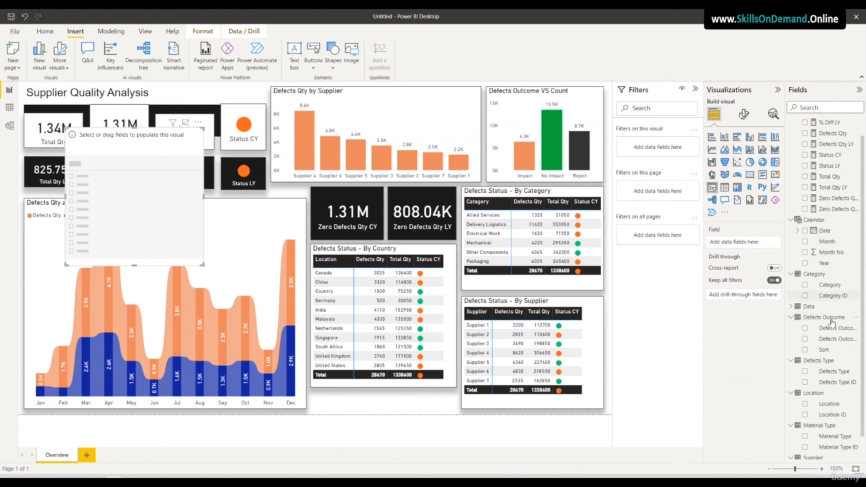
{"action": "left_click_drag", "start_coordinate": [832, 238], "coordinate": [121, 197]}
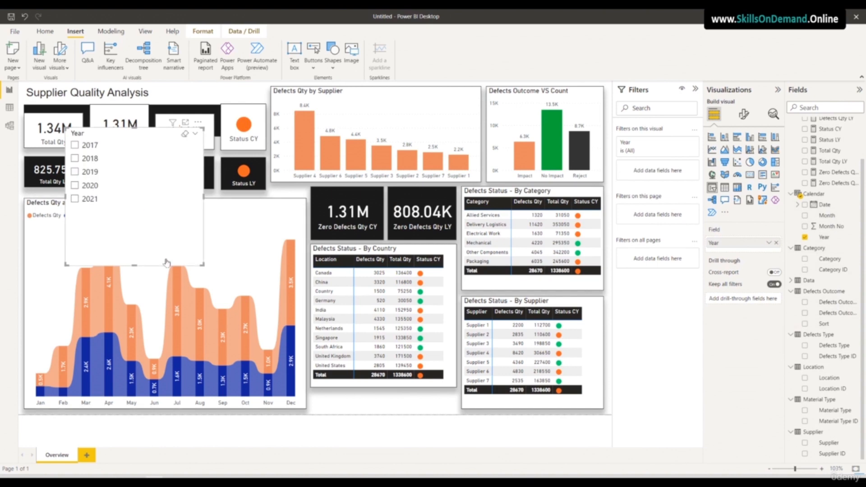
Turn on the Year slicer's shadow with an Outside offset and Bottom position
{"action": "left_click", "coordinate": [743, 114]}
{"action": "left_click", "coordinate": [742, 155]}
{"action": "left_click", "coordinate": [722, 213]}
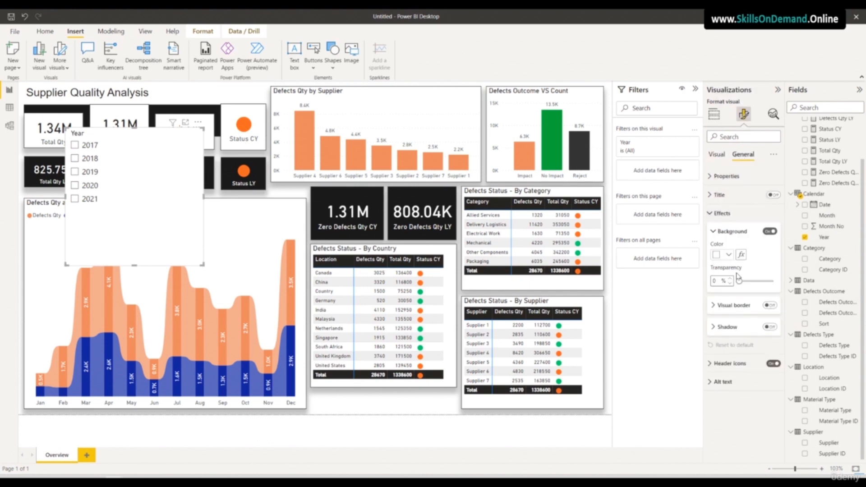
{"action": "left_click", "coordinate": [768, 326]}
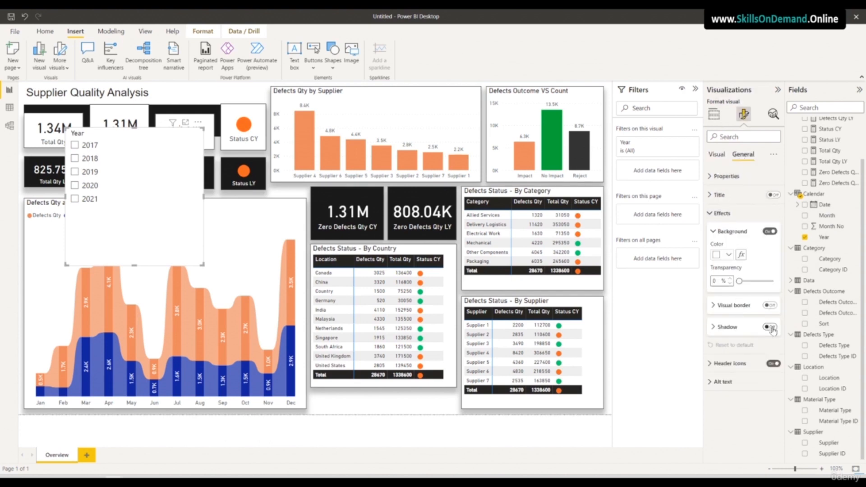
{"action": "left_click", "coordinate": [728, 327]}
{"action": "left_click", "coordinate": [739, 374]}
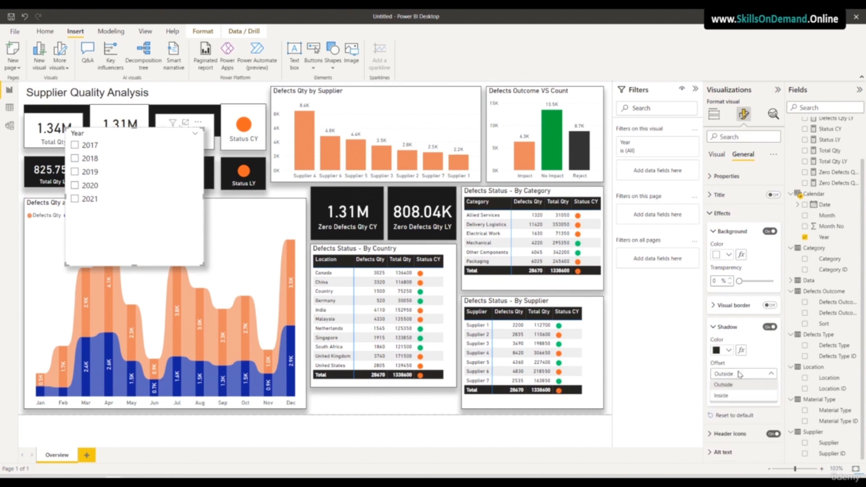
{"action": "left_click", "coordinate": [788, 365]}
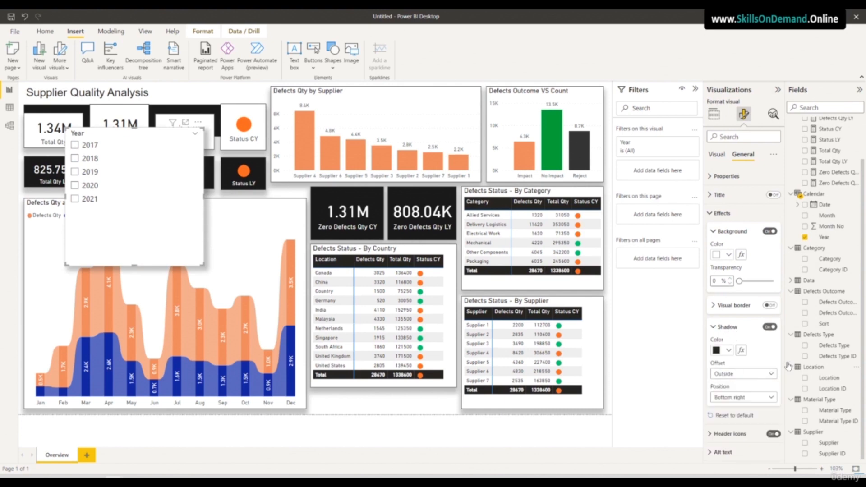
{"action": "left_click", "coordinate": [756, 397]}
Turn on the Year slicer's visual border in black with 0 px rounded corners
{"action": "left_click", "coordinate": [729, 301]}
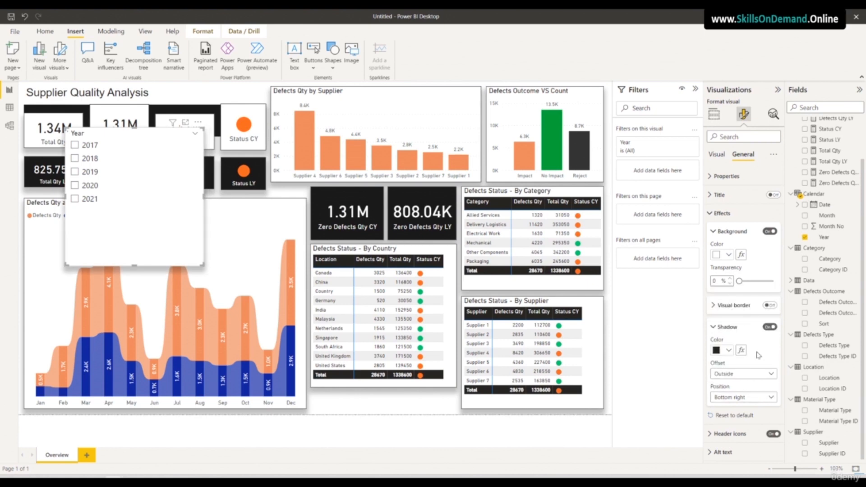
{"action": "left_click", "coordinate": [731, 309]}
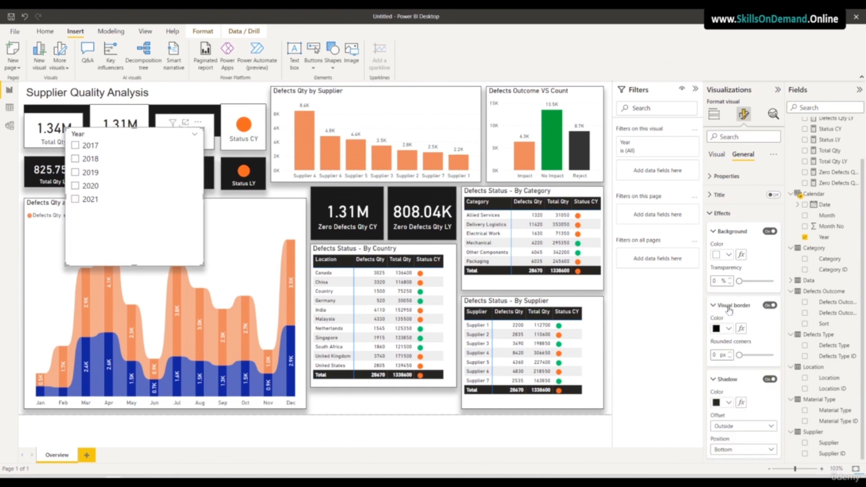
{"action": "left_click", "coordinate": [728, 330]}
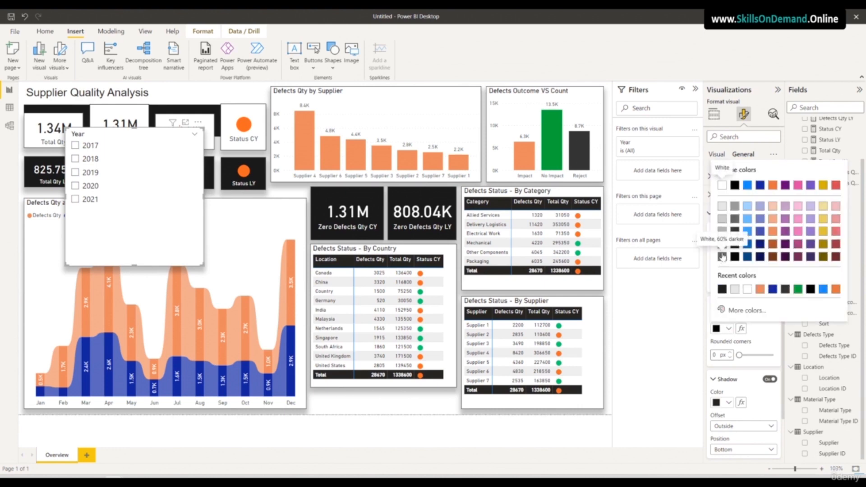
{"action": "left_click", "coordinate": [690, 335]}
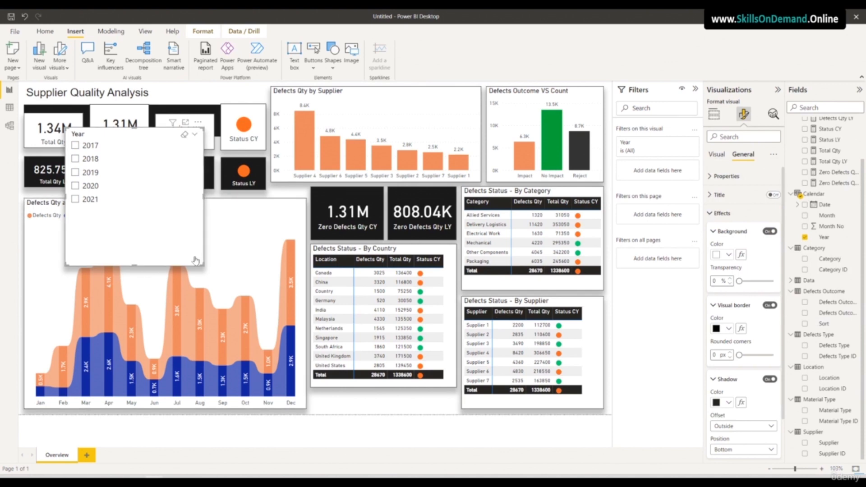
Set the Year slicer's orientation to Horizontal and reduce its height so the years form a single row
{"action": "left_click", "coordinate": [716, 155]}
{"action": "left_click", "coordinate": [730, 176]}
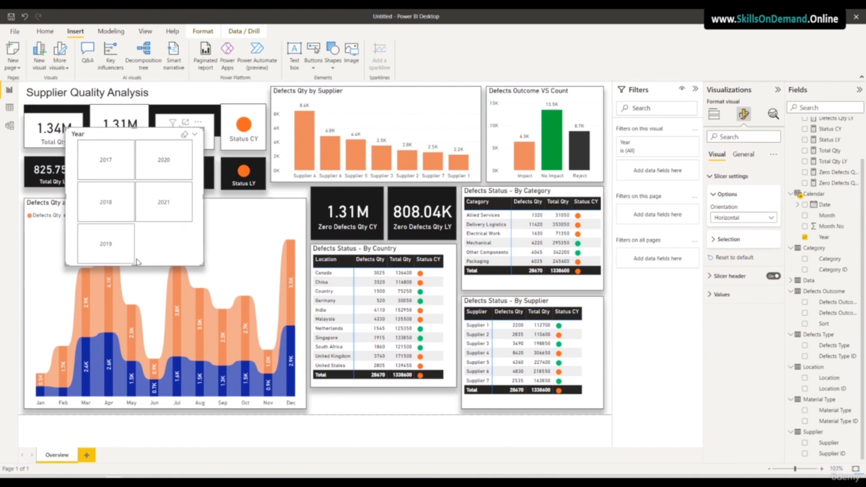
{"action": "left_click_drag", "start_coordinate": [136, 265], "coordinate": [144, 151]}
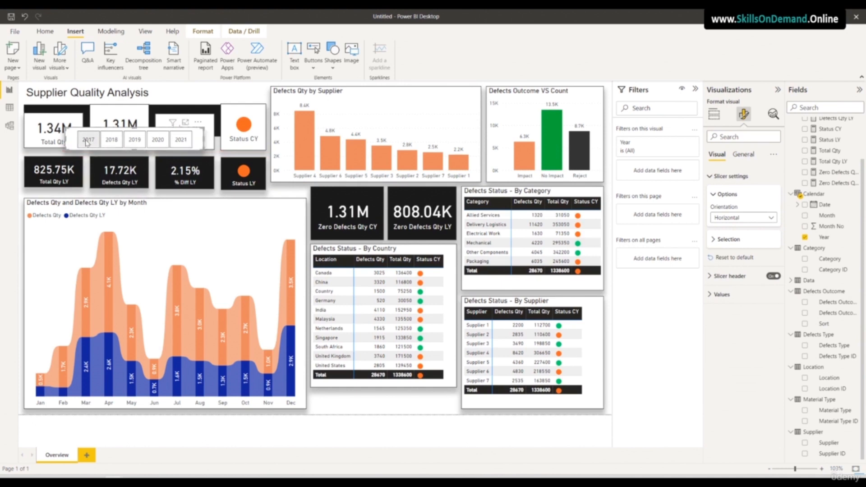
Move the Year slicer beneath the country matrix and widen it to match the matrix's width
{"action": "left_click_drag", "start_coordinate": [73, 142], "coordinate": [316, 400]}
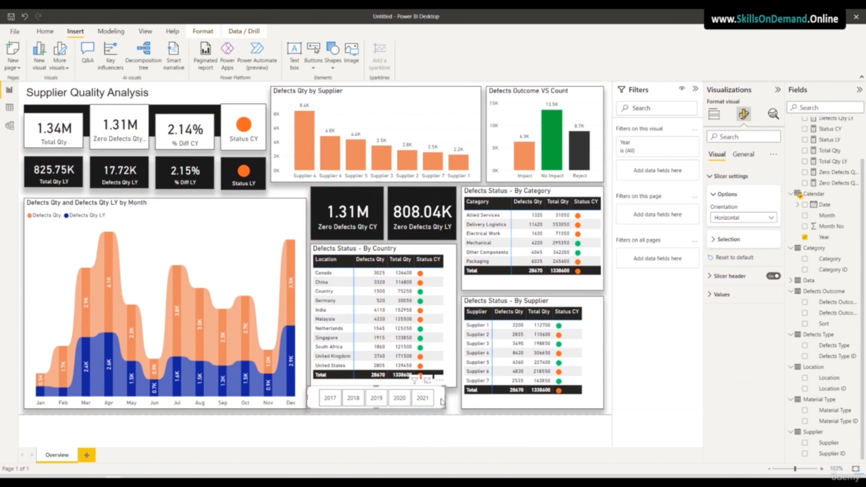
{"action": "left_click_drag", "start_coordinate": [438, 403], "coordinate": [456, 399]}
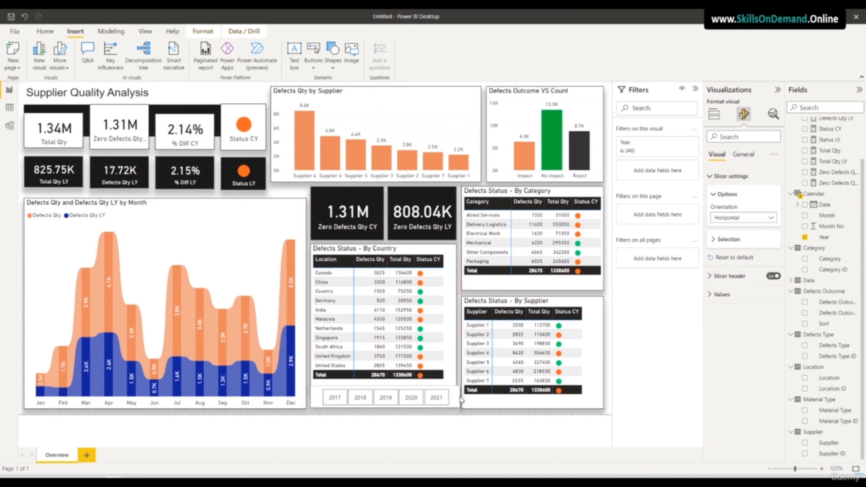
{"action": "left_click_drag", "start_coordinate": [458, 398], "coordinate": [458, 398]}
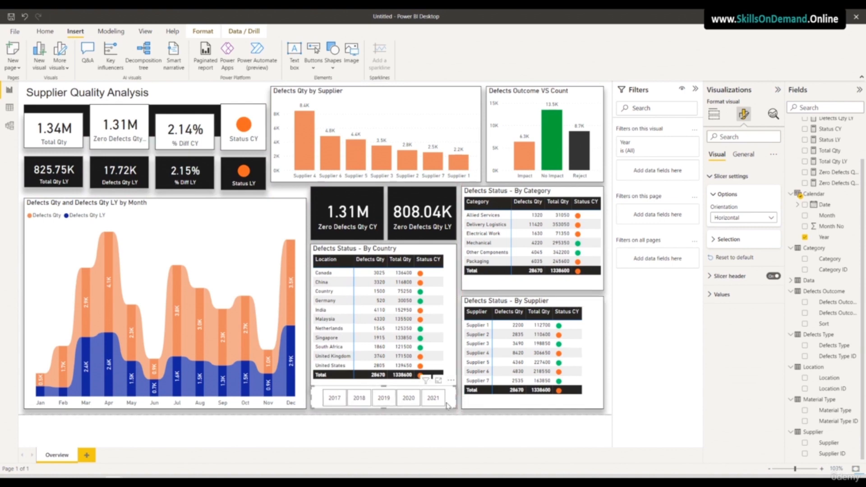
{"action": "left_click", "coordinate": [431, 426]}
Raise the country matrix slightly and fine-tune its height on the page to leave a gap above the Year slicer
{"action": "left_click_drag", "start_coordinate": [453, 366], "coordinate": [452, 360]}
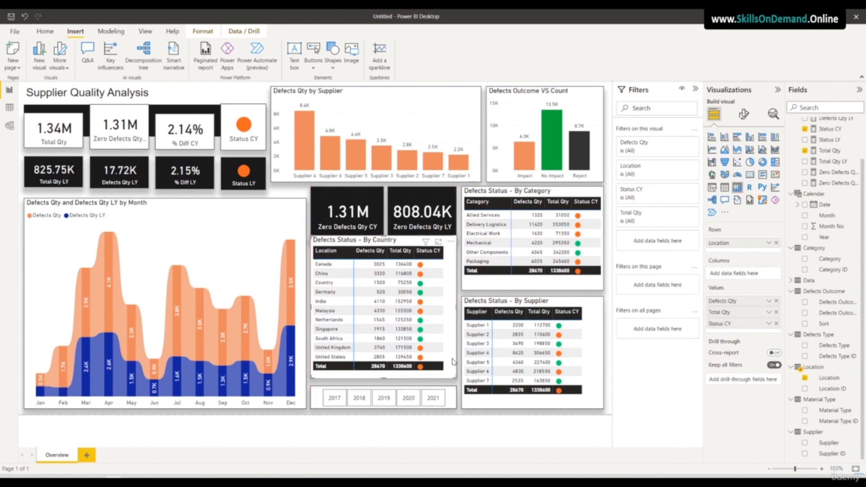
{"action": "key", "text": "Down"}
{"action": "key", "text": "Down"}
{"action": "key", "text": "Down"}
{"action": "key", "text": "Down"}
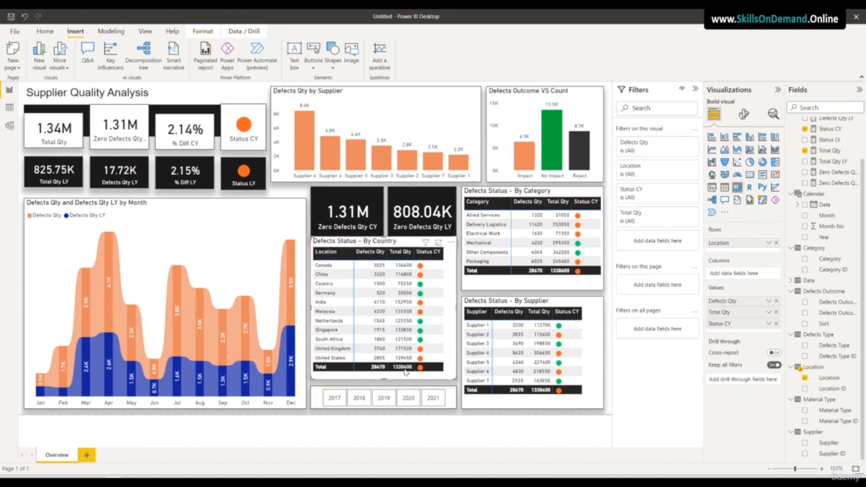
Shorten the Zero Defects Qty CY and Zero Defects Qty LY cards to leave a gap above the country matrix
{"action": "left_click", "coordinate": [345, 235]}
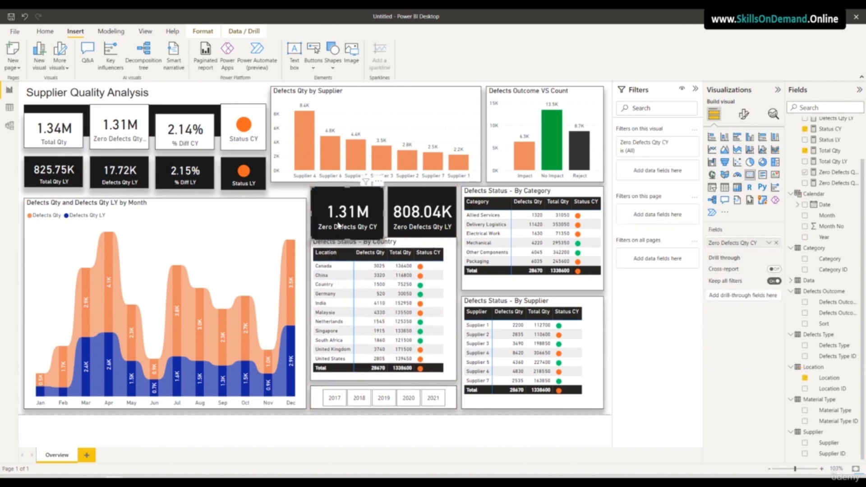
{"action": "left_click_drag", "start_coordinate": [345, 237], "coordinate": [350, 235]}
{"action": "left_click", "coordinate": [412, 236]}
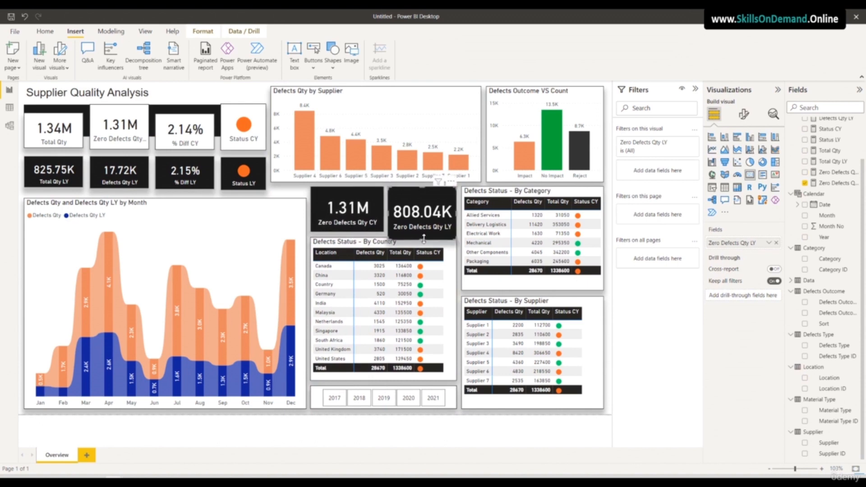
{"action": "left_click_drag", "start_coordinate": [422, 239], "coordinate": [426, 234]}
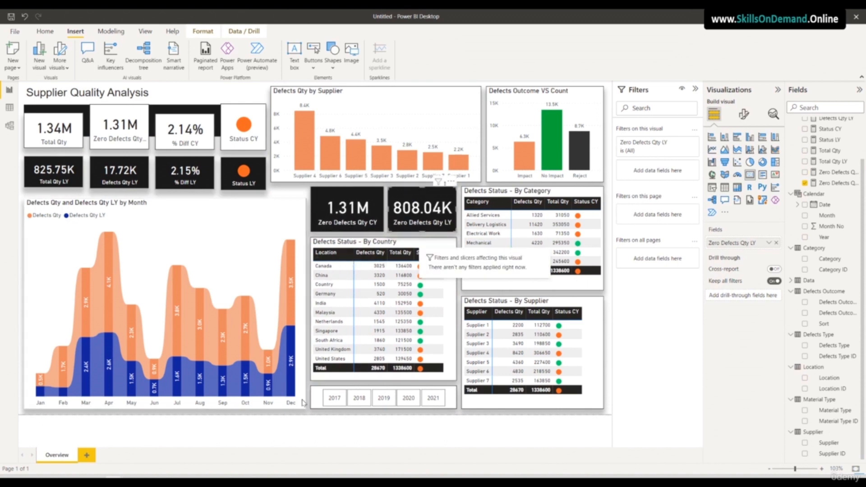
Cycle the Year slicer through the years 2017 to 2021 to examine how the visuals respond, ending on 2019
{"action": "left_click", "coordinate": [309, 412]}
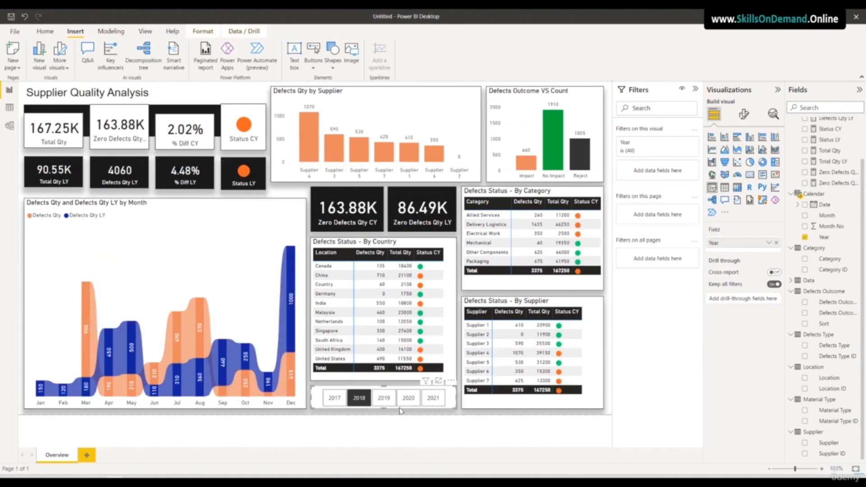
{"action": "left_click", "coordinate": [385, 399]}
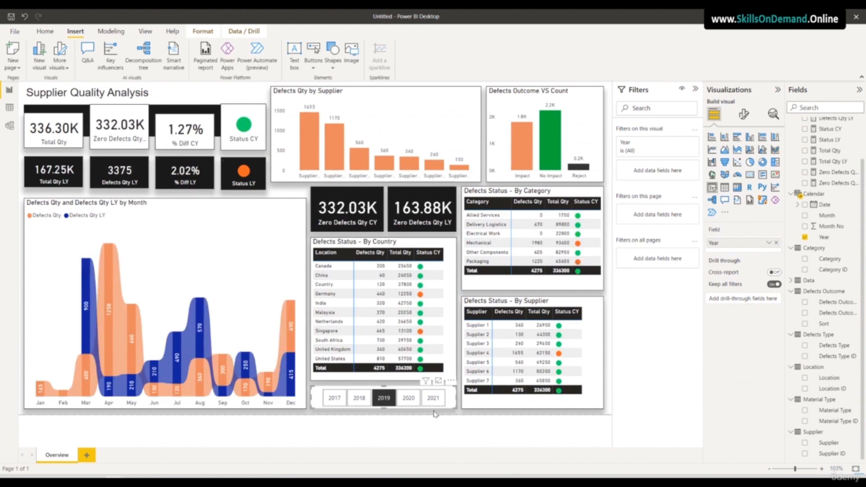
{"action": "left_click", "coordinate": [408, 398]}
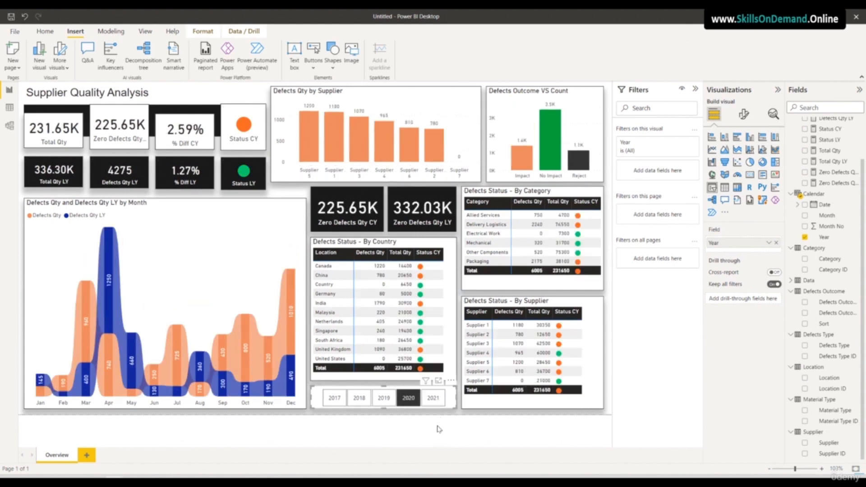
{"action": "left_click", "coordinate": [434, 399]}
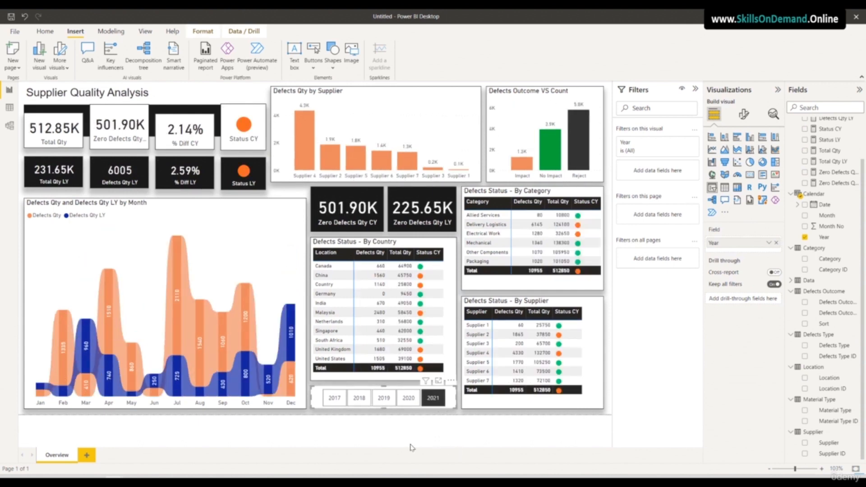
{"action": "left_click", "coordinate": [331, 398]}
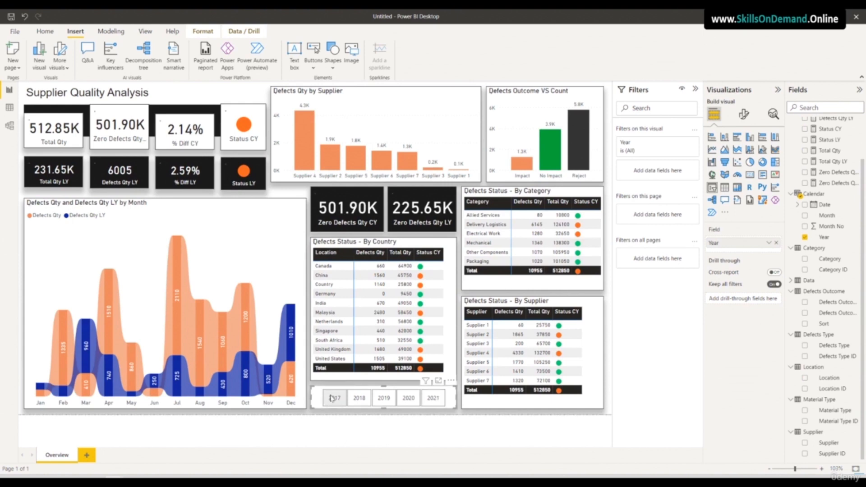
{"action": "left_click", "coordinate": [368, 405]}
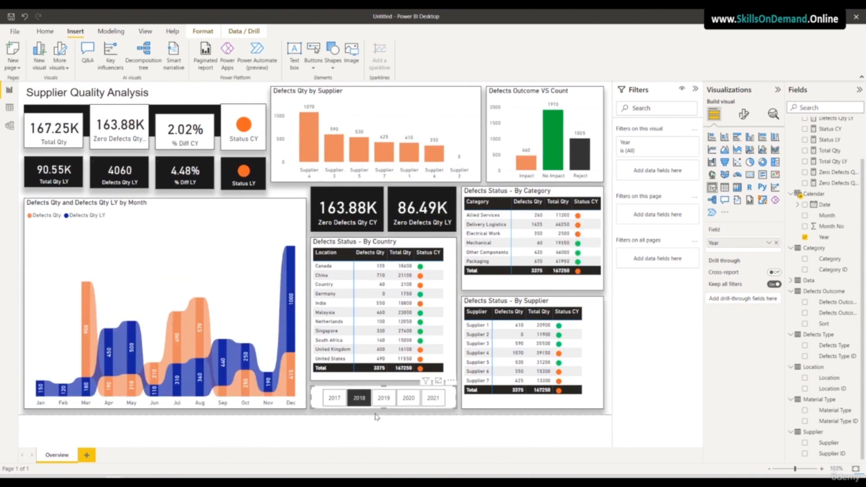
{"action": "left_click", "coordinate": [384, 404]}
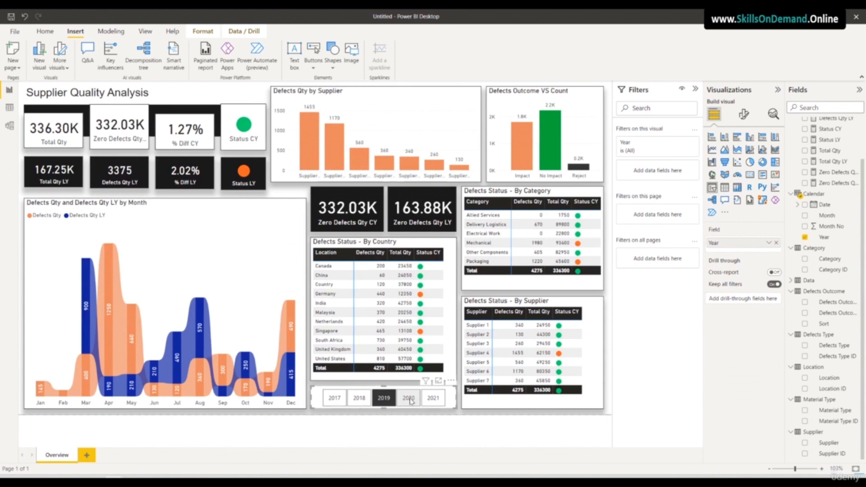
{"action": "left_click", "coordinate": [410, 403]}
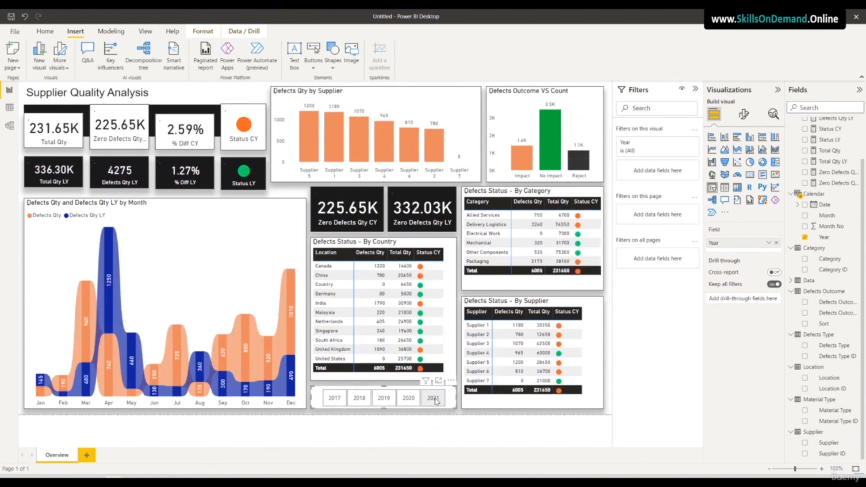
{"action": "left_click", "coordinate": [426, 403]}
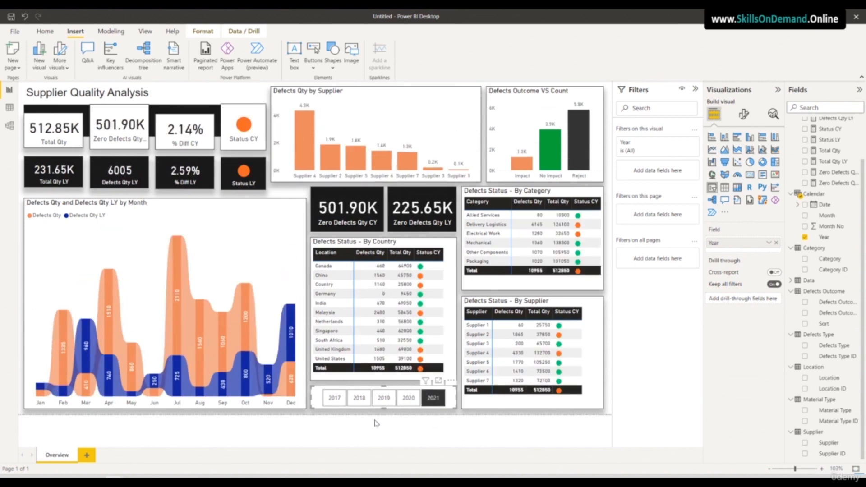
{"action": "left_click", "coordinate": [383, 405]}
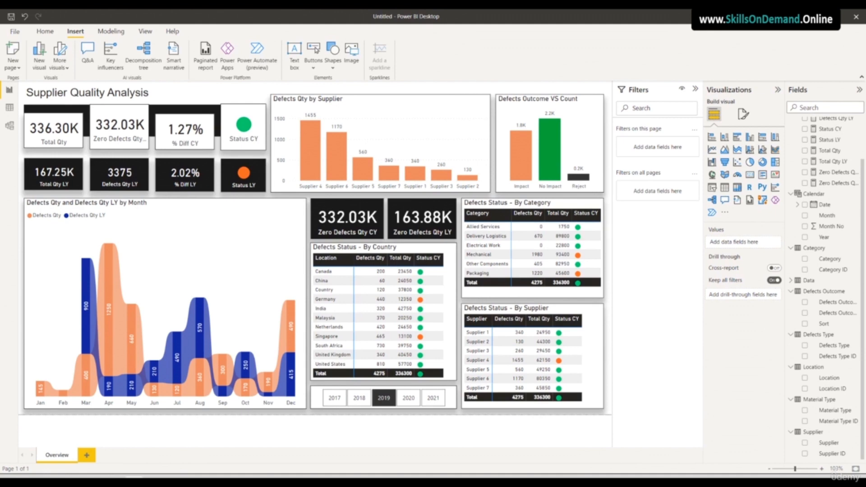
Add a new report page and name it Top/Bottom Analysis
{"action": "left_click", "coordinate": [87, 455]}
{"action": "double_click", "coordinate": [92, 455]}
{"action": "type", "text": "Top"}
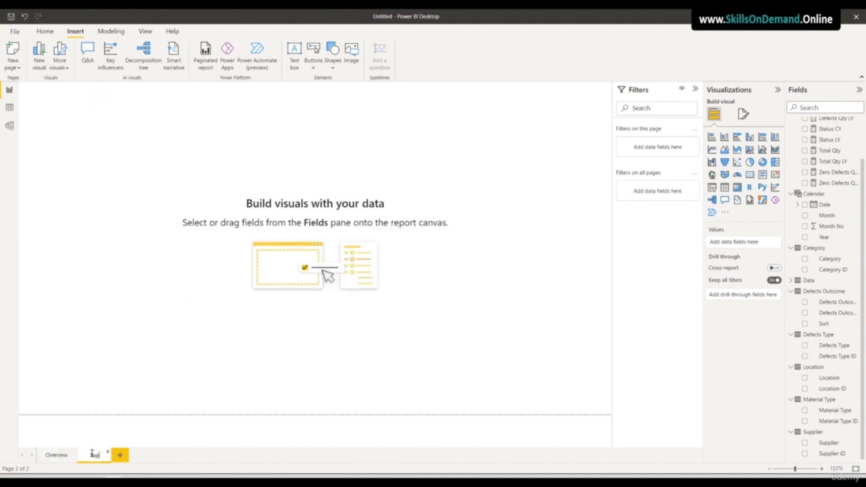
{"action": "type", "text": "/"}
{"action": "type", "text": "Bottom"}
{"action": "type", "text": " Anal"}
{"action": "type", "text": "y"}
{"action": "type", "text": "sis"}
{"action": "left_click", "coordinate": [71, 375]}
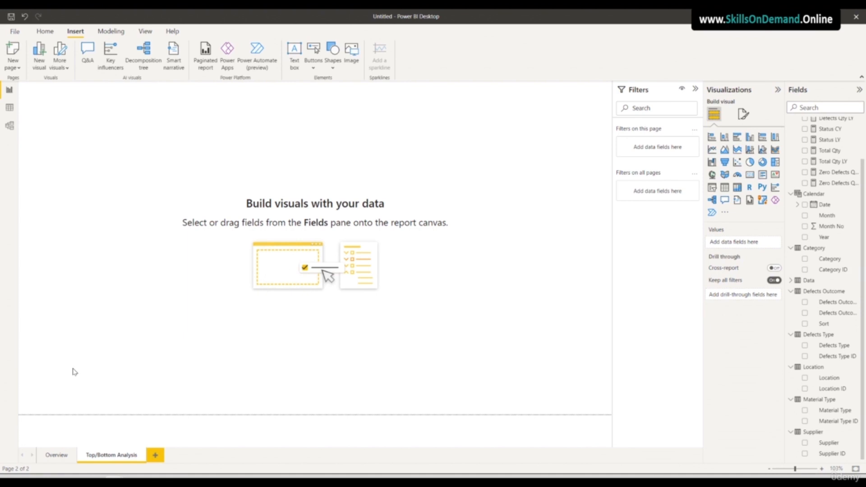
Insert a scatter chart, move it slightly down the page, and use Category and Defects Type as its values
{"action": "left_click", "coordinate": [738, 164]}
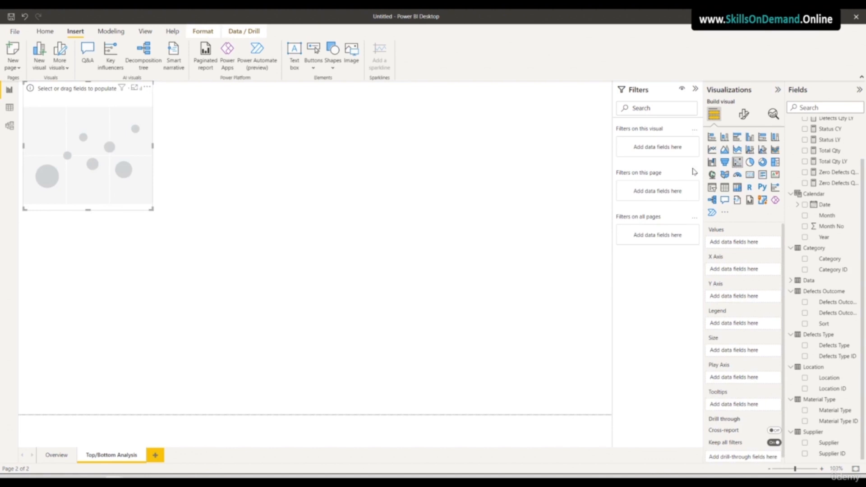
{"action": "left_click_drag", "start_coordinate": [116, 190], "coordinate": [116, 198]}
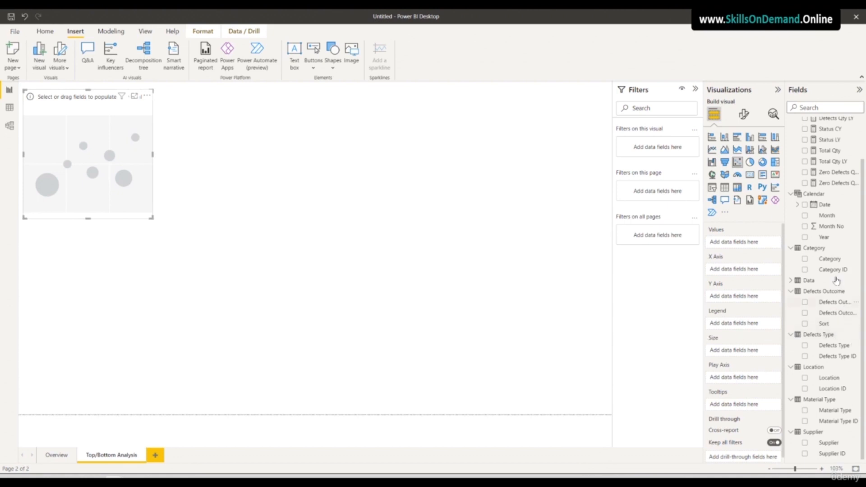
{"action": "left_click_drag", "start_coordinate": [831, 260], "coordinate": [748, 242]}
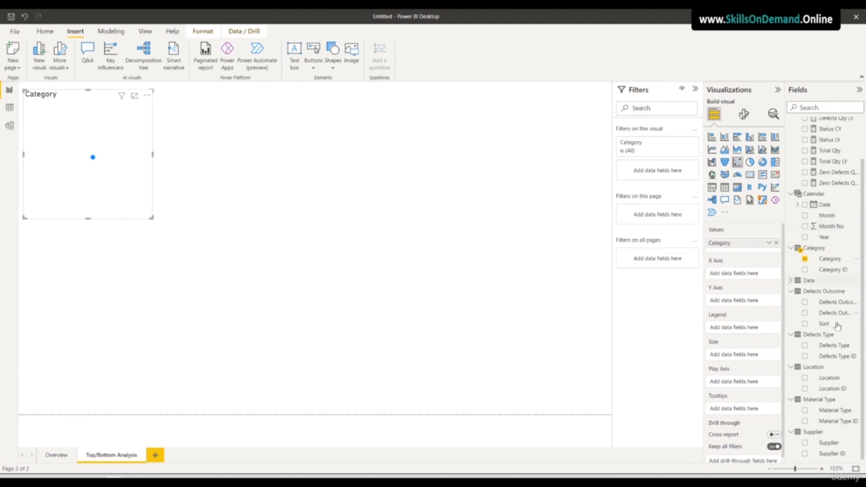
{"action": "left_click_drag", "start_coordinate": [836, 345], "coordinate": [743, 253]}
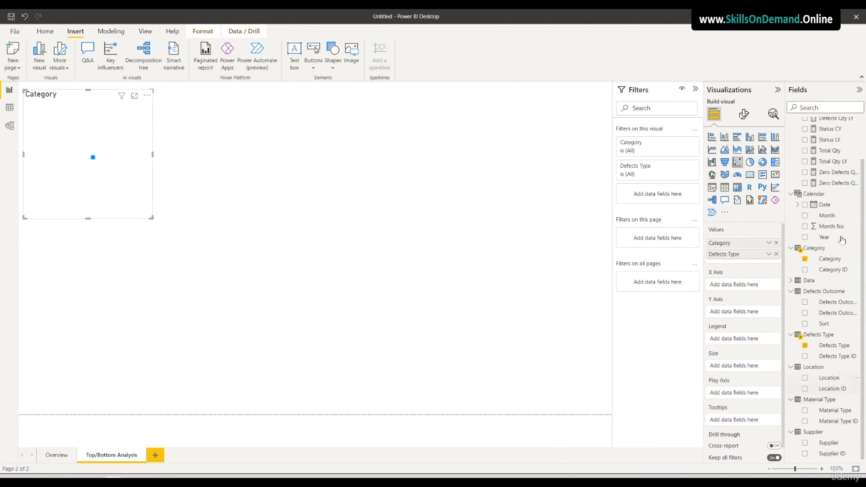
Assign the Defects Qty measure to the scatter chart's X axis and Category to its legend
{"action": "scroll", "coordinate": [845, 168], "scroll_direction": "up", "scroll_amount": 3}
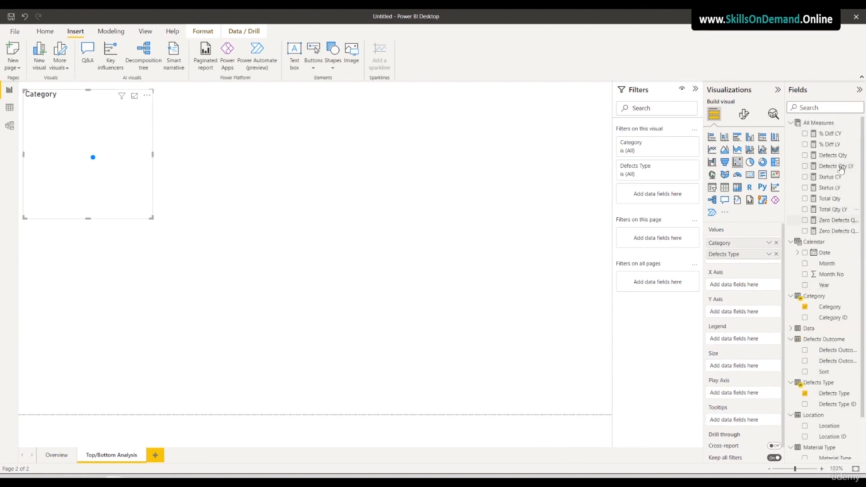
{"action": "left_click_drag", "start_coordinate": [834, 156], "coordinate": [760, 286]}
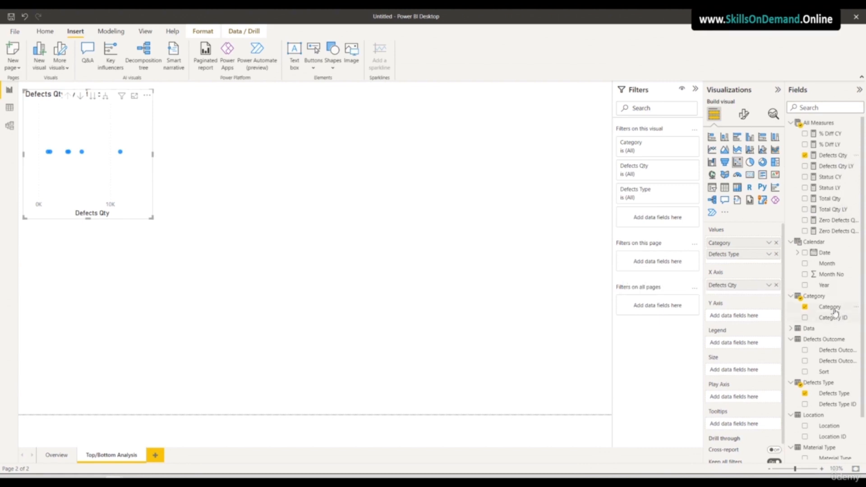
{"action": "left_click_drag", "start_coordinate": [830, 307], "coordinate": [749, 345]}
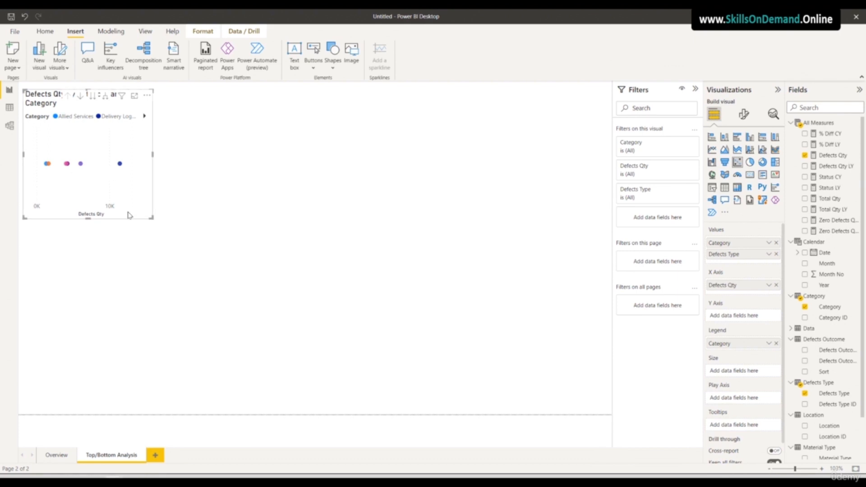
Set the scatter chart's background effect color to black
{"action": "left_click", "coordinate": [744, 114]}
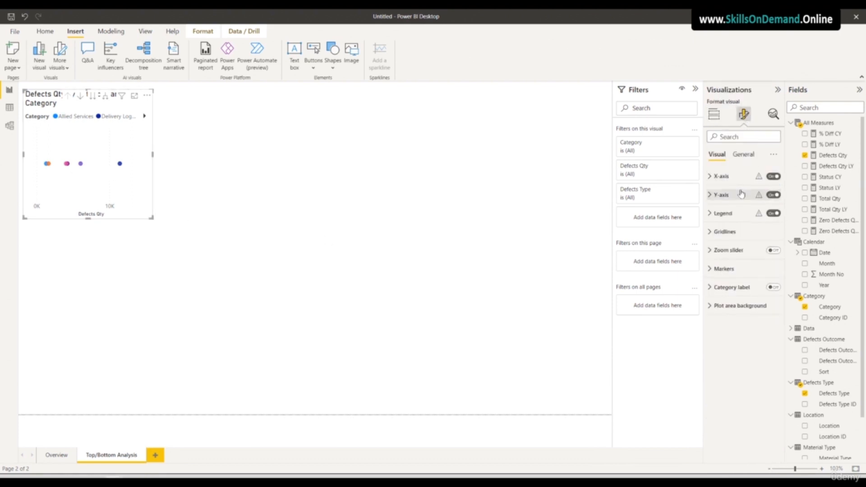
{"action": "left_click", "coordinate": [749, 157]}
{"action": "left_click", "coordinate": [734, 213]}
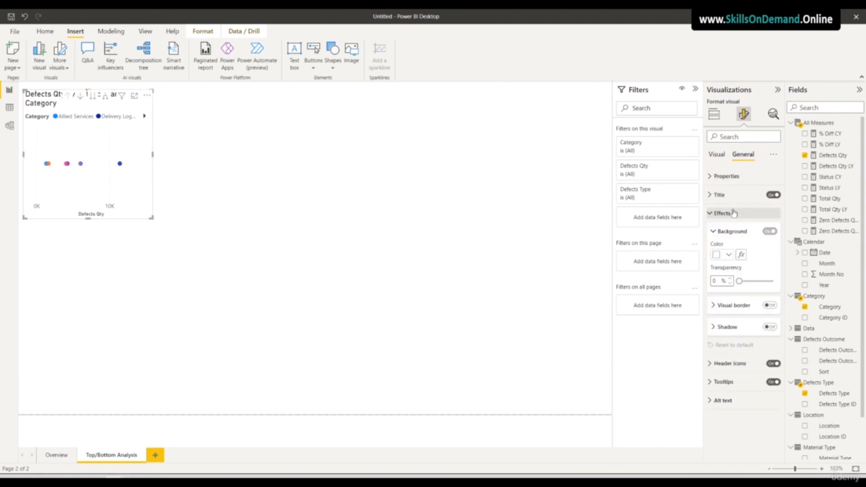
{"action": "left_click", "coordinate": [729, 255]}
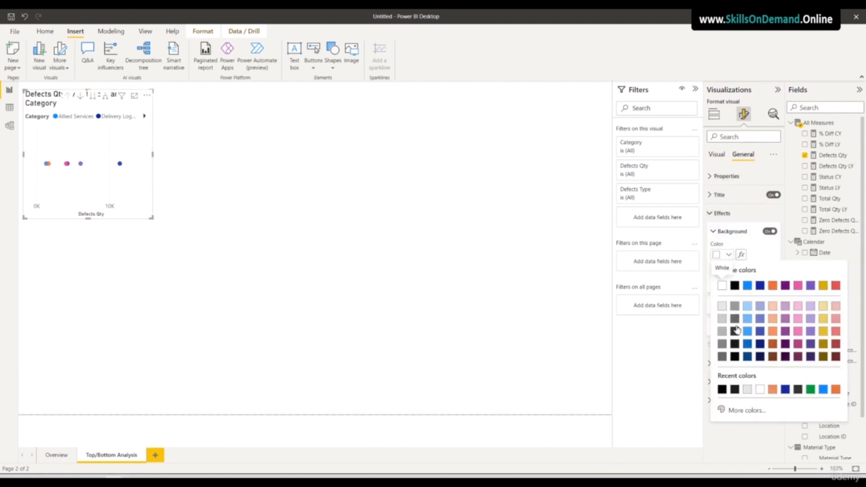
{"action": "left_click", "coordinate": [735, 284]}
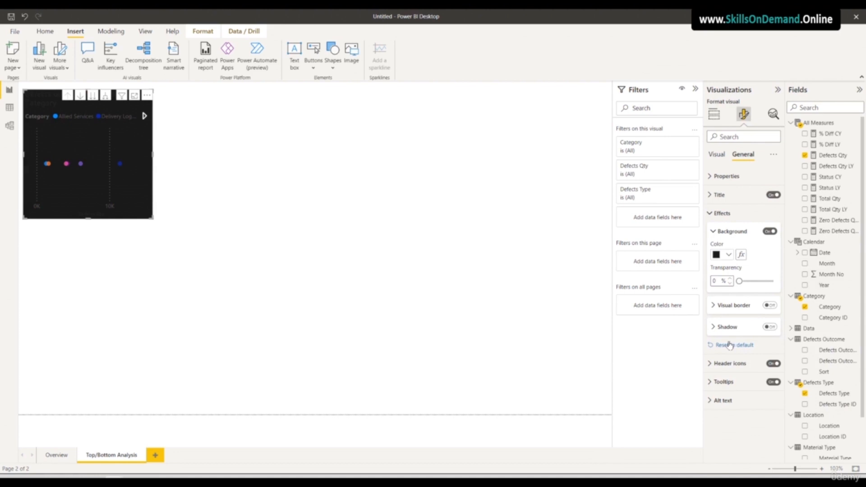
Format the scatter chart's X-axis values with the DIN font, size 10, in white
{"action": "left_click", "coordinate": [717, 154]}
{"action": "left_click", "coordinate": [720, 176]}
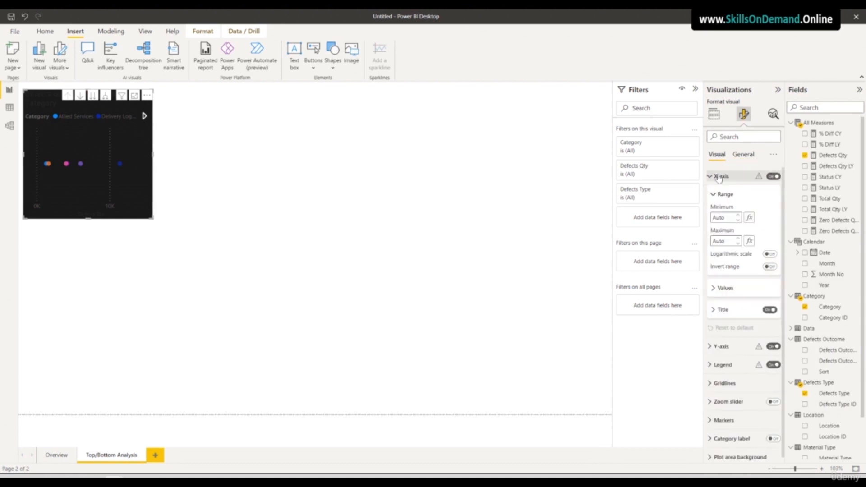
{"action": "left_click", "coordinate": [737, 290]}
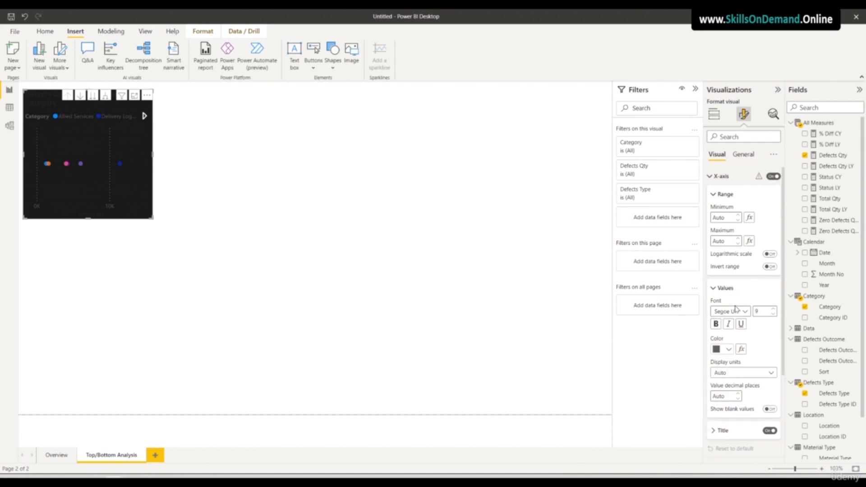
{"action": "left_click", "coordinate": [733, 311]}
{"action": "left_click", "coordinate": [731, 344]}
{"action": "left_click", "coordinate": [728, 349]}
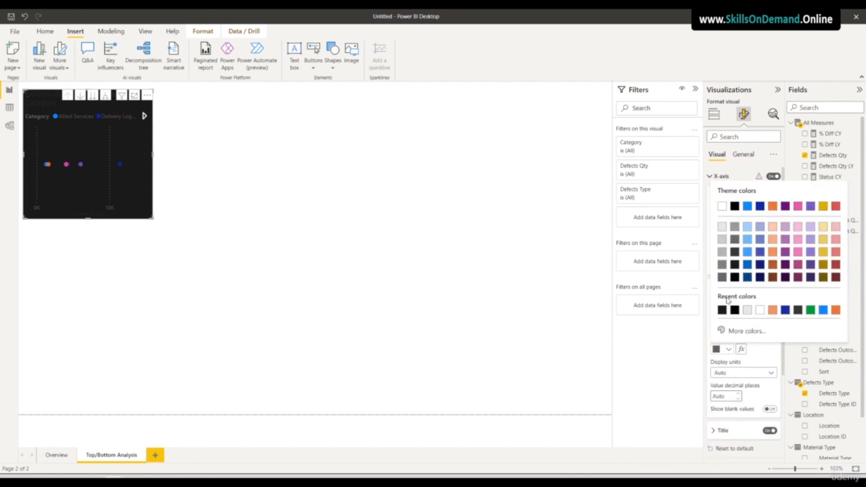
{"action": "left_click", "coordinate": [724, 231]}
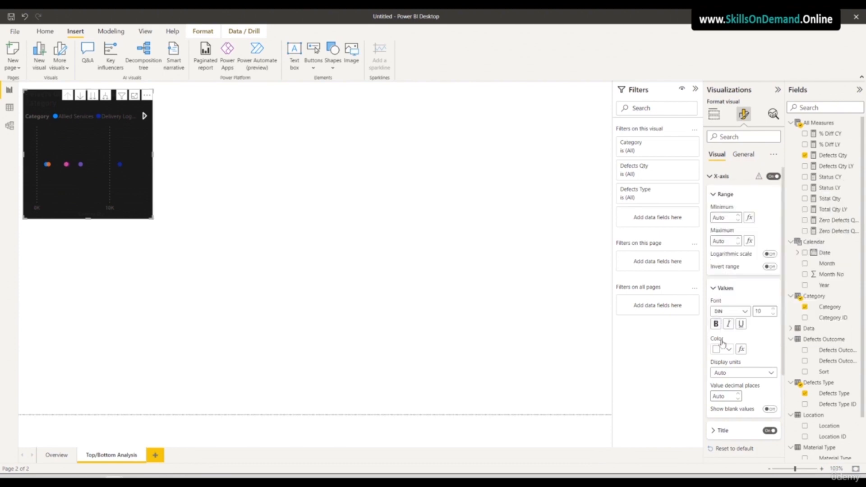
Set the color of the scatter chart's X-axis title to white
{"action": "scroll", "coordinate": [744, 386], "scroll_direction": "down", "scroll_amount": 3}
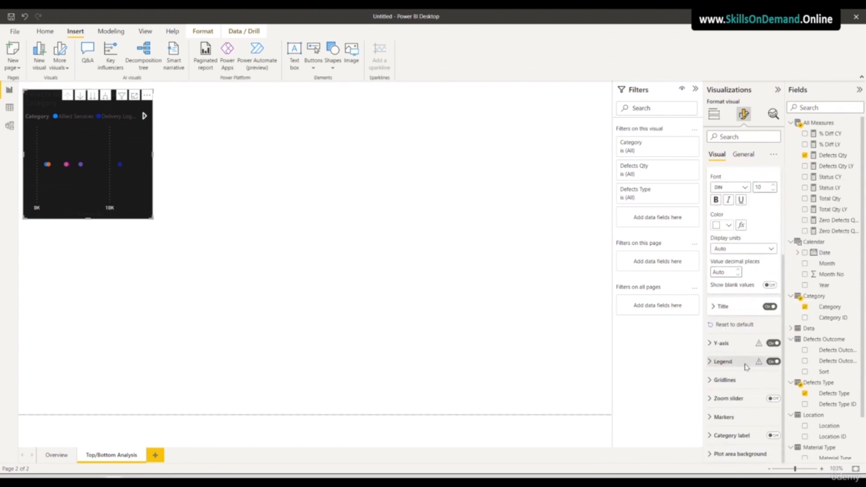
{"action": "left_click", "coordinate": [724, 308]}
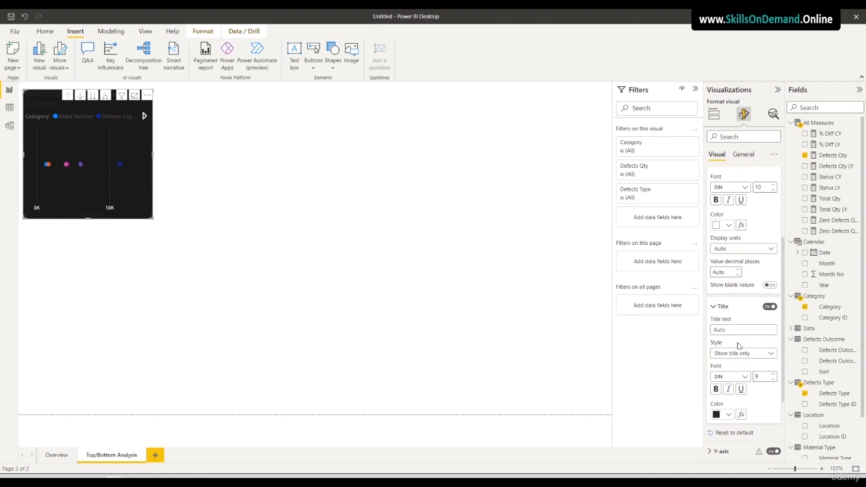
{"action": "left_click", "coordinate": [722, 414]}
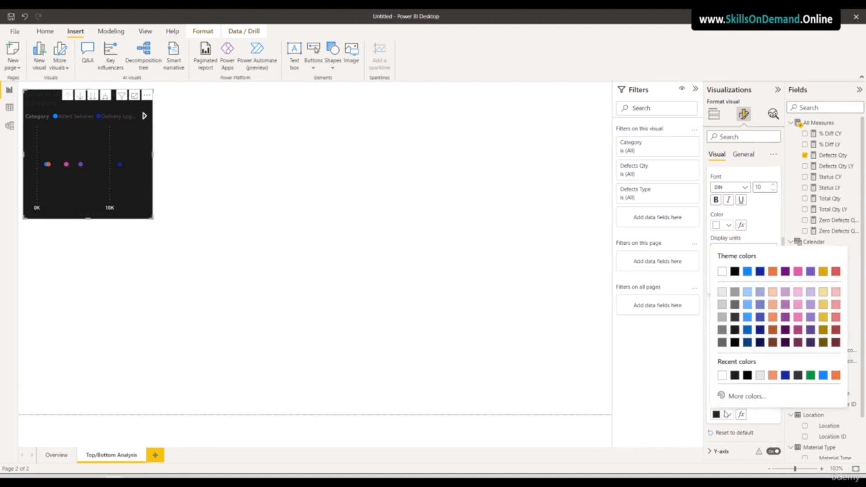
{"action": "left_click", "coordinate": [720, 272]}
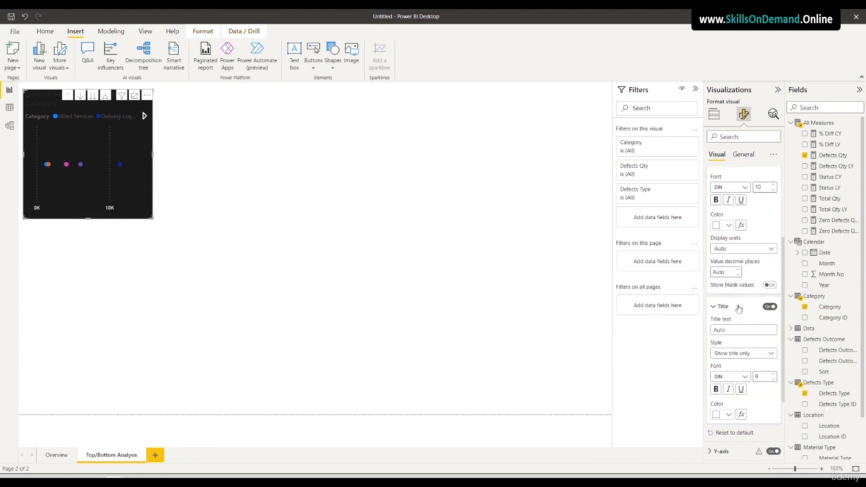
Format the scatter chart's Y-axis values with the DIN font, size 10, in white
{"action": "scroll", "coordinate": [747, 379], "scroll_direction": "down", "scroll_amount": 3}
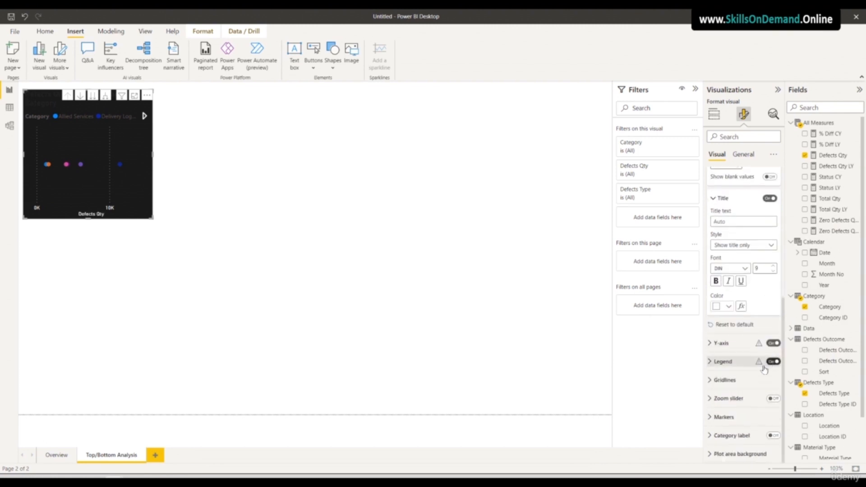
{"action": "left_click", "coordinate": [720, 345]}
{"action": "scroll", "coordinate": [723, 345], "scroll_direction": "down", "scroll_amount": 3}
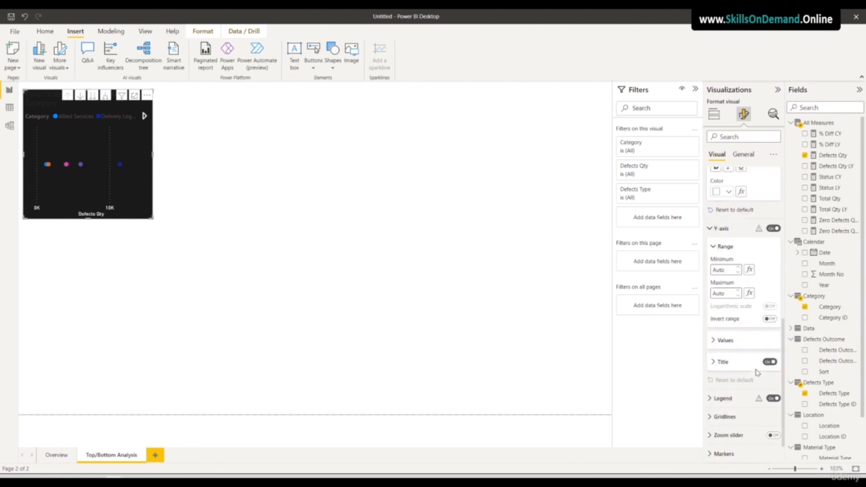
{"action": "left_click", "coordinate": [726, 328]}
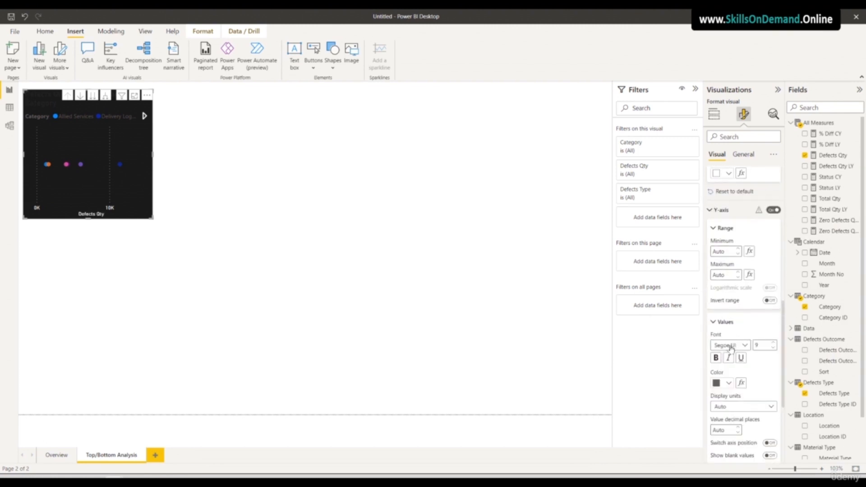
{"action": "left_click", "coordinate": [727, 345]}
{"action": "left_click", "coordinate": [722, 229]}
{"action": "left_click", "coordinate": [772, 342]}
{"action": "left_click", "coordinate": [727, 382]}
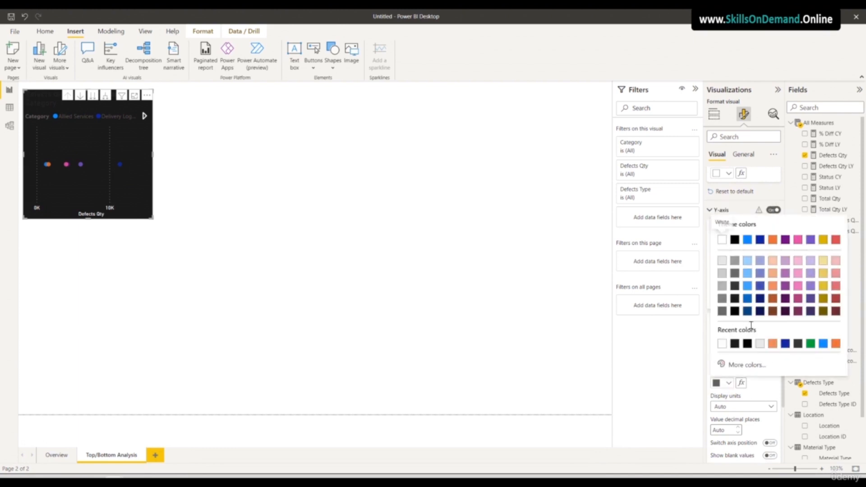
{"action": "left_click", "coordinate": [724, 243]}
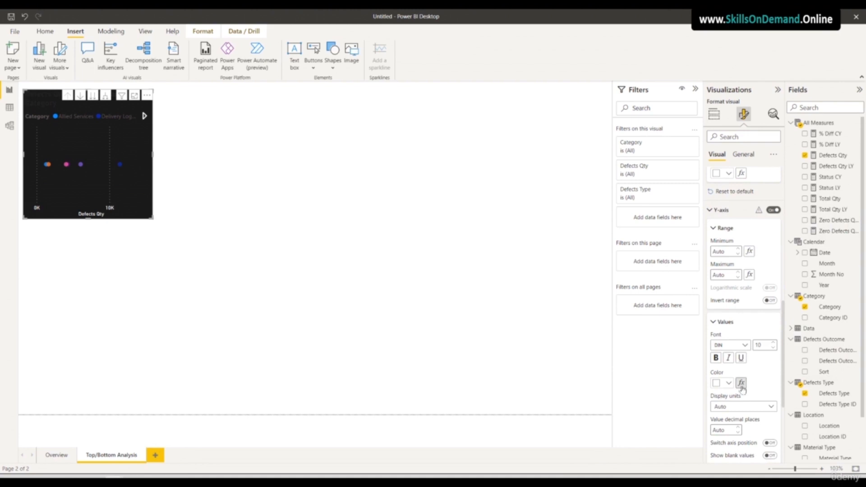
Set the color of the scatter chart's Y-axis title to white
{"action": "scroll", "coordinate": [729, 357], "scroll_direction": "down", "scroll_amount": 3}
{"action": "left_click", "coordinate": [724, 325]}
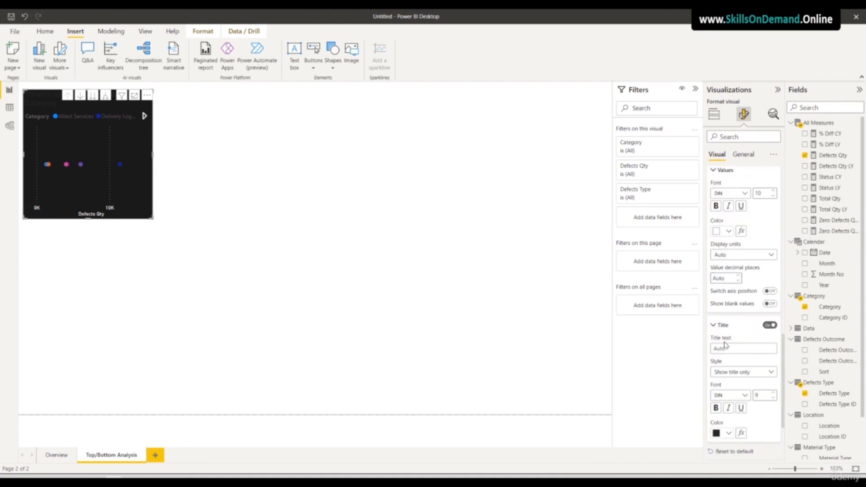
{"action": "scroll", "coordinate": [733, 398], "scroll_direction": "down", "scroll_amount": 2}
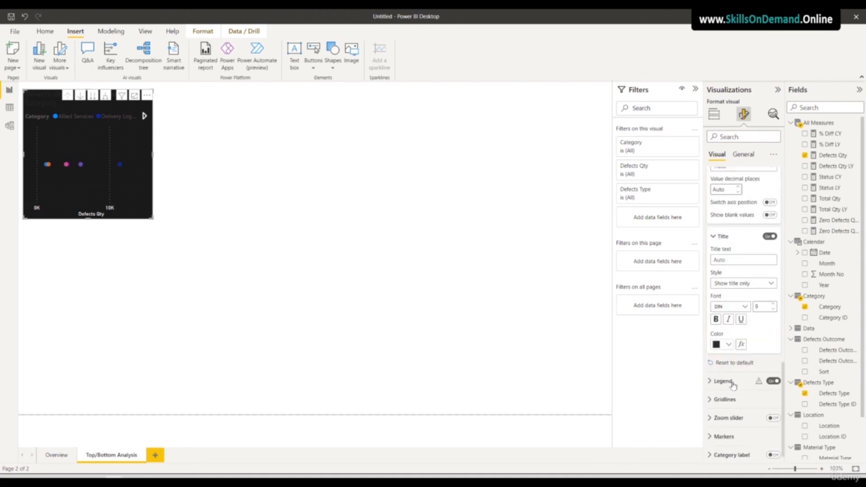
{"action": "left_click", "coordinate": [727, 345]}
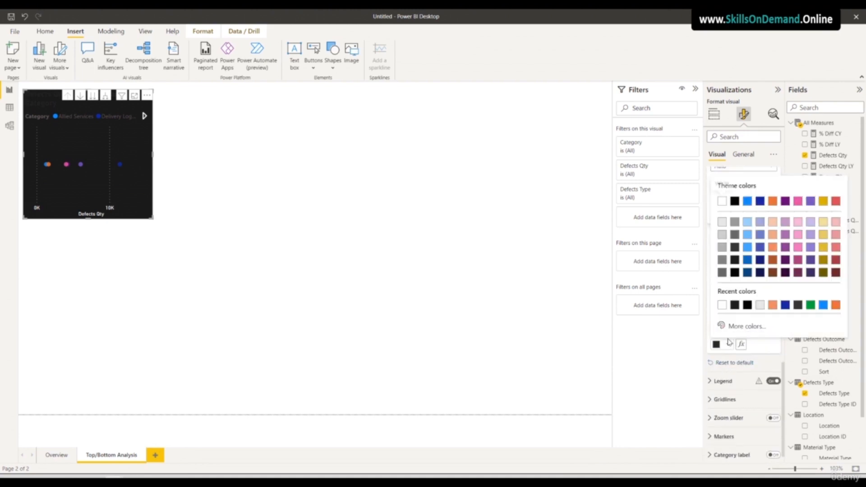
{"action": "left_click", "coordinate": [721, 201]}
Format the scatter chart's legend text with the DIN font, size 10, in white
{"action": "left_click", "coordinate": [722, 381]}
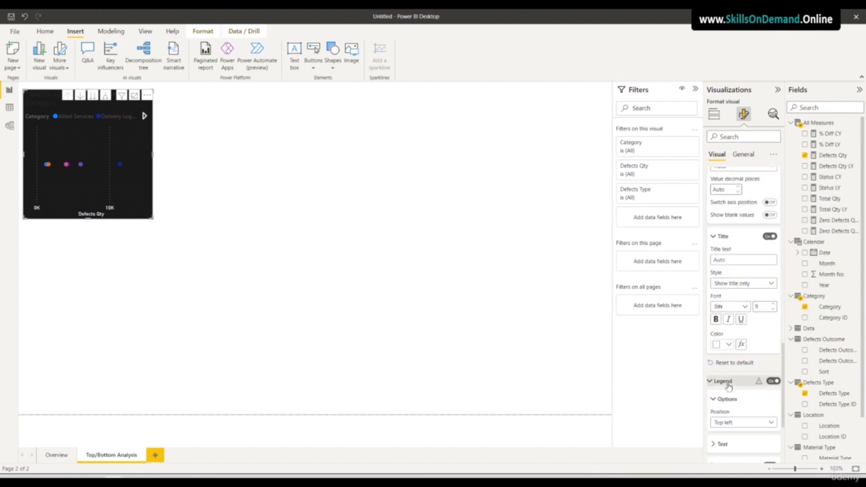
{"action": "scroll", "coordinate": [739, 397], "scroll_direction": "down", "scroll_amount": 2}
{"action": "scroll", "coordinate": [739, 398], "scroll_direction": "down", "scroll_amount": 1}
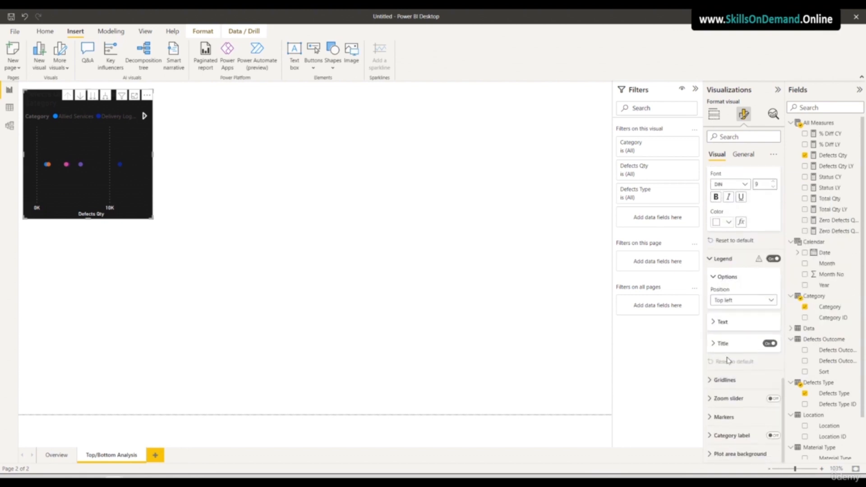
{"action": "left_click", "coordinate": [722, 322]}
{"action": "left_click", "coordinate": [733, 347]}
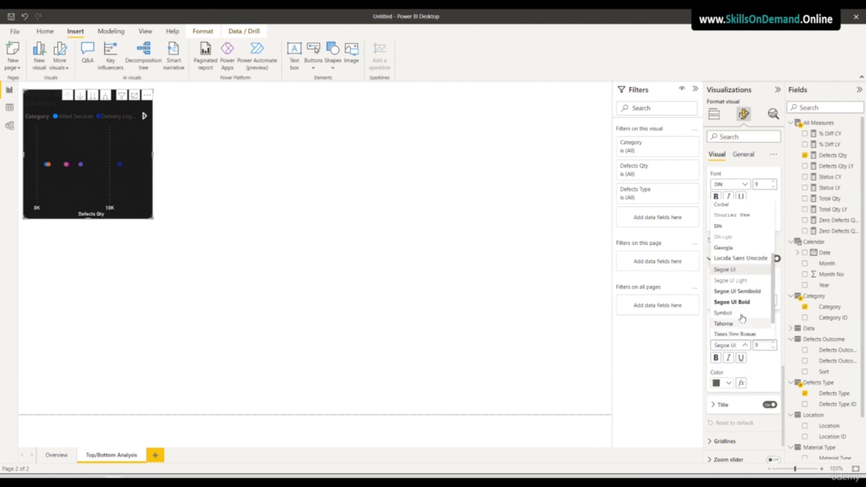
{"action": "left_click", "coordinate": [721, 227]}
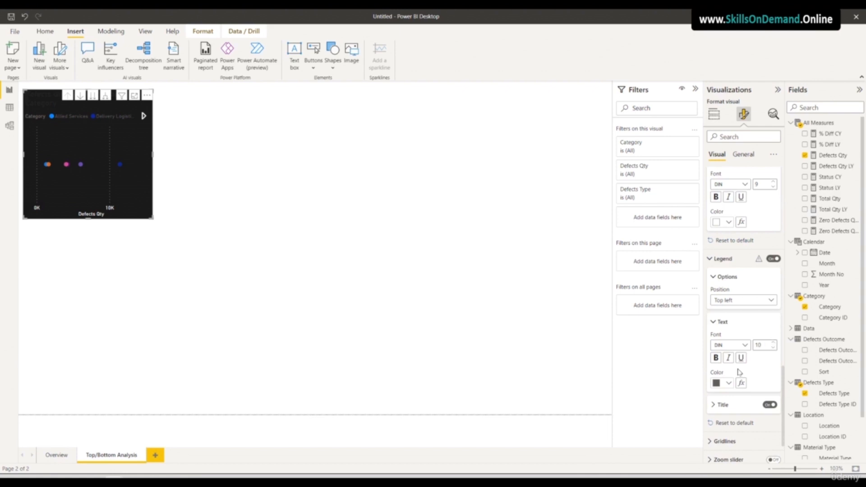
{"action": "scroll", "coordinate": [739, 374], "scroll_direction": "down", "scroll_amount": 2}
{"action": "left_click", "coordinate": [729, 345]}
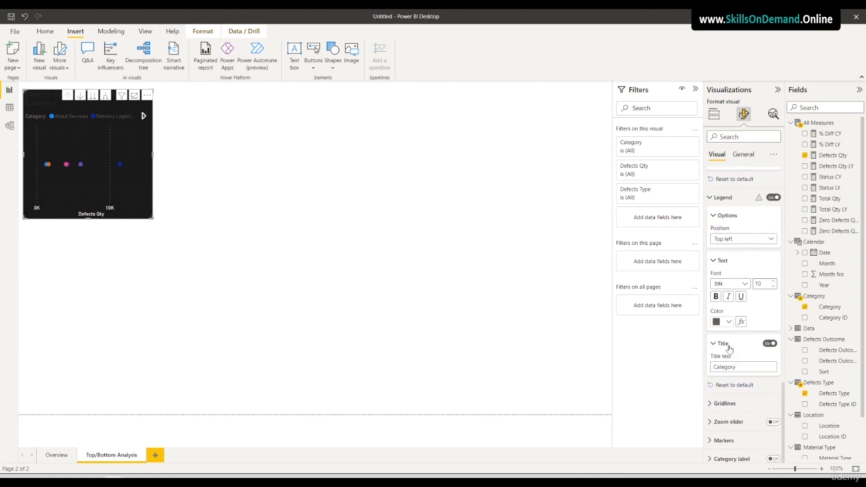
{"action": "scroll", "coordinate": [732, 386], "scroll_direction": "down", "scroll_amount": 1}
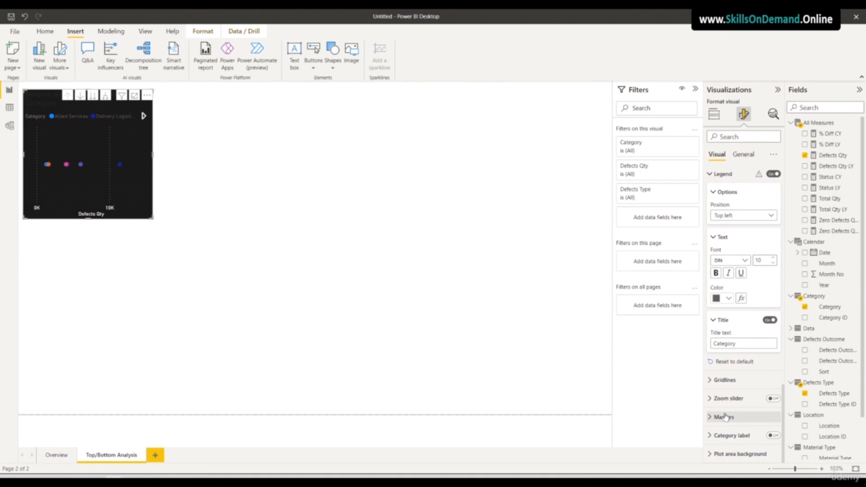
{"action": "left_click", "coordinate": [728, 298]}
{"action": "left_click", "coordinate": [722, 329]}
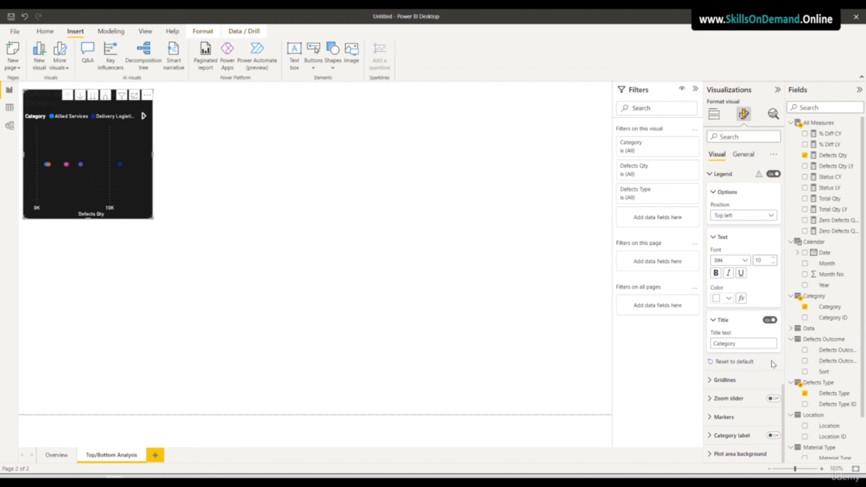
{"action": "scroll", "coordinate": [757, 349], "scroll_direction": "up", "scroll_amount": 5}
{"action": "scroll", "coordinate": [756, 349], "scroll_direction": "up", "scroll_amount": 3}
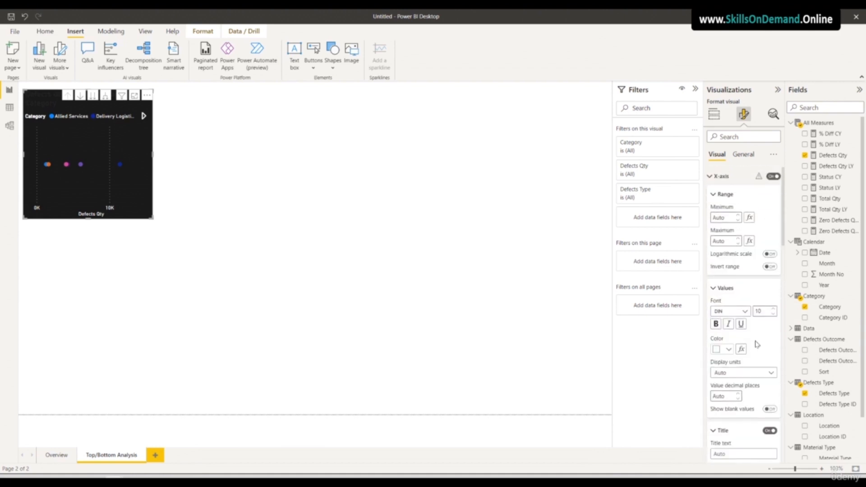
Reword the scatter chart's title to cover Defects Qty & Downtime, and set it to white text at size 12
{"action": "left_click", "coordinate": [743, 155]}
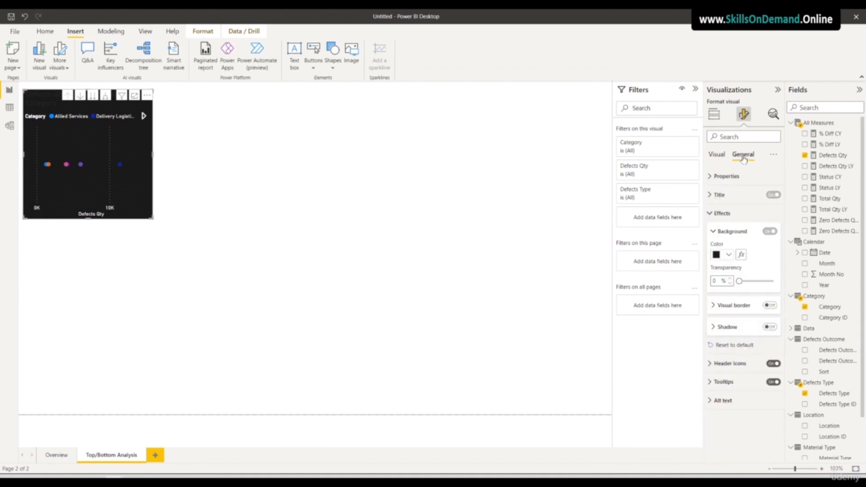
{"action": "left_click", "coordinate": [728, 196]}
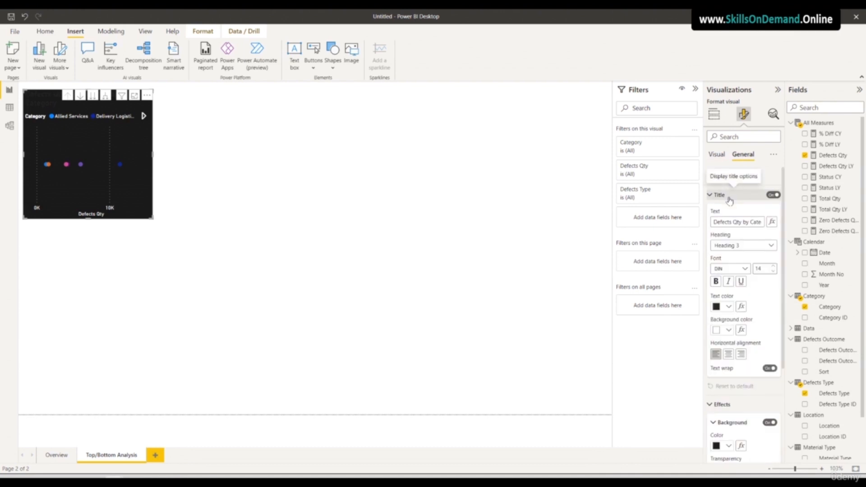
{"action": "left_click_drag", "start_coordinate": [745, 222], "coordinate": [822, 225]}
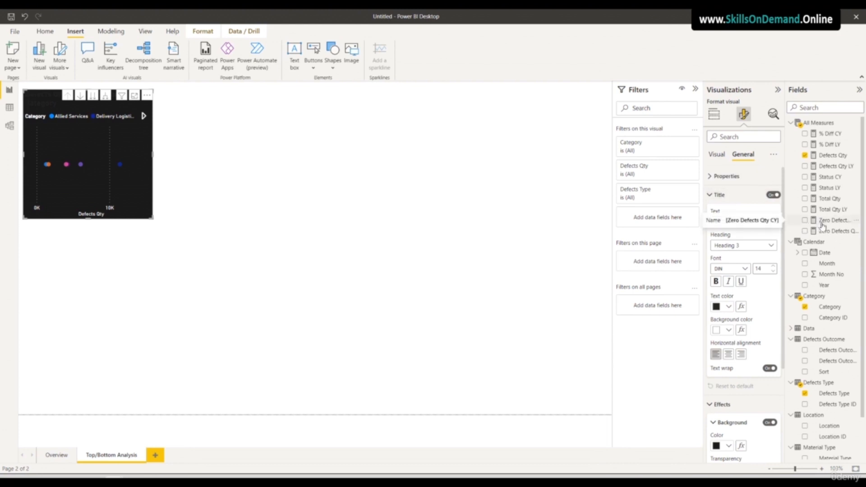
{"action": "key", "text": "BackSpace"}
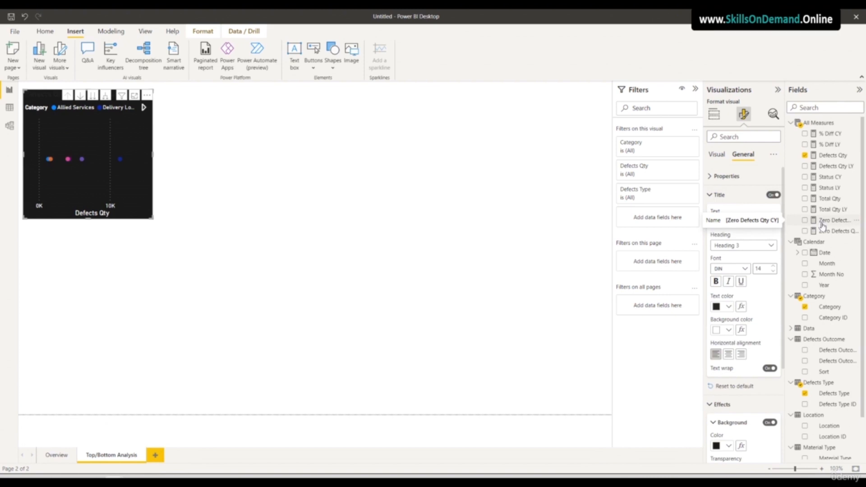
{"action": "left_click", "coordinate": [725, 307]}
{"action": "left_click", "coordinate": [722, 163]}
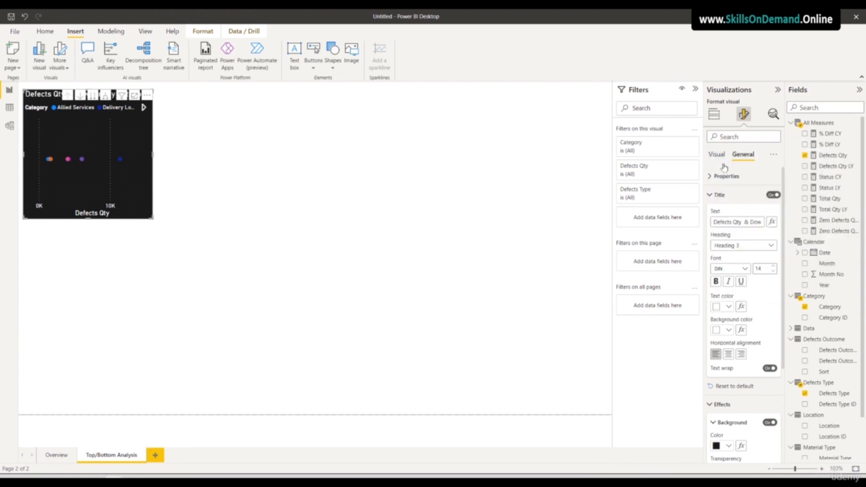
{"action": "left_click", "coordinate": [773, 272]}
{"action": "left_click", "coordinate": [773, 271]}
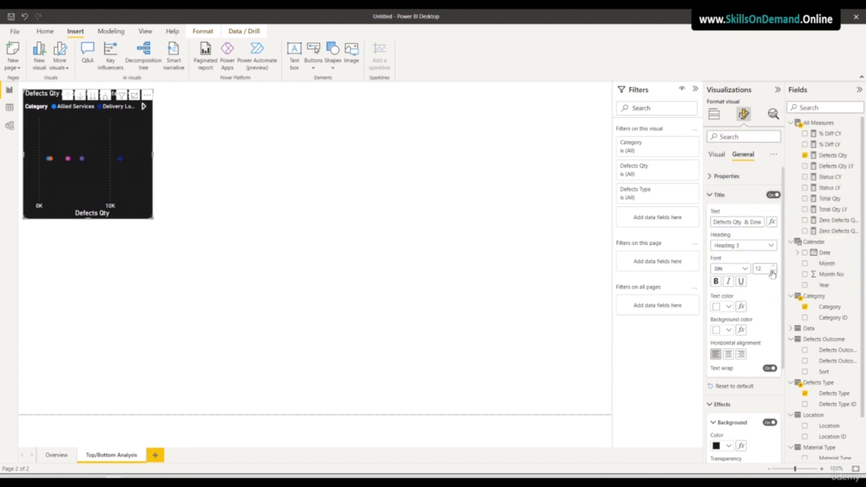
Correct the chart title to "Defects Qty & Downtime by Category" and widen the chart until every legend category fits
{"action": "left_click_drag", "start_coordinate": [153, 154], "coordinate": [201, 158]}
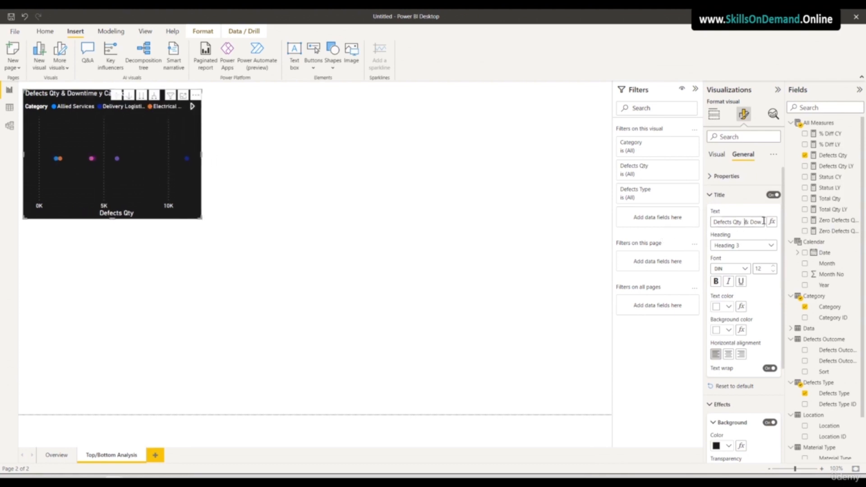
{"action": "key", "text": "Right"}
{"action": "key", "text": "Right"}
{"action": "key", "text": "Right"}
{"action": "key", "text": "Right"}
{"action": "key", "text": "Right"}
{"action": "key", "text": "Right"}
{"action": "key", "text": "Right"}
{"action": "key", "text": "Right"}
{"action": "key", "text": "Right"}
{"action": "key", "text": "Right"}
{"action": "key", "text": "Right"}
{"action": "key", "text": "Right"}
{"action": "key", "text": "Right"}
{"action": "key", "text": "Right"}
{"action": "key", "text": "Right"}
{"action": "key", "text": "Right"}
{"action": "key", "text": "Right"}
{"action": "key", "text": "Right"}
{"action": "key", "text": "Right"}
{"action": "key", "text": "Right"}
{"action": "key", "text": "Right"}
{"action": "left_click_drag", "start_coordinate": [202, 153], "coordinate": [293, 162]}
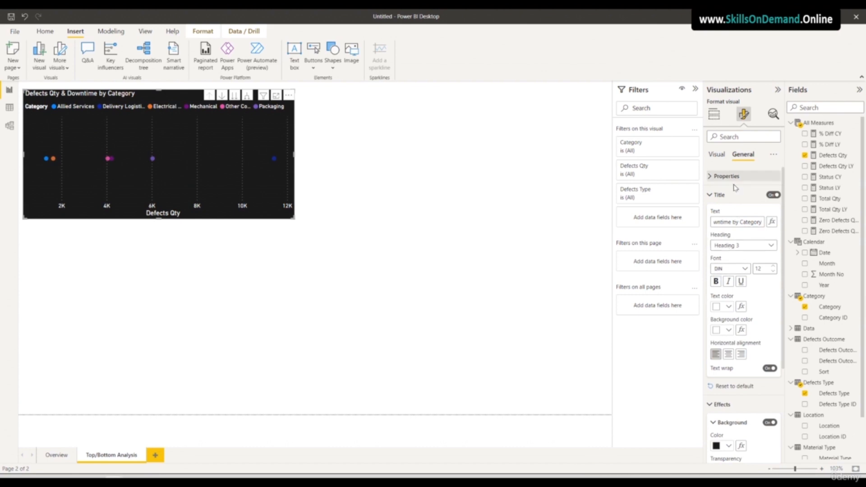
Set the font size of the scatter chart's X-axis values and X-axis title to 9
{"action": "left_click", "coordinate": [717, 154]}
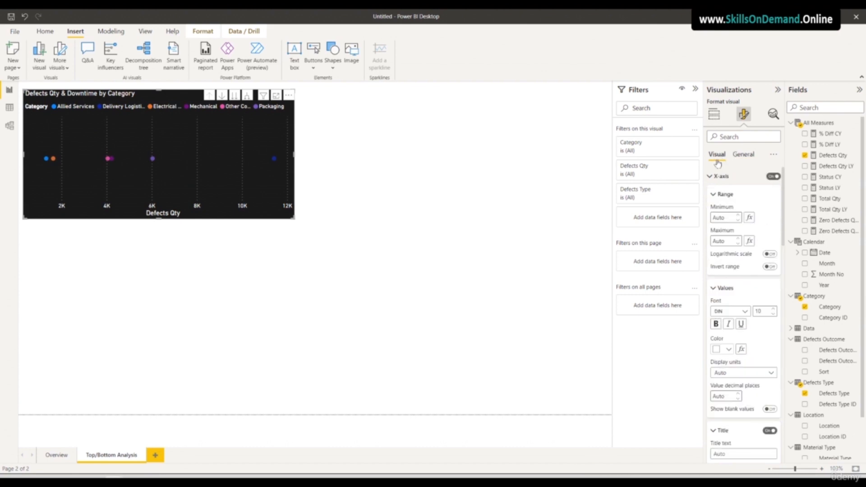
{"action": "left_click", "coordinate": [773, 315]}
{"action": "scroll", "coordinate": [759, 401], "scroll_direction": "down", "scroll_amount": 4}
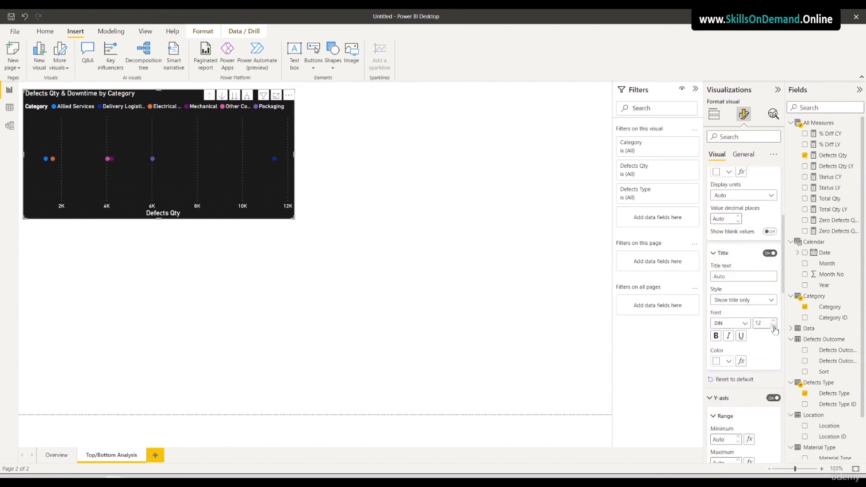
{"action": "left_click", "coordinate": [773, 327]}
{"action": "left_click", "coordinate": [774, 327]}
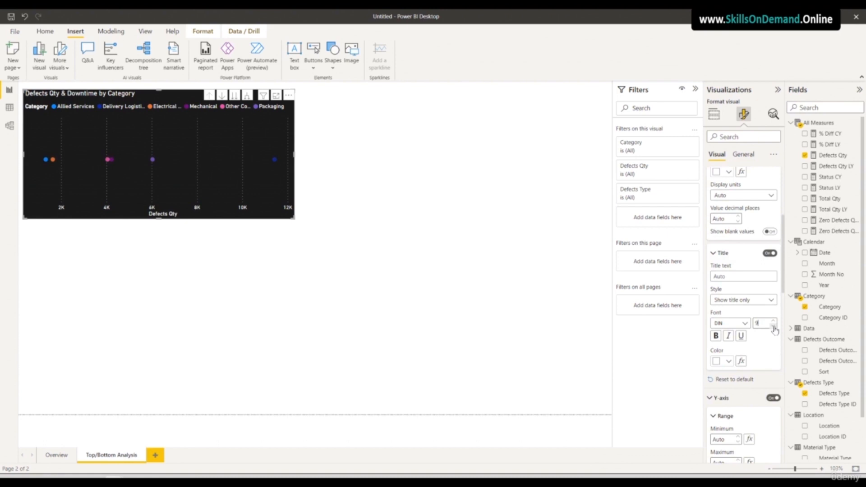
Set the font size of the scatter chart's Y-axis values and Y-axis title to 9
{"action": "scroll", "coordinate": [764, 356], "scroll_direction": "down", "scroll_amount": 4}
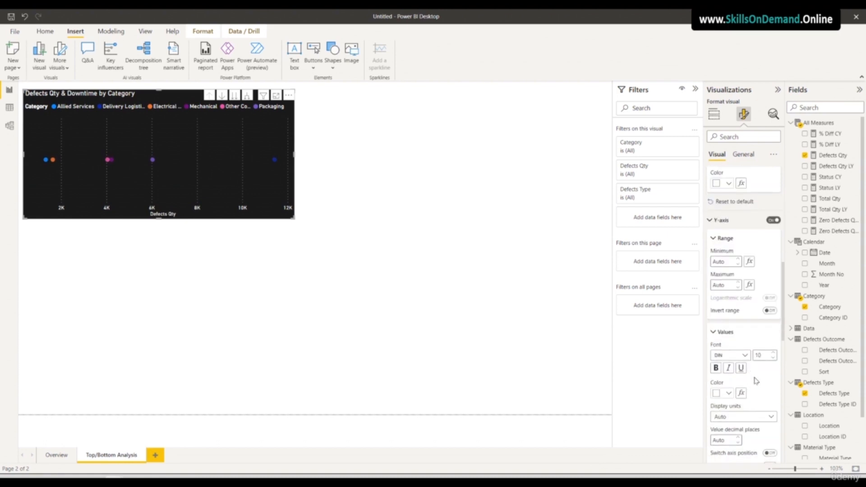
{"action": "left_click", "coordinate": [773, 358]}
{"action": "scroll", "coordinate": [755, 382], "scroll_direction": "down", "scroll_amount": 5}
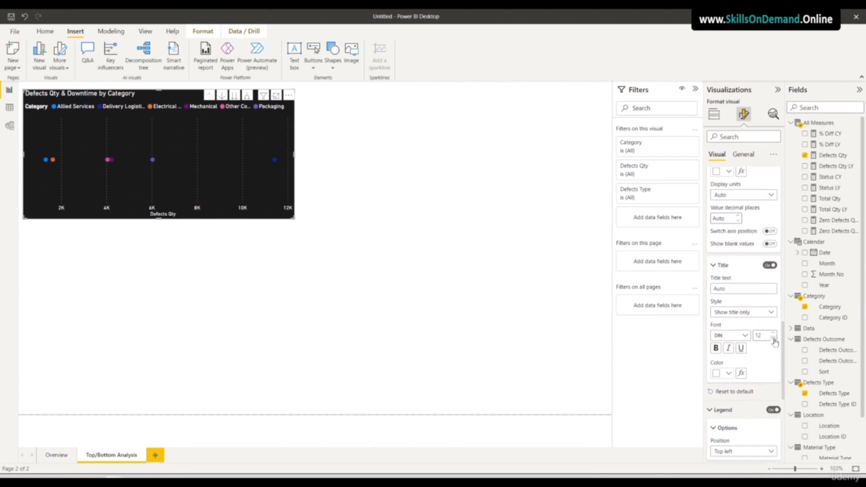
{"action": "left_click", "coordinate": [775, 342]}
{"action": "left_click", "coordinate": [774, 342]}
Set the font size of the scatter chart's legend text to 9
{"action": "scroll", "coordinate": [758, 387], "scroll_direction": "down", "scroll_amount": 1}
{"action": "scroll", "coordinate": [758, 387], "scroll_direction": "down", "scroll_amount": 2}
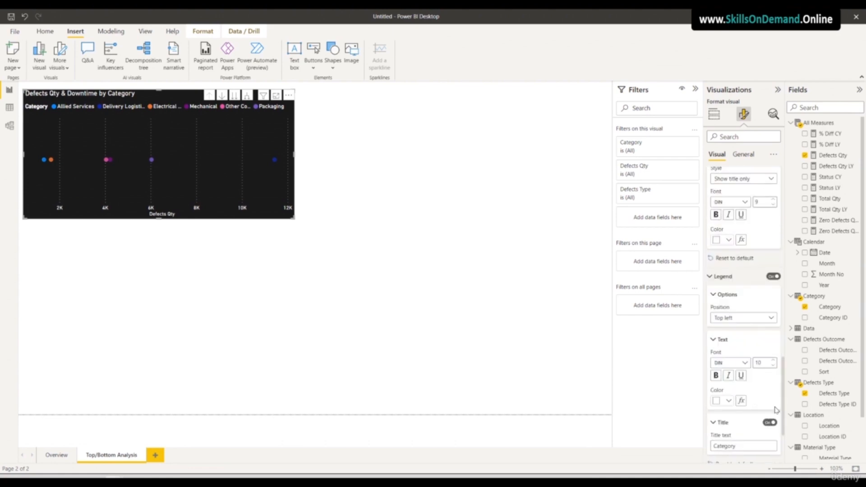
{"action": "left_click", "coordinate": [774, 366]}
{"action": "scroll", "coordinate": [750, 405], "scroll_direction": "down", "scroll_amount": 2}
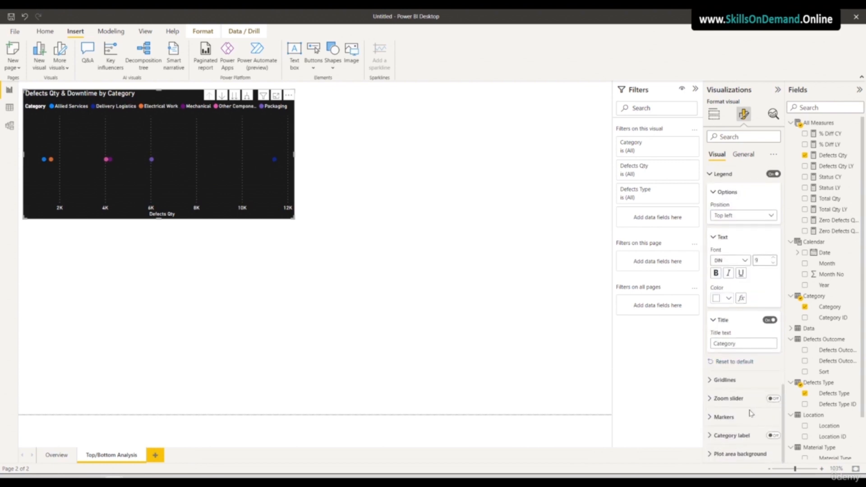
Try scatter marker sizes of 50 and -10, and settle on a size of 85 for all series
{"action": "left_click", "coordinate": [724, 418]}
{"action": "scroll", "coordinate": [739, 419], "scroll_direction": "down", "scroll_amount": 5}
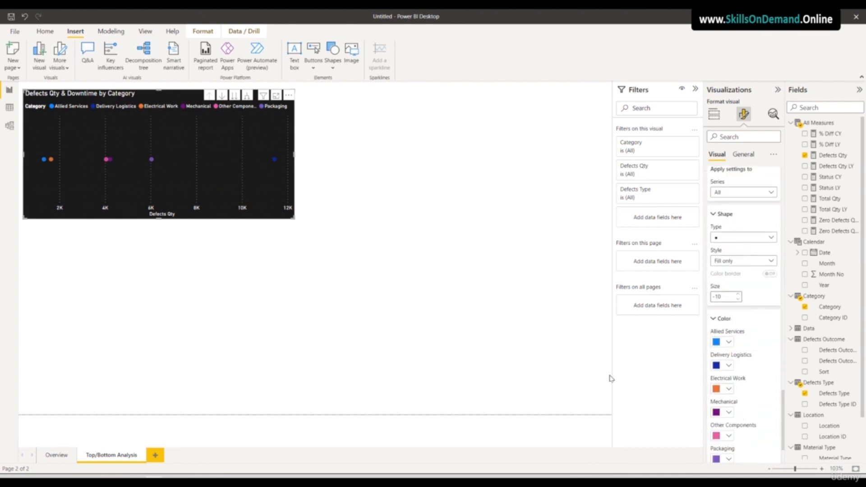
{"action": "double_click", "coordinate": [728, 298]}
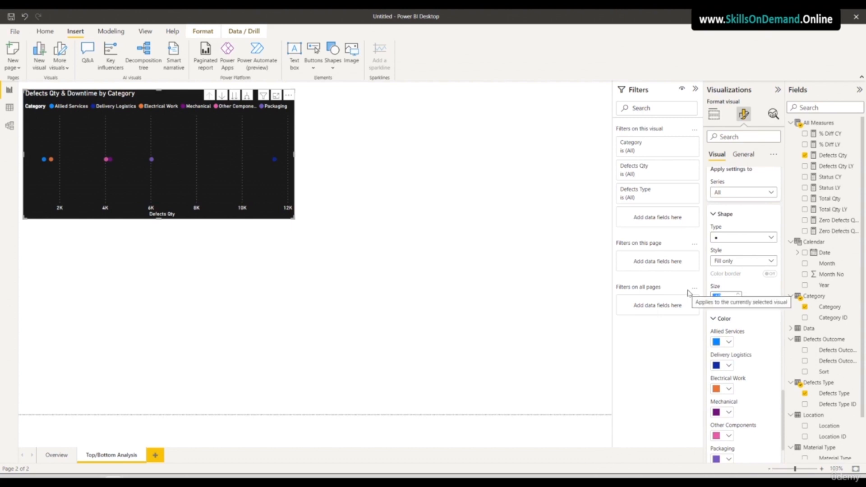
{"action": "type", "text": "50"}
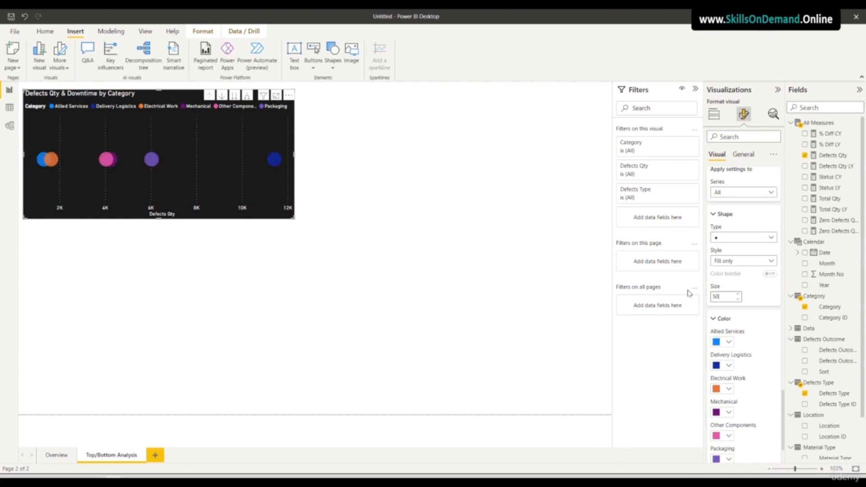
{"action": "key", "text": "BackSpace"}
{"action": "key", "text": "BackSpace"}
{"action": "type", "text": "-1"}
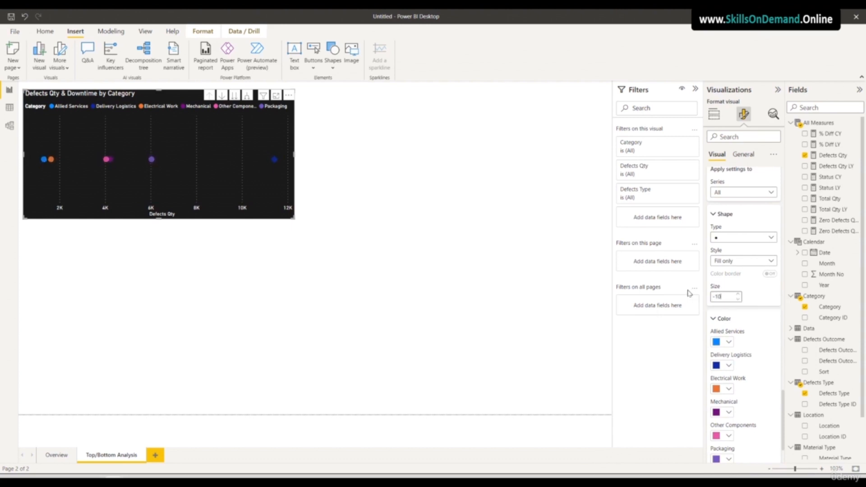
{"action": "type", "text": "00"}
{"action": "left_click_drag", "start_coordinate": [728, 296], "coordinate": [710, 297]}
{"action": "type", "text": "80"}
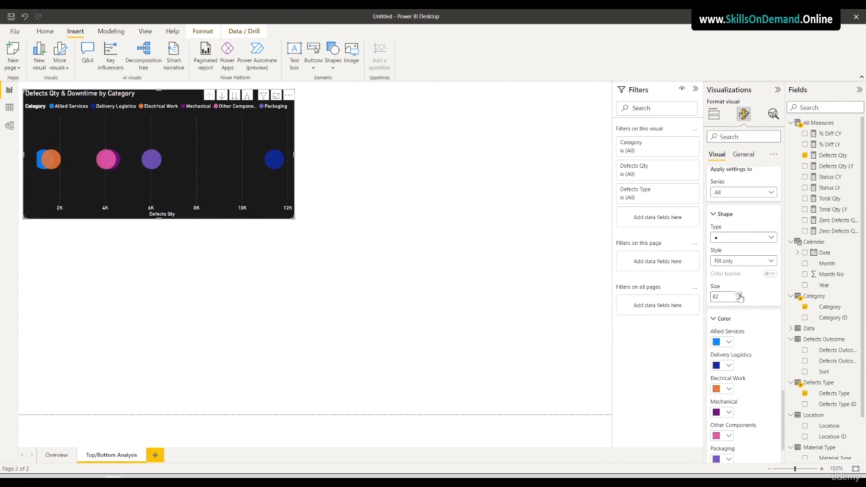
{"action": "left_click", "coordinate": [740, 295]}
{"action": "left_click", "coordinate": [740, 295]}
{"action": "left_click", "coordinate": [739, 295]}
{"action": "left_click", "coordinate": [739, 295]}
Try the Border only style on the scatter chart's markers and return the style to Fill only
{"action": "left_click", "coordinate": [269, 291]}
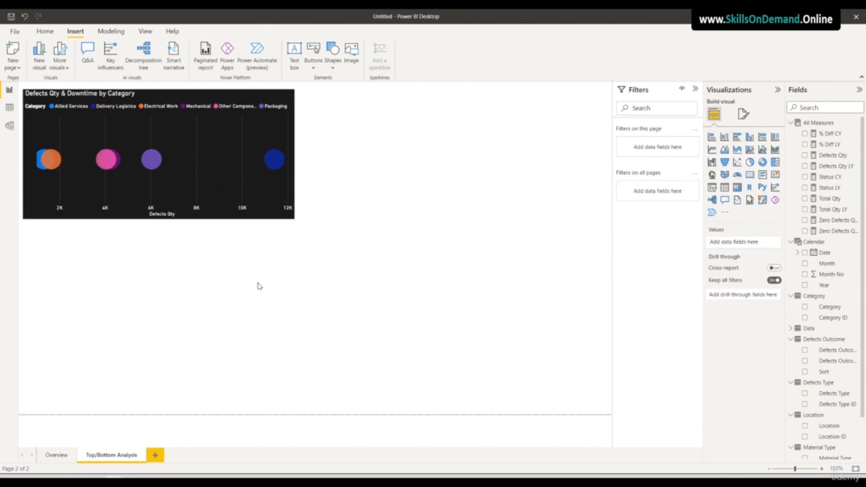
{"action": "left_click", "coordinate": [193, 216]}
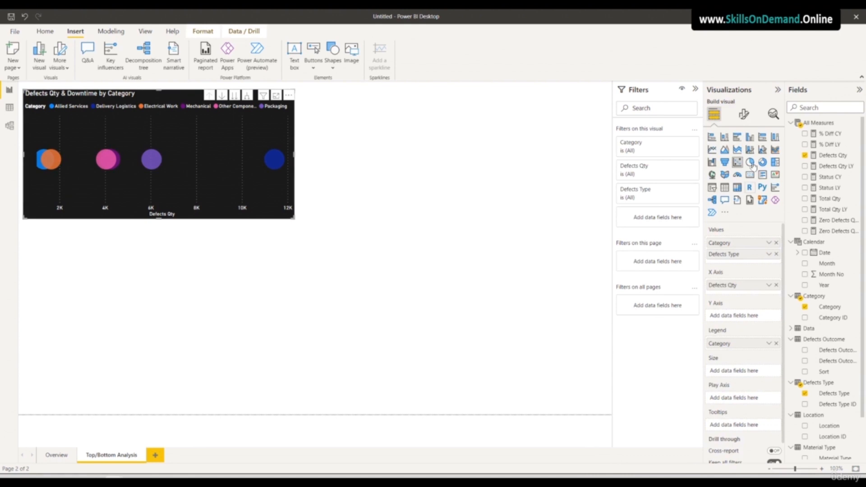
{"action": "left_click", "coordinate": [745, 116]}
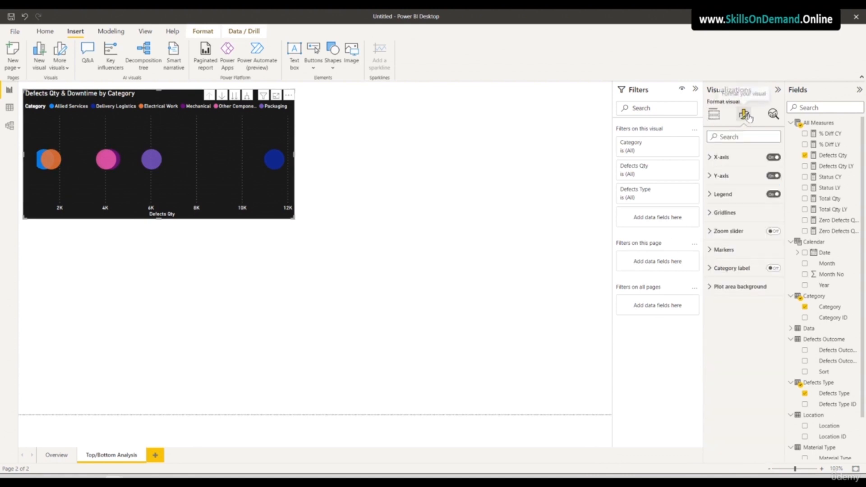
{"action": "left_click", "coordinate": [720, 270]}
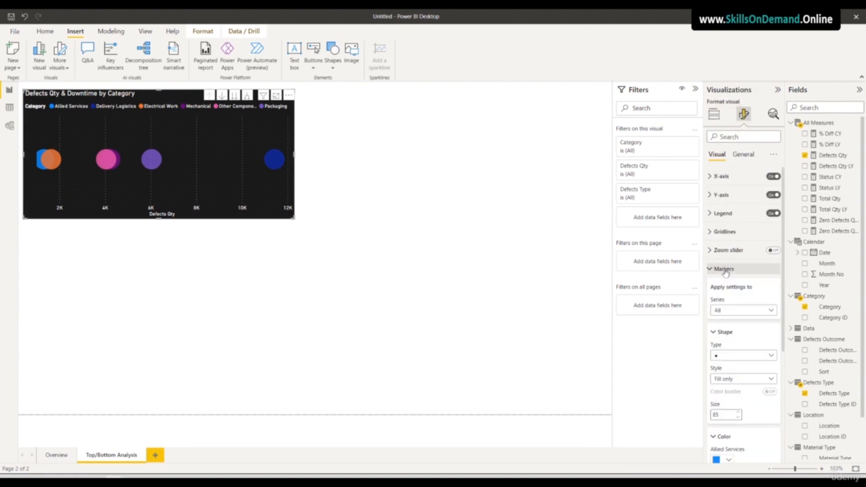
{"action": "scroll", "coordinate": [759, 295], "scroll_direction": "down", "scroll_amount": 1}
{"action": "scroll", "coordinate": [759, 296], "scroll_direction": "down", "scroll_amount": 1}
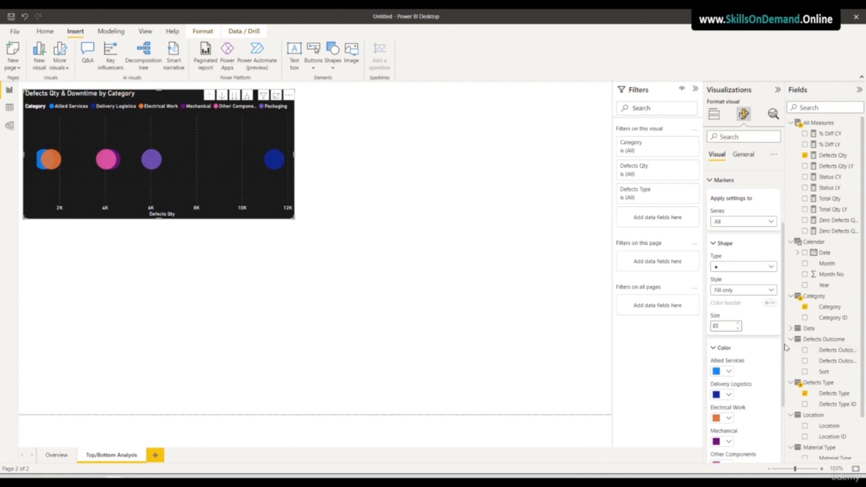
{"action": "left_click", "coordinate": [770, 291]}
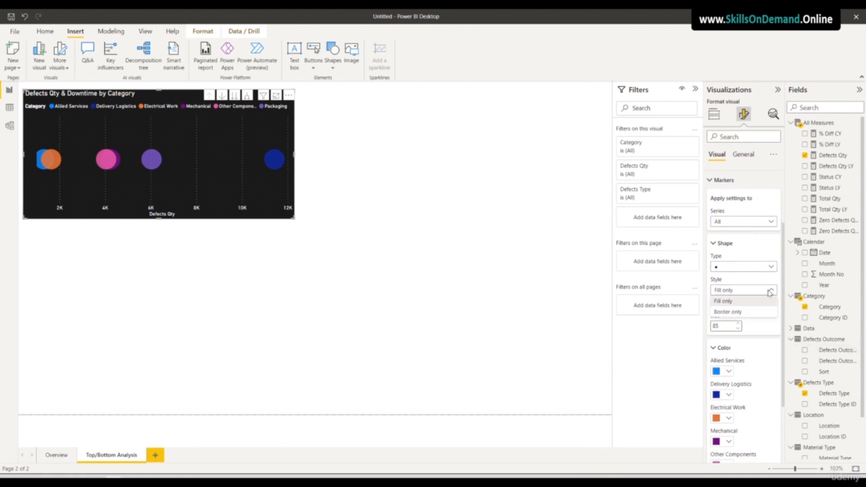
{"action": "left_click", "coordinate": [748, 313]}
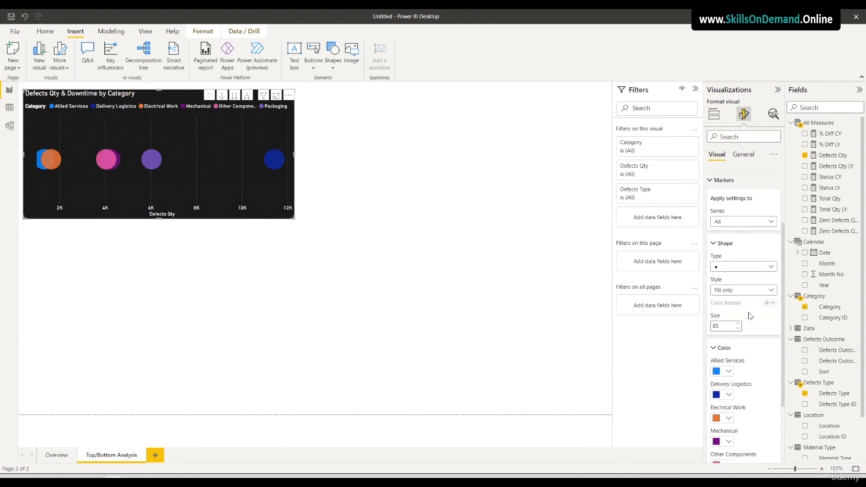
{"action": "left_click", "coordinate": [770, 290]}
{"action": "left_click", "coordinate": [749, 301]}
Set the marker color of the Mechanical category to green and of Other Components to light orange
{"action": "scroll", "coordinate": [771, 378], "scroll_direction": "down", "scroll_amount": 1}
{"action": "scroll", "coordinate": [772, 379], "scroll_direction": "down", "scroll_amount": 1}
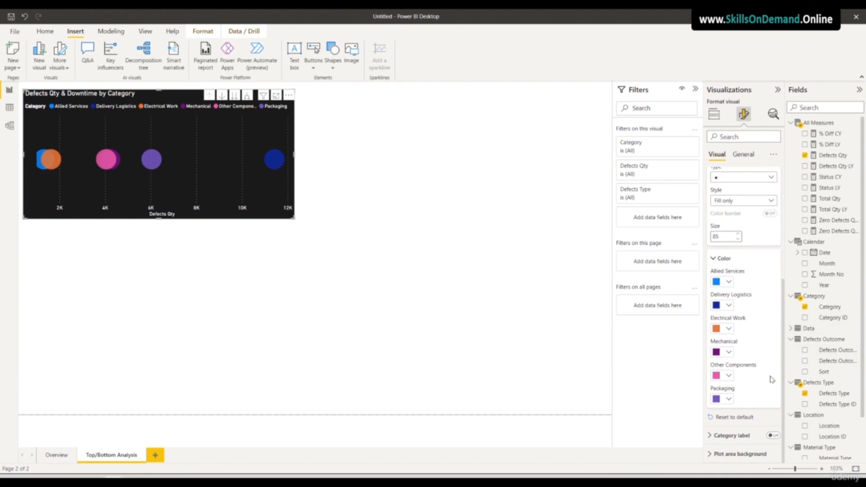
{"action": "left_click", "coordinate": [729, 352]}
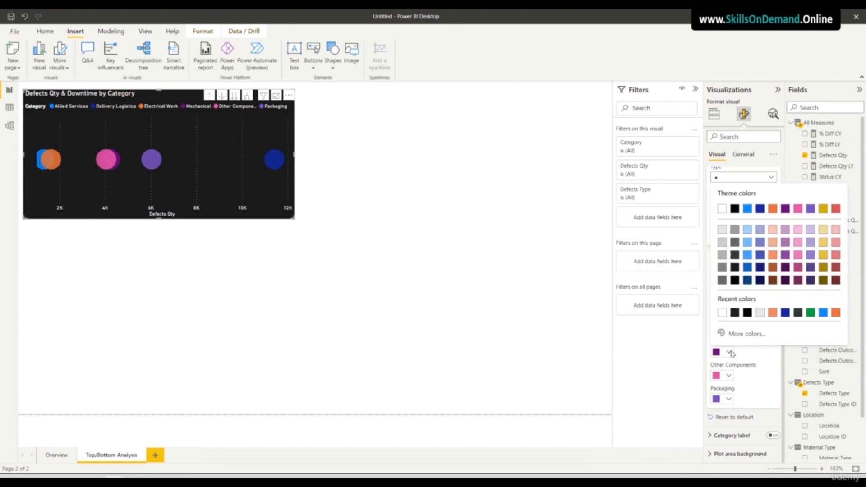
{"action": "left_click", "coordinate": [810, 312]}
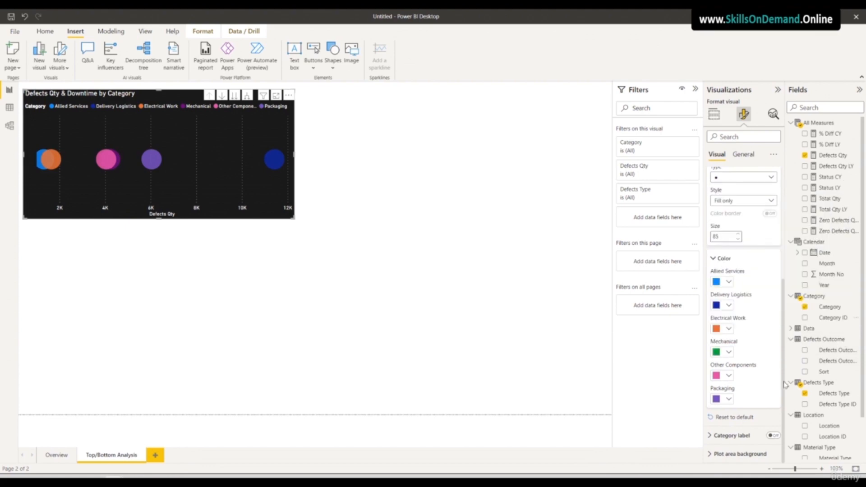
{"action": "left_click", "coordinate": [729, 376]}
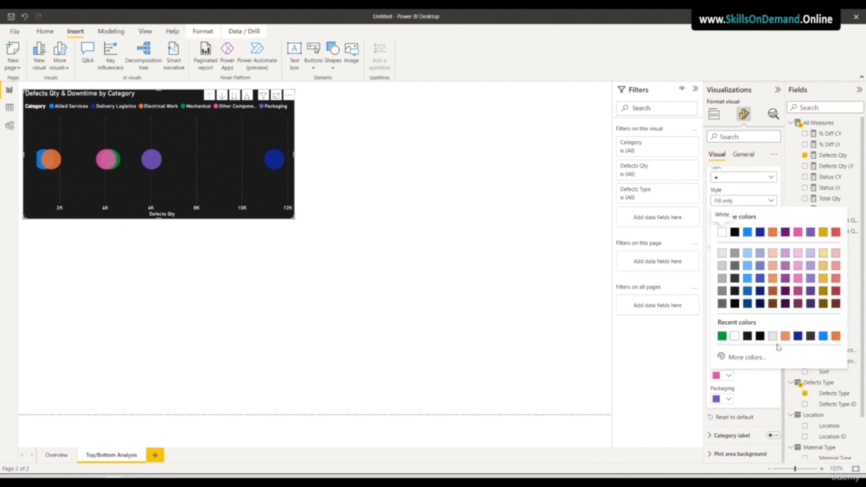
{"action": "left_click", "coordinate": [773, 267]}
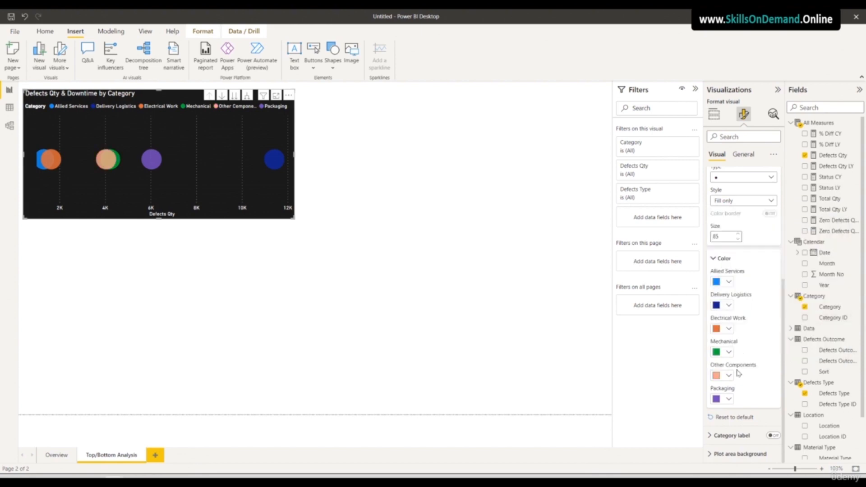
Set the scatter chart's marker colors to bright blue for Packaging, pale yellow for Allied Services and a light indigo for Delivery Logistics
{"action": "left_click", "coordinate": [727, 399]}
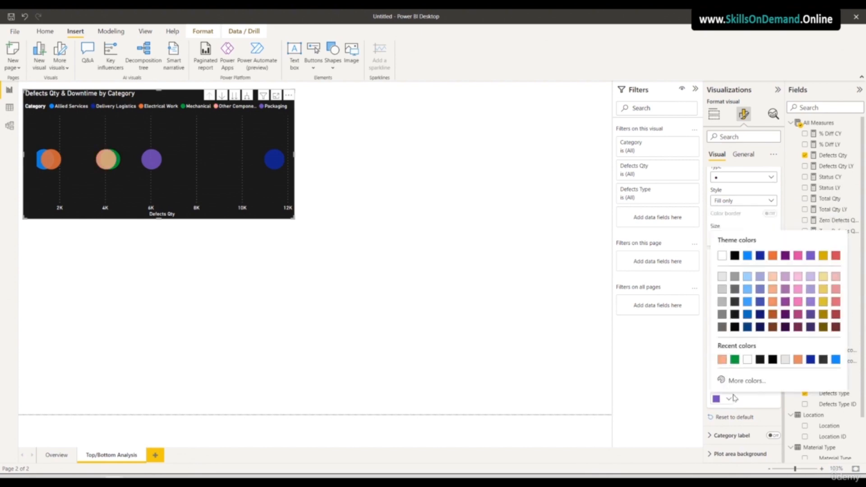
{"action": "left_click", "coordinate": [835, 360]}
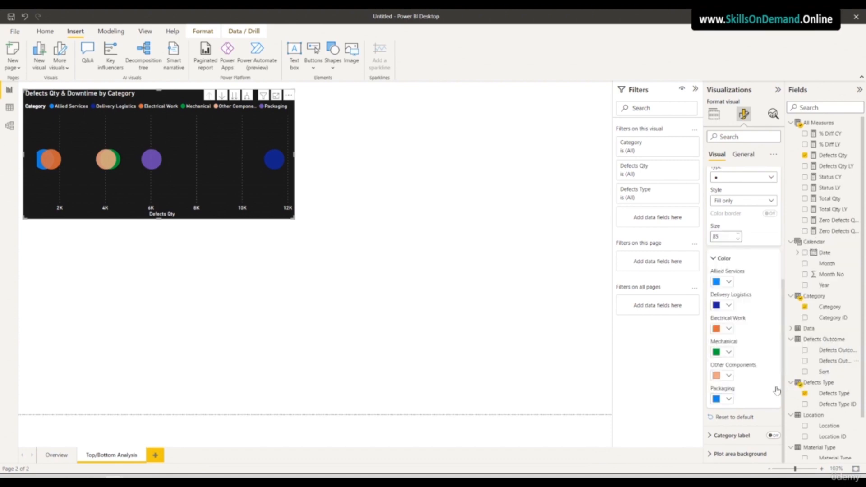
{"action": "left_click", "coordinate": [728, 282]}
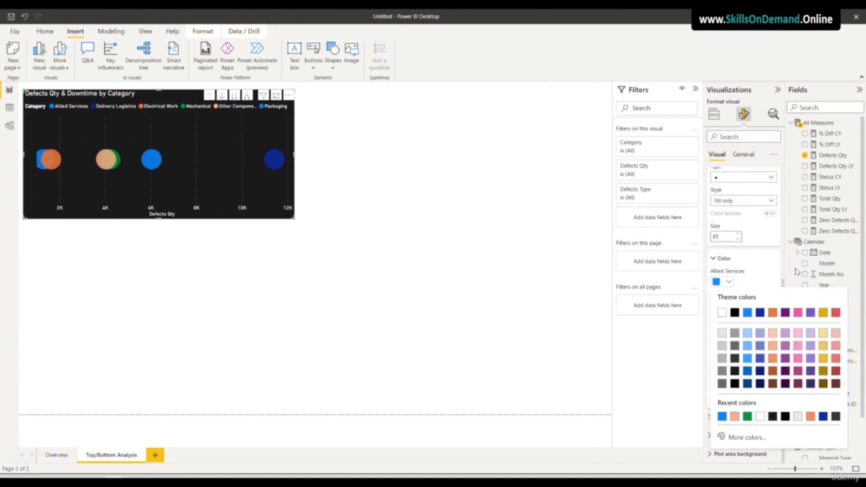
{"action": "left_click", "coordinate": [823, 333]}
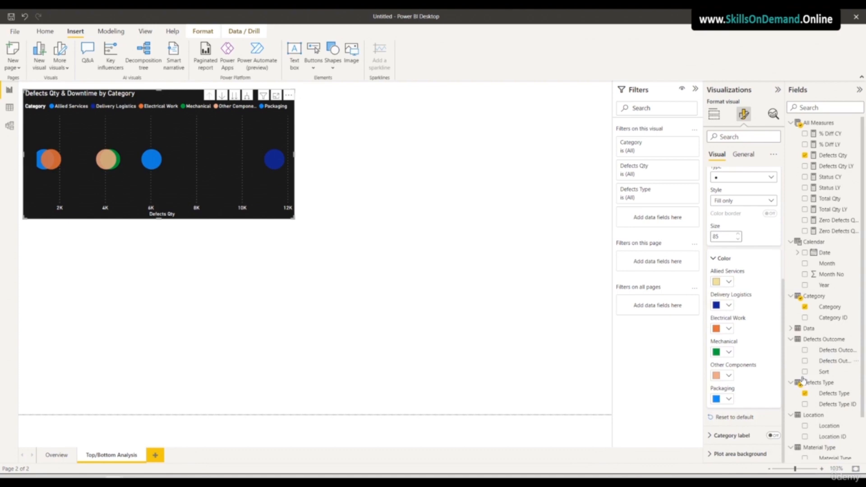
{"action": "left_click", "coordinate": [728, 306]}
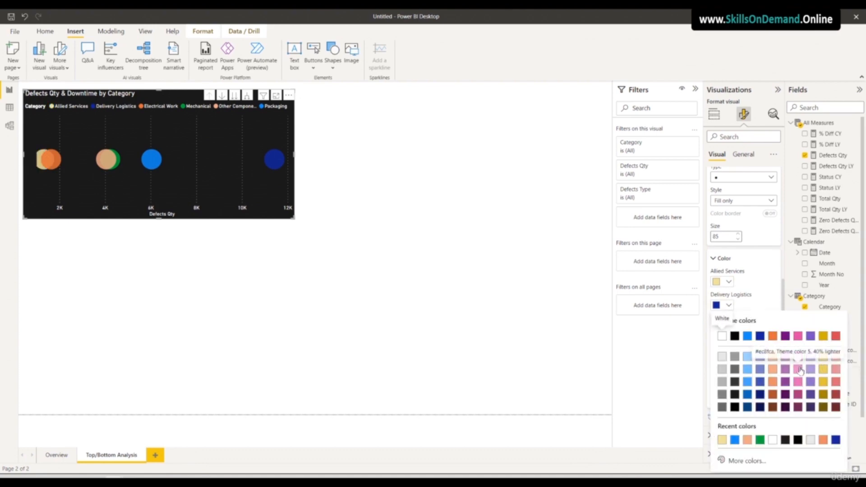
{"action": "left_click", "coordinate": [761, 370]}
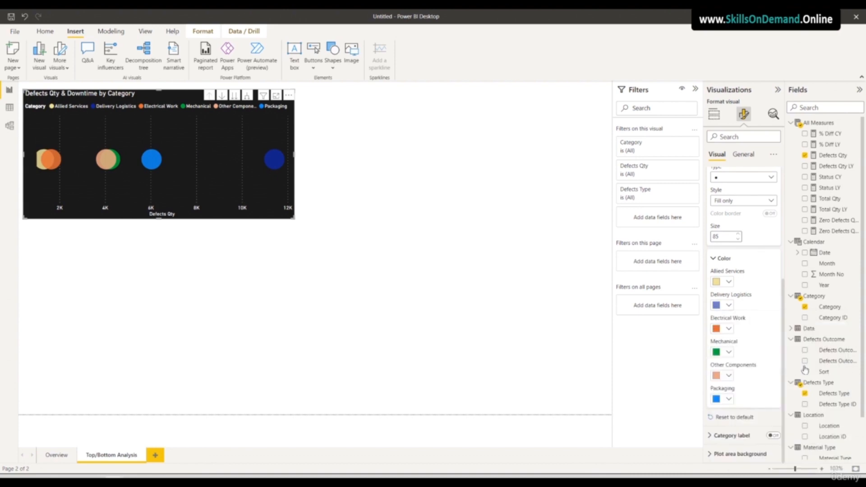
Resize the scatter chart to be slightly wider and shorter so the full Other Components legend entry fits
{"action": "left_click", "coordinate": [292, 310]}
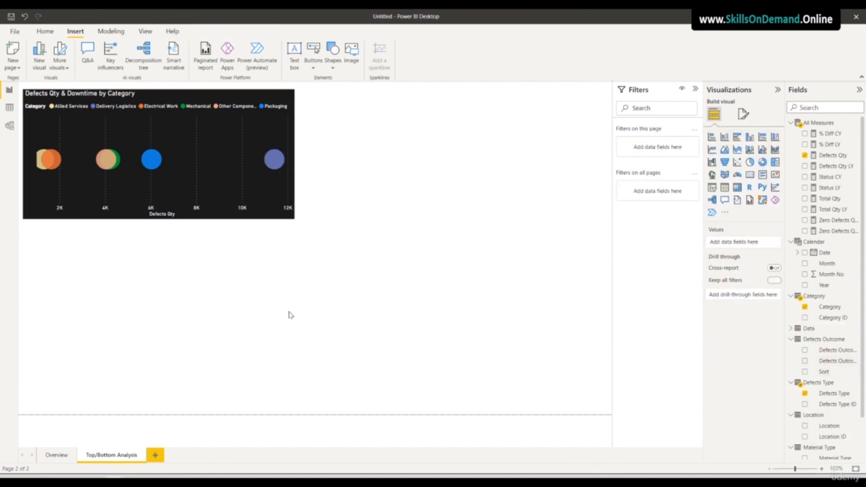
{"action": "left_click", "coordinate": [186, 220]}
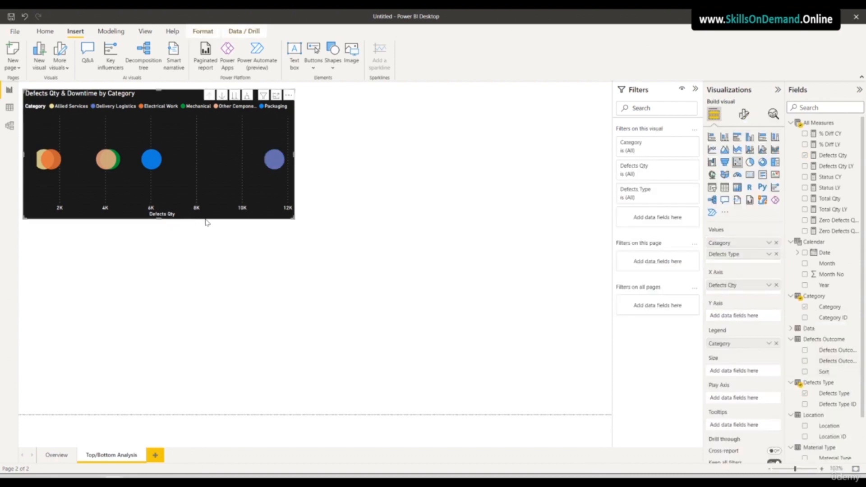
{"action": "left_click_drag", "start_coordinate": [286, 214], "coordinate": [310, 184]}
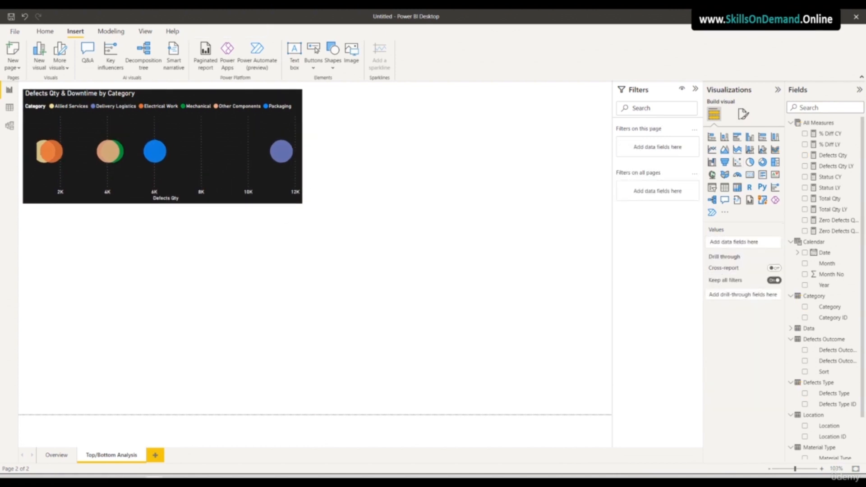
Turn on an outside shadow for the scatter chart and set its position to Bottom
{"action": "left_click", "coordinate": [201, 198]}
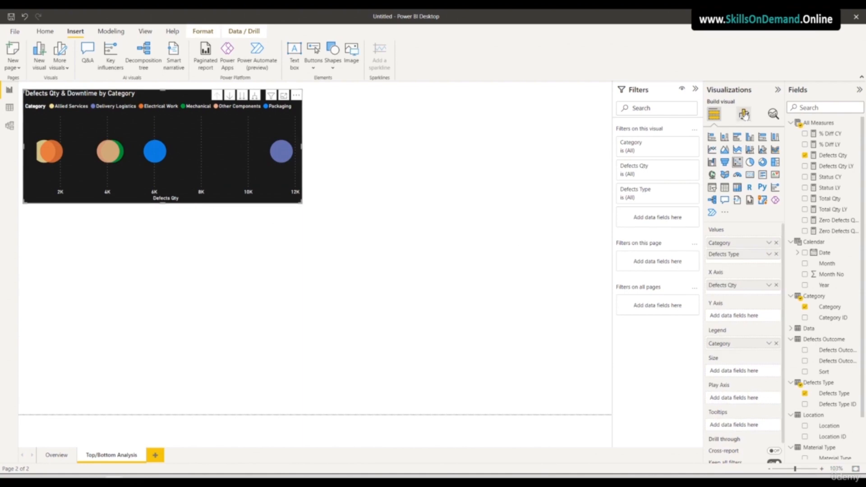
{"action": "left_click", "coordinate": [744, 116]}
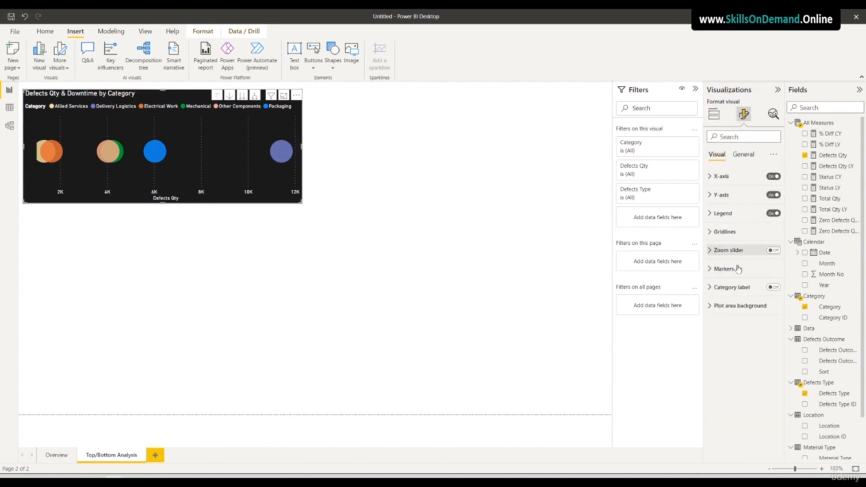
{"action": "left_click", "coordinate": [742, 154]}
{"action": "left_click", "coordinate": [733, 212]}
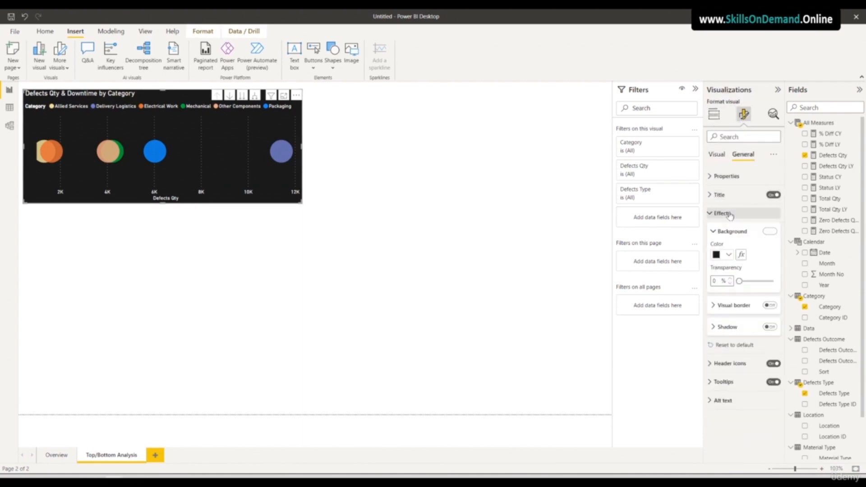
{"action": "left_click", "coordinate": [769, 326]}
{"action": "left_click", "coordinate": [740, 326]}
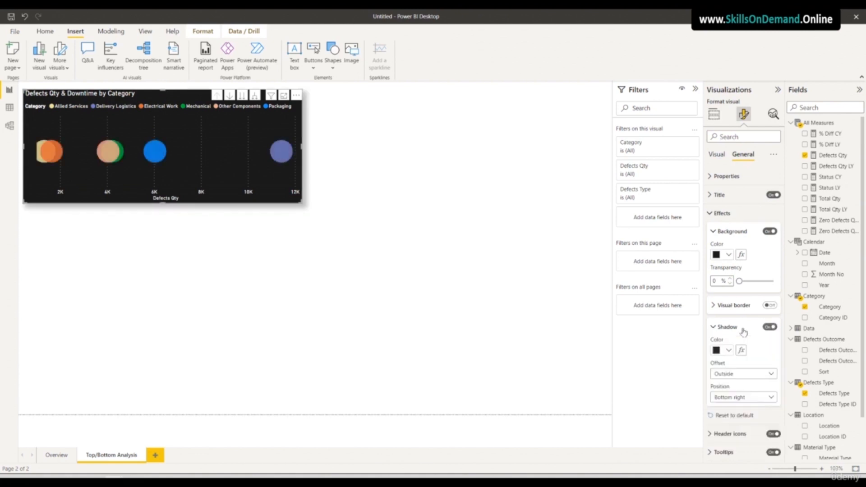
{"action": "left_click", "coordinate": [740, 397]}
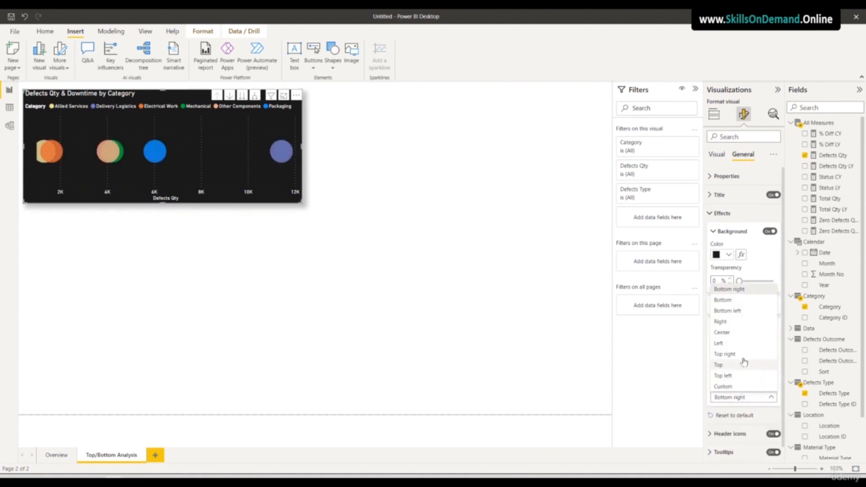
{"action": "left_click", "coordinate": [727, 303]}
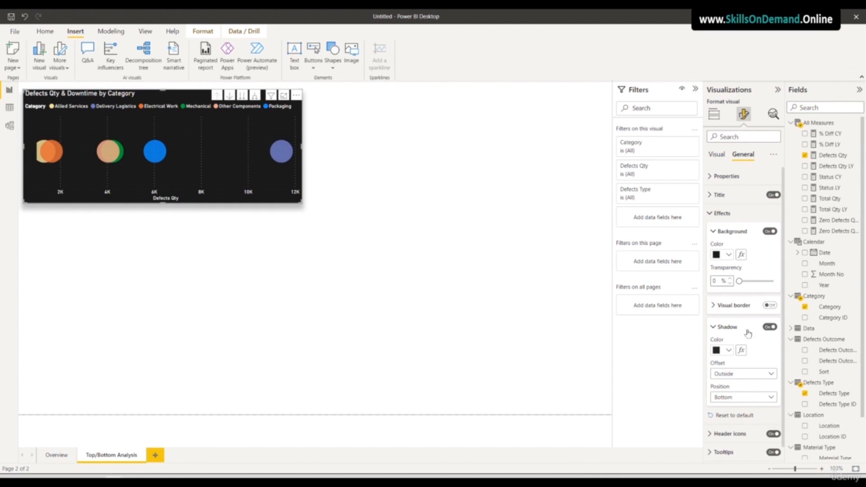
Turn on the scatter chart's visual border and set its color to light gray
{"action": "left_click", "coordinate": [770, 305]}
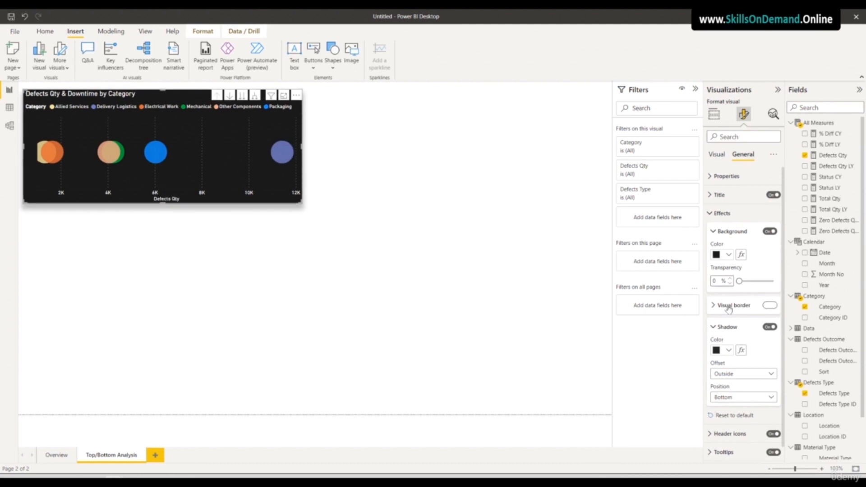
{"action": "left_click", "coordinate": [727, 305]}
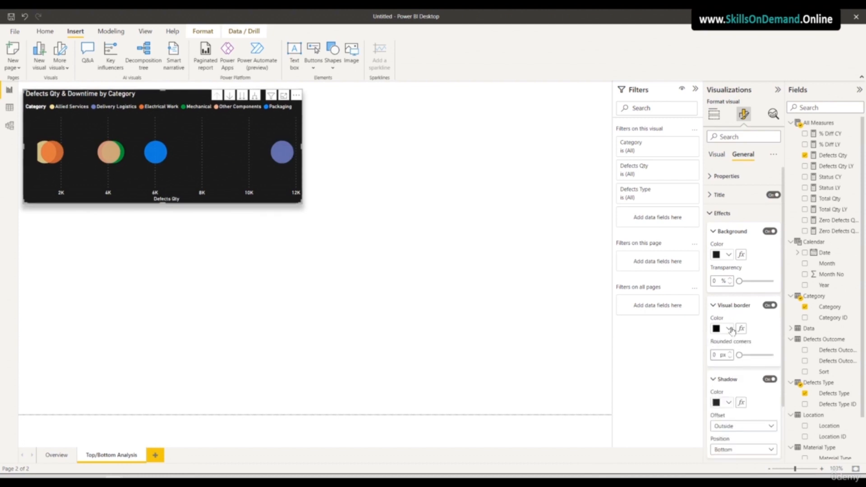
{"action": "left_click", "coordinate": [729, 328]}
{"action": "left_click", "coordinate": [722, 208]}
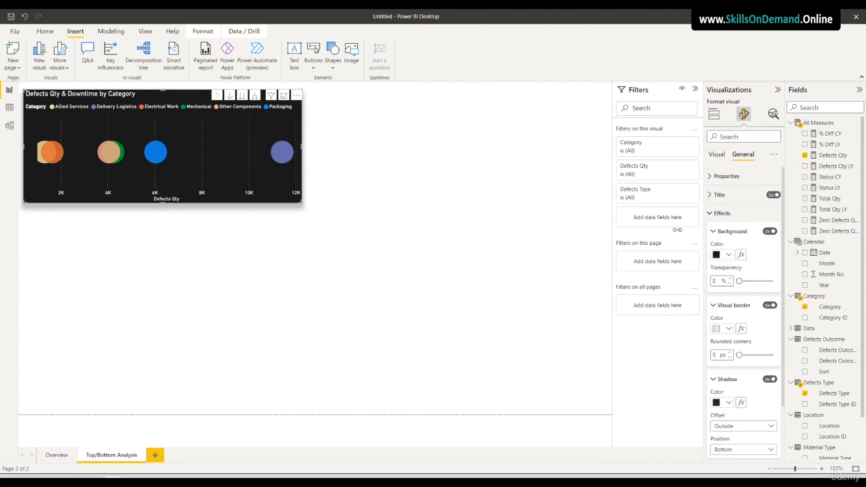
{"action": "left_click", "coordinate": [340, 327]}
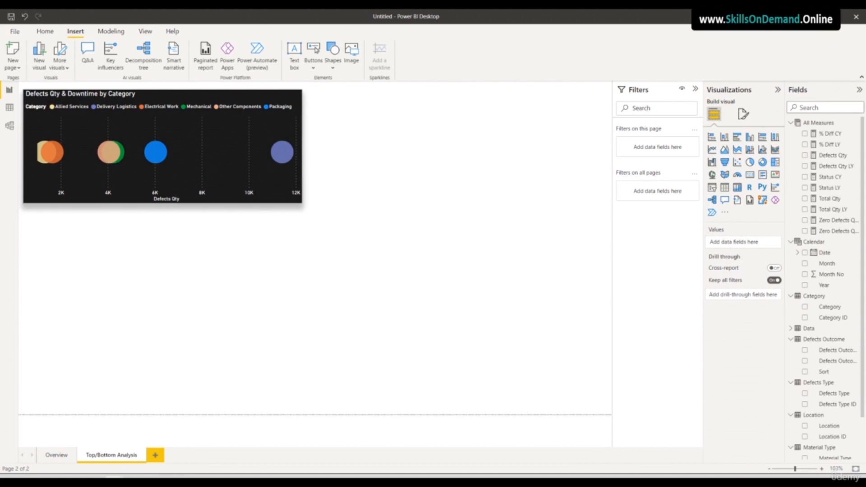
Duplicate the scatter chart and place the copy directly below the original
{"action": "left_click", "coordinate": [80, 201]}
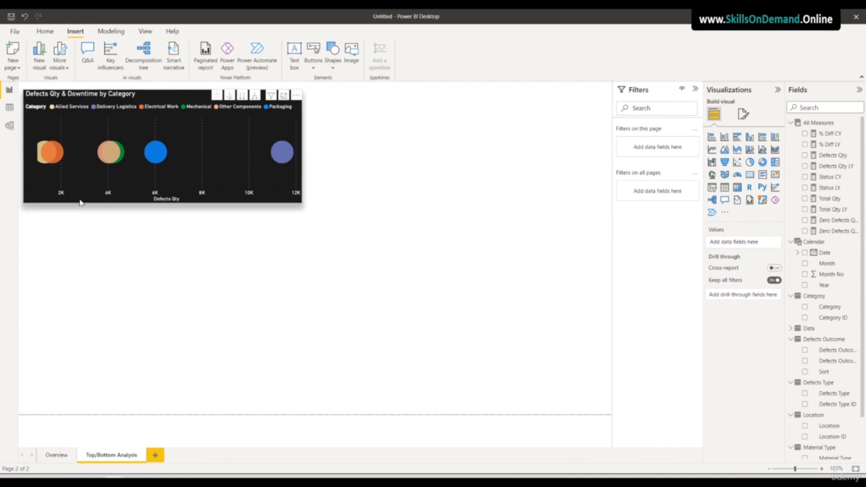
{"action": "key", "text": "ctrl+c"}
{"action": "key", "text": "ctrl+v"}
{"action": "left_click_drag", "start_coordinate": [91, 204], "coordinate": [91, 318]}
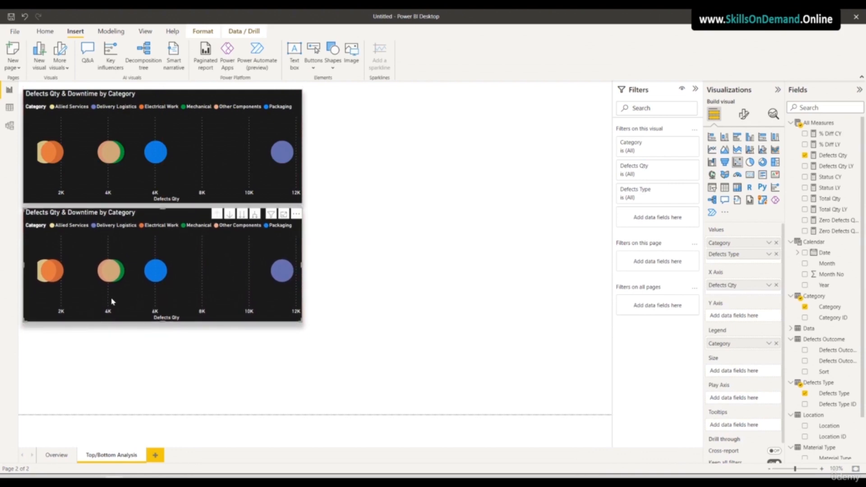
Reduce the height of both scatter charts and align the copy directly beneath the original
{"action": "left_click", "coordinate": [158, 202]}
{"action": "left_click_drag", "start_coordinate": [163, 202], "coordinate": [162, 187]}
{"action": "left_click_drag", "start_coordinate": [151, 204], "coordinate": [152, 197]}
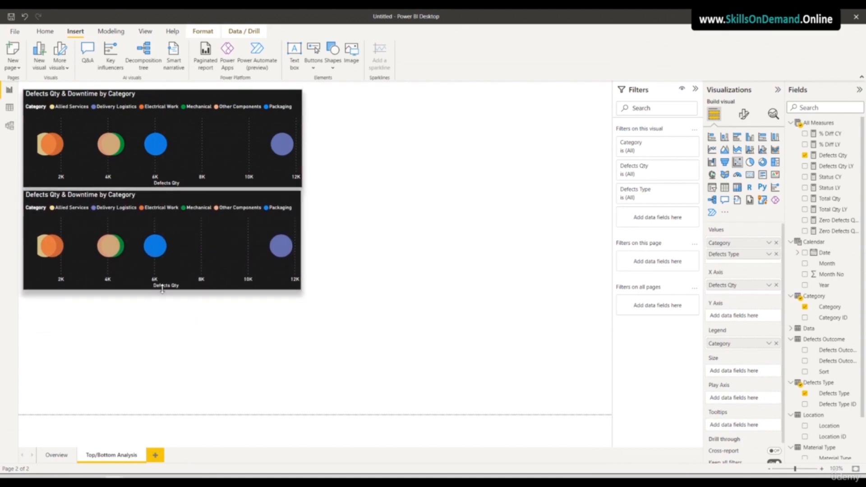
{"action": "left_click_drag", "start_coordinate": [160, 230], "coordinate": [451, 135]}
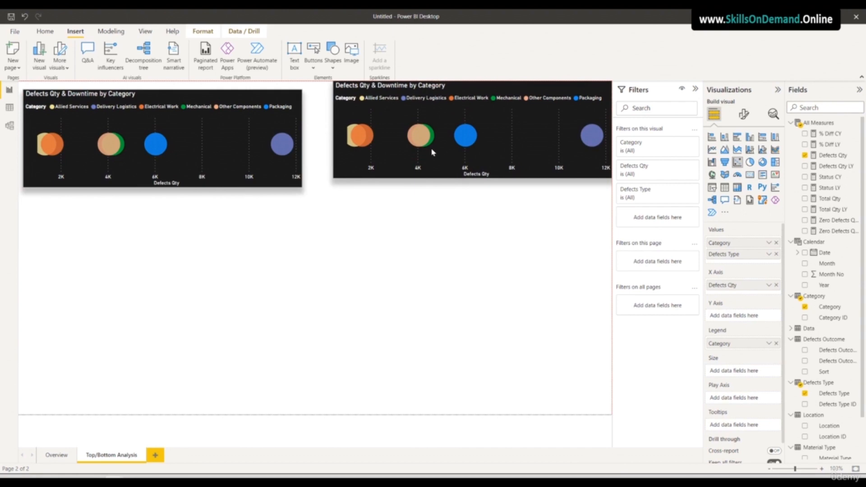
{"action": "left_click_drag", "start_coordinate": [392, 166], "coordinate": [75, 269]}
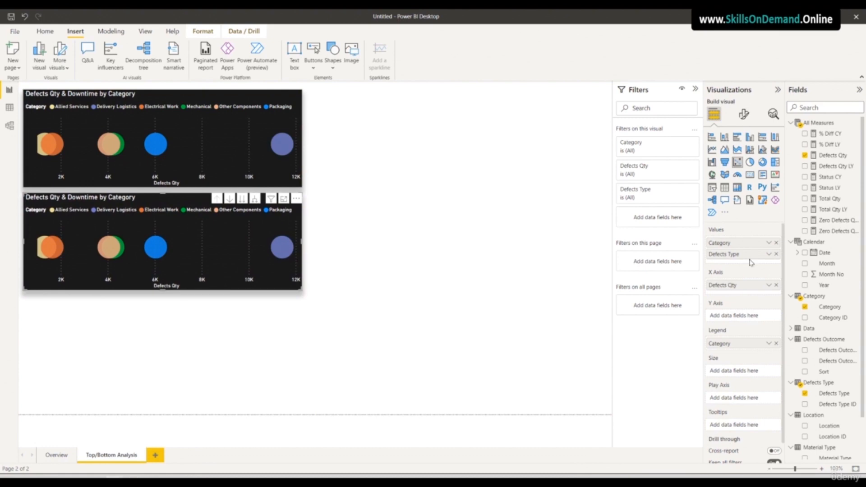
Replace Defects Qty with the Total Qty measure on the lower scatter chart's X axis
{"action": "left_click", "coordinate": [776, 286]}
{"action": "left_click_drag", "start_coordinate": [834, 201], "coordinate": [756, 286]}
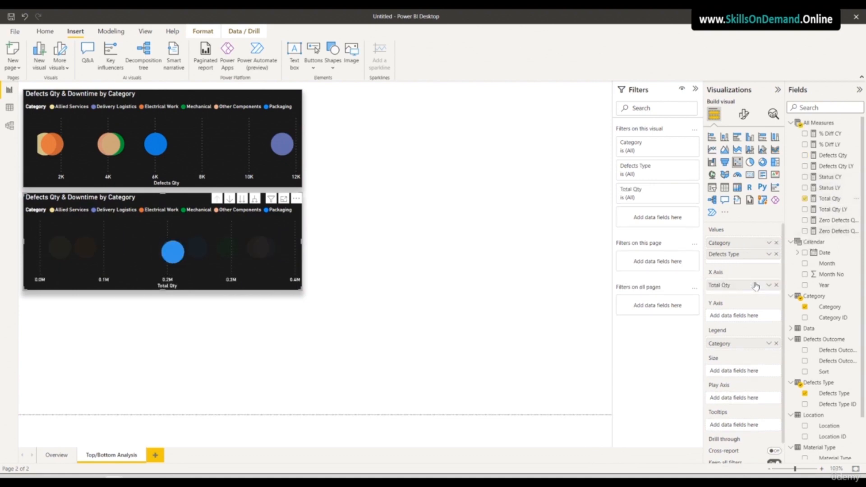
{"action": "left_click", "coordinate": [365, 322]}
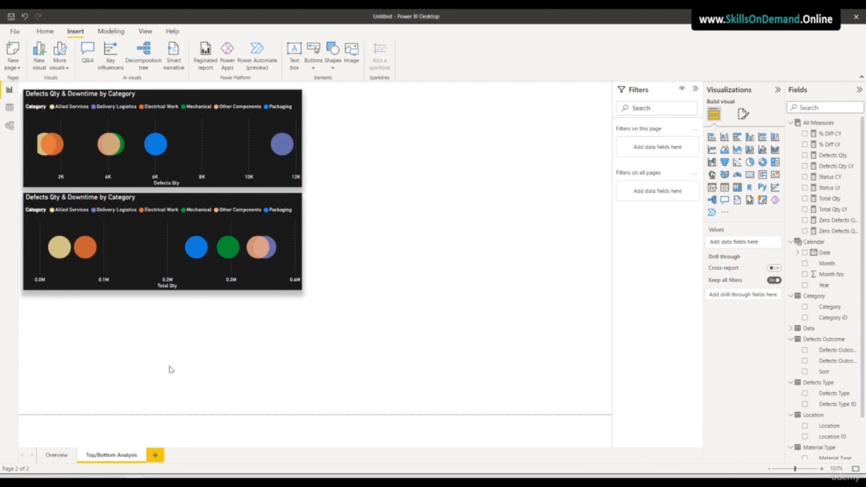
Change the lower scatter chart's title to "Total Qty & Downtime by Category"
{"action": "left_click", "coordinate": [260, 289]}
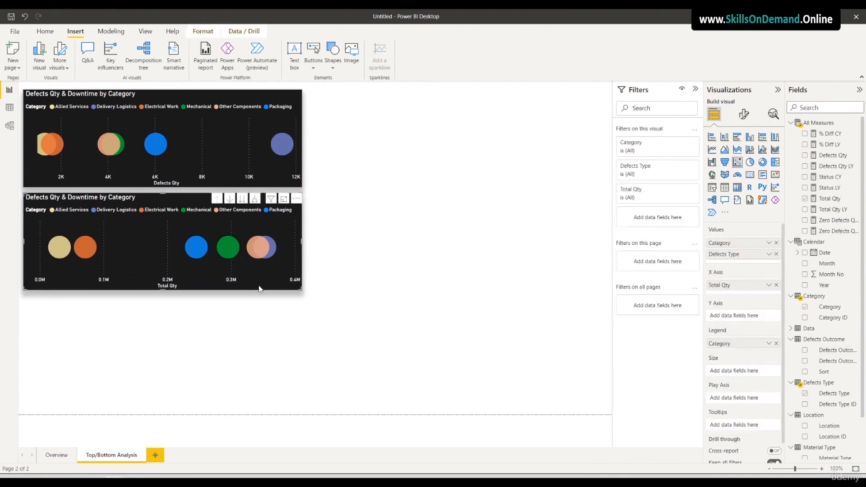
{"action": "left_click", "coordinate": [744, 115]}
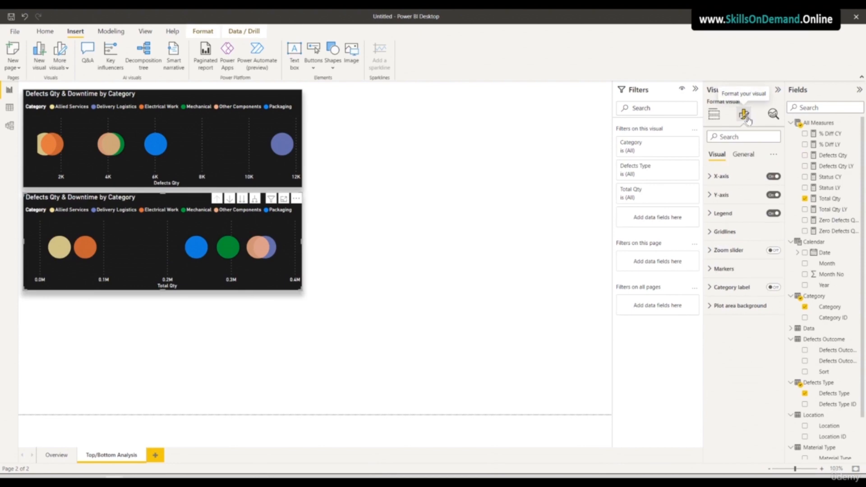
{"action": "left_click", "coordinate": [744, 154]}
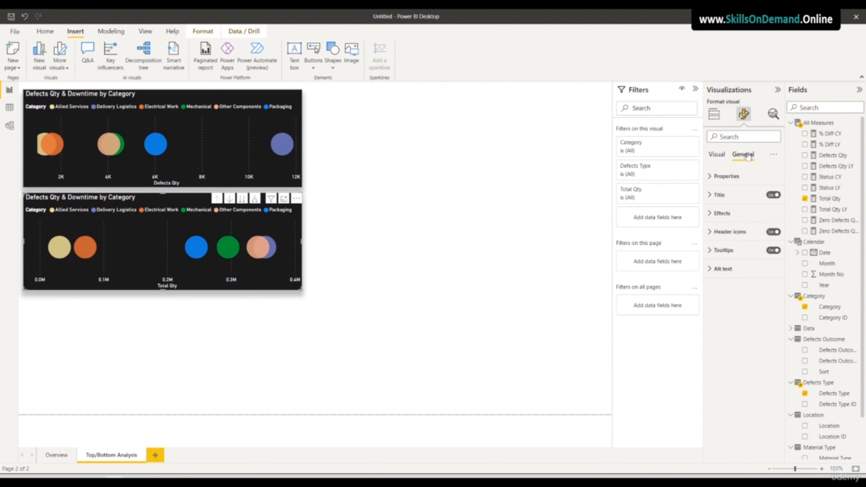
{"action": "left_click", "coordinate": [731, 199]}
{"action": "left_click_drag", "start_coordinate": [731, 221], "coordinate": [695, 222]}
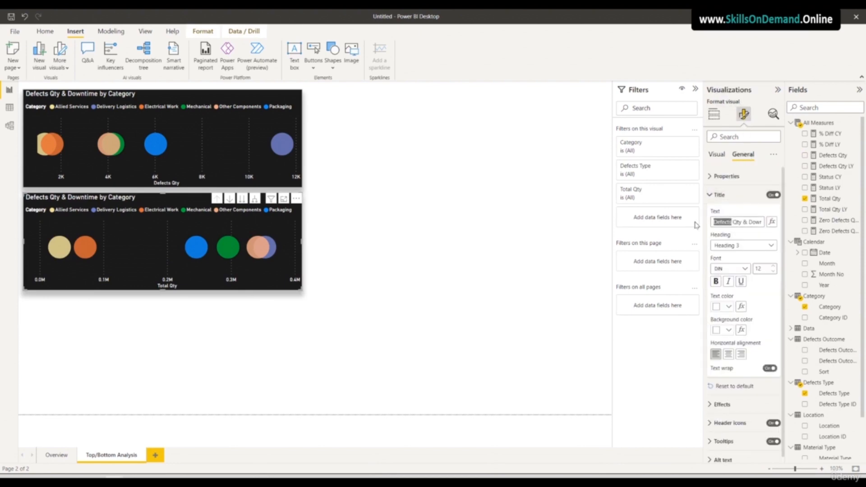
{"action": "type", "text": "Total"}
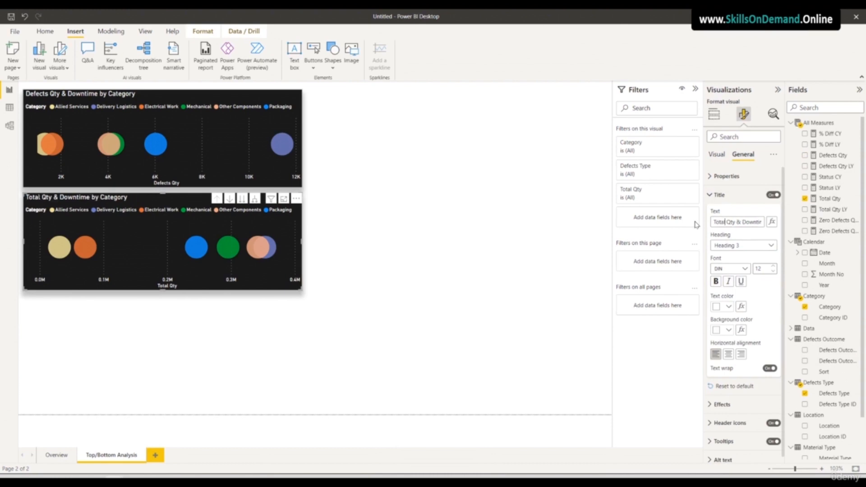
{"action": "left_click", "coordinate": [274, 326]}
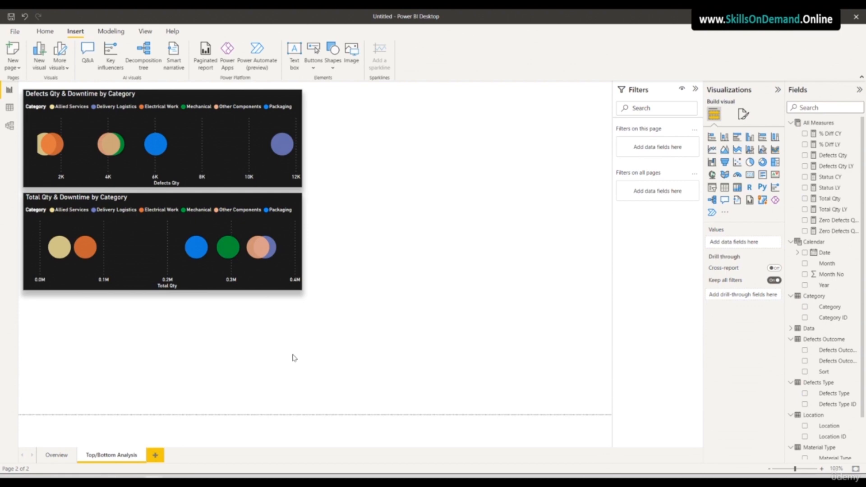
Add a ribbon chart below the scatter charts with Month on the X-axis and Defects Qty on the Y-axis
{"action": "left_click", "coordinate": [776, 150]}
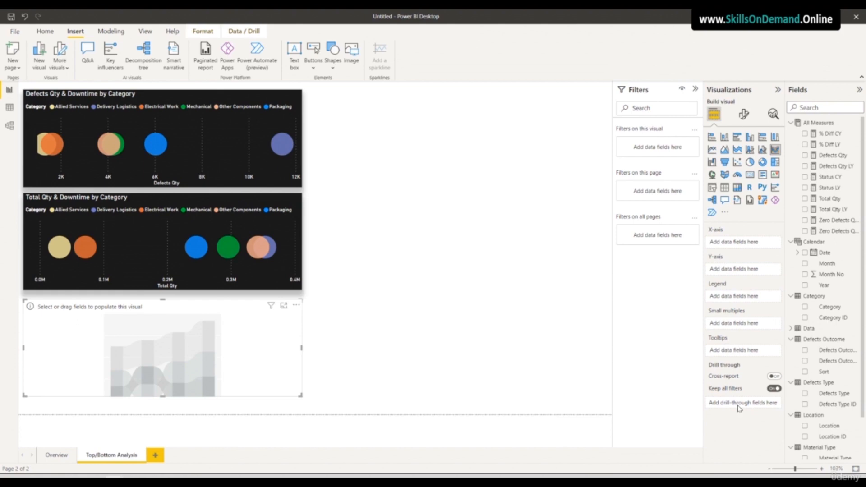
{"action": "left_click_drag", "start_coordinate": [832, 265], "coordinate": [758, 247]}
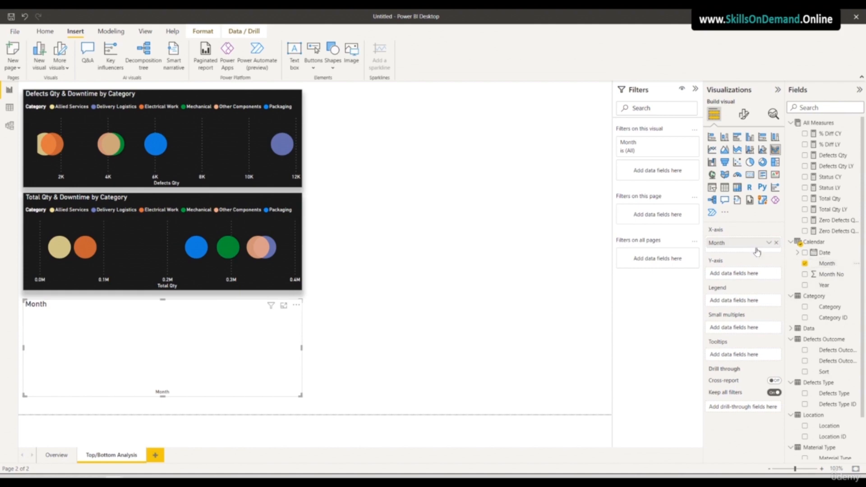
{"action": "left_click_drag", "start_coordinate": [840, 158], "coordinate": [753, 276]}
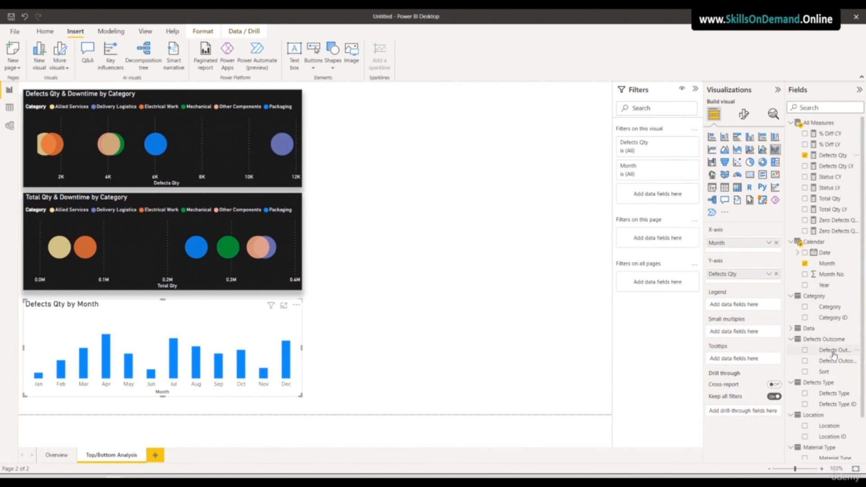
Set Defects Outcome as the ribbon chart's legend and give the chart a shadow positioned at Bottom
{"action": "left_click_drag", "start_coordinate": [833, 354], "coordinate": [746, 303]}
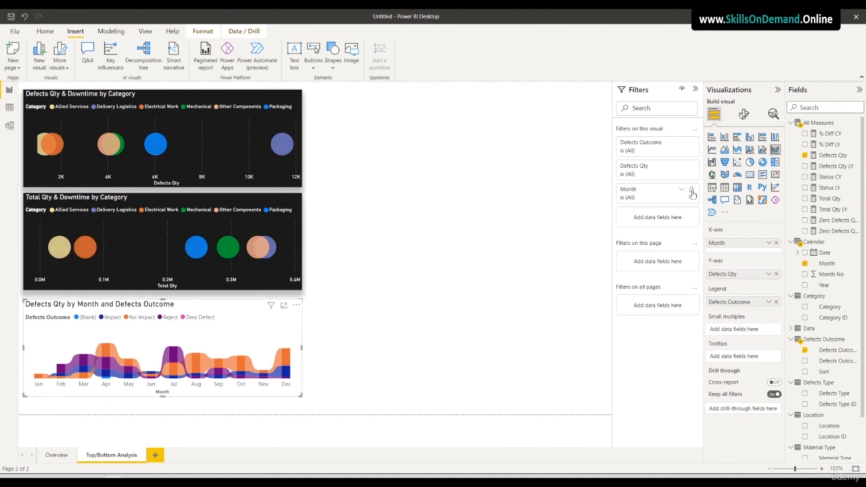
{"action": "left_click", "coordinate": [743, 114]}
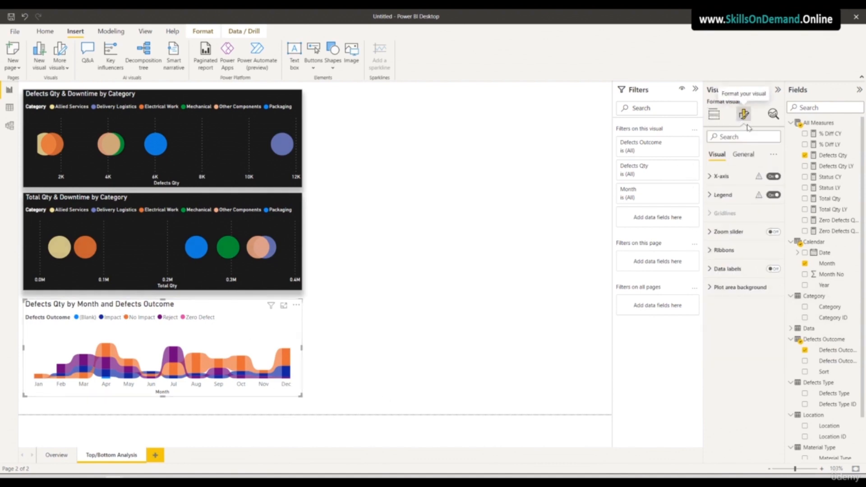
{"action": "left_click", "coordinate": [745, 155]}
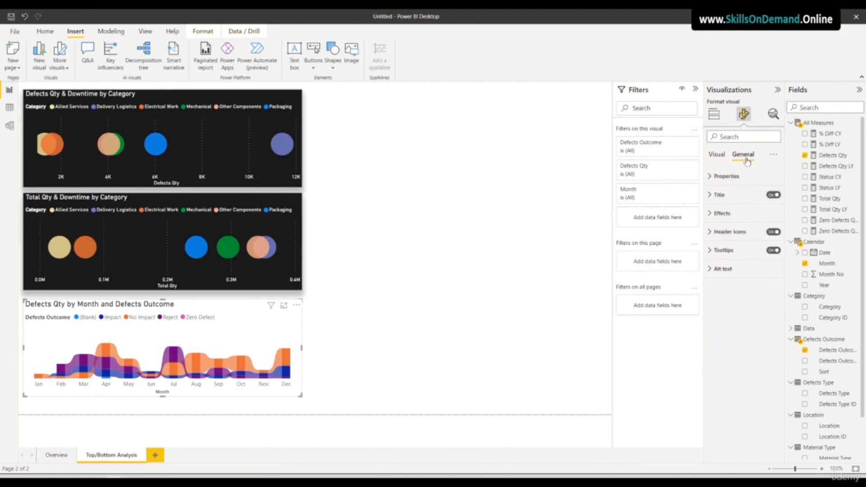
{"action": "left_click", "coordinate": [721, 213]}
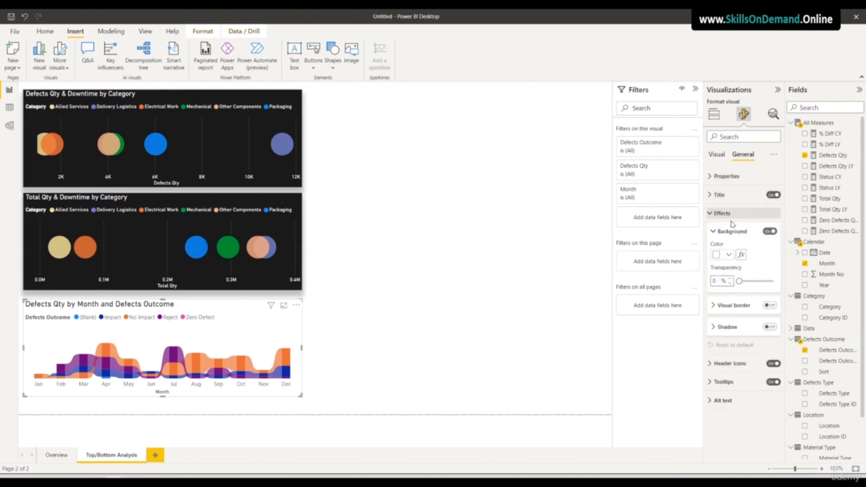
{"action": "left_click", "coordinate": [770, 328]}
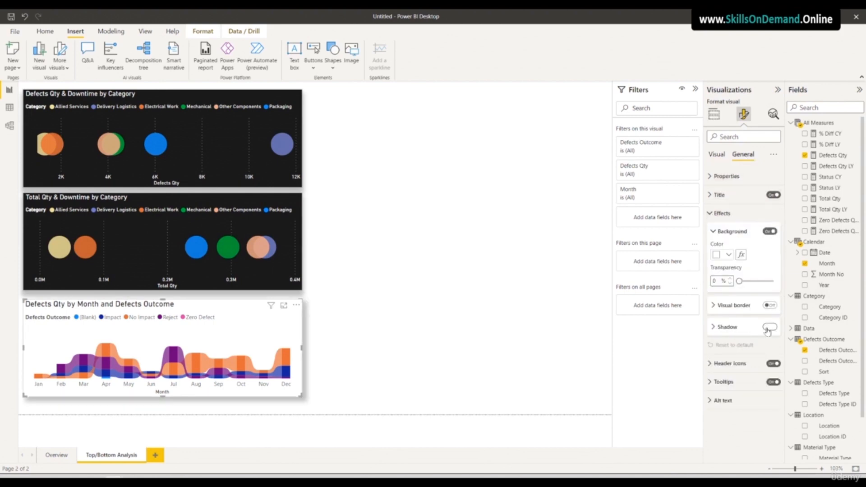
{"action": "left_click", "coordinate": [733, 327]}
{"action": "left_click", "coordinate": [737, 399]}
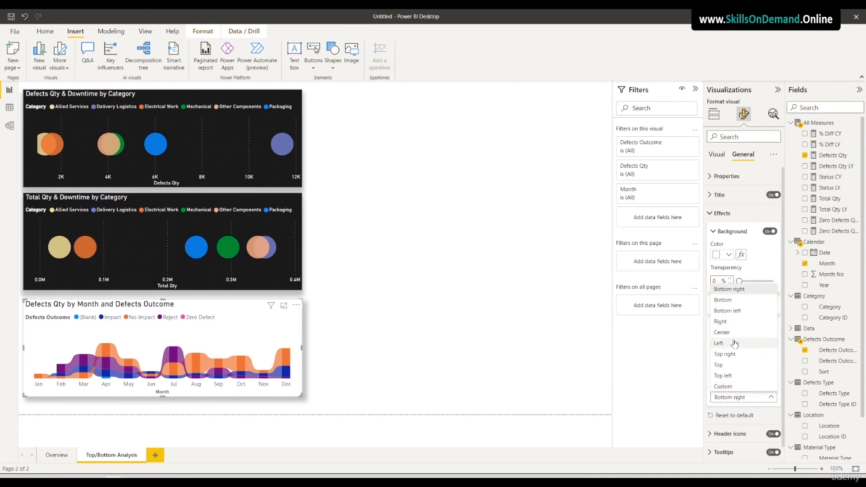
{"action": "left_click", "coordinate": [729, 301]}
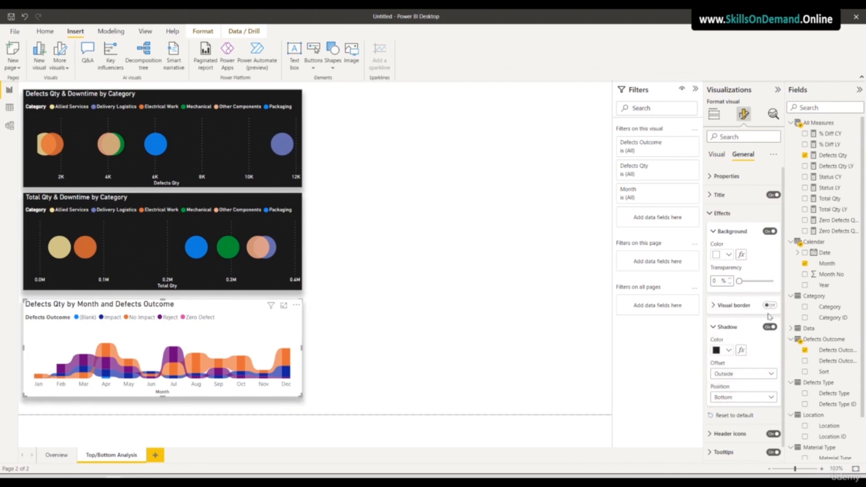
Turn on the visual border around the ribbon chart
{"action": "left_click", "coordinate": [744, 312]}
{"action": "left_click", "coordinate": [770, 305]}
{"action": "left_click", "coordinate": [729, 328]}
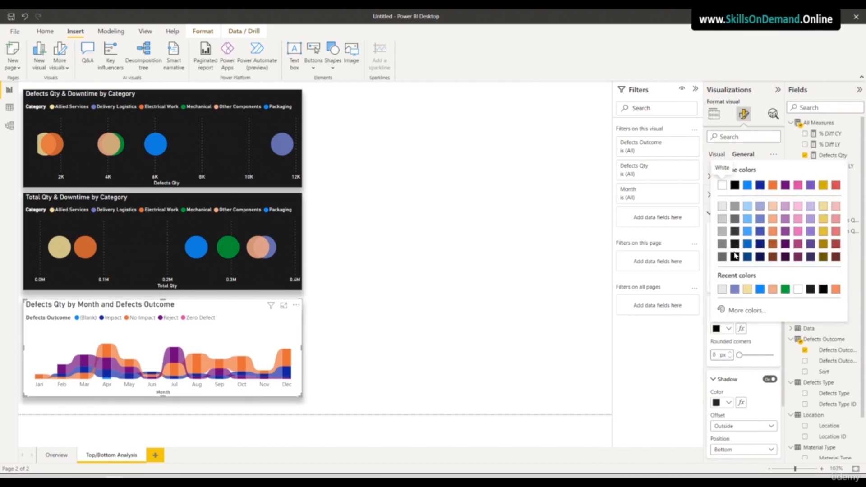
{"action": "key", "text": "Escape"}
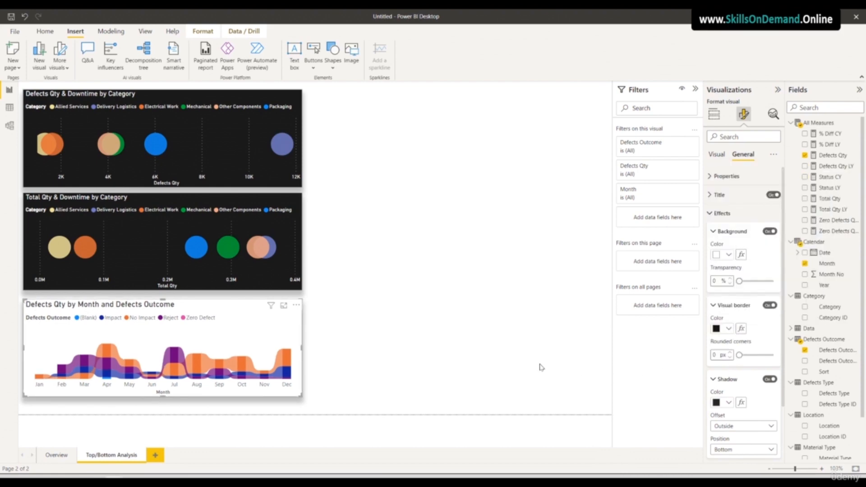
{"action": "left_click", "coordinate": [526, 360]}
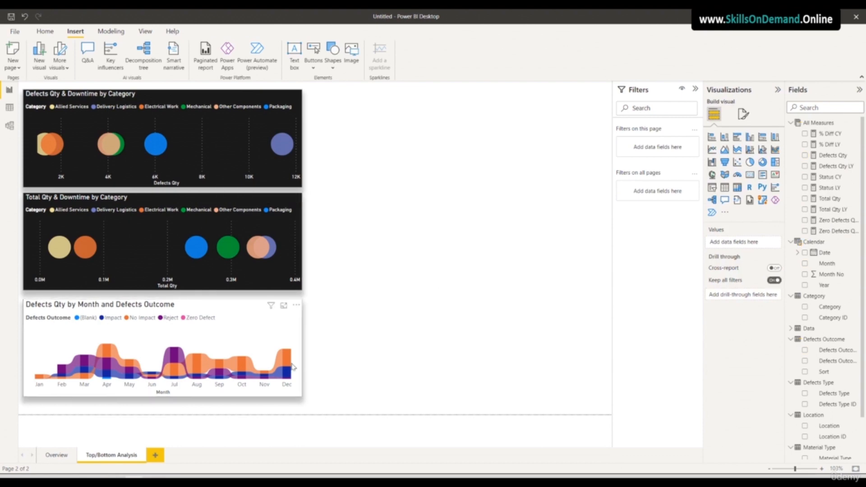
Turn on data labels for the ribbon chart and set their orientation to Vertical
{"action": "left_click", "coordinate": [267, 386]}
{"action": "left_click", "coordinate": [254, 391]}
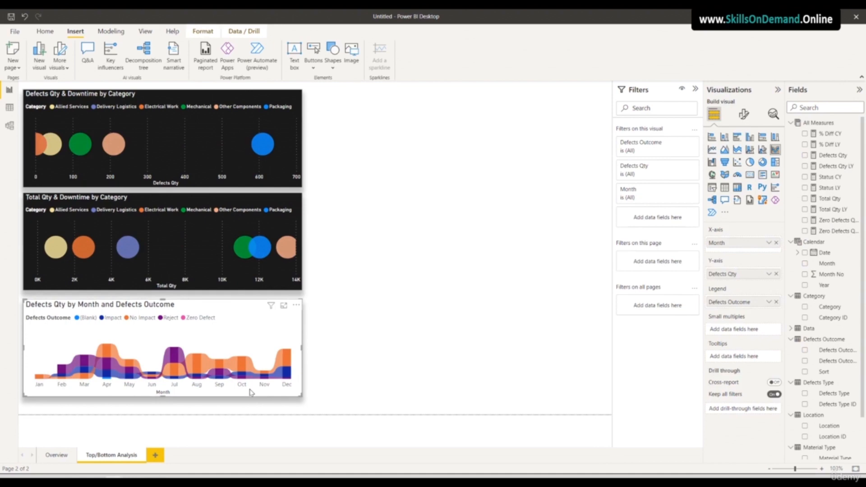
{"action": "left_click", "coordinate": [742, 117]}
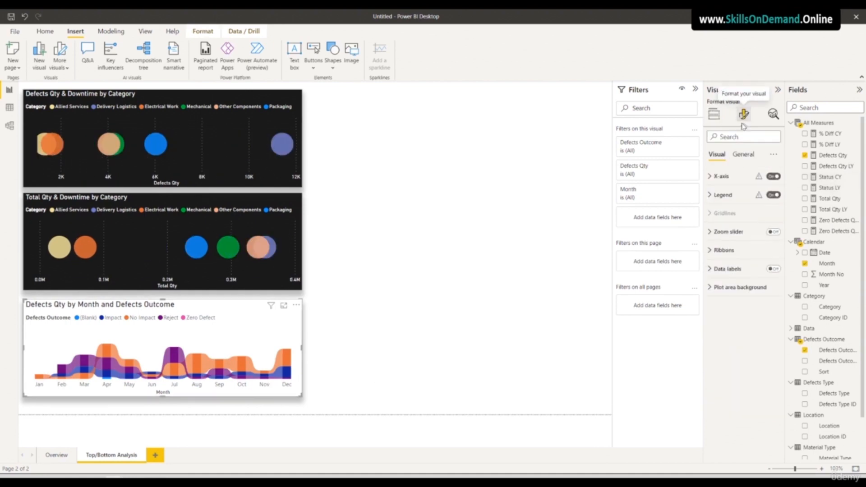
{"action": "left_click", "coordinate": [726, 269]}
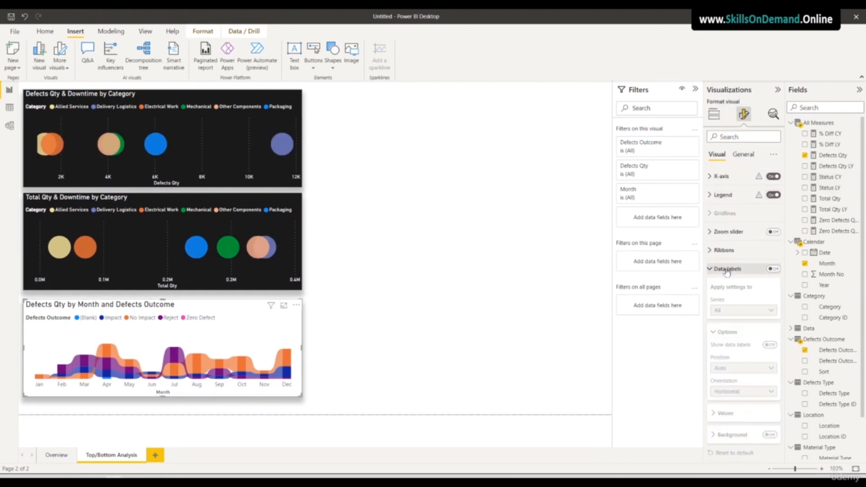
{"action": "left_click", "coordinate": [776, 271]}
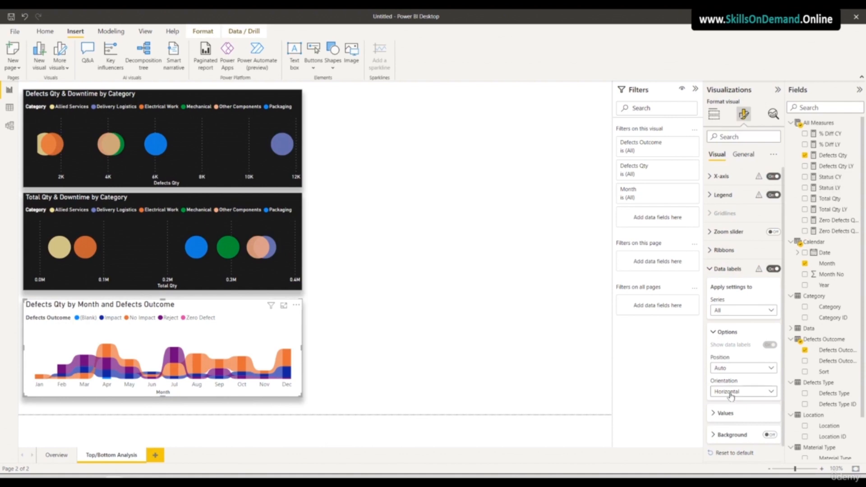
{"action": "left_click", "coordinate": [731, 393]}
{"action": "left_click", "coordinate": [723, 402]}
Set the font of the ribbon chart's data label values to DIN
{"action": "left_click", "coordinate": [725, 414]}
{"action": "left_click", "coordinate": [744, 436]}
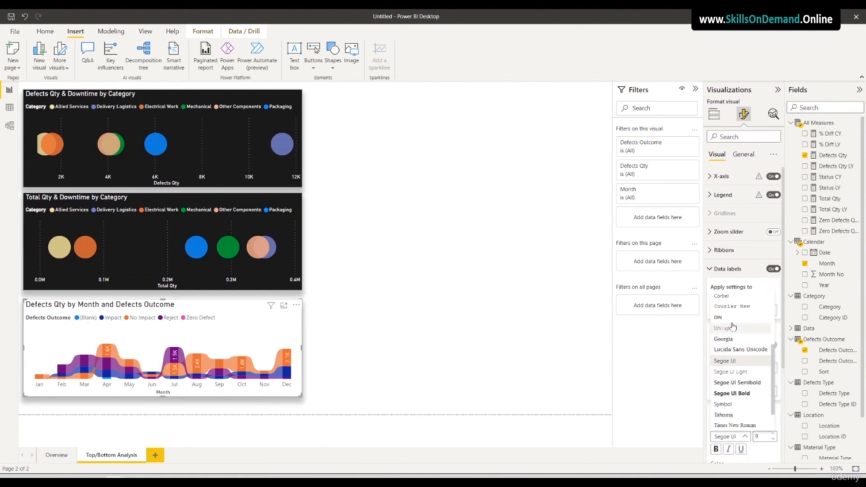
{"action": "left_click", "coordinate": [728, 319]}
{"action": "scroll", "coordinate": [762, 343], "scroll_direction": "down", "scroll_amount": 2}
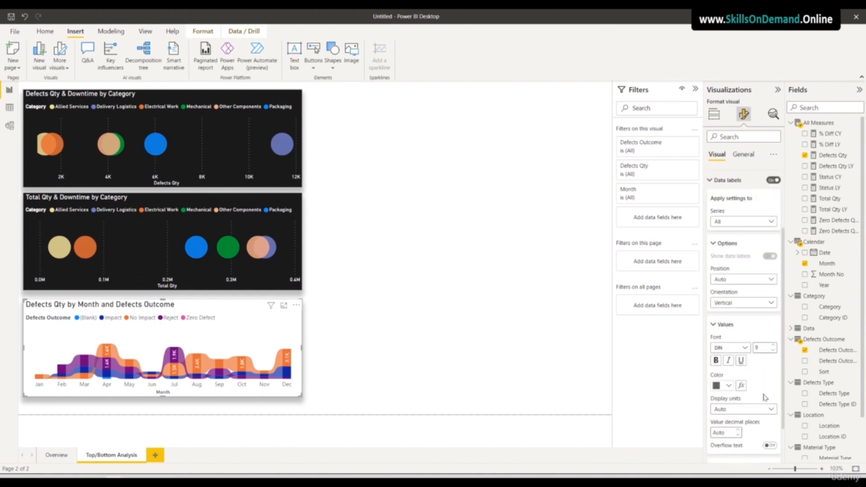
{"action": "scroll", "coordinate": [767, 342], "scroll_direction": "down", "scroll_amount": 1}
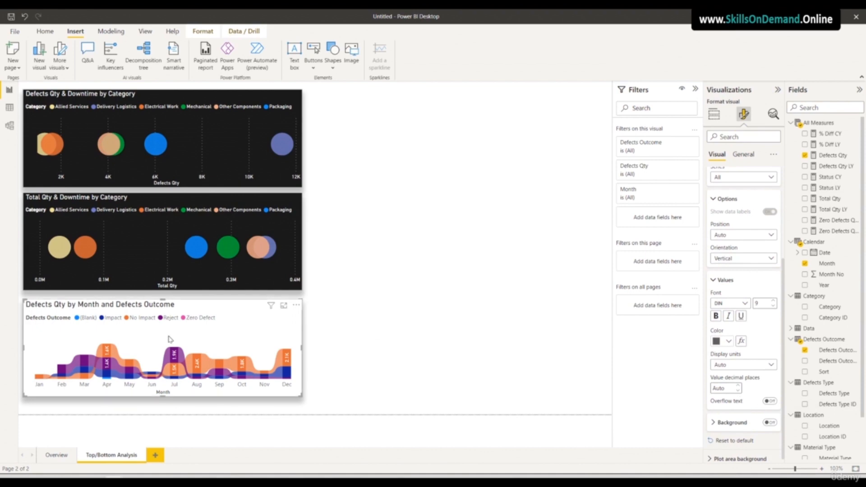
Increase the ribbon chart's height to fill the space between the lower scatter chart and the page's bottom edge
{"action": "left_click_drag", "start_coordinate": [160, 396], "coordinate": [161, 411]}
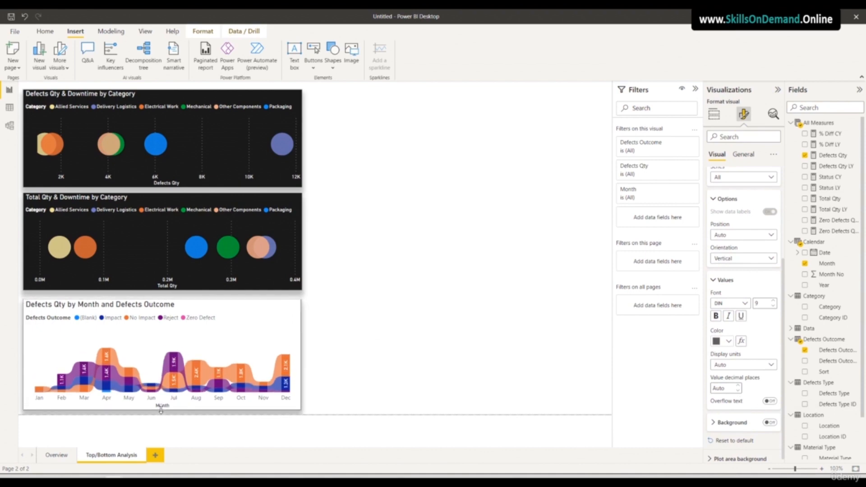
{"action": "left_click_drag", "start_coordinate": [164, 298], "coordinate": [164, 296]}
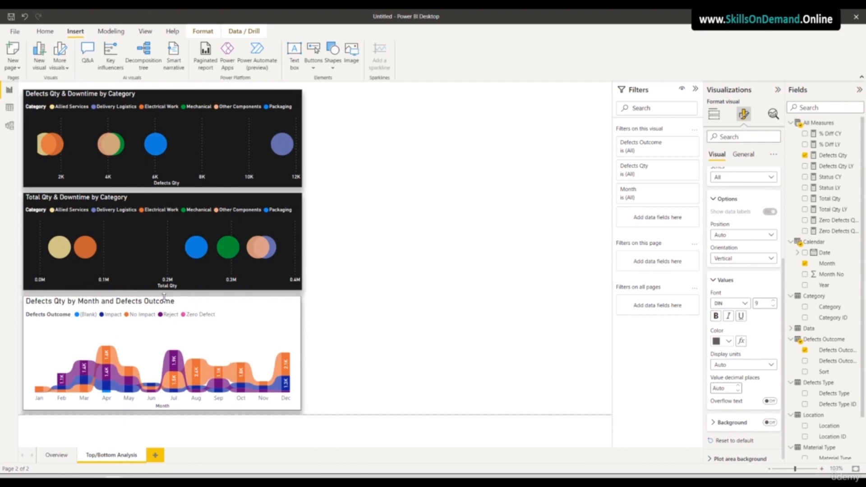
{"action": "left_click", "coordinate": [399, 382]}
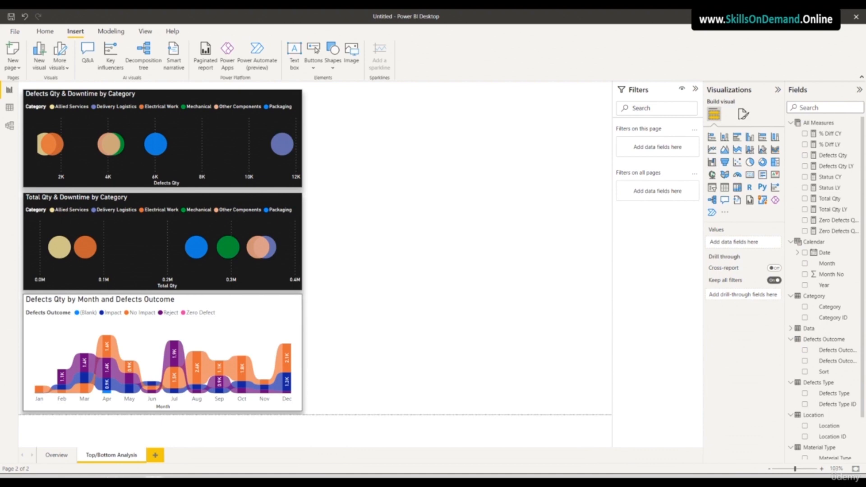
Change the ribbon chart's title to "Monthly Count - Defects Outcome" at font size 12
{"action": "left_click", "coordinate": [244, 309]}
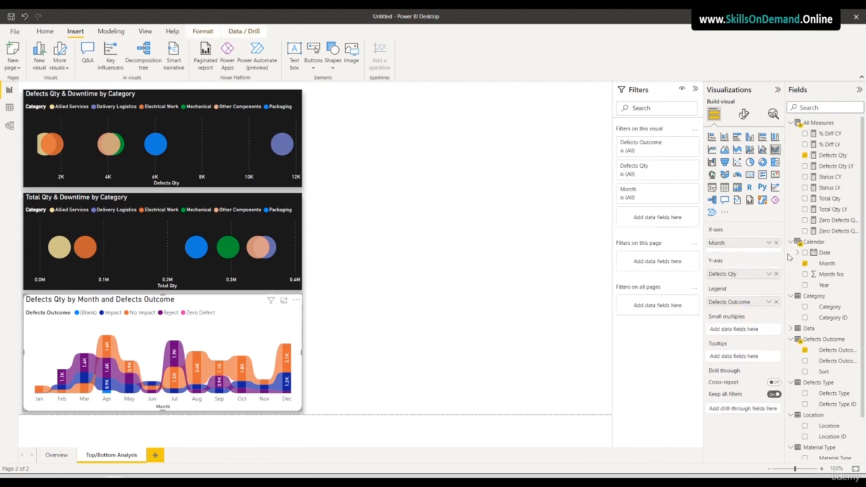
{"action": "left_click", "coordinate": [743, 115]}
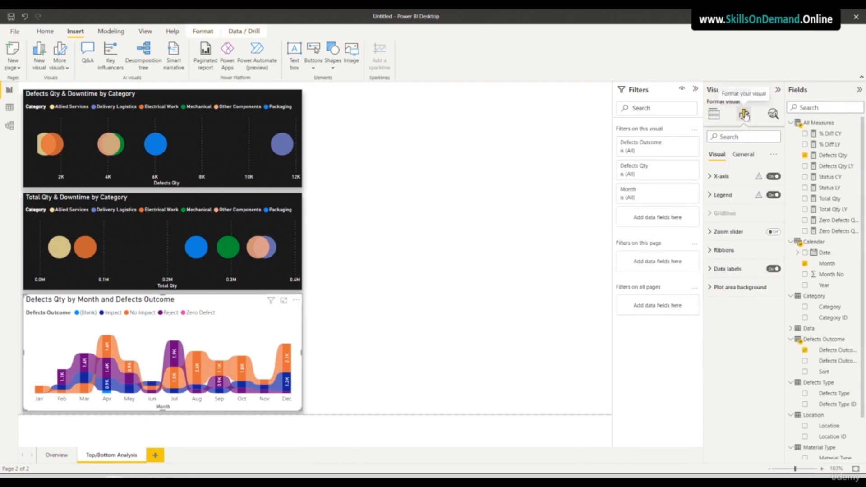
{"action": "left_click", "coordinate": [743, 155]}
{"action": "left_click", "coordinate": [719, 195]}
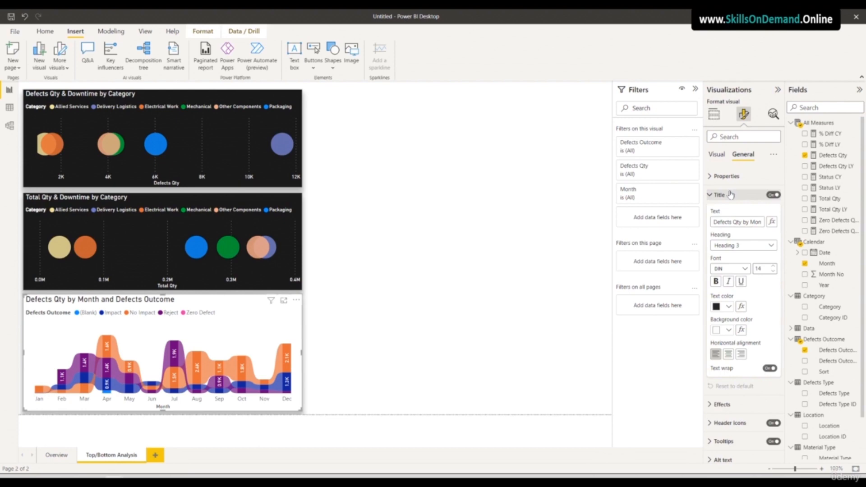
{"action": "left_click", "coordinate": [732, 220]}
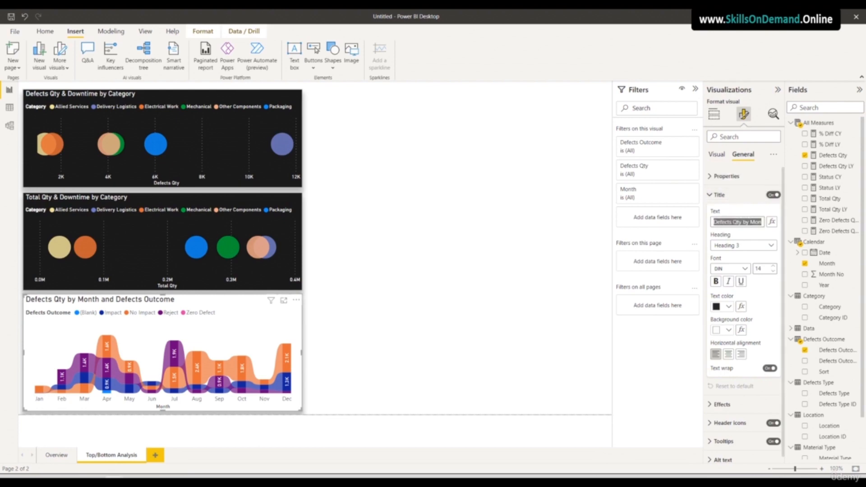
{"action": "type", "text": "Monthly Count"}
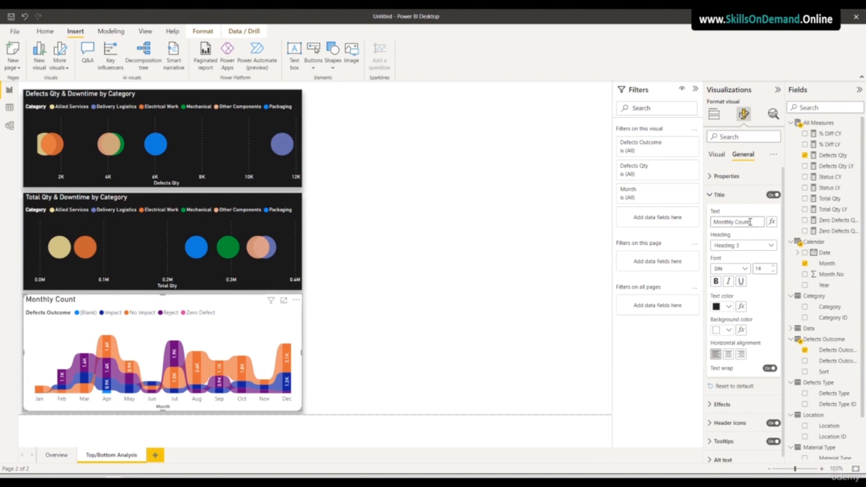
{"action": "type", "text": " - Defects Outcome"}
{"action": "left_click", "coordinate": [774, 271]}
{"action": "left_click", "coordinate": [773, 271]}
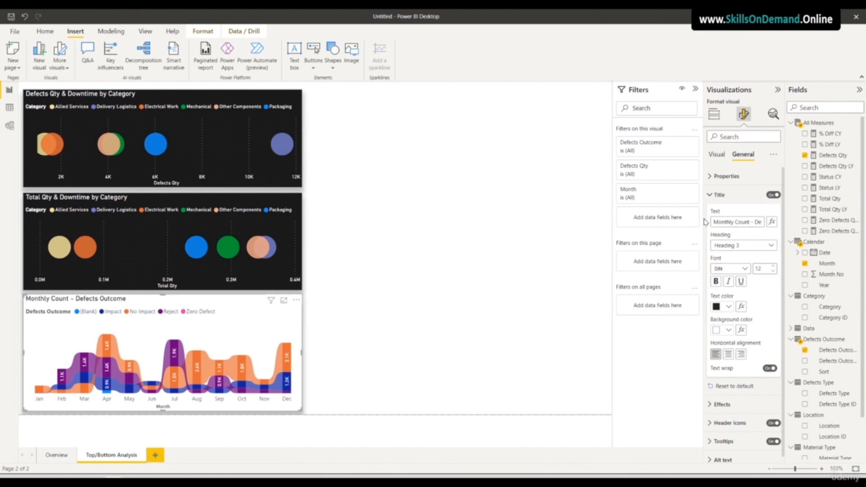
Set the ribbon chart's X-axis value labels to the DIN font and check the axis title's font settings
{"action": "left_click", "coordinate": [717, 156]}
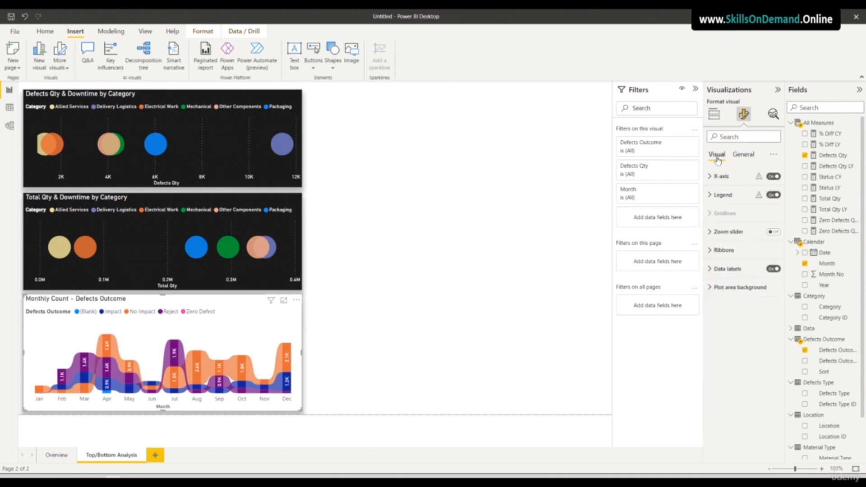
{"action": "left_click", "coordinate": [721, 176]}
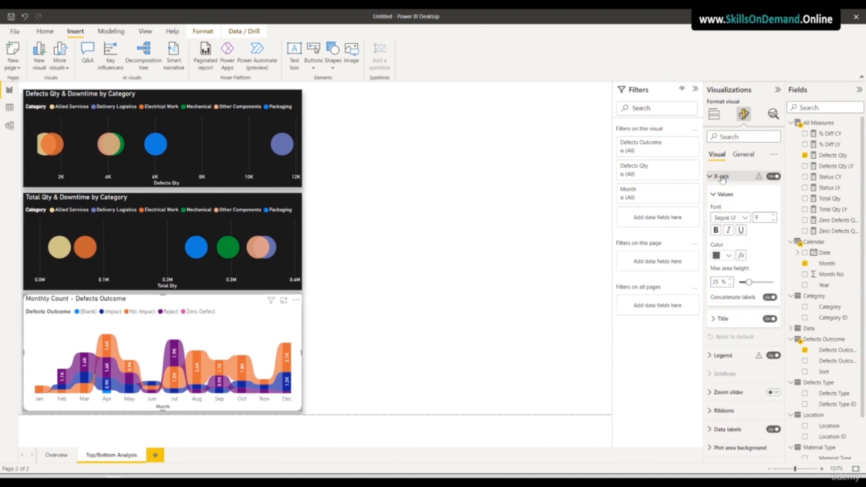
{"action": "left_click", "coordinate": [745, 218]}
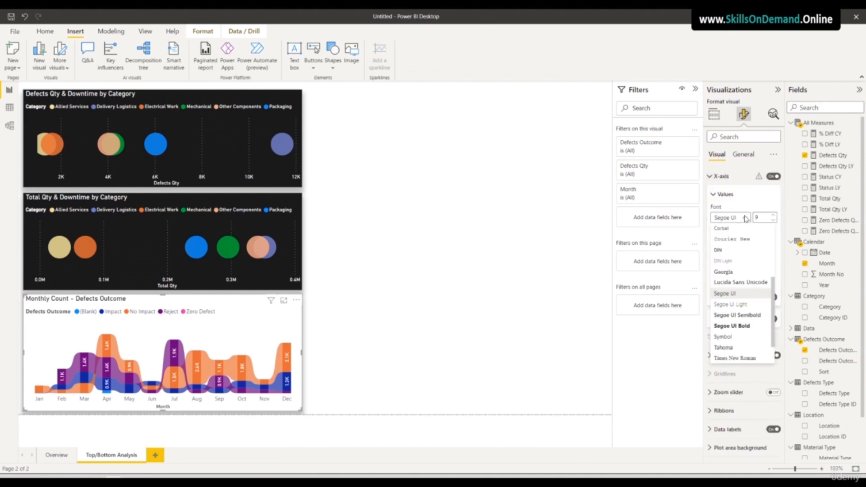
{"action": "left_click", "coordinate": [737, 250]}
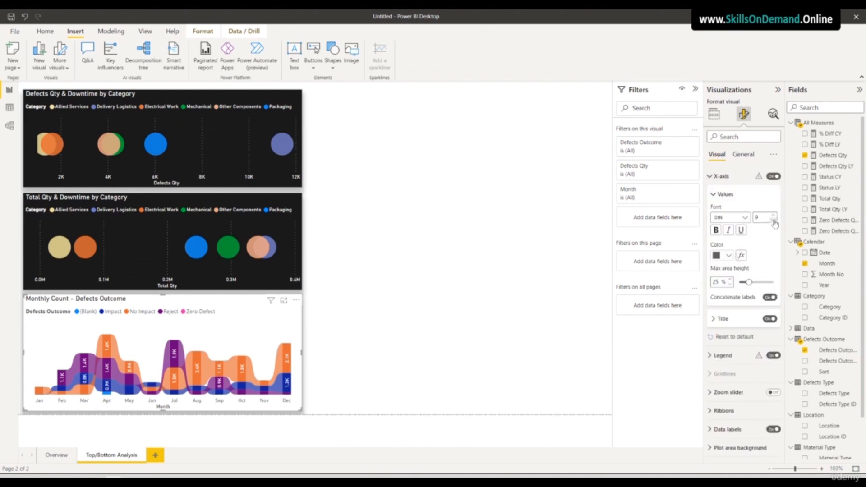
{"action": "left_click", "coordinate": [730, 321]}
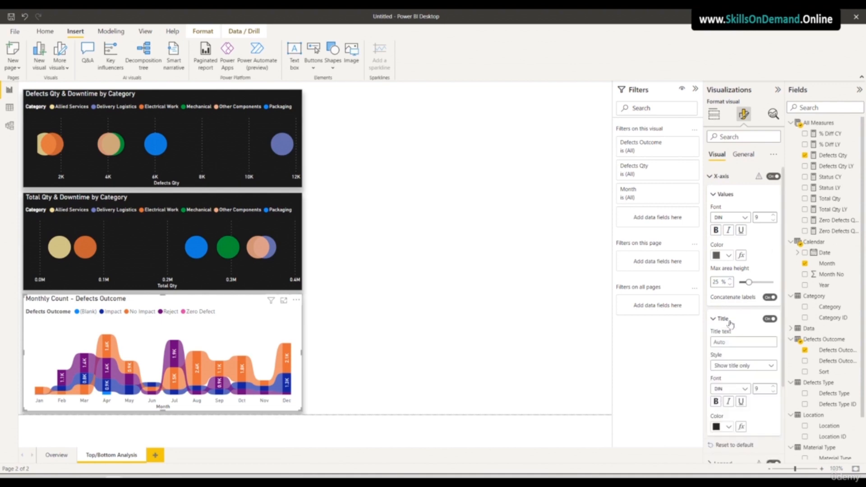
{"action": "scroll", "coordinate": [740, 341], "scroll_direction": "down", "scroll_amount": 1}
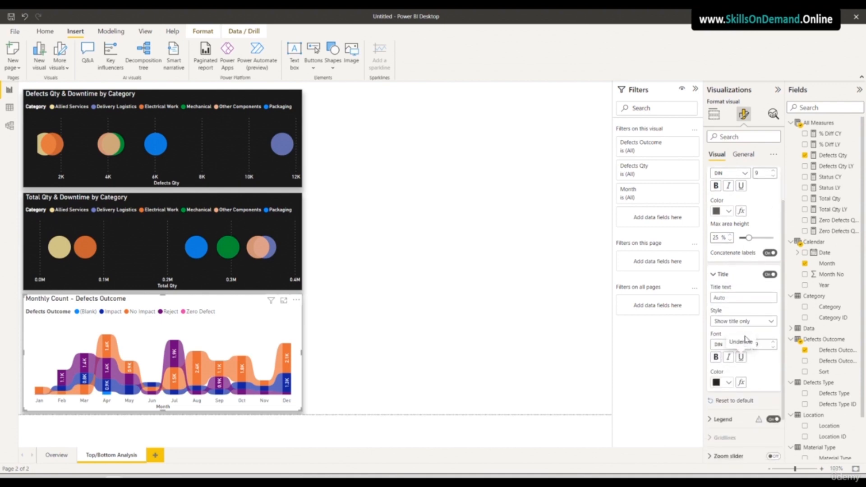
Set the ribbon chart's legend text font to DIN
{"action": "scroll", "coordinate": [758, 356], "scroll_direction": "down", "scroll_amount": 1}
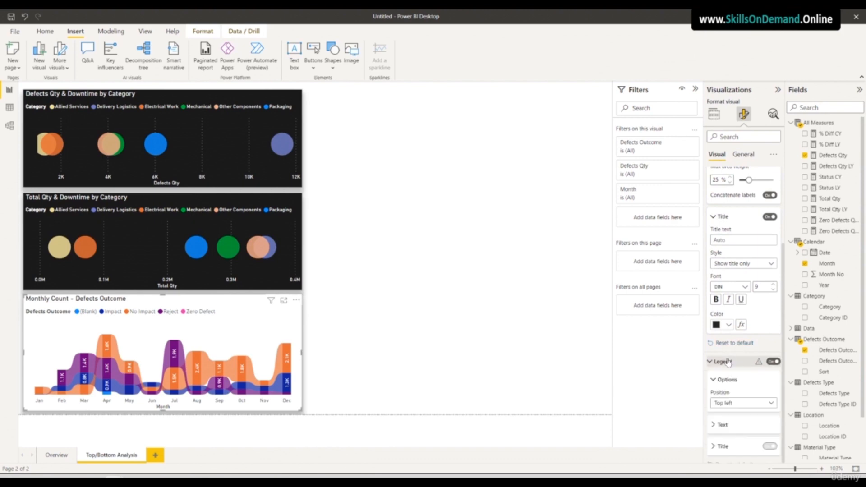
{"action": "left_click", "coordinate": [721, 361]}
{"action": "scroll", "coordinate": [735, 343], "scroll_direction": "down", "scroll_amount": 1}
{"action": "scroll", "coordinate": [739, 336], "scroll_direction": "down", "scroll_amount": 1}
{"action": "scroll", "coordinate": [739, 336], "scroll_direction": "down", "scroll_amount": 1}
{"action": "left_click", "coordinate": [745, 284]}
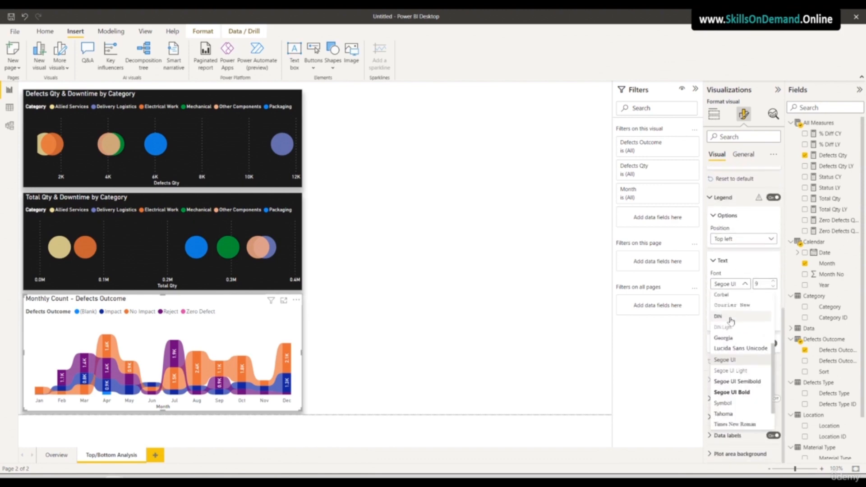
{"action": "left_click", "coordinate": [753, 317]}
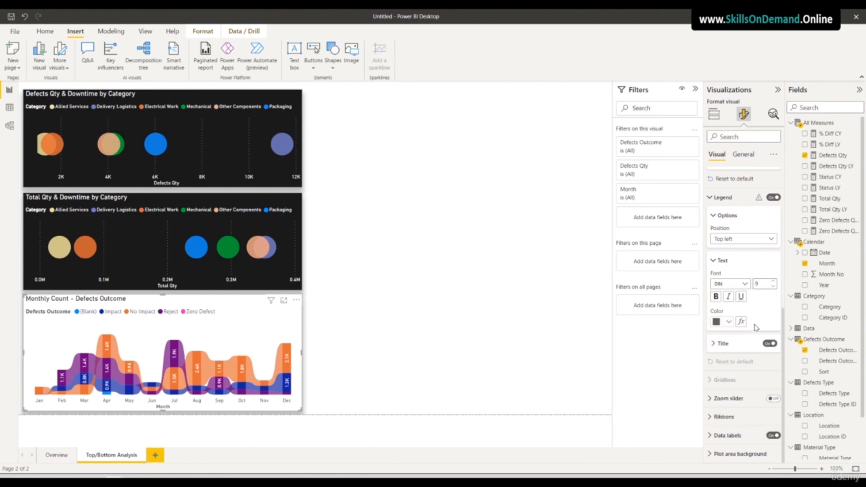
Review the ribbon chart's data label options and value font settings
{"action": "left_click", "coordinate": [734, 435]}
{"action": "scroll", "coordinate": [747, 411], "scroll_direction": "down", "scroll_amount": 5}
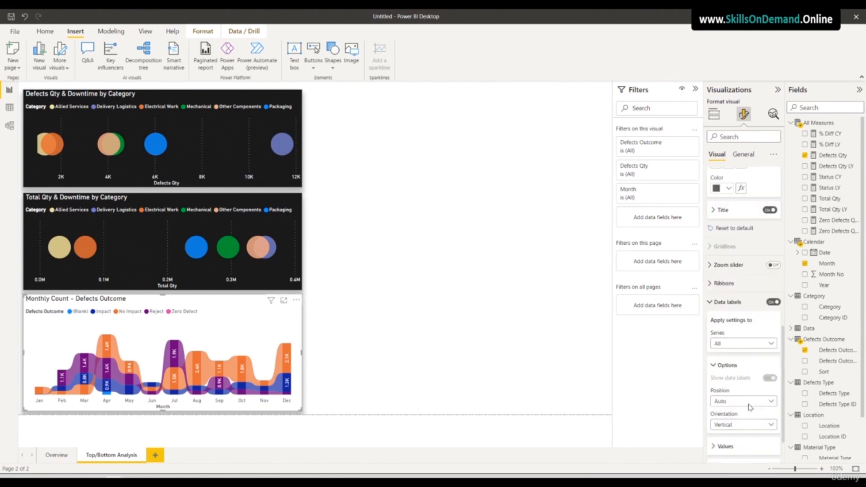
{"action": "left_click", "coordinate": [743, 396]}
{"action": "scroll", "coordinate": [742, 392], "scroll_direction": "down", "scroll_amount": 3}
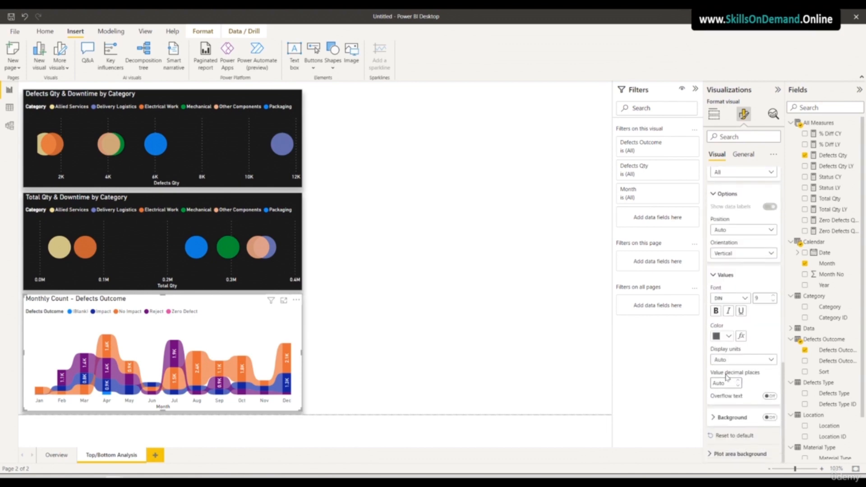
{"action": "left_click", "coordinate": [749, 157]}
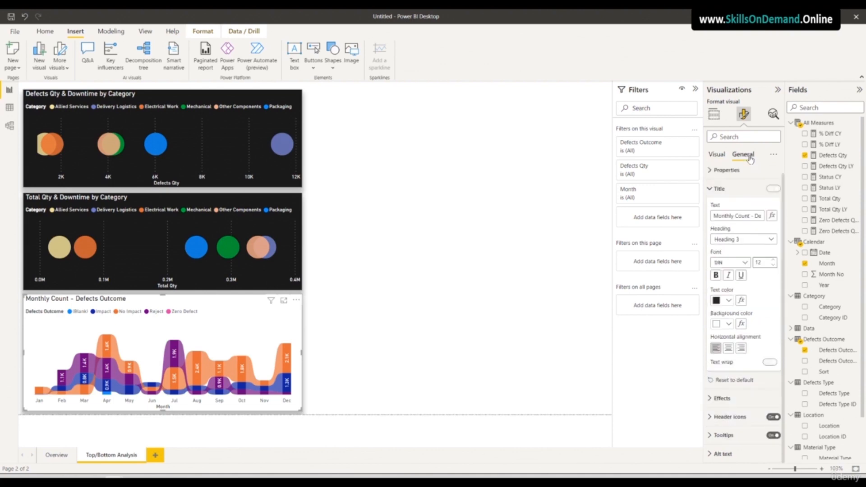
{"action": "left_click", "coordinate": [441, 243]}
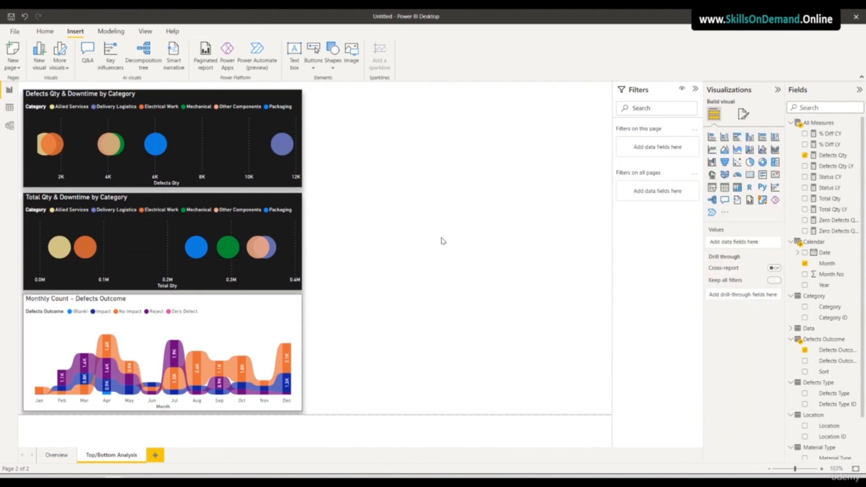
Filter the ribbon chart's Defects Outcome to include every outcome except (Blank)
{"action": "left_click", "coordinate": [230, 326]}
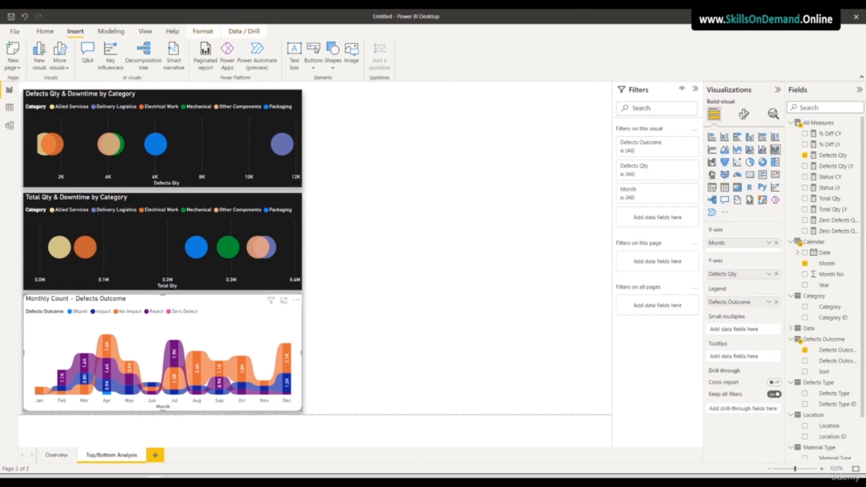
{"action": "left_click", "coordinate": [683, 168]}
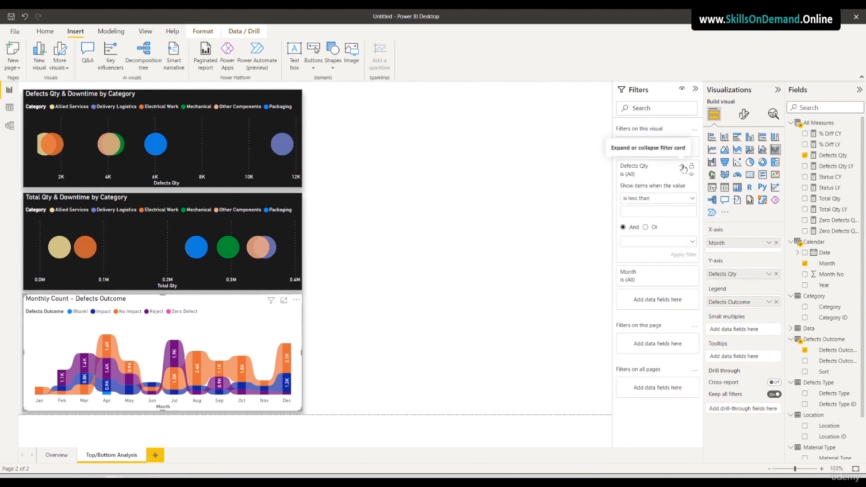
{"action": "left_click", "coordinate": [681, 145]}
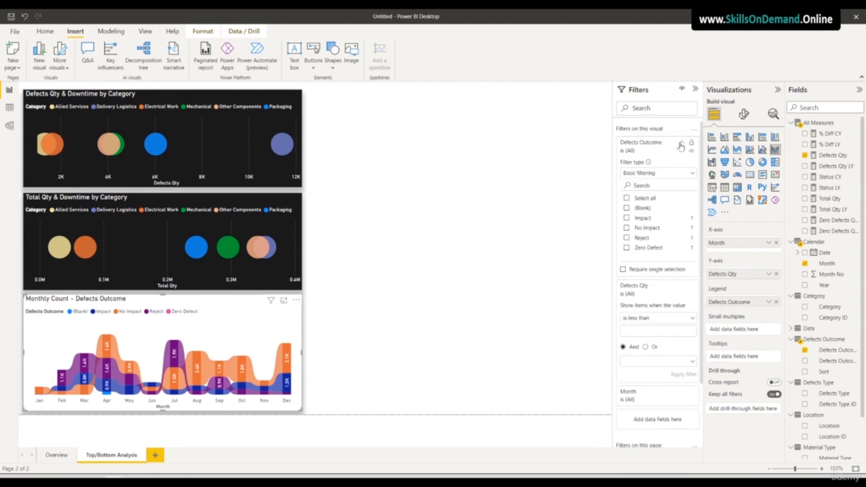
{"action": "left_click", "coordinate": [628, 198]}
{"action": "left_click", "coordinate": [627, 208]}
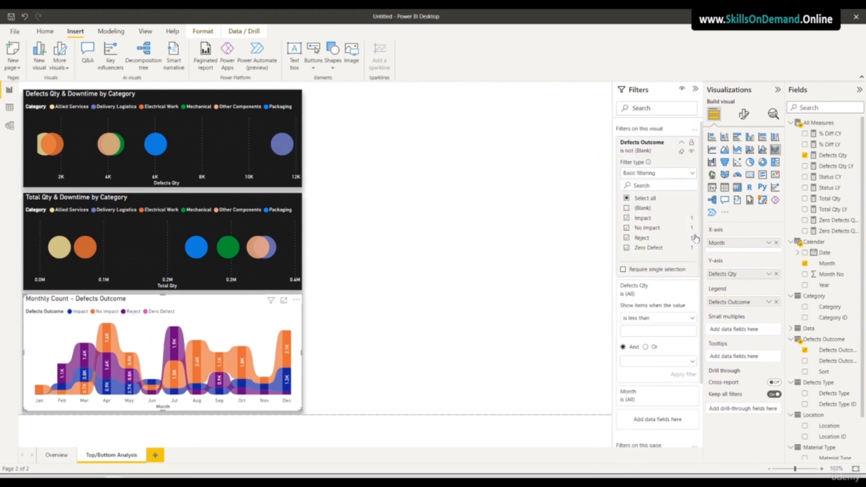
{"action": "left_click", "coordinate": [334, 347]}
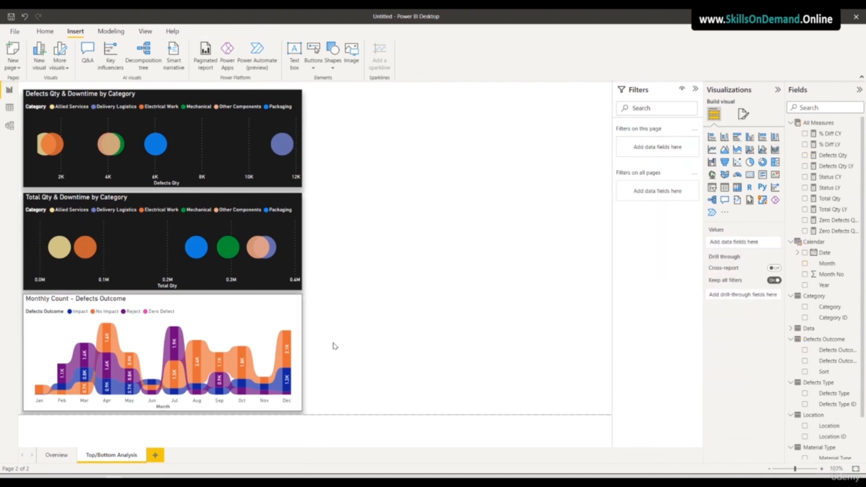
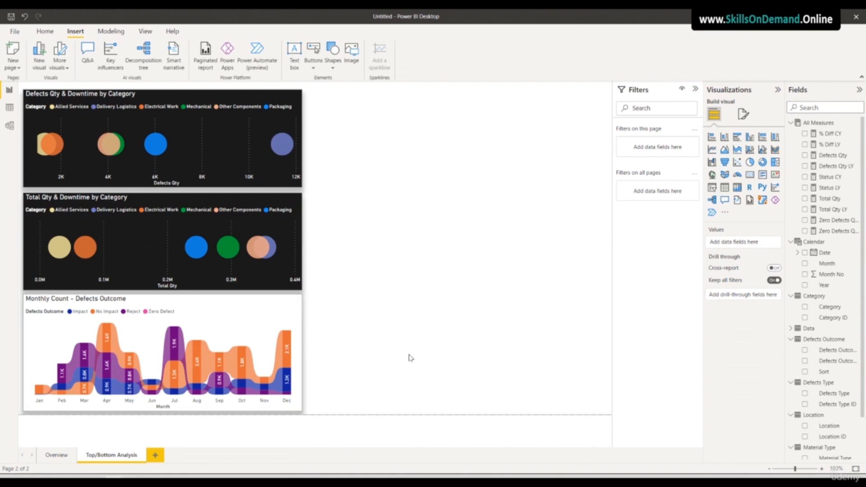
Add a matrix beside the upper scatter chart with Material Type as its rows
{"action": "left_click", "coordinate": [737, 187]}
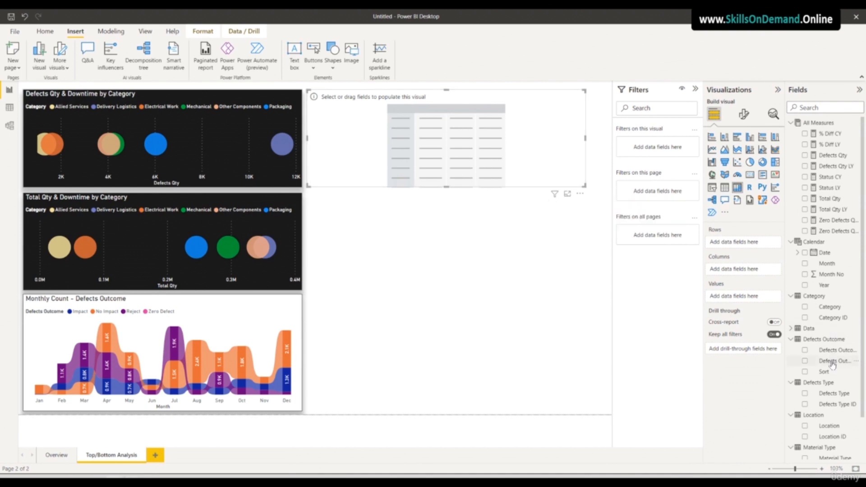
{"action": "scroll", "coordinate": [841, 405], "scroll_direction": "down", "scroll_amount": 2}
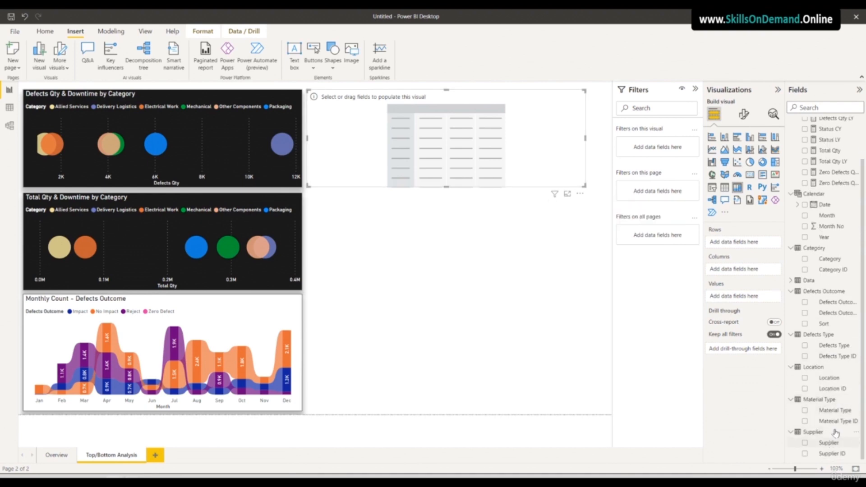
{"action": "left_click_drag", "start_coordinate": [836, 411], "coordinate": [751, 270]}
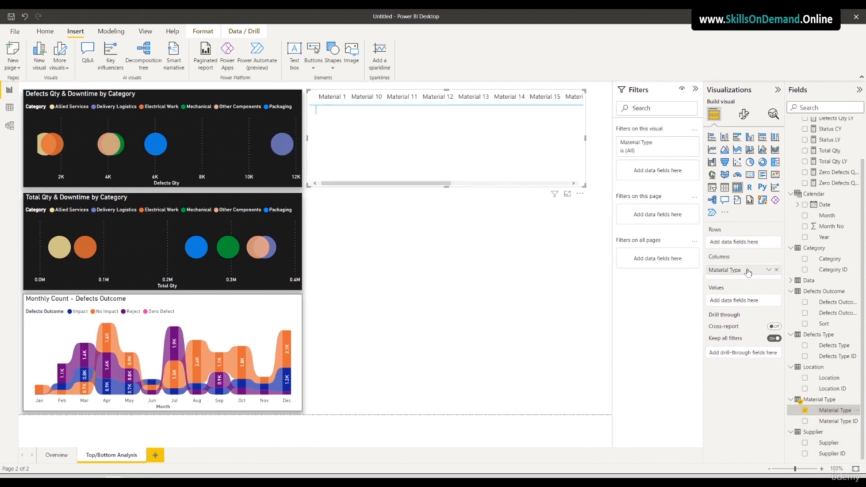
{"action": "left_click_drag", "start_coordinate": [741, 242], "coordinate": [741, 244]}
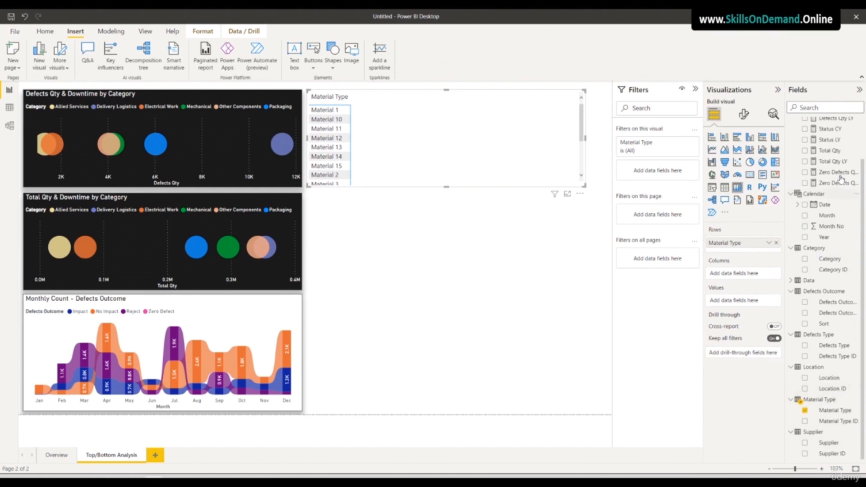
Add the Total Qty and Defects Qty measures to the matrix's values
{"action": "left_click_drag", "start_coordinate": [834, 152], "coordinate": [755, 256]}
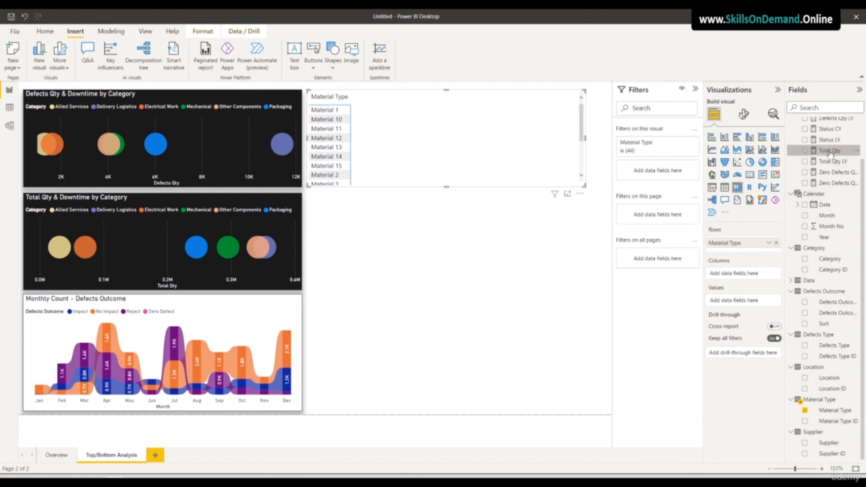
{"action": "left_click_drag", "start_coordinate": [834, 152], "coordinate": [744, 253]}
{"action": "left_click_drag", "start_coordinate": [824, 154], "coordinate": [753, 296]}
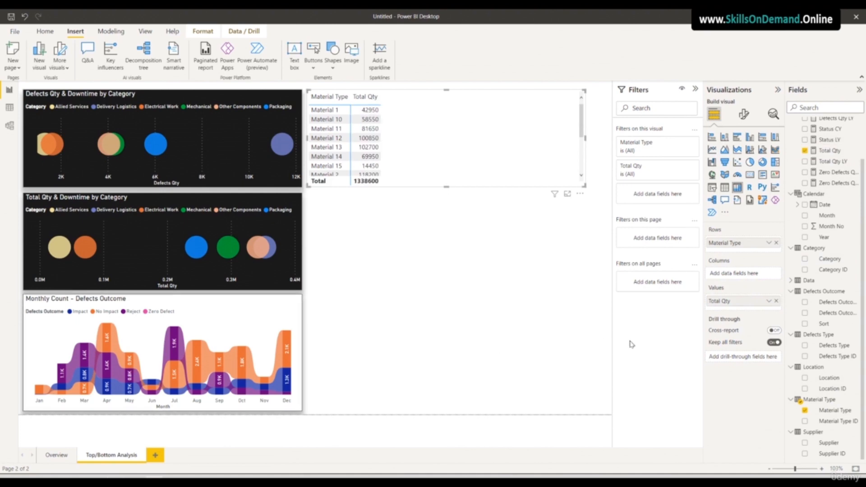
{"action": "scroll", "coordinate": [842, 158], "scroll_direction": "up", "scroll_amount": 2}
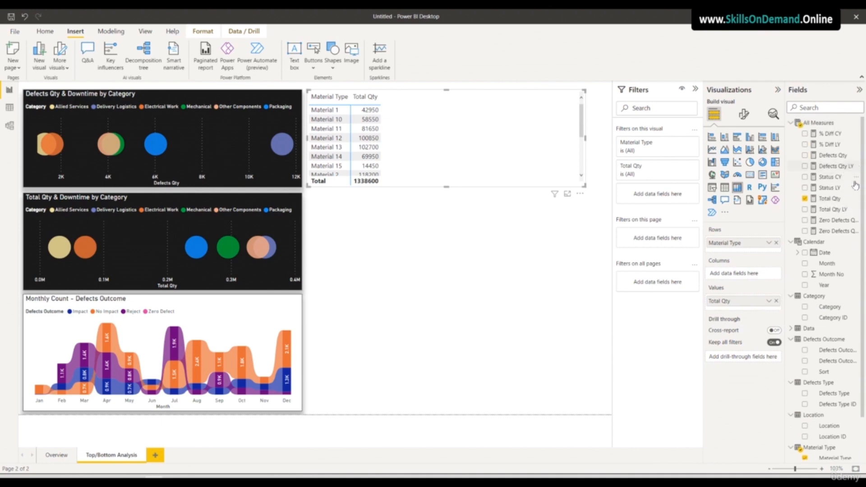
{"action": "left_click_drag", "start_coordinate": [833, 155], "coordinate": [752, 308]}
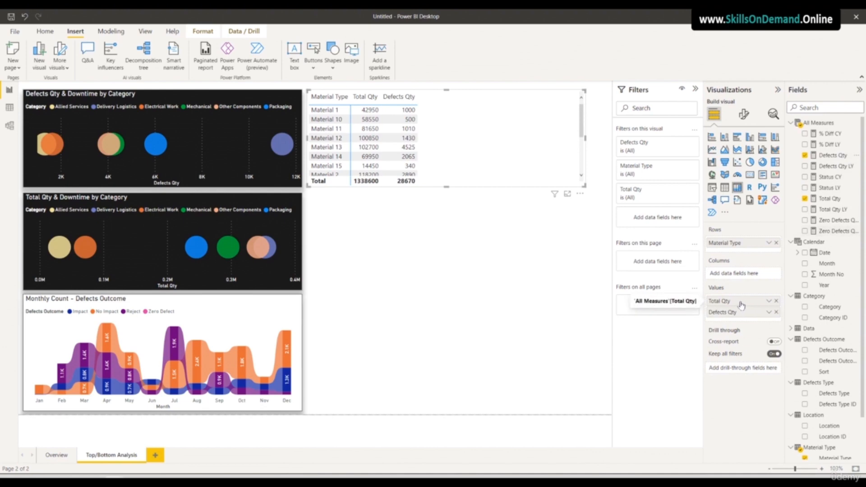
Add the % Diff CY, Status CY and Status LY measures to the matrix's values after Defects Qty
{"action": "left_click_drag", "start_coordinate": [837, 134], "coordinate": [758, 325]}
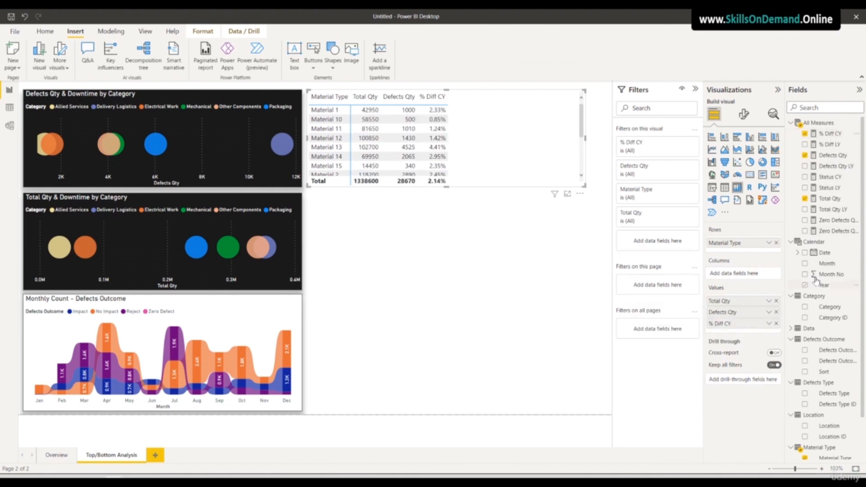
{"action": "left_click_drag", "start_coordinate": [837, 177], "coordinate": [760, 333]}
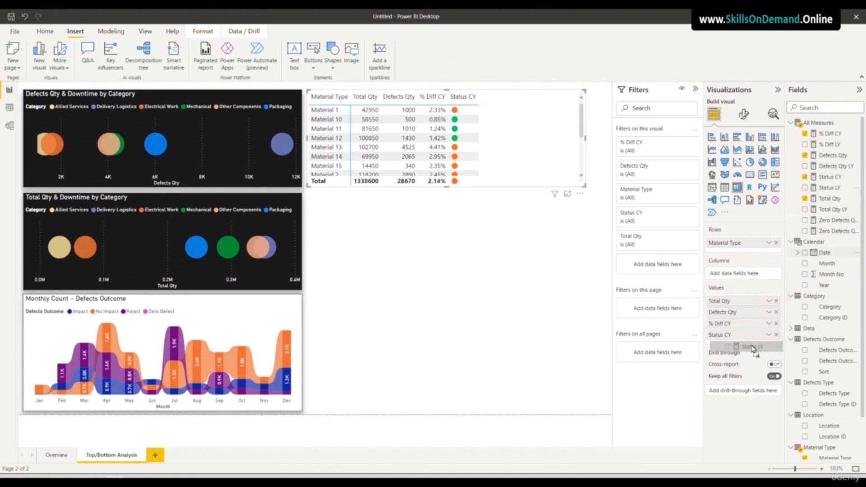
{"action": "left_click_drag", "start_coordinate": [751, 348], "coordinate": [751, 347]}
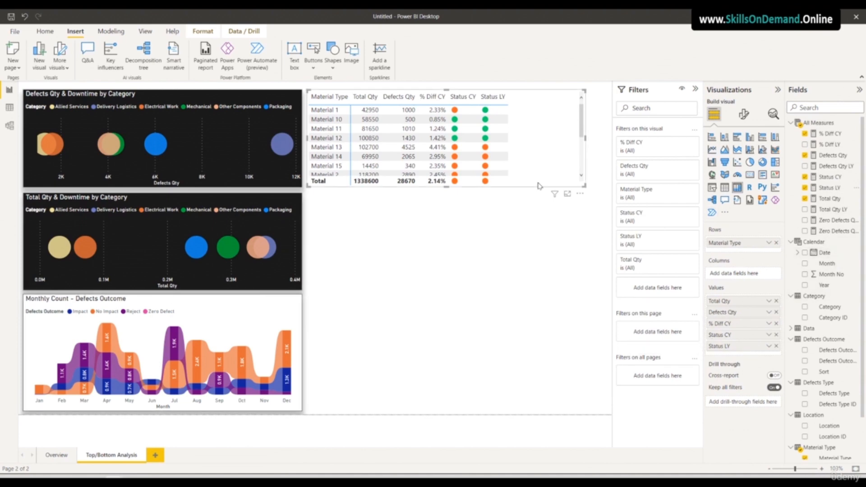
Turn on a shadow and a visual border for the matrix
{"action": "left_click", "coordinate": [743, 116]}
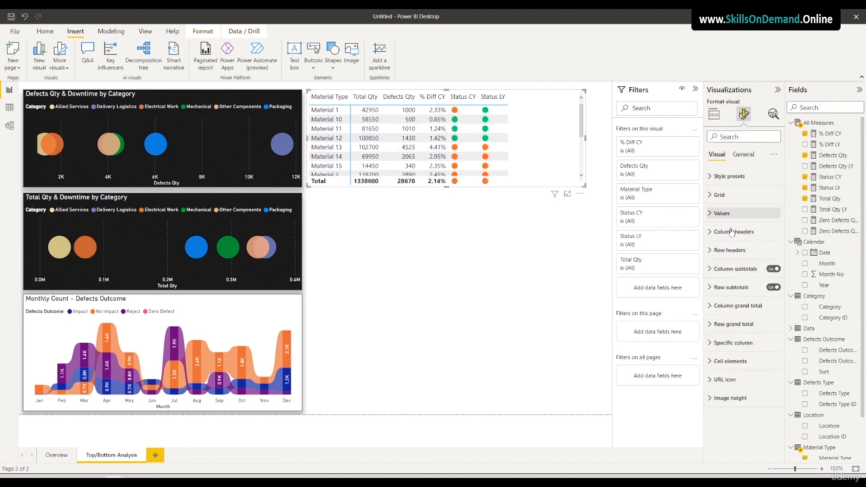
{"action": "left_click", "coordinate": [749, 154]}
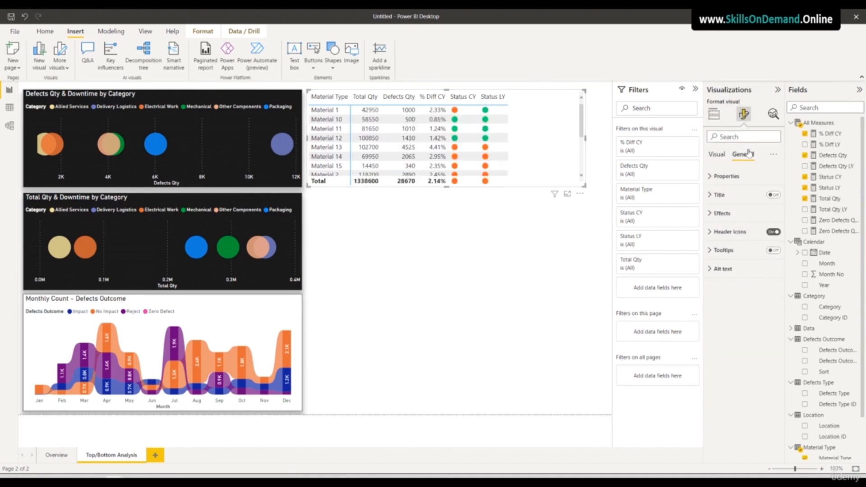
{"action": "left_click", "coordinate": [722, 213]}
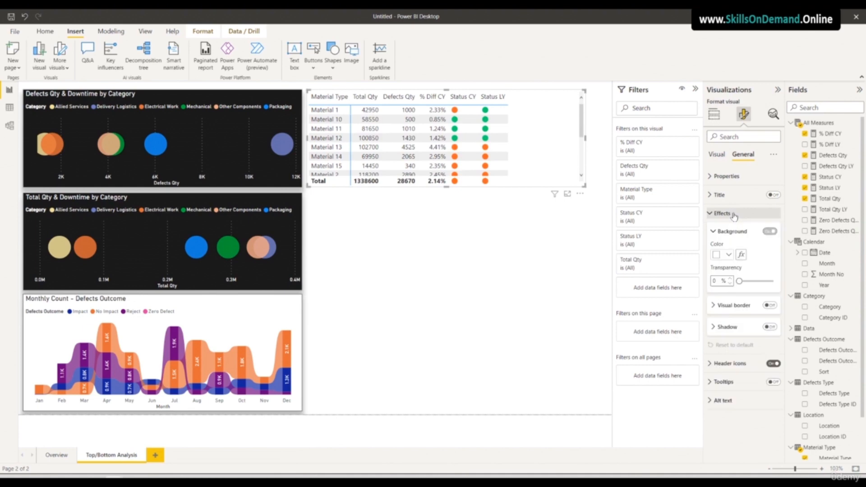
{"action": "left_click", "coordinate": [749, 329]}
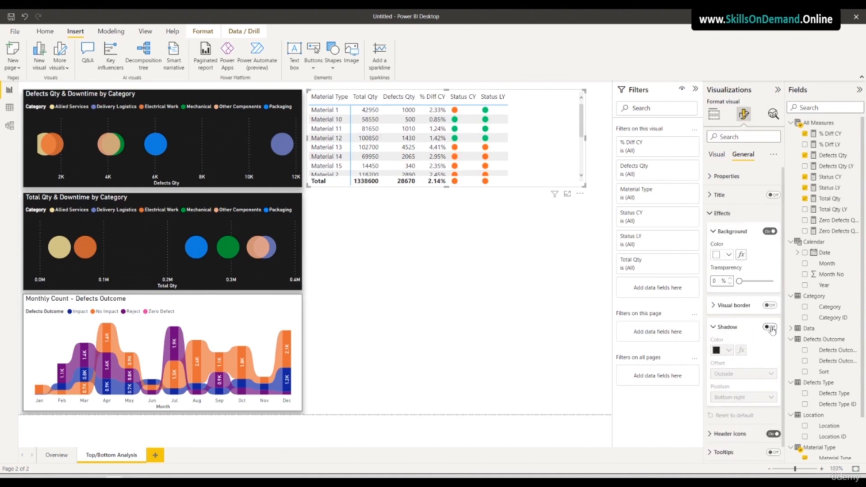
{"action": "left_click", "coordinate": [769, 327]}
{"action": "left_click", "coordinate": [770, 305]}
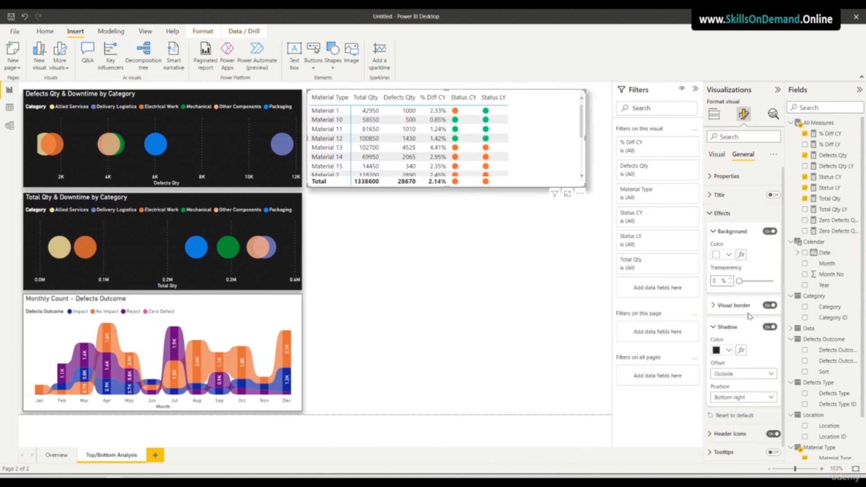
Set the matrix's shadow position to Bottom and extend the matrix downward to fit all material rows and the total
{"action": "left_click", "coordinate": [733, 306]}
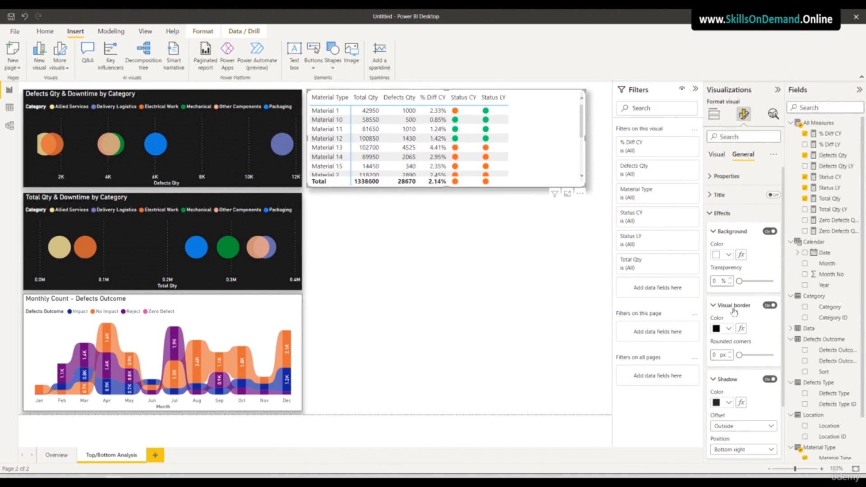
{"action": "scroll", "coordinate": [748, 394], "scroll_direction": "down", "scroll_amount": 2}
{"action": "left_click", "coordinate": [746, 381]}
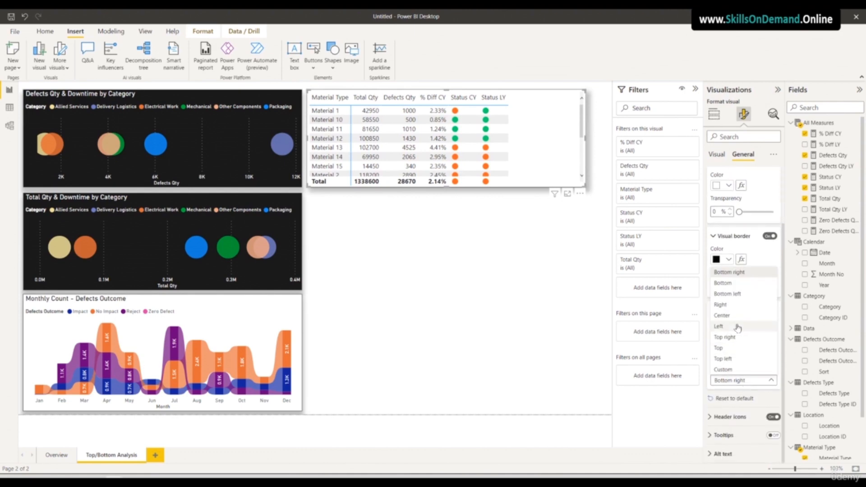
{"action": "left_click", "coordinate": [726, 289]}
{"action": "left_click_drag", "start_coordinate": [447, 188], "coordinate": [460, 267]}
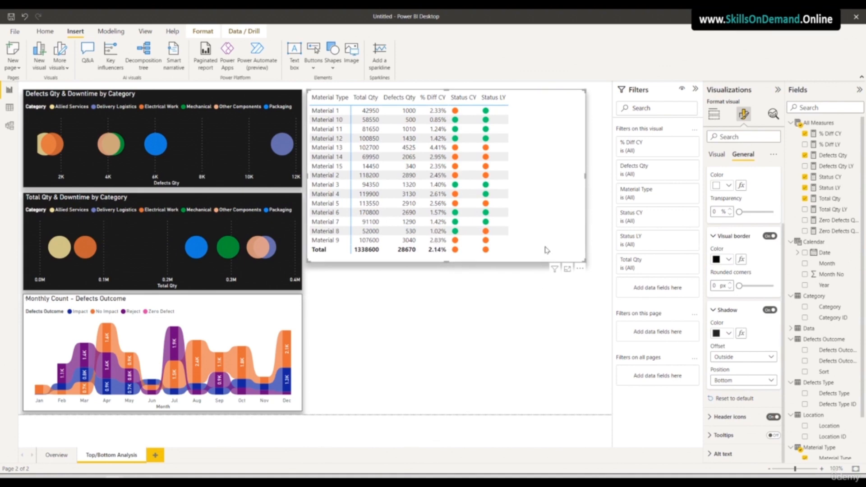
Set the font of the matrix's values to DIN at size 9
{"action": "left_click", "coordinate": [714, 115]}
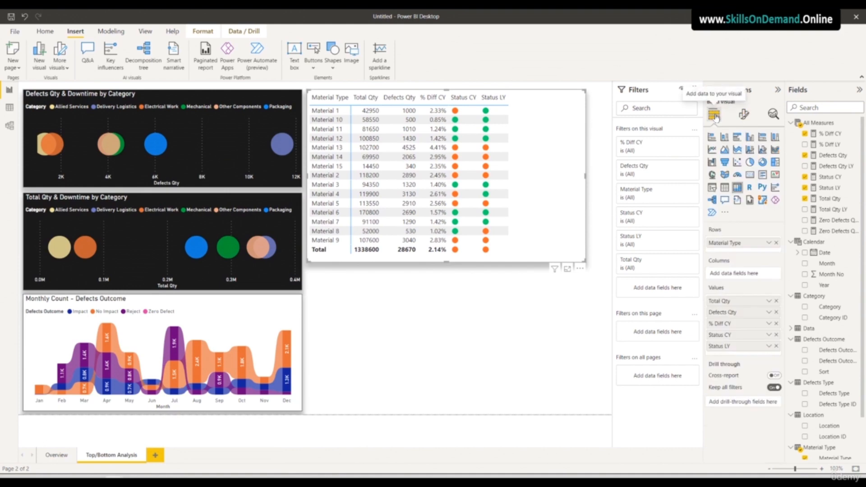
{"action": "left_click", "coordinate": [744, 115]}
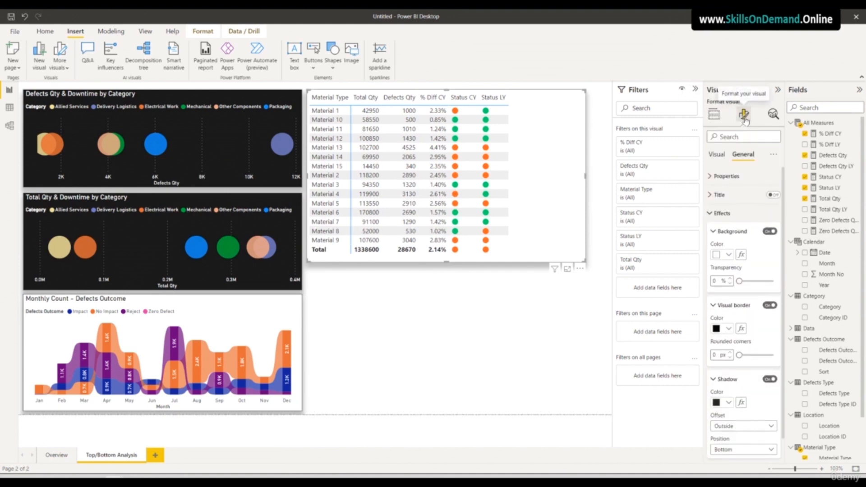
{"action": "left_click", "coordinate": [718, 154]}
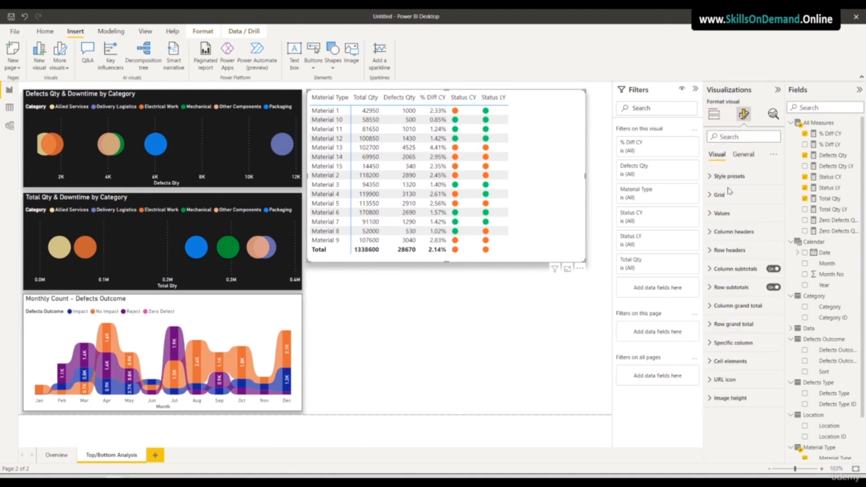
{"action": "left_click", "coordinate": [722, 213]}
{"action": "left_click", "coordinate": [725, 255]}
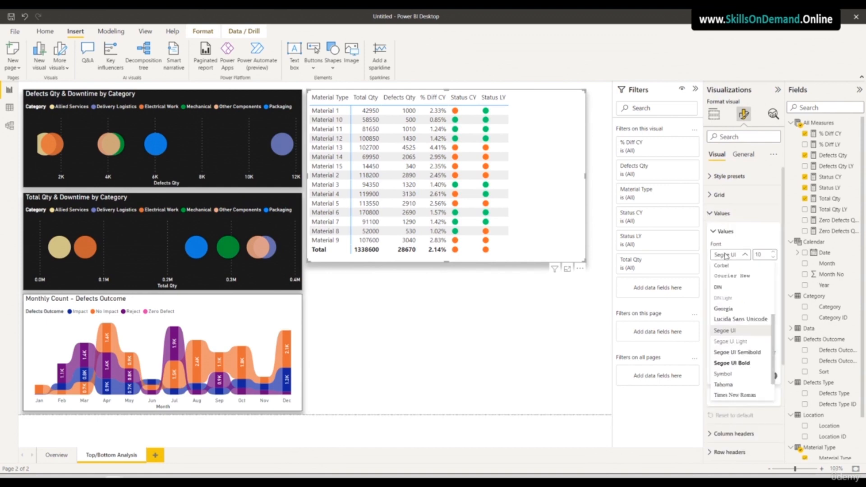
{"action": "left_click", "coordinate": [774, 259]}
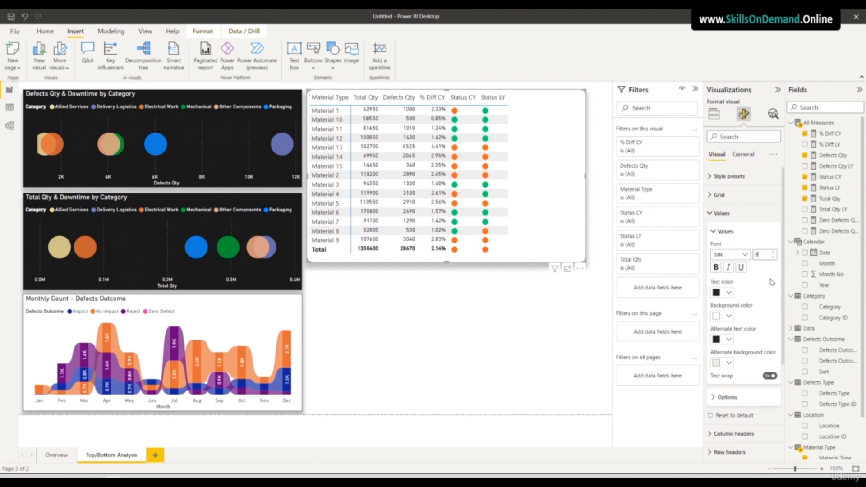
{"action": "scroll", "coordinate": [755, 344], "scroll_direction": "down", "scroll_amount": 2}
{"action": "scroll", "coordinate": [755, 344], "scroll_direction": "down", "scroll_amount": 2}
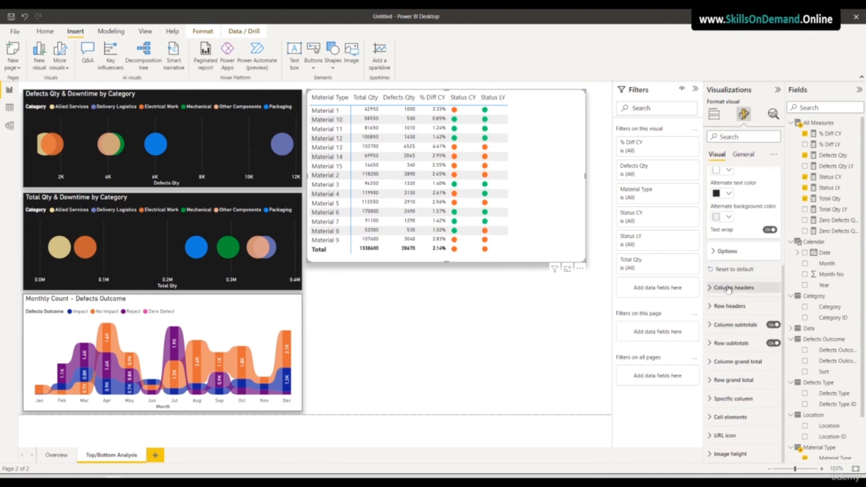
Set the font of the matrix's column headers to DIN at size 9
{"action": "left_click", "coordinate": [734, 287]}
{"action": "left_click", "coordinate": [733, 326]}
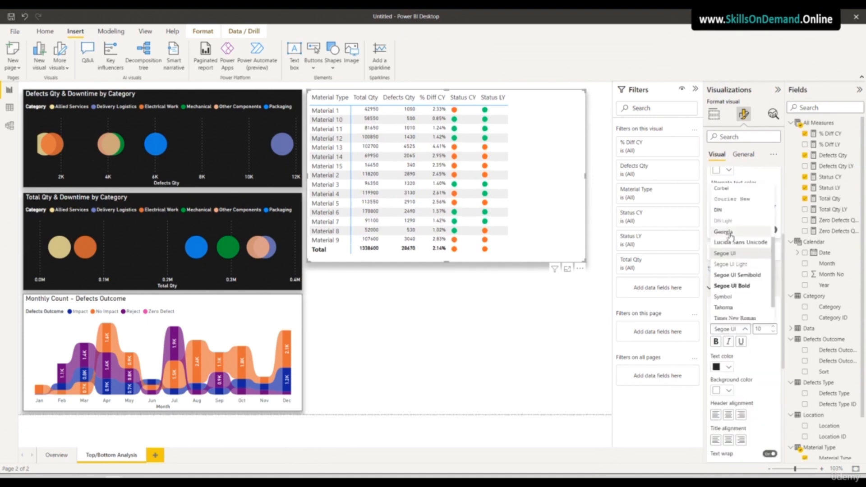
{"action": "left_click", "coordinate": [721, 215]}
{"action": "left_click", "coordinate": [773, 331]}
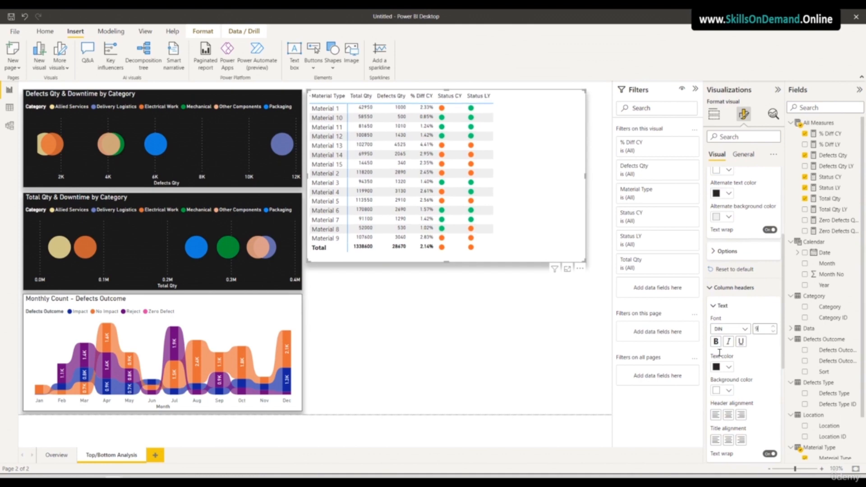
Set the font of the matrix's row headers to DIN at size 9
{"action": "scroll", "coordinate": [748, 360], "scroll_direction": "down", "scroll_amount": 3}
{"action": "scroll", "coordinate": [748, 369], "scroll_direction": "down", "scroll_amount": 2}
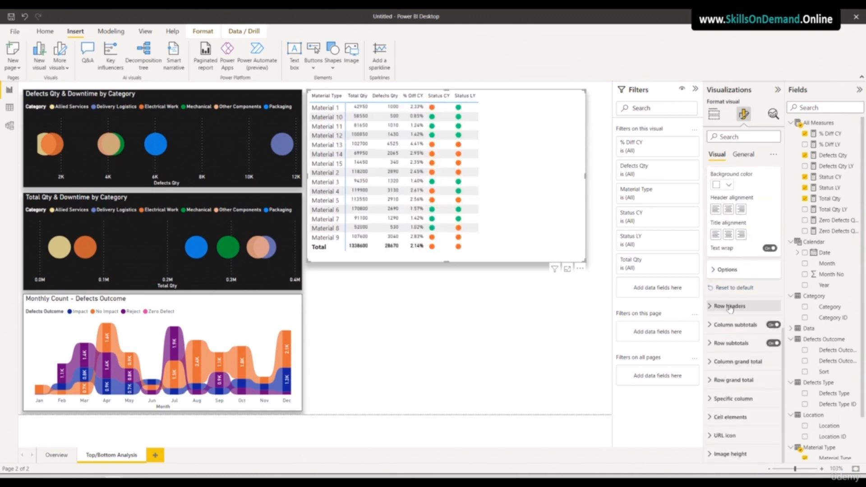
{"action": "left_click", "coordinate": [731, 307]}
{"action": "left_click", "coordinate": [734, 347]}
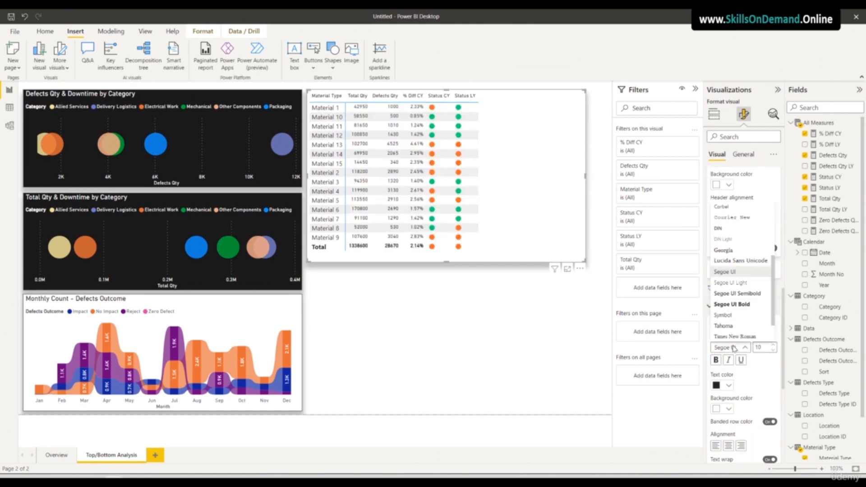
{"action": "left_click", "coordinate": [718, 228]}
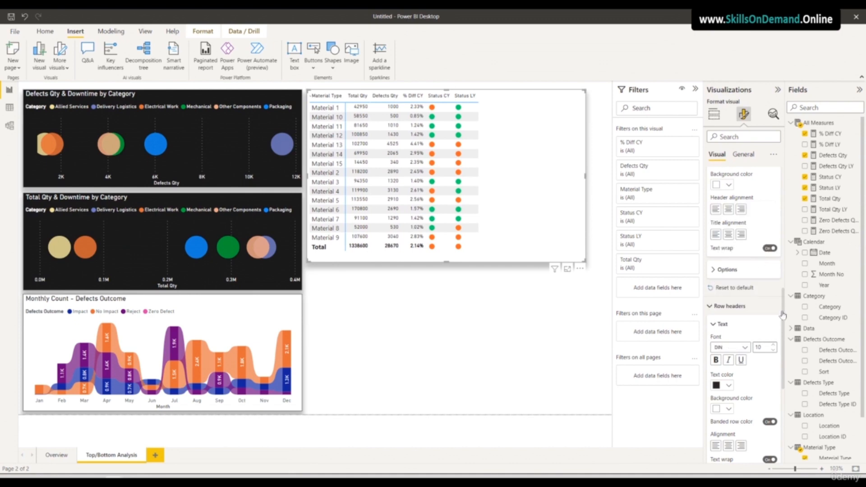
{"action": "left_click", "coordinate": [773, 350]}
Examine the matrix's format settings for column and row subtotals, column and row grand totals, and the specific column
{"action": "scroll", "coordinate": [748, 372], "scroll_direction": "down", "scroll_amount": 5}
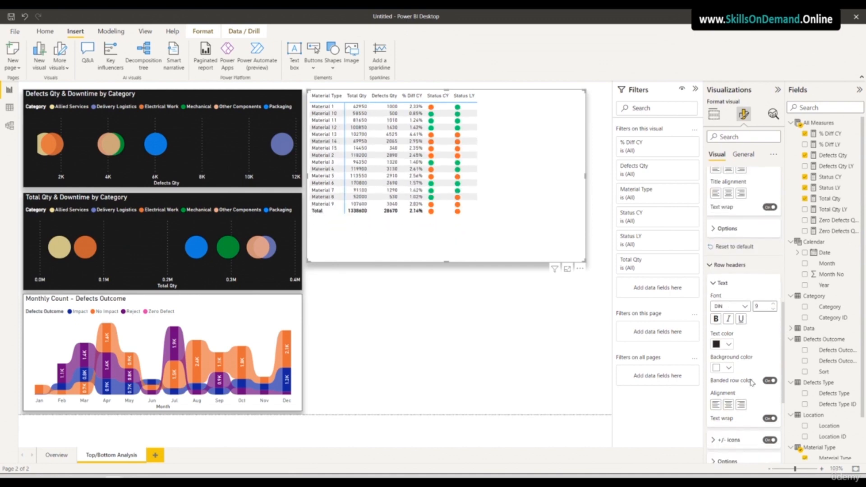
{"action": "left_click", "coordinate": [735, 325]}
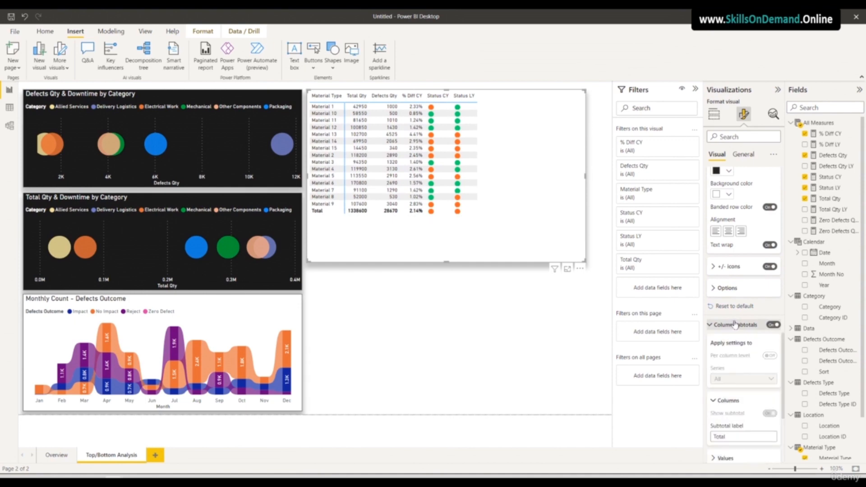
{"action": "scroll", "coordinate": [741, 367], "scroll_direction": "down", "scroll_amount": 1}
{"action": "scroll", "coordinate": [740, 368], "scroll_direction": "down", "scroll_amount": 3}
{"action": "left_click", "coordinate": [726, 307]}
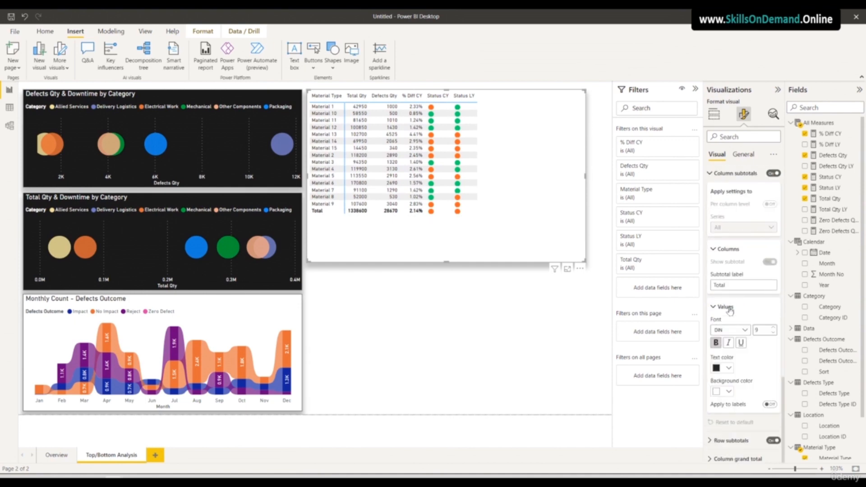
{"action": "scroll", "coordinate": [739, 370], "scroll_direction": "down", "scroll_amount": 5}
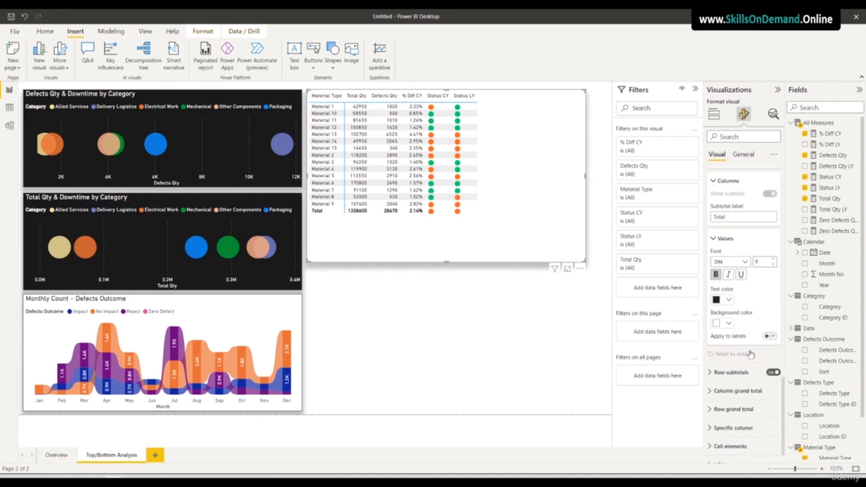
{"action": "left_click", "coordinate": [734, 344]}
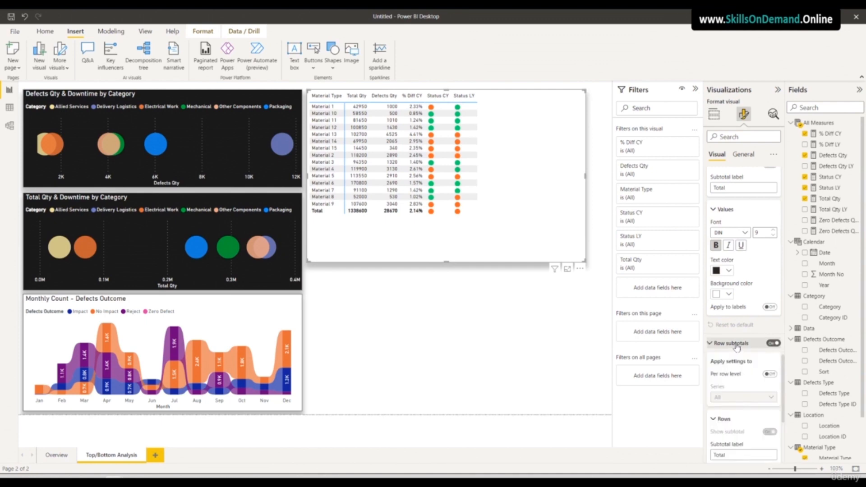
{"action": "scroll", "coordinate": [747, 368], "scroll_direction": "down", "scroll_amount": 6}
{"action": "left_click", "coordinate": [735, 326]}
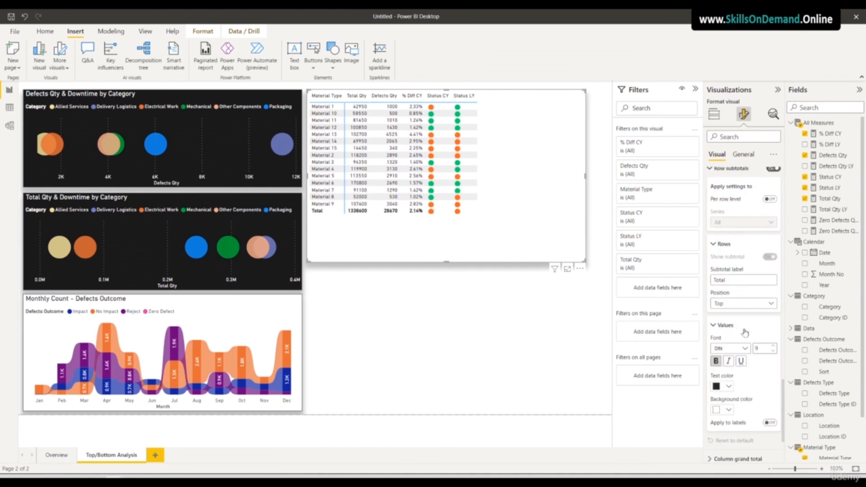
{"action": "scroll", "coordinate": [740, 366], "scroll_direction": "down", "scroll_amount": 5}
{"action": "left_click", "coordinate": [738, 362]}
{"action": "left_click", "coordinate": [737, 381]}
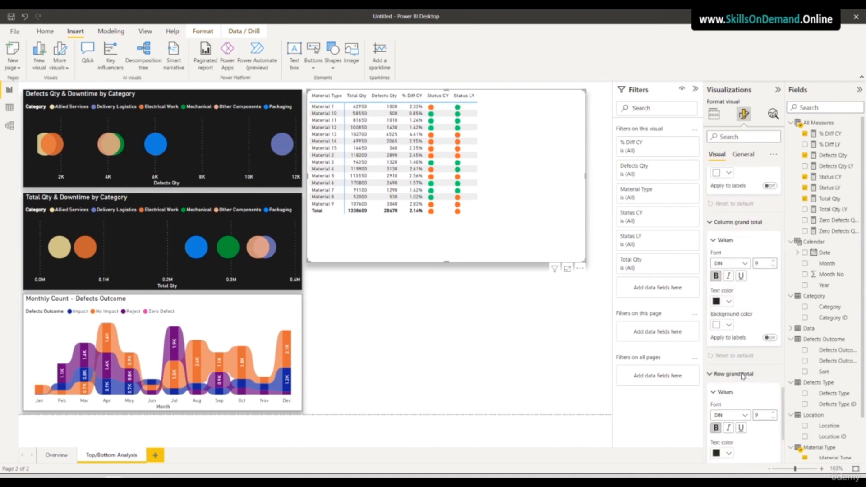
{"action": "left_click", "coordinate": [739, 398]}
{"action": "scroll", "coordinate": [742, 396], "scroll_direction": "down", "scroll_amount": 10}
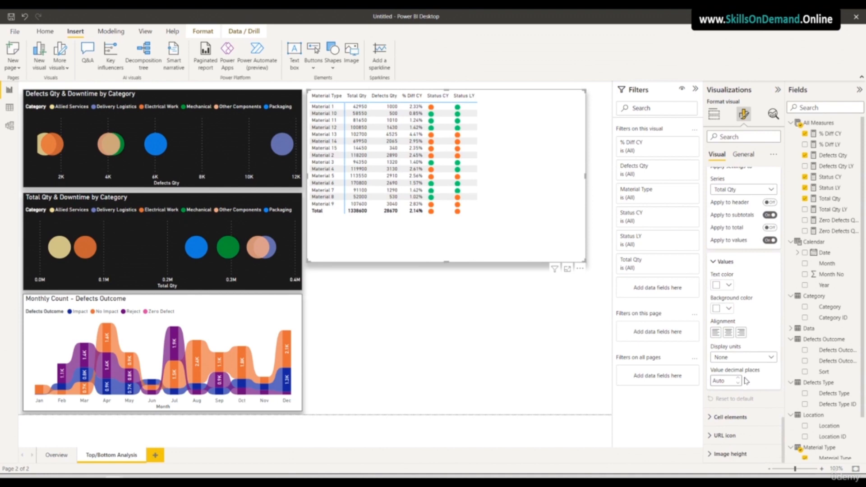
{"action": "scroll", "coordinate": [744, 383], "scroll_direction": "up", "scroll_amount": 8}
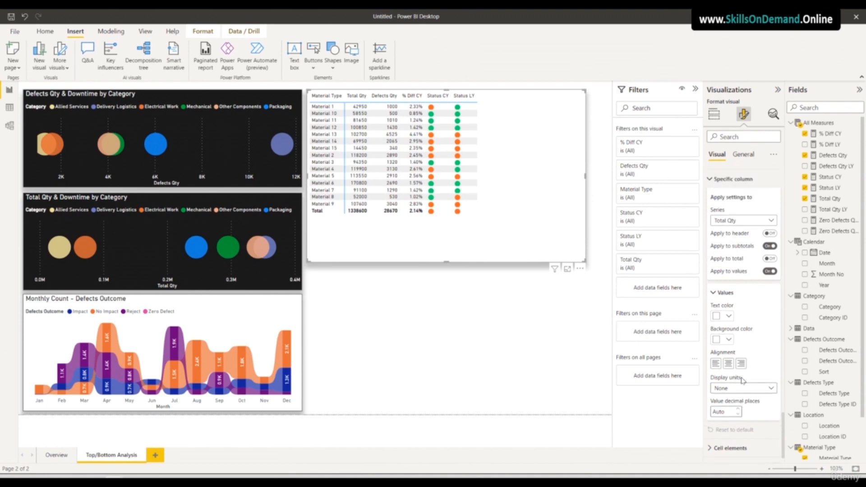
{"action": "scroll", "coordinate": [742, 372], "scroll_direction": "up", "scroll_amount": 10}
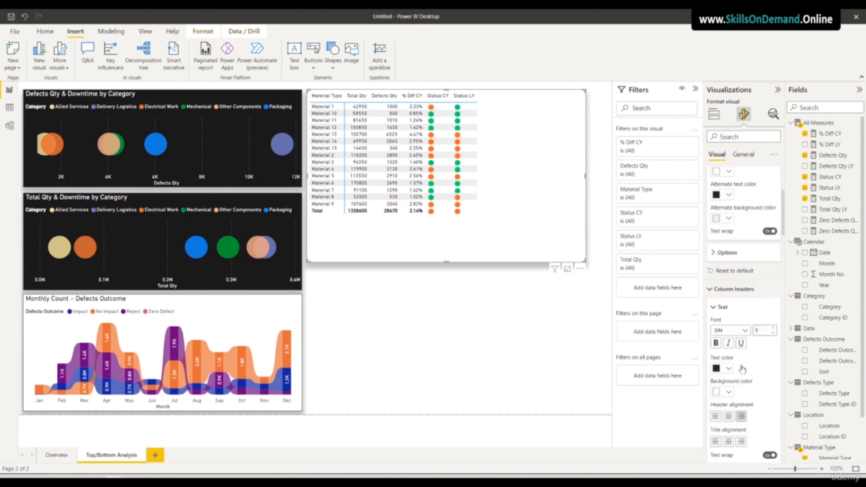
Turn on the matrix's title and set its text to "Defects Details - By Materials"
{"action": "left_click", "coordinate": [751, 155]}
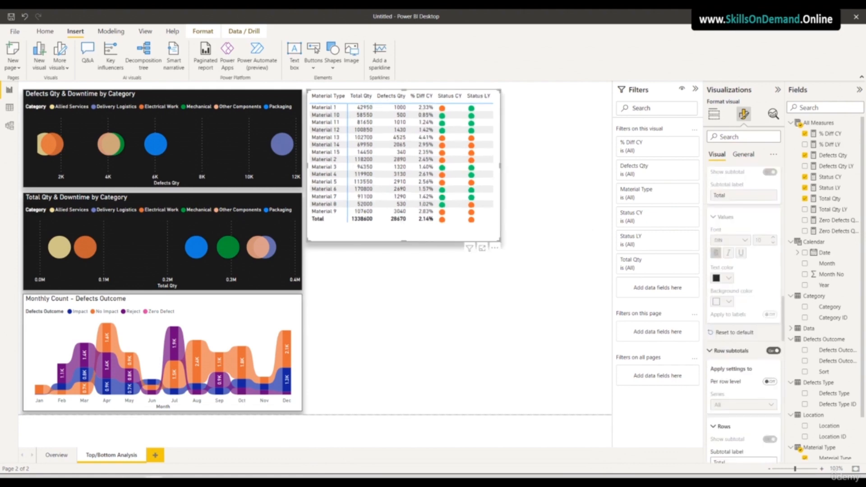
{"action": "left_click", "coordinate": [751, 155]}
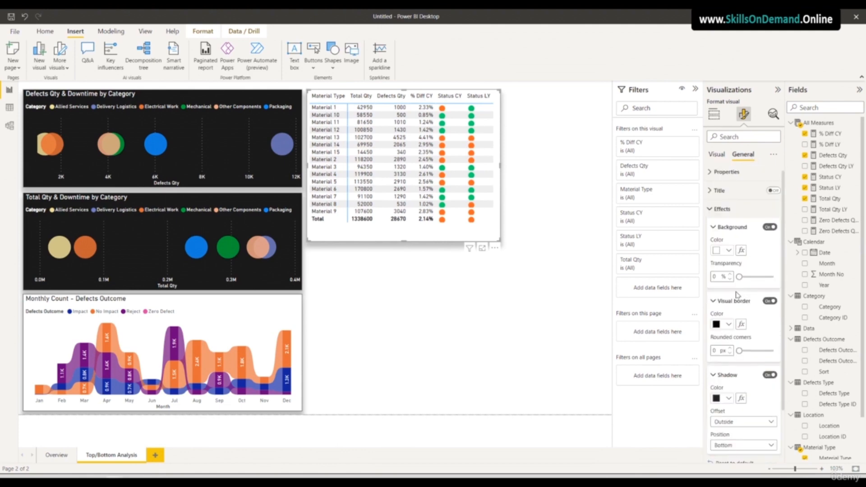
{"action": "left_click", "coordinate": [746, 194]}
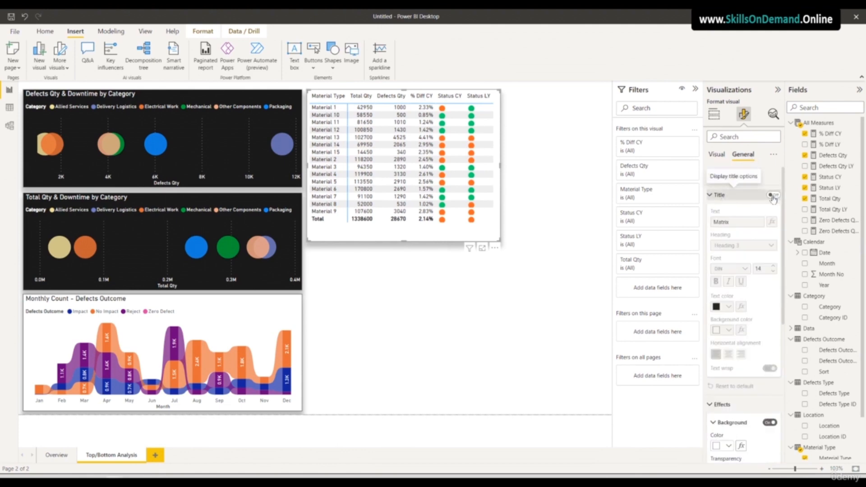
{"action": "key", "text": "ctrl+a"}
{"action": "type", "text": "De"}
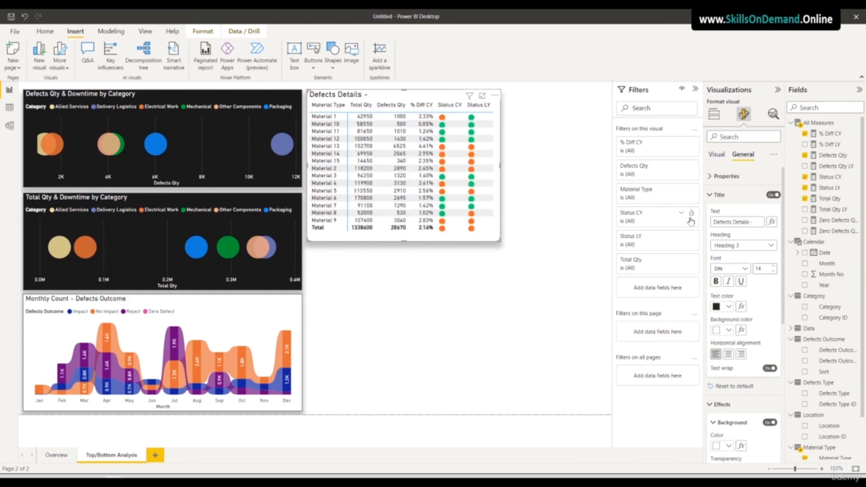
{"action": "type", "text": "Matr"}
{"action": "key", "text": "BackSpace"}
{"action": "type", "text": "erials"}
Set the matrix title's font size to 12 and shorten the matrix so it ends just below the Total row
{"action": "left_click", "coordinate": [773, 272]}
{"action": "left_click", "coordinate": [773, 271]}
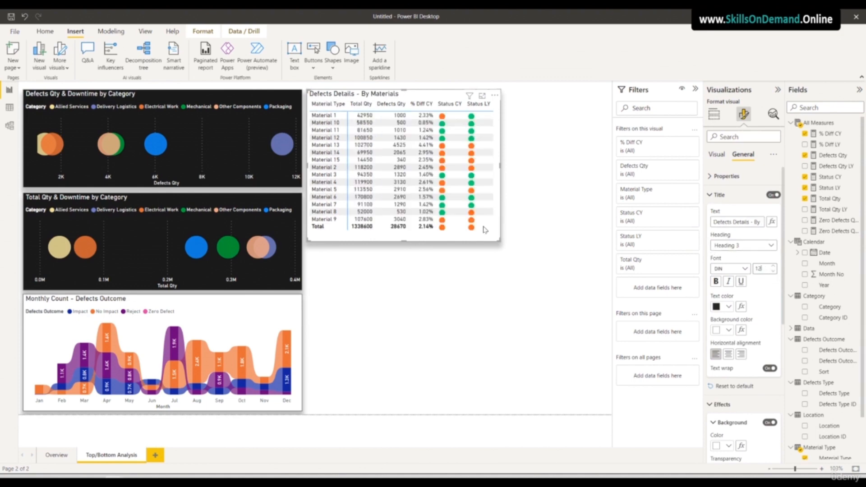
{"action": "left_click_drag", "start_coordinate": [497, 237], "coordinate": [498, 244]}
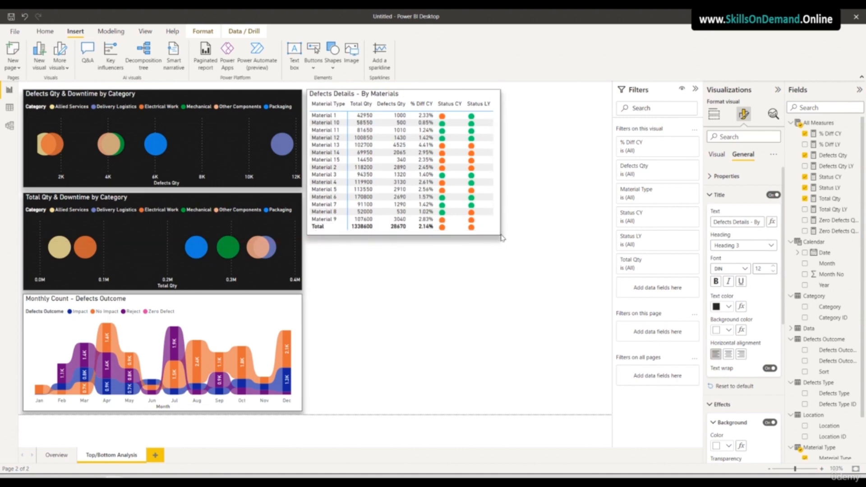
{"action": "left_click", "coordinate": [495, 263]}
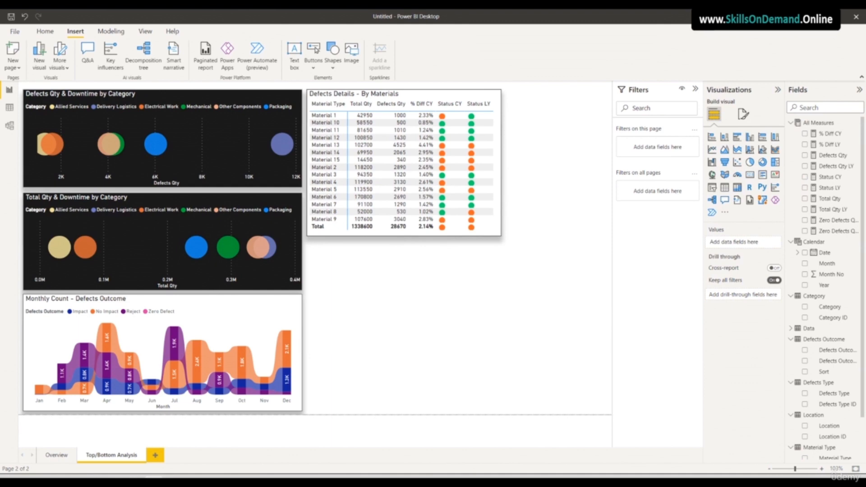
Duplicate the Defects Details - By Materials matrix, place the copy beneath the original level with the ribbon chart's bottom, and extend its top edge slightly upward
{"action": "left_click", "coordinate": [328, 234]}
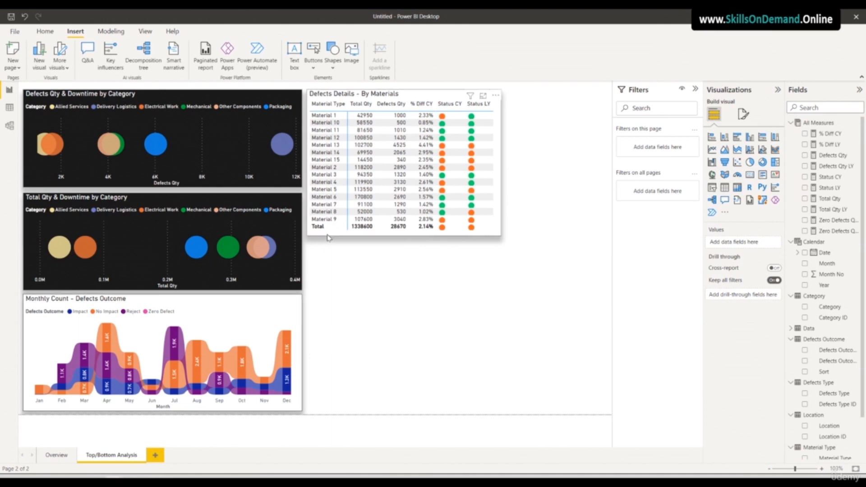
{"action": "left_click_drag", "start_coordinate": [330, 235], "coordinate": [338, 386]}
{"action": "left_click_drag", "start_coordinate": [410, 389], "coordinate": [420, 408]}
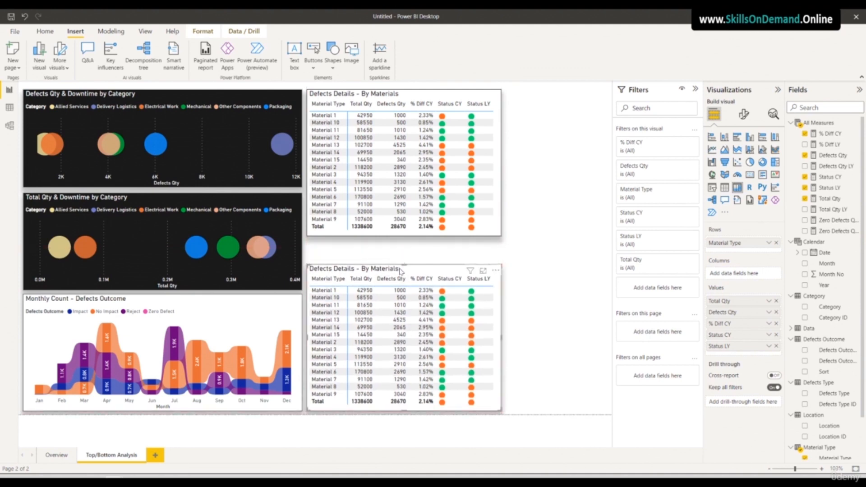
{"action": "left_click_drag", "start_coordinate": [396, 267], "coordinate": [400, 259]}
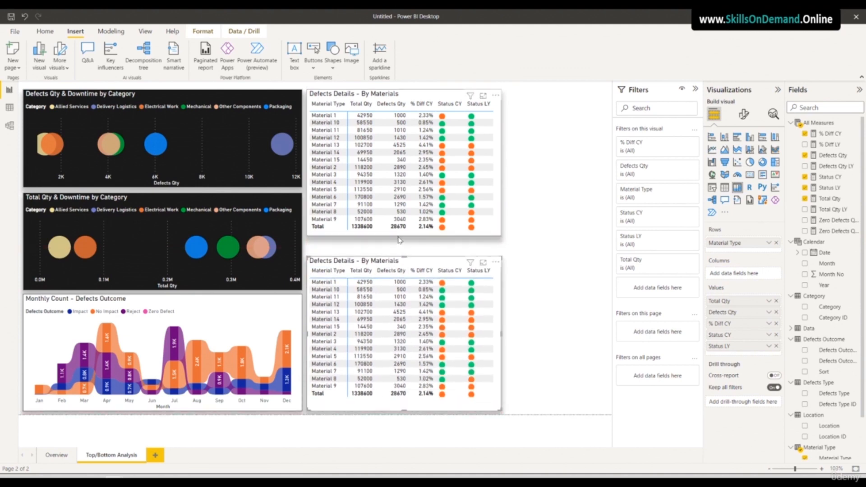
Resize the upper and lower Defects Details - By Materials tables vertically so only a narrow gap remains between them
{"action": "left_click_drag", "start_coordinate": [401, 236], "coordinate": [407, 256]}
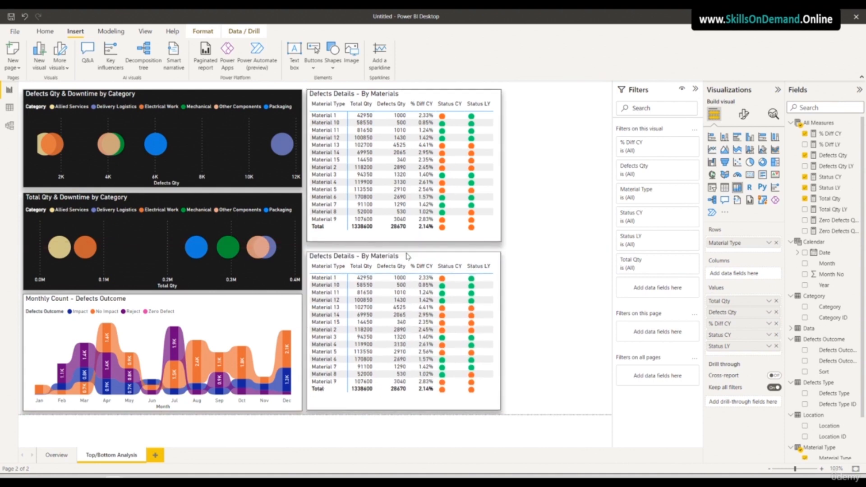
{"action": "left_click", "coordinate": [506, 306]}
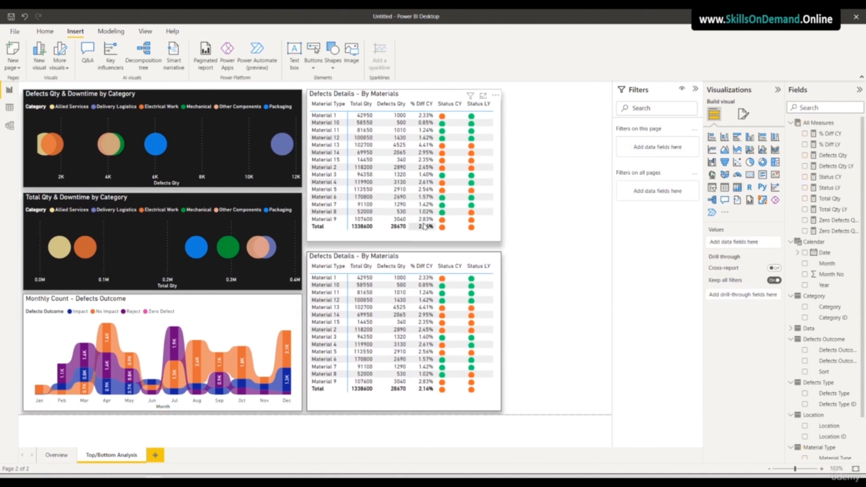
{"action": "left_click", "coordinate": [408, 239]}
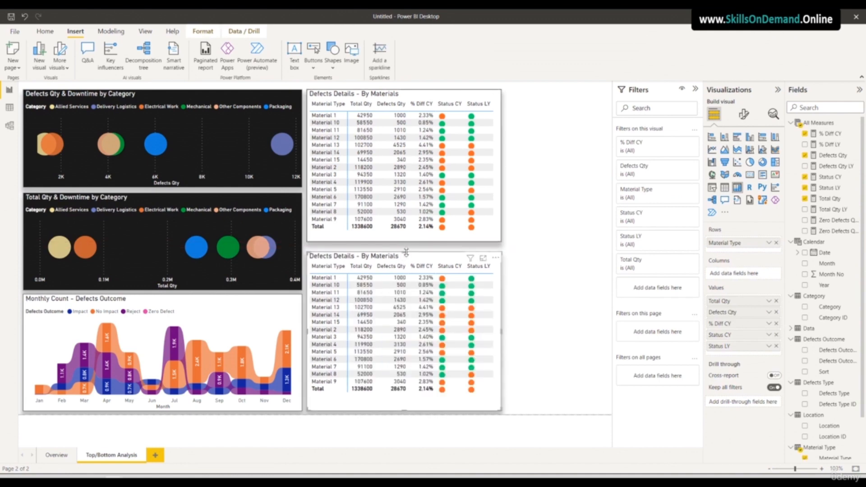
{"action": "left_click_drag", "start_coordinate": [401, 257], "coordinate": [402, 253]}
{"action": "left_click", "coordinate": [545, 282]}
Move both Defects Details - By Materials tables together to the right, leaving room to widen the neighbouring charts
{"action": "left_click", "coordinate": [495, 239]}
{"action": "left_click", "coordinate": [498, 296], "text": "ctrl"}
{"action": "left_click_drag", "start_coordinate": [498, 298], "coordinate": [529, 298]}
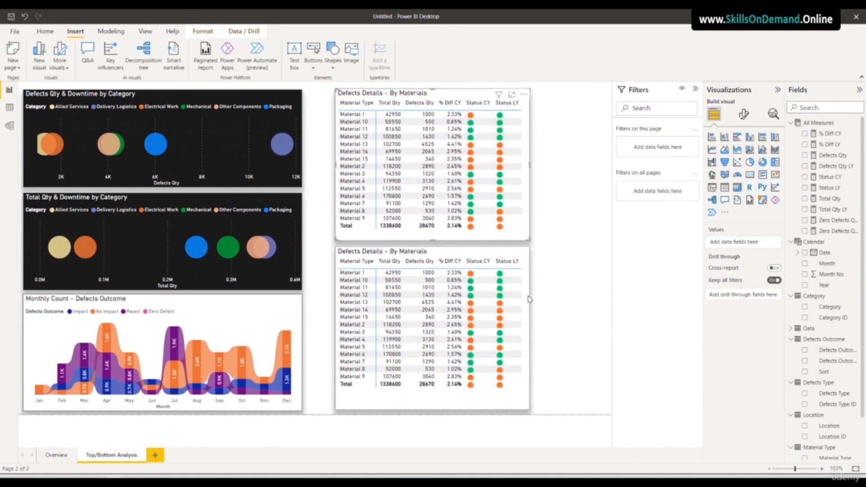
{"action": "left_click", "coordinate": [529, 299]}
{"action": "left_click", "coordinate": [561, 300]}
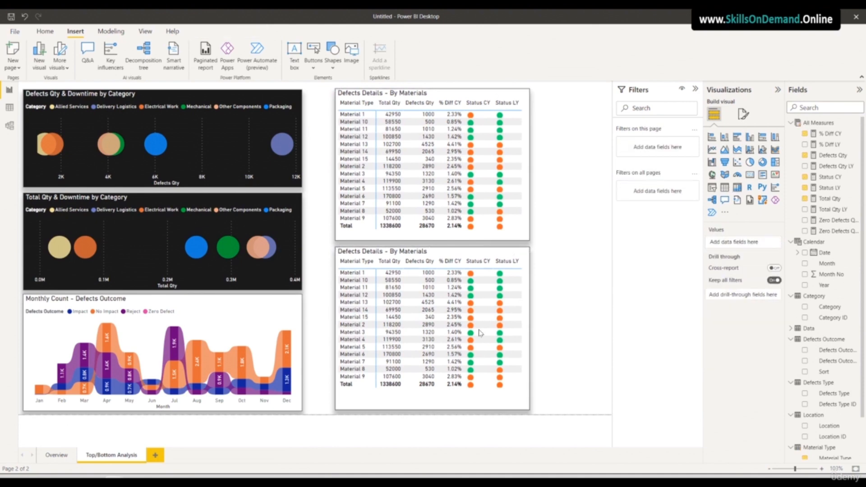
Widen the Monthly Count, Total Qty & Downtime and Defects Qty & Downtime charts to reach nearly to the tables
{"action": "left_click", "coordinate": [301, 324]}
{"action": "left_click_drag", "start_coordinate": [301, 354], "coordinate": [330, 358]}
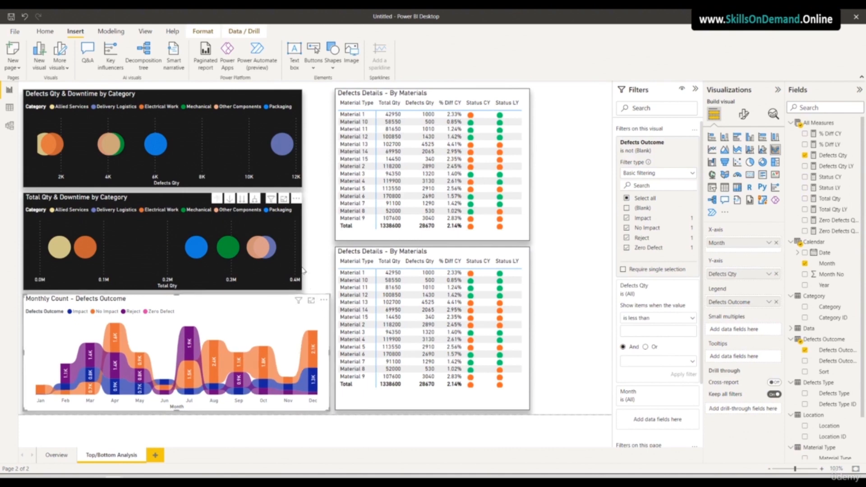
{"action": "left_click", "coordinate": [301, 269]}
{"action": "left_click_drag", "start_coordinate": [302, 242], "coordinate": [330, 252]}
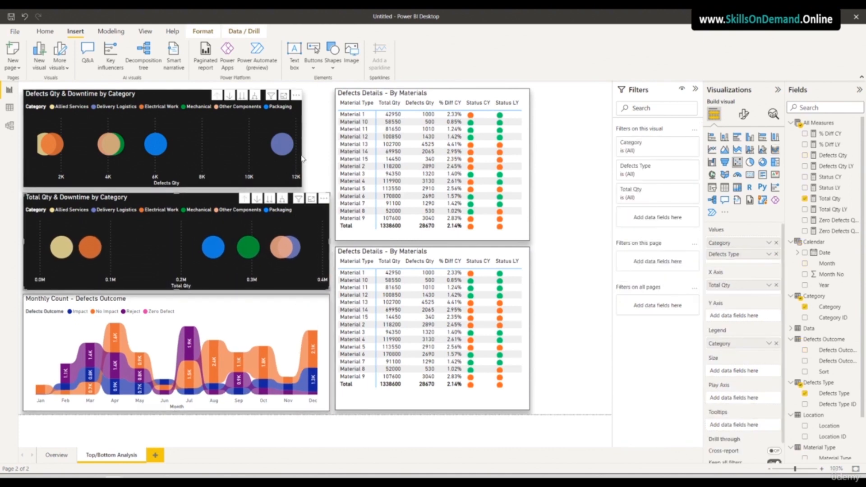
{"action": "left_click", "coordinate": [302, 159]}
{"action": "left_click_drag", "start_coordinate": [302, 159], "coordinate": [331, 158]}
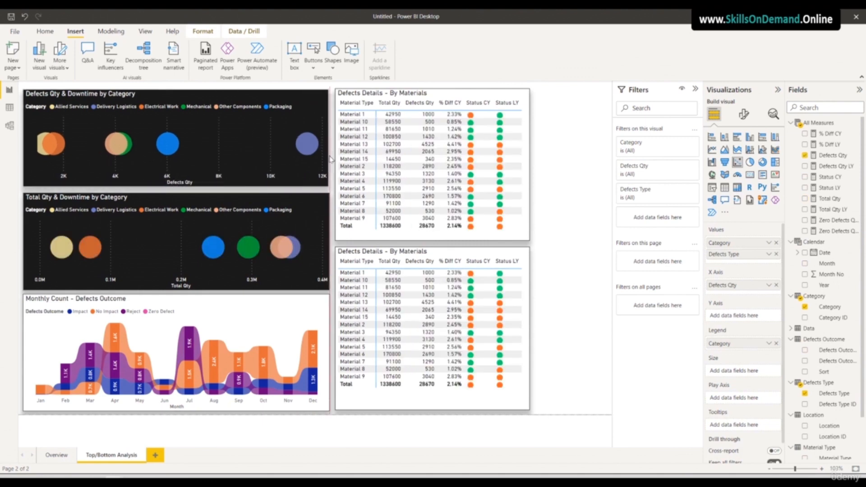
{"action": "left_click", "coordinate": [572, 242]}
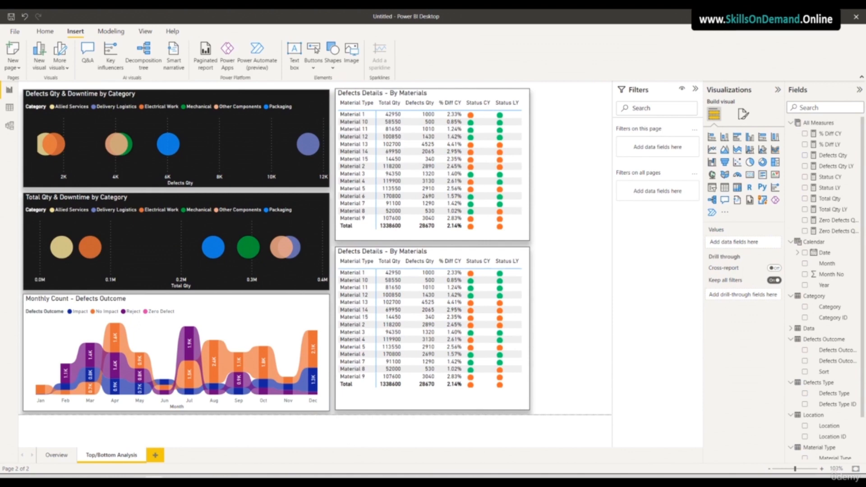
Replace Material Type with Defects Type as the row field of the lower Defects Details table
{"action": "left_click", "coordinate": [393, 401]}
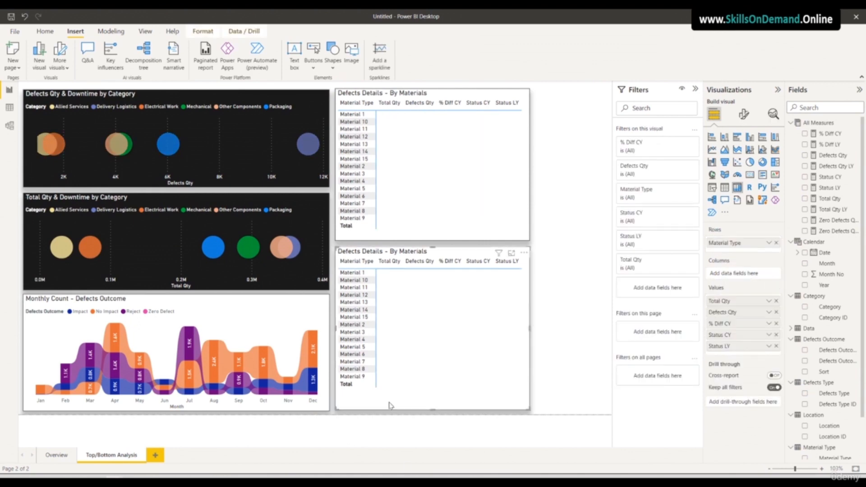
{"action": "left_click", "coordinate": [776, 243]}
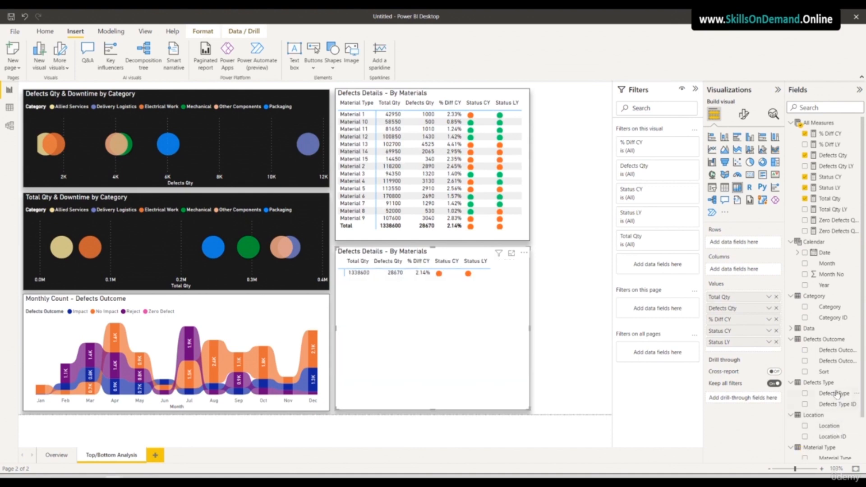
{"action": "left_click_drag", "start_coordinate": [822, 393], "coordinate": [747, 249]}
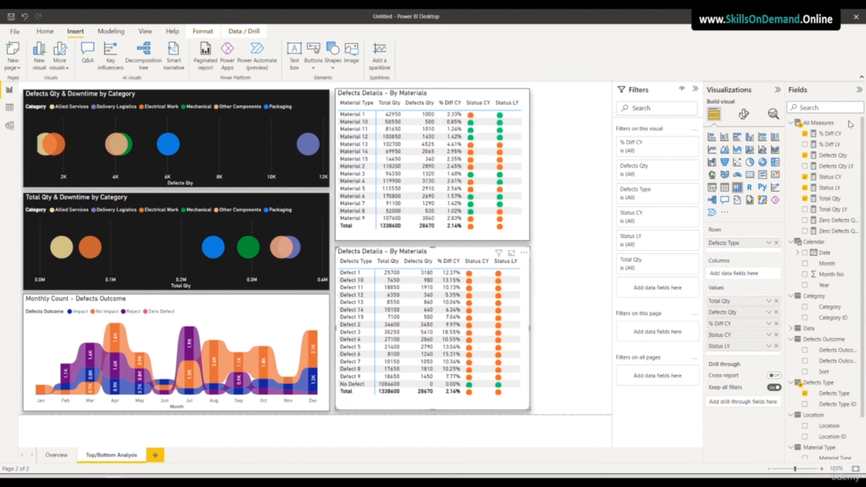
Change the lower table's title to "Defects Details - By Defects Type"
{"action": "left_click", "coordinate": [744, 116]}
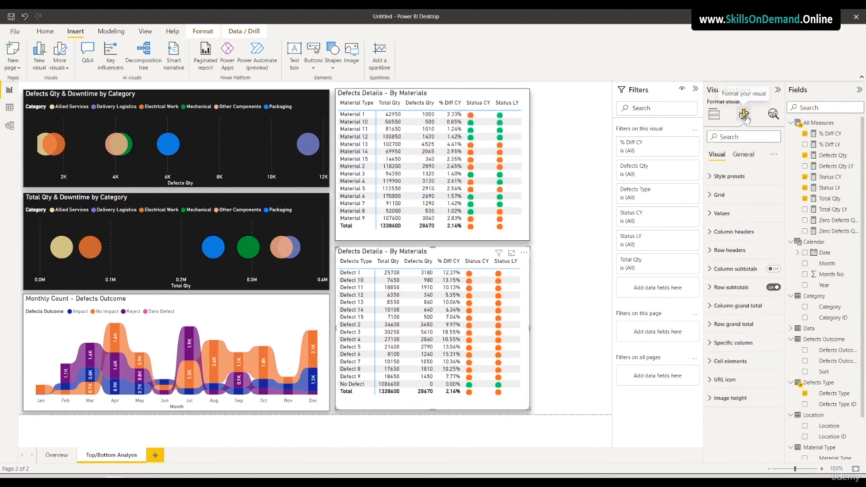
{"action": "left_click", "coordinate": [742, 154]}
{"action": "left_click", "coordinate": [730, 196]}
{"action": "double_click", "coordinate": [759, 221]}
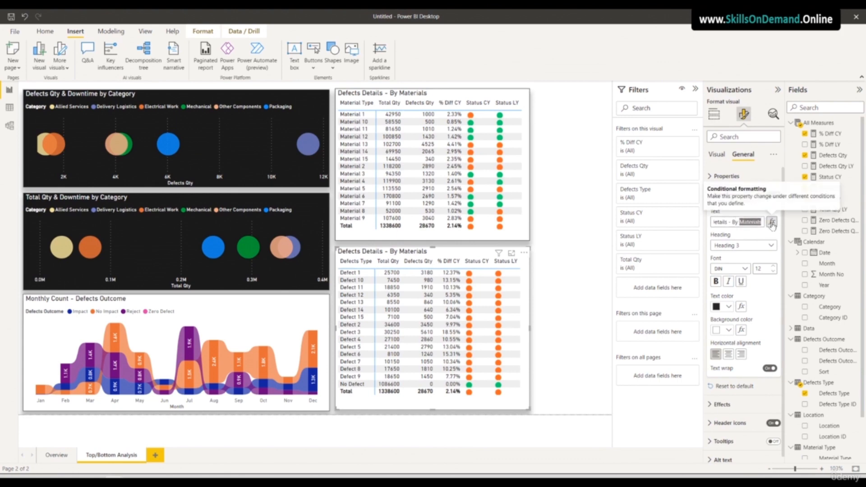
{"action": "type", "text": "Defects"}
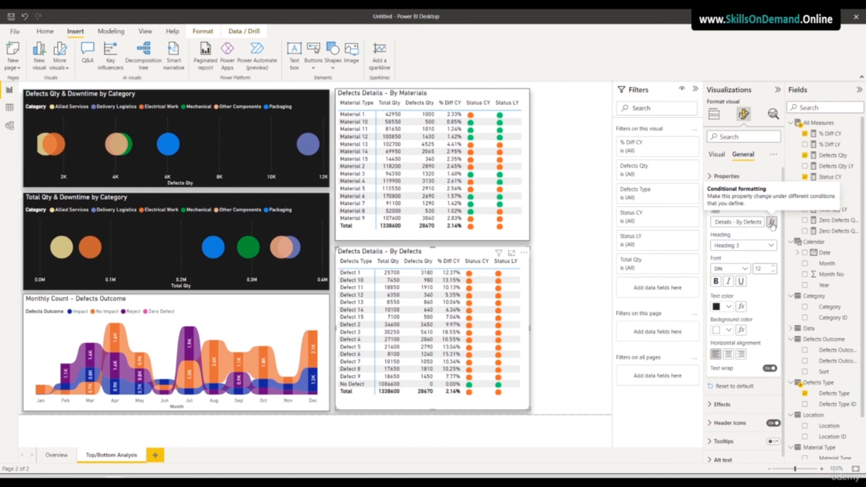
{"action": "type", "text": " Type"}
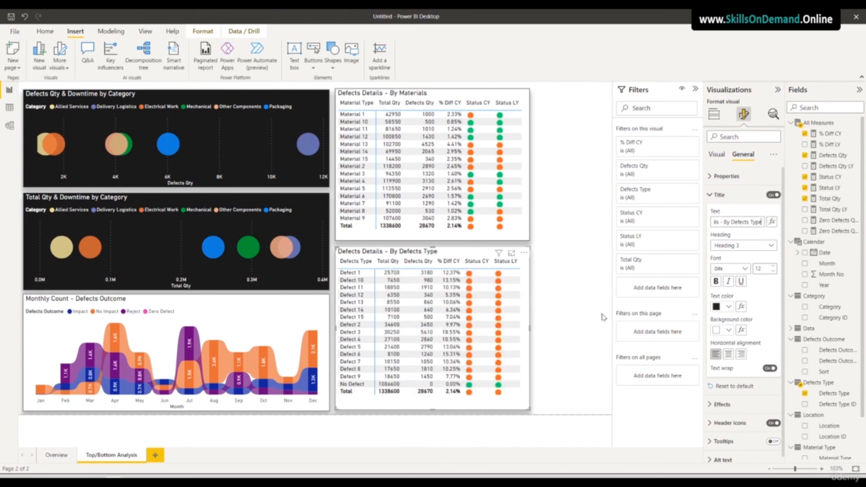
{"action": "left_click", "coordinate": [559, 388]}
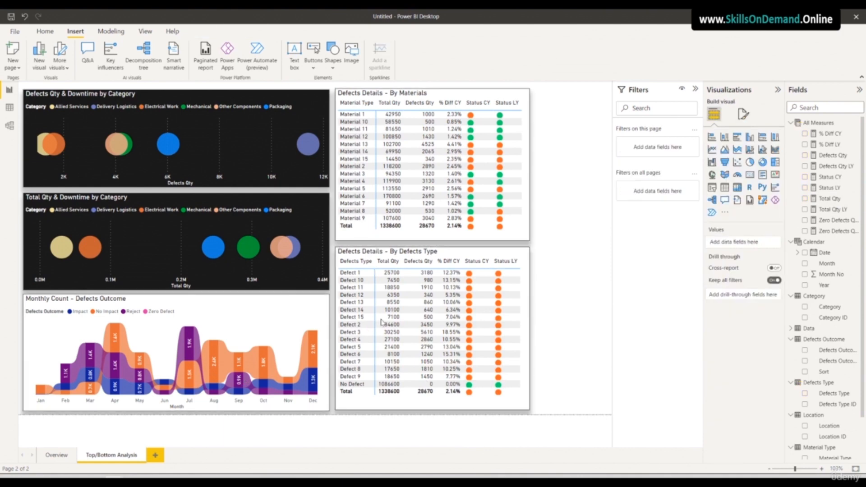
Try the Minimal, Bold header and Alternating rows style presets on the Defects Details - By Materials table
{"action": "left_click", "coordinate": [527, 238]}
{"action": "left_click", "coordinate": [744, 118]}
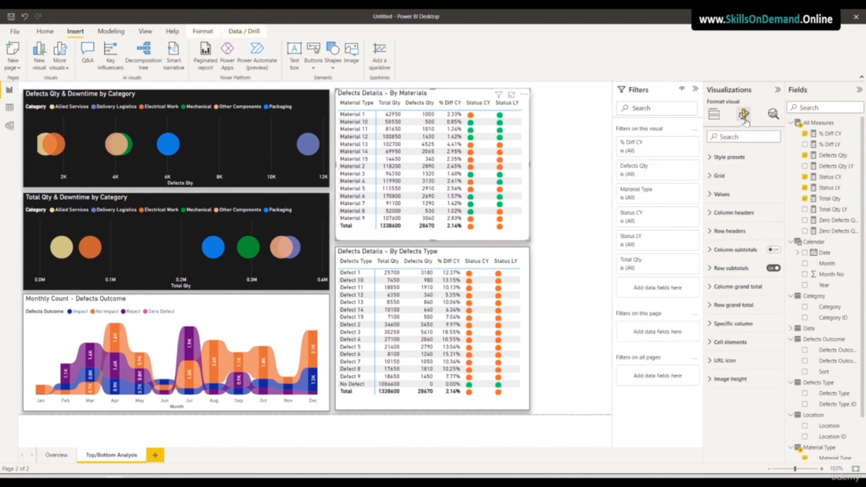
{"action": "left_click", "coordinate": [729, 176]}
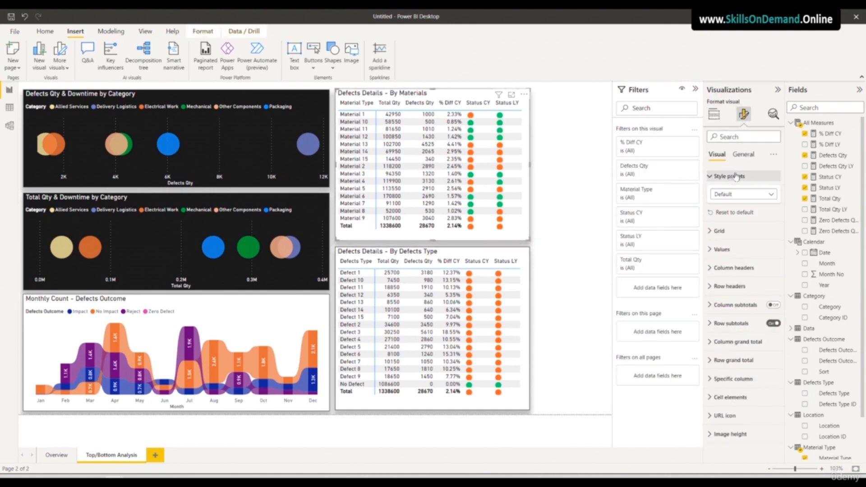
{"action": "left_click", "coordinate": [758, 195]}
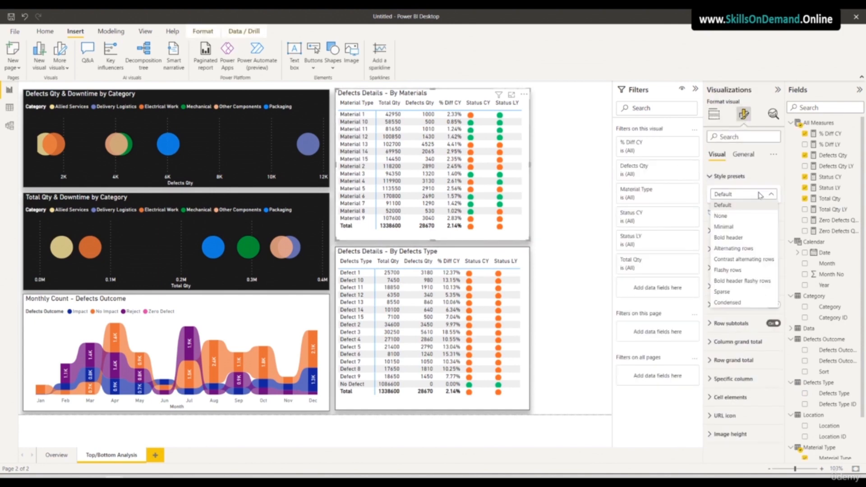
{"action": "left_click", "coordinate": [742, 227]}
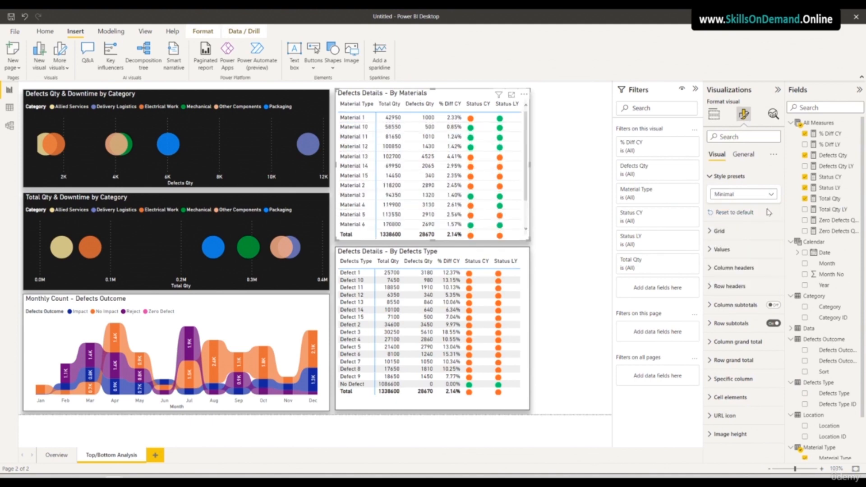
{"action": "left_click", "coordinate": [757, 197]}
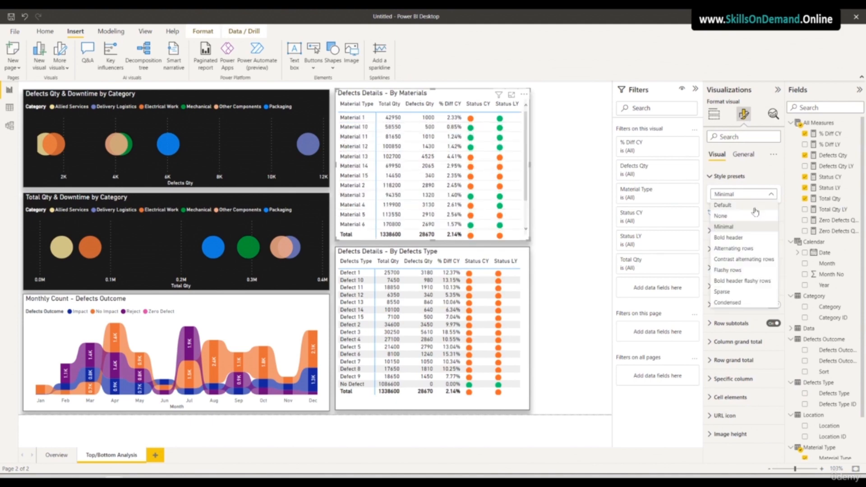
{"action": "left_click", "coordinate": [741, 237]}
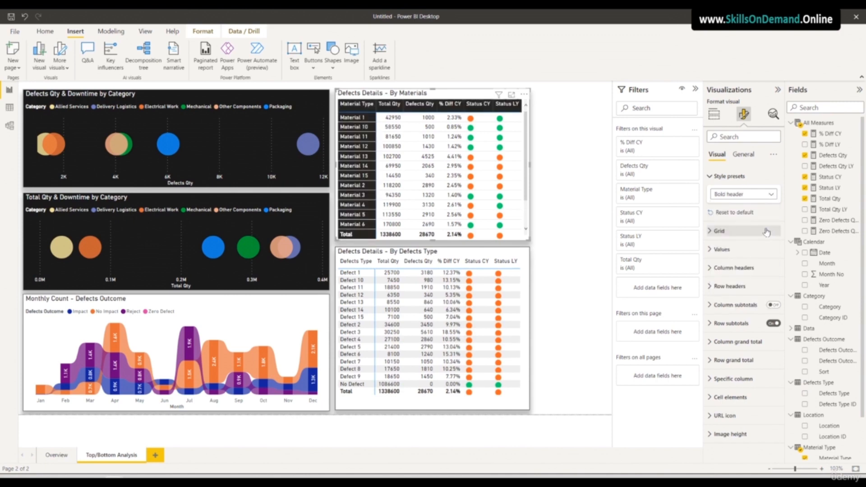
{"action": "left_click", "coordinate": [757, 195]}
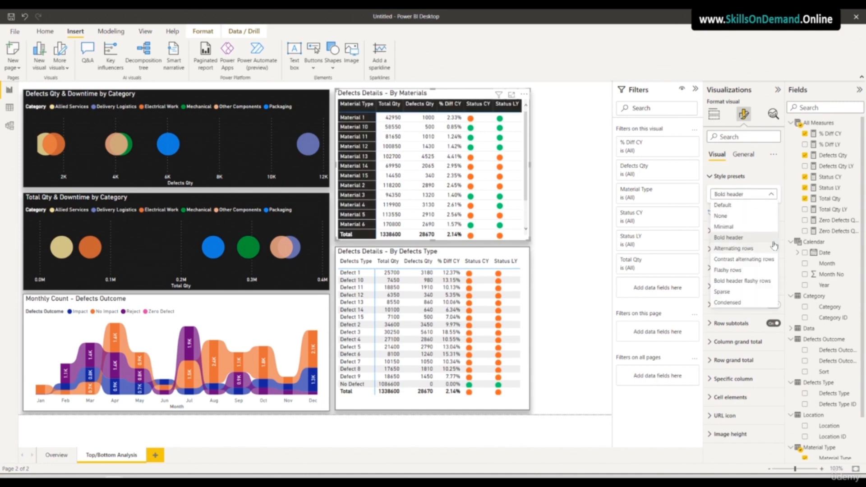
{"action": "left_click", "coordinate": [744, 248]}
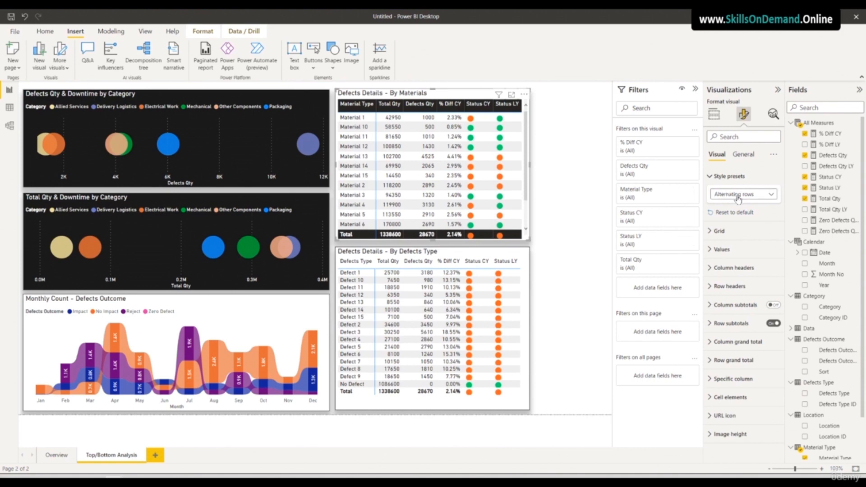
Examine the Values, Grid and Column headers formatting options of the Defects Details - By Materials table
{"action": "left_click", "coordinate": [724, 250]}
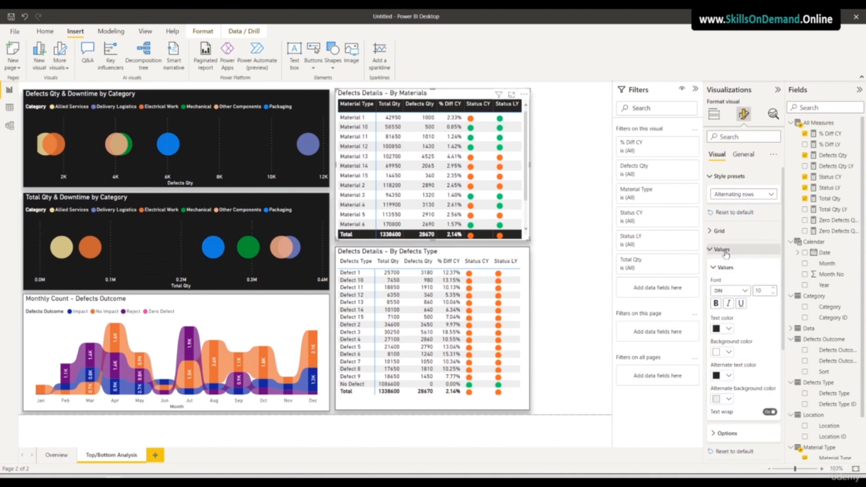
{"action": "scroll", "coordinate": [744, 307], "scroll_direction": "down", "scroll_amount": 3}
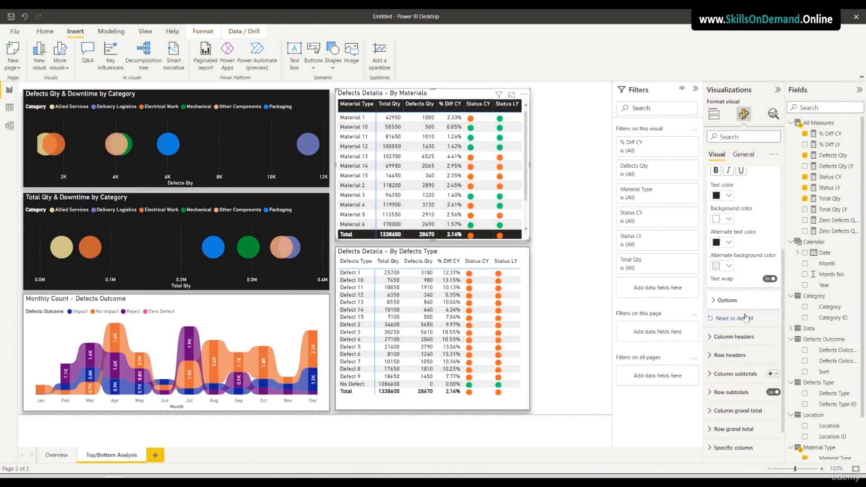
{"action": "scroll", "coordinate": [745, 317], "scroll_direction": "up", "scroll_amount": 5}
{"action": "left_click", "coordinate": [727, 232]}
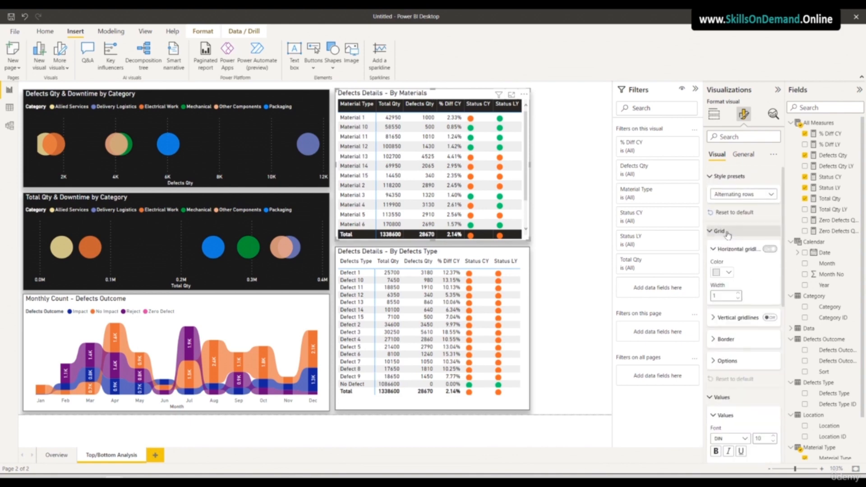
{"action": "scroll", "coordinate": [751, 293], "scroll_direction": "down", "scroll_amount": 3}
{"action": "scroll", "coordinate": [750, 293], "scroll_direction": "down", "scroll_amount": 5}
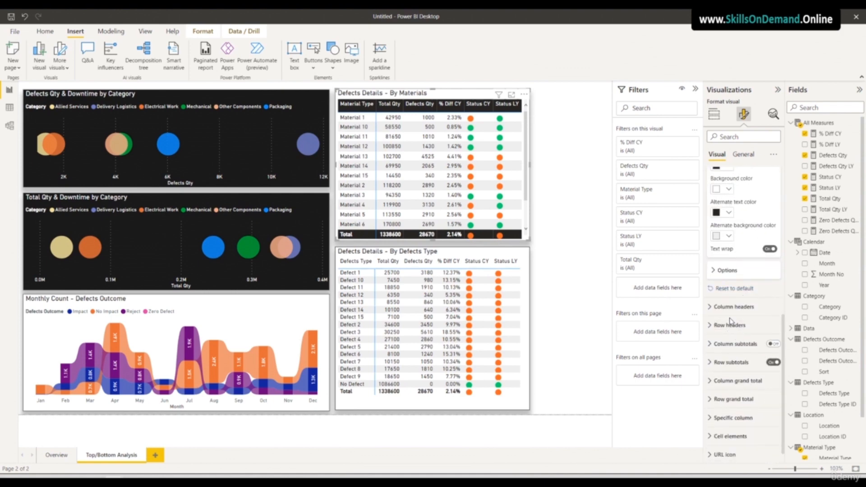
{"action": "left_click", "coordinate": [730, 310]}
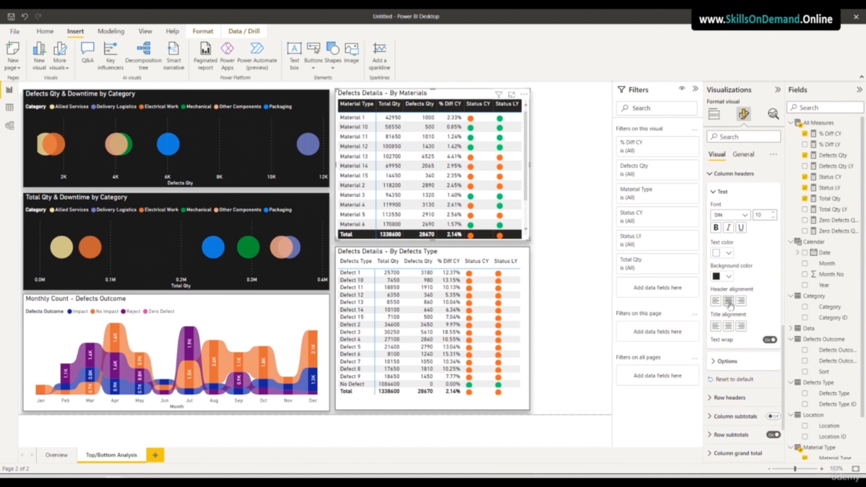
{"action": "scroll", "coordinate": [736, 312], "scroll_direction": "down", "scroll_amount": 2}
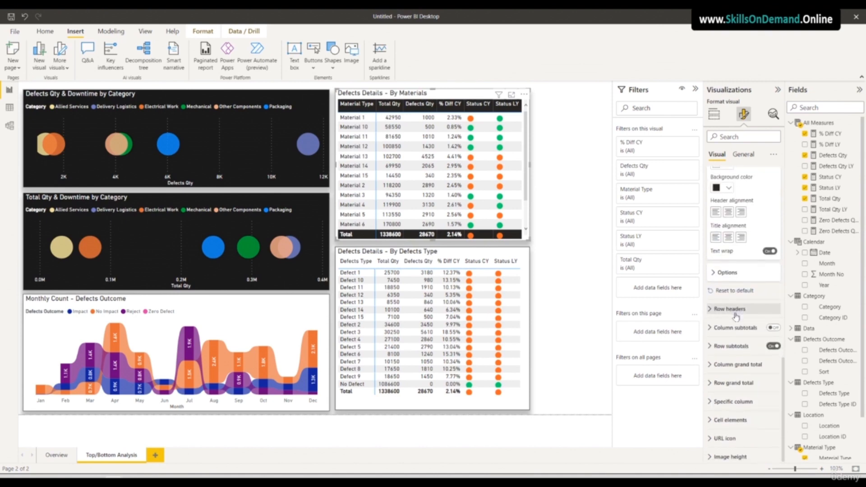
{"action": "scroll", "coordinate": [736, 315], "scroll_direction": "up", "scroll_amount": 10}
{"action": "scroll", "coordinate": [736, 310], "scroll_direction": "up", "scroll_amount": 2}
Try the Contrast alternating rows style preset on the materials table, then apply Flashy rows
{"action": "left_click", "coordinate": [752, 195]}
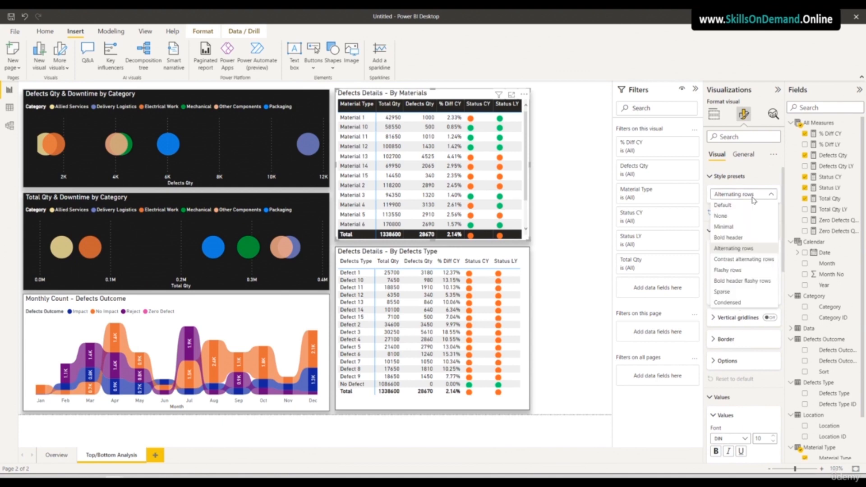
{"action": "left_click", "coordinate": [742, 251]}
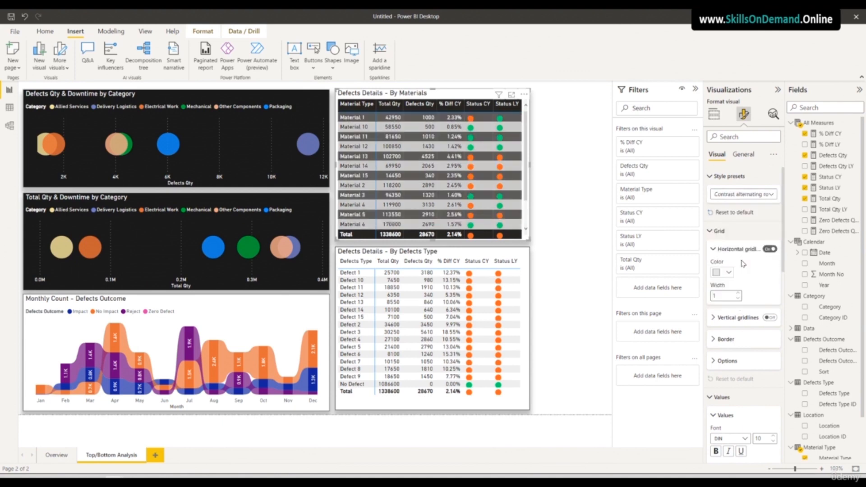
{"action": "left_click", "coordinate": [743, 196]}
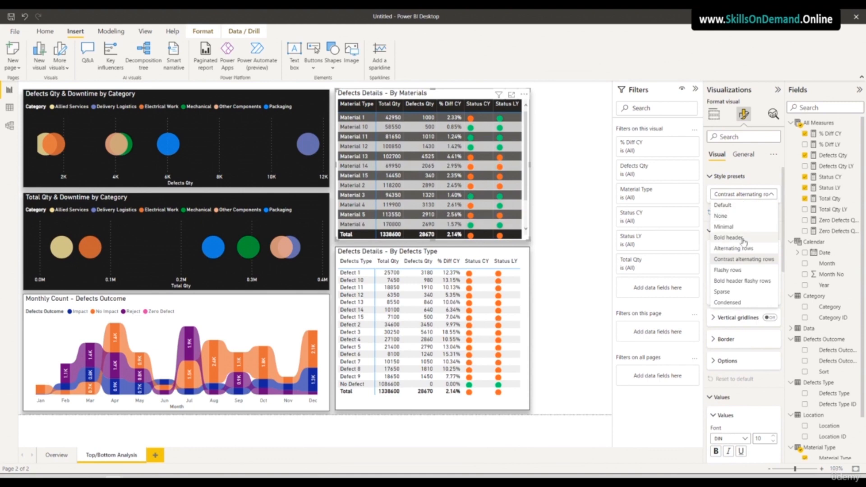
{"action": "left_click", "coordinate": [762, 273]}
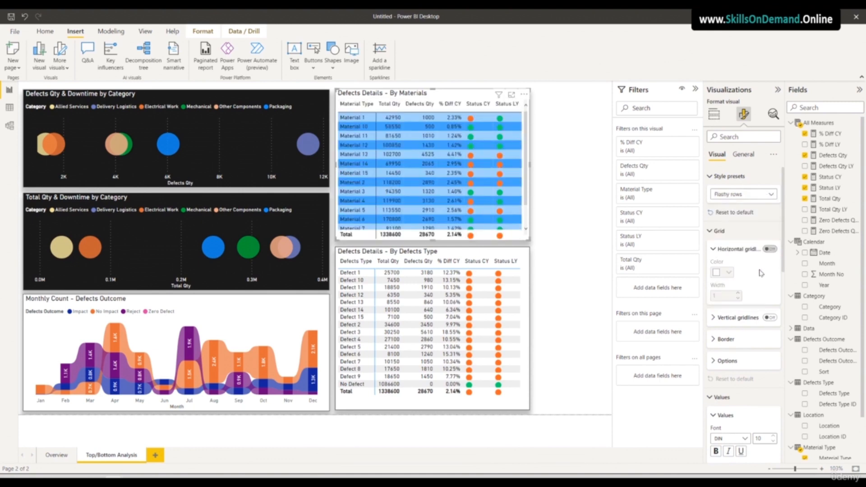
Try the Bold header flashy rows, Sparse and Condensed style presets on the Defects Details - By Materials table
{"action": "left_click", "coordinate": [744, 196]}
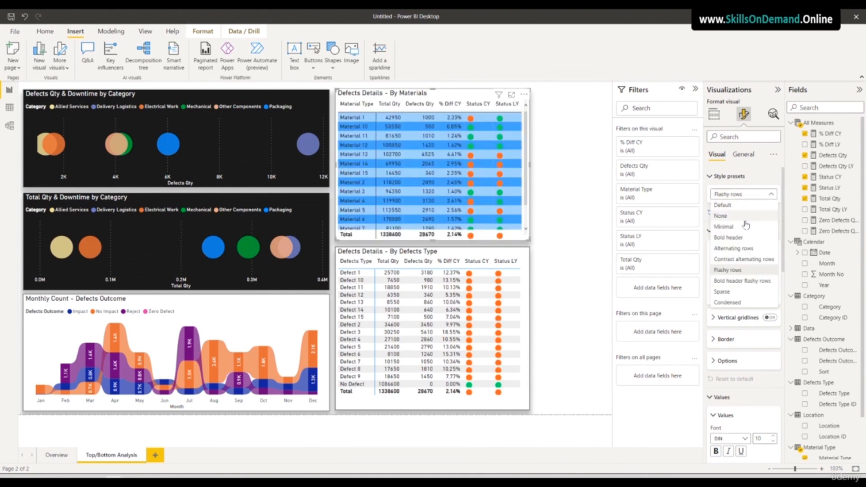
{"action": "left_click", "coordinate": [740, 281]}
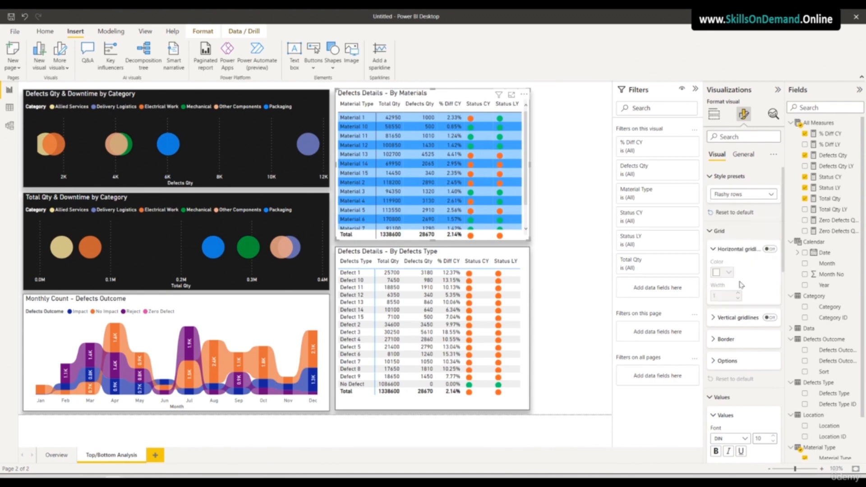
{"action": "left_click", "coordinate": [745, 197]}
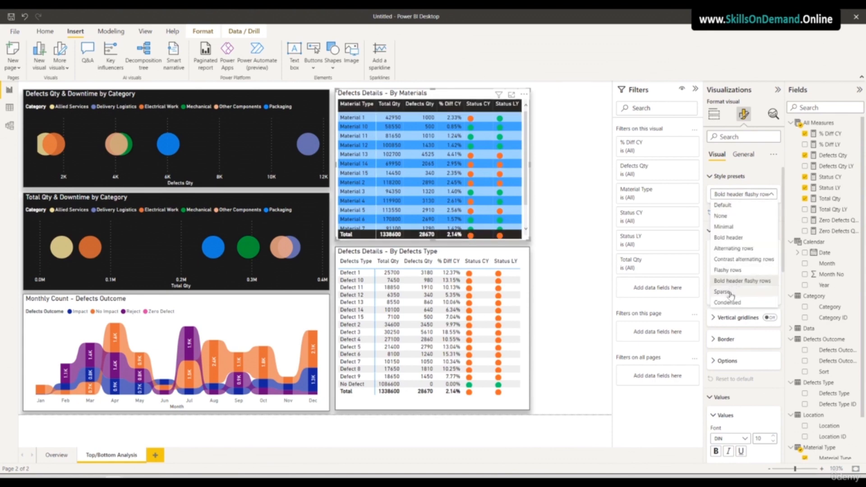
{"action": "left_click", "coordinate": [776, 298]}
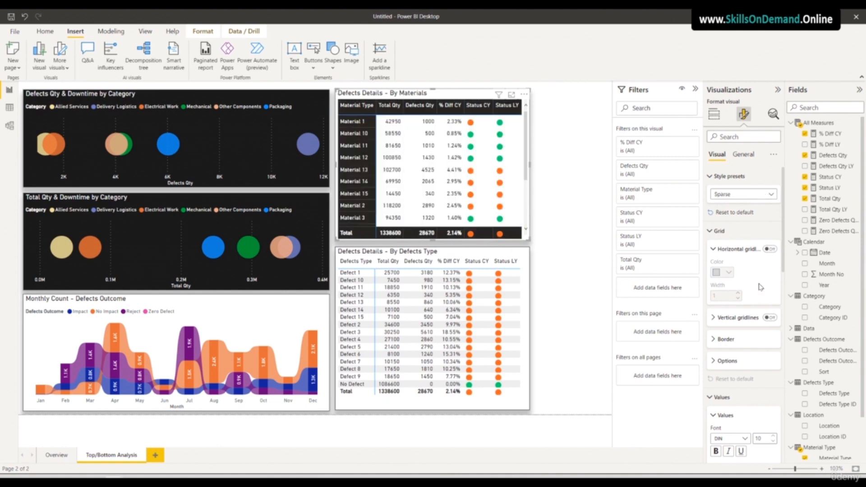
{"action": "left_click", "coordinate": [744, 197]}
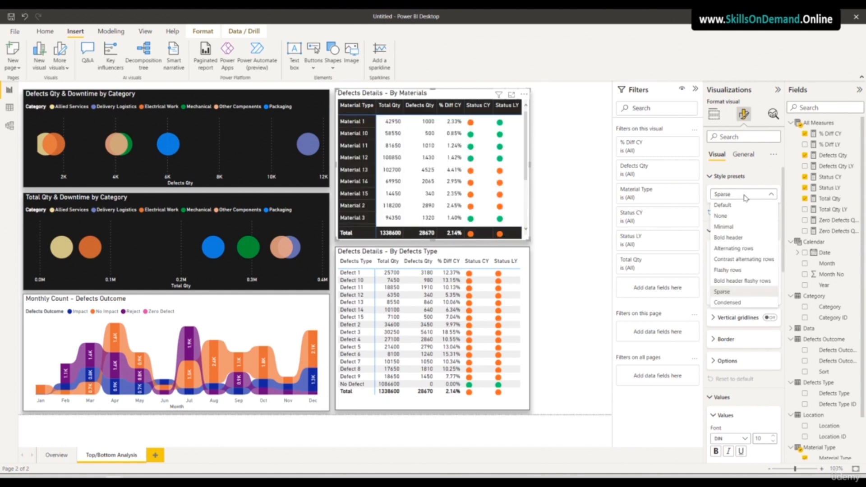
{"action": "left_click", "coordinate": [737, 292]}
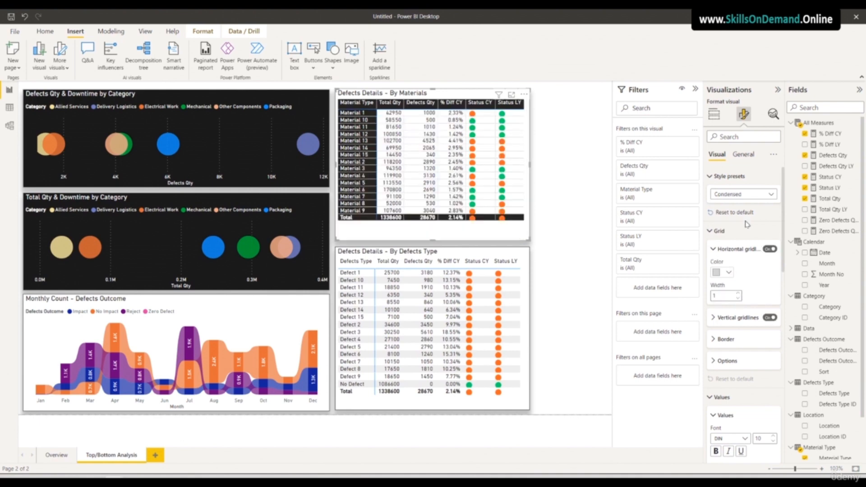
Apply the Minimal style preset to both the Defects Details - By Materials and By Defects Type tables
{"action": "left_click", "coordinate": [733, 197]}
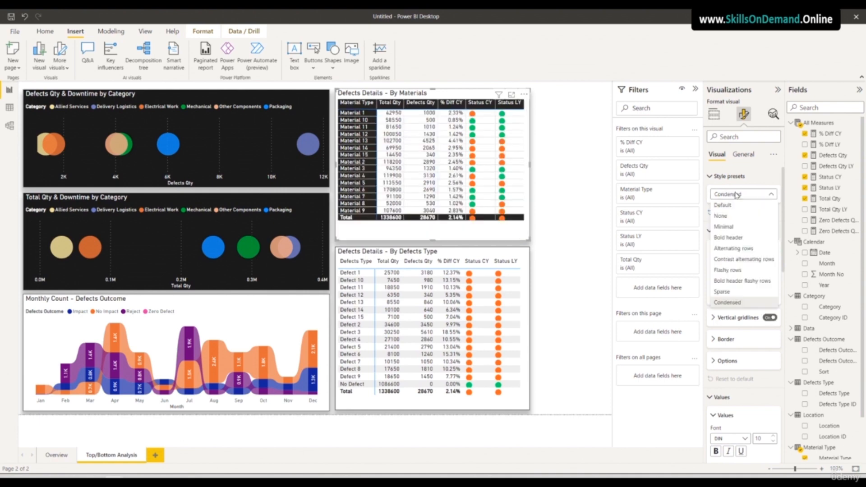
{"action": "left_click", "coordinate": [728, 227]}
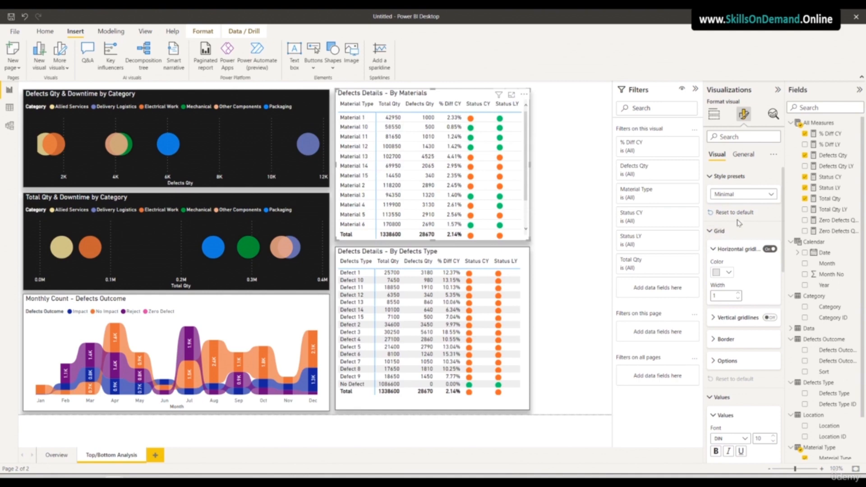
{"action": "left_click", "coordinate": [530, 308]}
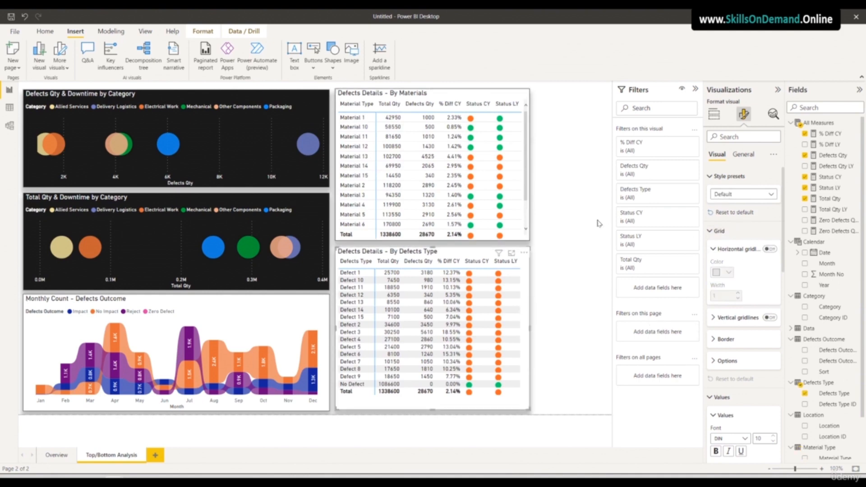
{"action": "left_click", "coordinate": [739, 198]}
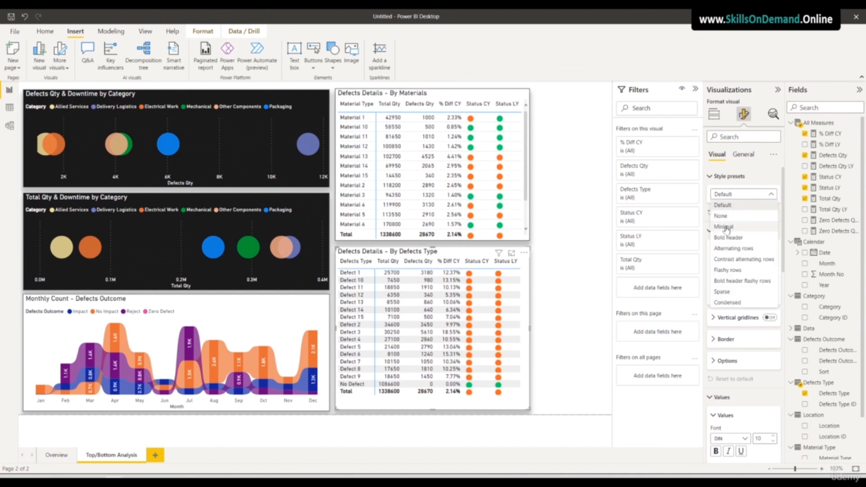
{"action": "left_click", "coordinate": [728, 225]}
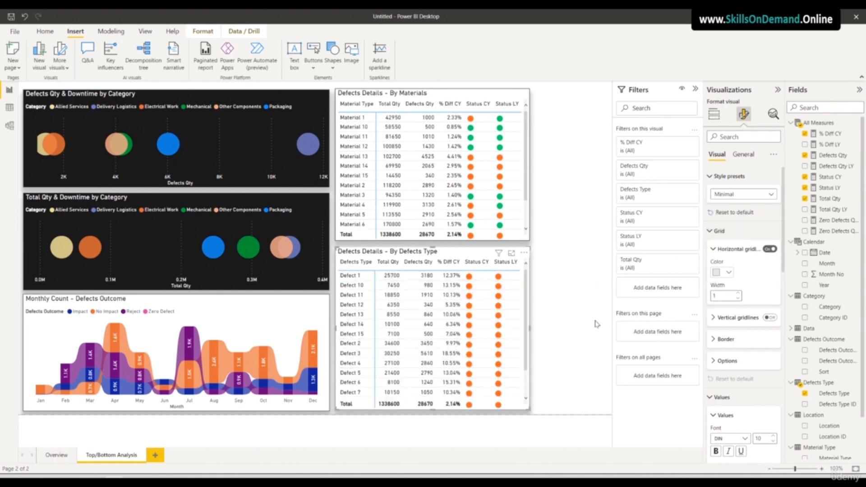
{"action": "left_click", "coordinate": [573, 317]}
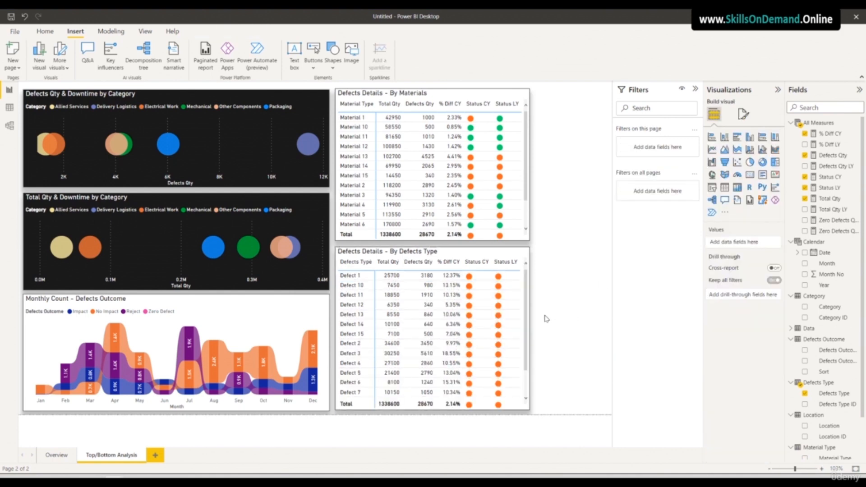
Lower the upper edge of the Defects Details - By Defects Type table slightly to widen the gap beneath the materials table
{"action": "left_click", "coordinate": [434, 250]}
{"action": "left_click_drag", "start_coordinate": [434, 250], "coordinate": [435, 249]}
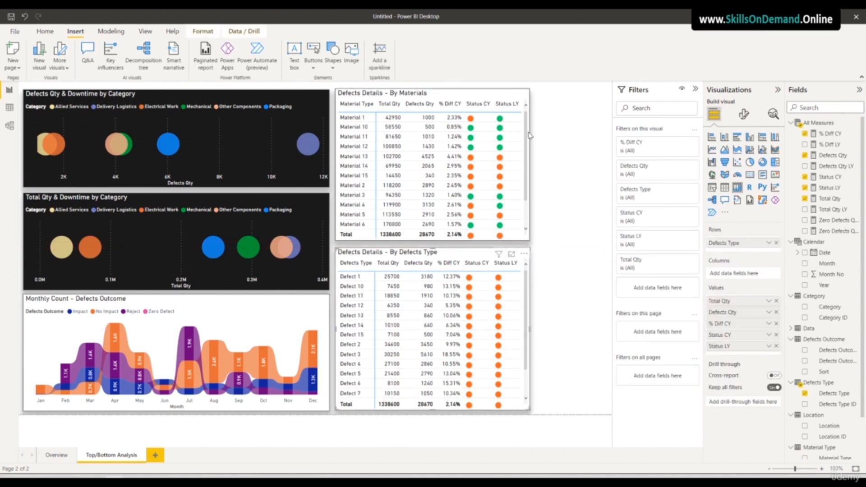
{"action": "left_click", "coordinate": [554, 212]}
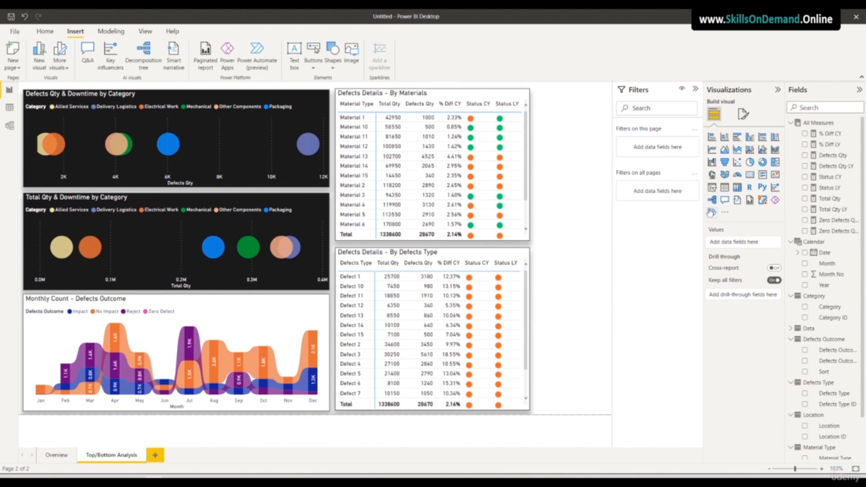
Add a short card visual in the blank space beside the materials table, showing the Total Qty measure
{"action": "left_click", "coordinate": [749, 175]}
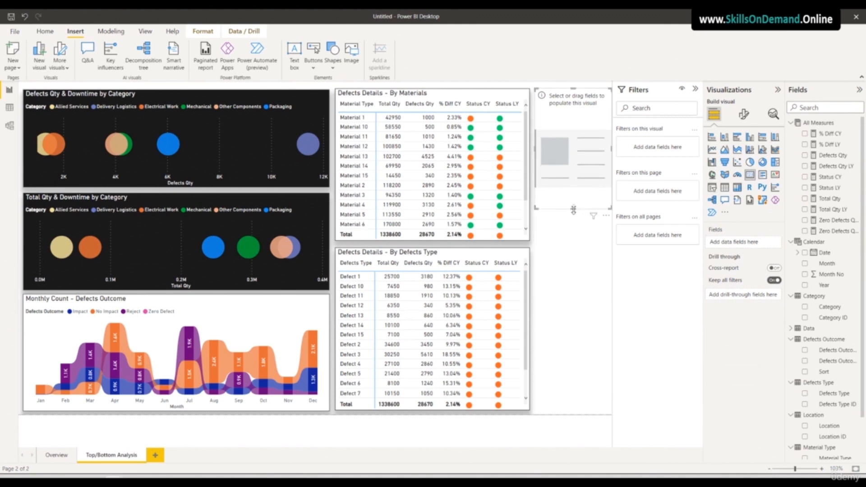
{"action": "left_click_drag", "start_coordinate": [576, 214], "coordinate": [575, 97]}
{"action": "left_click", "coordinate": [569, 175]}
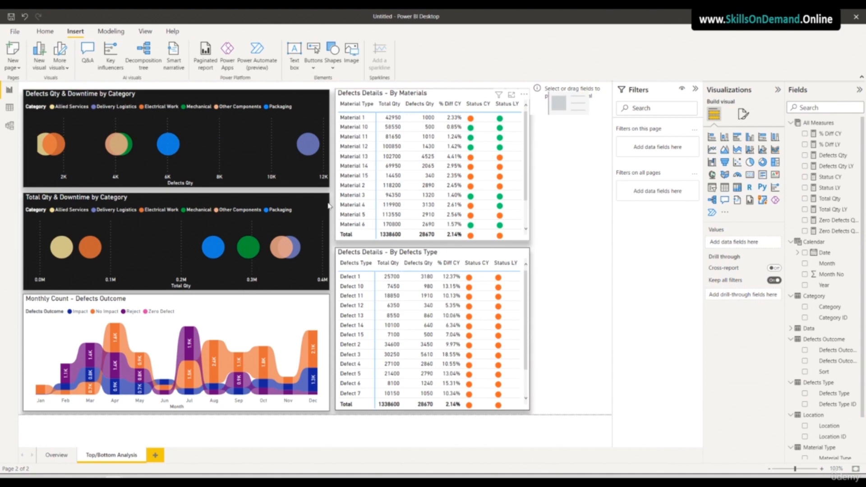
{"action": "left_click", "coordinate": [323, 182]}
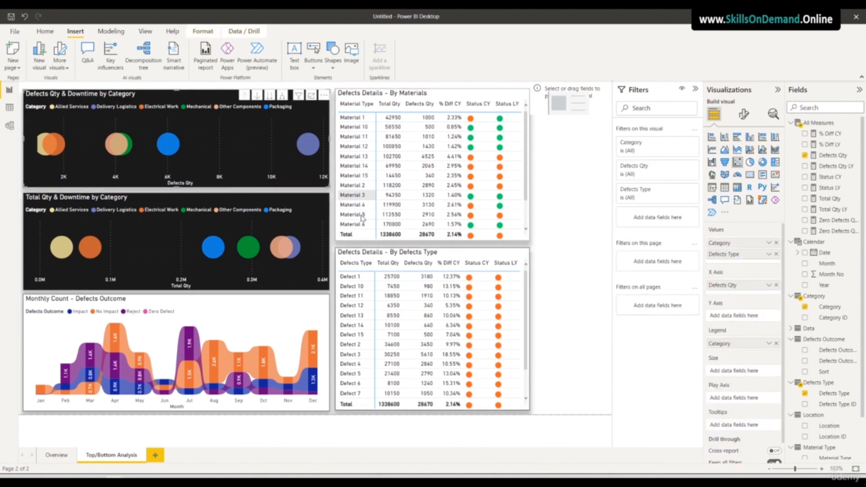
{"action": "left_click", "coordinate": [559, 222]}
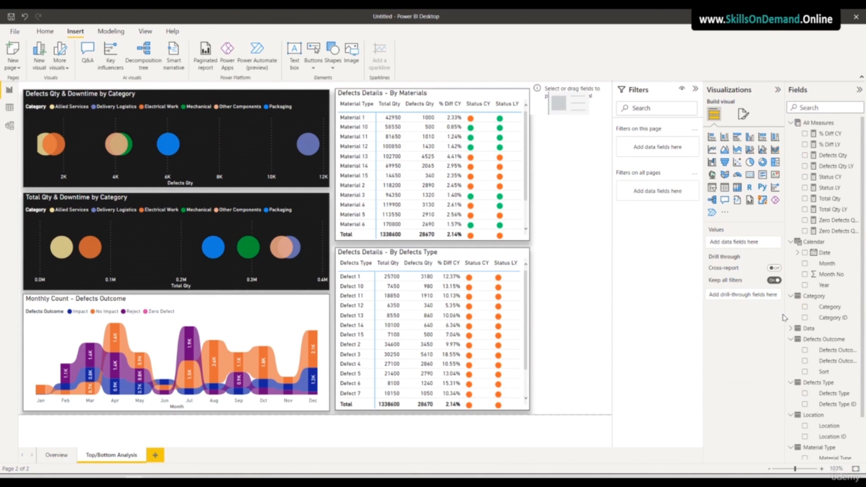
{"action": "left_click", "coordinate": [836, 199]}
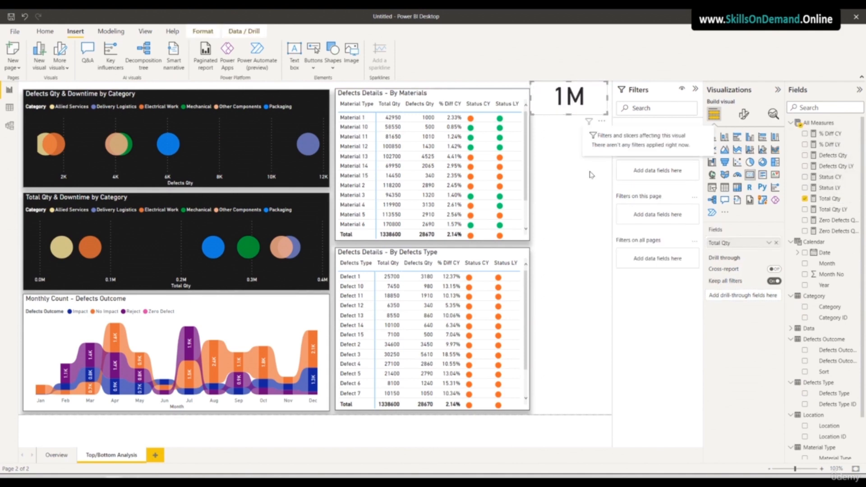
Format the Total Qty card's callout value with 2 decimal places, white color and font size 30
{"action": "left_click", "coordinate": [745, 117]}
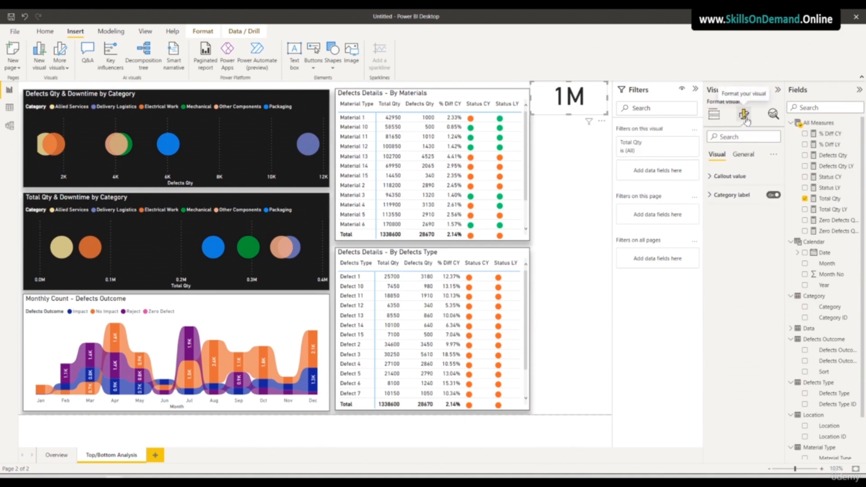
{"action": "left_click", "coordinate": [734, 176]}
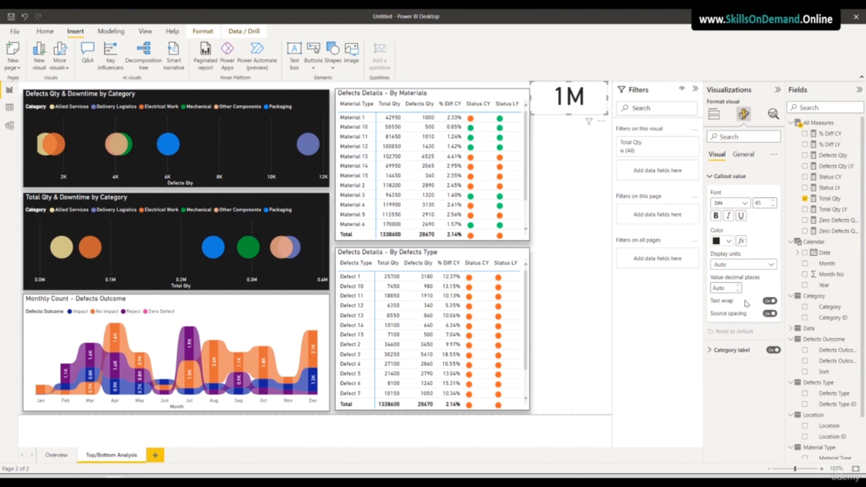
{"action": "left_click", "coordinate": [728, 289]}
{"action": "type", "text": "2"}
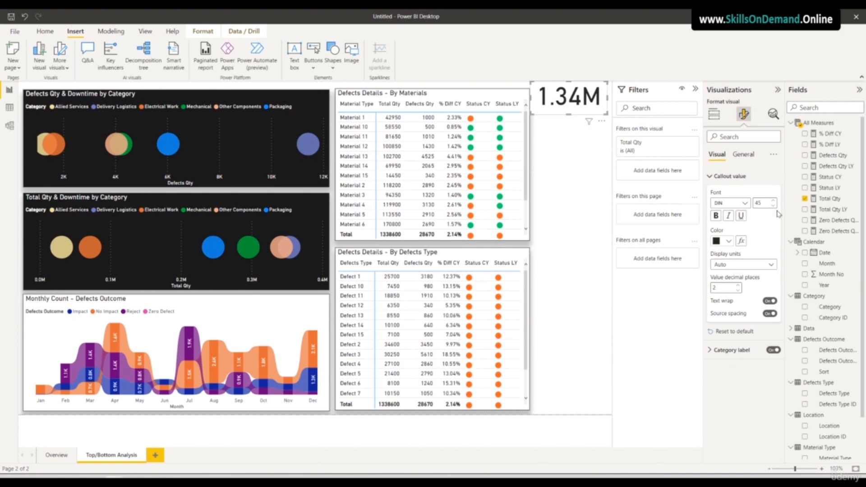
{"action": "left_click", "coordinate": [729, 244]}
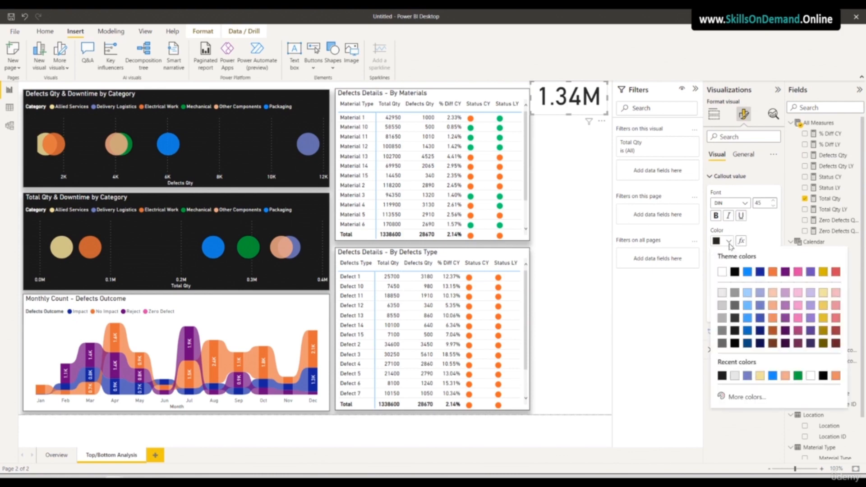
{"action": "left_click", "coordinate": [721, 273]}
{"action": "left_click", "coordinate": [763, 204]}
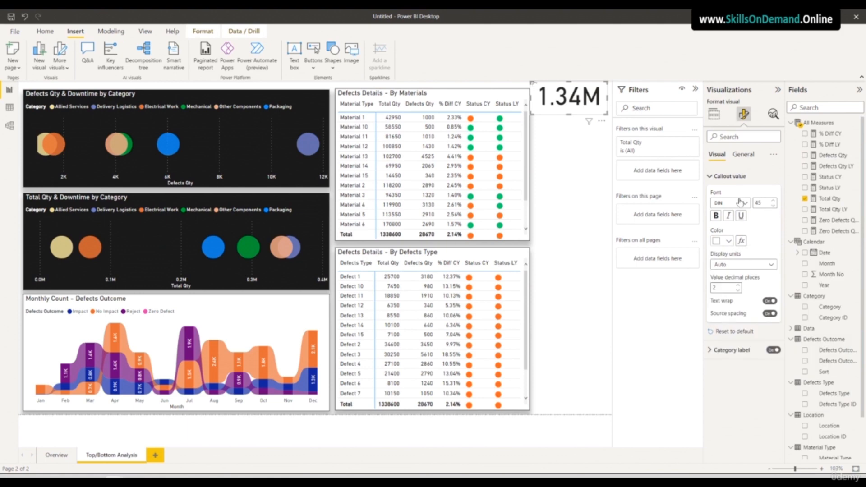
{"action": "type", "text": "30"}
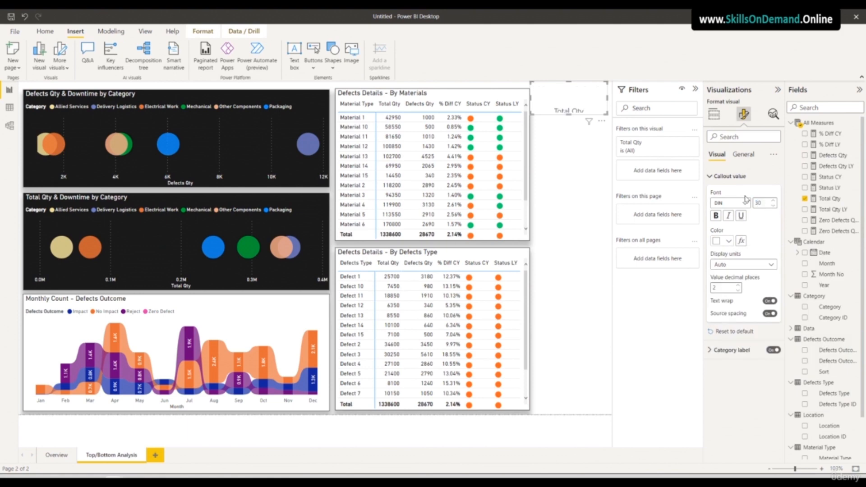
Give the Total Qty card a light orange background
{"action": "left_click", "coordinate": [742, 154]}
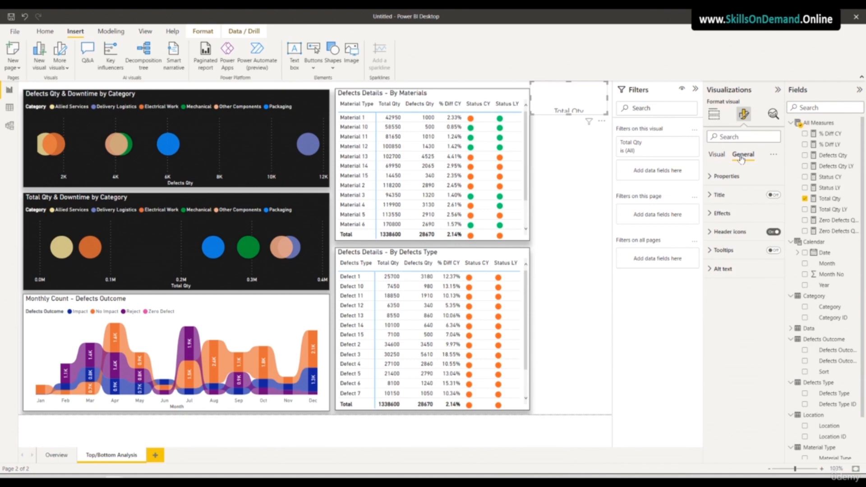
{"action": "left_click", "coordinate": [722, 212]}
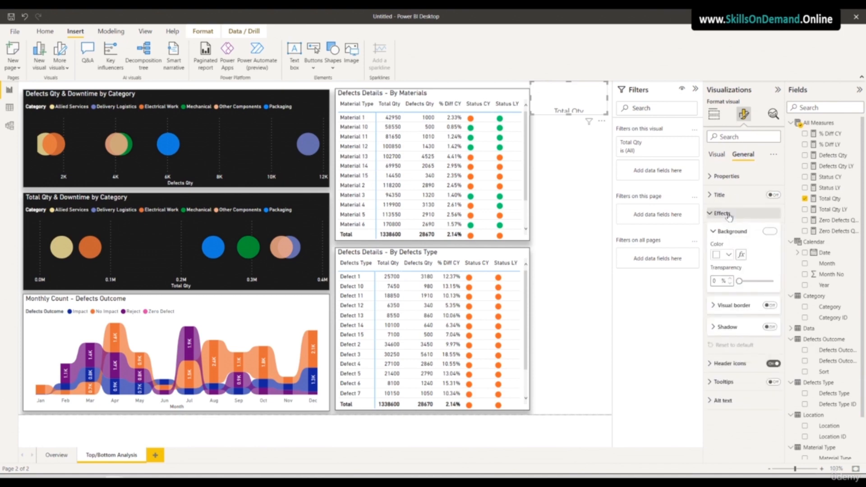
{"action": "left_click", "coordinate": [730, 256]}
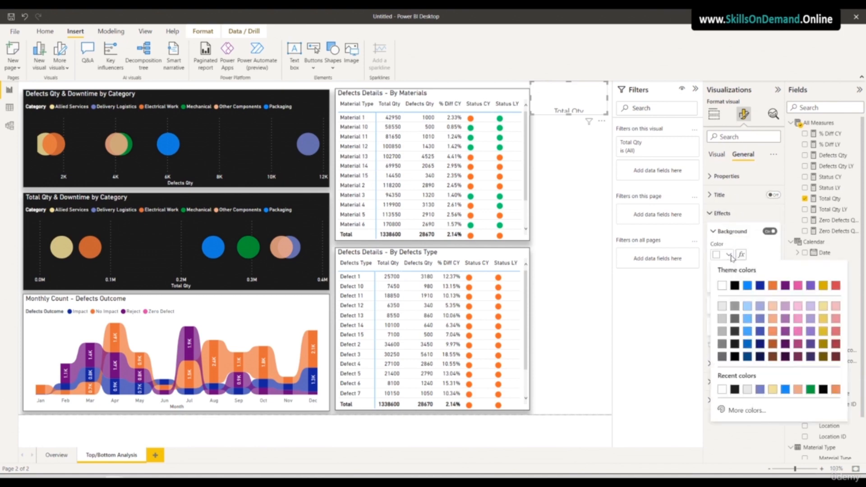
{"action": "left_click", "coordinate": [774, 332]}
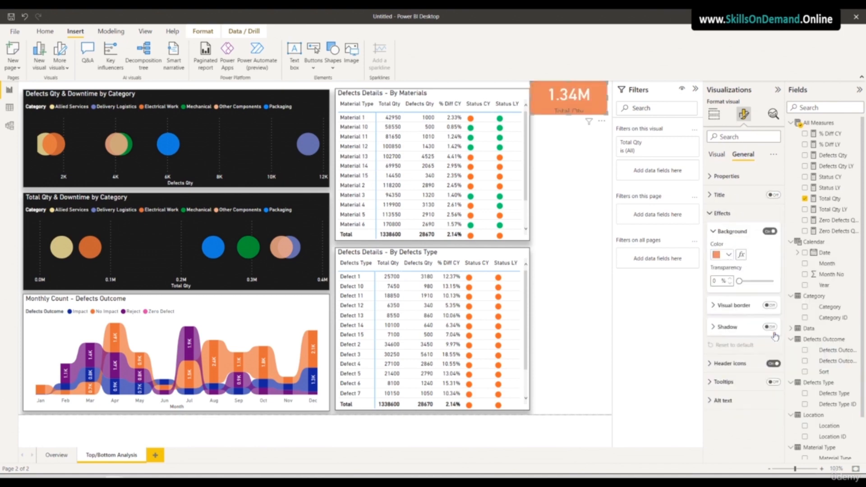
Try the stronger theme orange as the Total Qty card's background, then reapply the lighter orange shade
{"action": "left_click", "coordinate": [728, 255]}
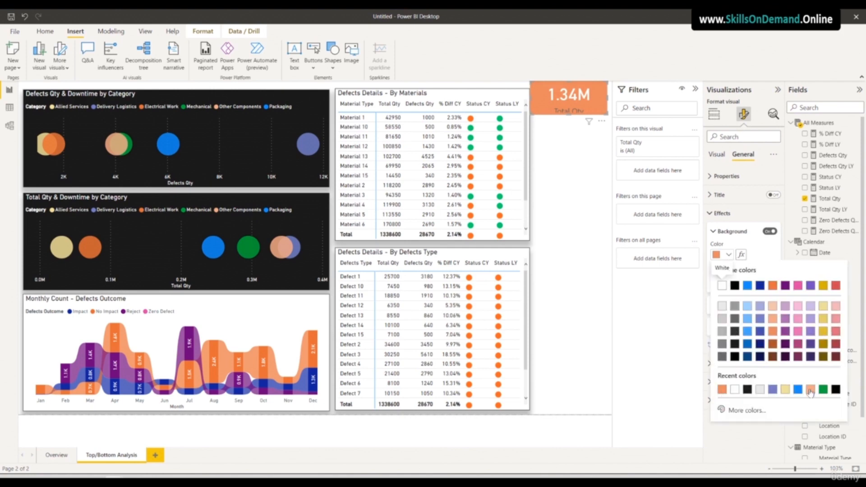
{"action": "left_click", "coordinate": [773, 286]}
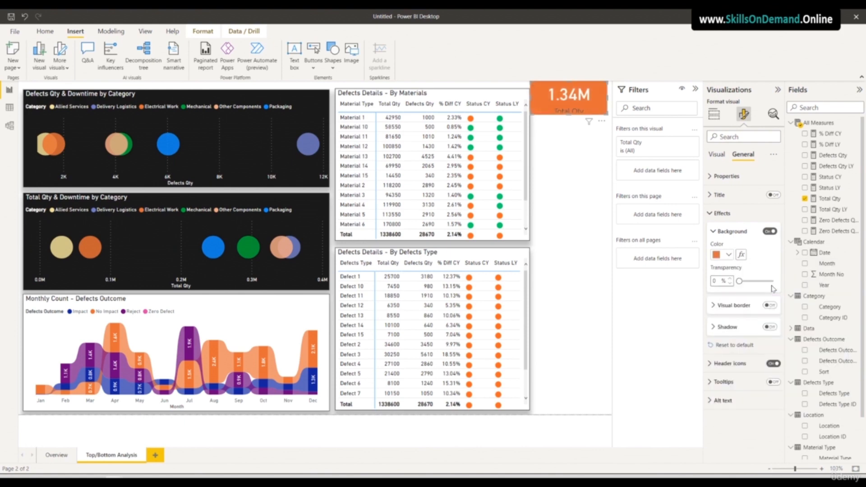
{"action": "left_click", "coordinate": [729, 255]}
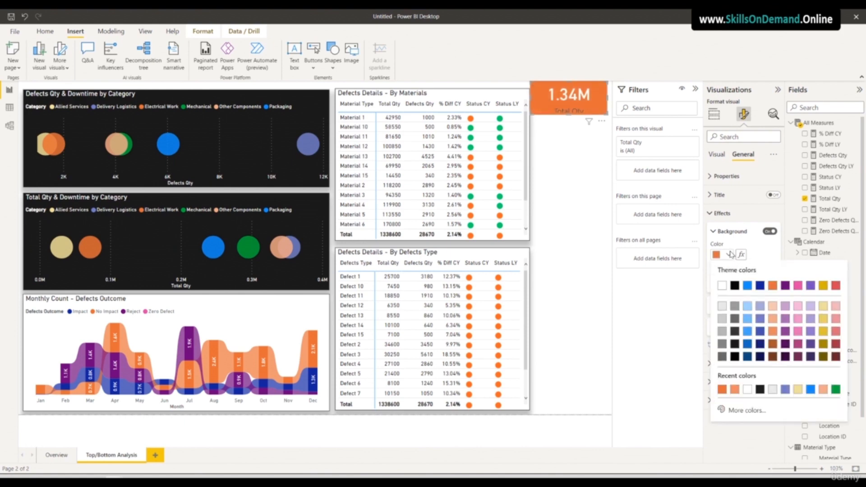
{"action": "left_click", "coordinate": [773, 332]}
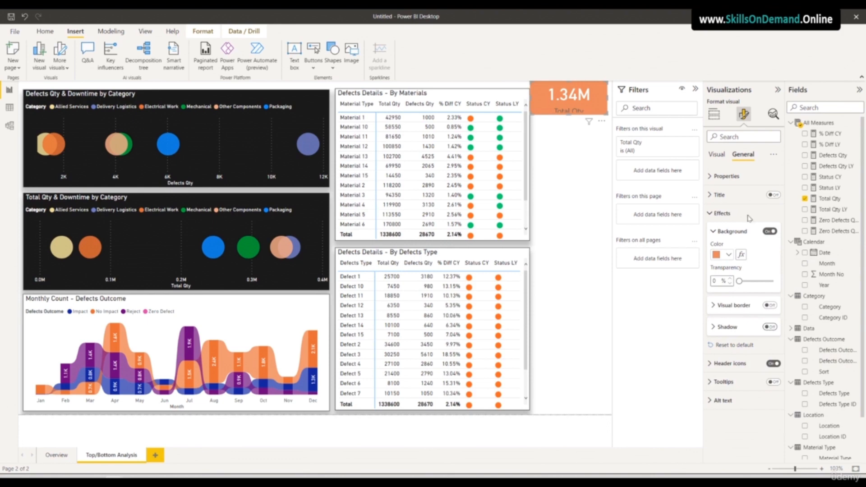
Set the font of the Total Qty card's category label to DIN
{"action": "left_click", "coordinate": [715, 154]}
{"action": "left_click", "coordinate": [726, 352]}
{"action": "left_click", "coordinate": [731, 377]}
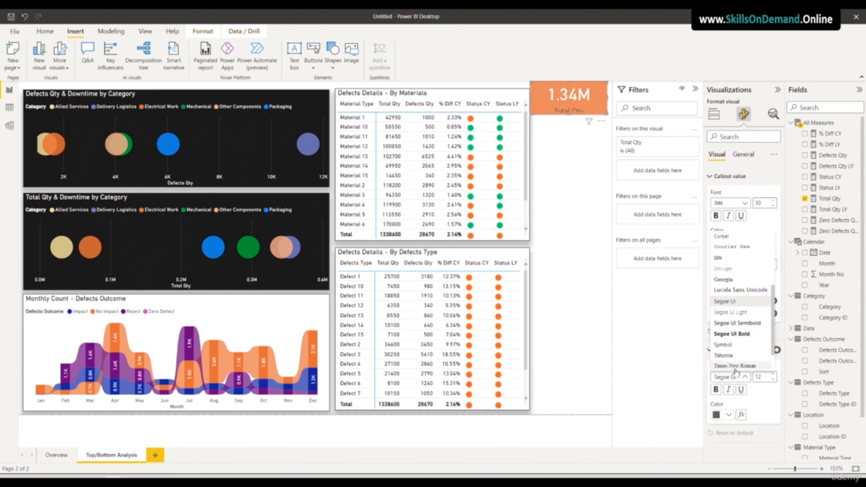
{"action": "left_click", "coordinate": [725, 262]}
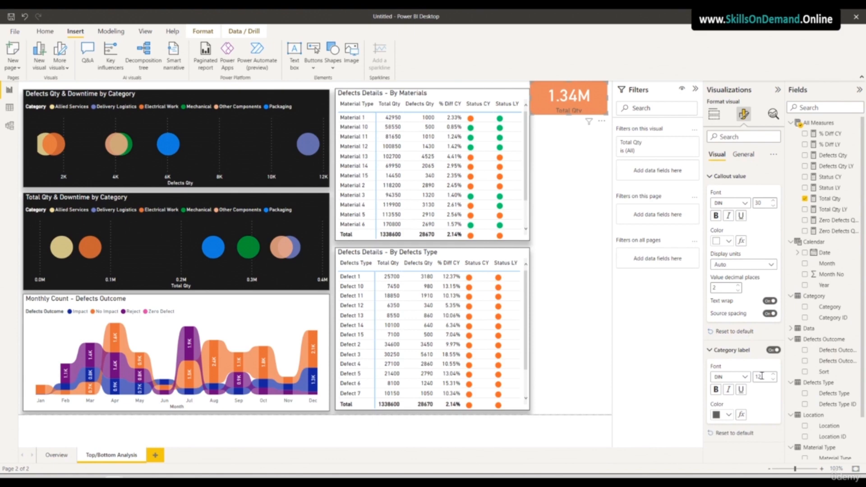
Set the color of the Total Qty card's category label to white
{"action": "left_click", "coordinate": [727, 415]}
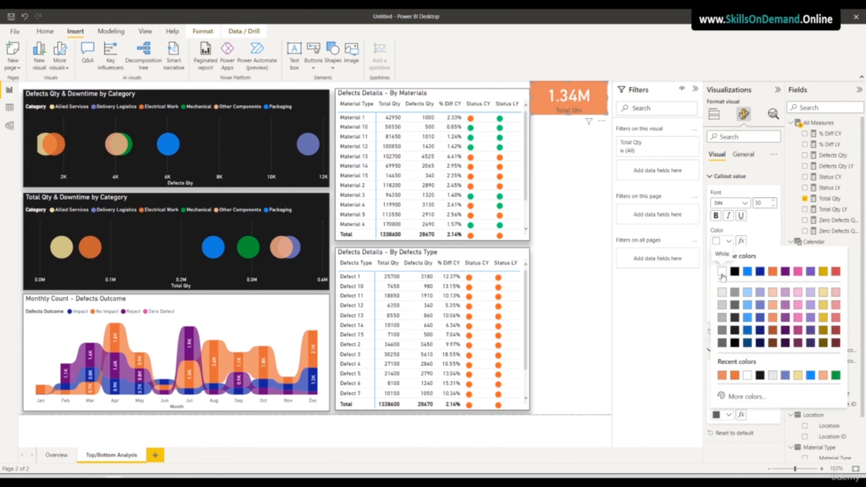
{"action": "left_click", "coordinate": [734, 293]}
{"action": "left_click", "coordinate": [581, 253]}
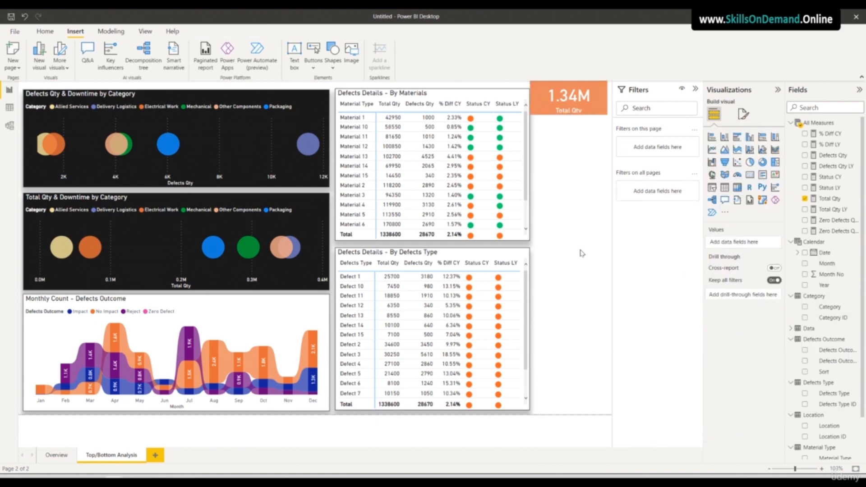
Narrow the two category scatter charts and the Monthly Count - Defects Outcome chart to the same slightly smaller width
{"action": "left_click", "coordinate": [233, 174]}
{"action": "left_click_drag", "start_coordinate": [327, 138], "coordinate": [317, 144]}
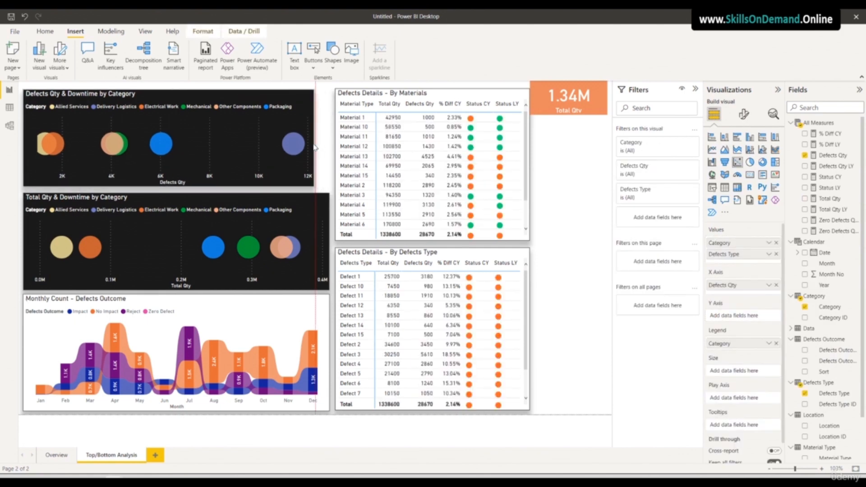
{"action": "left_click_drag", "start_coordinate": [319, 228], "coordinate": [319, 229]}
{"action": "left_click", "coordinate": [328, 245]}
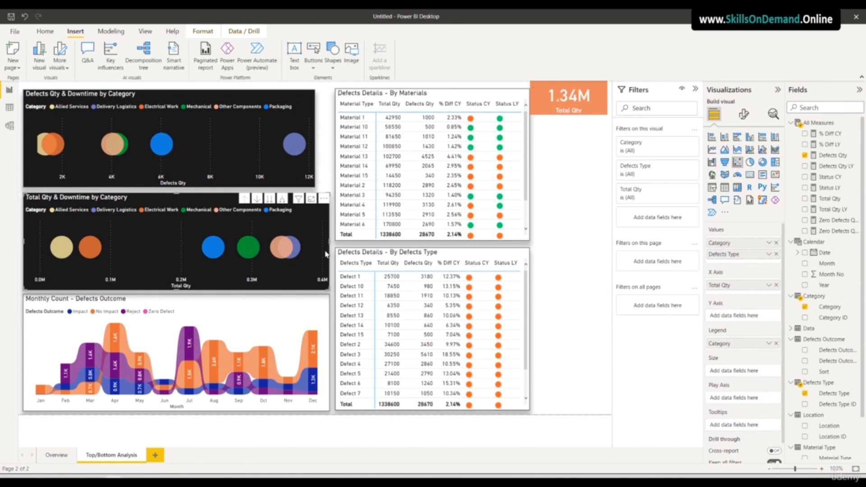
{"action": "left_click_drag", "start_coordinate": [327, 240], "coordinate": [319, 246]}
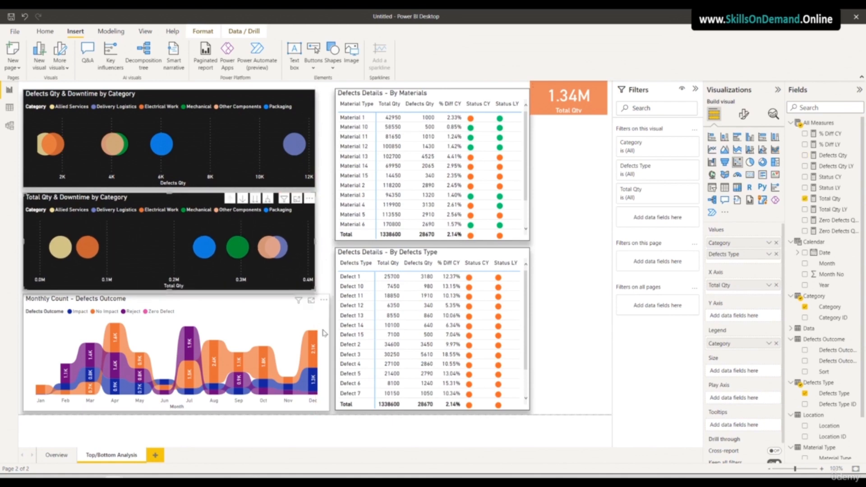
{"action": "left_click_drag", "start_coordinate": [329, 353], "coordinate": [316, 356]}
Move the By Materials and By Defects Type detail tables left, close beside the narrowed charts
{"action": "left_click", "coordinate": [547, 236]}
{"action": "left_click_drag", "start_coordinate": [450, 96], "coordinate": [435, 97]}
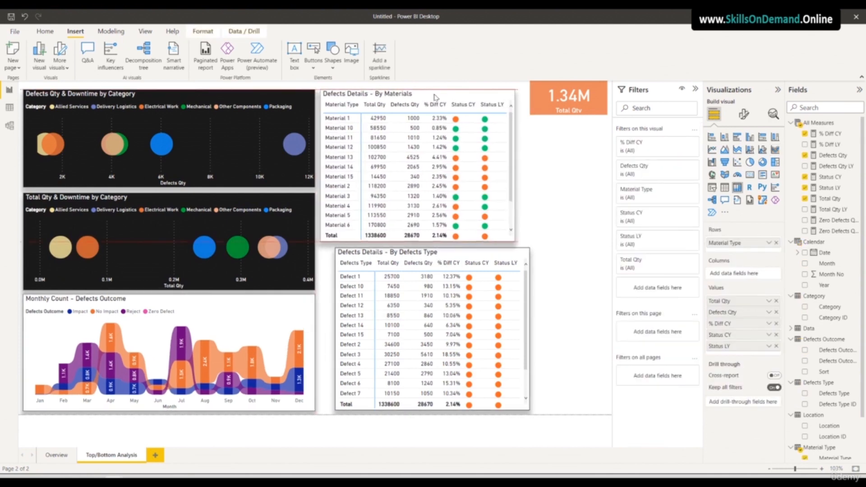
{"action": "left_click_drag", "start_coordinate": [468, 255], "coordinate": [453, 255]}
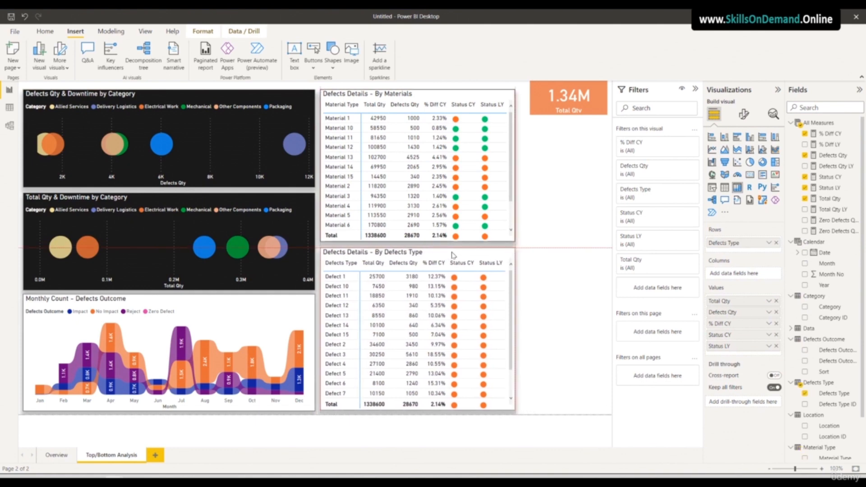
Align the Total Qty card's top edge with the By Materials table and make the card slightly taller
{"action": "left_click_drag", "start_coordinate": [552, 99], "coordinate": [548, 106]}
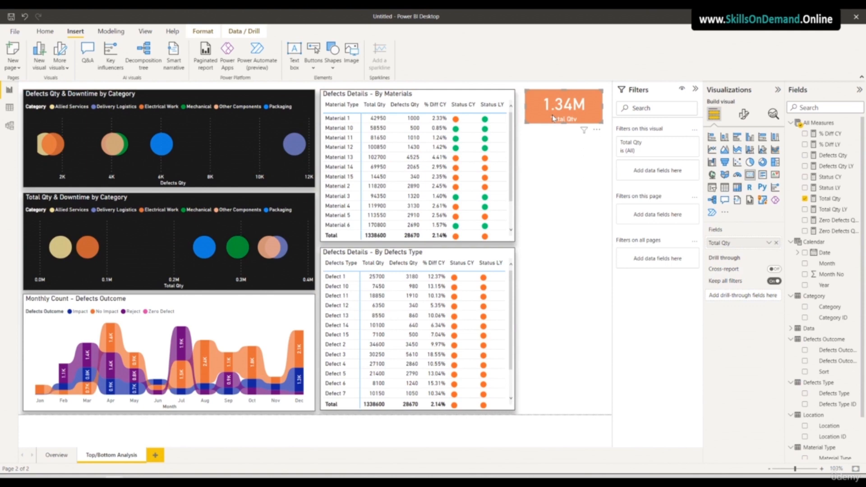
{"action": "left_click_drag", "start_coordinate": [564, 124], "coordinate": [564, 132]}
{"action": "left_click", "coordinate": [567, 178]}
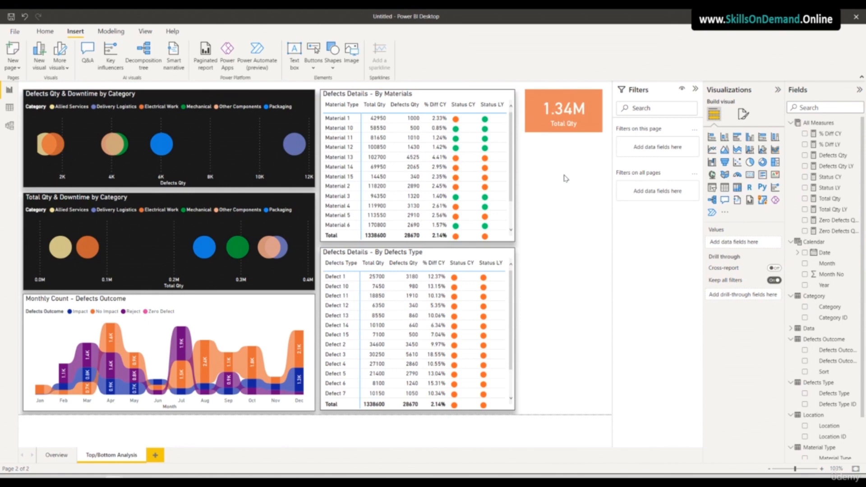
Turn on the Total Qty card's shadow with an Outside offset and the Bottom position
{"action": "left_click", "coordinate": [558, 118]}
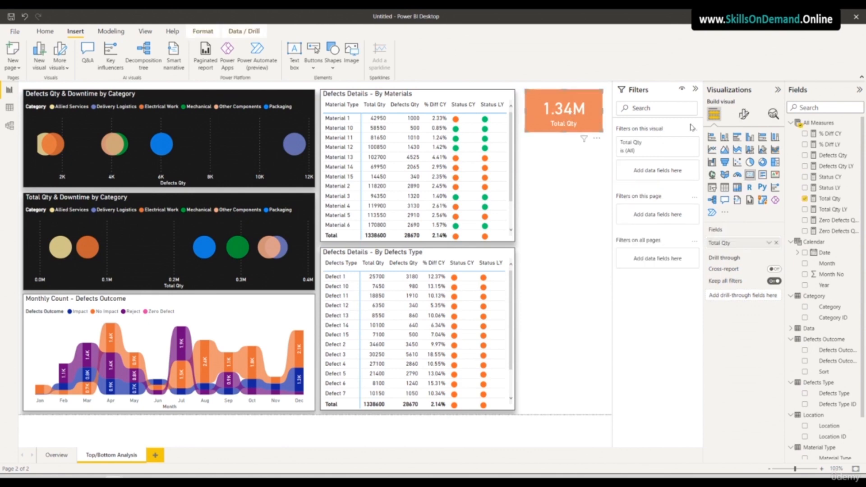
{"action": "left_click", "coordinate": [744, 116]}
{"action": "left_click", "coordinate": [743, 154]}
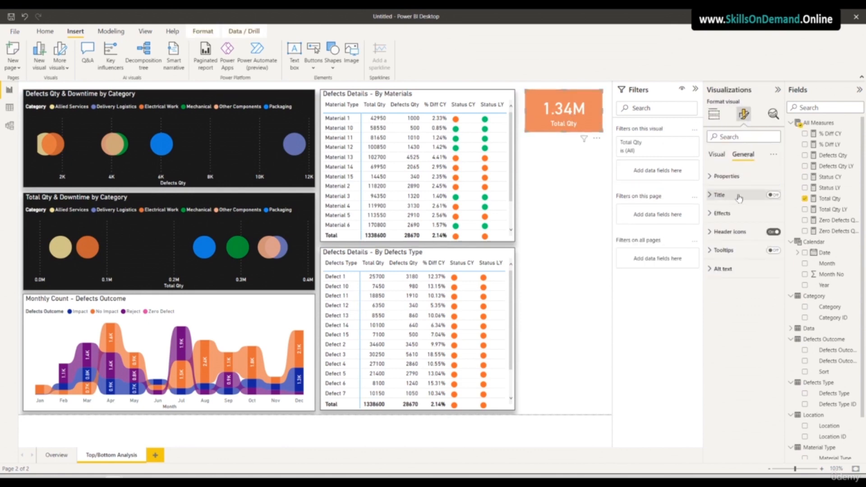
{"action": "left_click", "coordinate": [734, 215]}
{"action": "left_click", "coordinate": [769, 326]}
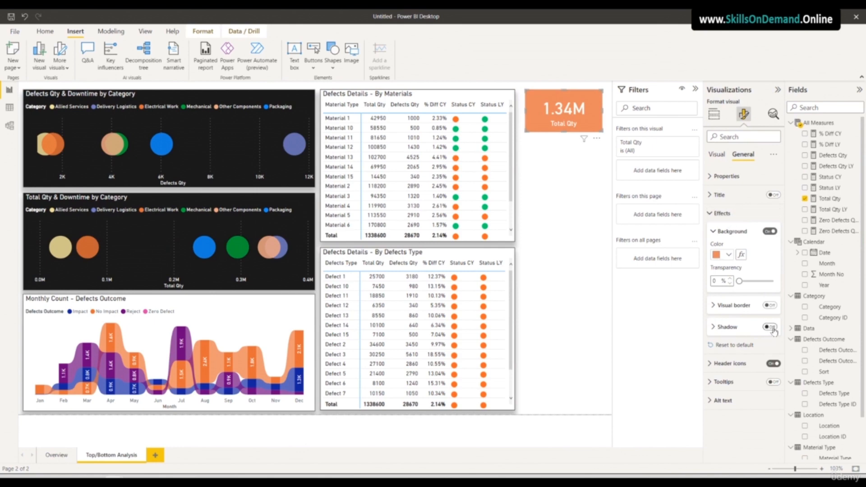
{"action": "left_click", "coordinate": [734, 328]}
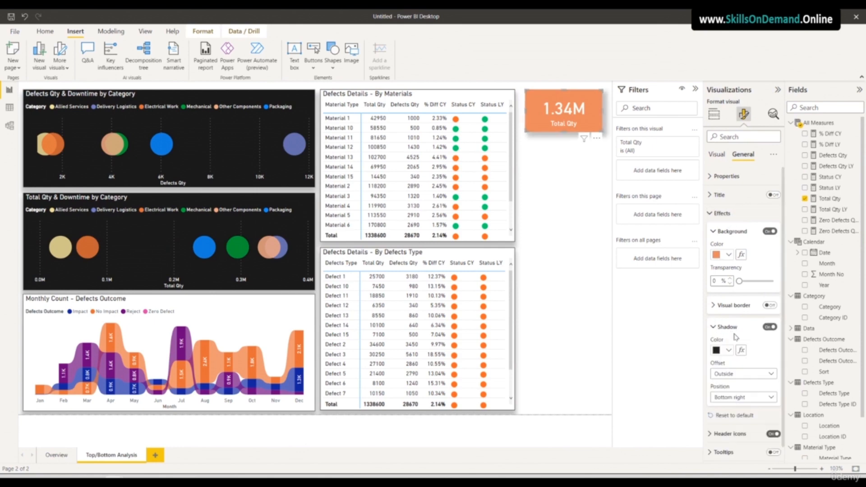
{"action": "left_click", "coordinate": [737, 398]}
{"action": "left_click", "coordinate": [727, 289]}
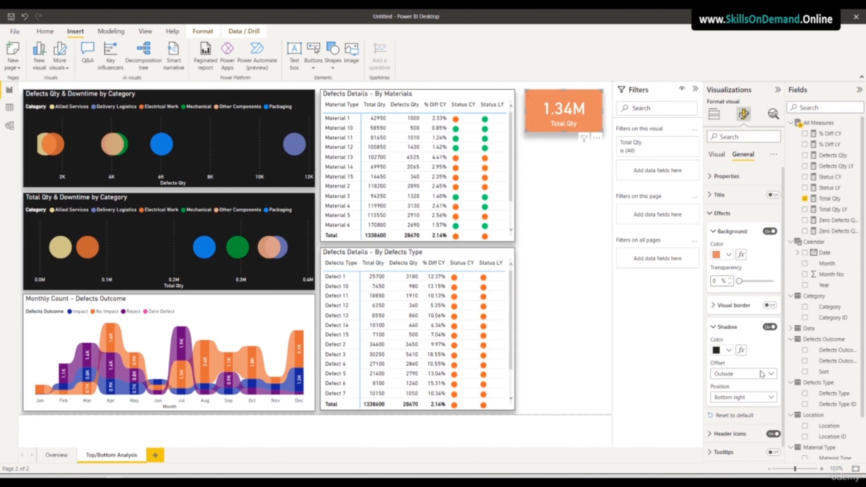
Add a black visual border to the Total Qty card
{"action": "left_click", "coordinate": [740, 311]}
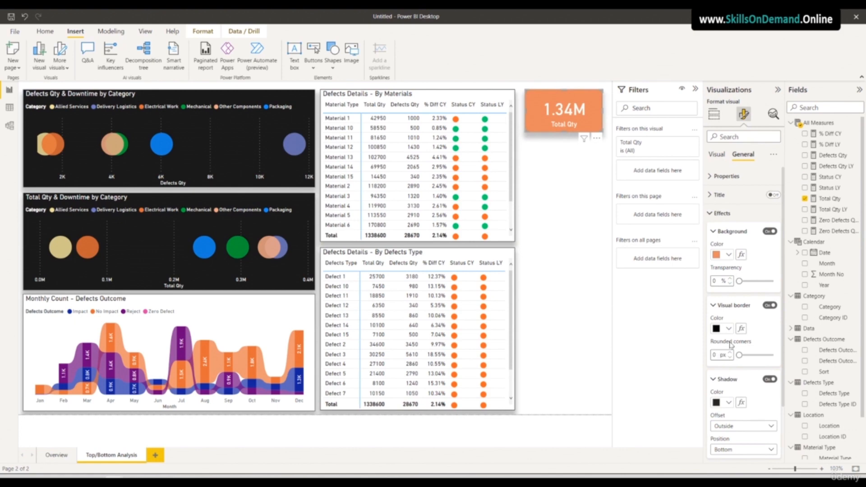
{"action": "left_click", "coordinate": [729, 329]}
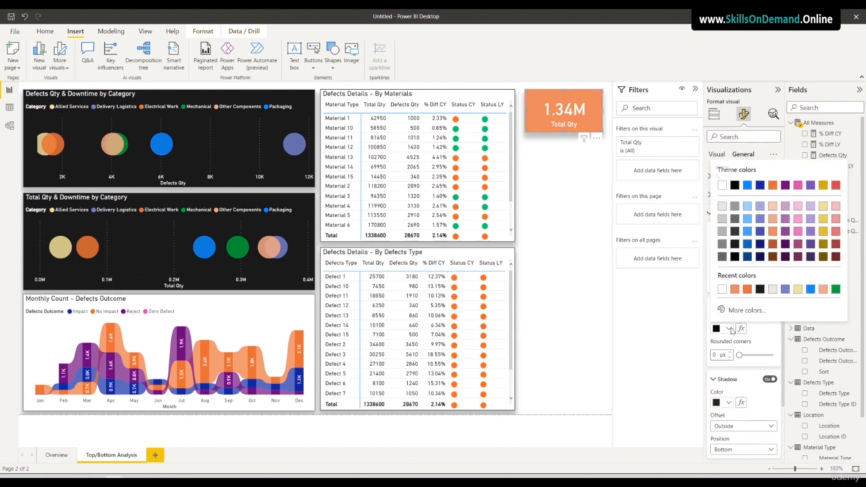
{"action": "left_click", "coordinate": [735, 185]}
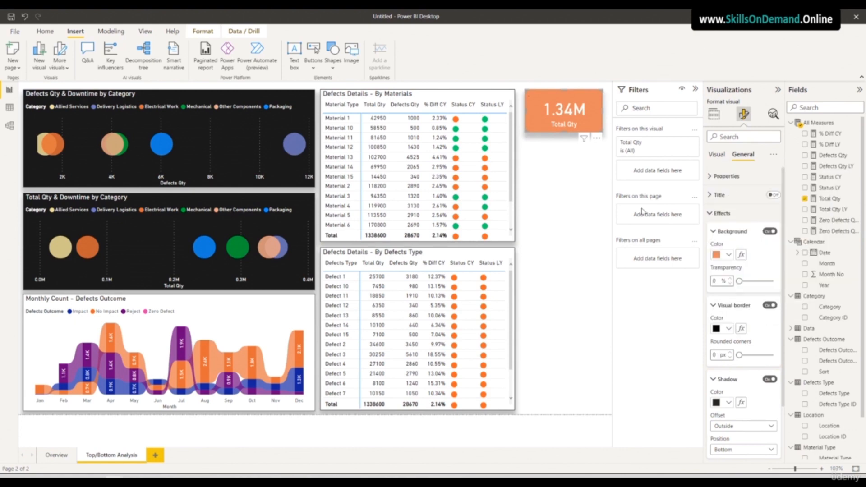
{"action": "left_click", "coordinate": [572, 226]}
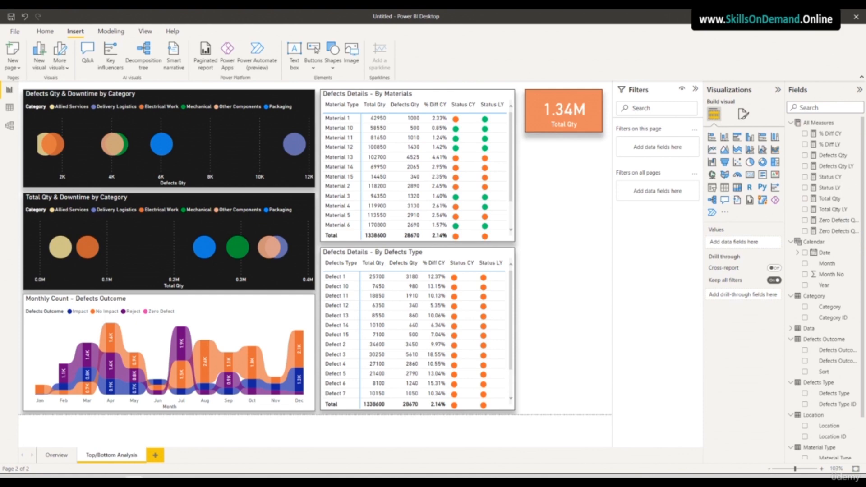
Duplicate the Total Qty card directly below the original and replace the copy's field with Defects Qty
{"action": "left_click", "coordinate": [535, 133]}
{"action": "key", "text": "ctrl+c"}
{"action": "key", "text": "ctrl+v"}
{"action": "left_click_drag", "start_coordinate": [537, 125], "coordinate": [540, 173]}
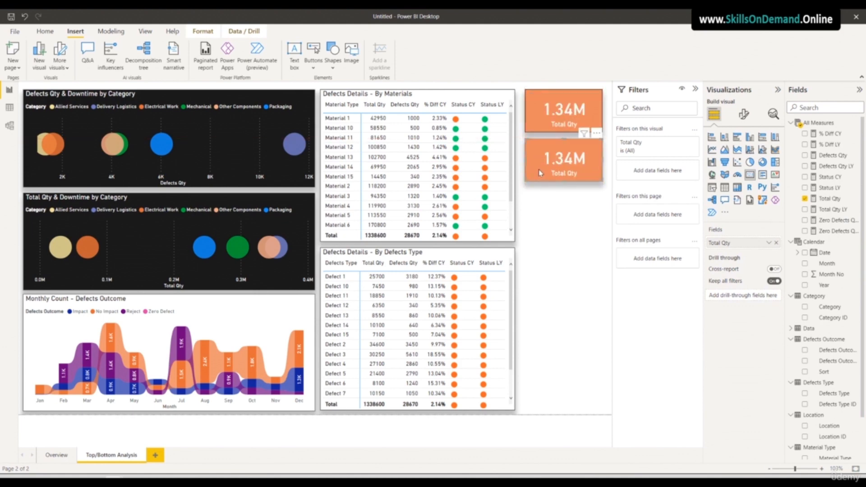
{"action": "left_click", "coordinate": [777, 243]}
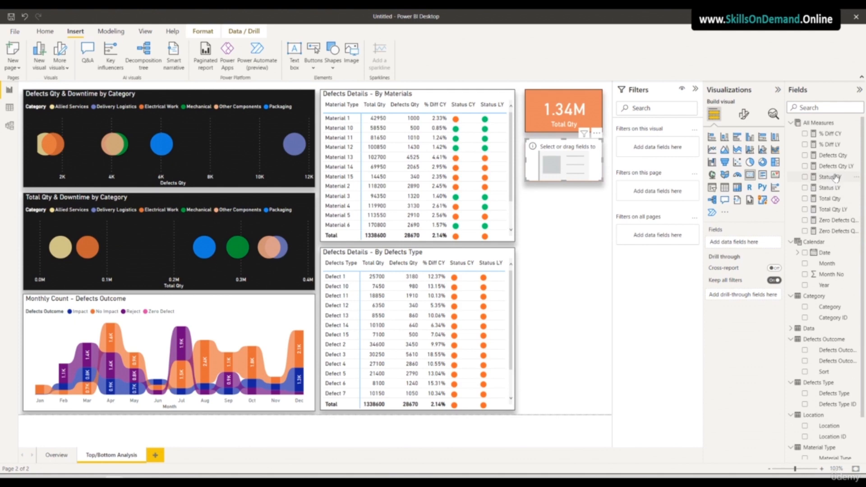
{"action": "left_click_drag", "start_coordinate": [832, 158], "coordinate": [578, 174]}
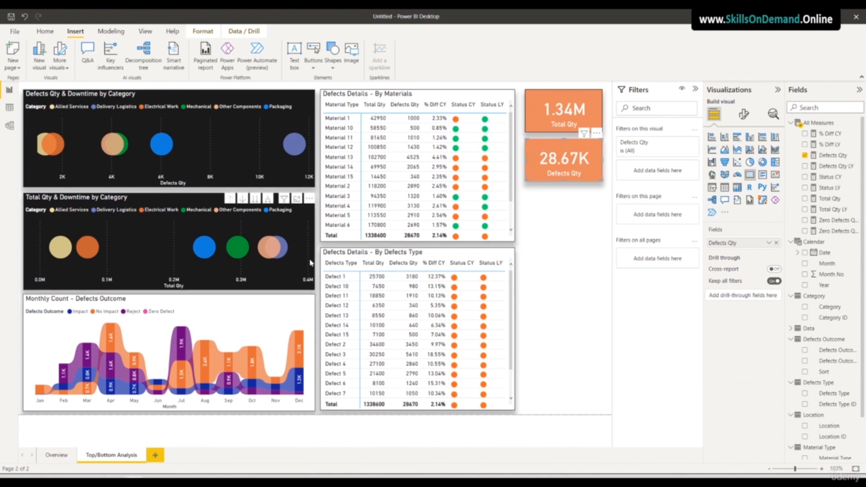
Duplicate the Defects Qty card directly below it and give the copy a near-black background
{"action": "key", "text": "ctrl+v"}
{"action": "left_click_drag", "start_coordinate": [566, 165], "coordinate": [562, 214]}
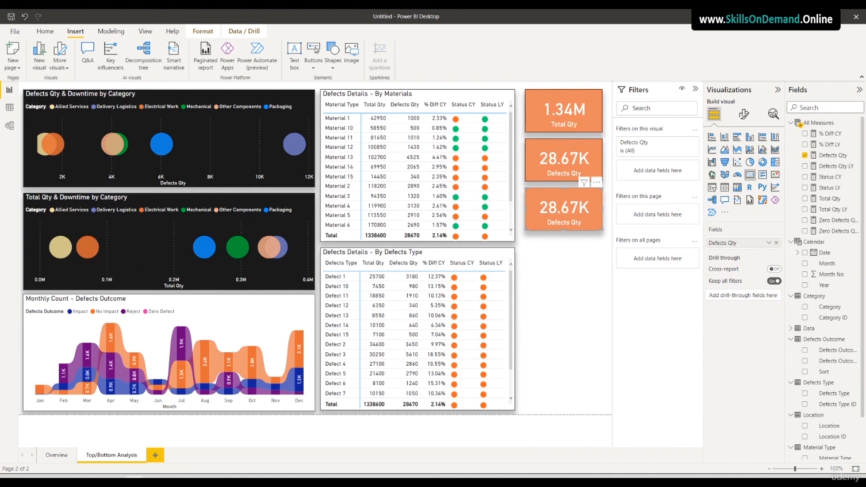
{"action": "left_click", "coordinate": [743, 114]}
{"action": "left_click", "coordinate": [743, 154]}
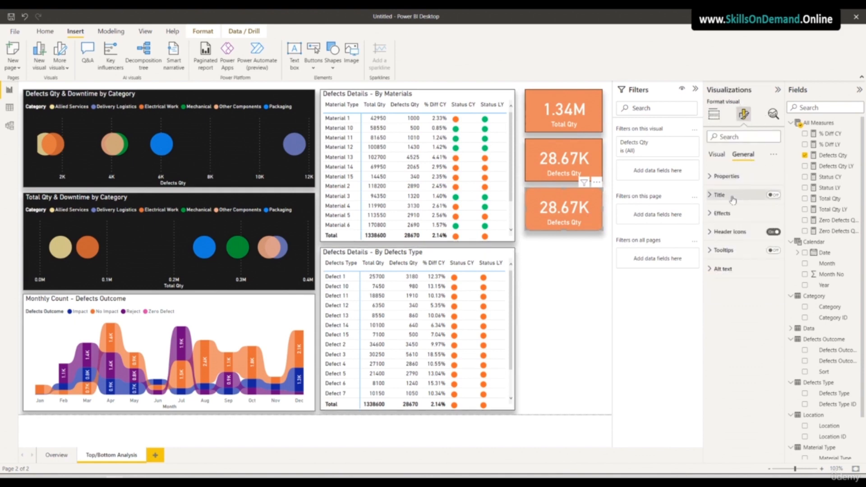
{"action": "left_click", "coordinate": [722, 213]}
{"action": "left_click", "coordinate": [727, 255]}
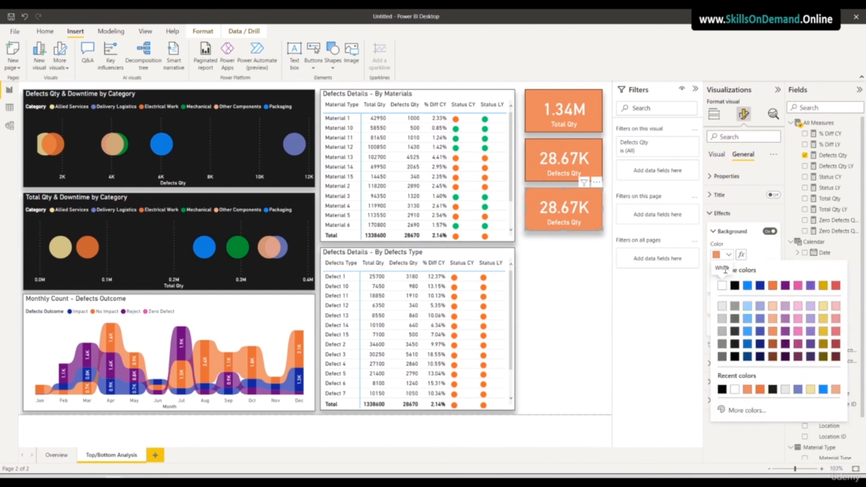
{"action": "left_click", "coordinate": [734, 346]}
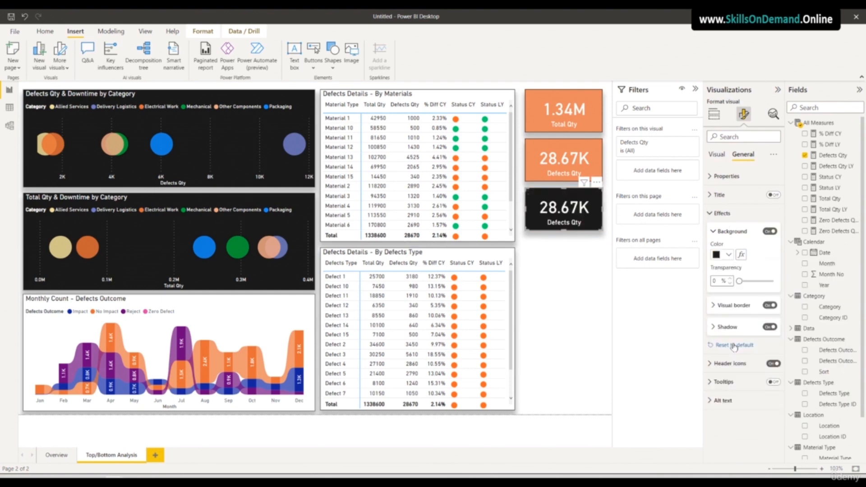
{"action": "left_click", "coordinate": [574, 272]}
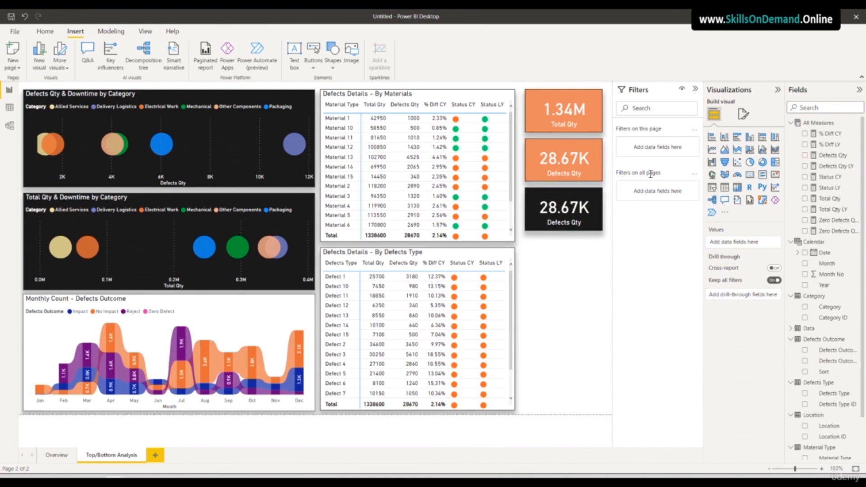
Change the visual border color of the dark Defects Qty card to white
{"action": "left_click", "coordinate": [598, 227]}
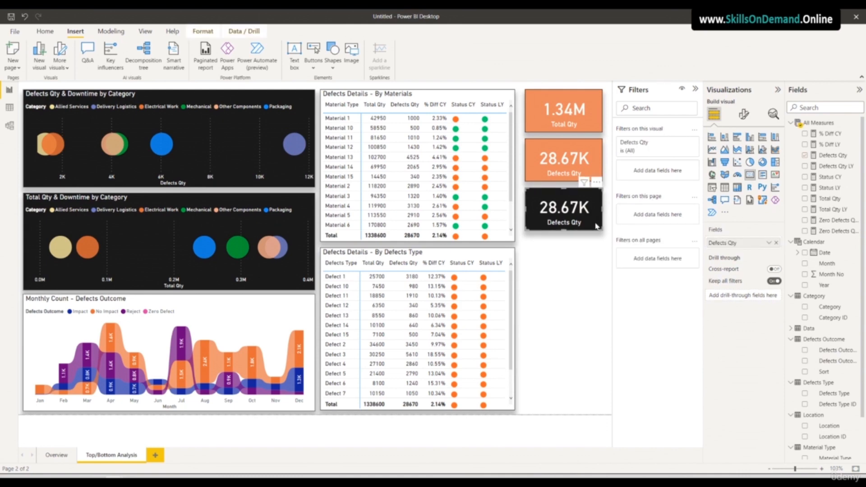
{"action": "left_click", "coordinate": [744, 114]}
{"action": "left_click", "coordinate": [743, 156]}
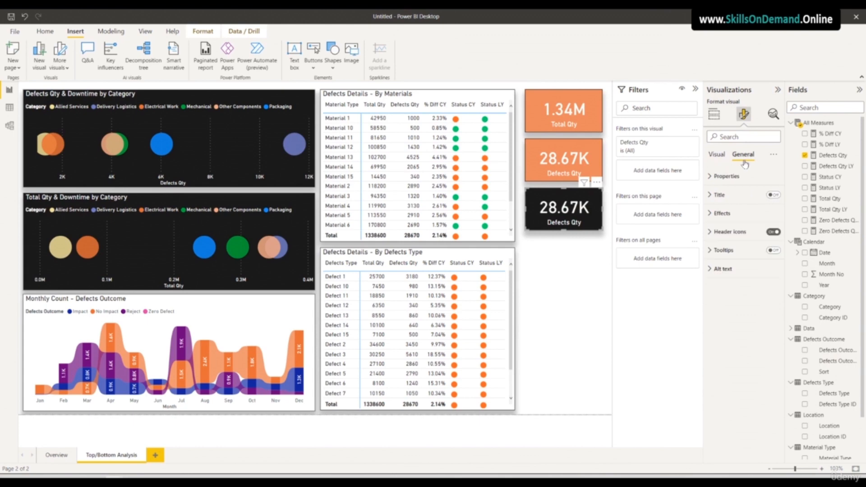
{"action": "left_click", "coordinate": [722, 213]}
{"action": "left_click", "coordinate": [730, 306]}
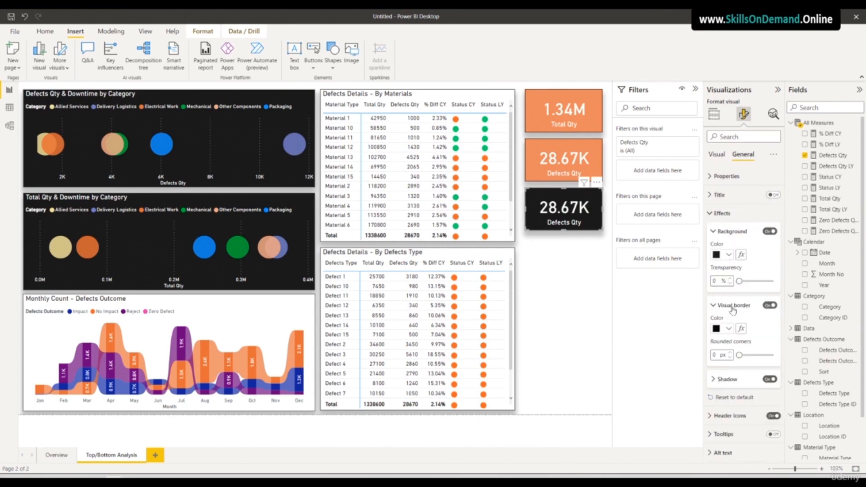
{"action": "left_click", "coordinate": [727, 329]}
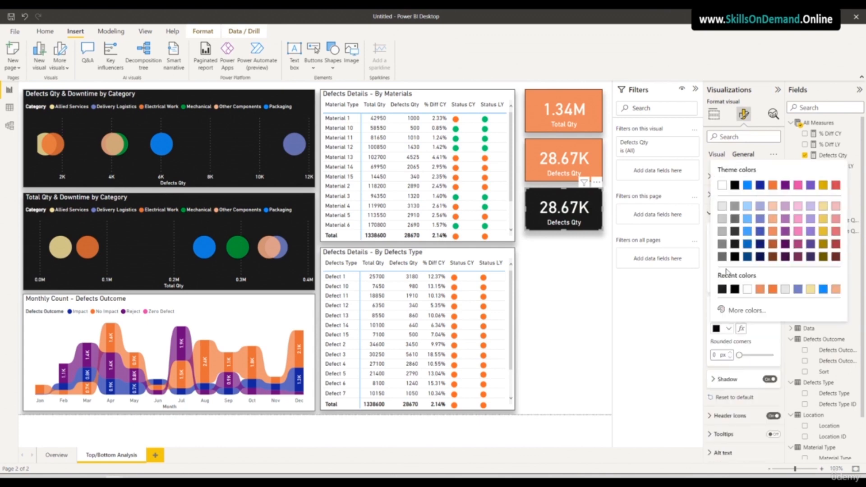
{"action": "left_click", "coordinate": [721, 187]}
{"action": "left_click", "coordinate": [597, 276]}
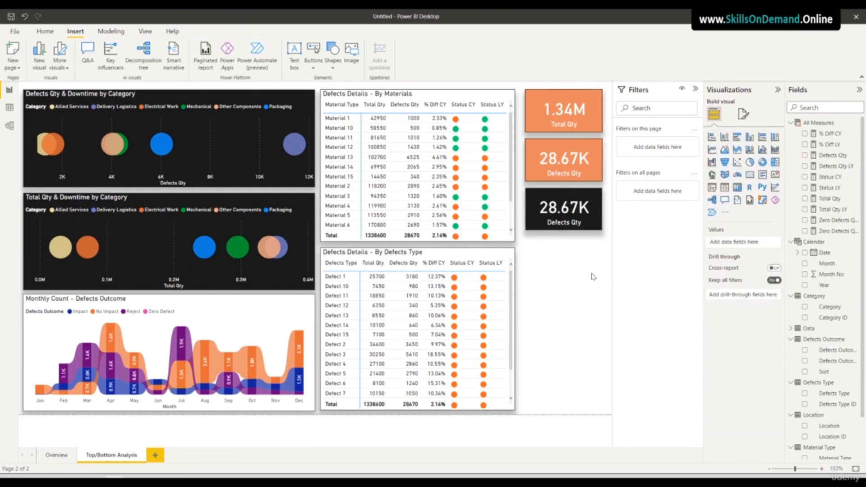
Replace the dark card's Defects Qty field with the % Diff CY measure
{"action": "left_click", "coordinate": [580, 221]}
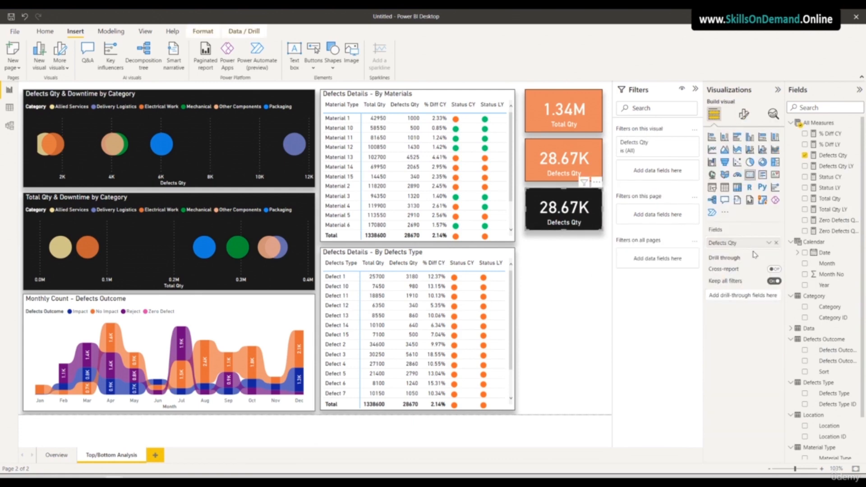
{"action": "left_click", "coordinate": [776, 242]}
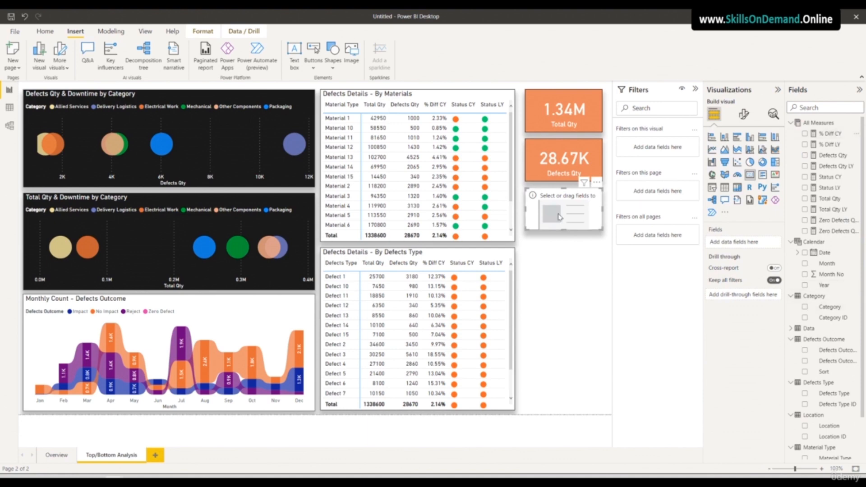
{"action": "left_click_drag", "start_coordinate": [829, 134], "coordinate": [574, 211]}
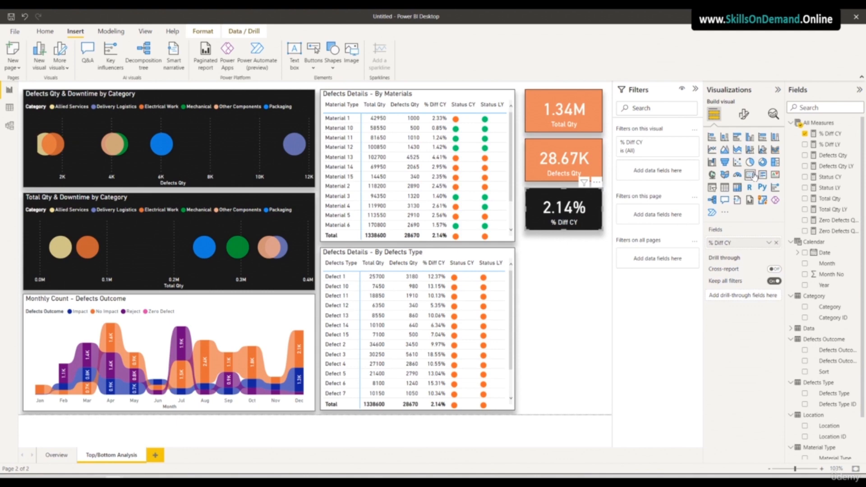
{"action": "left_click", "coordinate": [570, 300]}
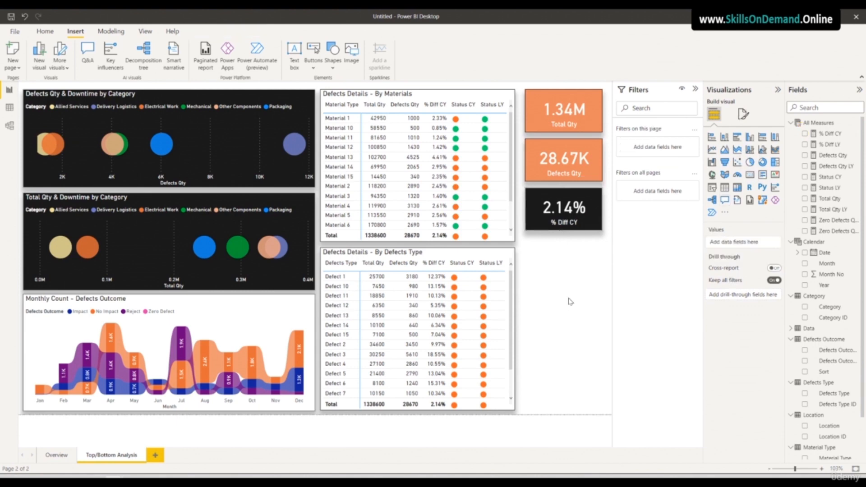
Add a card visual showing the Status CY measure below the % Diff CY card
{"action": "left_click", "coordinate": [749, 175]}
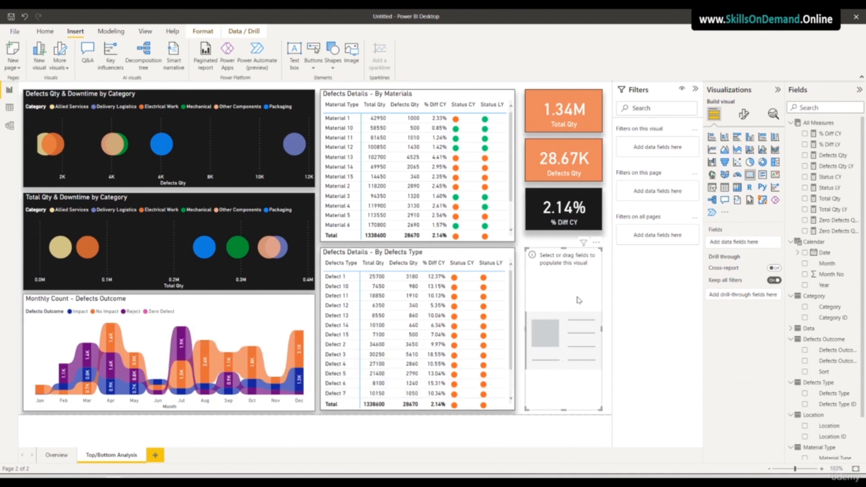
{"action": "left_click", "coordinate": [744, 116]}
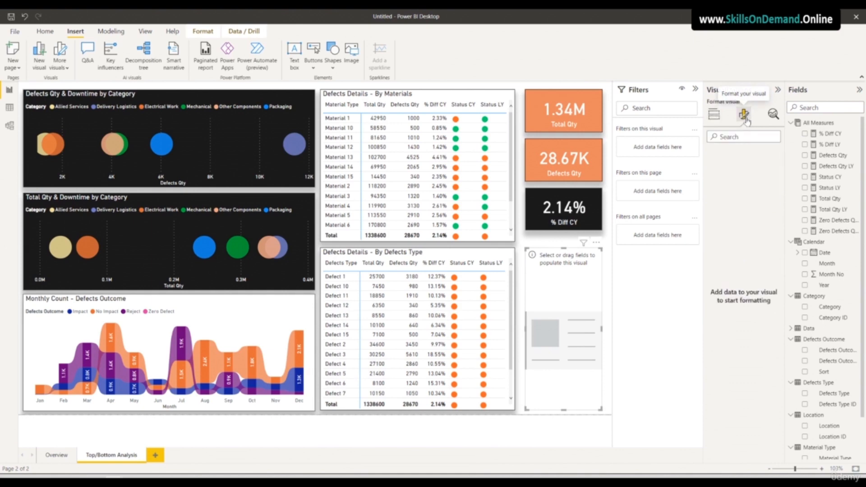
{"action": "left_click", "coordinate": [714, 114]}
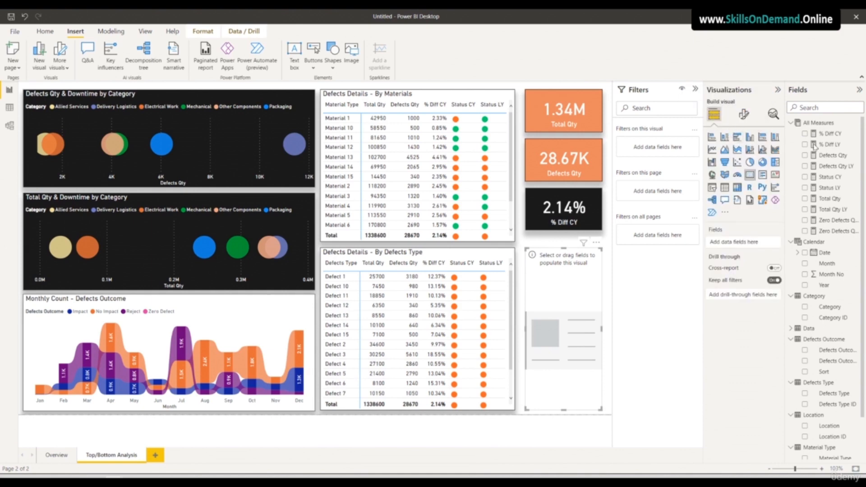
{"action": "left_click_drag", "start_coordinate": [830, 178], "coordinate": [577, 297]}
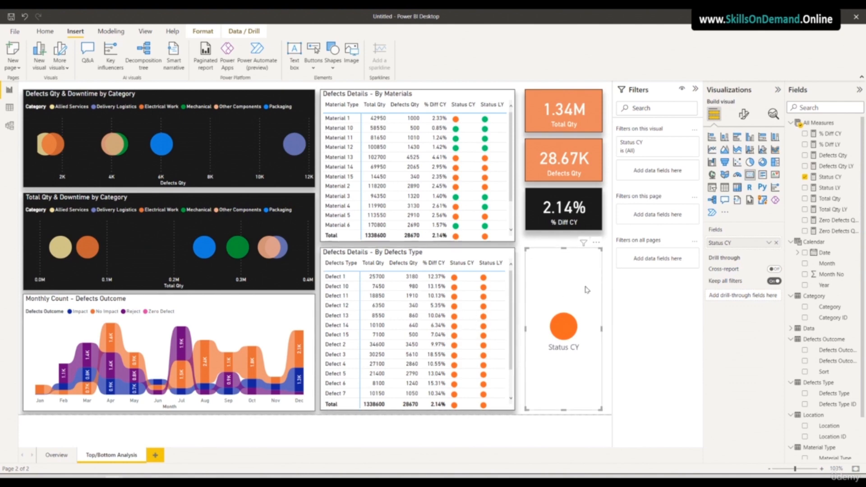
Set the Status CY card's background transparency to 100% and shrink the card in height and width
{"action": "left_click", "coordinate": [743, 114]}
{"action": "left_click", "coordinate": [742, 156]}
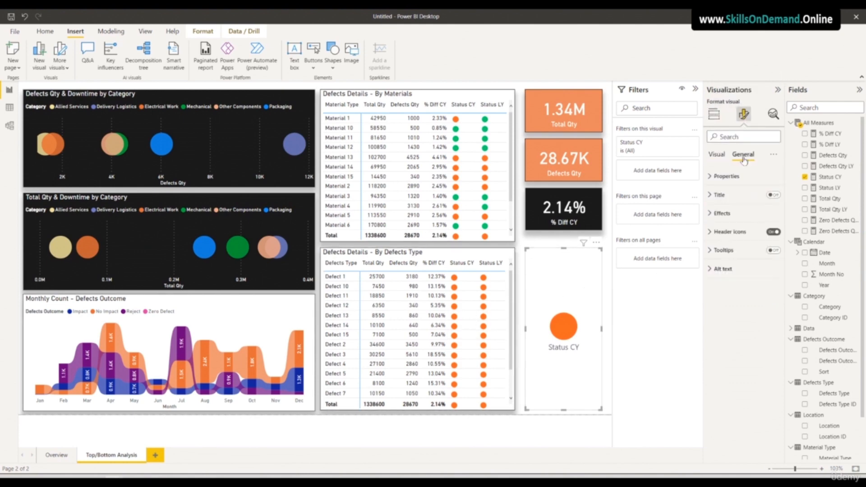
{"action": "left_click", "coordinate": [722, 213]}
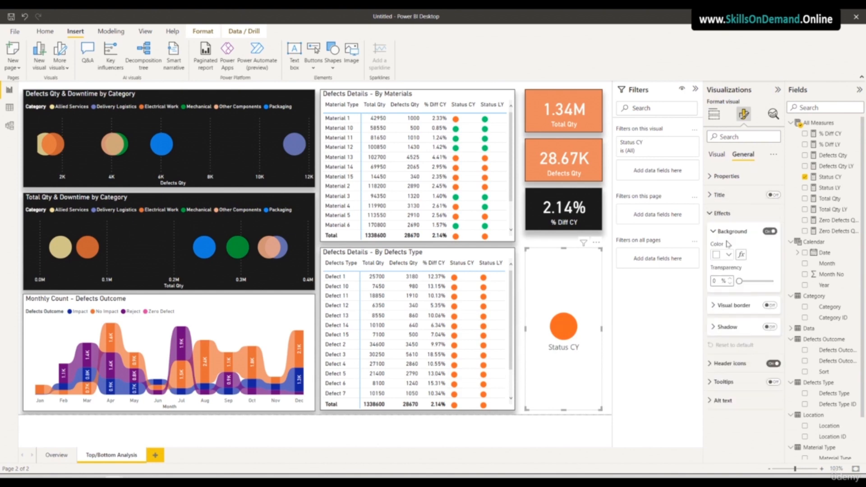
{"action": "left_click_drag", "start_coordinate": [740, 281], "coordinate": [774, 281]}
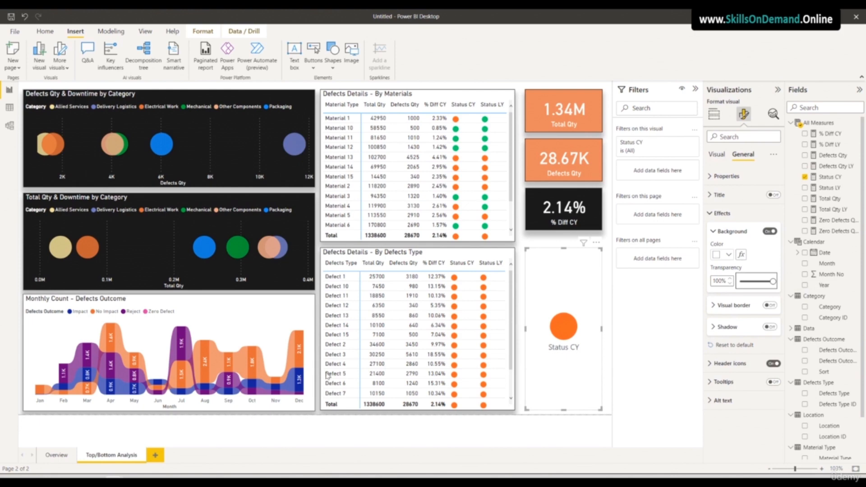
{"action": "left_click_drag", "start_coordinate": [564, 410], "coordinate": [565, 297]}
{"action": "left_click_drag", "start_coordinate": [602, 273], "coordinate": [579, 273]}
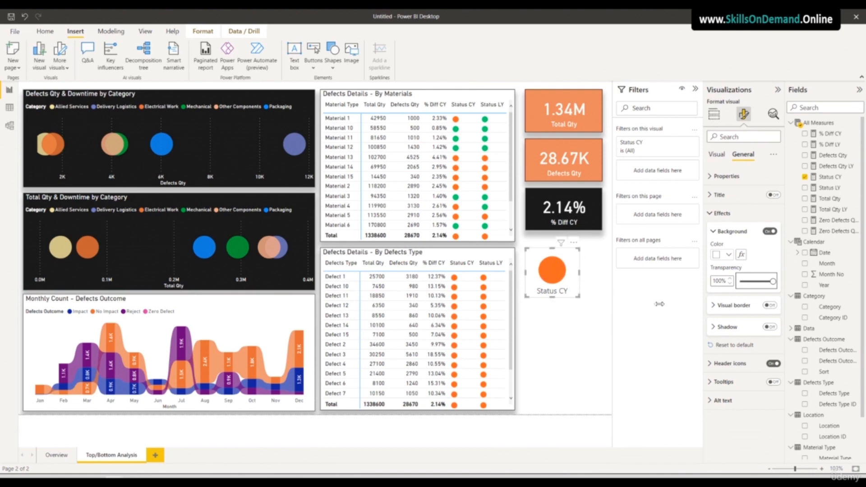
Set the Status CY card's callout value font size to 20 and turn off its category label
{"action": "left_click", "coordinate": [720, 156]}
{"action": "left_click", "coordinate": [728, 176]}
{"action": "type", "text": "20"}
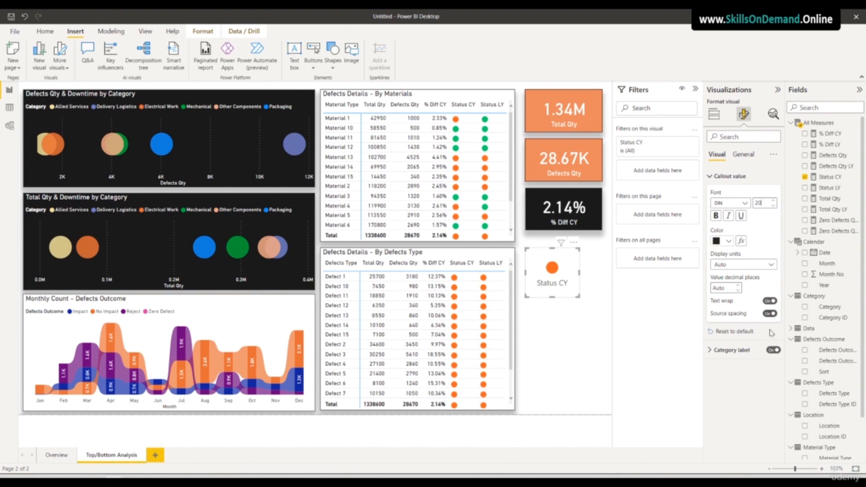
{"action": "left_click", "coordinate": [772, 351]}
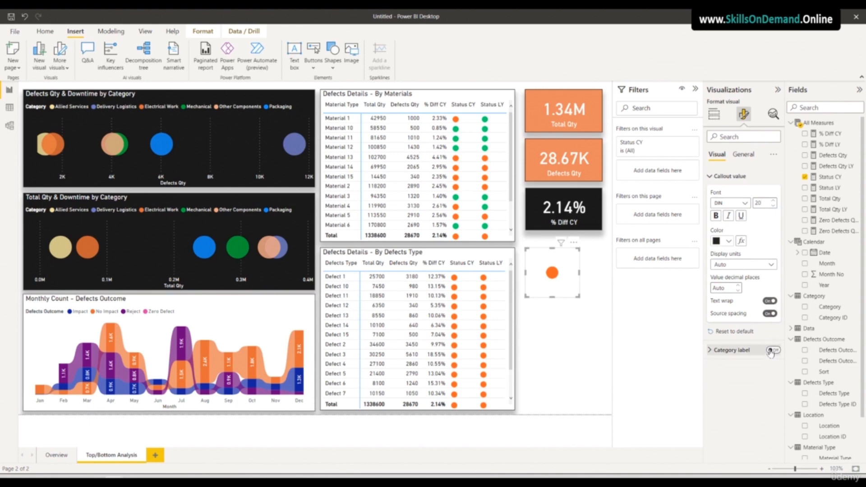
Shrink the Status CY card to fit its circle and place it over the upper-right corner of the % Diff CY card
{"action": "left_click_drag", "start_coordinate": [579, 297], "coordinate": [545, 267]}
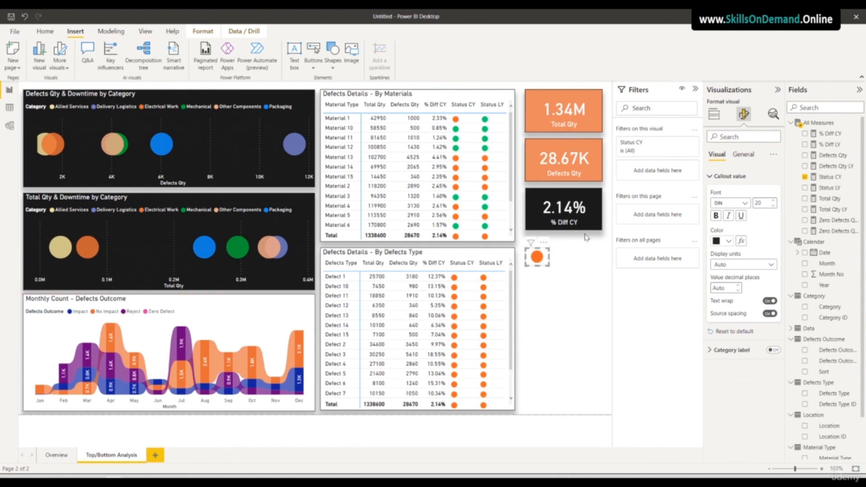
{"action": "left_click_drag", "start_coordinate": [537, 264], "coordinate": [601, 207]}
{"action": "left_click", "coordinate": [550, 297]}
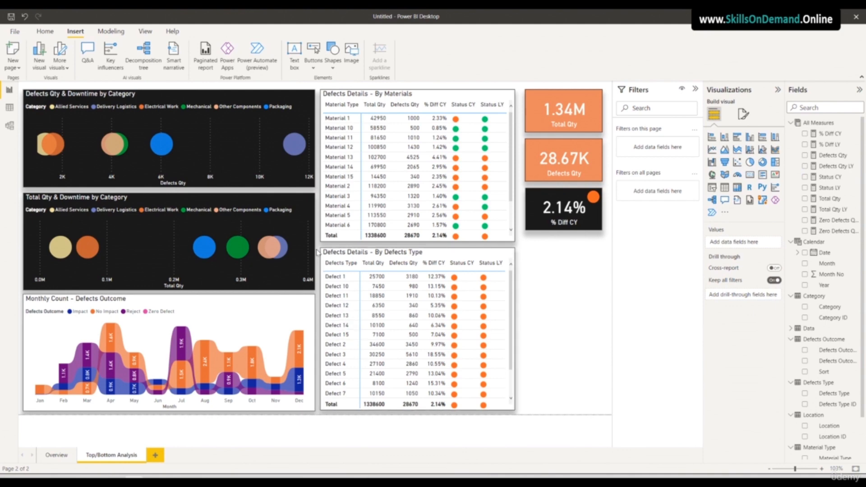
Add a Category slicer below the cards and set its header text to DIN, size 10
{"action": "left_click", "coordinate": [711, 187]}
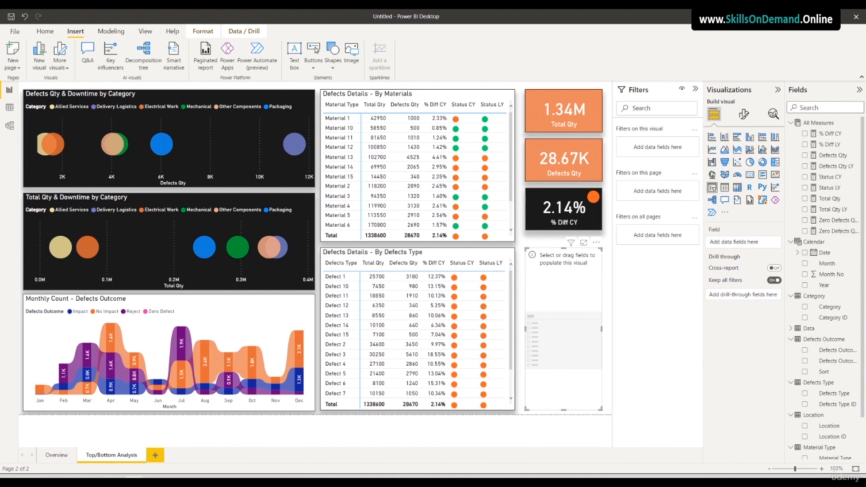
{"action": "left_click_drag", "start_coordinate": [637, 301], "coordinate": [737, 245]}
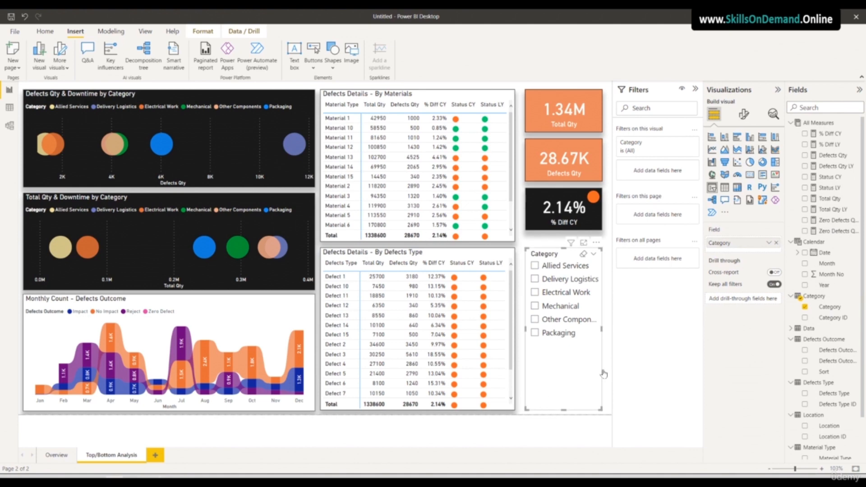
{"action": "left_click", "coordinate": [744, 116]}
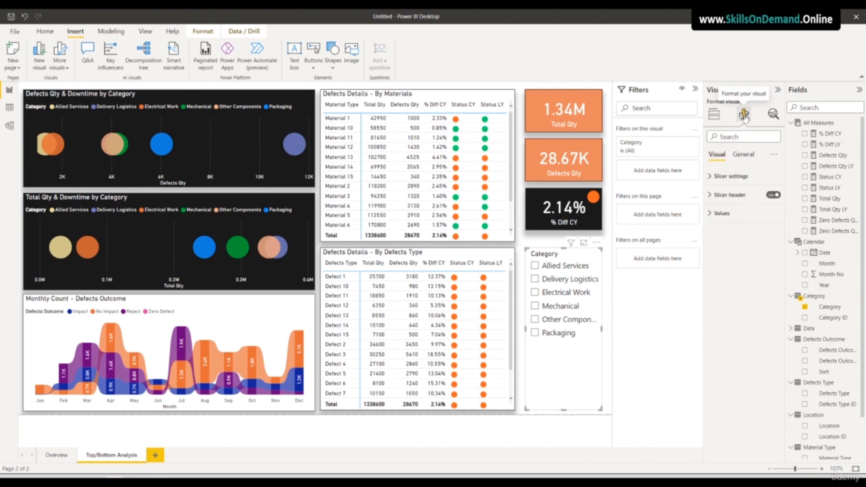
{"action": "left_click", "coordinate": [733, 176]}
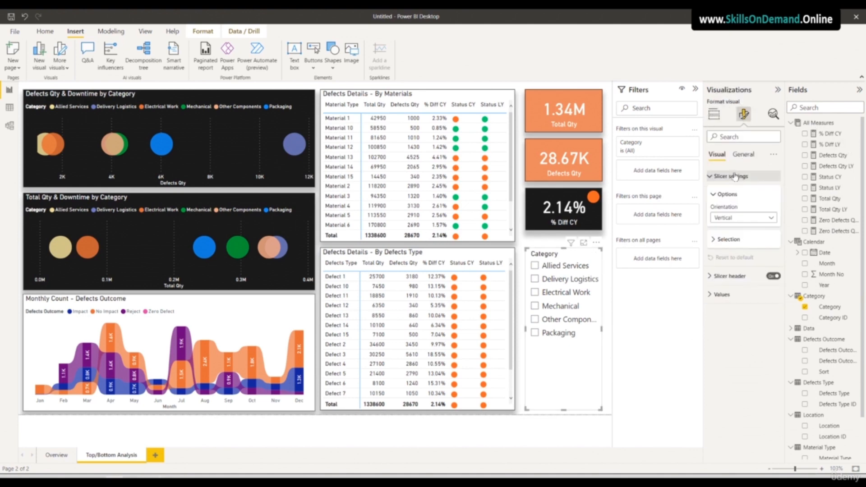
{"action": "left_click", "coordinate": [739, 275]}
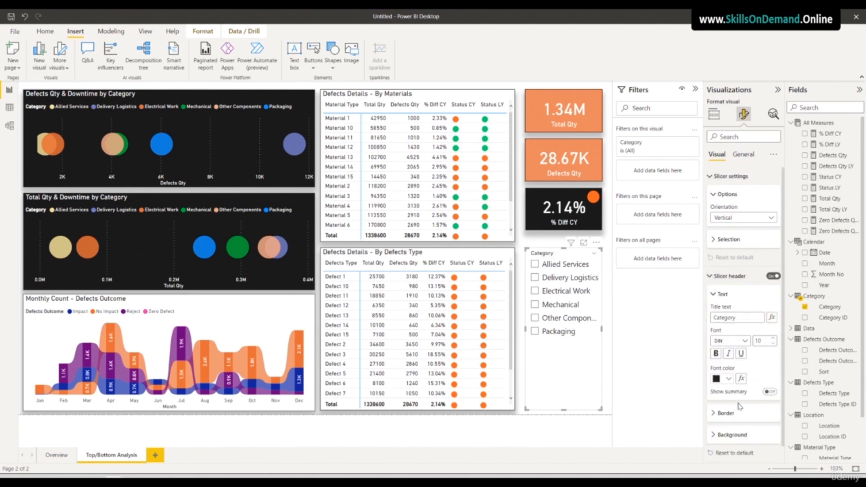
{"action": "scroll", "coordinate": [739, 411], "scroll_direction": "down", "scroll_amount": 1}
Set the font of the Category slicer's values to DIN, size 10
{"action": "left_click", "coordinate": [723, 454]}
{"action": "scroll", "coordinate": [739, 405], "scroll_direction": "down", "scroll_amount": 5}
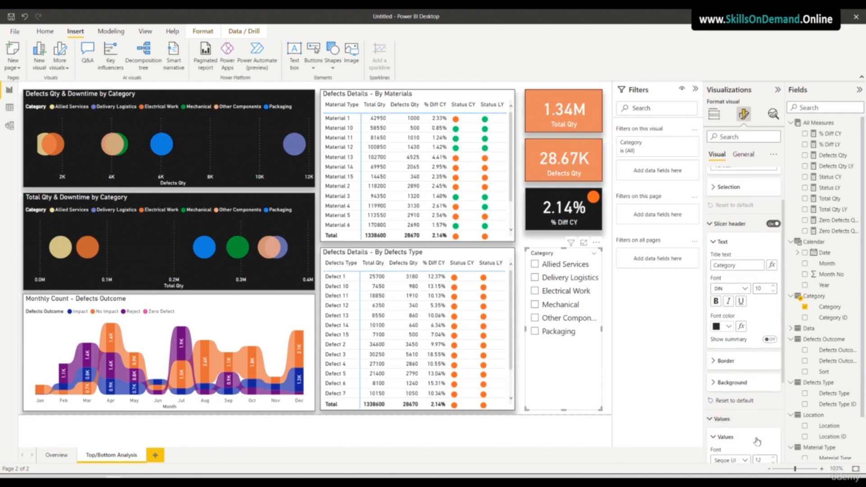
{"action": "left_click", "coordinate": [745, 333]}
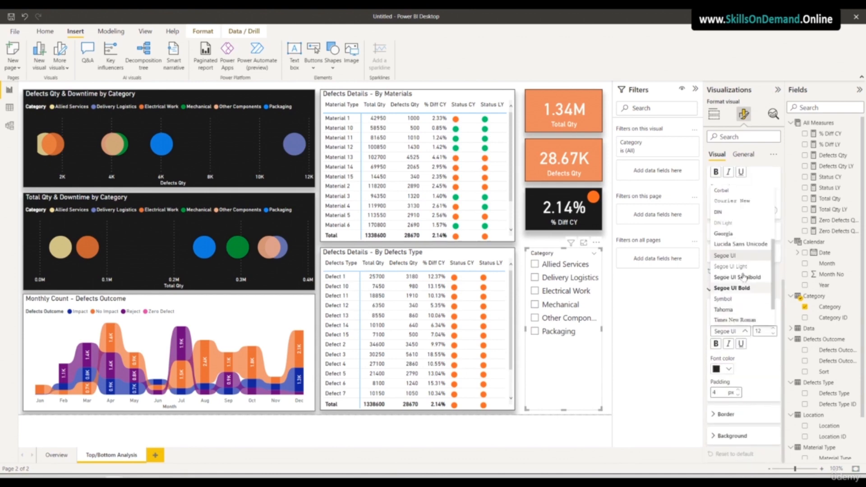
{"action": "left_click", "coordinate": [718, 212]}
{"action": "left_click", "coordinate": [773, 334]}
{"action": "left_click", "coordinate": [772, 334]}
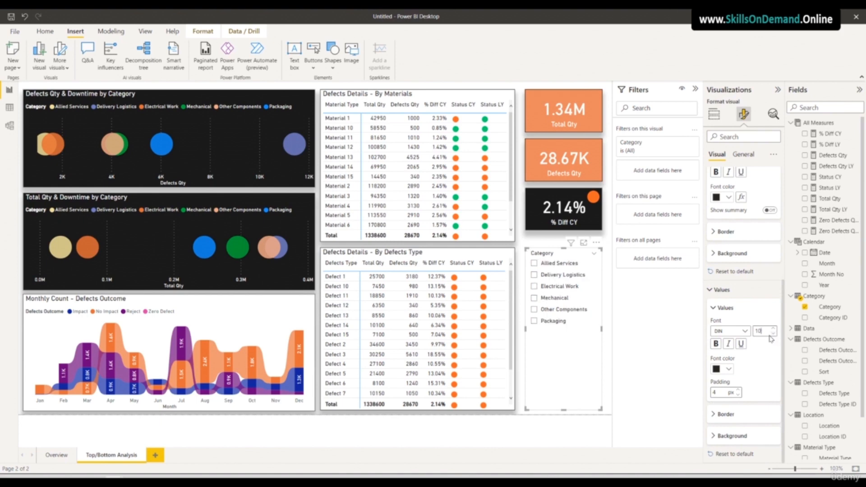
Turn on the Category slicer's visual border and its shadow, with the shadow position set to Bottom
{"action": "left_click", "coordinate": [742, 158]}
{"action": "left_click", "coordinate": [721, 213]}
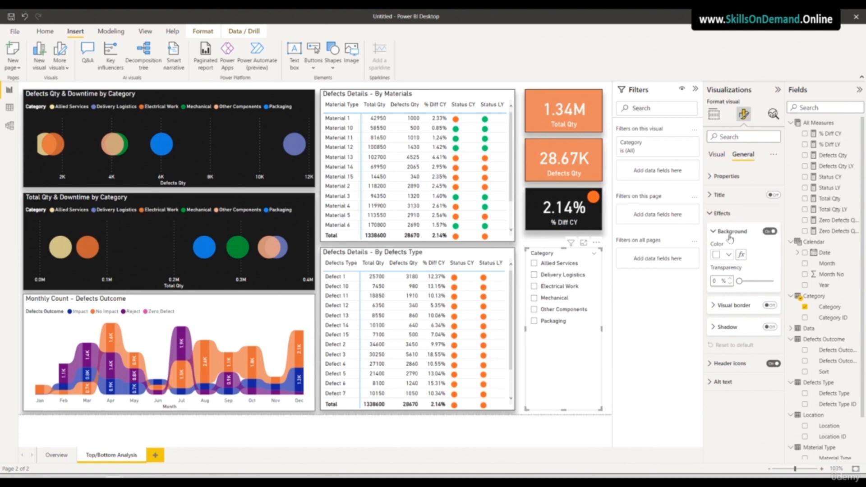
{"action": "left_click", "coordinate": [770, 306]}
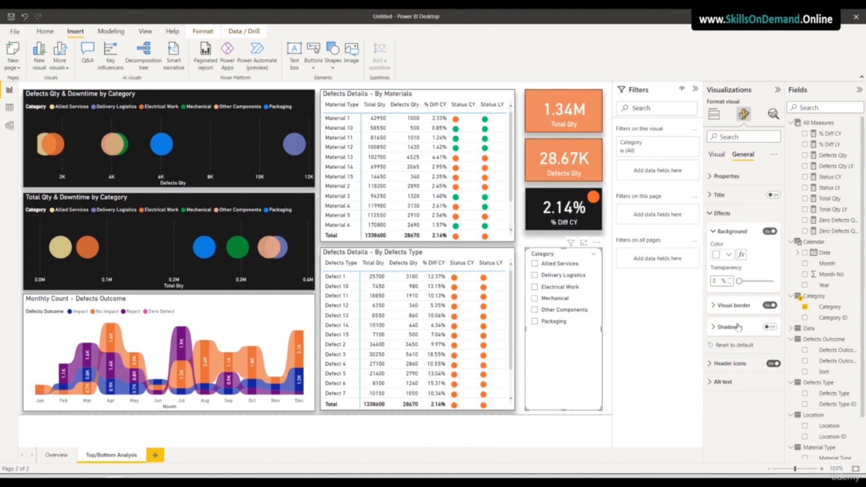
{"action": "left_click", "coordinate": [769, 327]}
{"action": "left_click", "coordinate": [731, 333]}
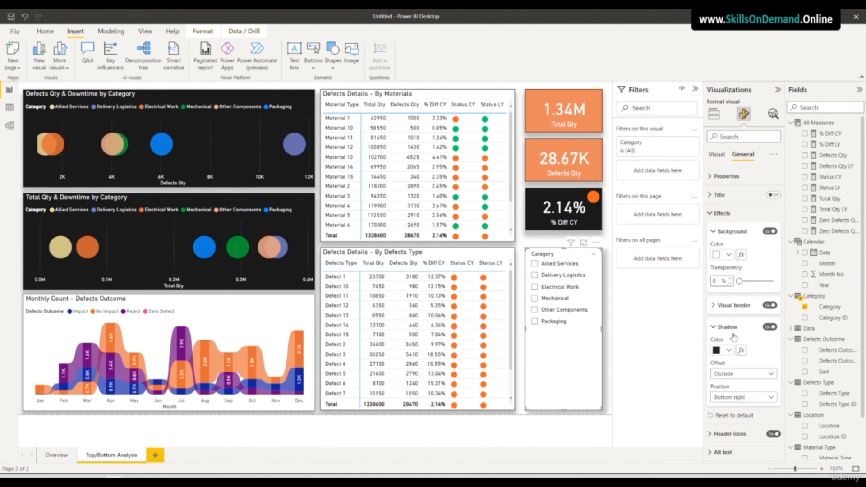
{"action": "left_click", "coordinate": [736, 399]}
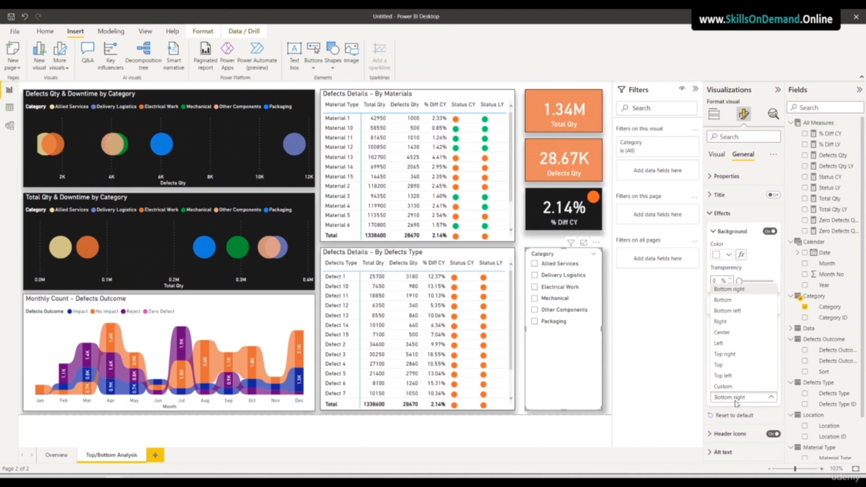
{"action": "left_click", "coordinate": [723, 301]}
Shorten the Category slicer to fit its list and place it directly beneath the % Diff CY card
{"action": "left_click_drag", "start_coordinate": [555, 417], "coordinate": [555, 326]}
{"action": "left_click", "coordinate": [554, 353]}
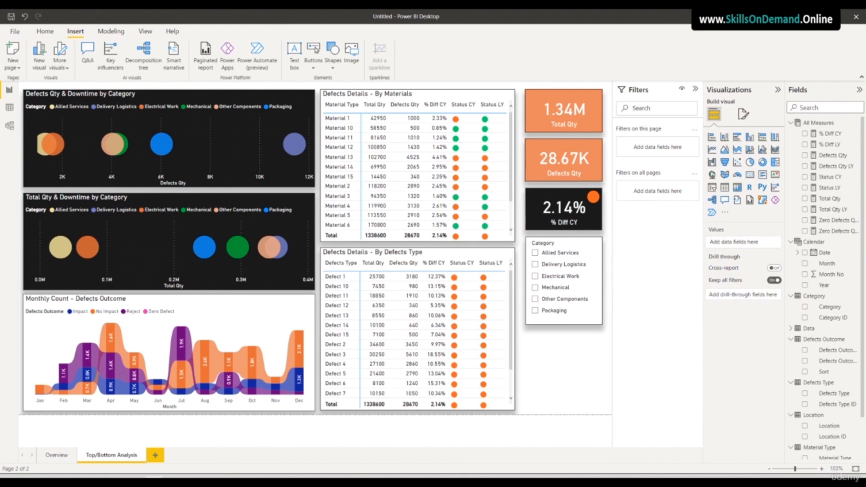
Duplicate the Category slicer directly below the original and replace the copy's field with Year from the Calendar table
{"action": "left_click", "coordinate": [568, 326]}
{"action": "key", "text": "ctrl+c"}
{"action": "key", "text": "ctrl+v"}
{"action": "left_click_drag", "start_coordinate": [584, 326], "coordinate": [581, 405]}
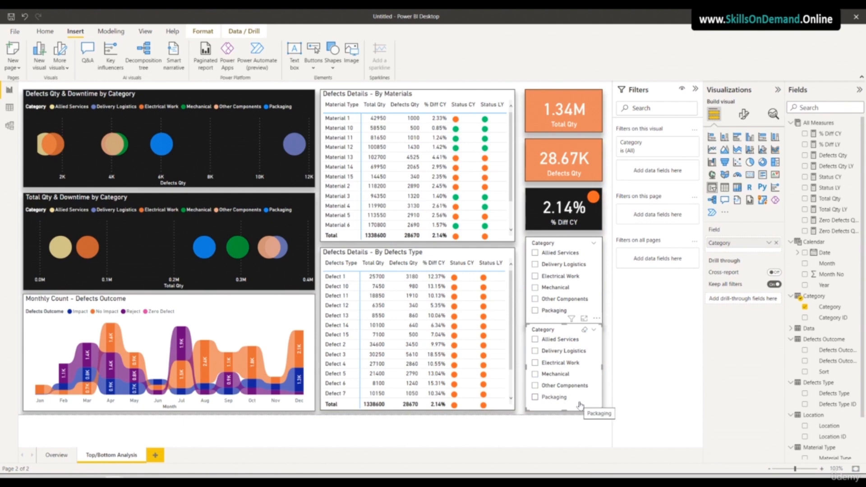
{"action": "left_click", "coordinate": [776, 243]}
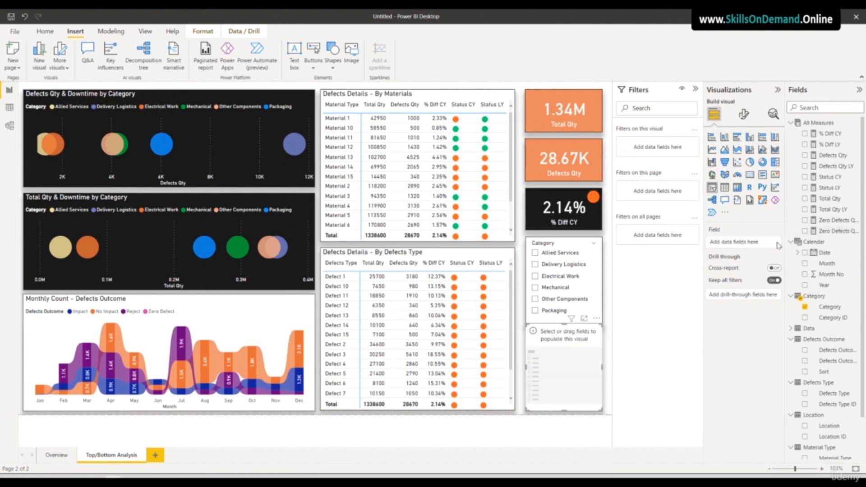
{"action": "left_click", "coordinate": [805, 285]}
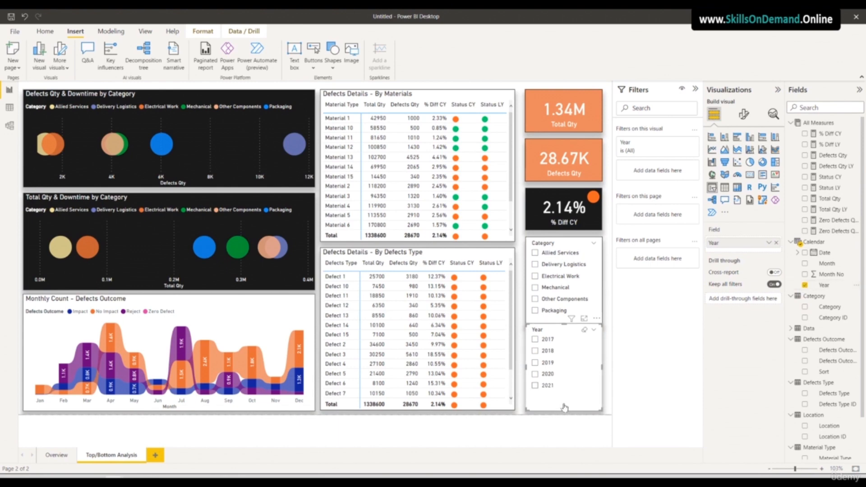
Resize the Year and Category slicers to fill the column with a small gap, ending level with the Defects Type table's lower edge
{"action": "left_click_drag", "start_coordinate": [564, 410], "coordinate": [567, 402]}
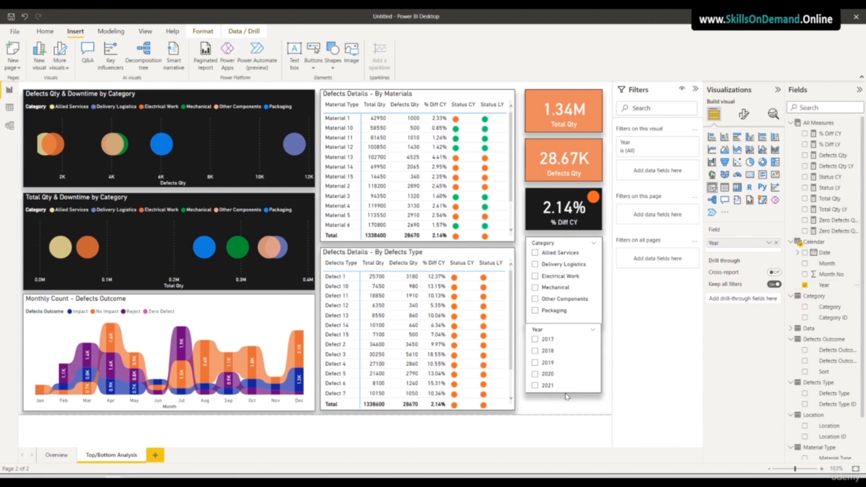
{"action": "left_click_drag", "start_coordinate": [584, 369], "coordinate": [586, 383]}
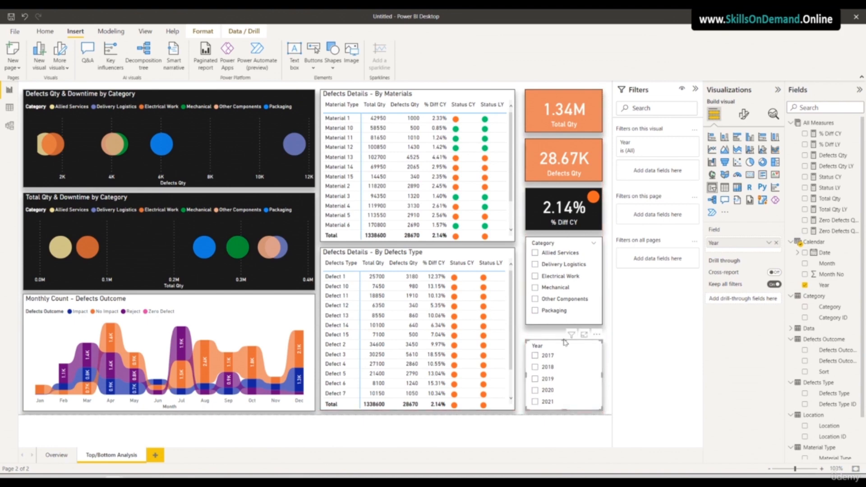
{"action": "left_click", "coordinate": [545, 326]}
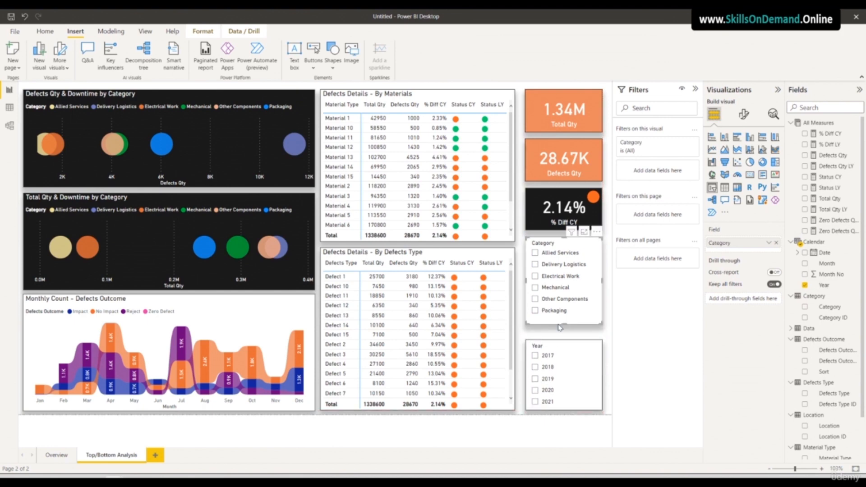
{"action": "left_click_drag", "start_coordinate": [564, 324], "coordinate": [564, 342]}
{"action": "left_click", "coordinate": [564, 346]}
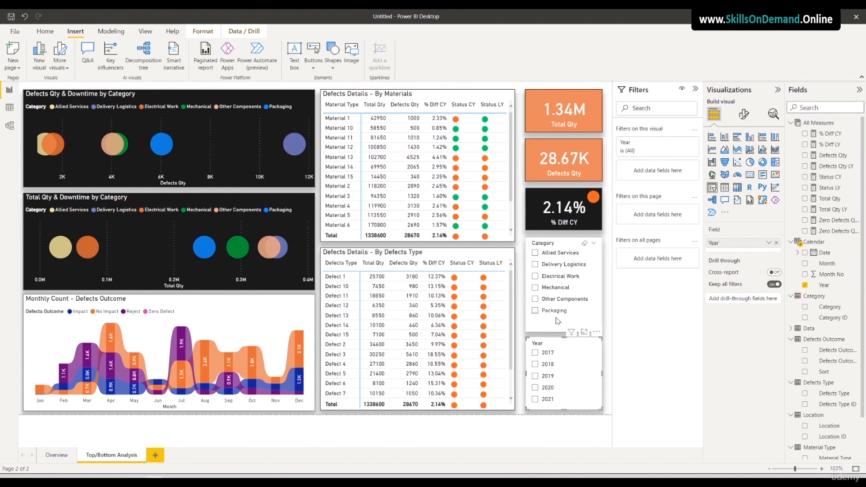
{"action": "left_click", "coordinate": [520, 417]}
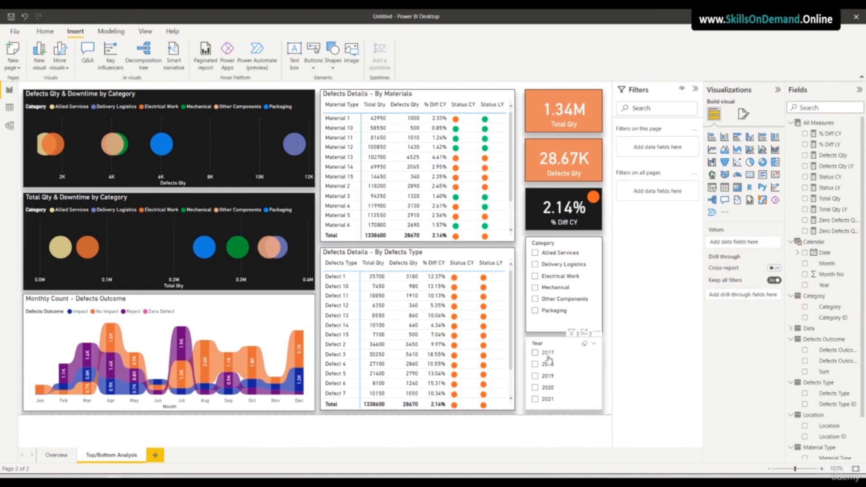
Test the Year slicer by filtering the page to 2018, 2019, 2020 and 2021 in turn
{"action": "left_click", "coordinate": [535, 364]}
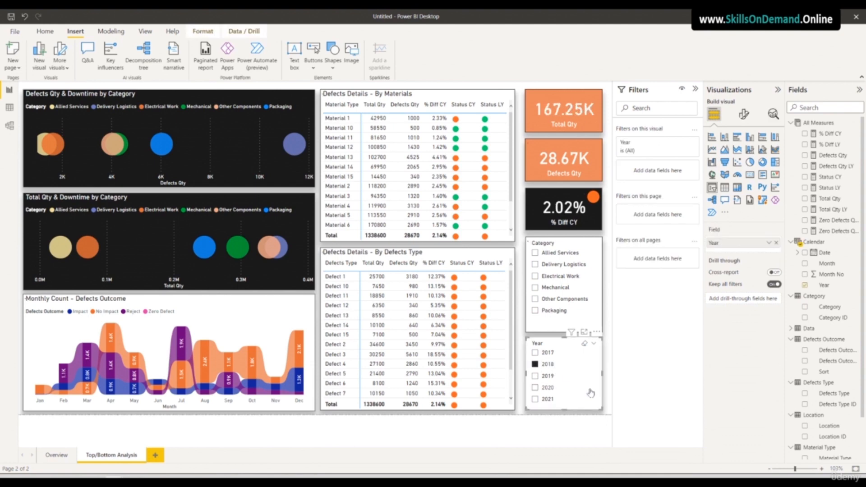
{"action": "left_click", "coordinate": [535, 376]}
{"action": "left_click", "coordinate": [535, 388]}
{"action": "left_click", "coordinate": [547, 399]}
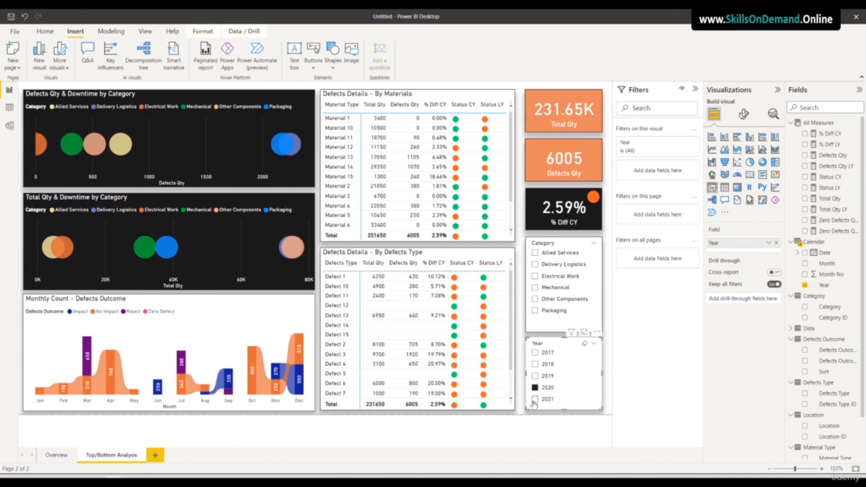
Test the Category slicer by filtering to each category from Packaging up to Allied Services, and clear the category selection
{"action": "left_click", "coordinate": [535, 310]}
{"action": "left_click", "coordinate": [534, 299]}
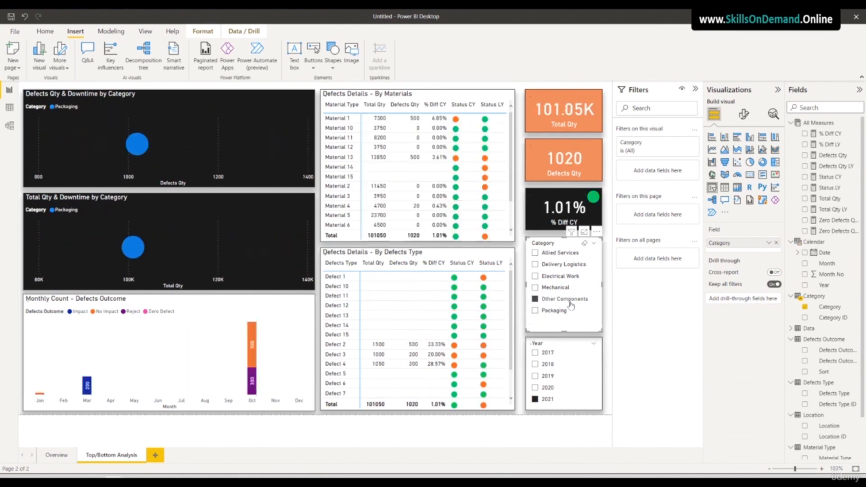
{"action": "left_click", "coordinate": [535, 287]}
{"action": "left_click", "coordinate": [535, 276]}
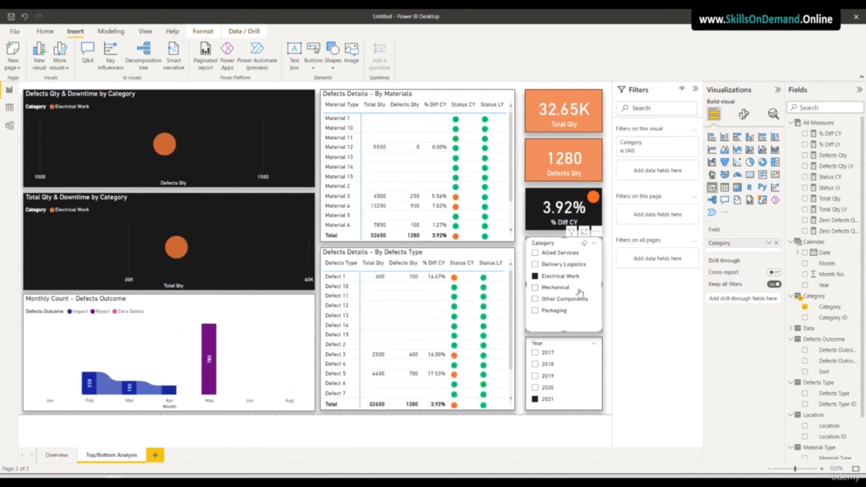
{"action": "left_click", "coordinate": [536, 262]}
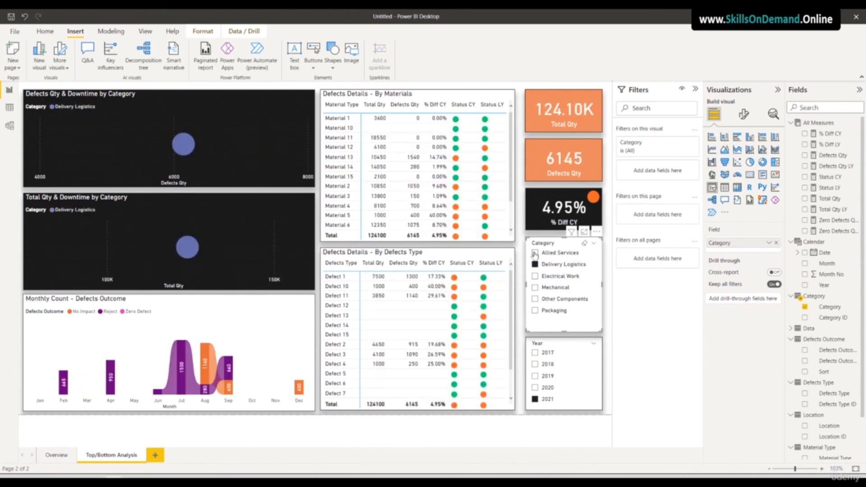
{"action": "left_click", "coordinate": [535, 253]}
{"action": "left_click", "coordinate": [535, 253]}
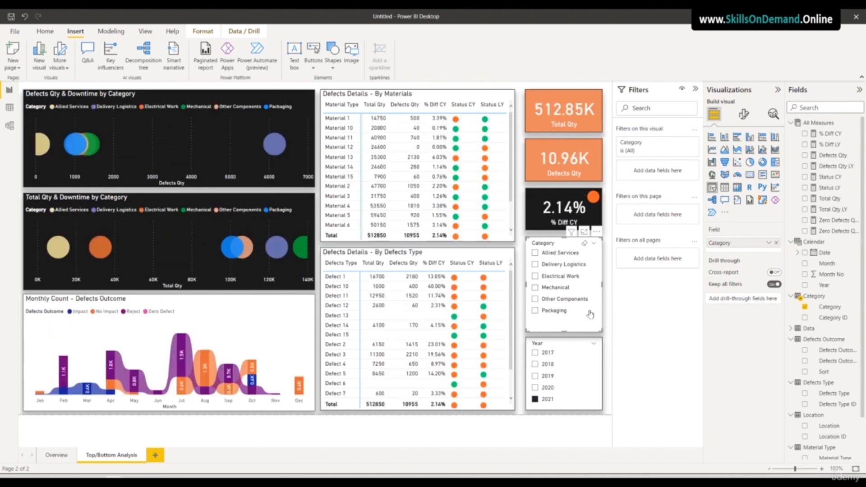
Try 2017, 2018 and 2019 in the Year slicer and leave the page filtered to 2020
{"action": "left_click", "coordinate": [535, 353]}
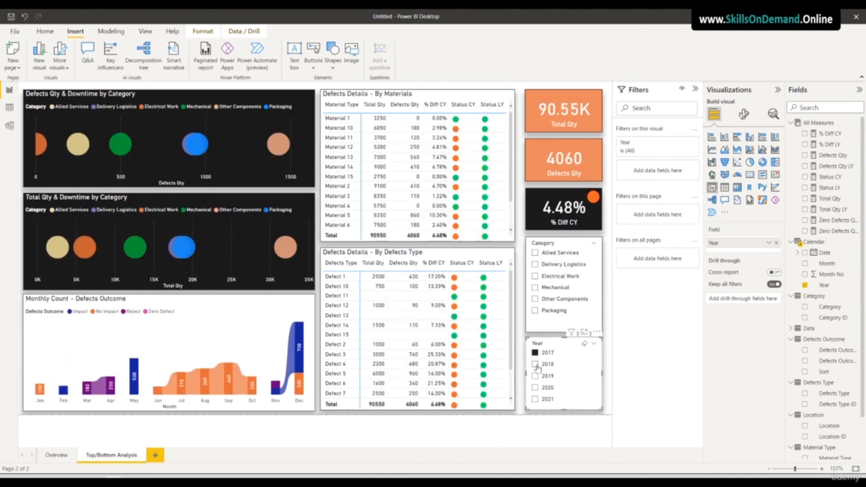
{"action": "left_click", "coordinate": [535, 364]}
{"action": "left_click", "coordinate": [535, 376]}
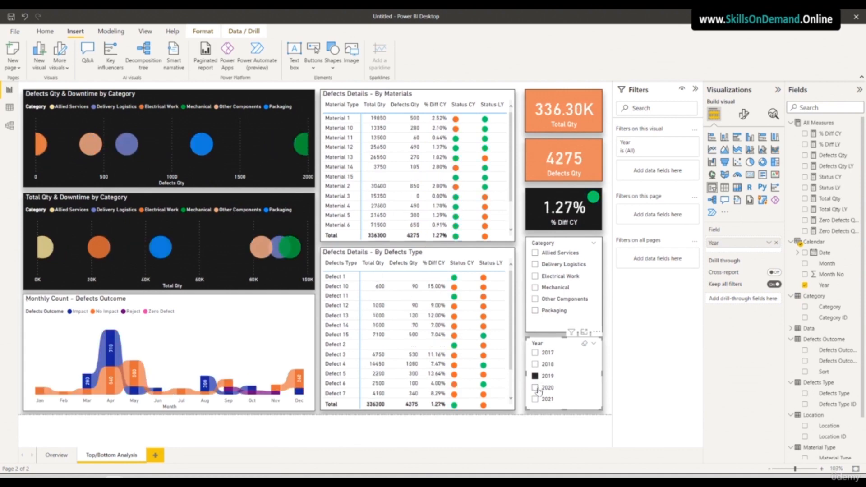
{"action": "left_click", "coordinate": [535, 388]}
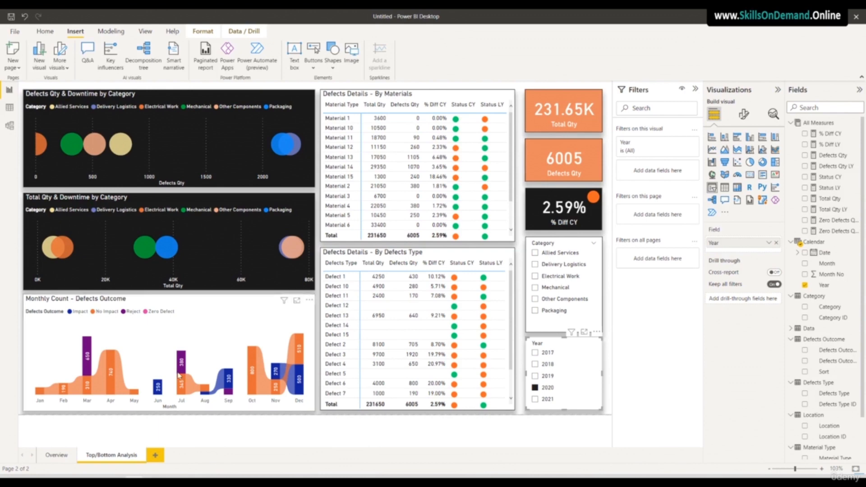
Add a new report page and rename it Downtime Analysis
{"action": "left_click", "coordinate": [155, 455]}
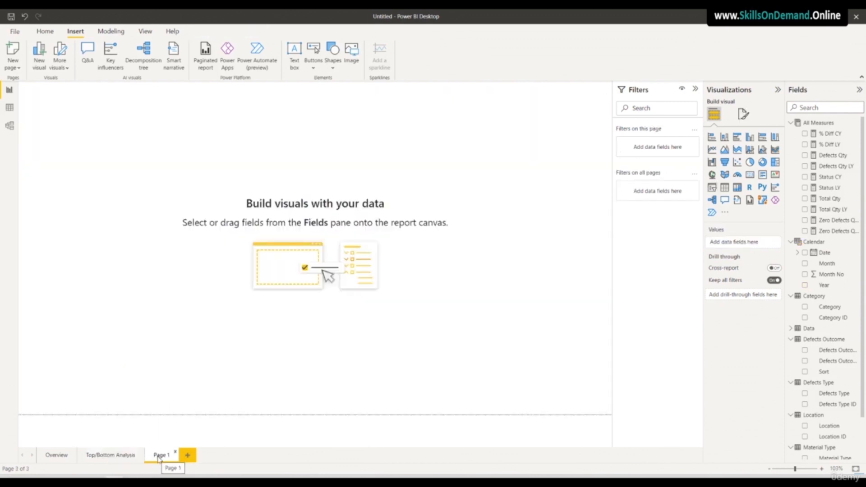
{"action": "double_click", "coordinate": [159, 456]}
{"action": "type", "text": "Too"}
{"action": "type", "text": "wntime"}
{"action": "type", "text": " Ana"}
{"action": "type", "text": "lysis"}
{"action": "key", "text": "Return"}
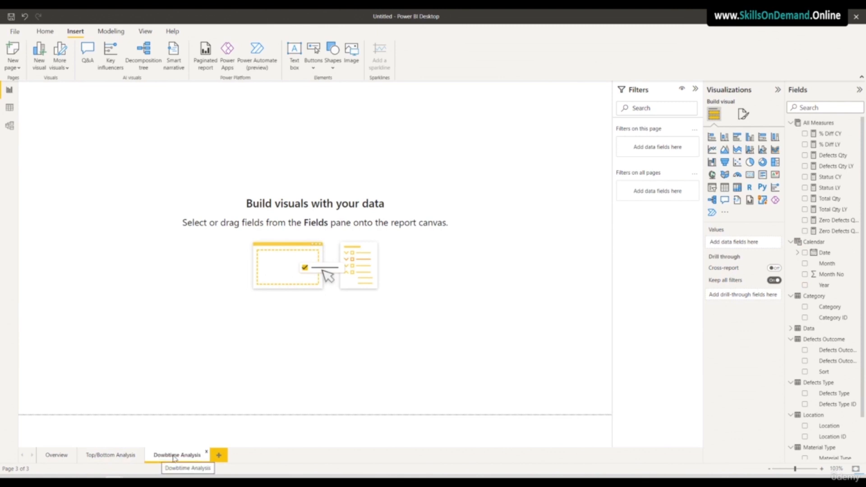
{"action": "double_click", "coordinate": [175, 456]}
{"action": "left_click", "coordinate": [168, 455]}
{"action": "key", "text": "BackSpace"}
{"action": "type", "text": "n"}
{"action": "key", "text": "Return"}
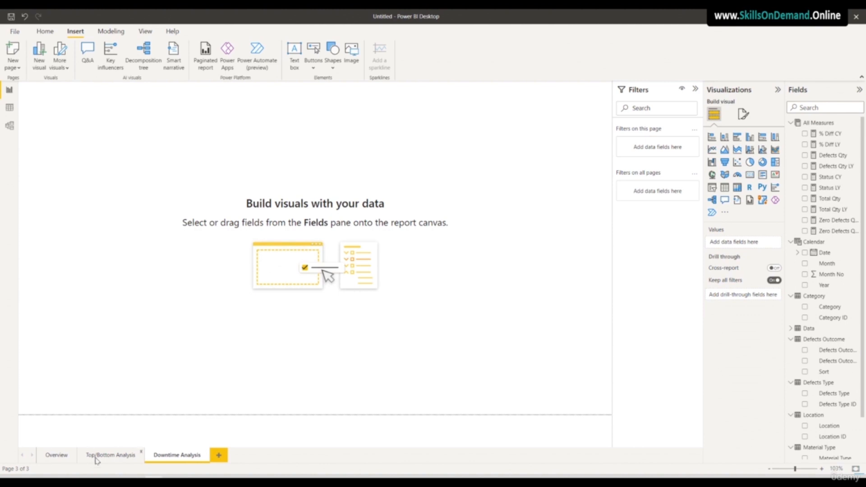
Copy the Total Qty and % Diff CY cards from the Top/Bottom Analysis page onto the Downtime Analysis page
{"action": "left_click", "coordinate": [112, 456]}
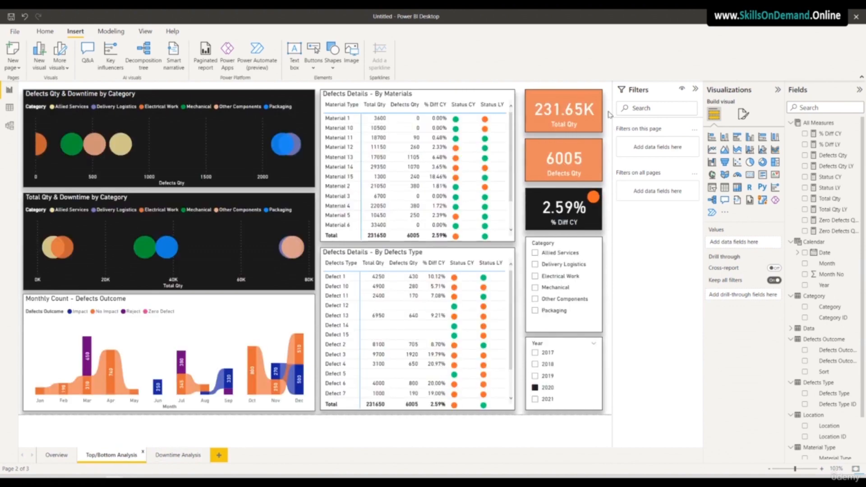
{"action": "left_click", "coordinate": [594, 128]}
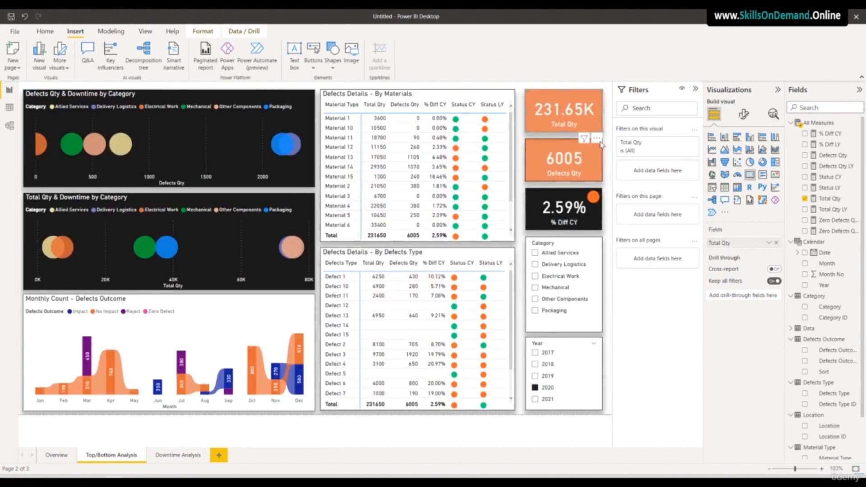
{"action": "left_click", "coordinate": [555, 197], "text": "ctrl"}
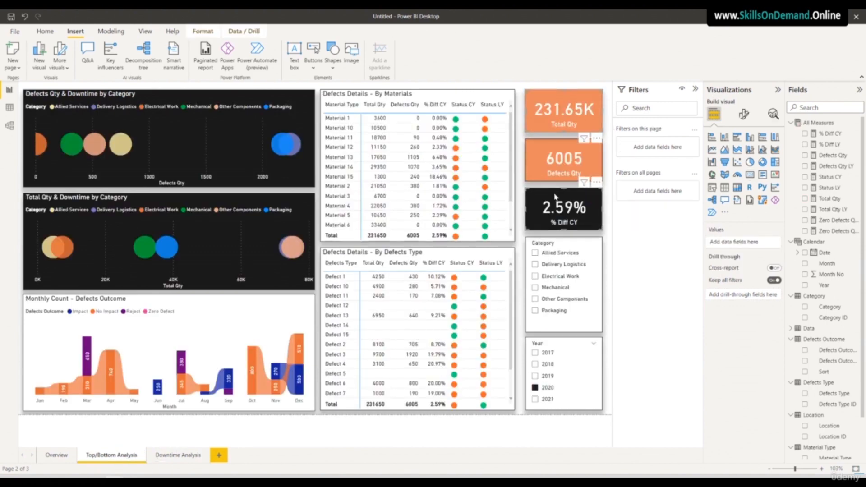
{"action": "left_click", "coordinate": [533, 126], "text": "ctrl"}
{"action": "left_click", "coordinate": [534, 127], "text": "ctrl"}
{"action": "left_click", "coordinate": [176, 455]}
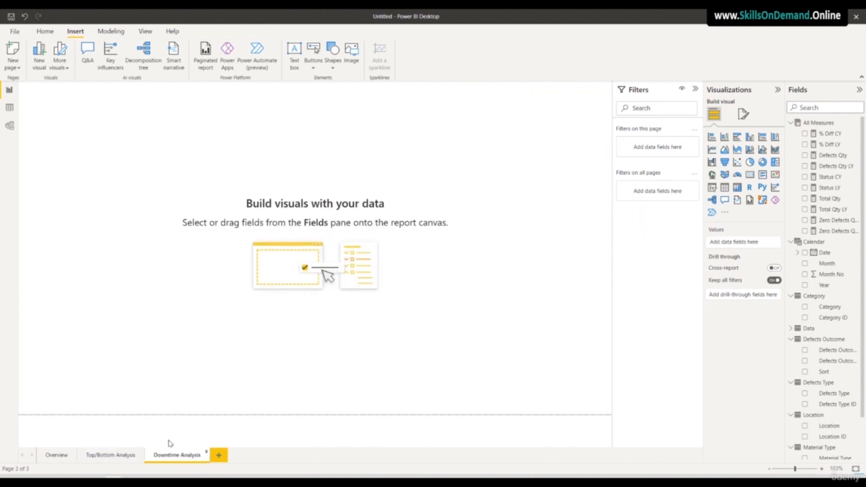
{"action": "key", "text": "ctrl+v"}
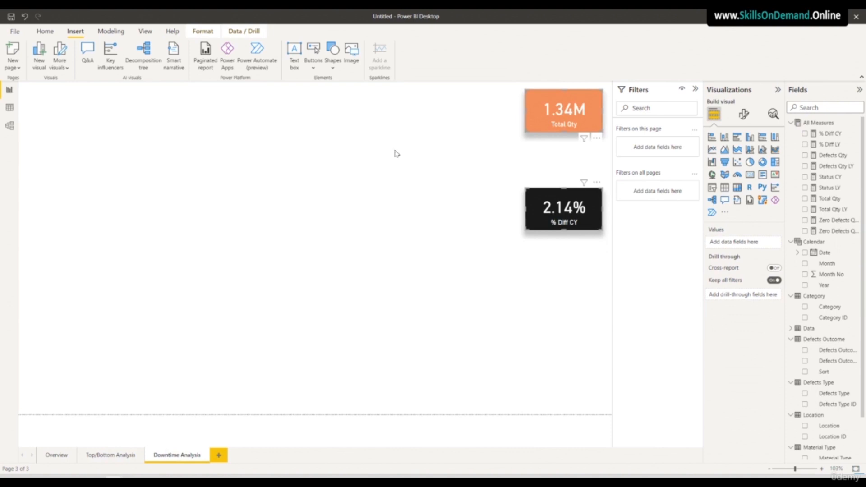
Stack the two pasted cards in the page's upper-left corner, with % Diff CY directly beneath Total Qty
{"action": "left_click_drag", "start_coordinate": [544, 117], "coordinate": [68, 110]}
{"action": "left_click", "coordinate": [33, 106]}
{"action": "left_click_drag", "start_coordinate": [86, 214], "coordinate": [64, 160]}
{"action": "left_click", "coordinate": [181, 215]}
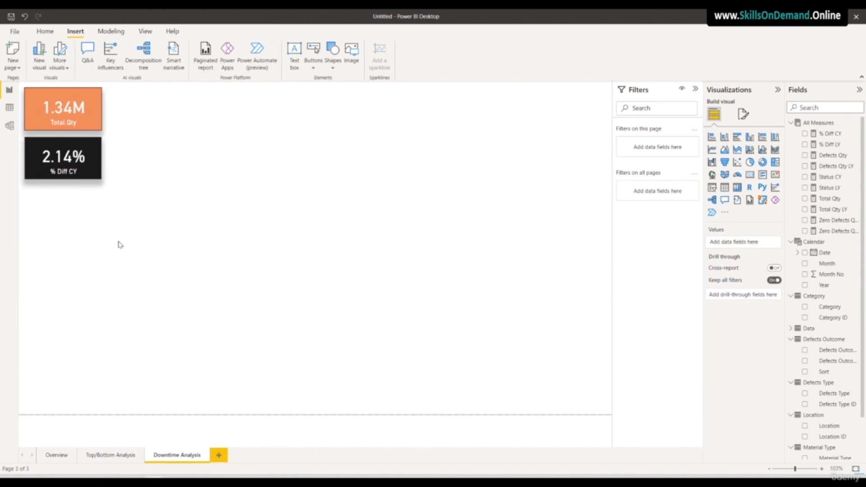
Remove the Total Qty and % Diff CY fields from the two pasted cards
{"action": "left_click", "coordinate": [82, 123]}
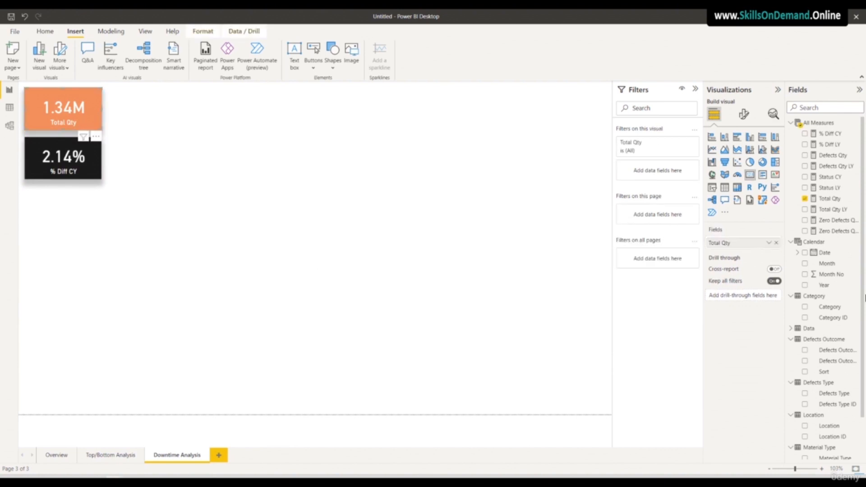
{"action": "left_click", "coordinate": [776, 245]}
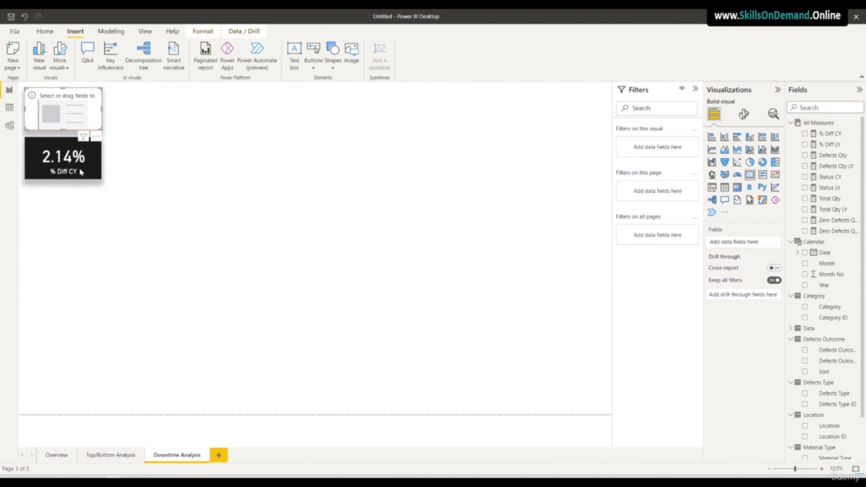
{"action": "left_click", "coordinate": [82, 173]}
{"action": "left_click", "coordinate": [775, 246]}
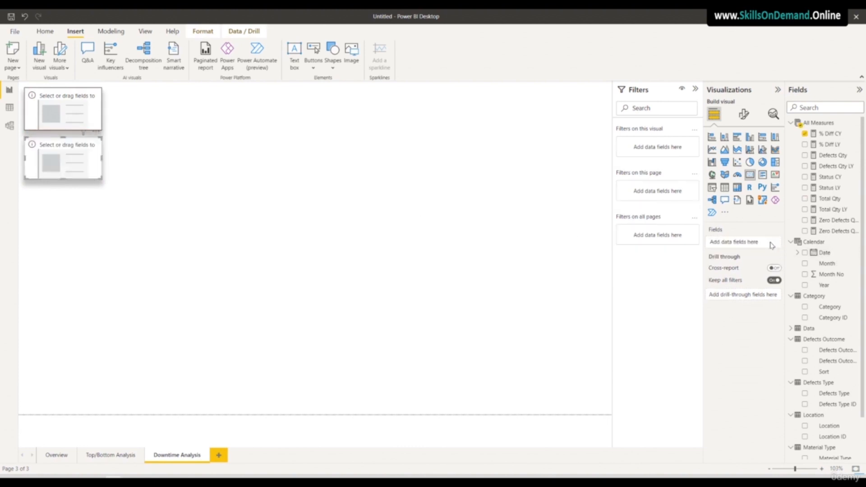
Assign the Defects Qty measure to the upper card and Downtime Mins from the Data table to the lower card
{"action": "left_click", "coordinate": [88, 123]}
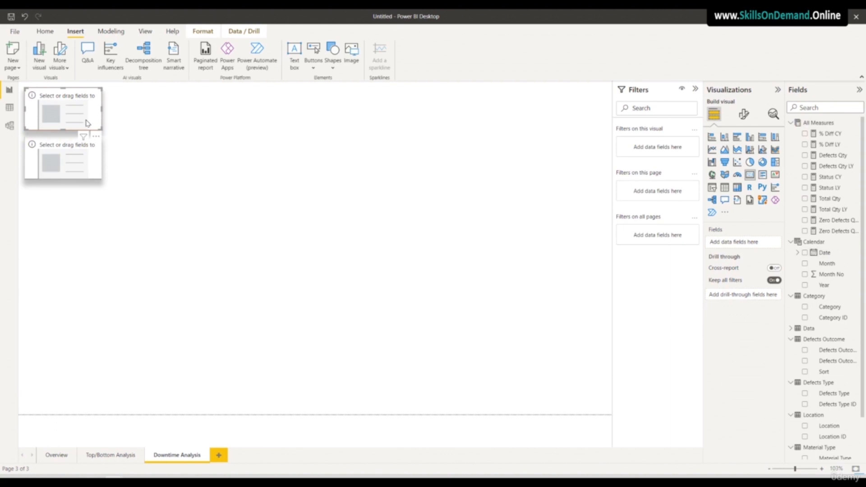
{"action": "left_click_drag", "start_coordinate": [833, 159], "coordinate": [113, 120]}
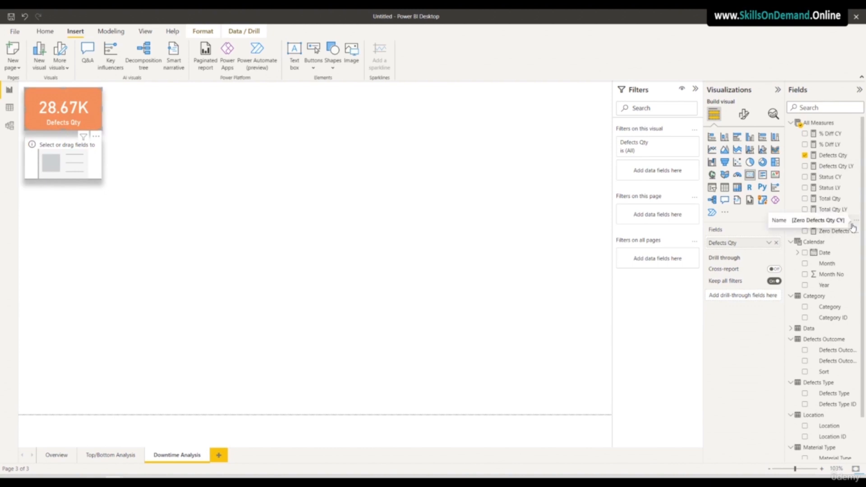
{"action": "scroll", "coordinate": [841, 321], "scroll_direction": "down", "scroll_amount": 2}
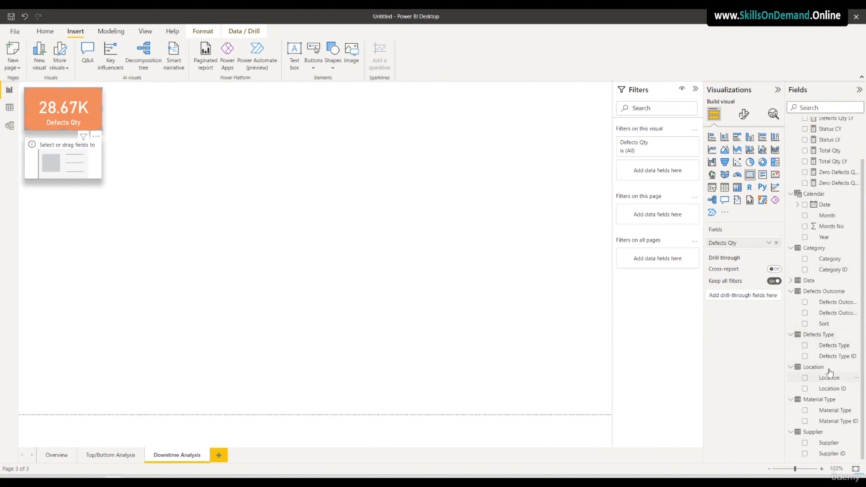
{"action": "left_click", "coordinate": [791, 280]}
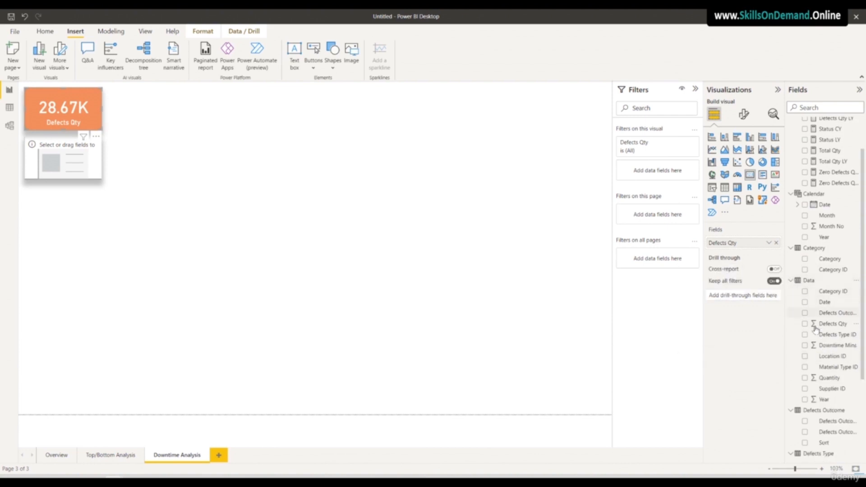
{"action": "left_click_drag", "start_coordinate": [831, 345], "coordinate": [86, 178]}
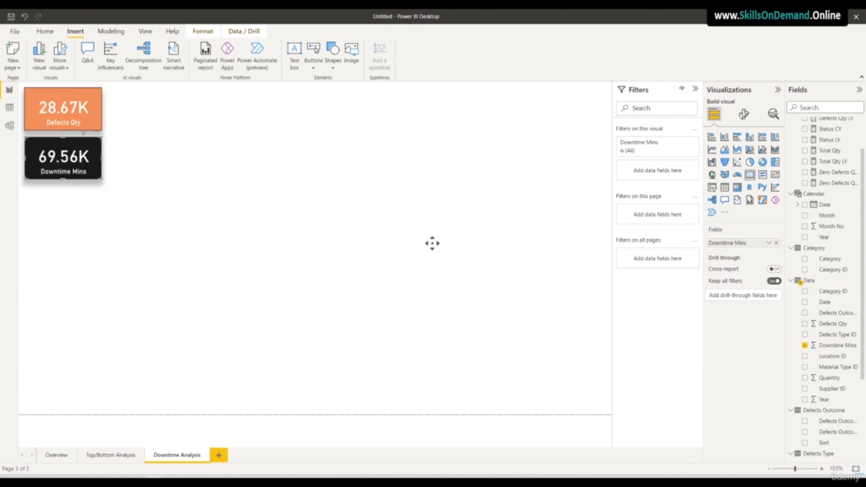
{"action": "left_click", "coordinate": [88, 245]}
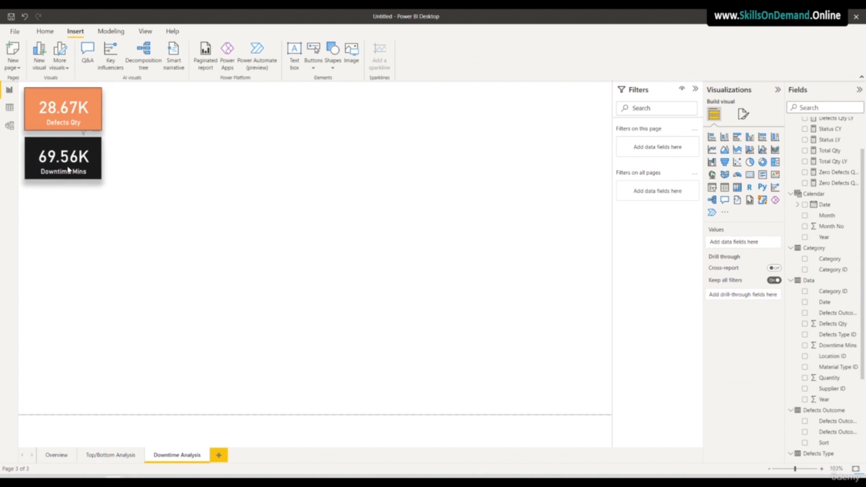
Copy the Year slicer from Top/Bottom Analysis to Downtime Analysis, keep it in sync, and place it beneath the Downtime Mins card
{"action": "left_click", "coordinate": [113, 457]}
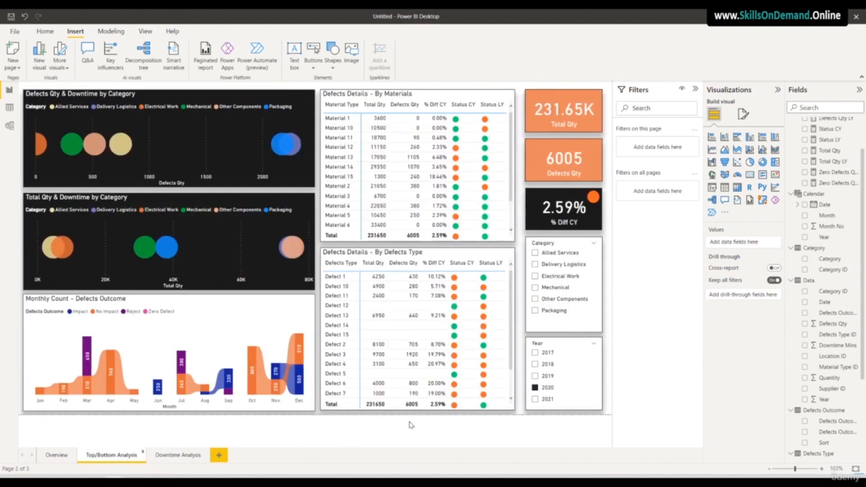
{"action": "left_click", "coordinate": [568, 411]}
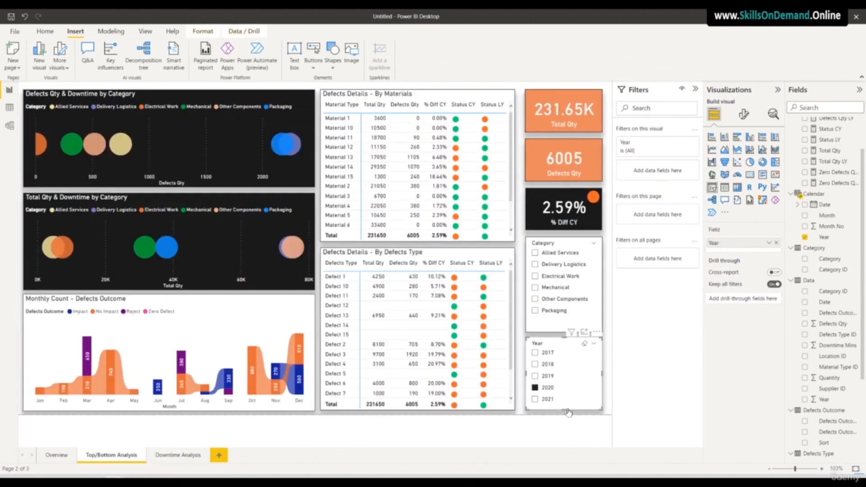
{"action": "left_click", "coordinate": [184, 458]}
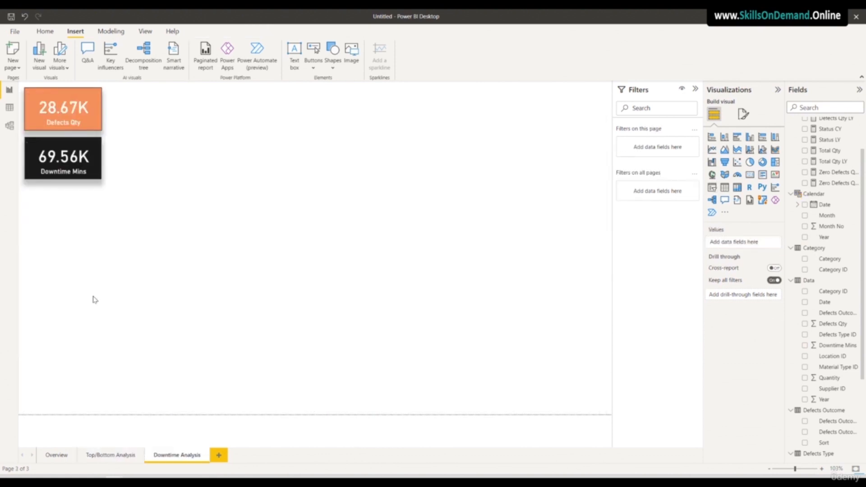
{"action": "key", "text": "ctrl+v"}
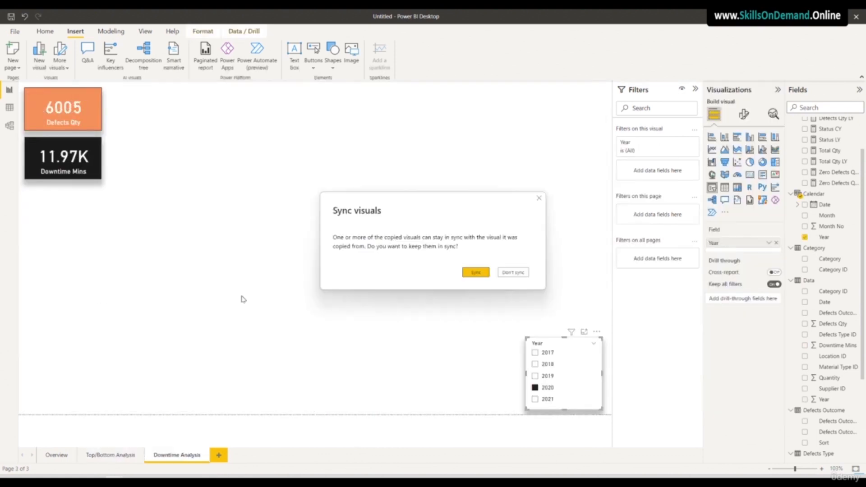
{"action": "left_click", "coordinate": [471, 273]}
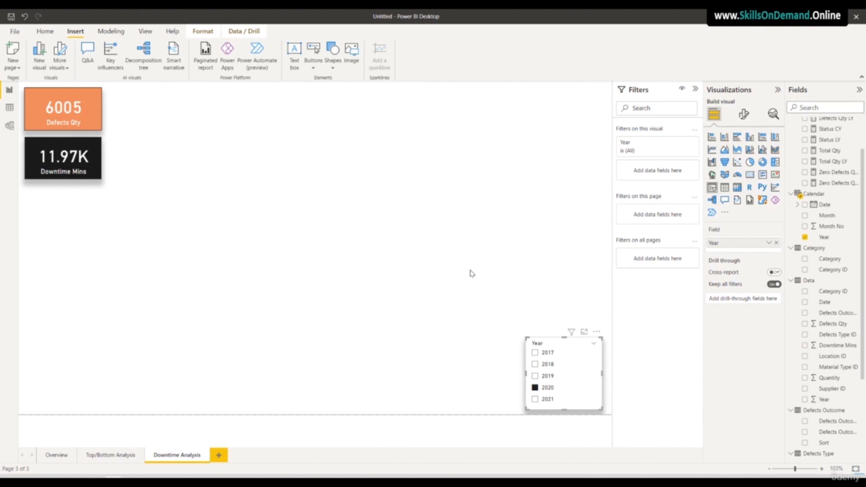
{"action": "left_click_drag", "start_coordinate": [573, 405], "coordinate": [88, 255]}
{"action": "left_click", "coordinate": [214, 274]}
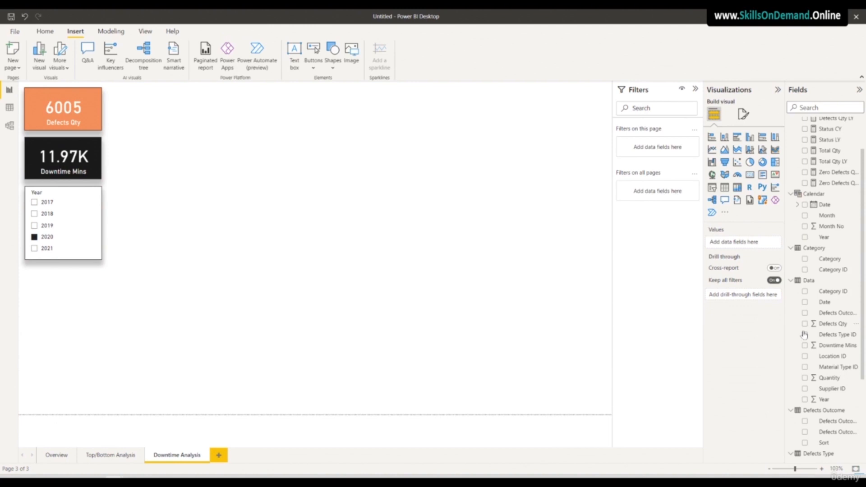
Insert a stacked area chart, place it beside the Defects Qty card, enlarge it, and change it to an area chart
{"action": "left_click", "coordinate": [737, 151]}
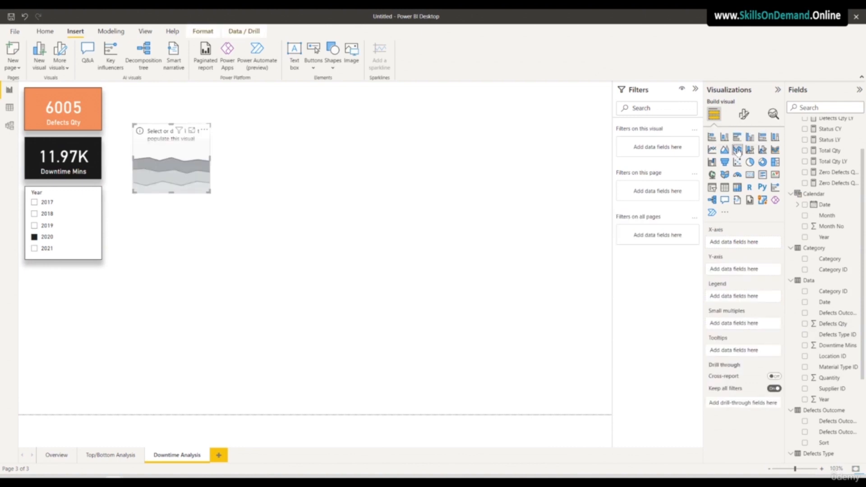
{"action": "left_click_drag", "start_coordinate": [176, 155], "coordinate": [141, 122]}
{"action": "left_click_drag", "start_coordinate": [188, 147], "coordinate": [274, 210]}
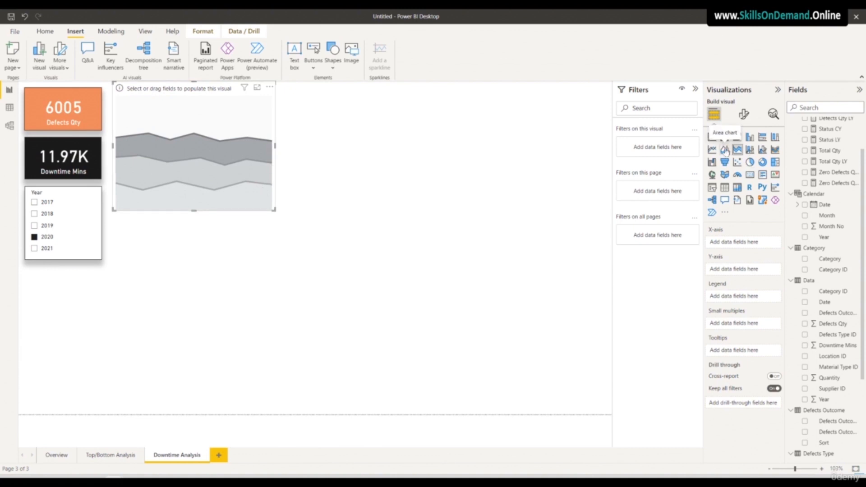
{"action": "left_click", "coordinate": [725, 150]}
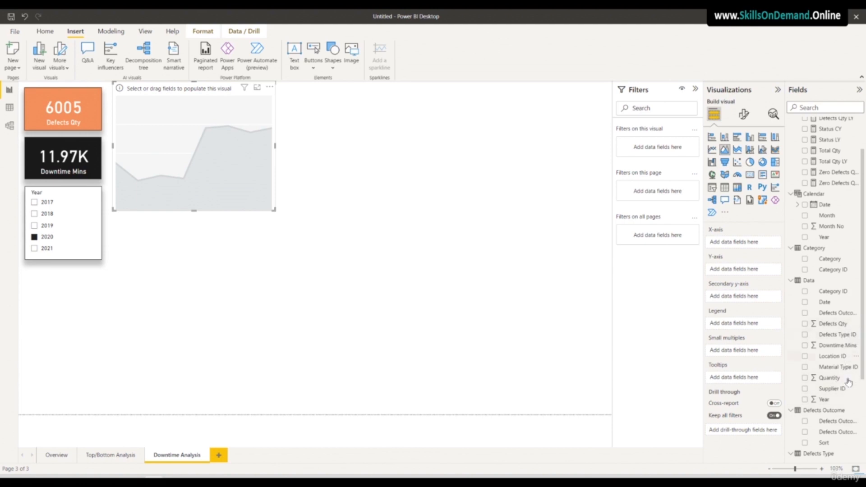
{"action": "scroll", "coordinate": [848, 383], "scroll_direction": "down", "scroll_amount": 5}
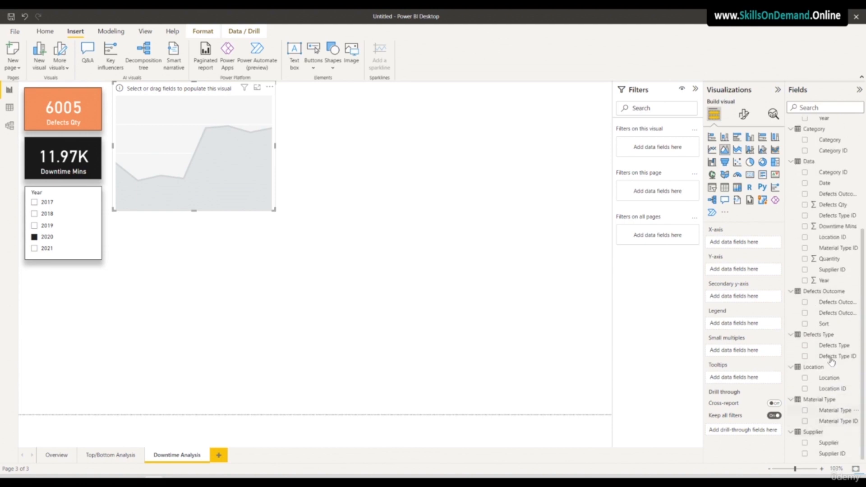
Plot Downtime Mins from the Data table by Defects Type in the area chart and widen the chart
{"action": "left_click_drag", "start_coordinate": [831, 348], "coordinate": [744, 246]}
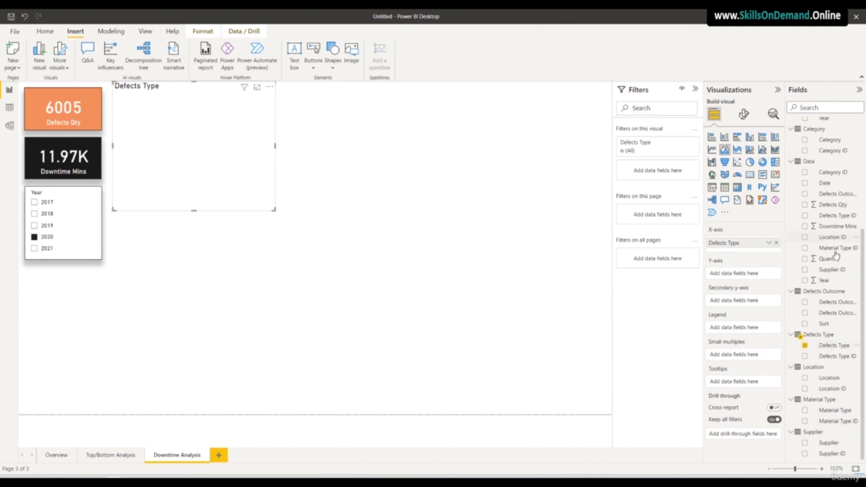
{"action": "left_click_drag", "start_coordinate": [839, 231], "coordinate": [750, 276]}
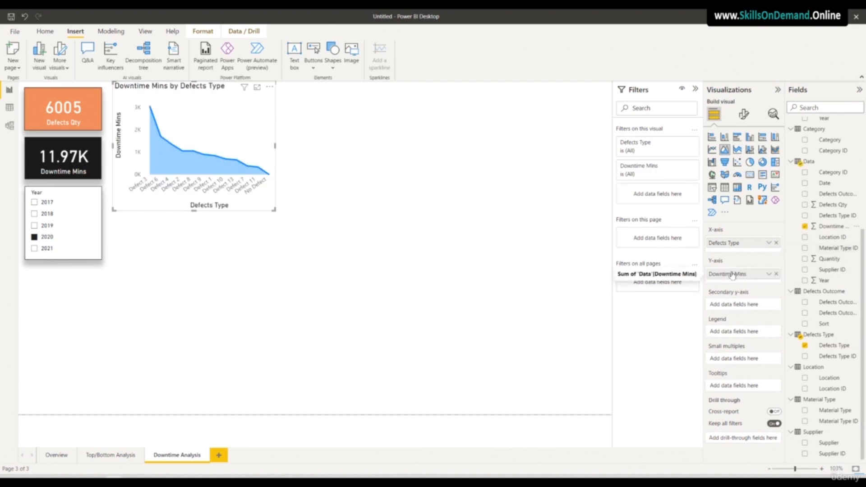
{"action": "left_click_drag", "start_coordinate": [273, 209], "coordinate": [385, 203]}
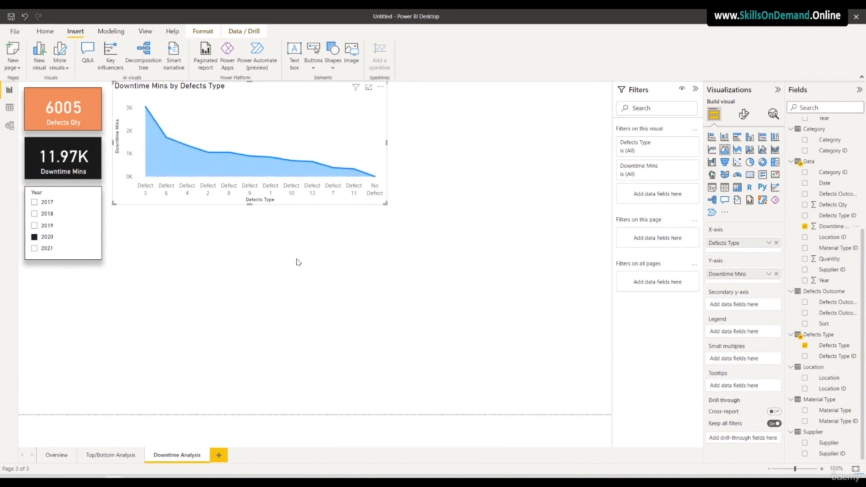
Turn on markers for the area chart and make them black with size 8
{"action": "left_click", "coordinate": [743, 114]}
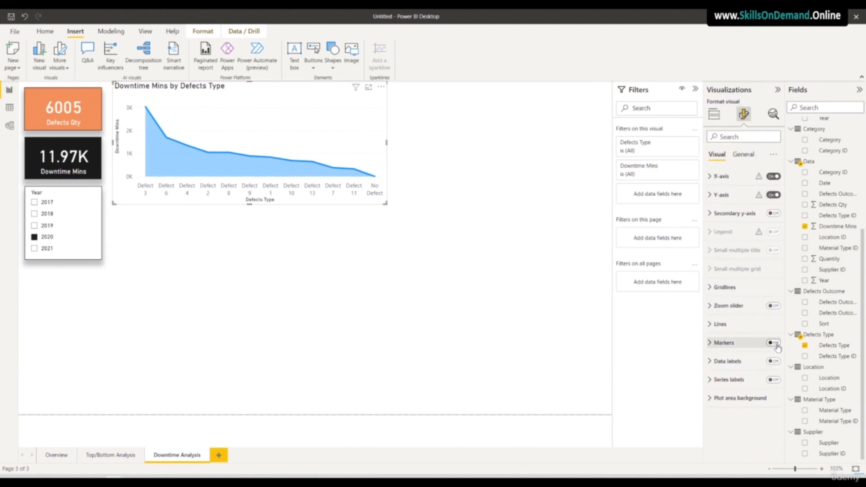
{"action": "left_click", "coordinate": [740, 343]}
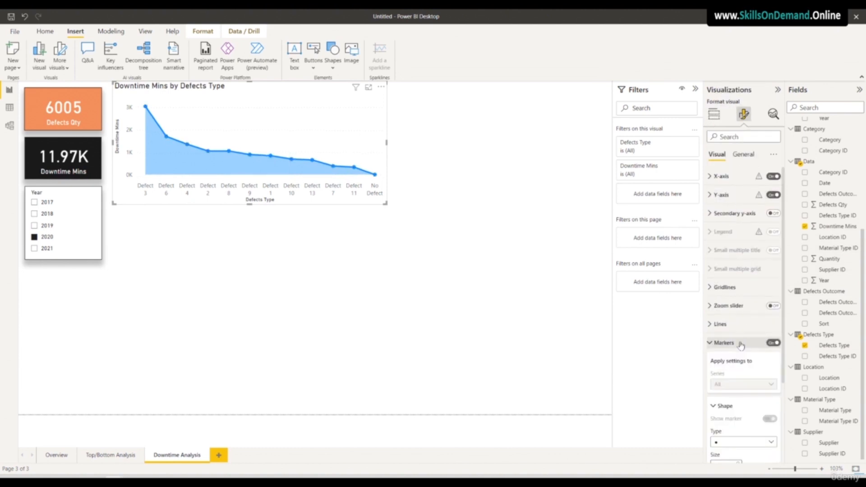
{"action": "scroll", "coordinate": [740, 345], "scroll_direction": "down", "scroll_amount": 3}
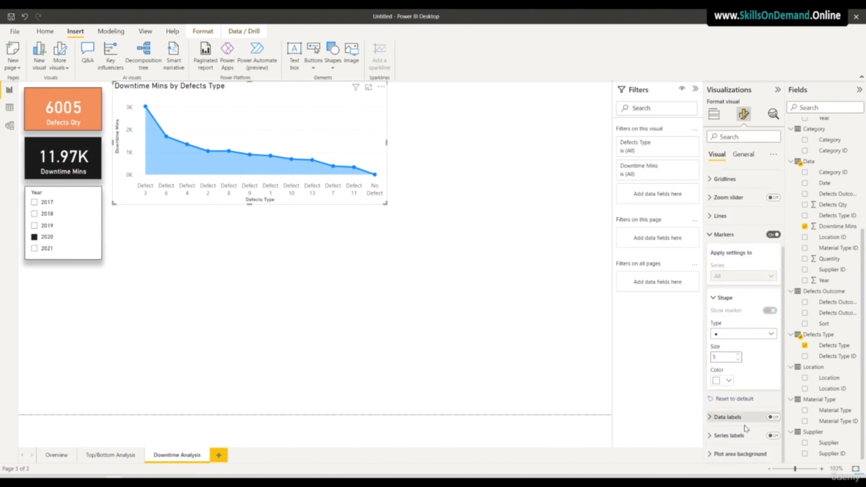
{"action": "left_click", "coordinate": [728, 380]}
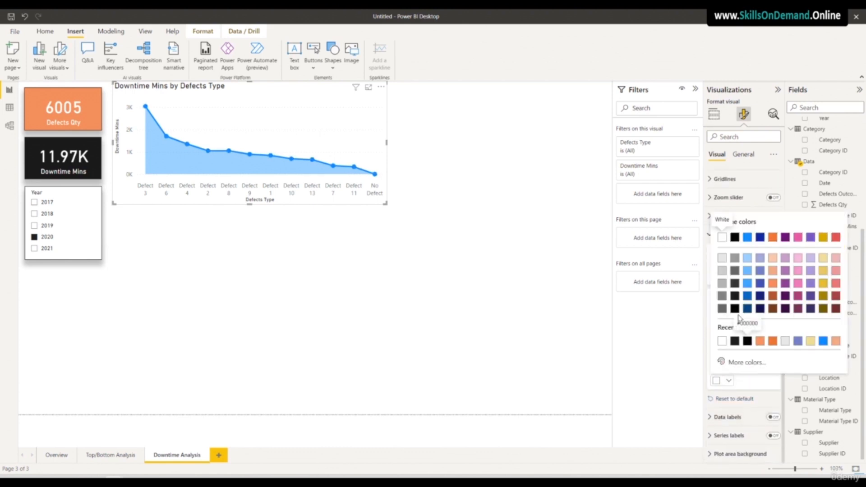
{"action": "left_click", "coordinate": [735, 298]}
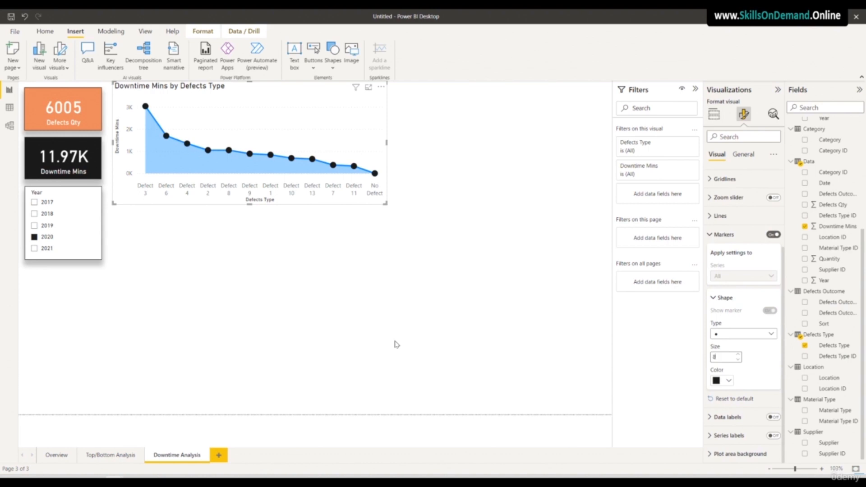
Turn on data labels for the area chart and set their values font to DIN
{"action": "left_click", "coordinate": [773, 417]}
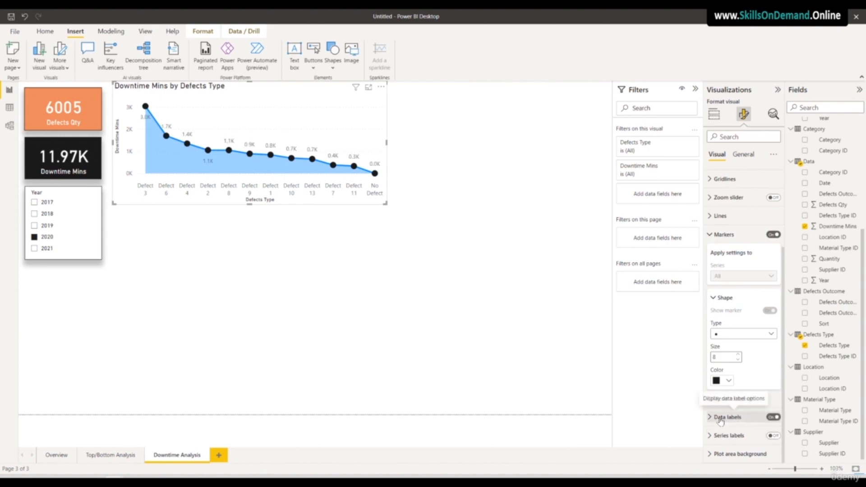
{"action": "left_click", "coordinate": [720, 419]}
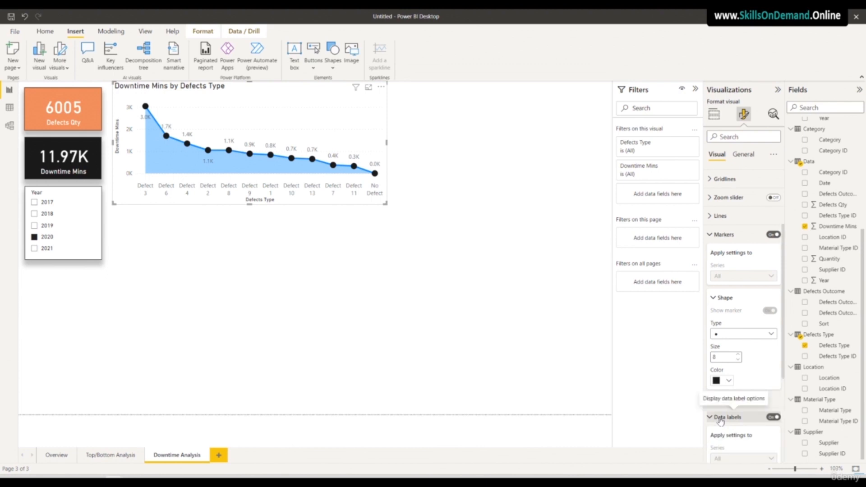
{"action": "scroll", "coordinate": [723, 406], "scroll_direction": "down", "scroll_amount": 5}
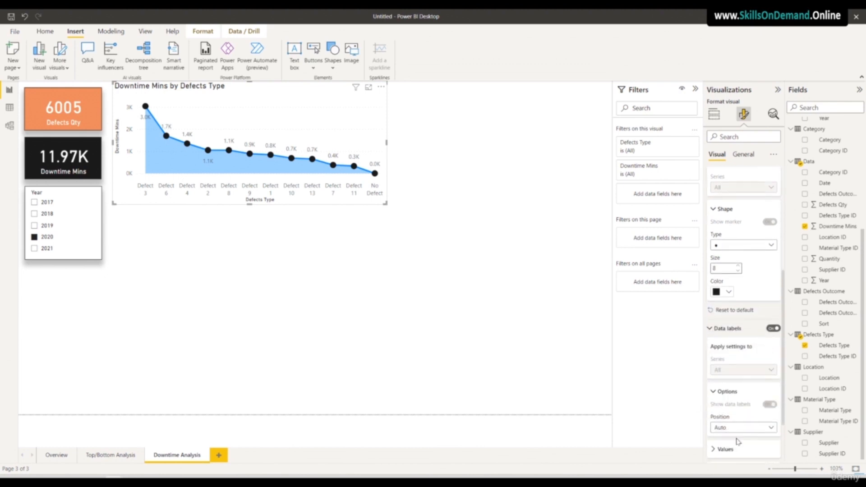
{"action": "left_click", "coordinate": [730, 379]}
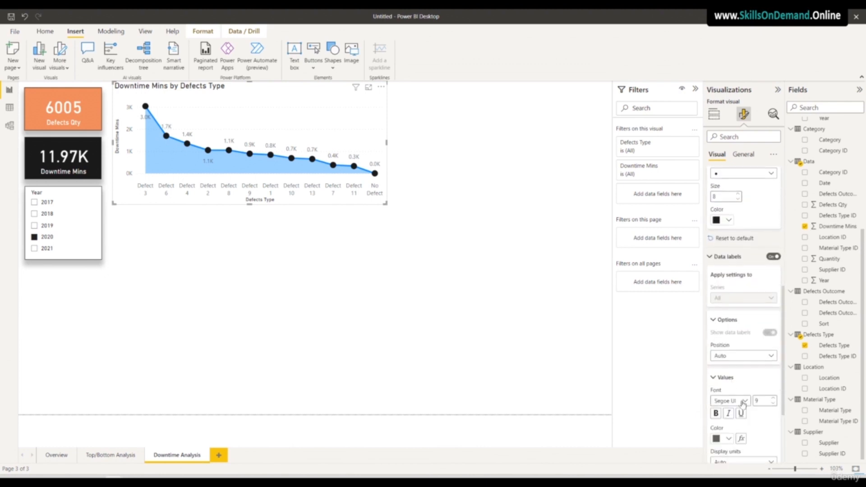
{"action": "left_click", "coordinate": [727, 401]}
{"action": "left_click", "coordinate": [721, 282]}
{"action": "left_click", "coordinate": [350, 324]}
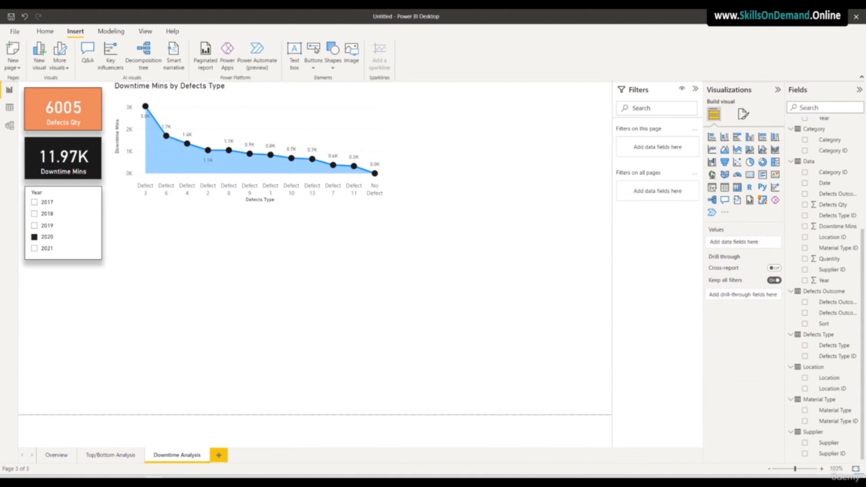
Set the font of the area chart's X-axis values to DIN
{"action": "left_click", "coordinate": [330, 204]}
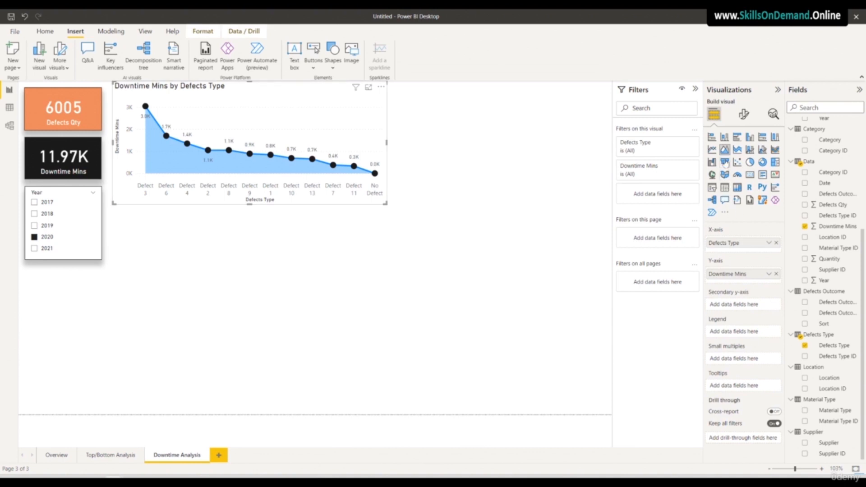
{"action": "left_click", "coordinate": [742, 116]}
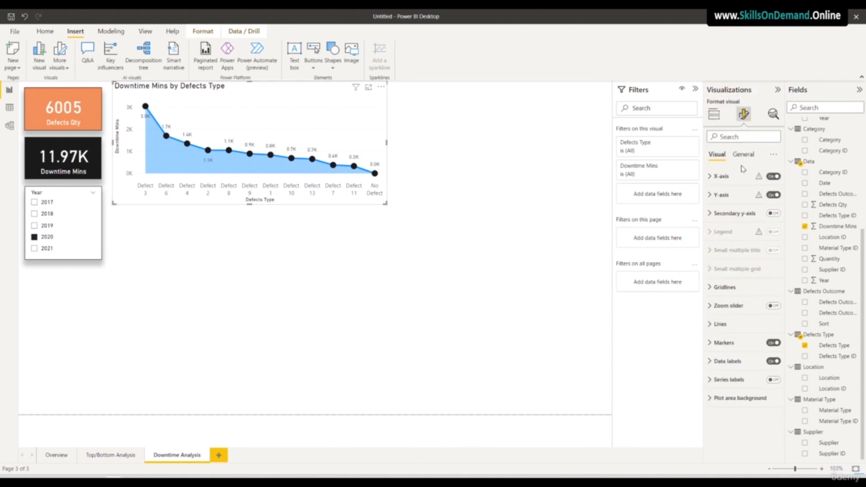
{"action": "left_click", "coordinate": [721, 176]}
{"action": "left_click", "coordinate": [746, 249]}
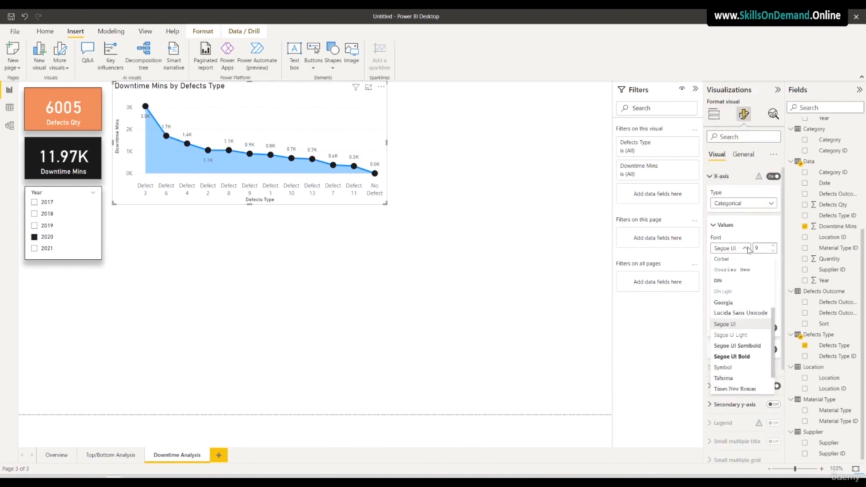
{"action": "left_click", "coordinate": [721, 282]}
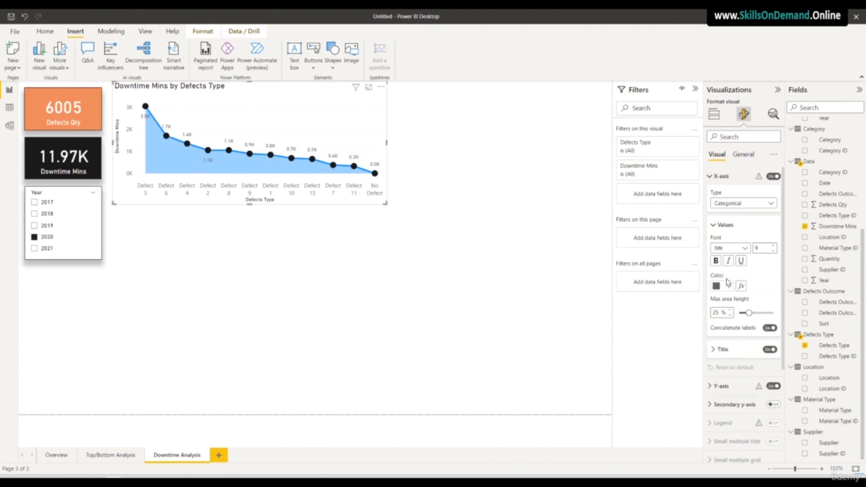
Check the X-axis title settings and set the font of the Y-axis values to DIN
{"action": "left_click", "coordinate": [722, 385]}
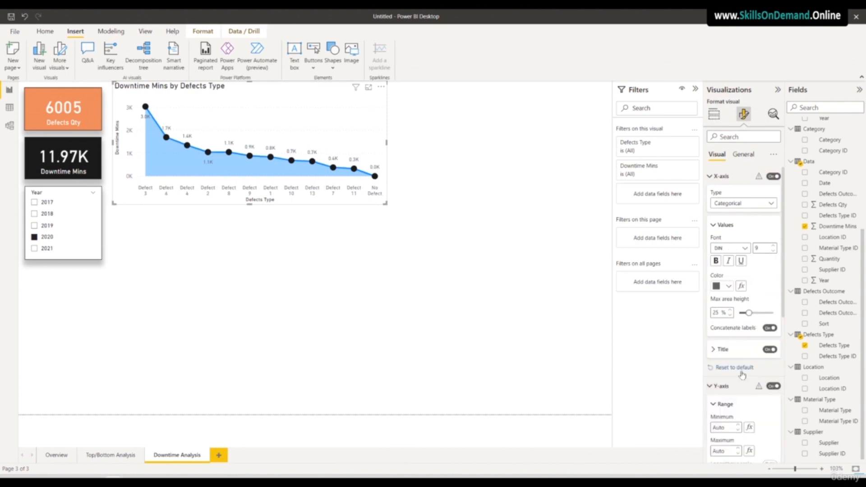
{"action": "left_click", "coordinate": [722, 349]}
{"action": "scroll", "coordinate": [744, 360], "scroll_direction": "down", "scroll_amount": 3}
{"action": "scroll", "coordinate": [748, 374], "scroll_direction": "down", "scroll_amount": 5}
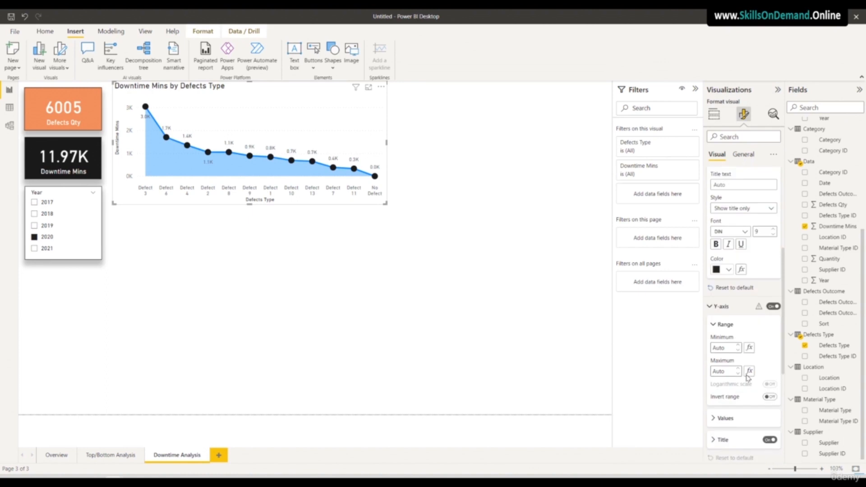
{"action": "left_click", "coordinate": [727, 340]}
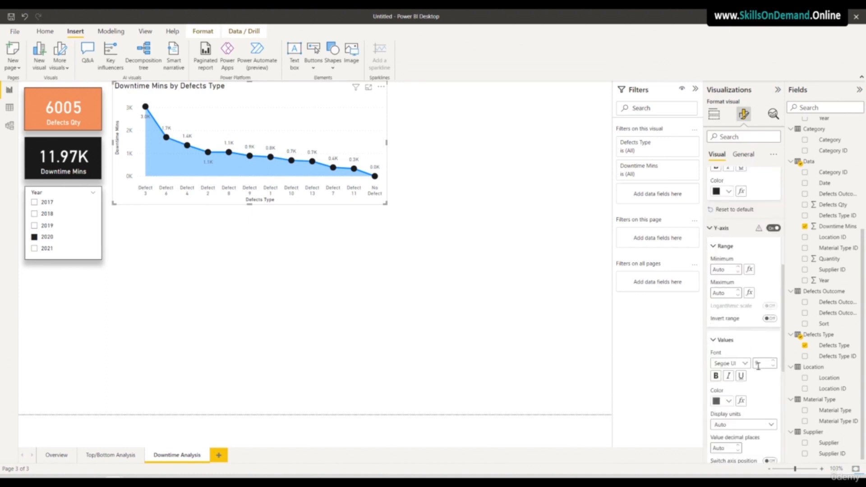
{"action": "left_click", "coordinate": [745, 363]}
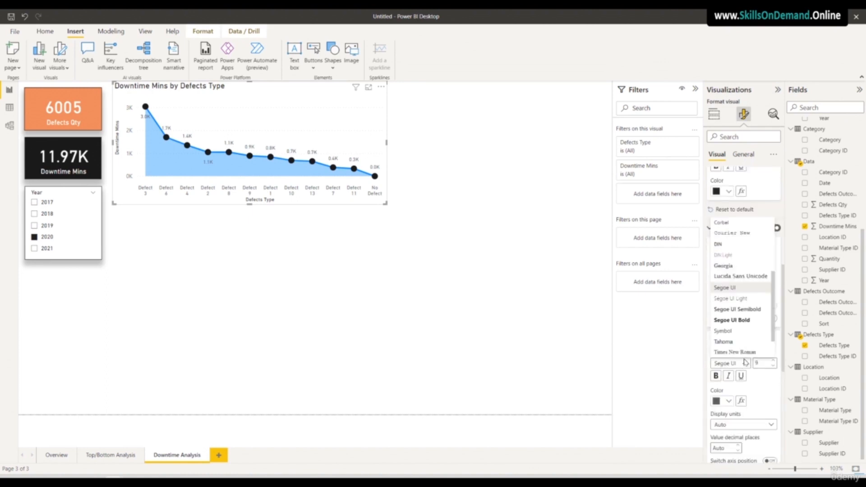
{"action": "left_click", "coordinate": [722, 248]}
Check the data labels' font settings and widen the area chart slightly so more axis labels fit on one line
{"action": "scroll", "coordinate": [737, 372], "scroll_direction": "down", "scroll_amount": 5}
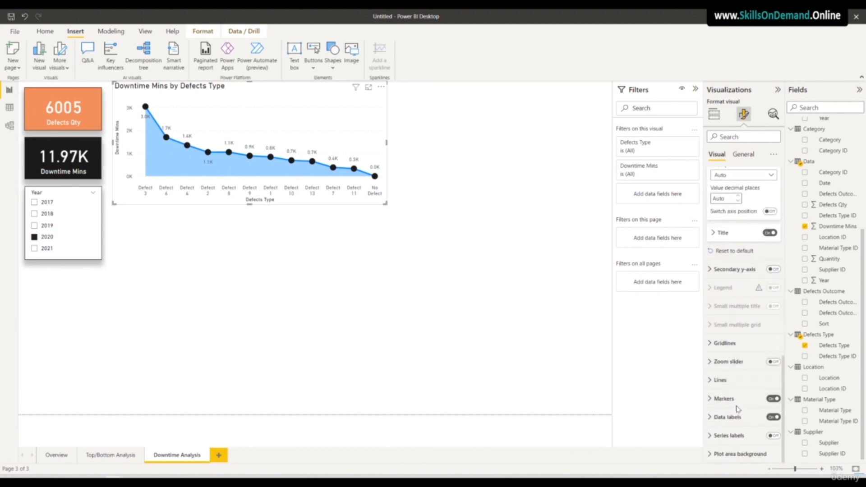
{"action": "left_click", "coordinate": [728, 416]}
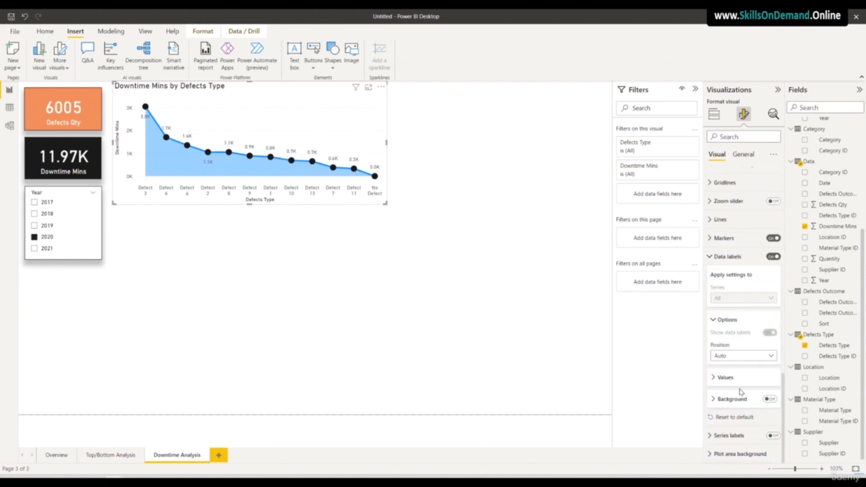
{"action": "left_click", "coordinate": [727, 381]}
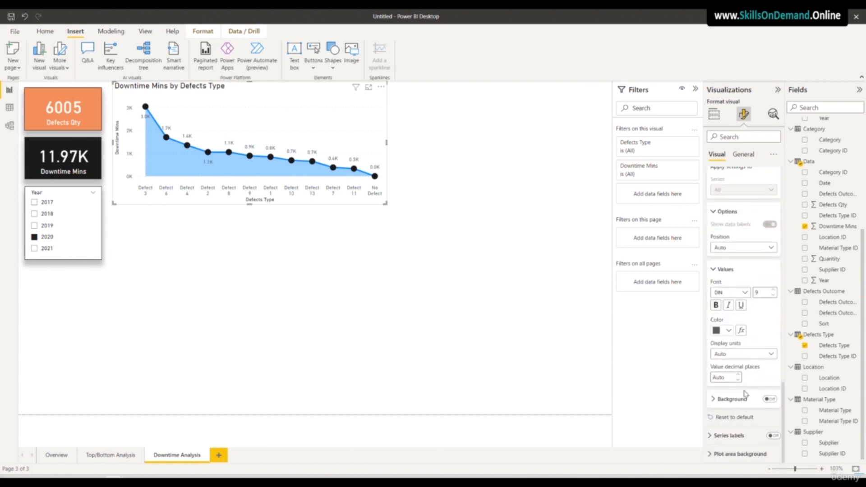
{"action": "scroll", "coordinate": [740, 316], "scroll_direction": "up", "scroll_amount": 8}
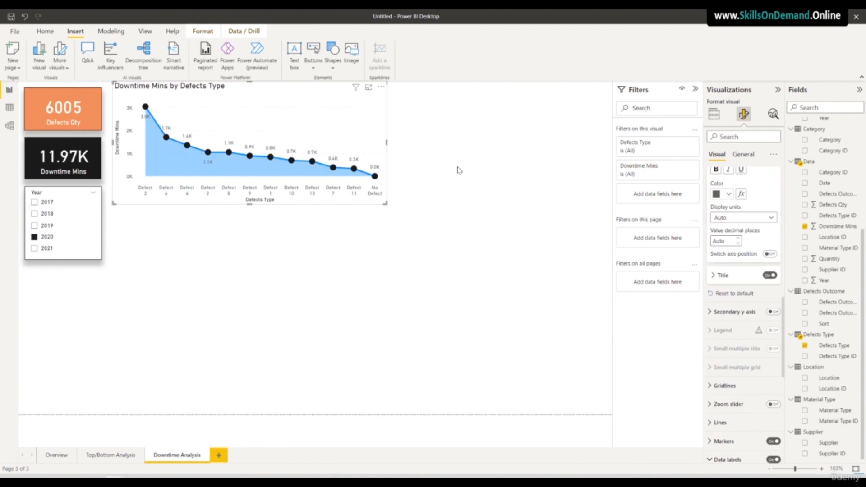
{"action": "mouse_move", "coordinate": [385, 204]}
{"action": "left_mouse_down"}
{"action": "mouse_move", "coordinate": [410, 205]}
{"action": "mouse_move", "coordinate": [401, 203]}
{"action": "left_mouse_up"}
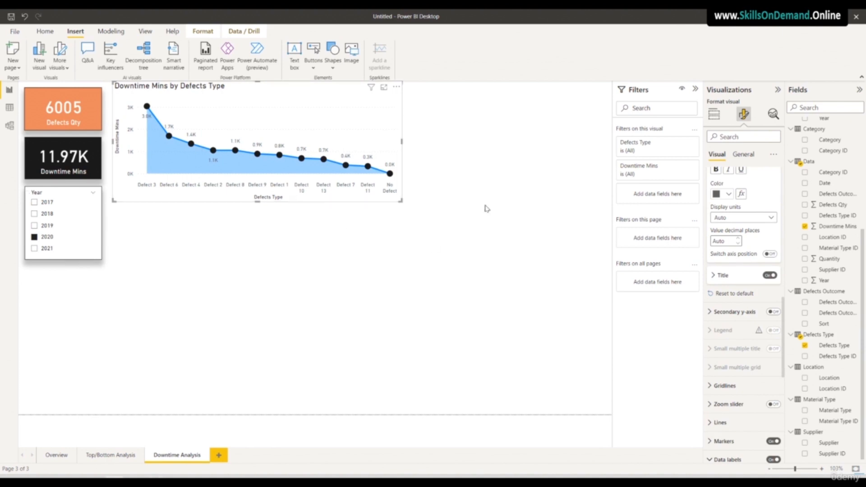
Look through the area chart's axis, data label and background effect settings for the area color option
{"action": "scroll", "coordinate": [740, 227], "scroll_direction": "up", "scroll_amount": 10}
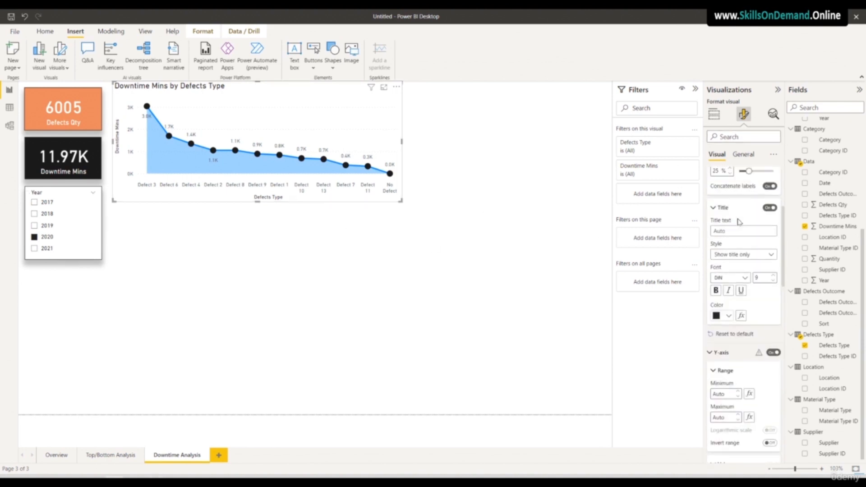
{"action": "scroll", "coordinate": [739, 227], "scroll_direction": "up", "scroll_amount": 1}
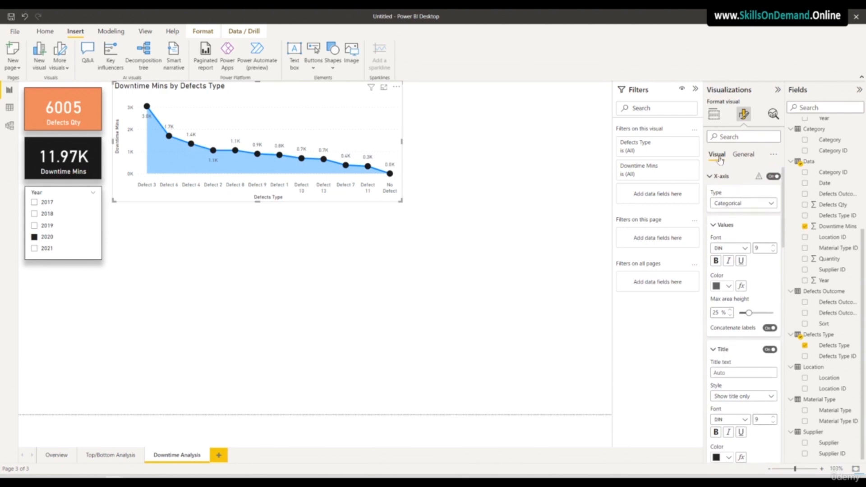
{"action": "scroll", "coordinate": [738, 339], "scroll_direction": "down", "scroll_amount": 8}
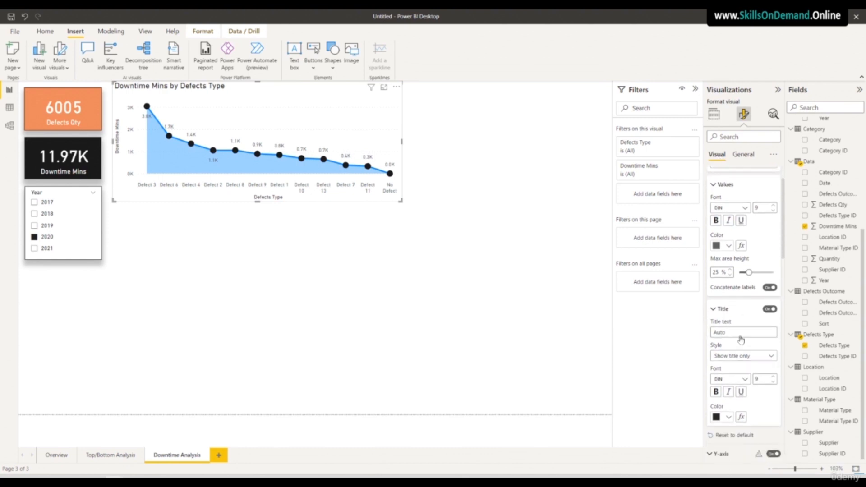
{"action": "scroll", "coordinate": [738, 339], "scroll_direction": "down", "scroll_amount": 10}
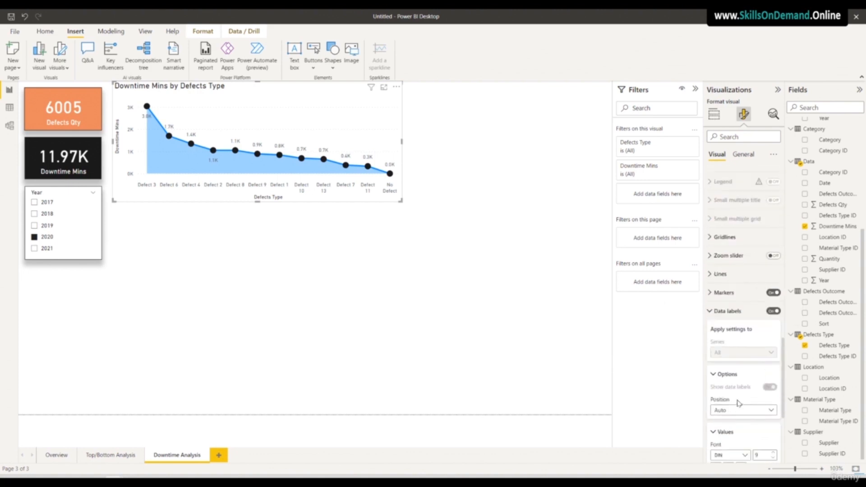
{"action": "scroll", "coordinate": [738, 383], "scroll_direction": "down", "scroll_amount": 3}
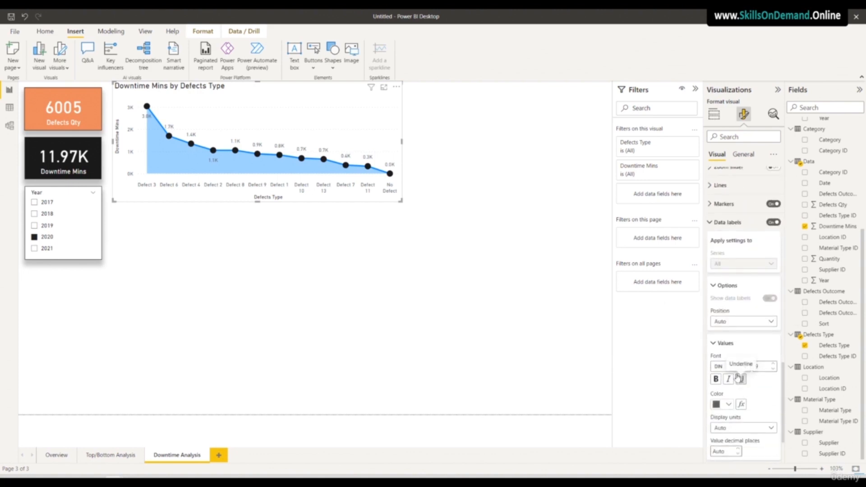
{"action": "scroll", "coordinate": [738, 377], "scroll_direction": "up", "scroll_amount": 1}
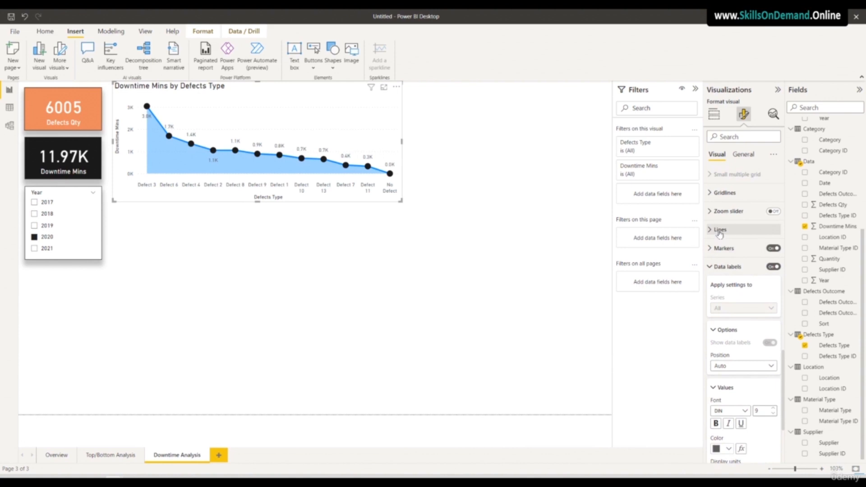
{"action": "scroll", "coordinate": [720, 234], "scroll_direction": "up", "scroll_amount": 5}
{"action": "left_click", "coordinate": [742, 154]}
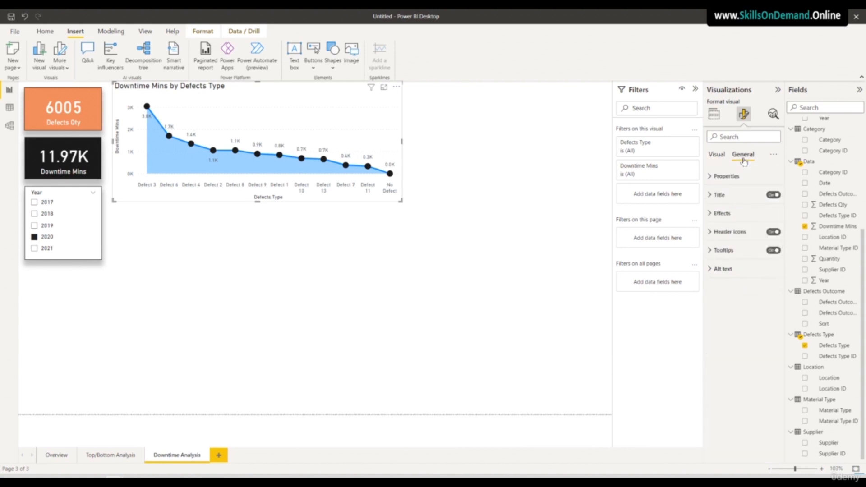
{"action": "left_click", "coordinate": [734, 212]}
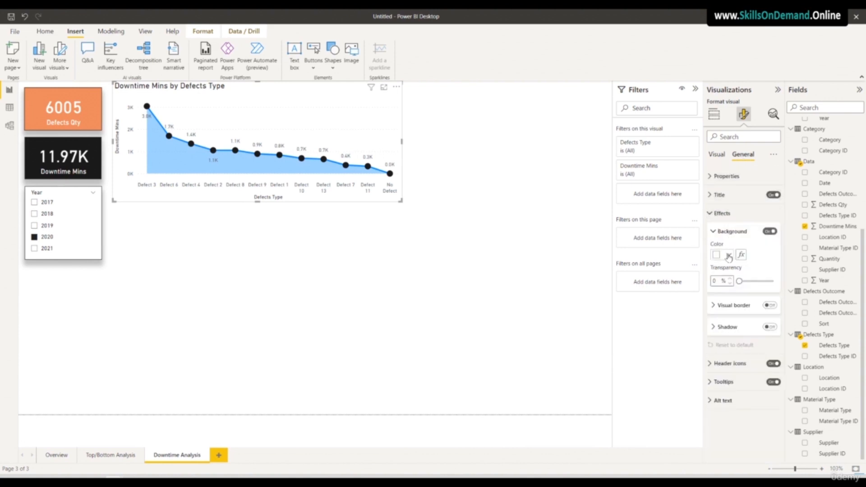
{"action": "left_click", "coordinate": [717, 155]}
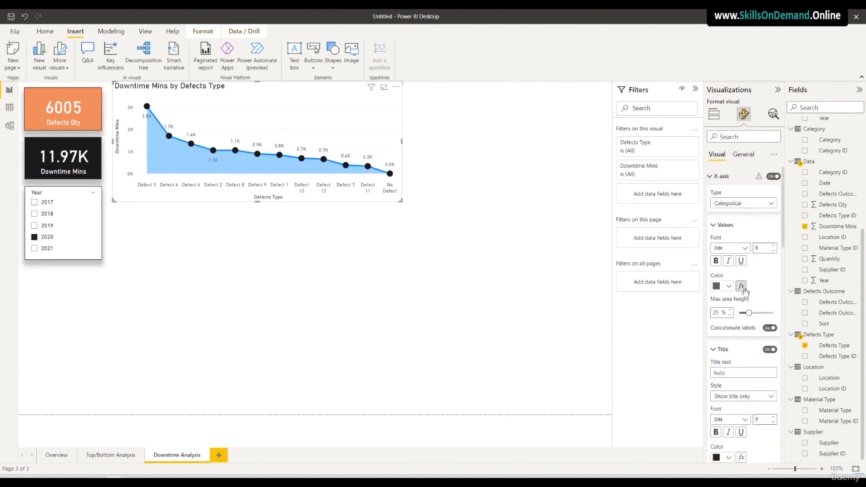
Set the Downtime Mins line color of the area chart to black, matching its markers
{"action": "scroll", "coordinate": [746, 285], "scroll_direction": "down", "scroll_amount": 10}
{"action": "scroll", "coordinate": [740, 308], "scroll_direction": "down", "scroll_amount": 5}
{"action": "scroll", "coordinate": [738, 307], "scroll_direction": "down", "scroll_amount": 10}
{"action": "scroll", "coordinate": [735, 306], "scroll_direction": "down", "scroll_amount": 2}
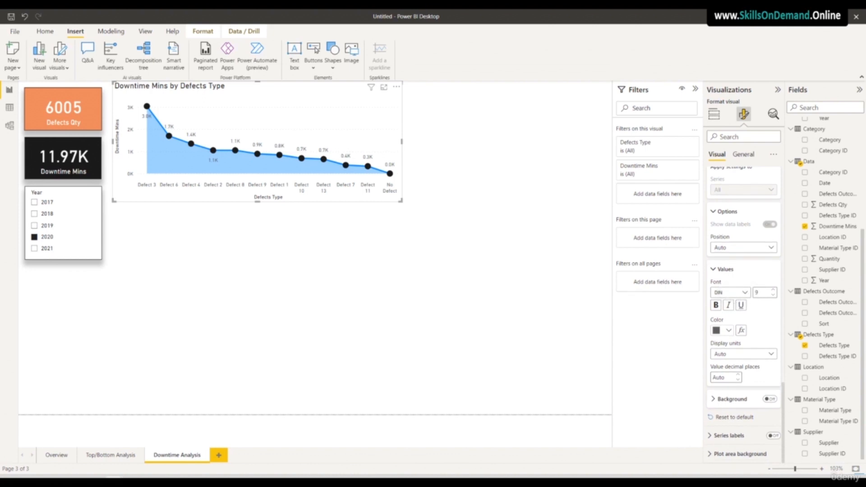
{"action": "scroll", "coordinate": [740, 289], "scroll_direction": "up", "scroll_amount": 5}
{"action": "left_click", "coordinate": [710, 293]}
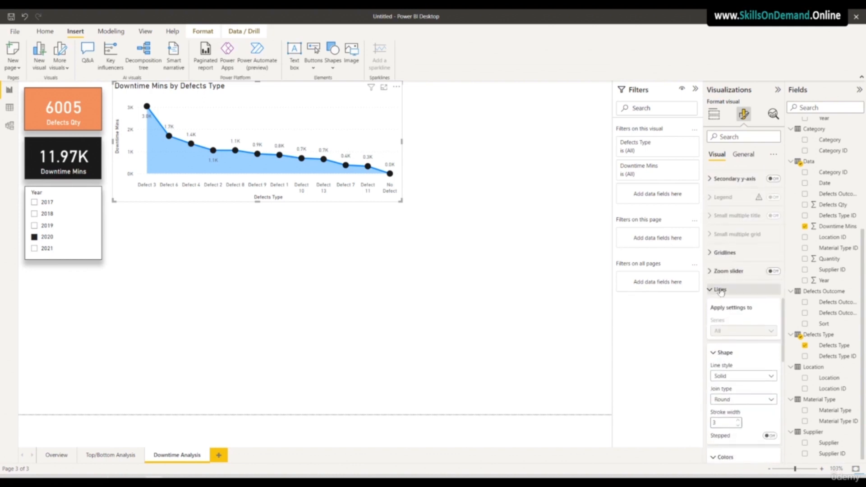
{"action": "scroll", "coordinate": [735, 305], "scroll_direction": "down", "scroll_amount": 4}
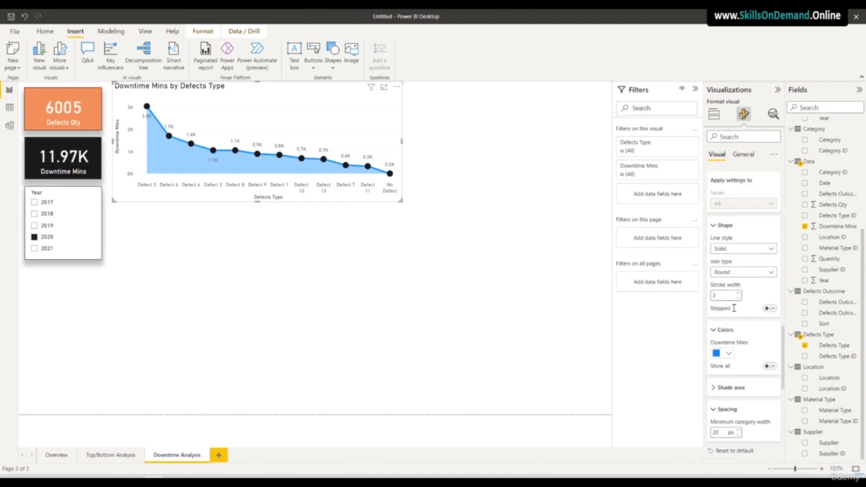
{"action": "left_click", "coordinate": [728, 346]}
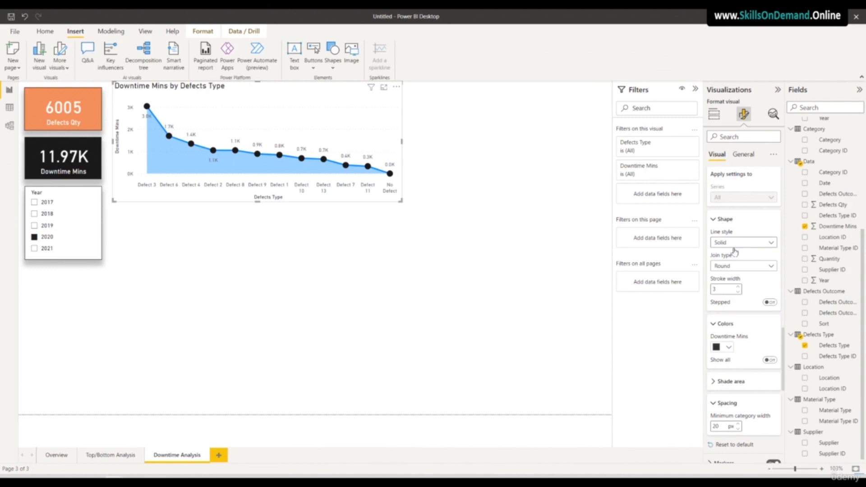
{"action": "left_click", "coordinate": [734, 251]}
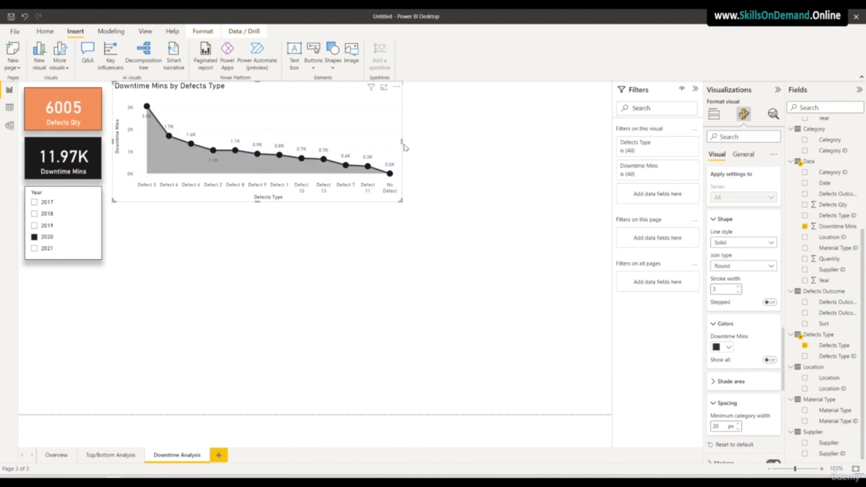
Resize the area chart to fill the remaining page width with a slightly lower top edge, and turn off its X-axis title
{"action": "left_click_drag", "start_coordinate": [406, 148], "coordinate": [604, 147]}
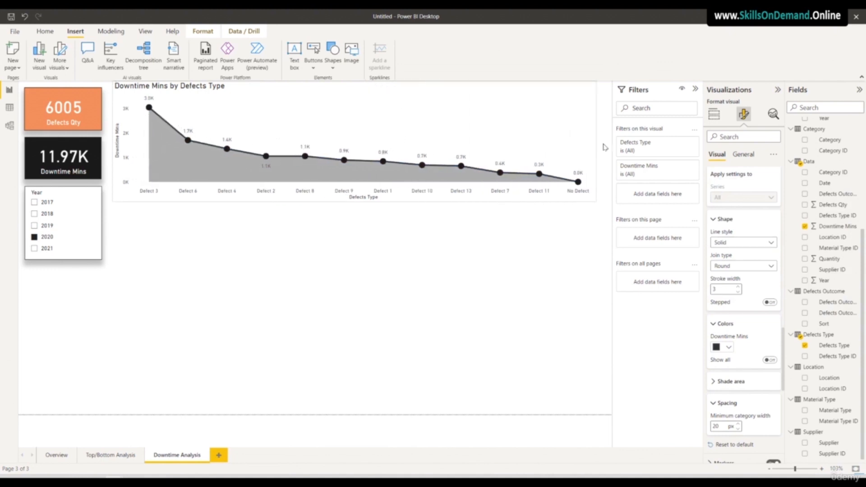
{"action": "left_click_drag", "start_coordinate": [362, 82], "coordinate": [364, 91]}
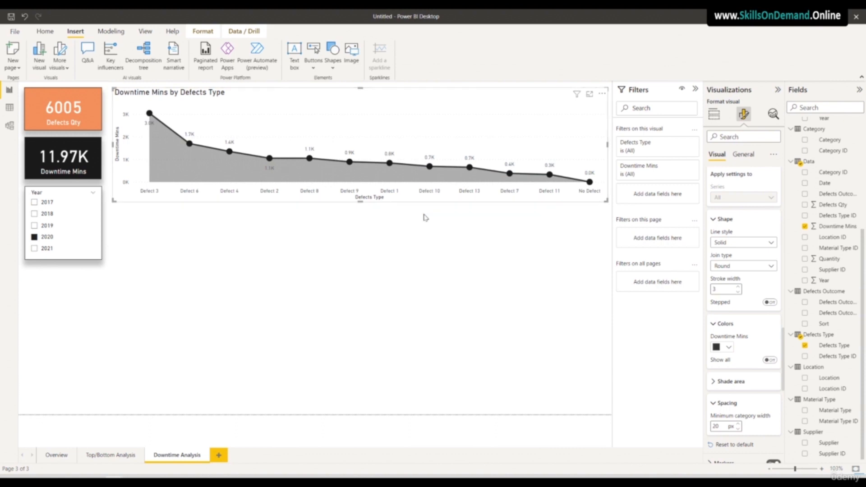
{"action": "scroll", "coordinate": [737, 233], "scroll_direction": "down", "scroll_amount": 10}
{"action": "scroll", "coordinate": [737, 233], "scroll_direction": "up", "scroll_amount": 5}
{"action": "left_click", "coordinate": [770, 350]}
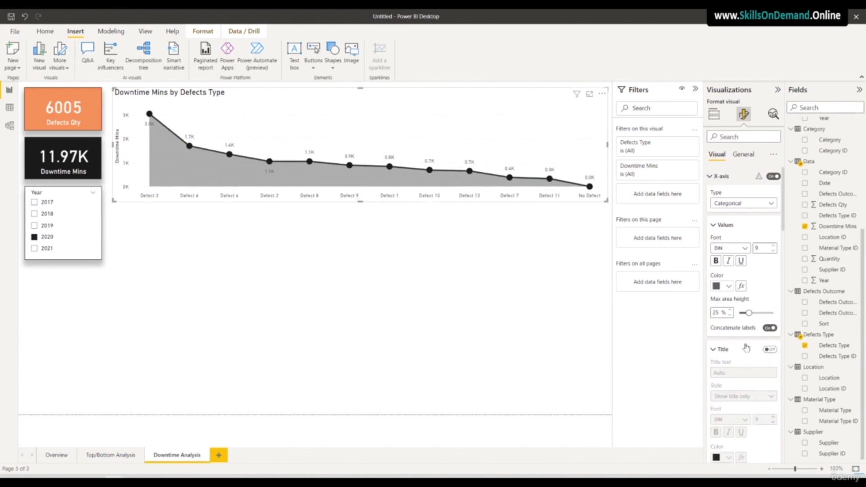
{"action": "scroll", "coordinate": [750, 358], "scroll_direction": "down", "scroll_amount": 5}
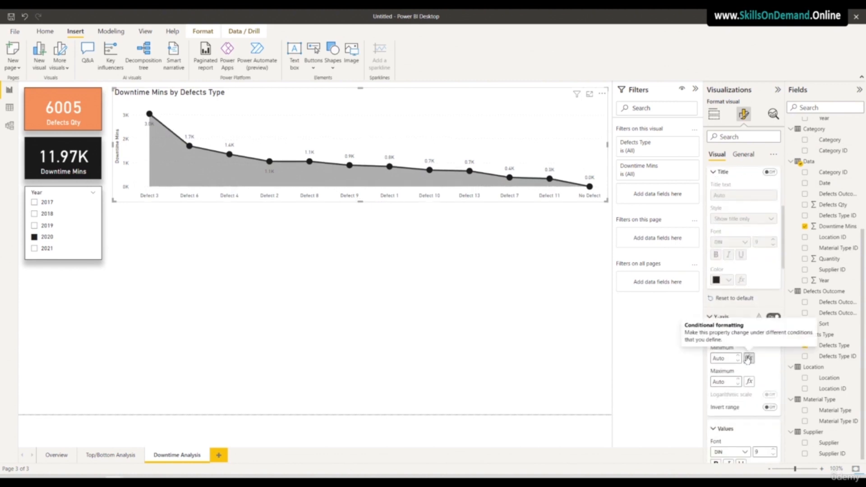
Filter the area chart by Defects Type to include every value except No Defect
{"action": "left_click", "coordinate": [432, 256]}
{"action": "left_click", "coordinate": [495, 203]}
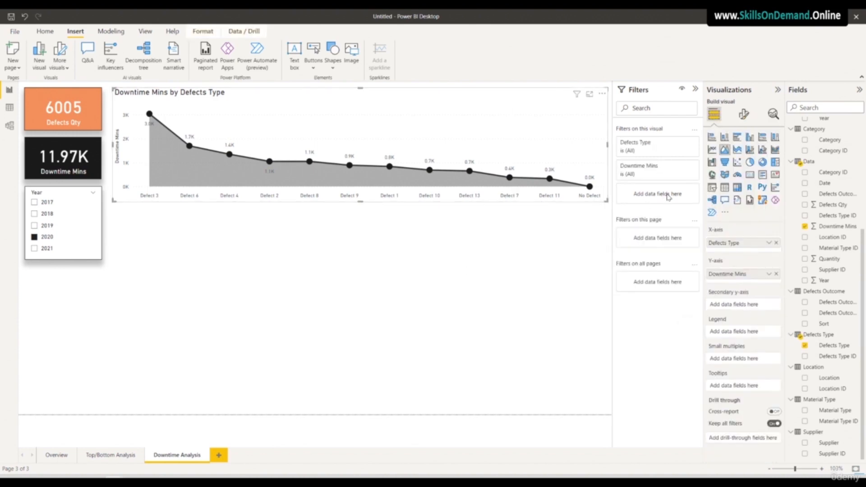
{"action": "left_click", "coordinate": [648, 153]}
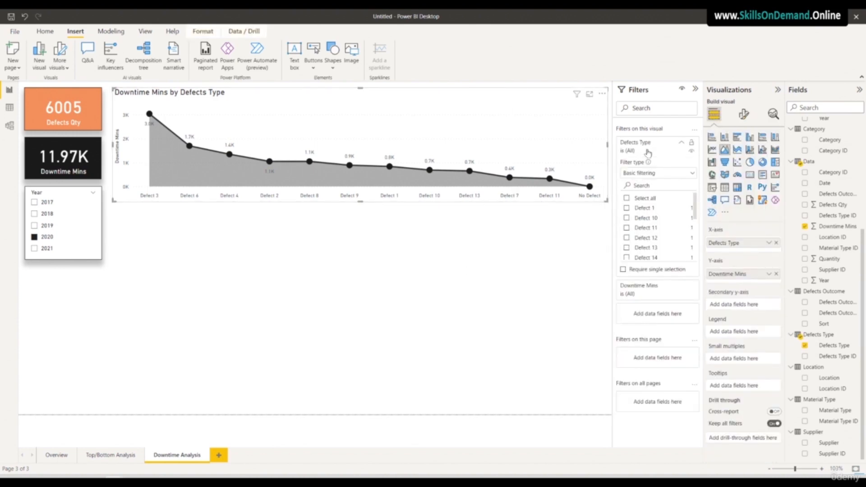
{"action": "scroll", "coordinate": [645, 226], "scroll_direction": "down", "scroll_amount": 5}
{"action": "scroll", "coordinate": [645, 232], "scroll_direction": "up", "scroll_amount": 3}
{"action": "scroll", "coordinate": [653, 230], "scroll_direction": "up", "scroll_amount": 2}
{"action": "left_click", "coordinate": [626, 198]}
{"action": "scroll", "coordinate": [663, 231], "scroll_direction": "down", "scroll_amount": 5}
{"action": "scroll", "coordinate": [656, 239], "scroll_direction": "down", "scroll_amount": 1}
{"action": "left_click", "coordinate": [626, 255]}
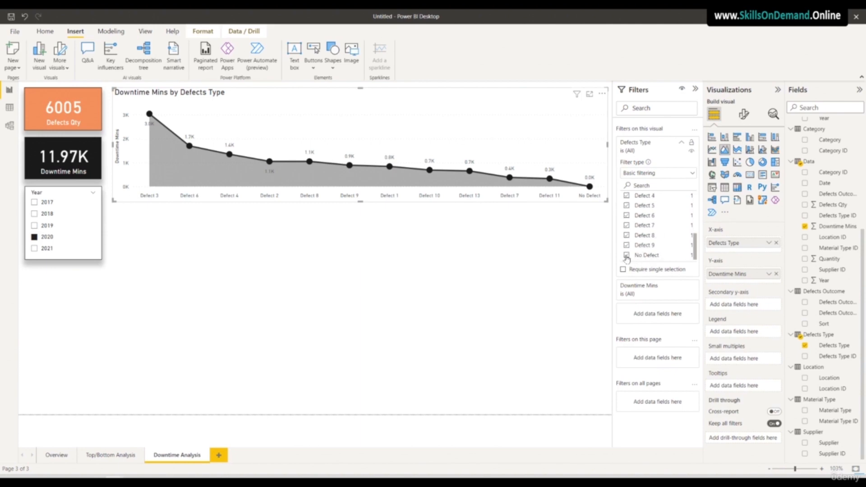
{"action": "left_click", "coordinate": [523, 270]}
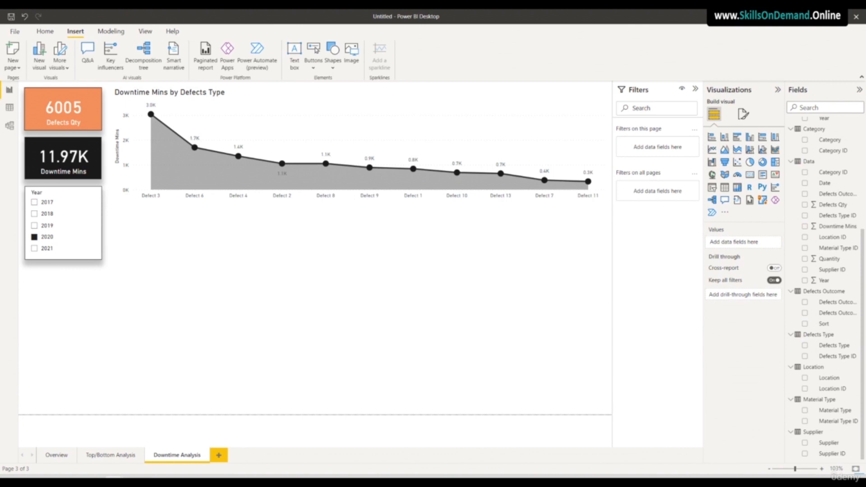
Turn on the shadow and the visual border for the area chart
{"action": "left_click", "coordinate": [253, 204]}
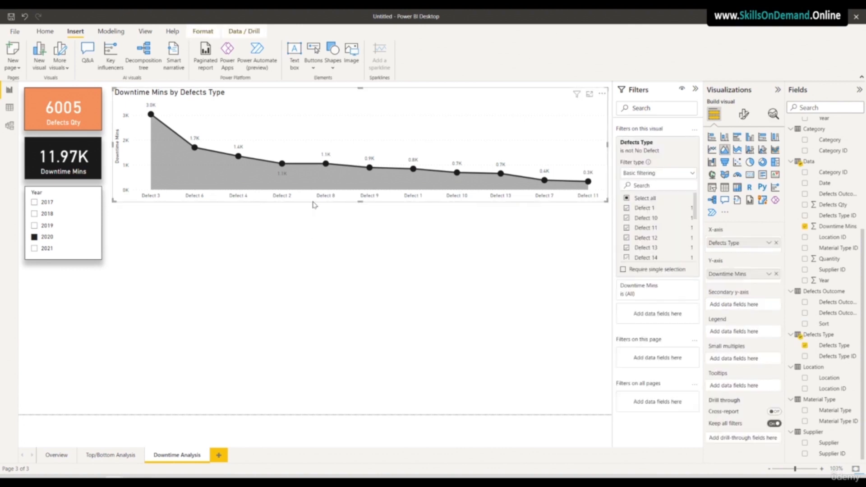
{"action": "left_click", "coordinate": [744, 117]}
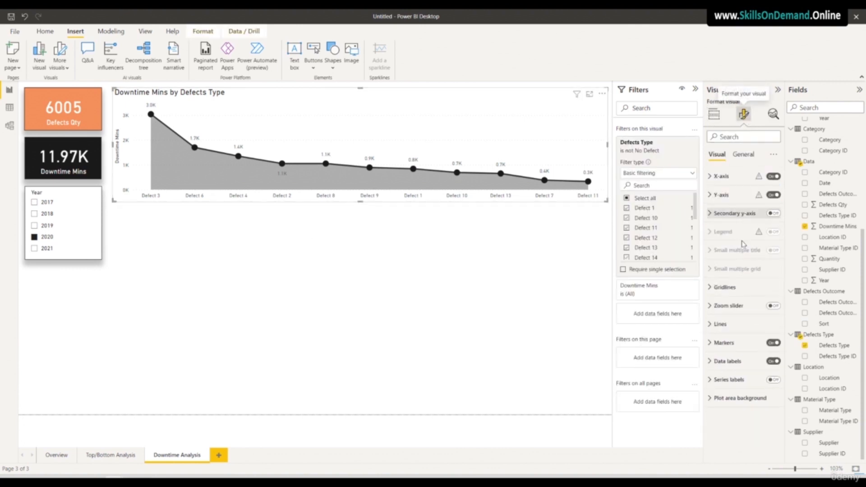
{"action": "left_click", "coordinate": [742, 155]}
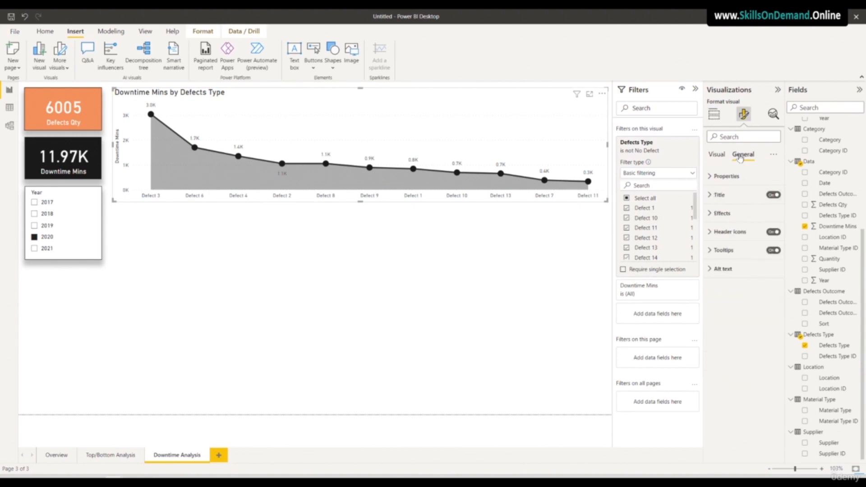
{"action": "left_click", "coordinate": [721, 212]}
{"action": "left_click", "coordinate": [725, 230]}
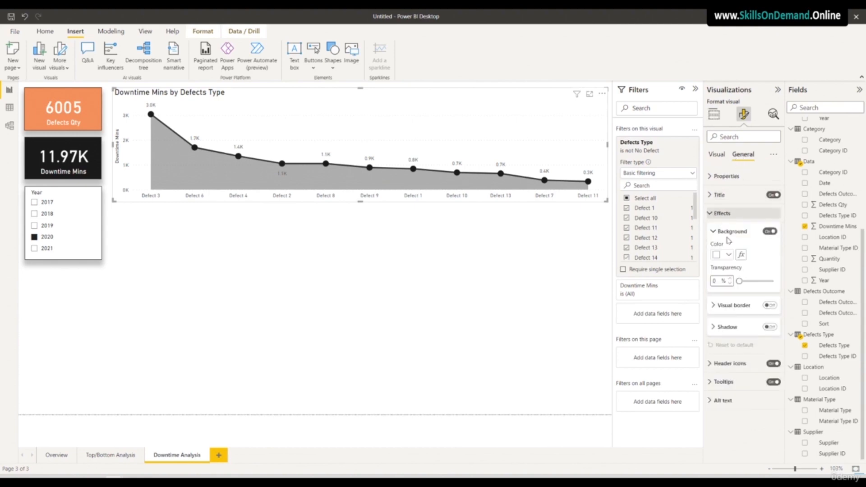
{"action": "left_click", "coordinate": [770, 326]}
{"action": "left_click", "coordinate": [770, 305]}
Set the position of the area chart's shadow to Bottom
{"action": "left_click", "coordinate": [727, 327]}
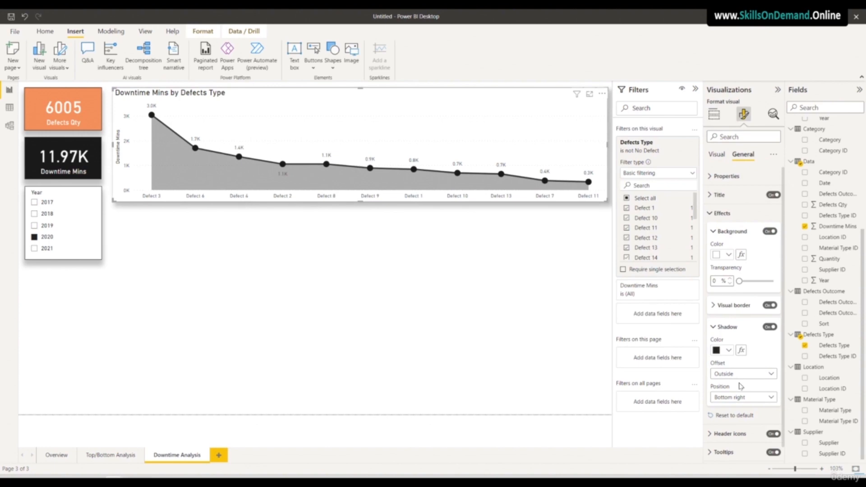
{"action": "left_click", "coordinate": [740, 397]}
{"action": "left_click", "coordinate": [727, 297]}
{"action": "left_click", "coordinate": [756, 398]}
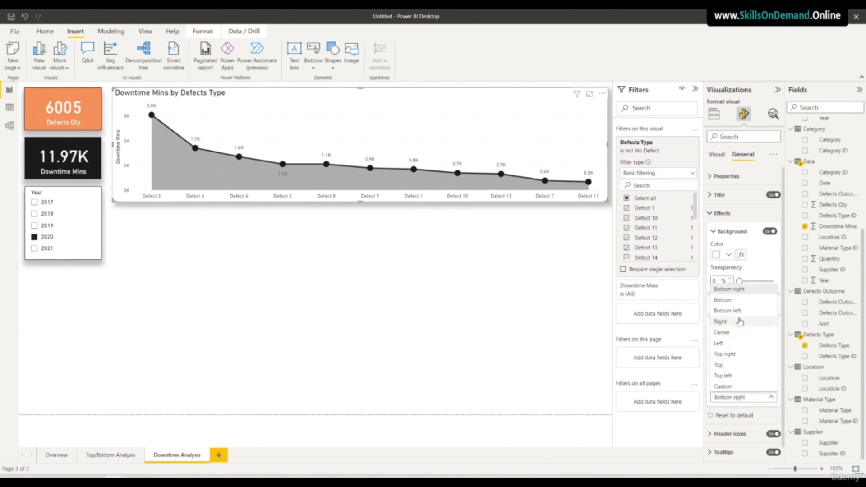
{"action": "left_click", "coordinate": [722, 300]}
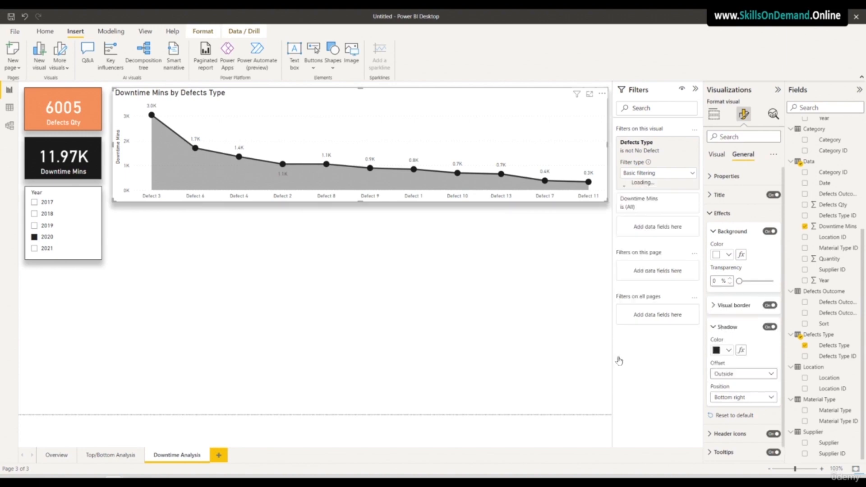
{"action": "left_click", "coordinate": [497, 315]}
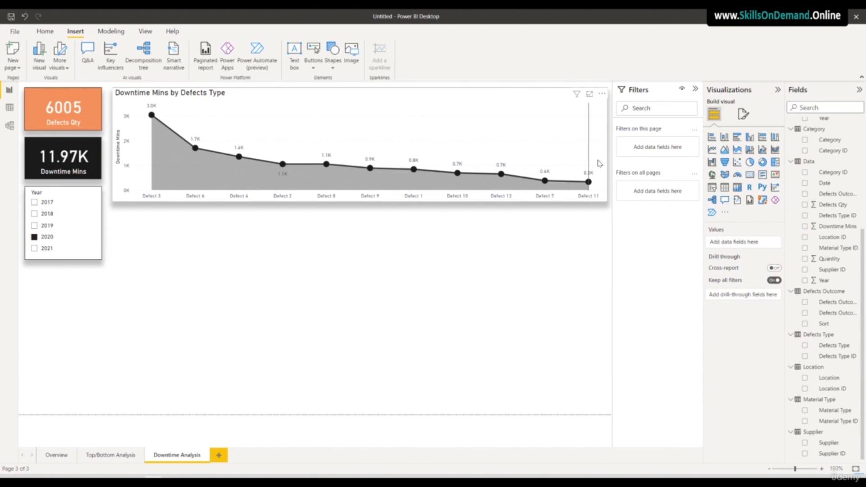
Set the font size of the area chart's title to 12
{"action": "left_click", "coordinate": [588, 135]}
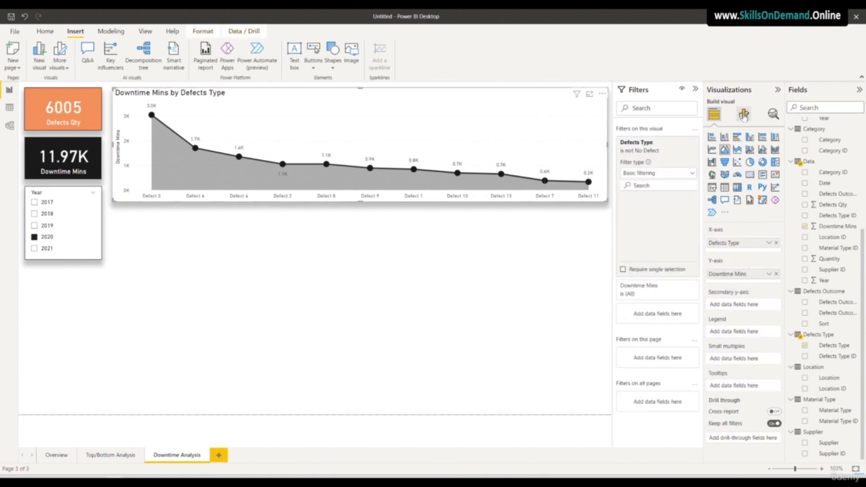
{"action": "left_click", "coordinate": [743, 114]}
{"action": "left_click", "coordinate": [743, 155]}
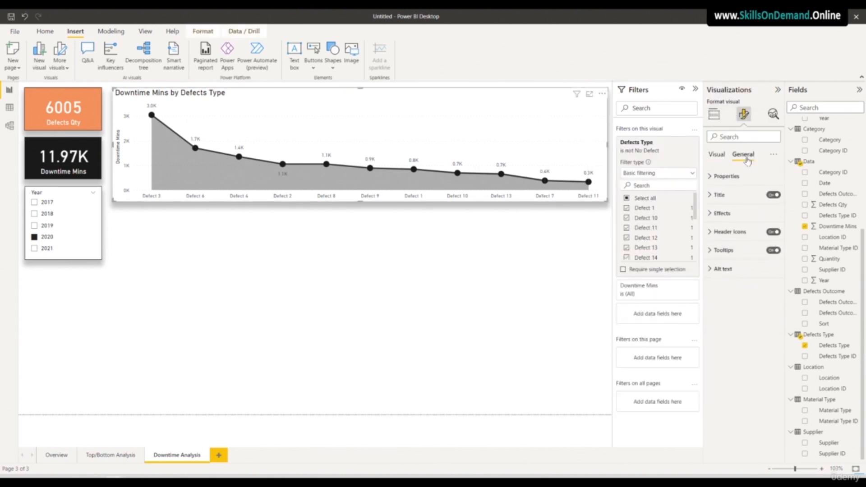
{"action": "left_click", "coordinate": [733, 195]}
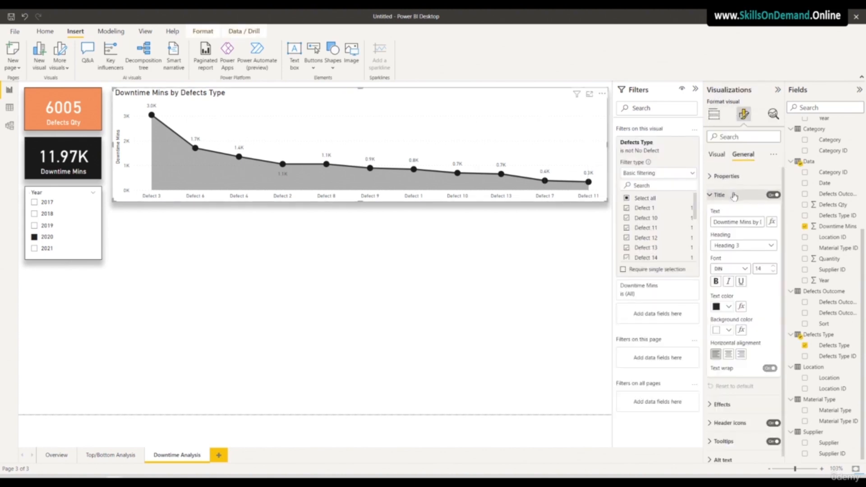
{"action": "double_click", "coordinate": [773, 272]}
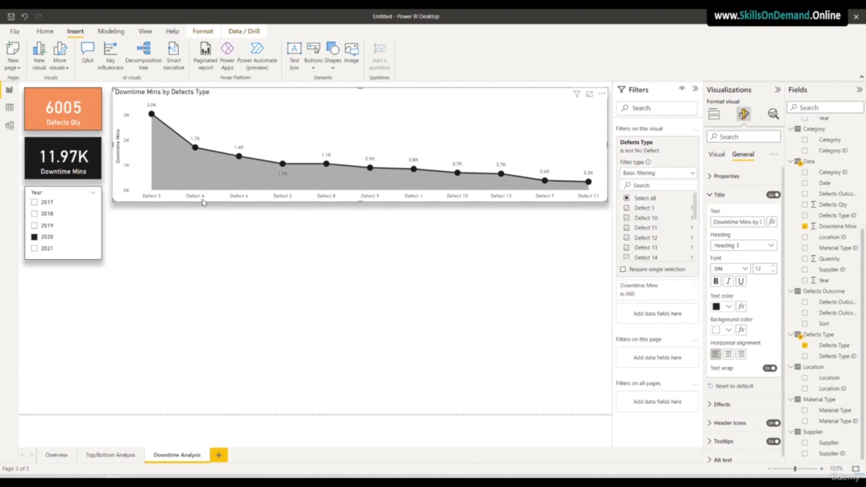
{"action": "scroll", "coordinate": [731, 397], "scroll_direction": "down", "scroll_amount": 1}
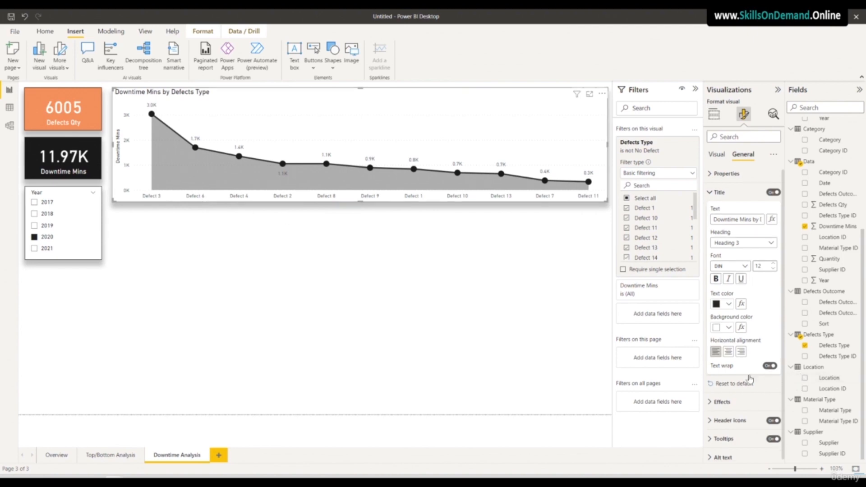
{"action": "left_click", "coordinate": [730, 397]}
{"action": "scroll", "coordinate": [737, 399], "scroll_direction": "down", "scroll_amount": 5}
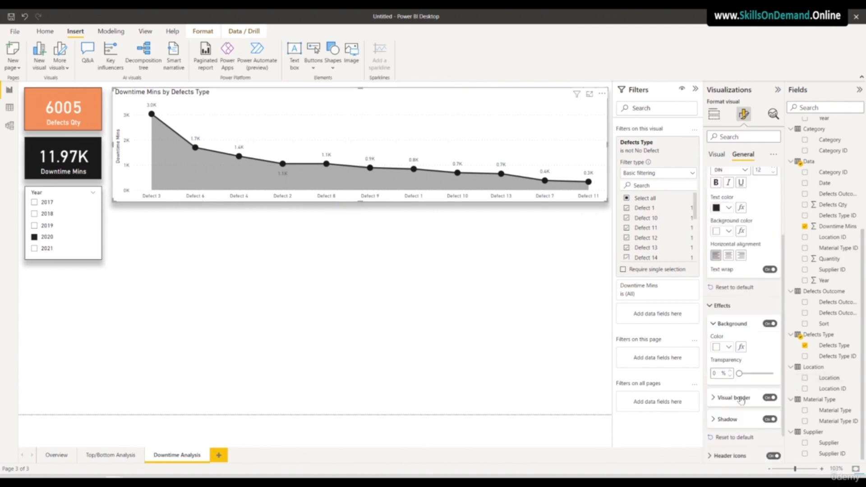
{"action": "scroll", "coordinate": [739, 379], "scroll_direction": "up", "scroll_amount": 5}
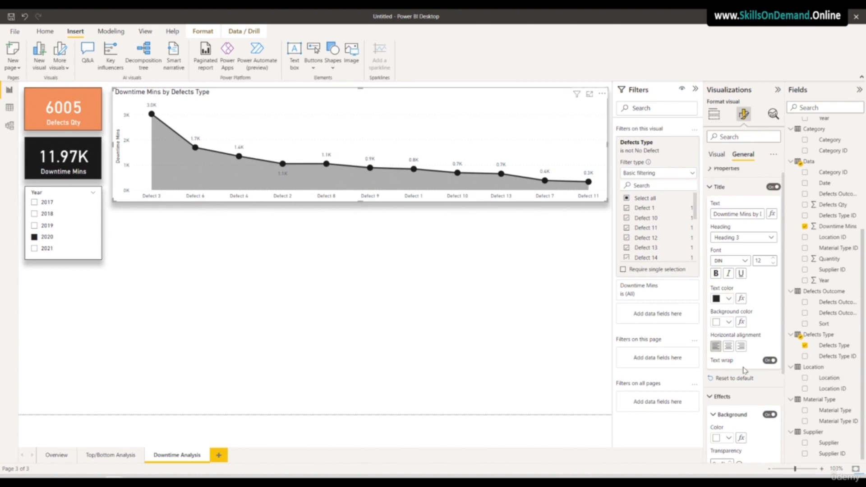
{"action": "left_click", "coordinate": [379, 312]}
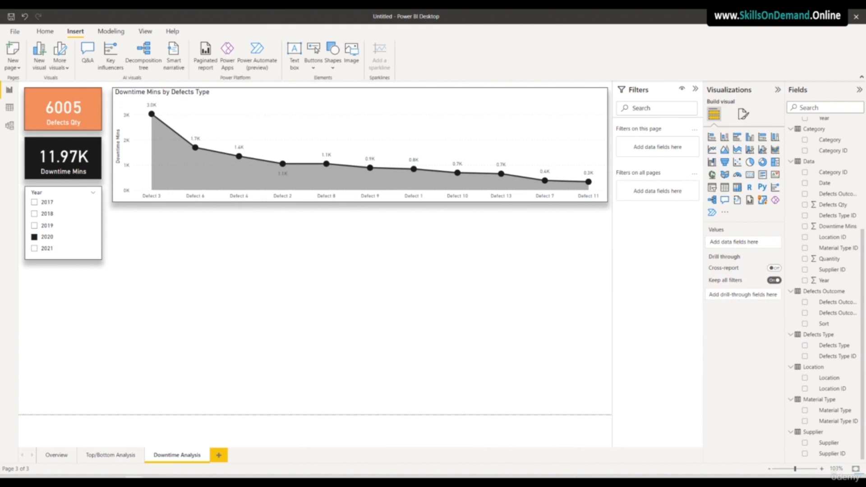
Duplicate the Downtime Mins by Defects Type area chart and place the copy directly below the original
{"action": "left_click", "coordinate": [123, 201]}
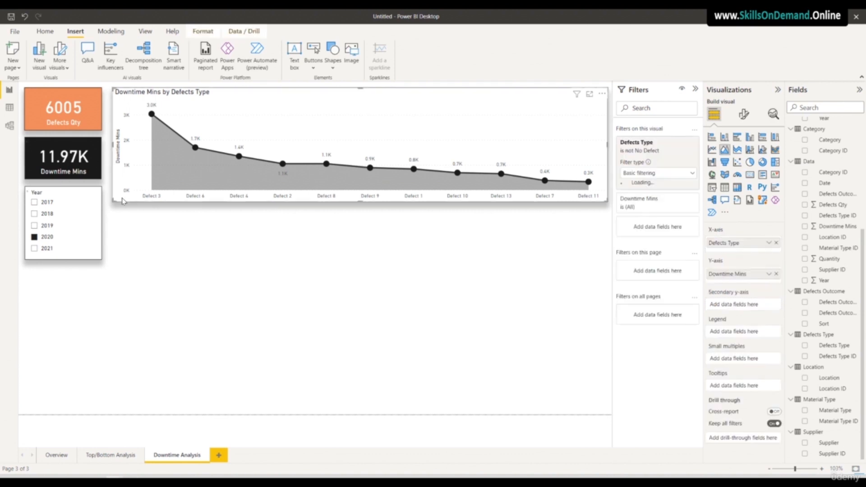
{"action": "key", "text": "ctrl+c"}
{"action": "key", "text": "ctrl+v"}
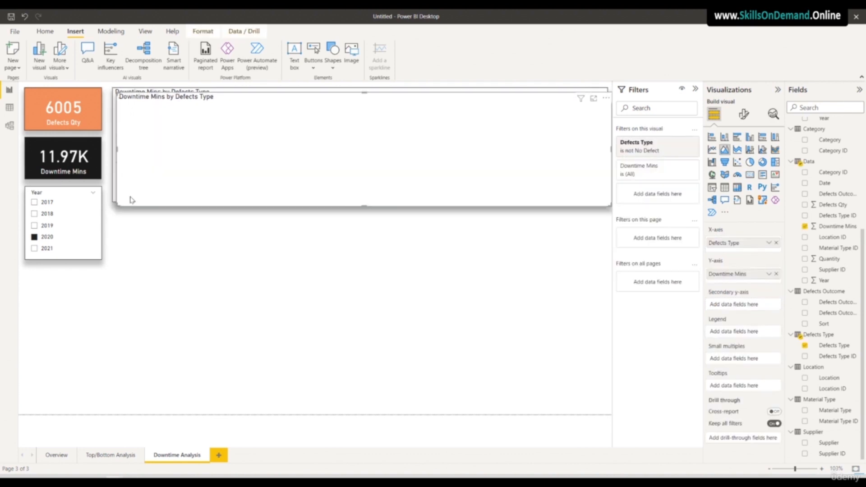
{"action": "left_click_drag", "start_coordinate": [146, 188], "coordinate": [142, 316]}
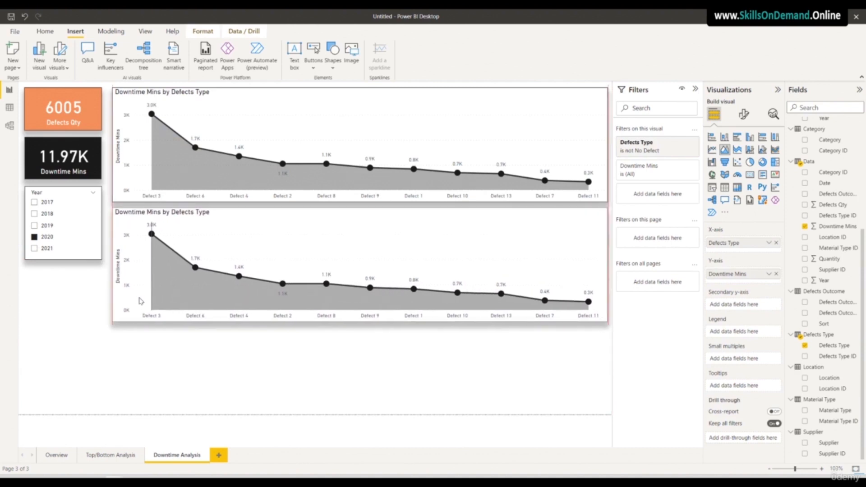
Reduce the height of both area charts and move the copy up to sit just beneath the original
{"action": "left_click", "coordinate": [249, 201]}
{"action": "left_click_drag", "start_coordinate": [359, 201], "coordinate": [365, 182]}
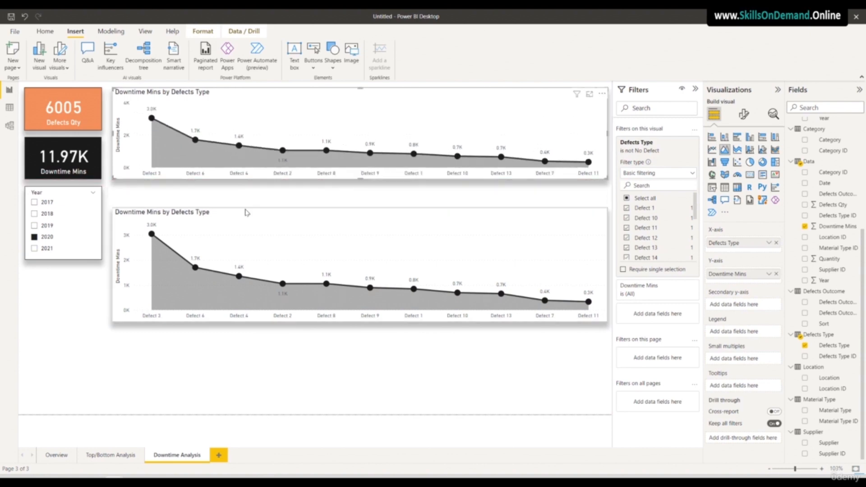
{"action": "left_click_drag", "start_coordinate": [241, 217], "coordinate": [241, 197]}
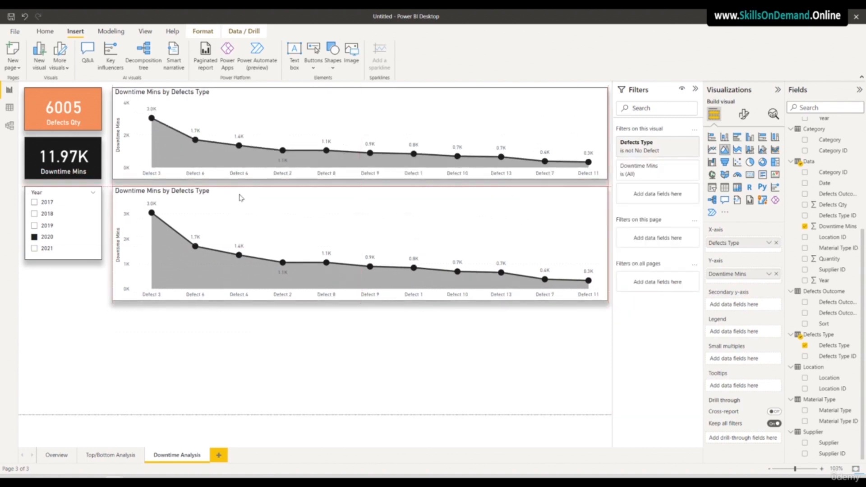
{"action": "left_click", "coordinate": [190, 175]}
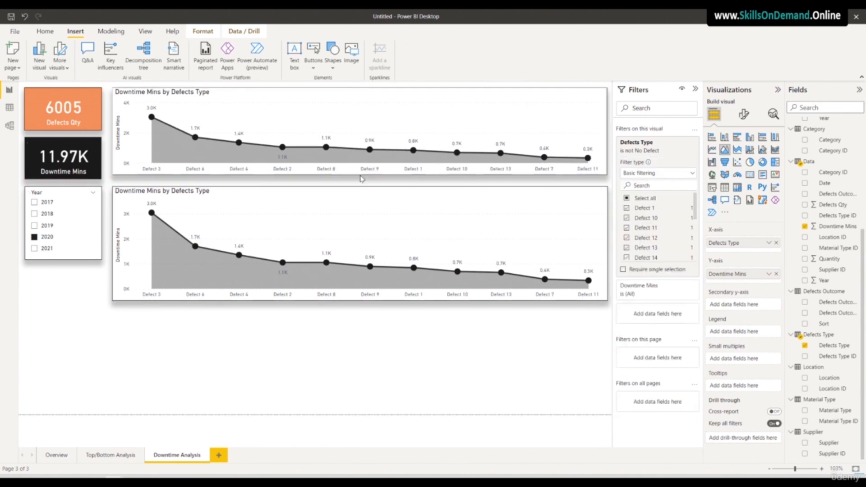
{"action": "left_click", "coordinate": [243, 201]}
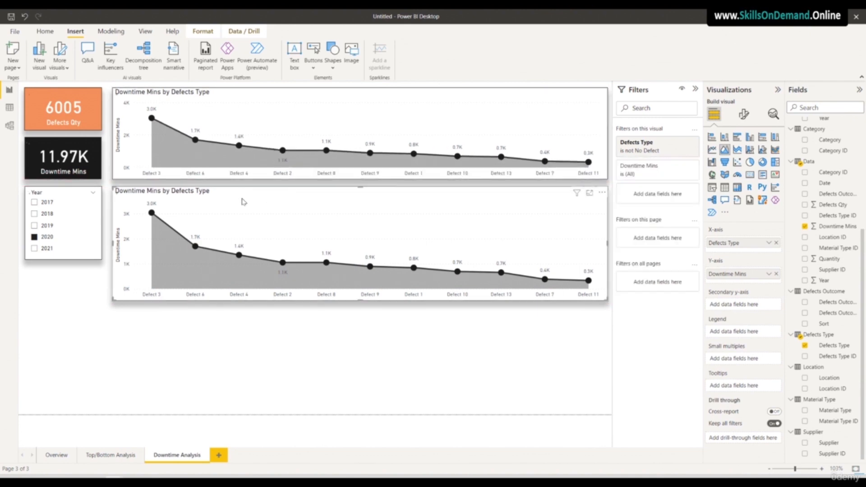
{"action": "left_click_drag", "start_coordinate": [360, 299], "coordinate": [367, 273]}
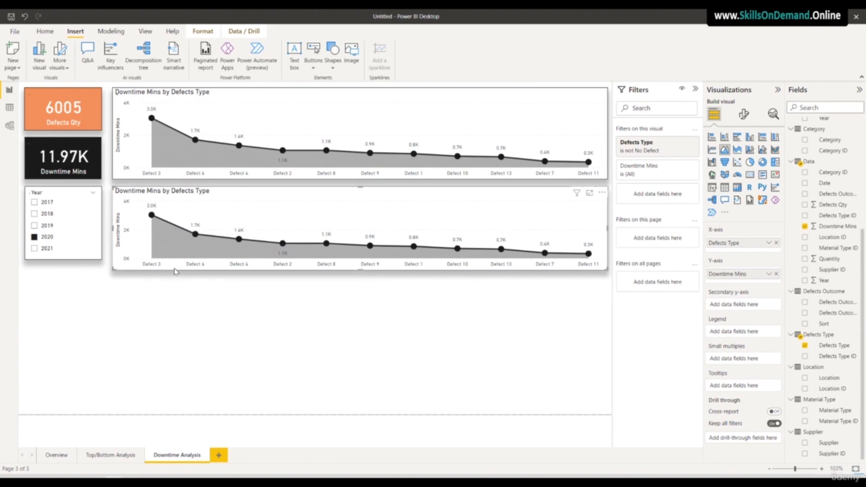
Replace Defects Type with Category on the copied chart's X-axis and narrow it to just over half the width of the chart above
{"action": "left_click", "coordinate": [776, 243]}
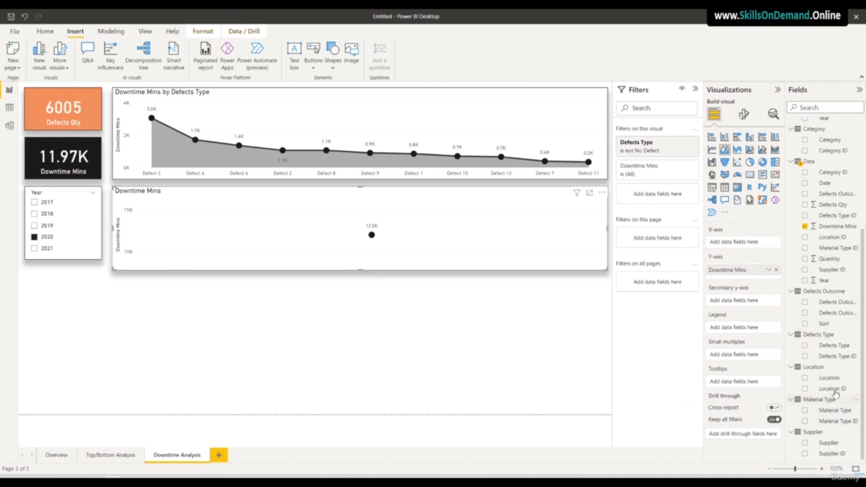
{"action": "scroll", "coordinate": [835, 393], "scroll_direction": "up", "scroll_amount": 2}
{"action": "scroll", "coordinate": [835, 377], "scroll_direction": "up", "scroll_amount": 1}
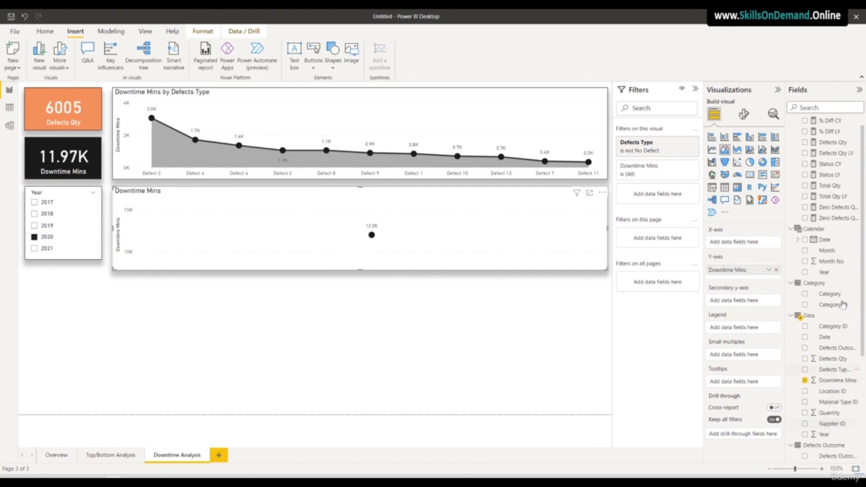
{"action": "left_click_drag", "start_coordinate": [830, 293], "coordinate": [746, 248]}
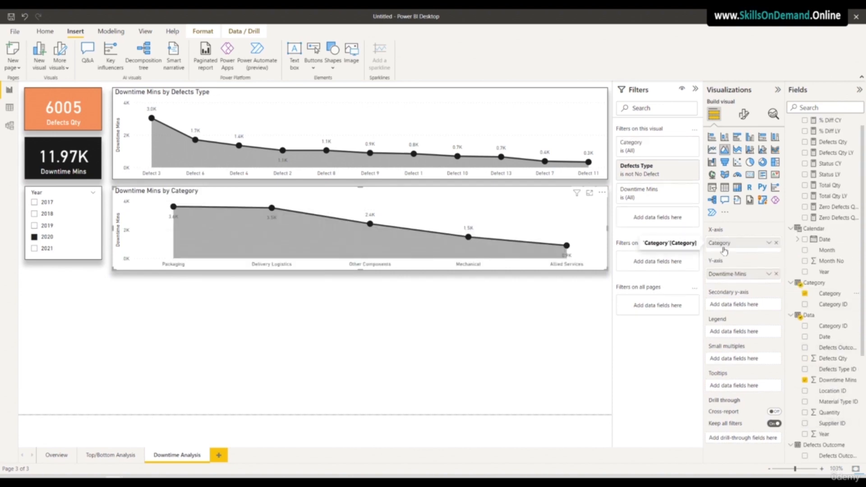
{"action": "left_click_drag", "start_coordinate": [606, 230], "coordinate": [396, 246]}
{"action": "left_click", "coordinate": [398, 319]}
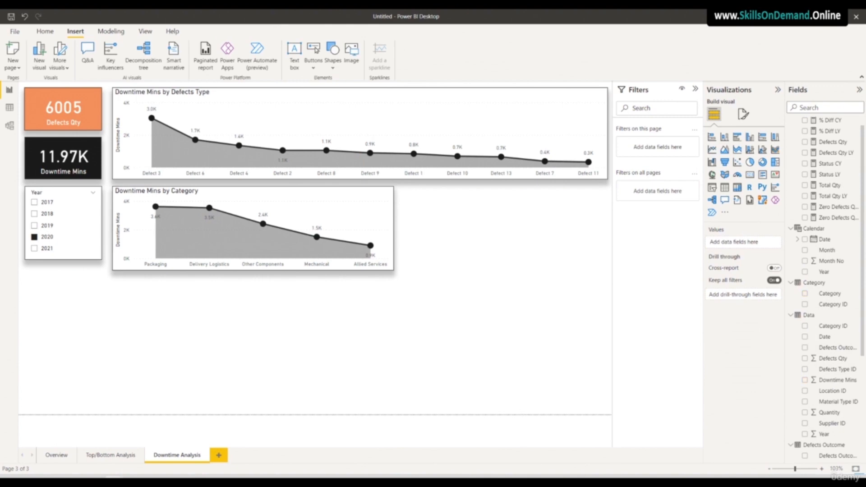
Change the Downtime Mins line color of the Category area chart to the recently used light orange
{"action": "left_click", "coordinate": [388, 267]}
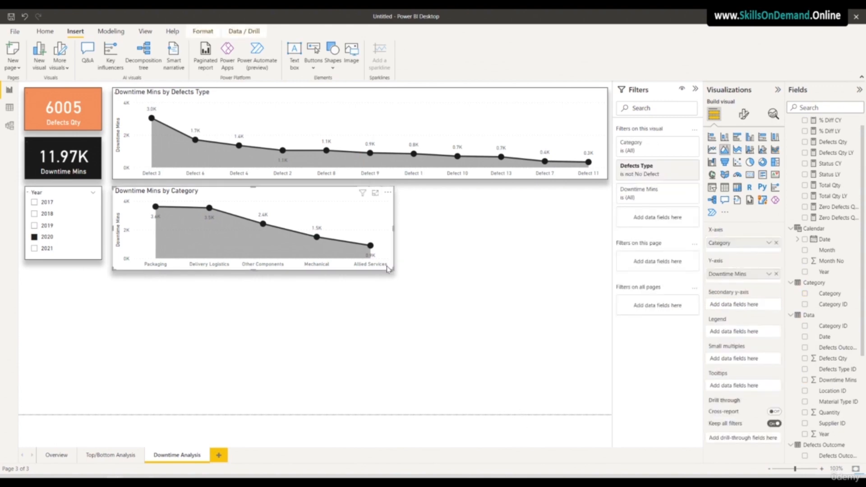
{"action": "left_click", "coordinate": [743, 118]}
{"action": "left_click", "coordinate": [745, 324]}
{"action": "scroll", "coordinate": [750, 361], "scroll_direction": "down", "scroll_amount": 2}
{"action": "scroll", "coordinate": [749, 383], "scroll_direction": "down", "scroll_amount": 3}
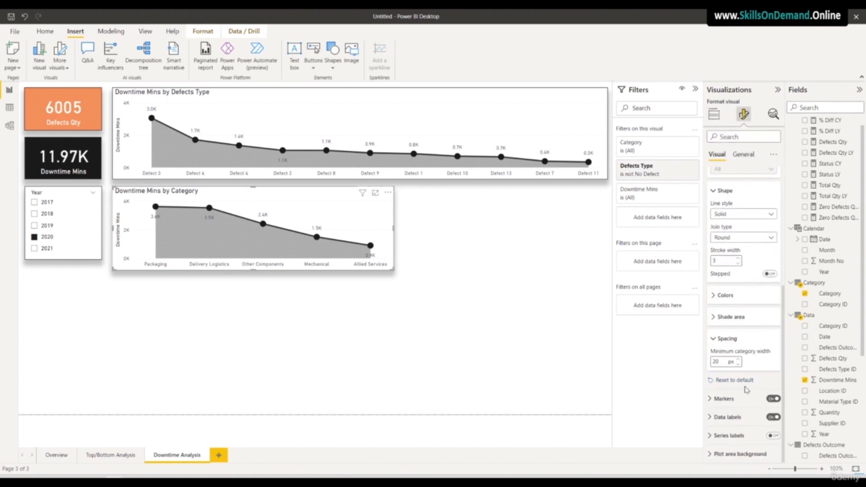
{"action": "left_click", "coordinate": [727, 296]}
{"action": "left_click", "coordinate": [729, 319]}
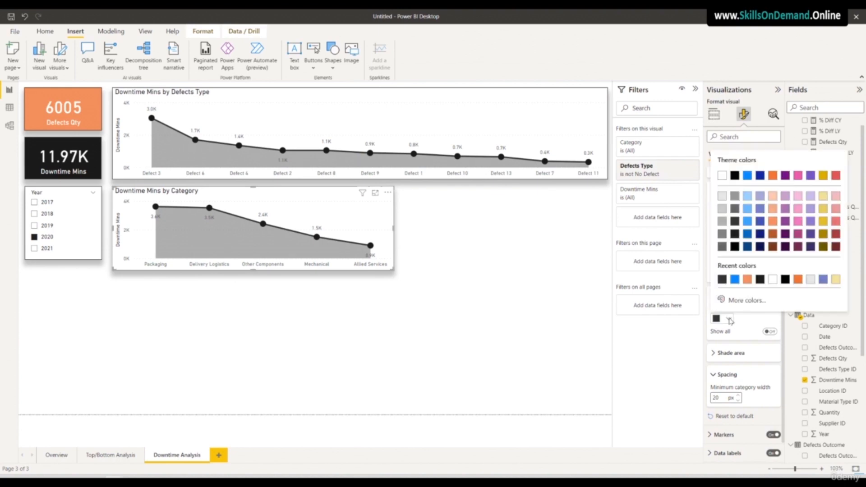
{"action": "left_click", "coordinate": [748, 281]}
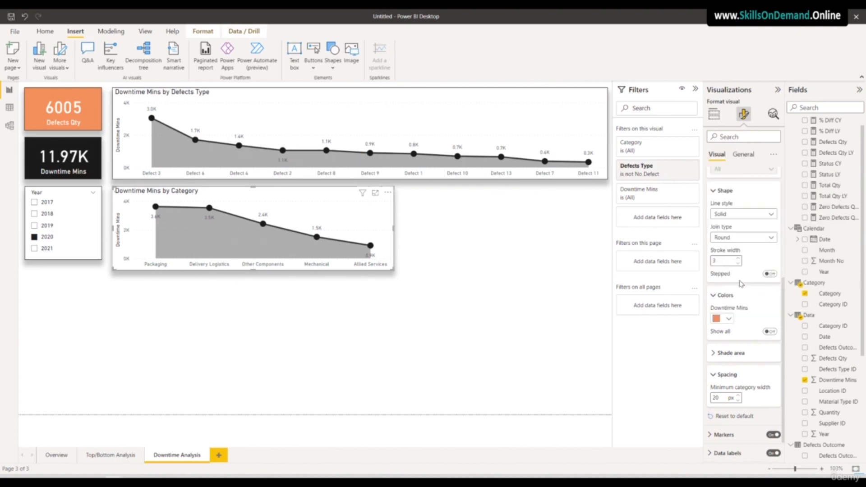
{"action": "left_click", "coordinate": [476, 329]}
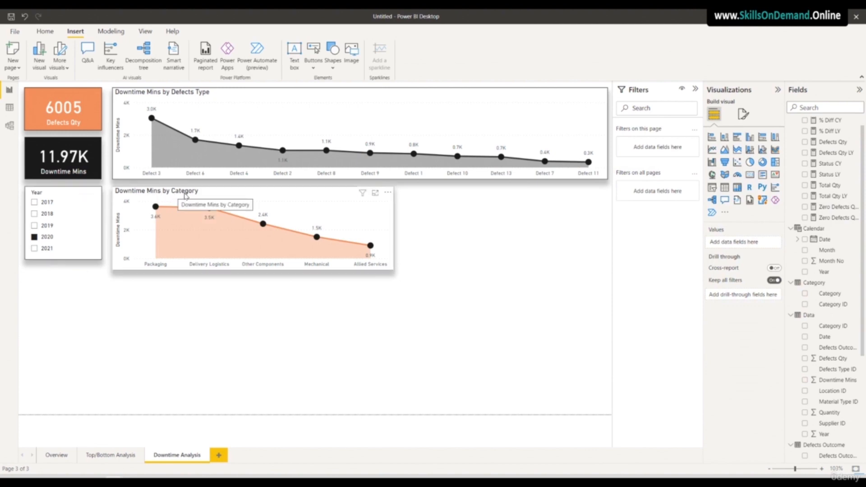
{"action": "left_click", "coordinate": [367, 216]}
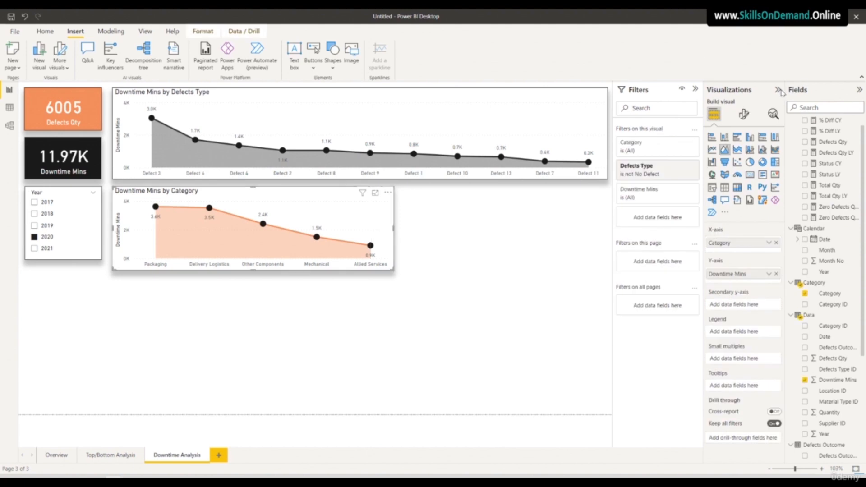
{"action": "left_click", "coordinate": [743, 114]}
{"action": "left_click", "coordinate": [743, 154]}
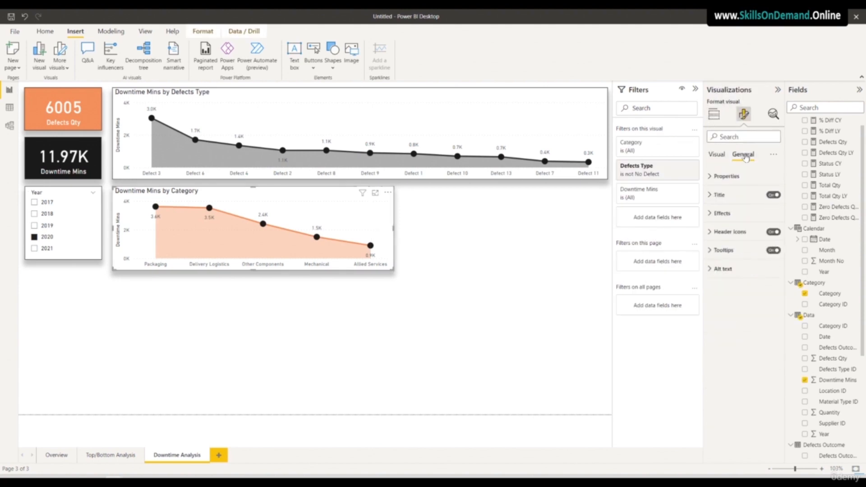
{"action": "left_click", "coordinate": [729, 195]}
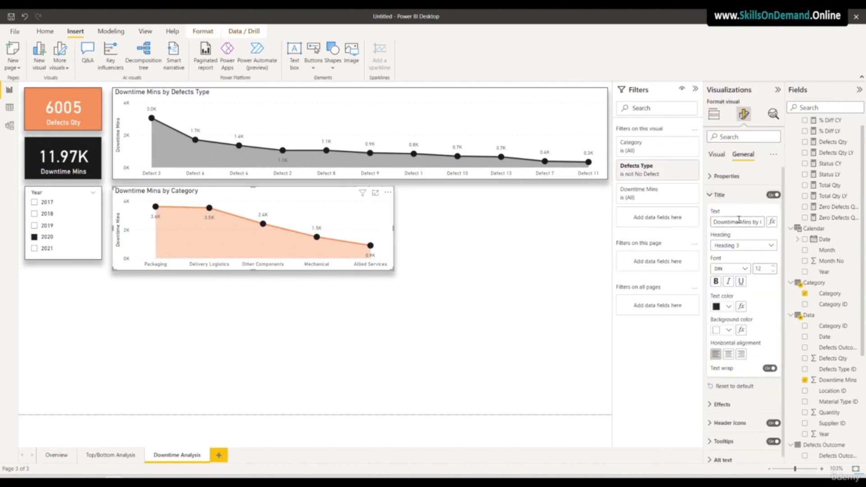
{"action": "left_click", "coordinate": [405, 296]}
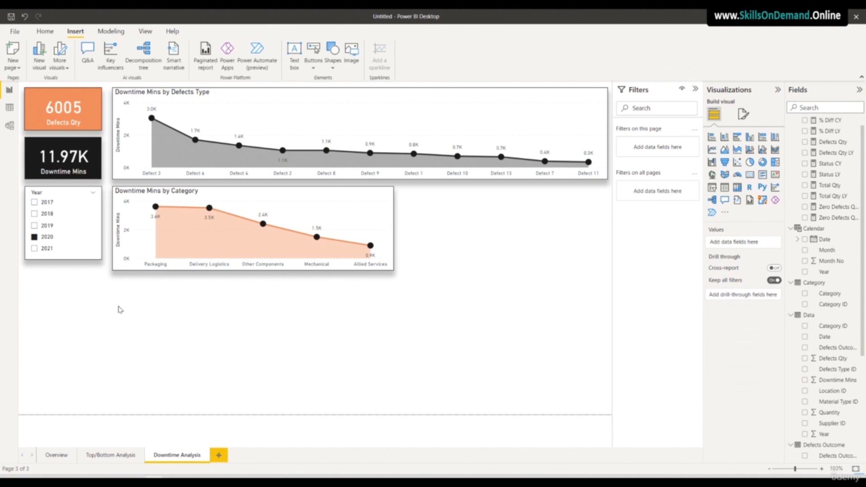
Place a copy of the Category area chart below it and replace Category with Supplier on the copy's X-axis
{"action": "left_click_drag", "start_coordinate": [124, 268], "coordinate": [123, 370]}
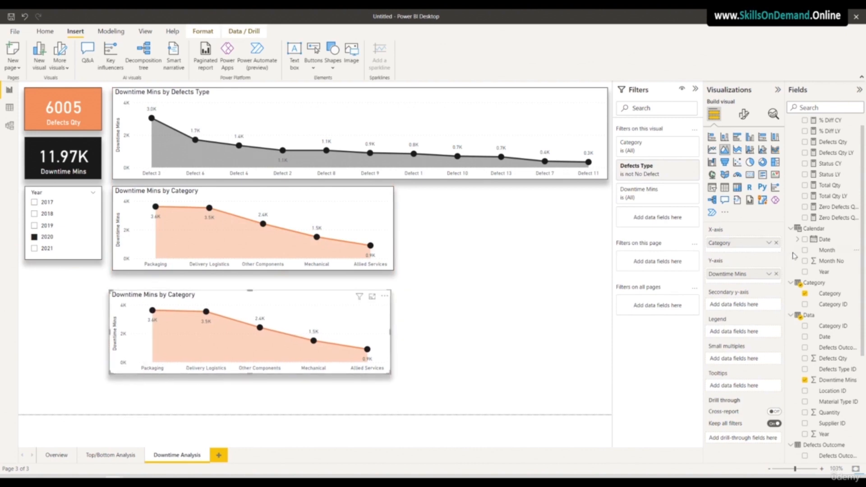
{"action": "left_click", "coordinate": [777, 244]}
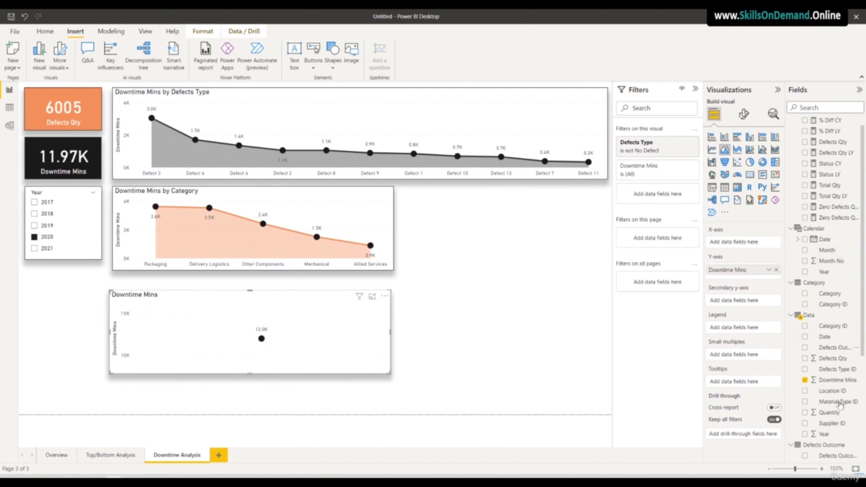
{"action": "scroll", "coordinate": [836, 408], "scroll_direction": "down", "scroll_amount": 3}
{"action": "left_click_drag", "start_coordinate": [829, 443], "coordinate": [742, 245]}
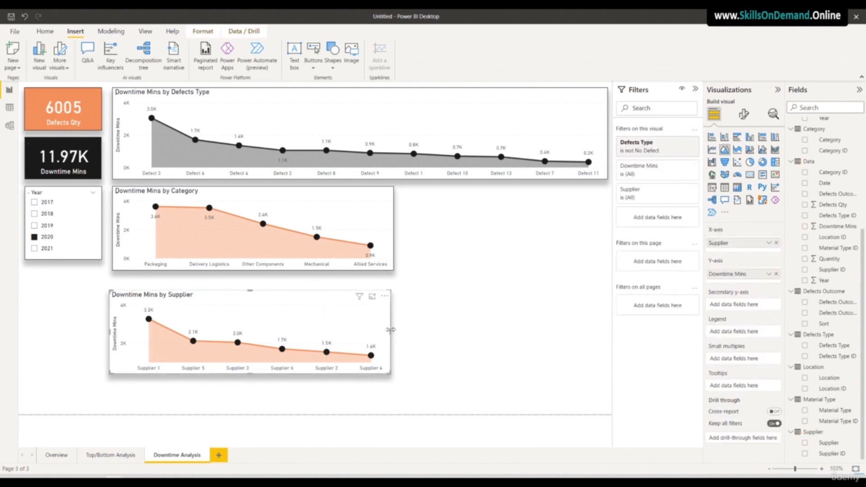
Narrow the Supplier area chart and fit it beside the Category chart, leaving a small gap between them
{"action": "left_click_drag", "start_coordinate": [390, 330], "coordinate": [337, 348]}
{"action": "left_click_drag", "start_coordinate": [266, 372], "coordinate": [535, 272]}
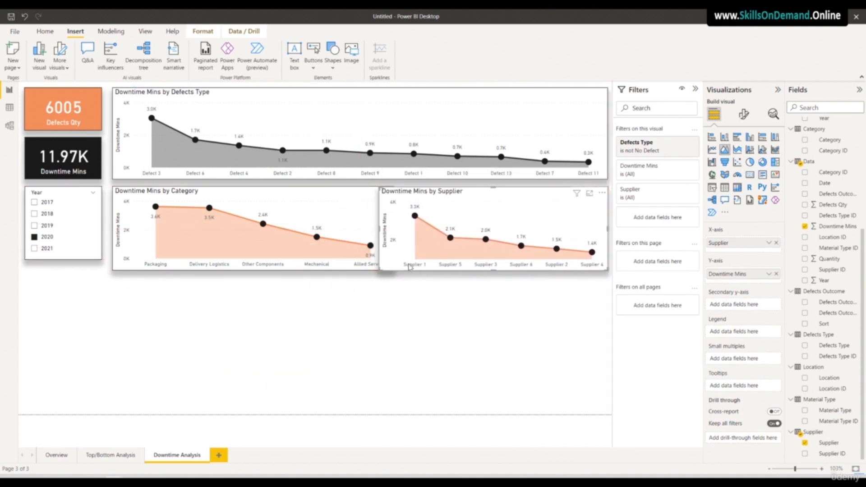
{"action": "mouse_move", "coordinate": [380, 231]}
{"action": "left_mouse_down"}
{"action": "mouse_move", "coordinate": [402, 238]}
{"action": "mouse_move", "coordinate": [378, 233]}
{"action": "mouse_move", "coordinate": [394, 240]}
{"action": "left_mouse_up"}
{"action": "left_click", "coordinate": [392, 251]}
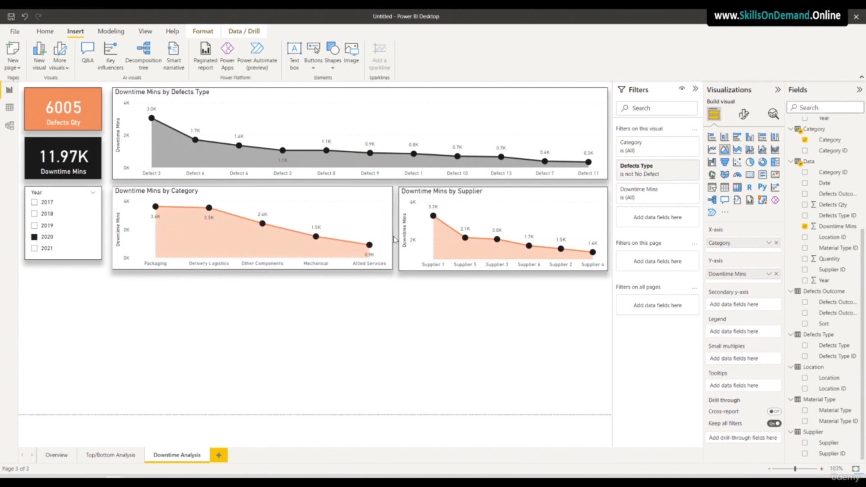
{"action": "left_click", "coordinate": [384, 291]}
{"action": "left_click", "coordinate": [366, 270]}
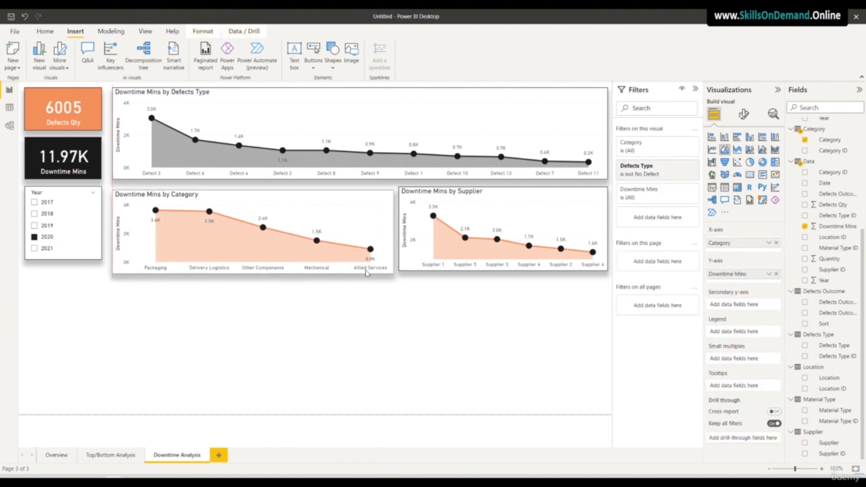
{"action": "left_click", "coordinate": [356, 292]}
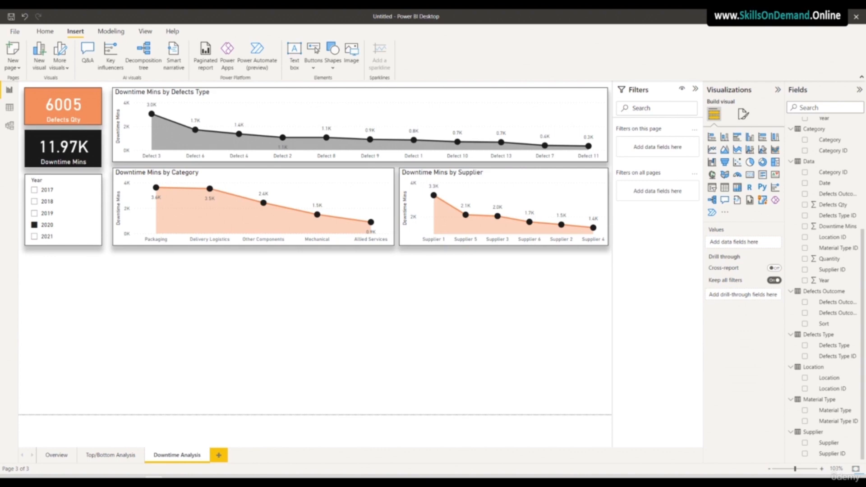
Duplicate the Supplier area chart and place the copy below the Category chart, aligned with its left edge
{"action": "left_click", "coordinate": [167, 163]}
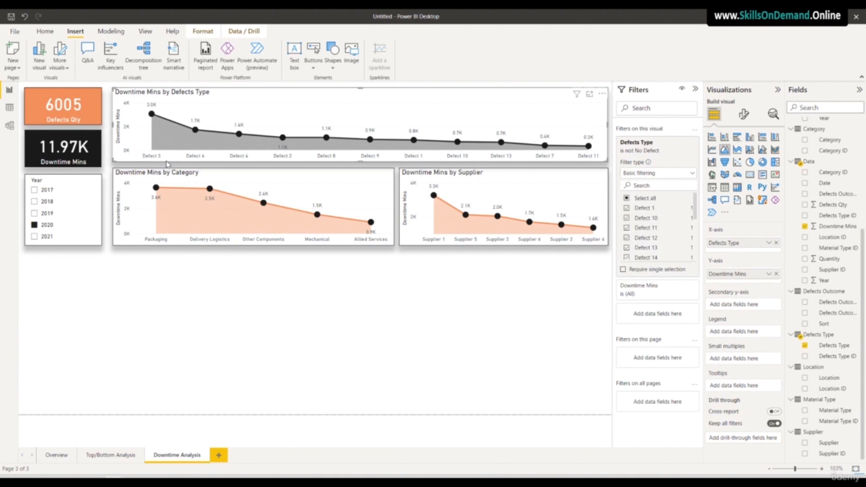
{"action": "left_click", "coordinate": [155, 230]}
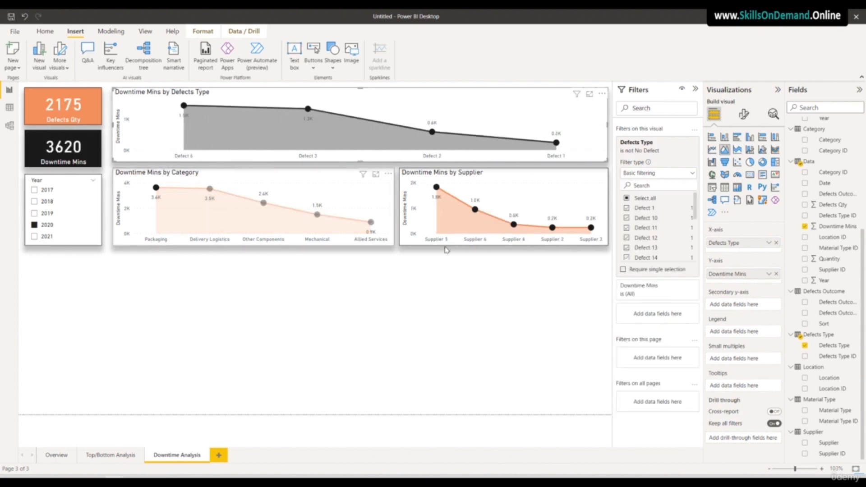
{"action": "left_click", "coordinate": [419, 245]}
{"action": "key", "text": "ctrl+c"}
{"action": "key", "text": "ctrl+v"}
{"action": "left_click_drag", "start_coordinate": [424, 249], "coordinate": [135, 327]}
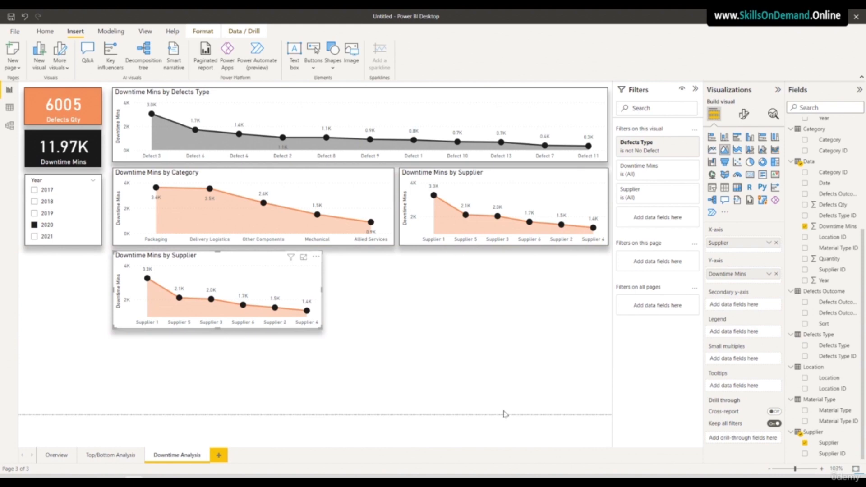
Replace Supplier with Location on the X-axis of the copied area chart and widen the chart until its country labels lie flat
{"action": "left_click", "coordinate": [776, 243]}
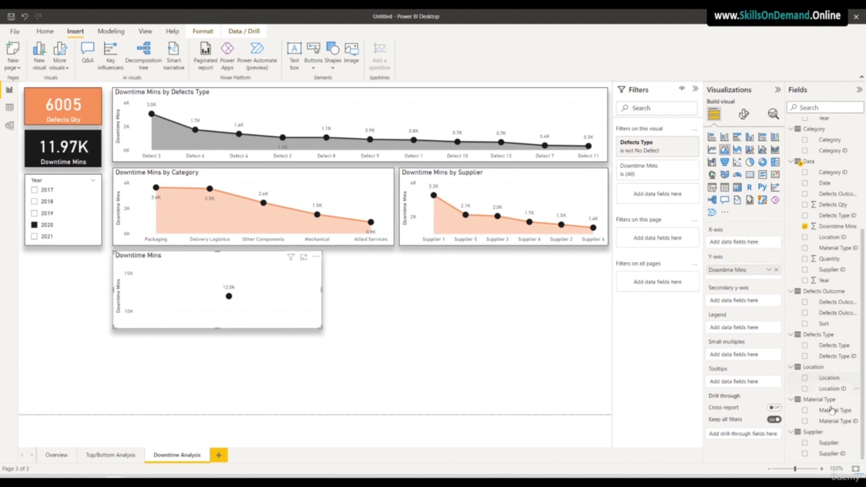
{"action": "scroll", "coordinate": [839, 393], "scroll_direction": "up", "scroll_amount": 4}
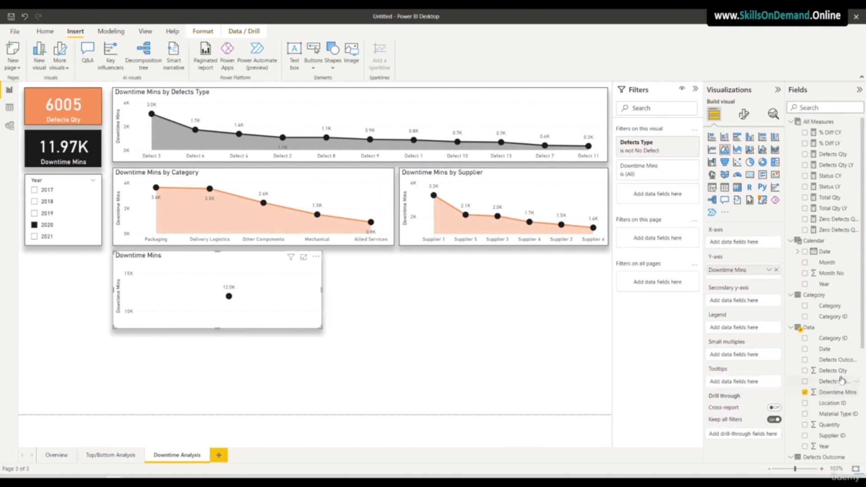
{"action": "scroll", "coordinate": [834, 419], "scroll_direction": "down", "scroll_amount": 1}
{"action": "scroll", "coordinate": [832, 430], "scroll_direction": "down", "scroll_amount": 3}
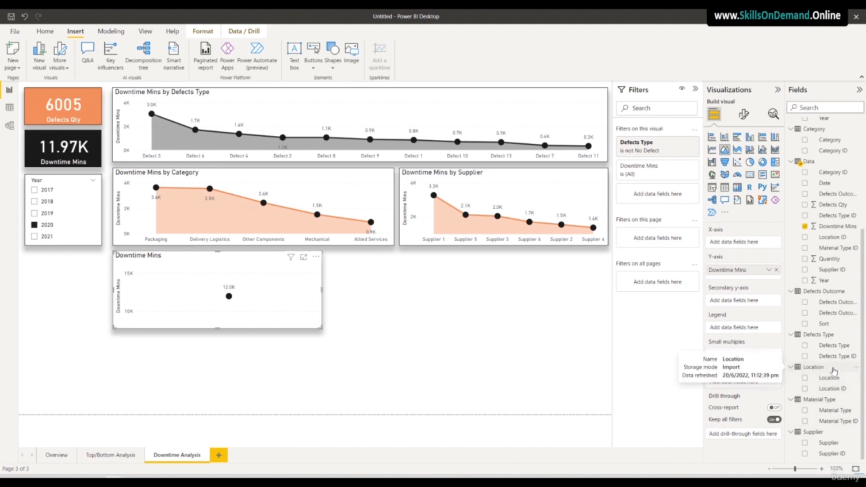
{"action": "left_click_drag", "start_coordinate": [832, 375], "coordinate": [737, 242]}
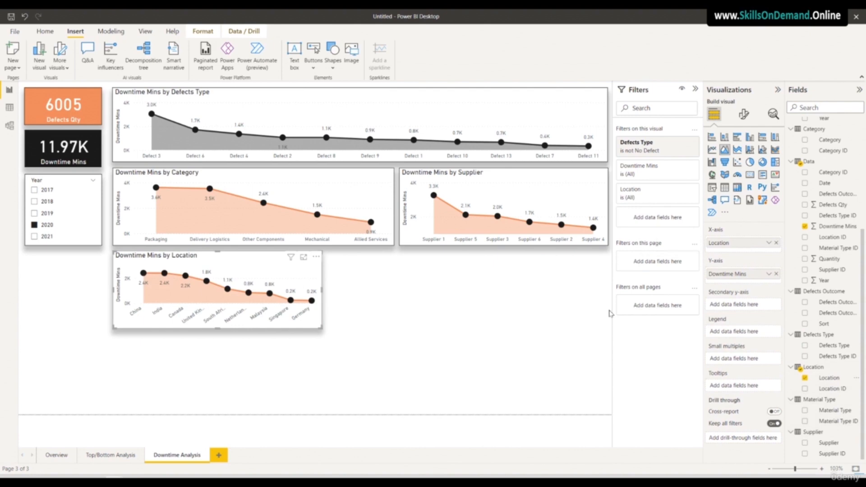
{"action": "left_click_drag", "start_coordinate": [323, 290], "coordinate": [454, 292]}
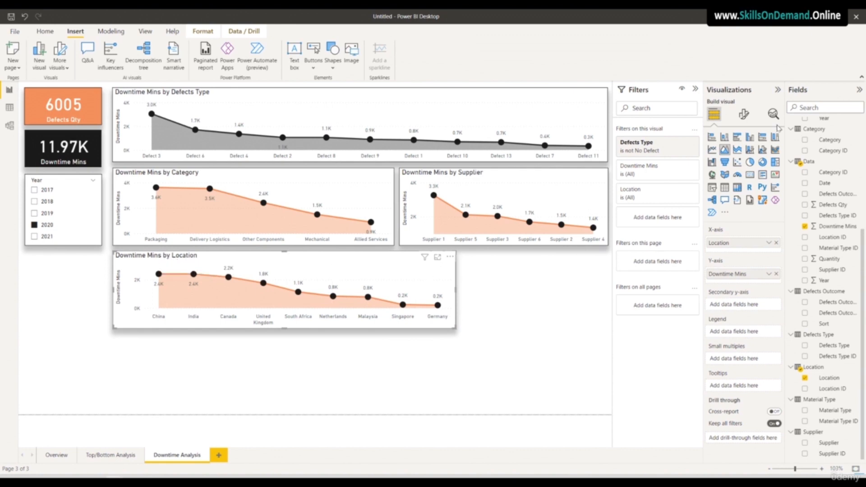
Open the title format settings of the Location area chart
{"action": "left_click", "coordinate": [744, 116]}
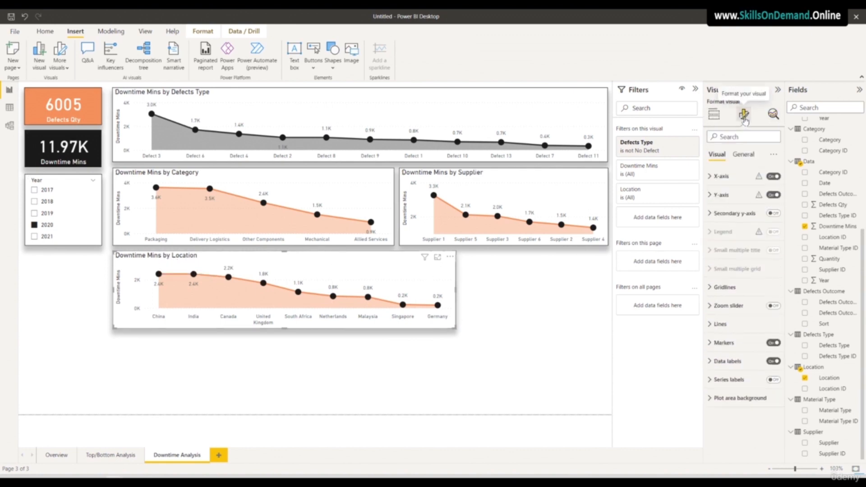
{"action": "left_click", "coordinate": [742, 154]}
{"action": "left_click", "coordinate": [720, 195]}
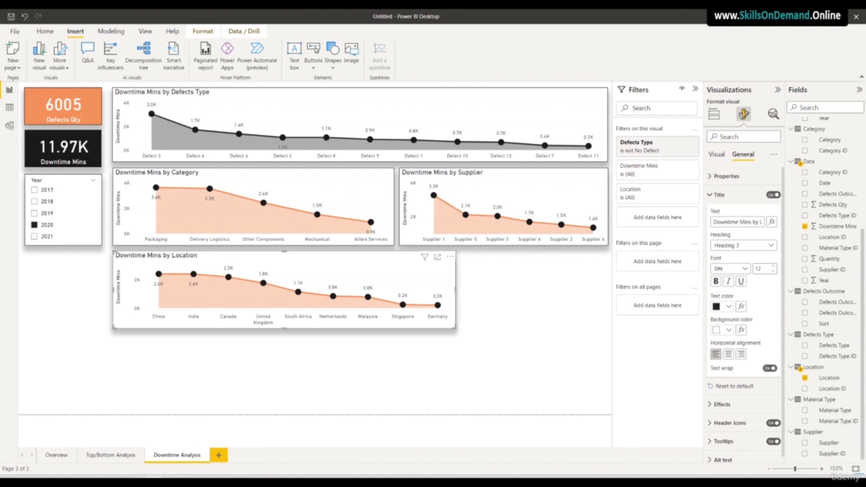
Place a copy of the Defects Type area chart below the Location chart and replace Defects Type with Material Type on its X-axis
{"action": "left_click", "coordinate": [134, 160]}
{"action": "key", "text": "ctrl+c"}
{"action": "key", "text": "ctrl+v"}
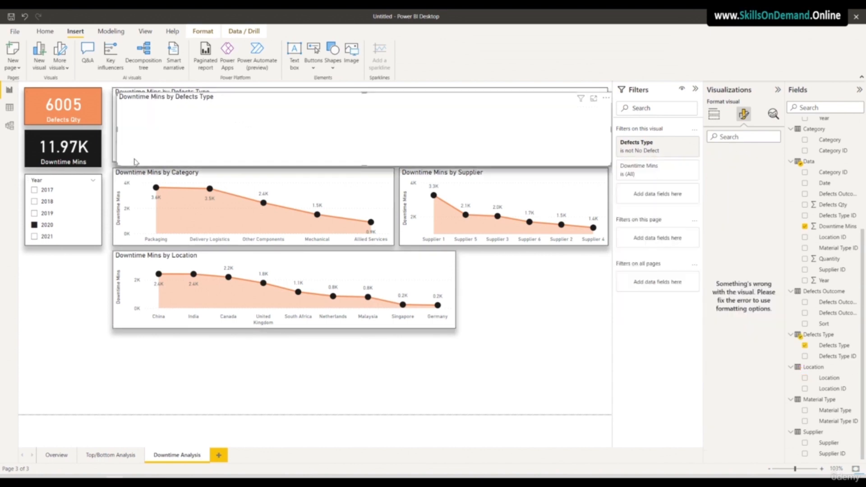
{"action": "left_click_drag", "start_coordinate": [136, 164], "coordinate": [138, 406]}
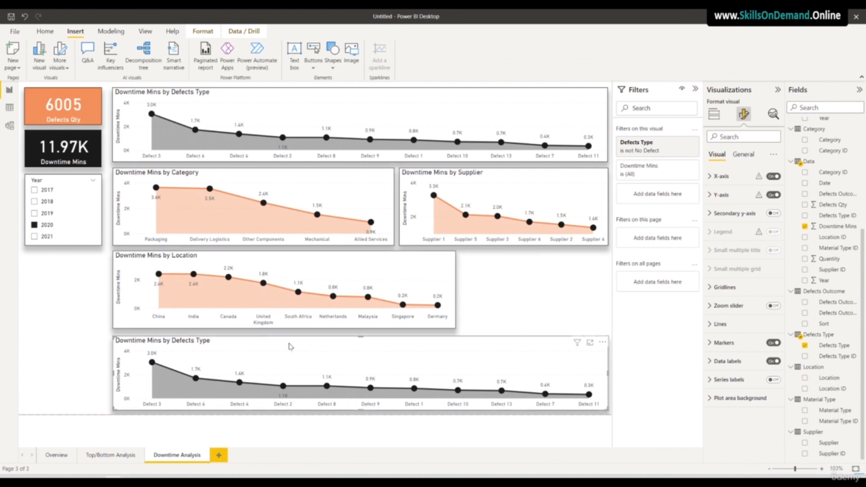
{"action": "left_click", "coordinate": [714, 115]}
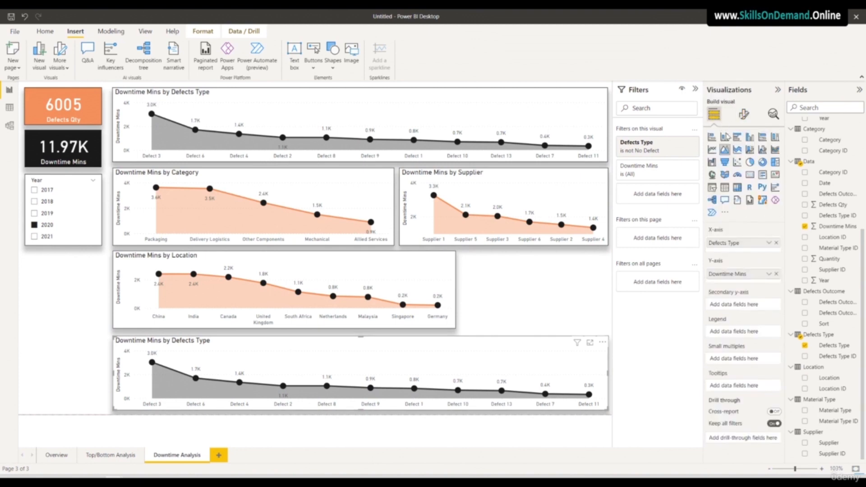
{"action": "left_click", "coordinate": [776, 242]}
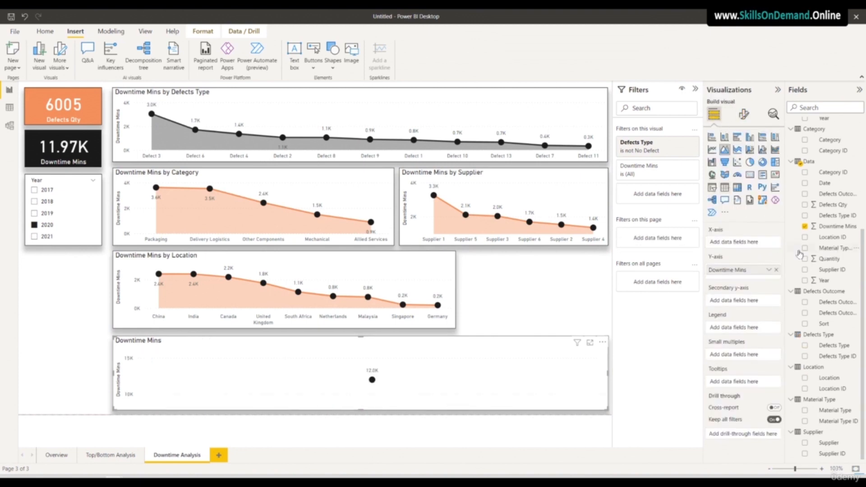
{"action": "left_click_drag", "start_coordinate": [833, 410], "coordinate": [741, 244]}
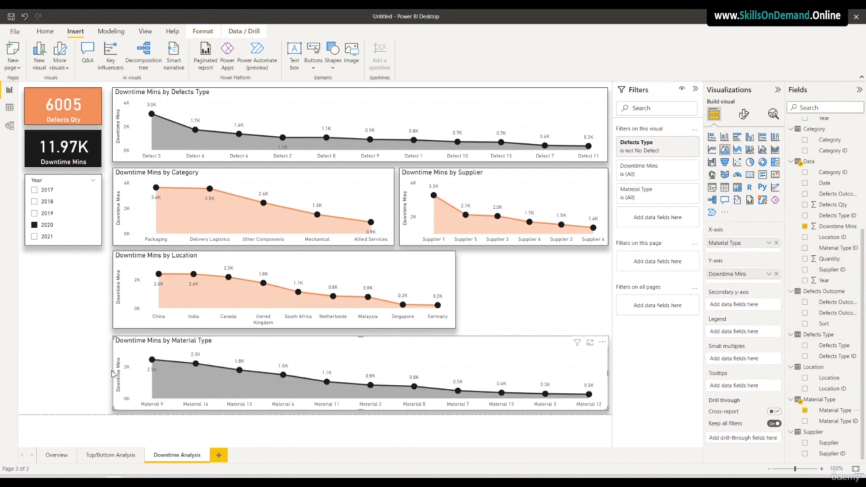
Move the left edges of the Material Type and Location charts inward to align, and extend the Location chart to the Supplier chart's right edge
{"action": "left_click_drag", "start_coordinate": [113, 373], "coordinate": [151, 377]}
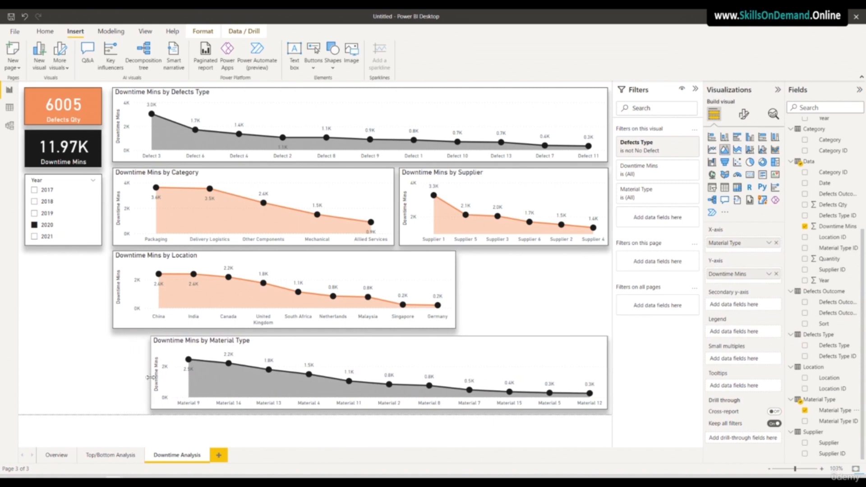
{"action": "left_click", "coordinate": [116, 298]}
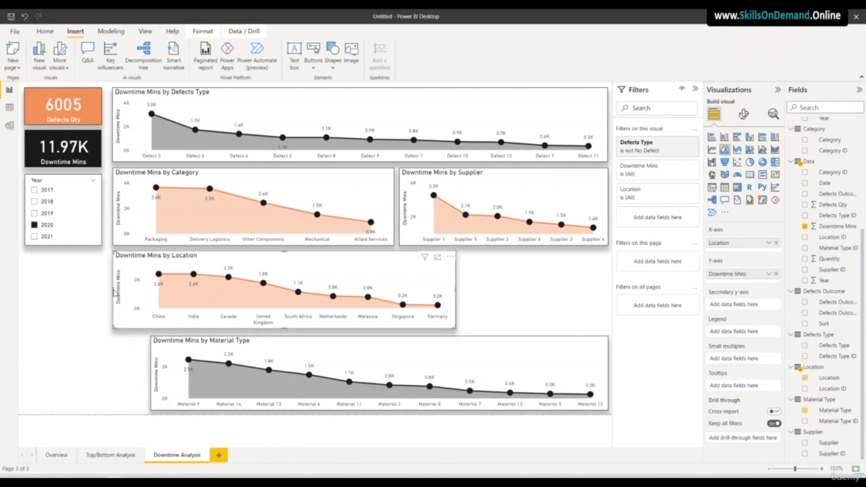
{"action": "left_click_drag", "start_coordinate": [113, 289], "coordinate": [151, 302]}
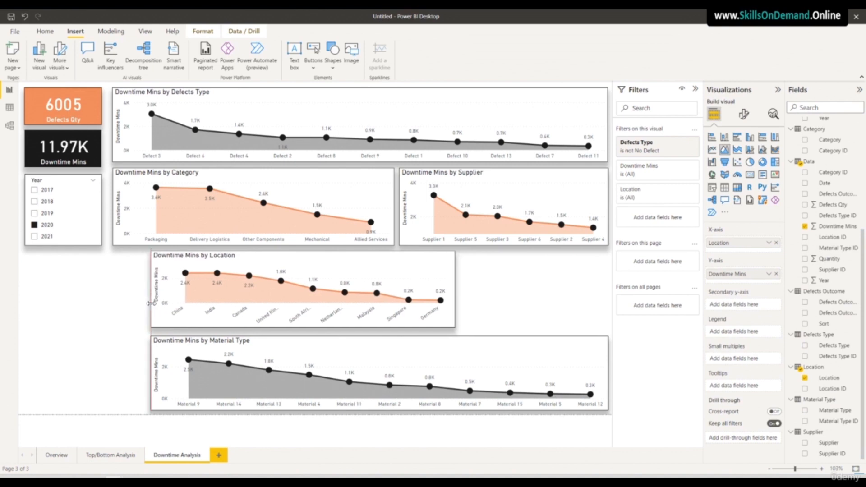
{"action": "left_click_drag", "start_coordinate": [454, 289], "coordinate": [611, 312]}
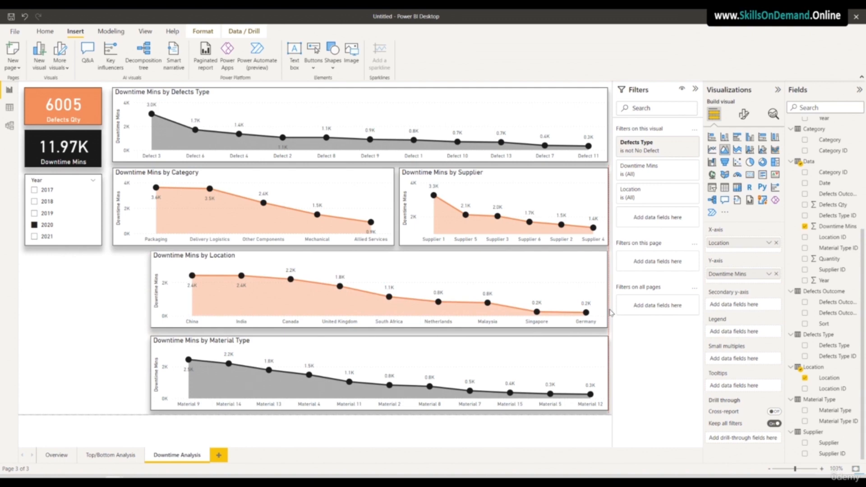
{"action": "left_click", "coordinate": [123, 359]}
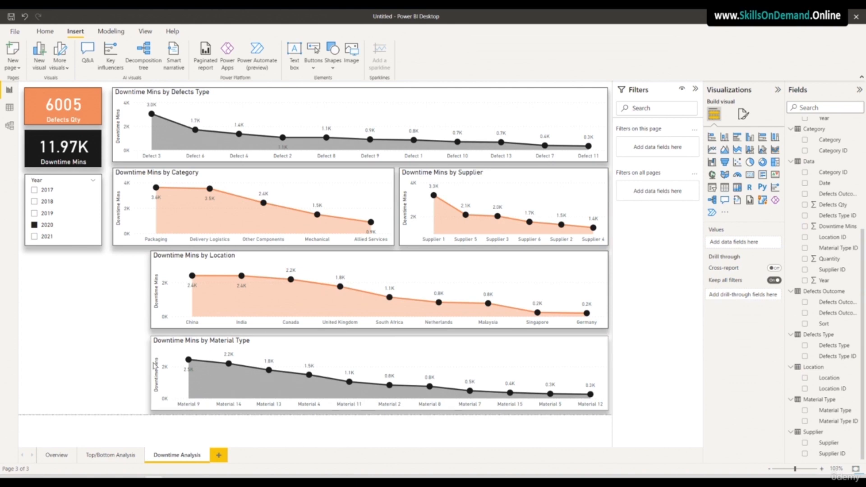
Duplicate the Material Type area chart and fit the copy under the Year slicer, beside the Location and Material Type charts at their combined height
{"action": "left_click", "coordinate": [164, 349]}
{"action": "key", "text": "ctrl+c"}
{"action": "key", "text": "ctrl+v"}
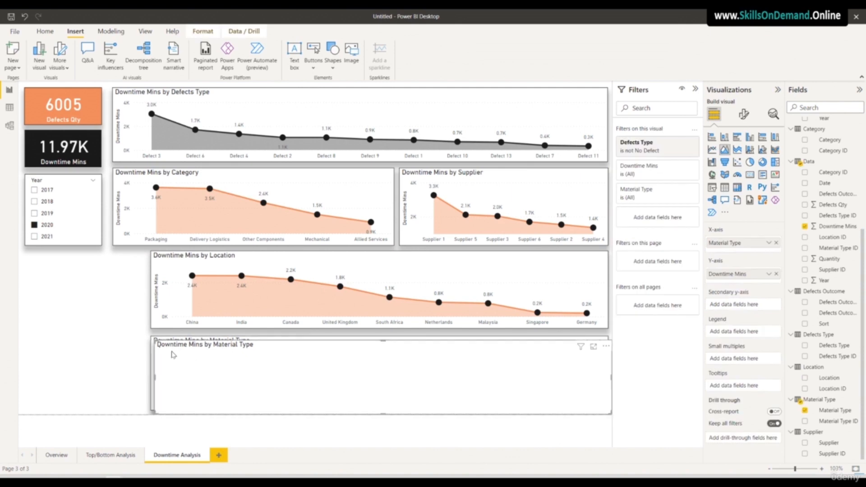
{"action": "left_click_drag", "start_coordinate": [165, 349], "coordinate": [48, 271]}
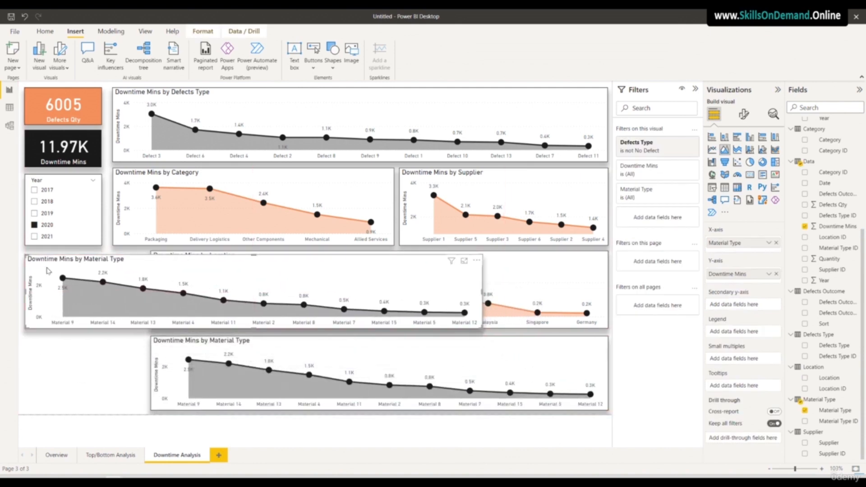
{"action": "left_click_drag", "start_coordinate": [481, 297], "coordinate": [426, 307]}
{"action": "left_click_drag", "start_coordinate": [296, 307], "coordinate": [142, 316]}
{"action": "left_click_drag", "start_coordinate": [85, 254], "coordinate": [85, 253]}
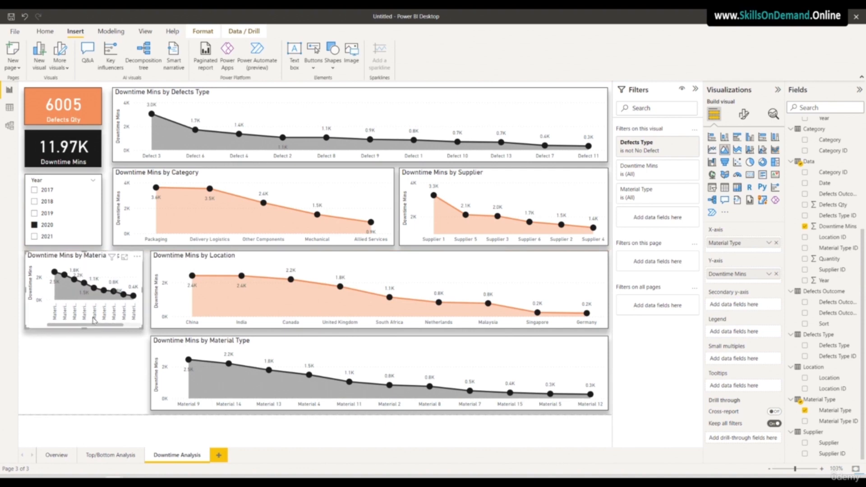
{"action": "left_click_drag", "start_coordinate": [88, 327], "coordinate": [89, 410]}
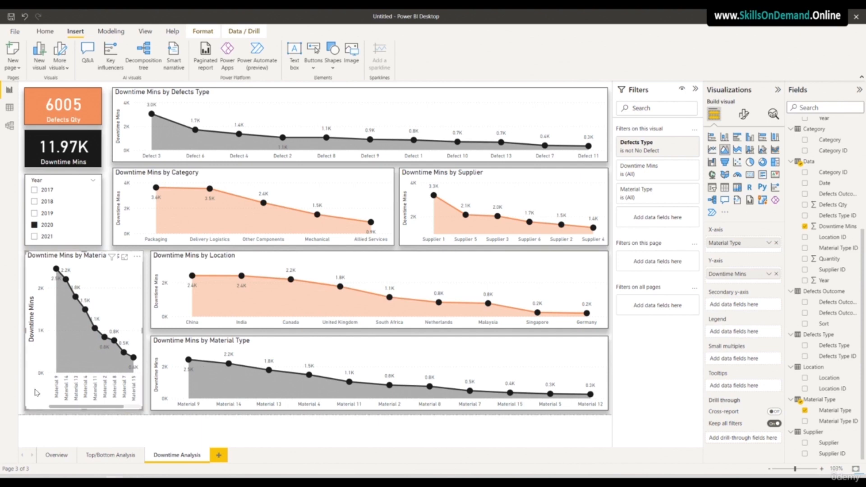
Replace Material Type with Defects Outcome on the X-axis of the narrow area chart below the Year slicer
{"action": "left_click", "coordinate": [776, 243]}
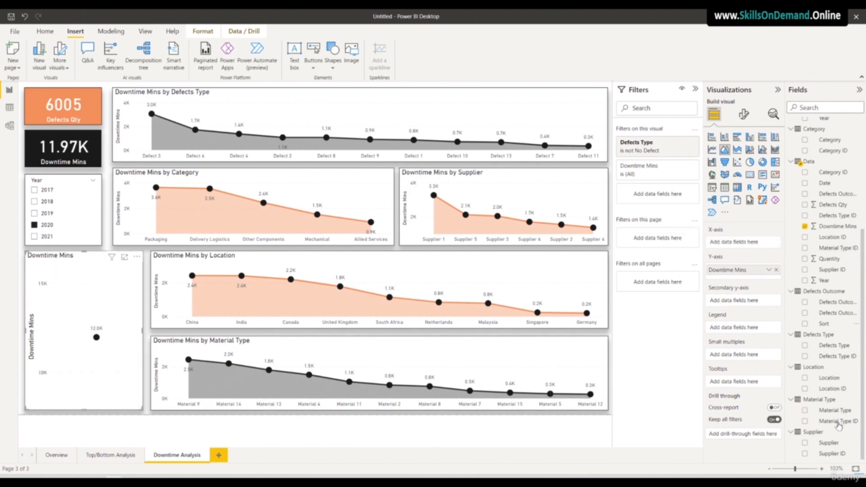
{"action": "left_click_drag", "start_coordinate": [834, 301], "coordinate": [763, 248]}
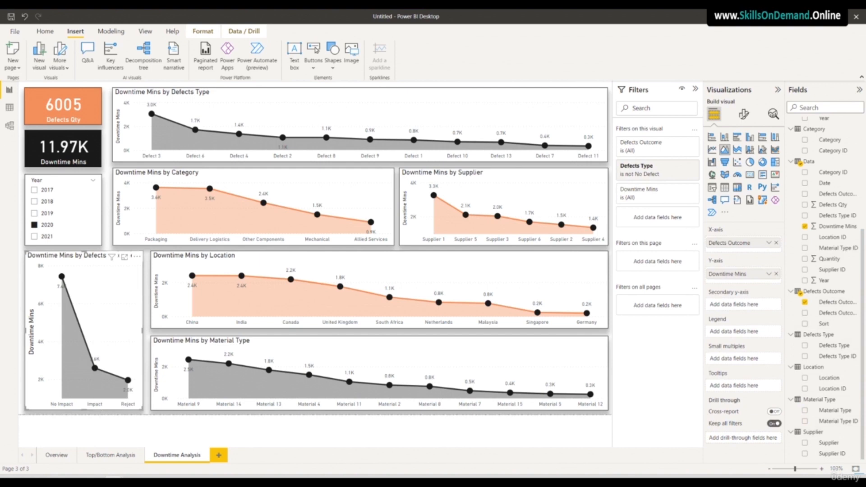
{"action": "left_click", "coordinate": [35, 413]}
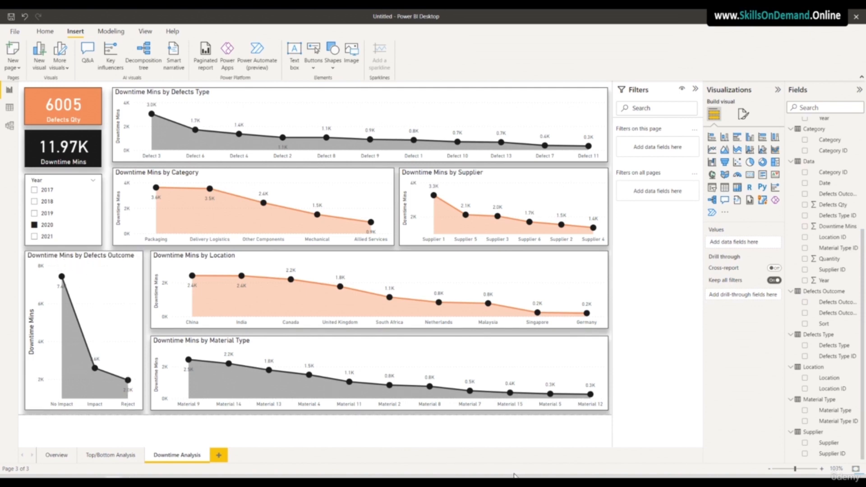
Switch the Year slicer through 2019 and 2020 to 2021
{"action": "left_click", "coordinate": [34, 213]}
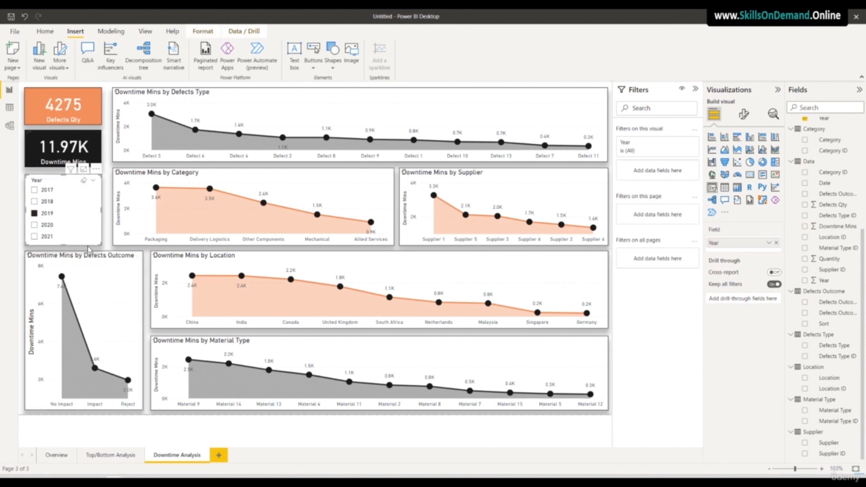
{"action": "left_click", "coordinate": [35, 224]}
{"action": "left_click", "coordinate": [34, 237]}
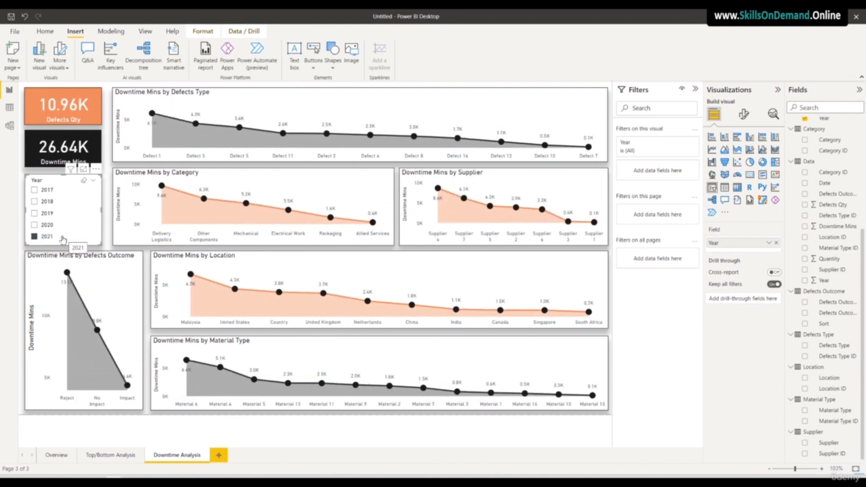
Save the report in the Dashboard Files folder, replacing the existing file Supplier Quality Analysis Dashboard -1.pbix
{"action": "left_click", "coordinate": [11, 16]}
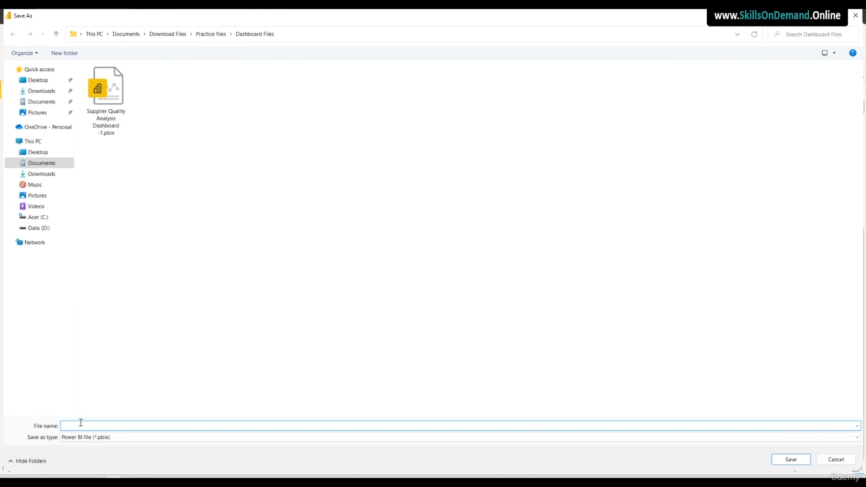
{"action": "type", "text": "Su"}
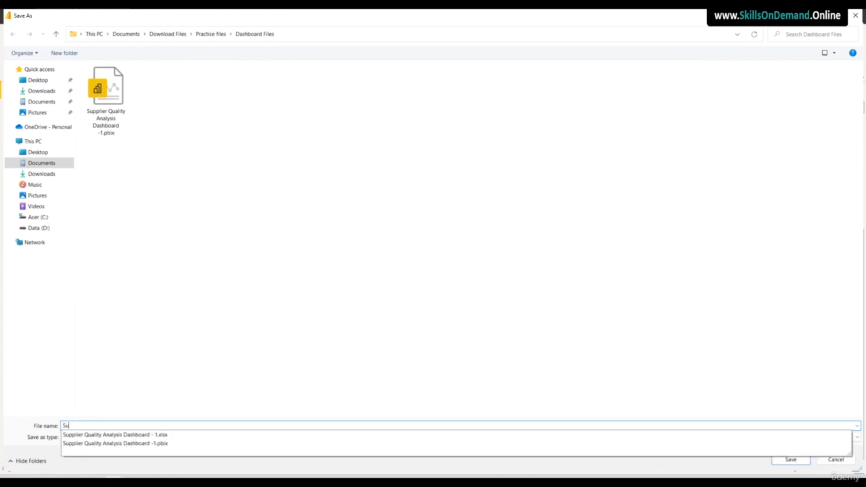
{"action": "type", "text": "pplier Quality Aanalysis Dashboard"}
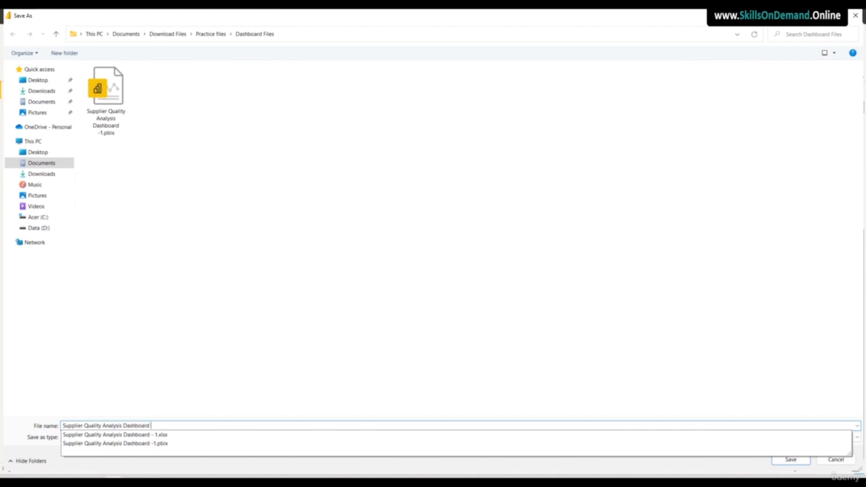
{"action": "type", "text": "1"}
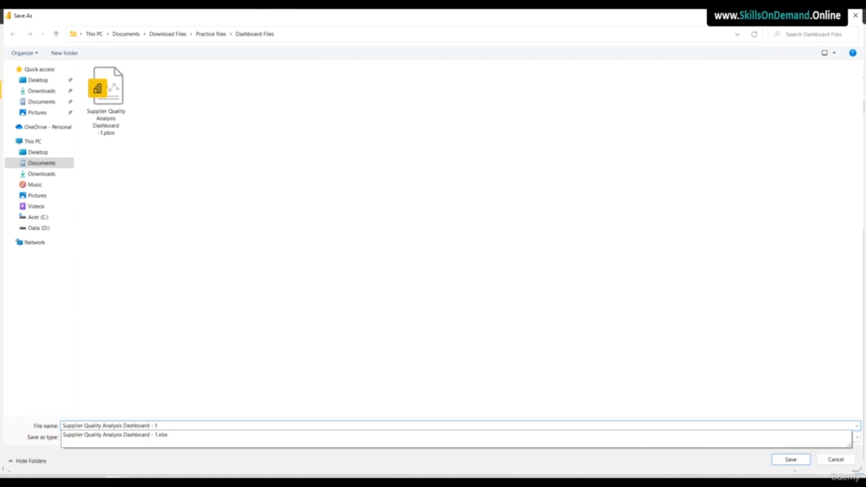
{"action": "left_click", "coordinate": [236, 276]}
{"action": "left_click", "coordinate": [128, 112]}
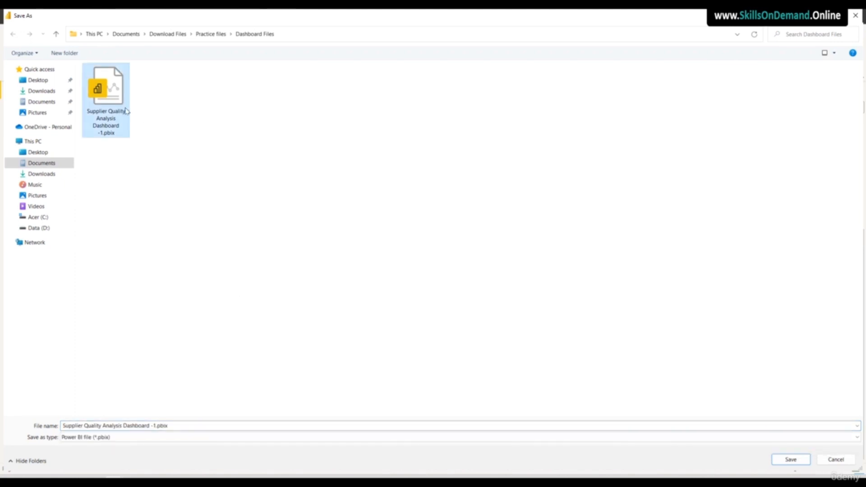
{"action": "left_click", "coordinate": [791, 460]}
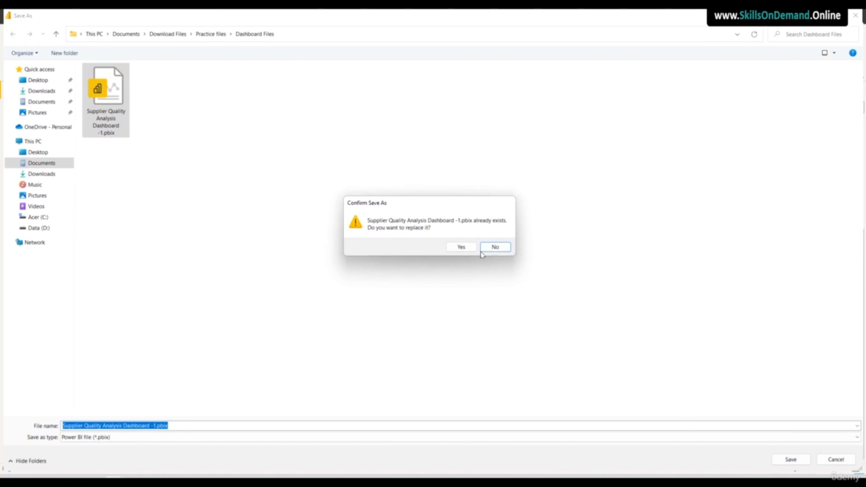
{"action": "left_click", "coordinate": [462, 248]}
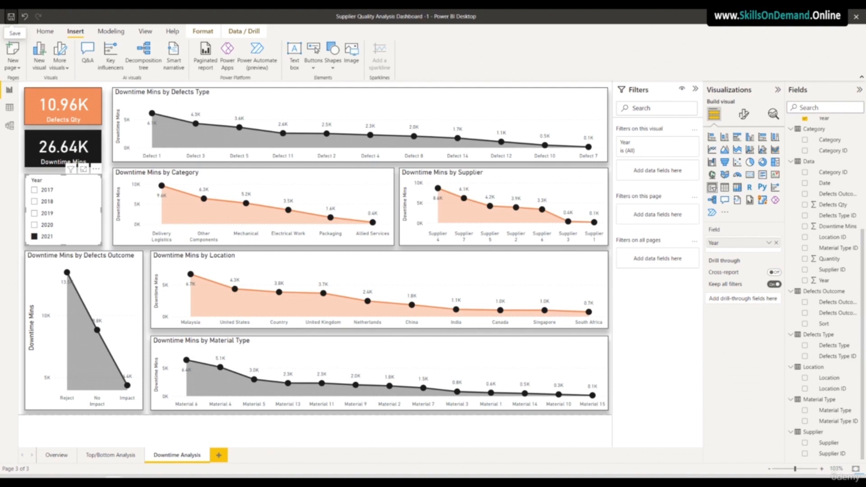
Review the Overview page and the Top/Bottom Analysis page of the saved report
{"action": "left_click", "coordinate": [62, 459]}
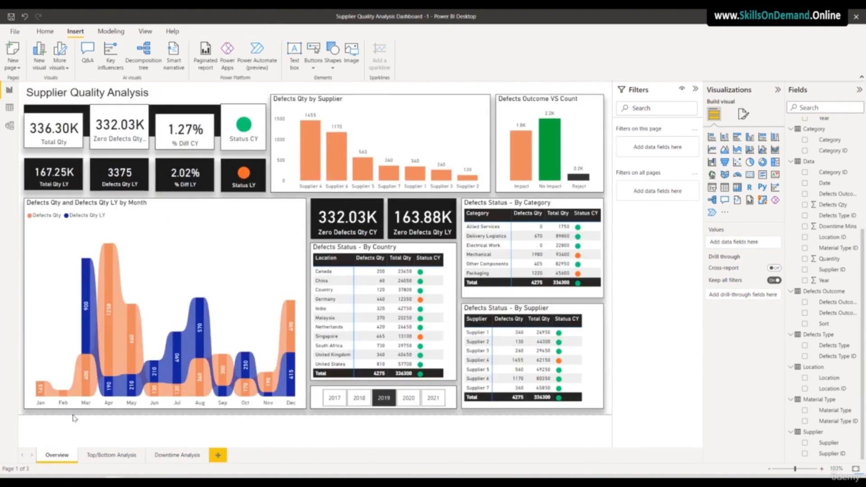
{"action": "left_click", "coordinate": [119, 459]}
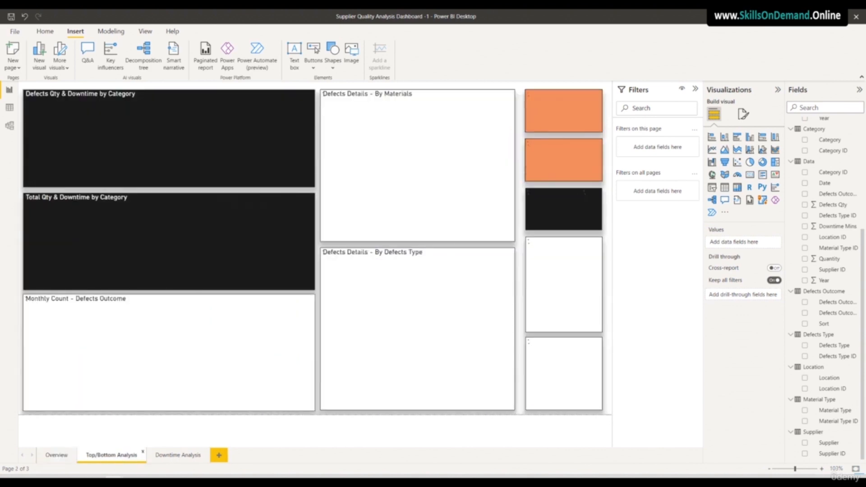
Check the Downtime Analysis page and switch the Overview page's year slicer through 2018, 2019 and 2020 to 2021
{"action": "left_click", "coordinate": [178, 456]}
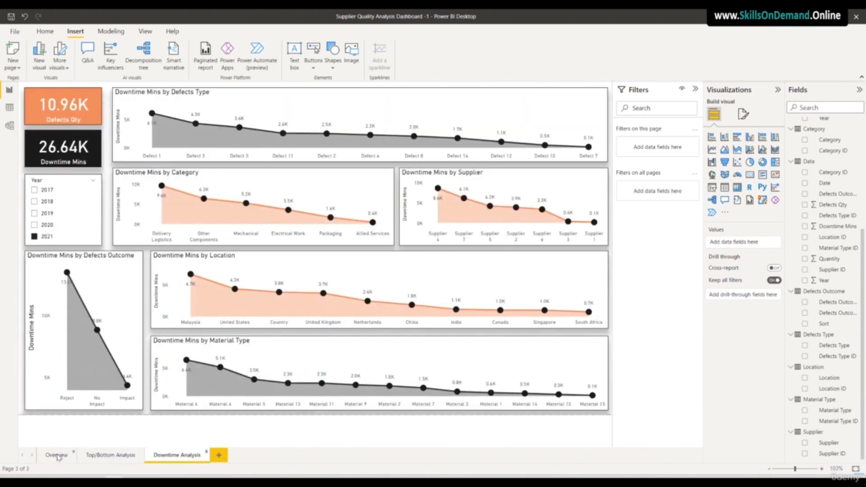
{"action": "left_click", "coordinate": [56, 456]}
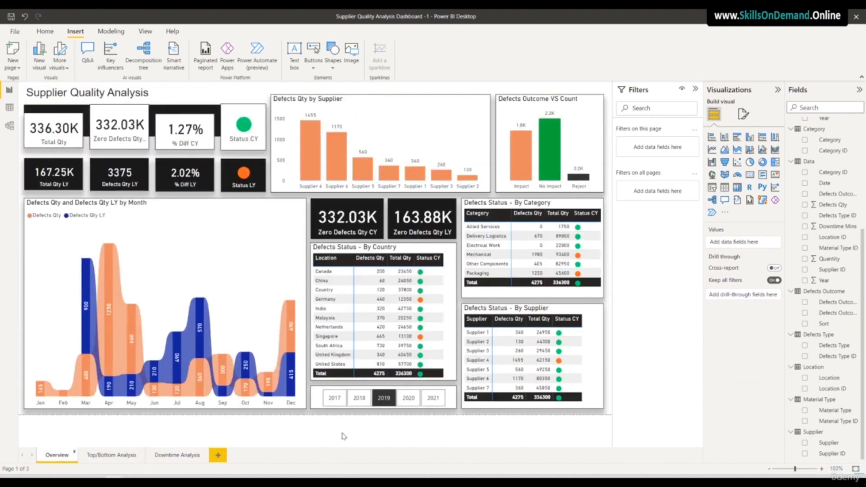
{"action": "left_click", "coordinate": [359, 397]}
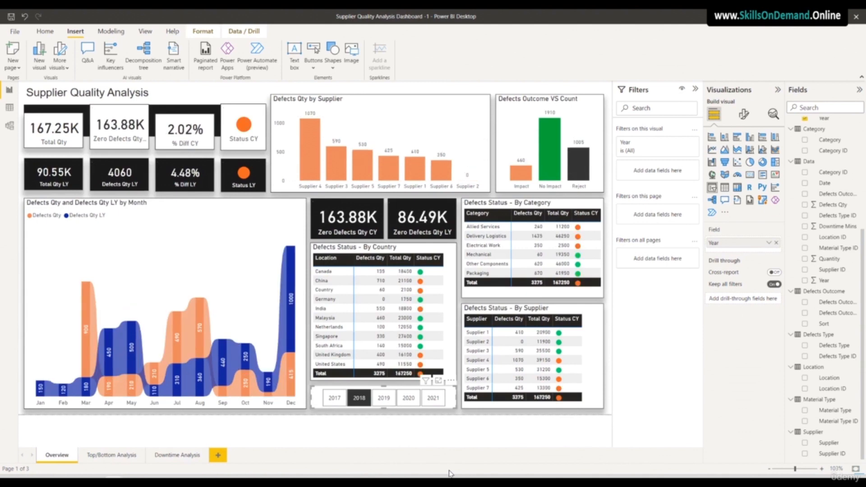
{"action": "left_click", "coordinate": [385, 397]}
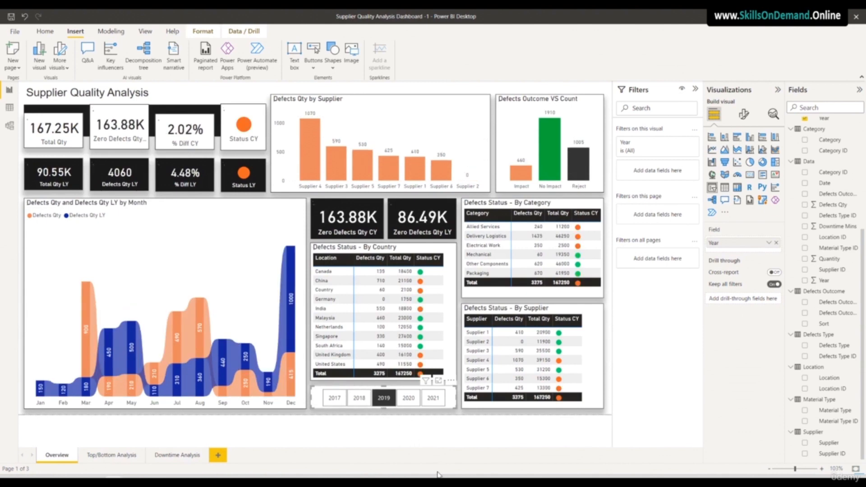
{"action": "left_click", "coordinate": [407, 398]}
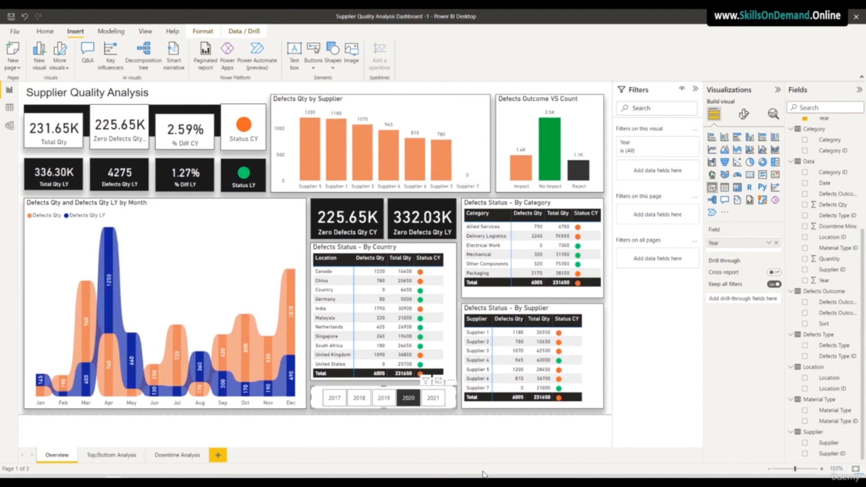
{"action": "left_click", "coordinate": [433, 399]}
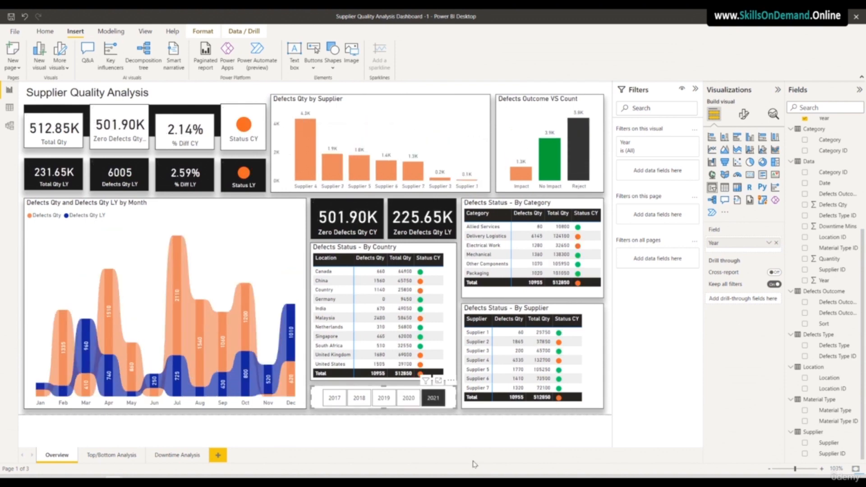
On the Top/Bottom Analysis page, switch the Year slicer through several years including 2017, 2018 and 2019, ending on 2020
{"action": "left_click", "coordinate": [102, 455]}
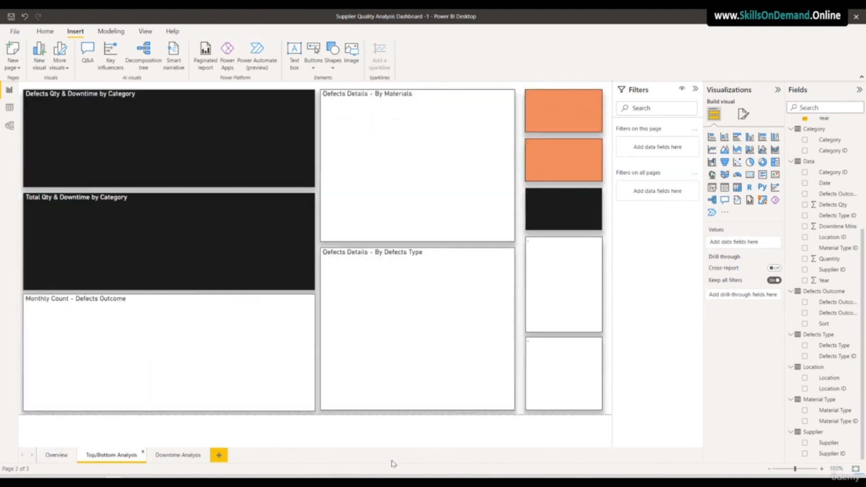
{"action": "left_click", "coordinate": [535, 387]}
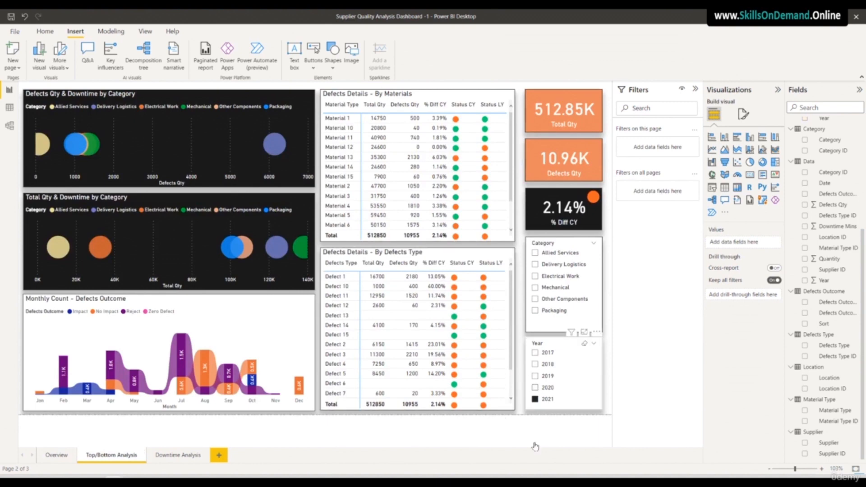
{"action": "left_click", "coordinate": [535, 376]}
{"action": "left_click", "coordinate": [534, 353]}
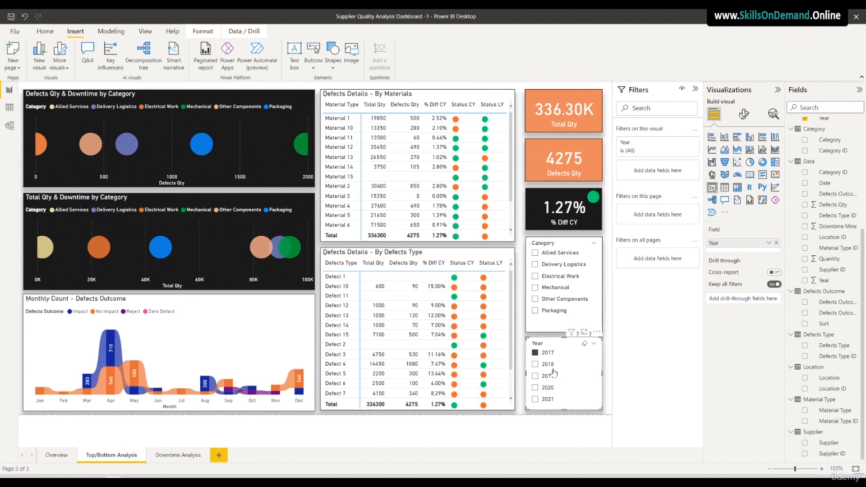
{"action": "left_click", "coordinate": [535, 364]}
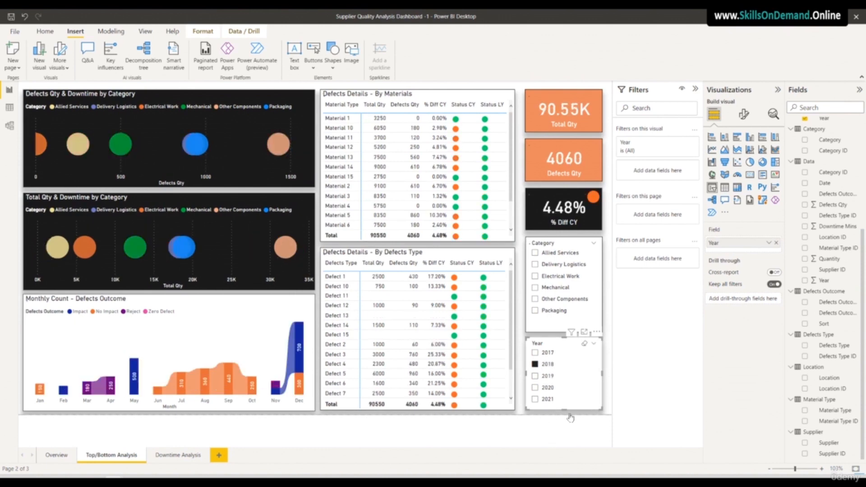
{"action": "left_click", "coordinate": [535, 376]}
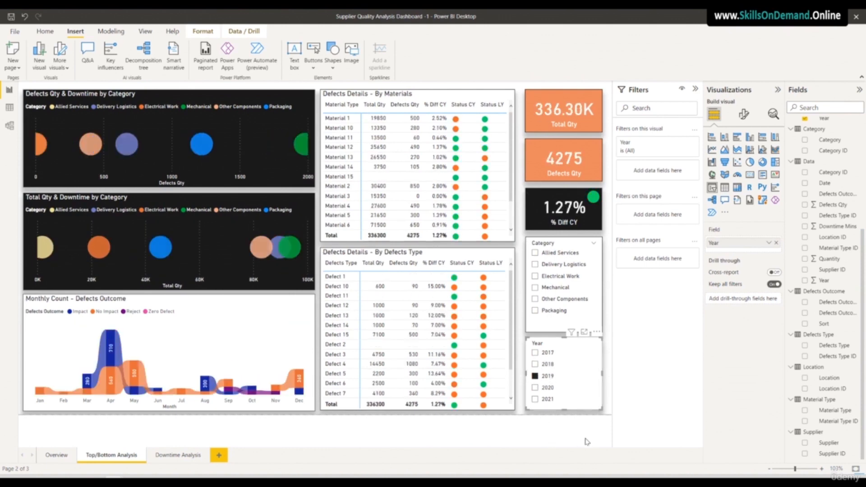
{"action": "left_click", "coordinate": [535, 388]}
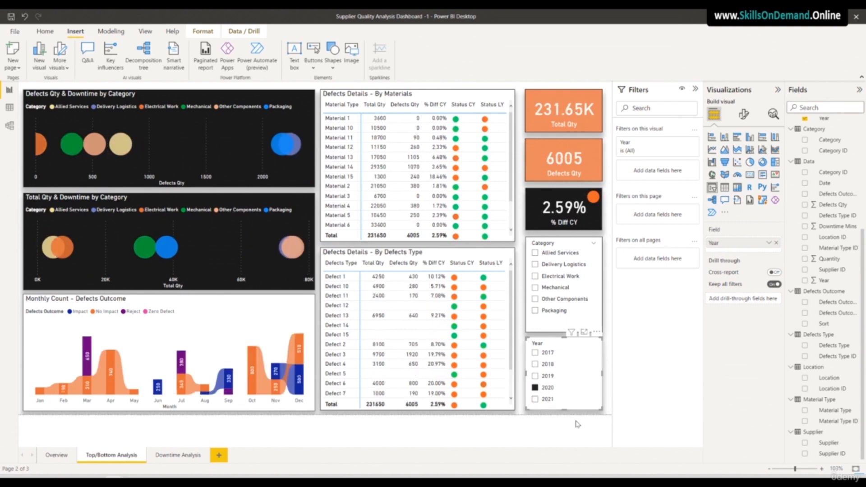
Review the Downtime Analysis page by switching its Year slicer through 2017, 2018 and 2021, ending on 2020
{"action": "left_click", "coordinate": [169, 456]}
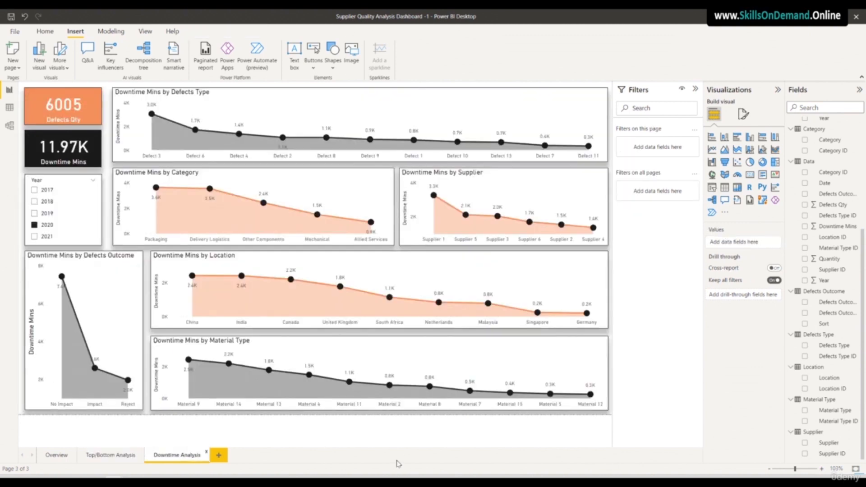
{"action": "left_click", "coordinate": [35, 189]}
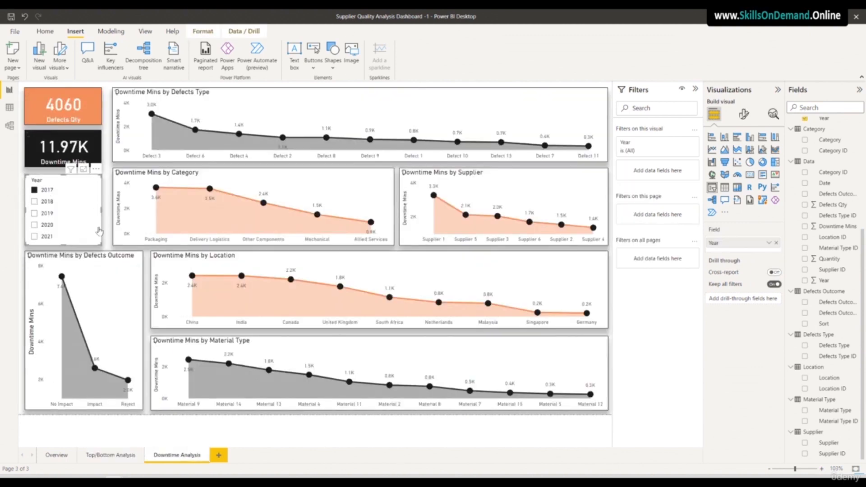
{"action": "left_click", "coordinate": [34, 213]}
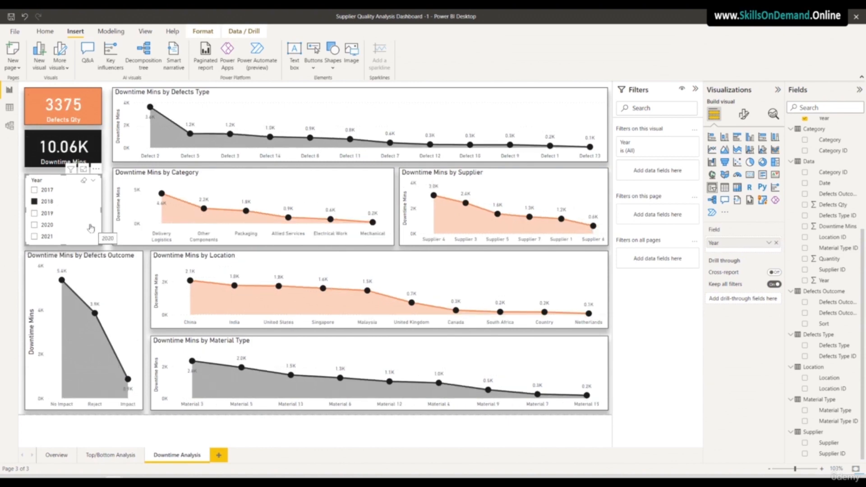
{"action": "left_click", "coordinate": [34, 225]}
{"action": "left_click", "coordinate": [34, 237]}
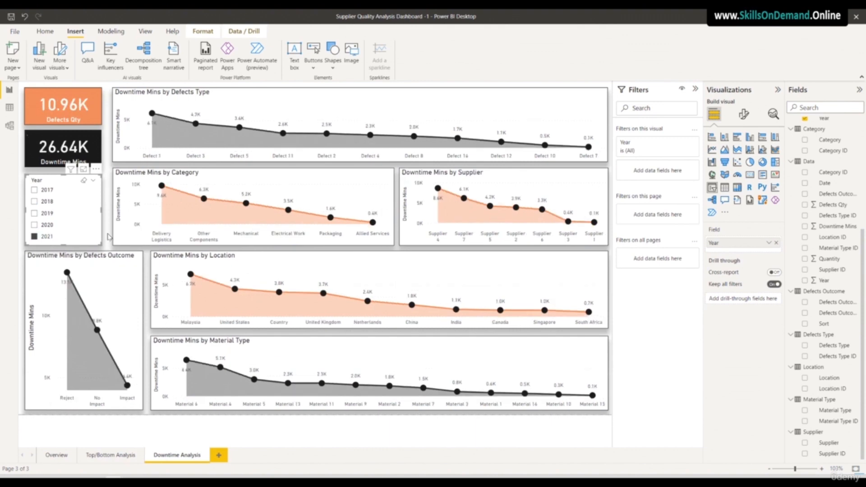
{"action": "left_click", "coordinate": [35, 226]}
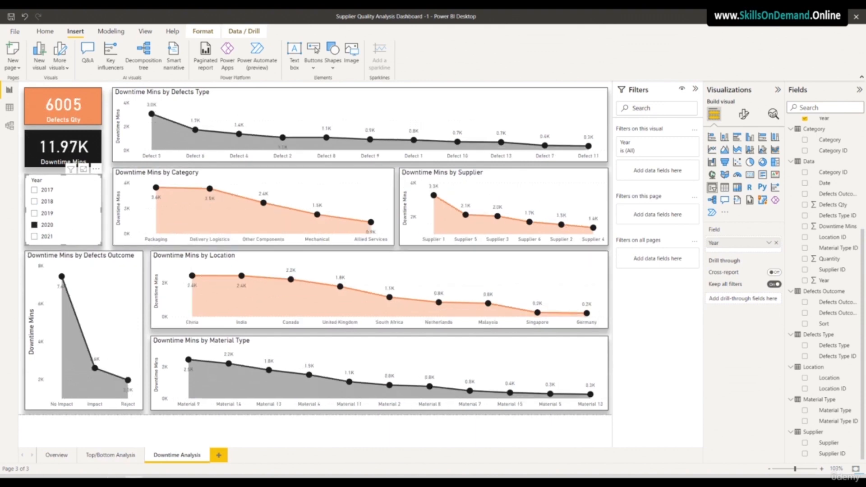
Return to the Overview page and save the report
{"action": "left_click", "coordinate": [59, 455]}
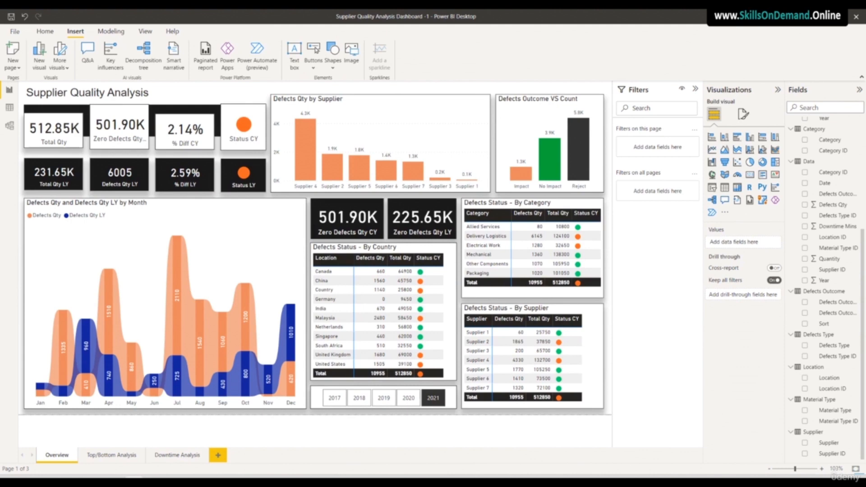
{"action": "left_click", "coordinate": [11, 20]}
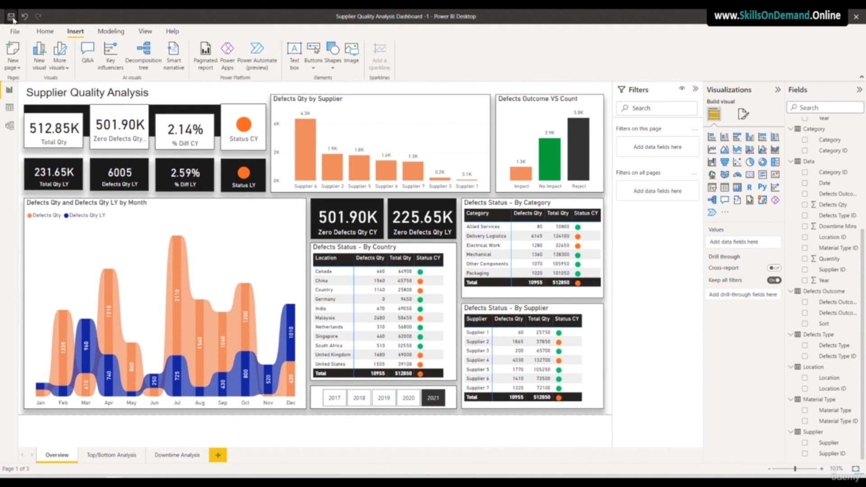